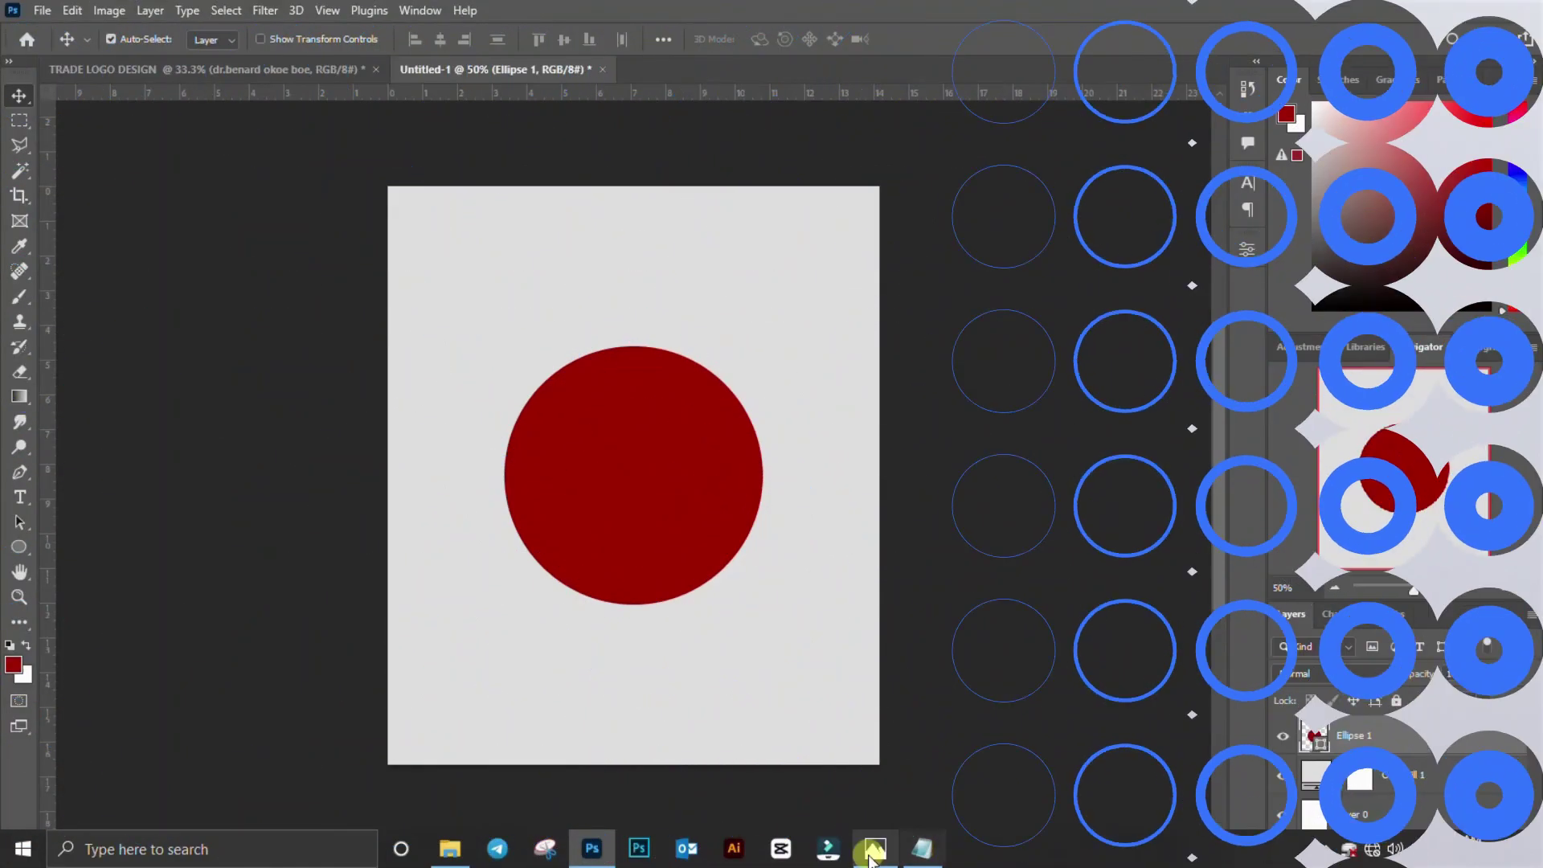
Drag the sankofa-heart image from USB Drive\funeral onto the poster canvas.
click(463, 845)
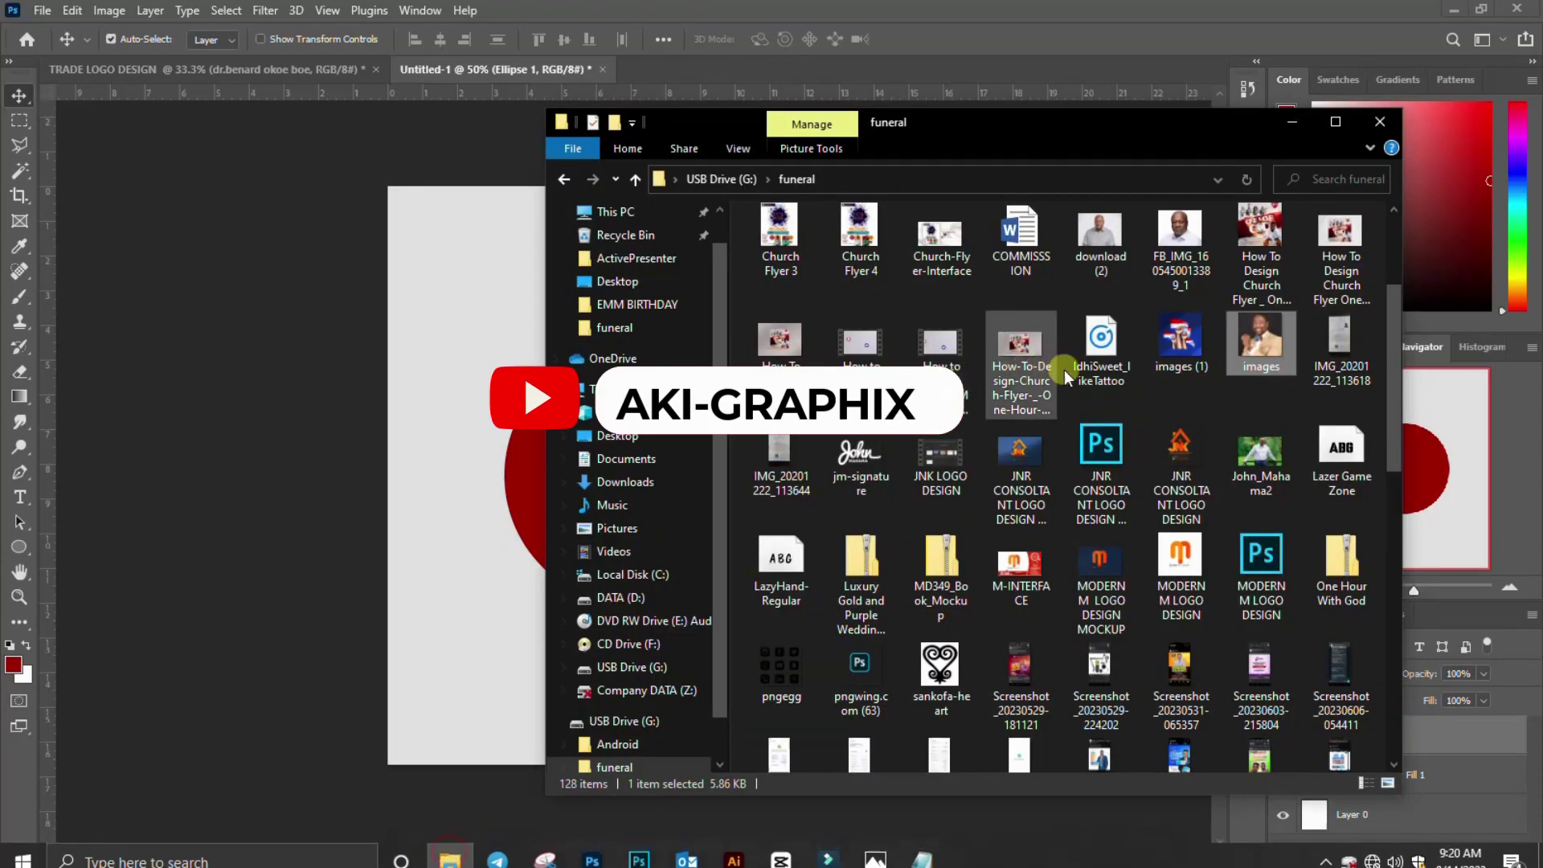
click(947, 673)
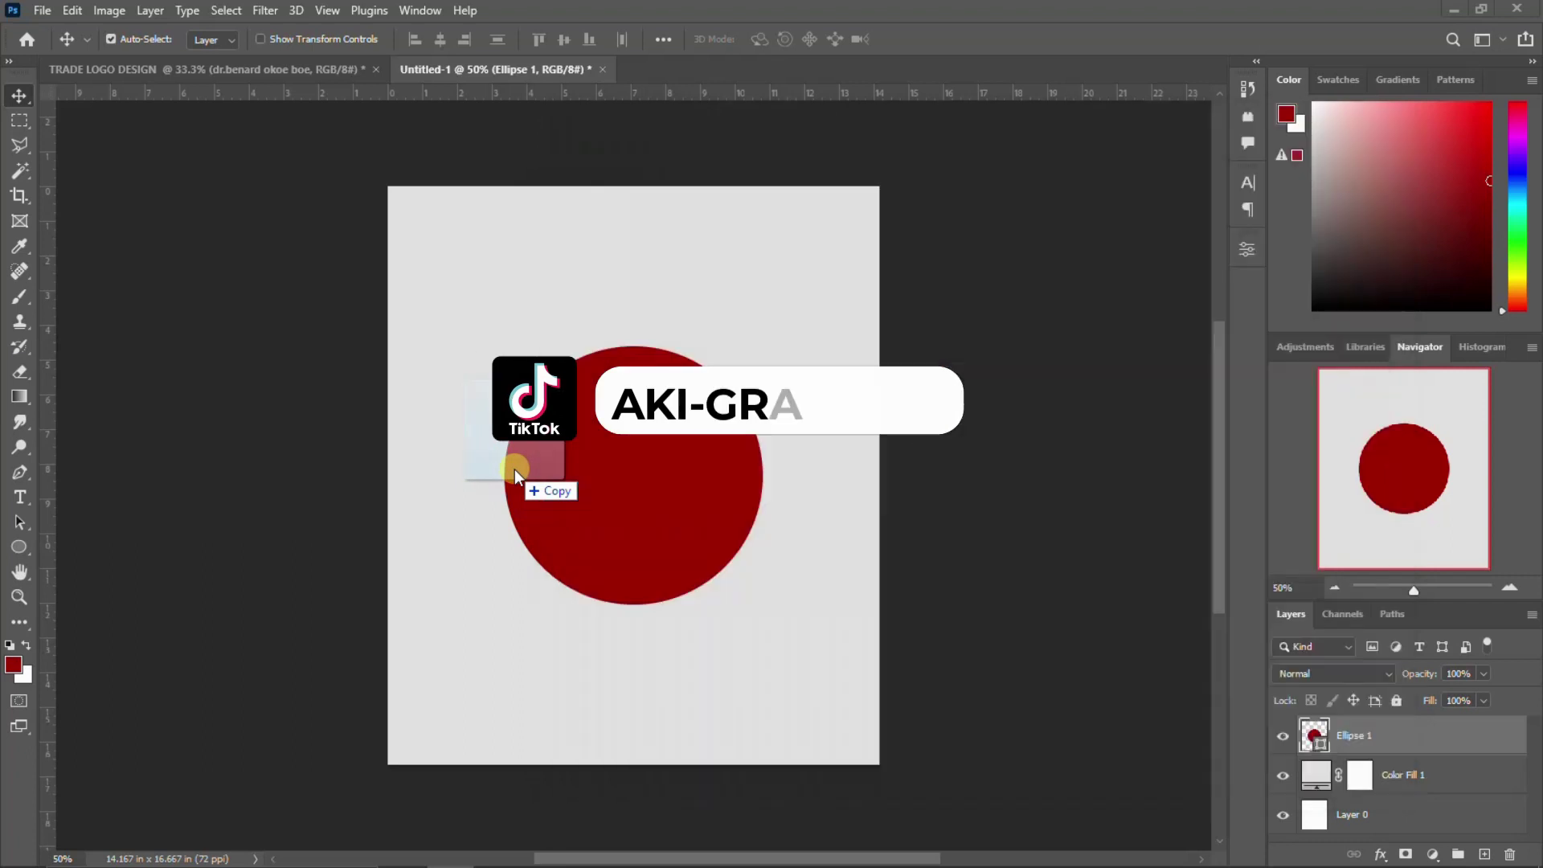
drag(946, 673, 514, 469)
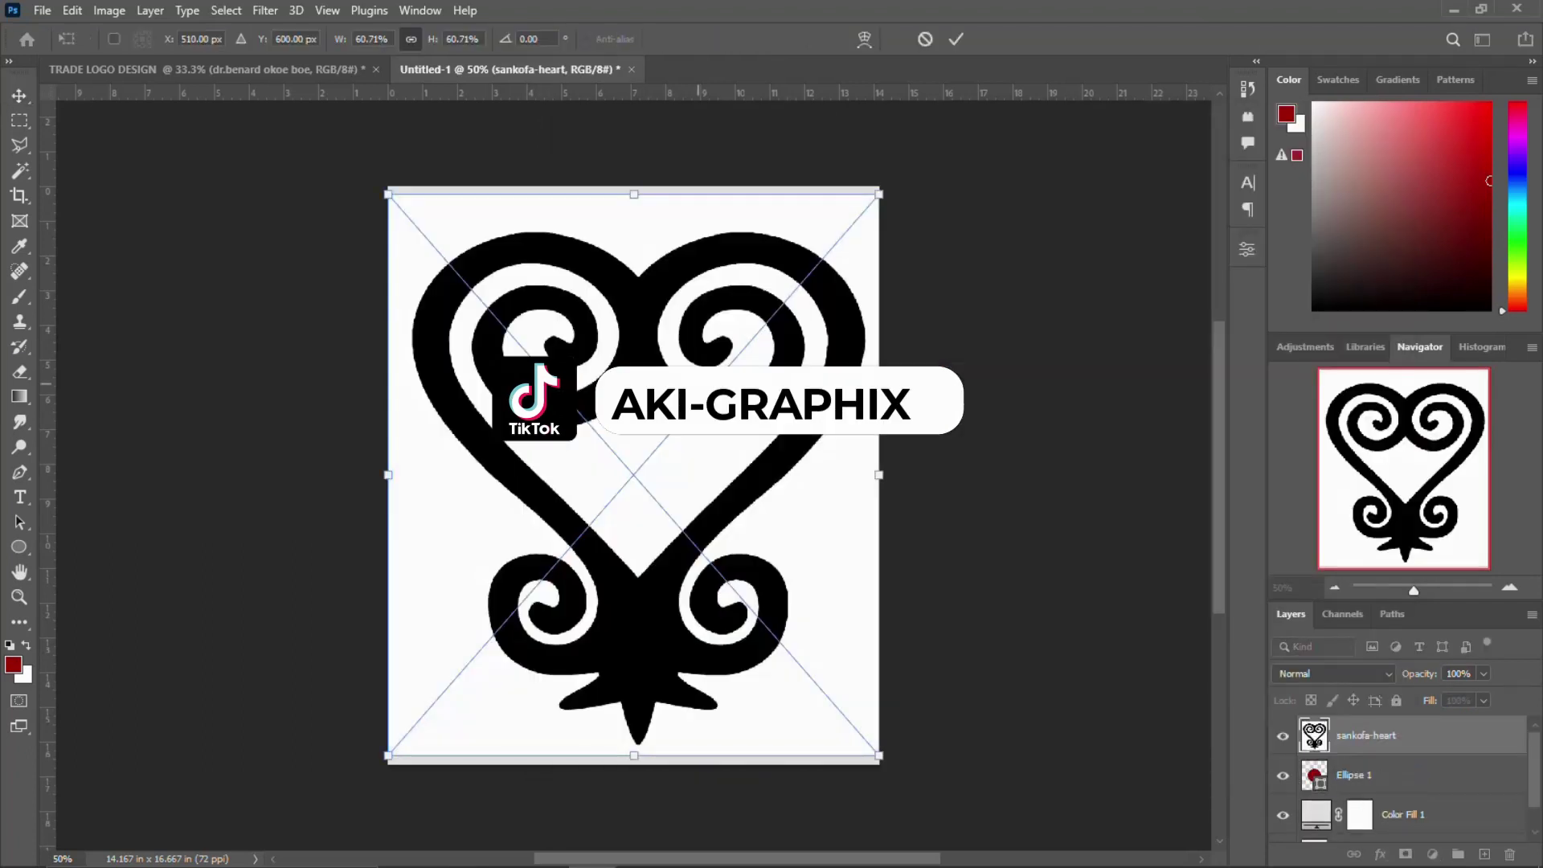
Commit the placed sankofa-heart image and rasterize it into a pixel layer.
key(Return)
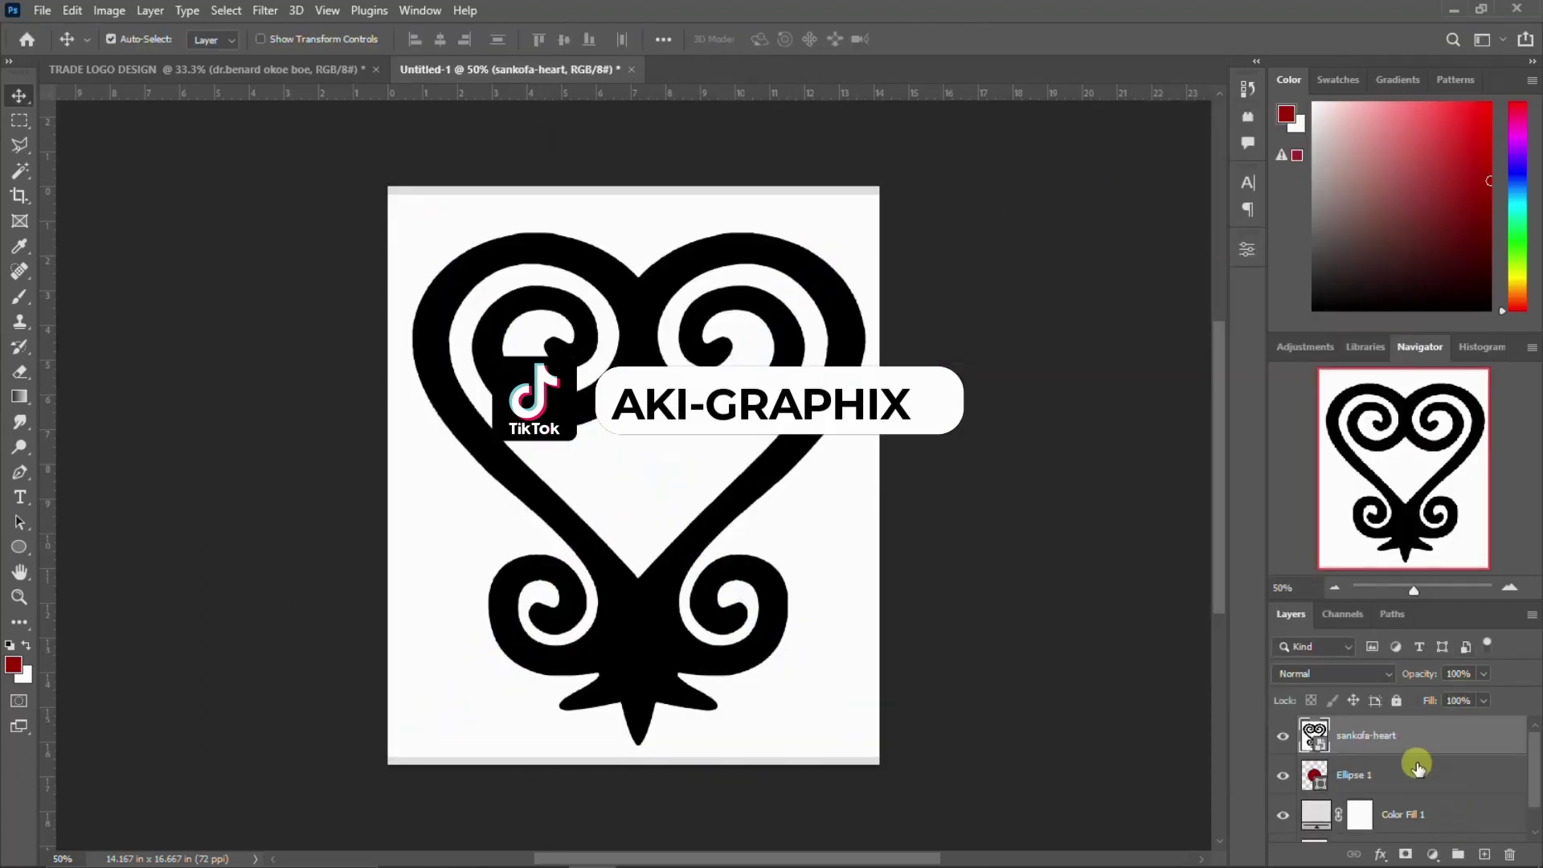
right_click(1430, 734)
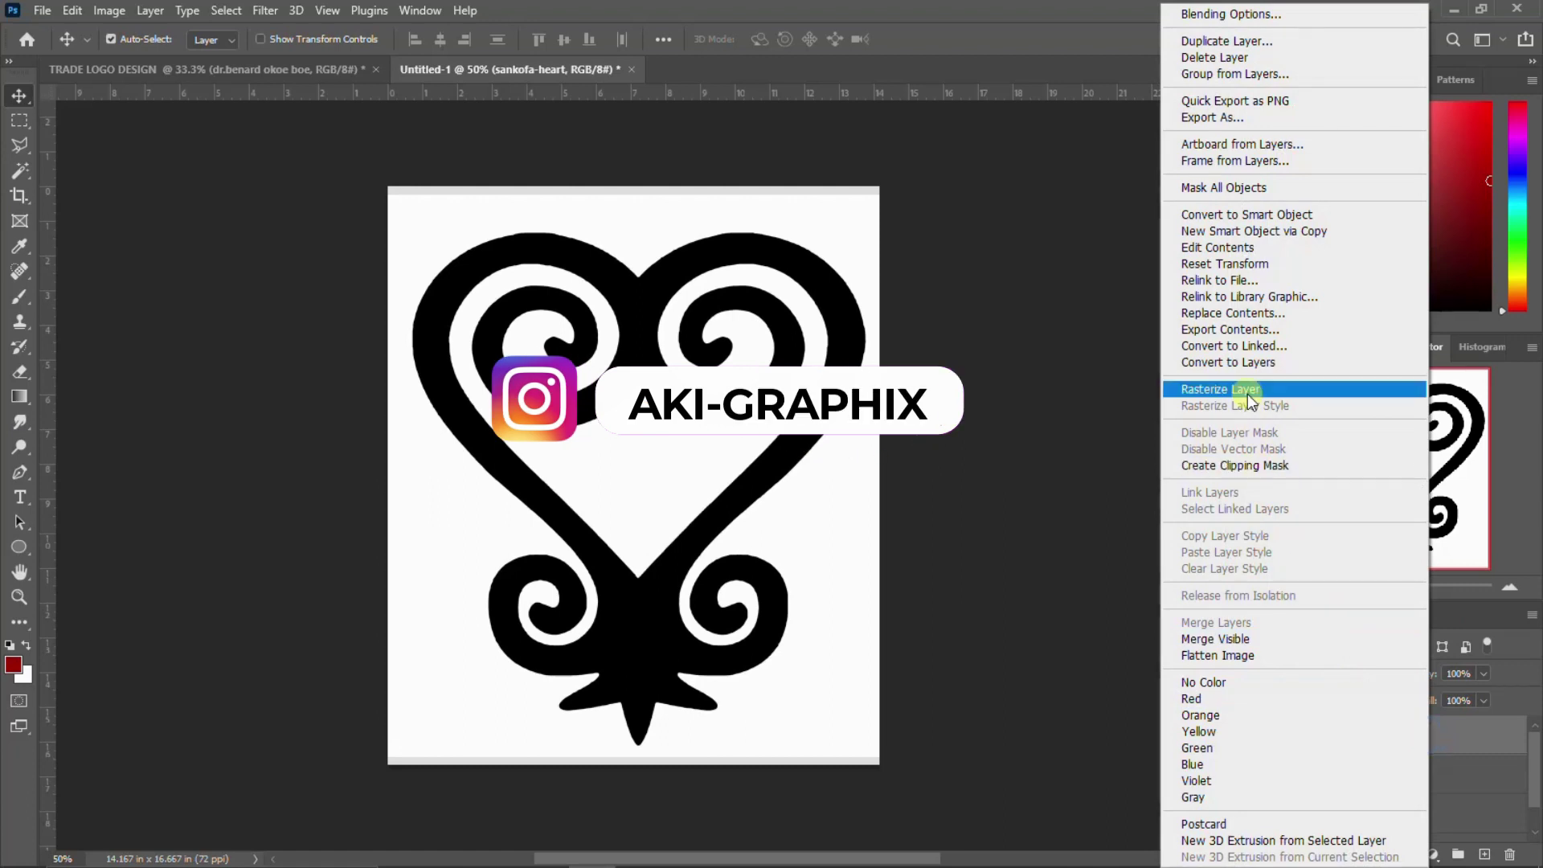
click(1247, 390)
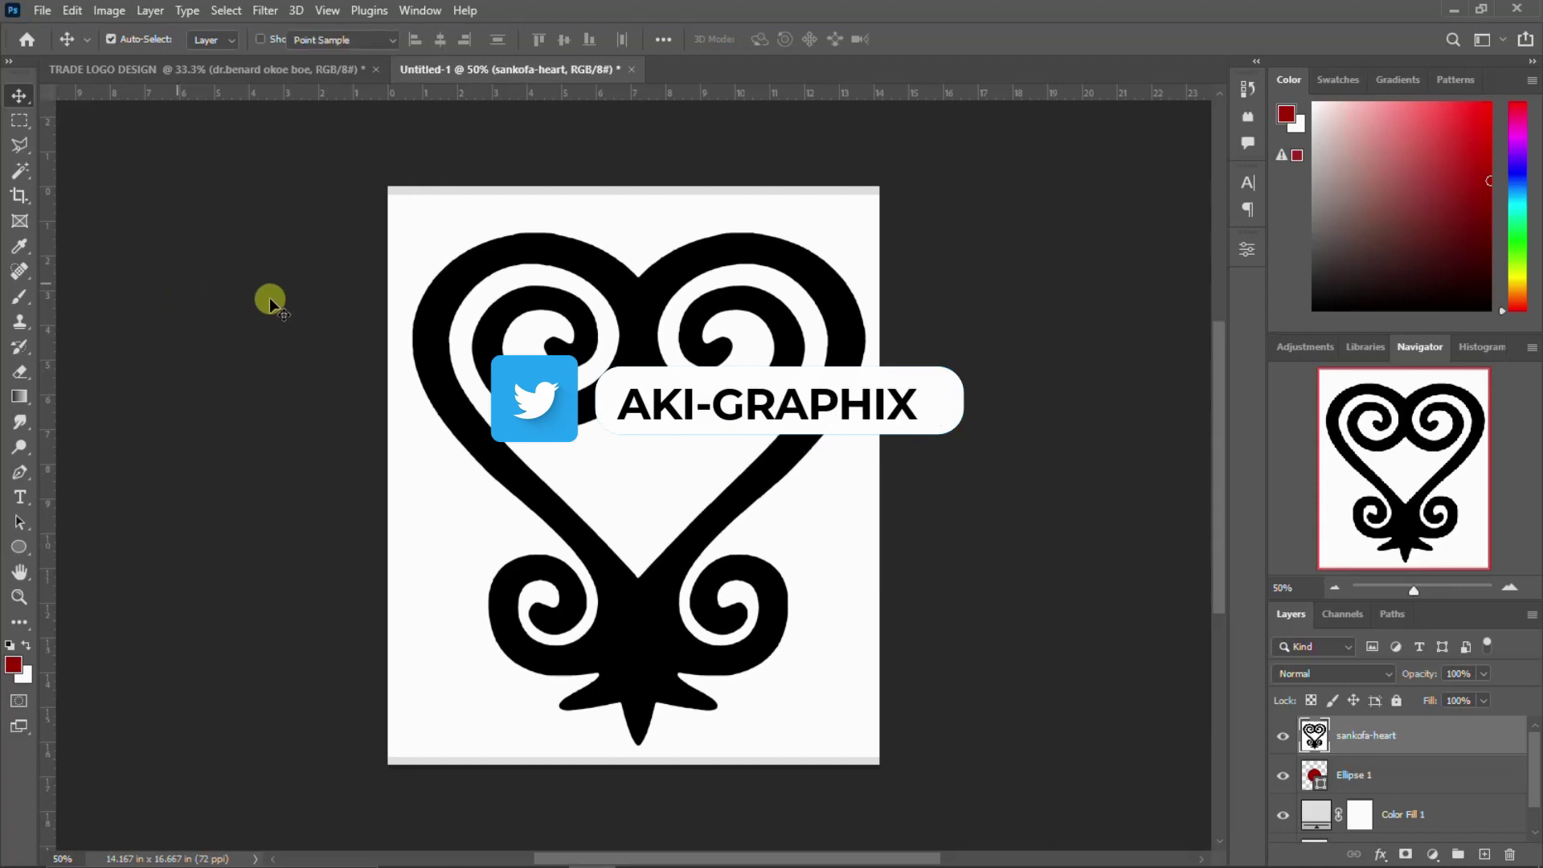
Magic Wand and delete the white background, inner heart and spiral areas, then deselect.
key(w)
click(470, 229)
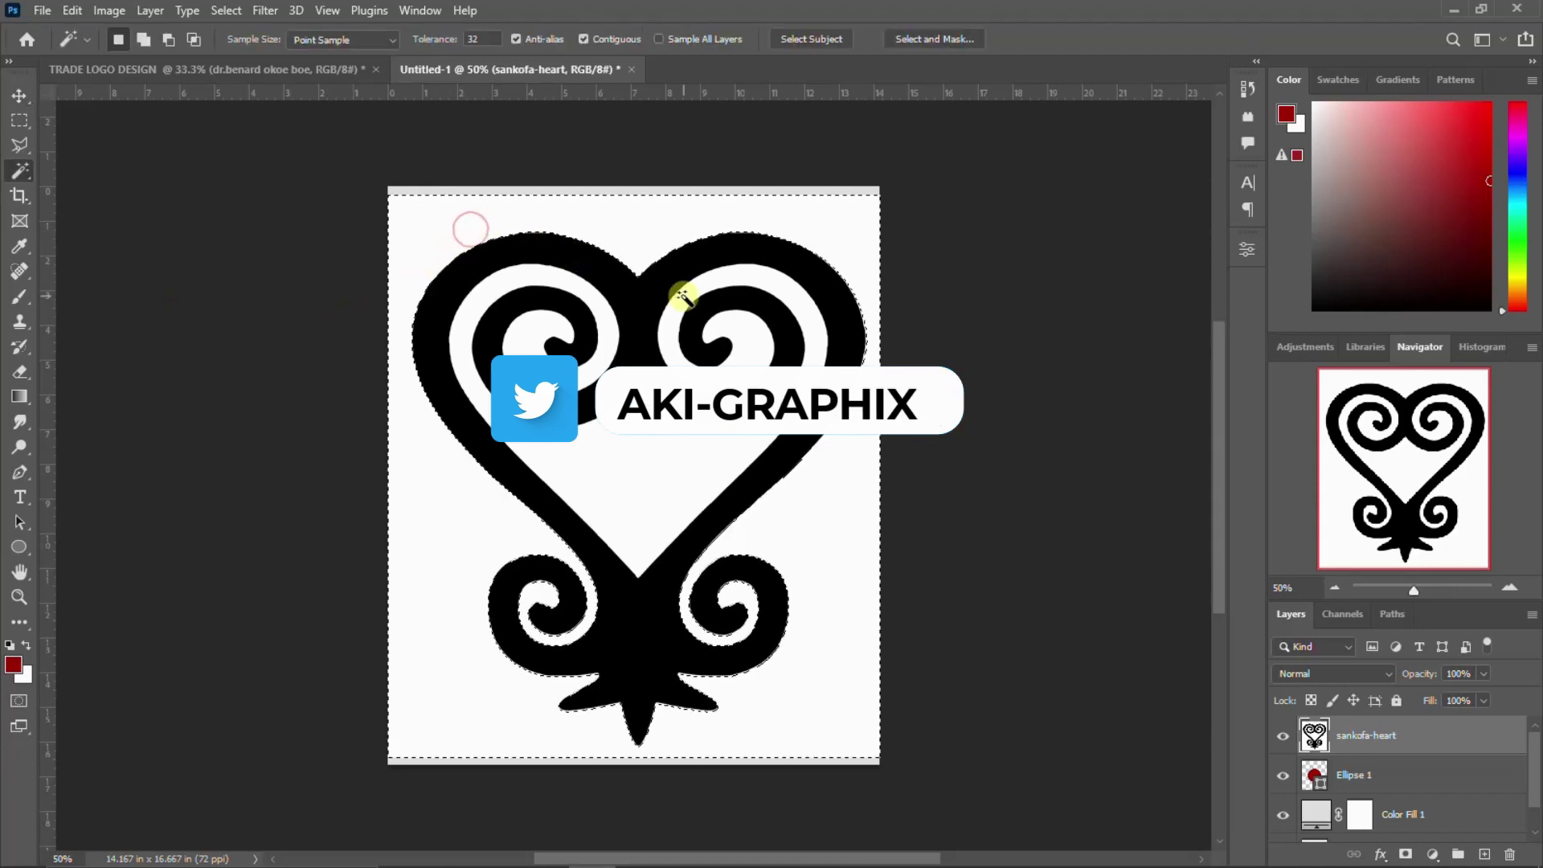
key(Delete)
click(744, 481)
key(Delete)
click(470, 304)
key(Delete)
key(ctrl+d)
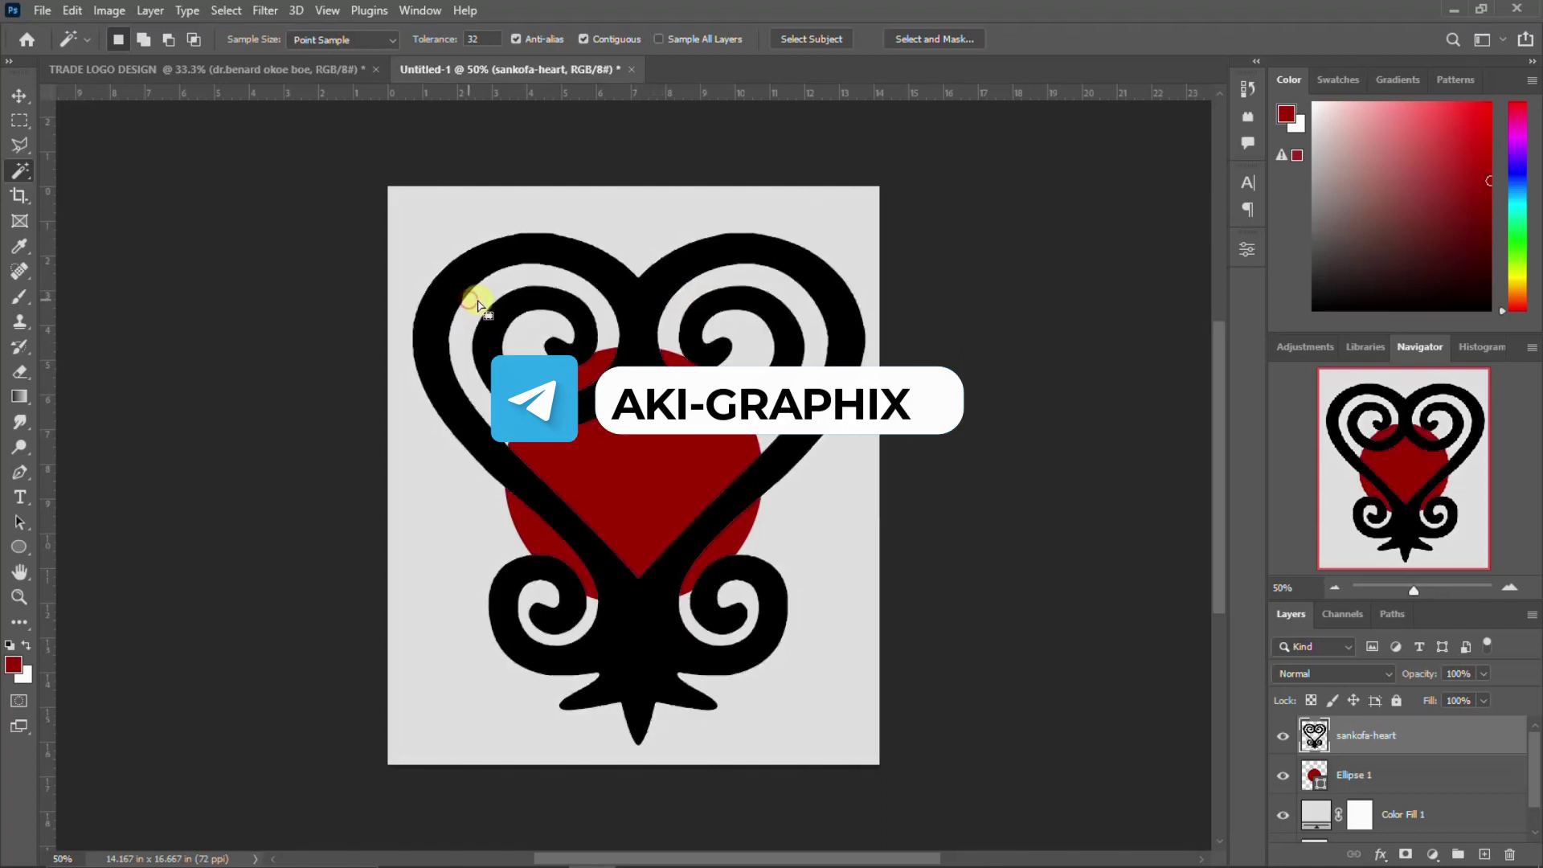
click(752, 311)
key(ctrl+d)
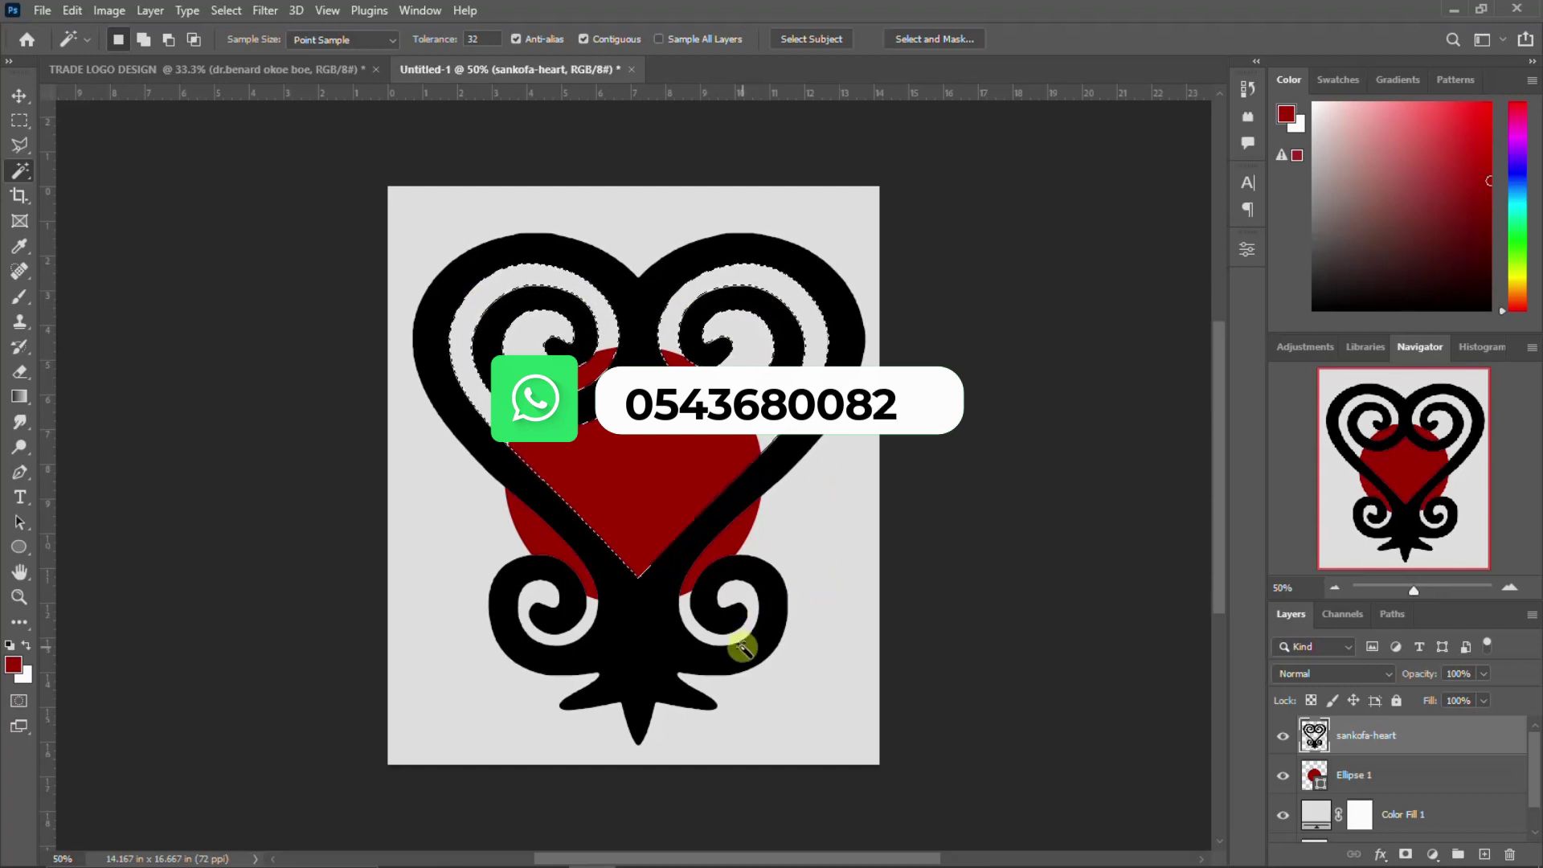
key(v)
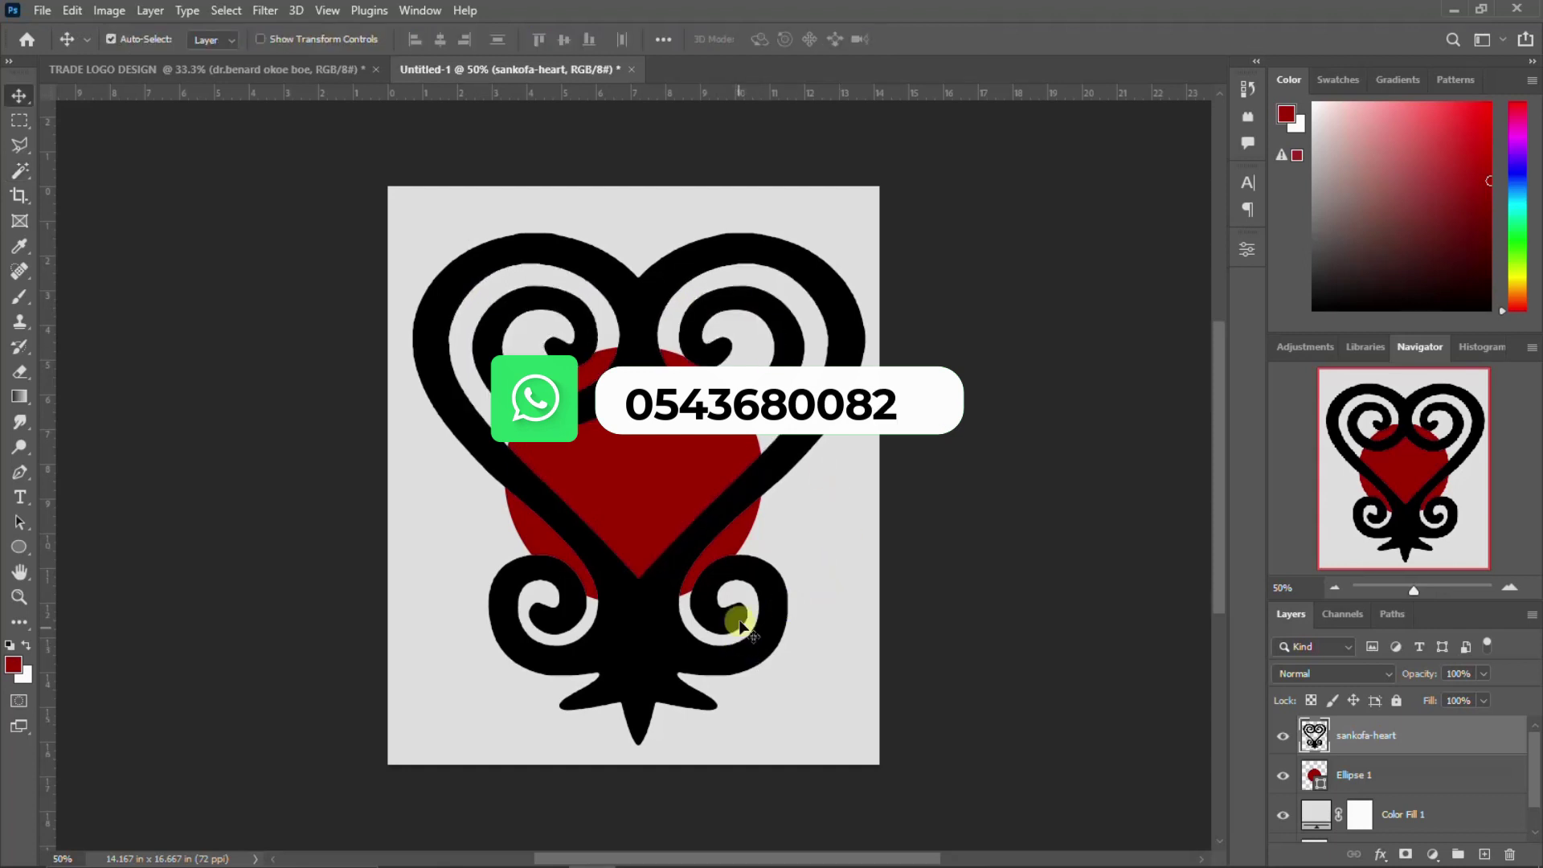
key(ctrl+t)
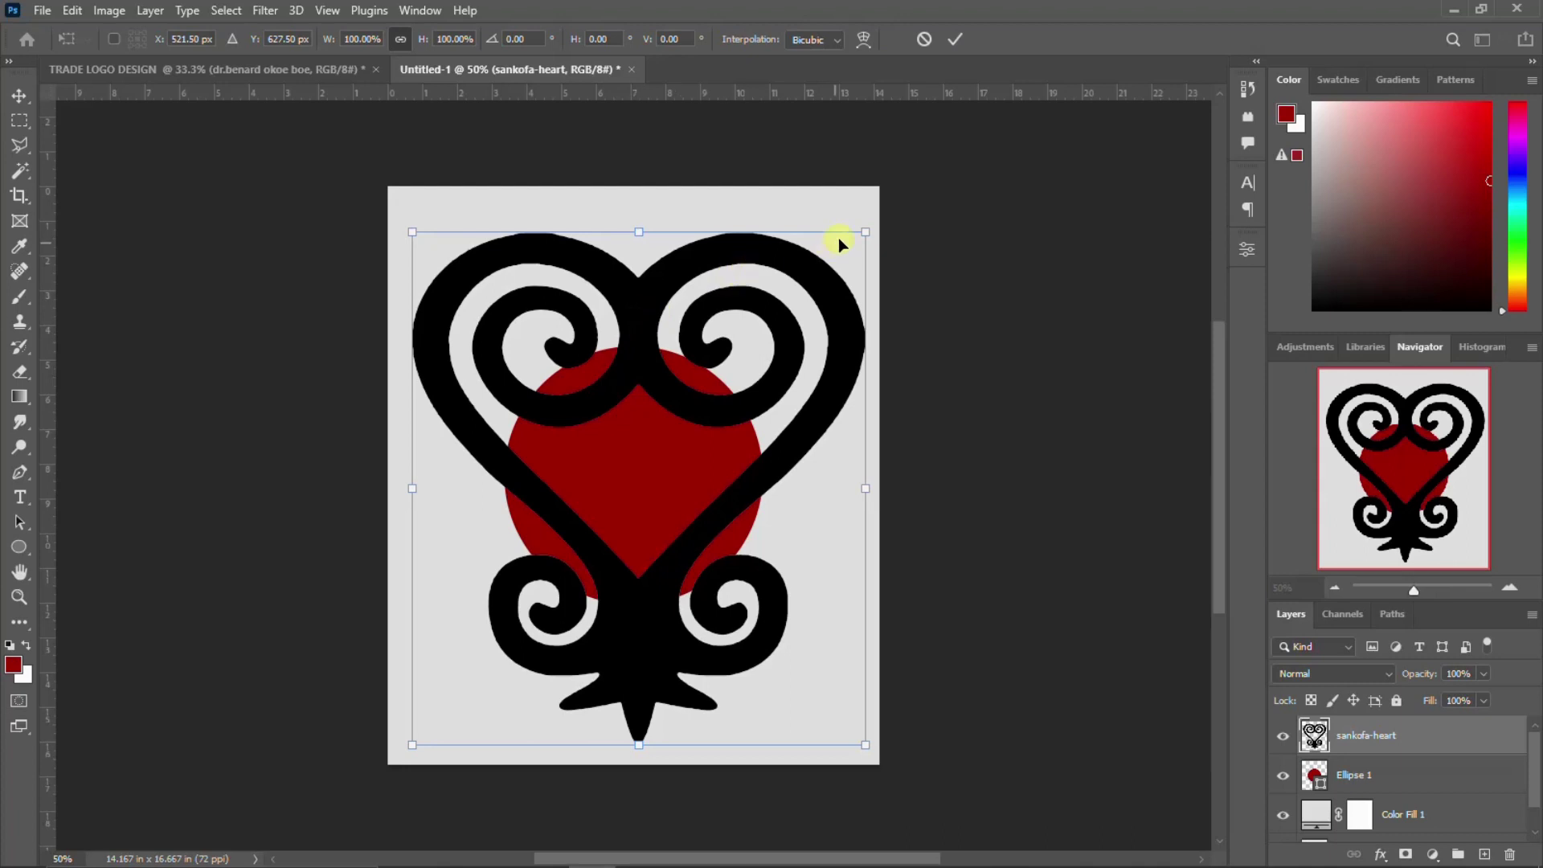
Shrink the sankofa heart to about 45% and nudge it centred inside the red circle.
mouse_move(859, 233)
mouse_down()
mouse_move(744, 387)
mouse_move(758, 386)
mouse_up()
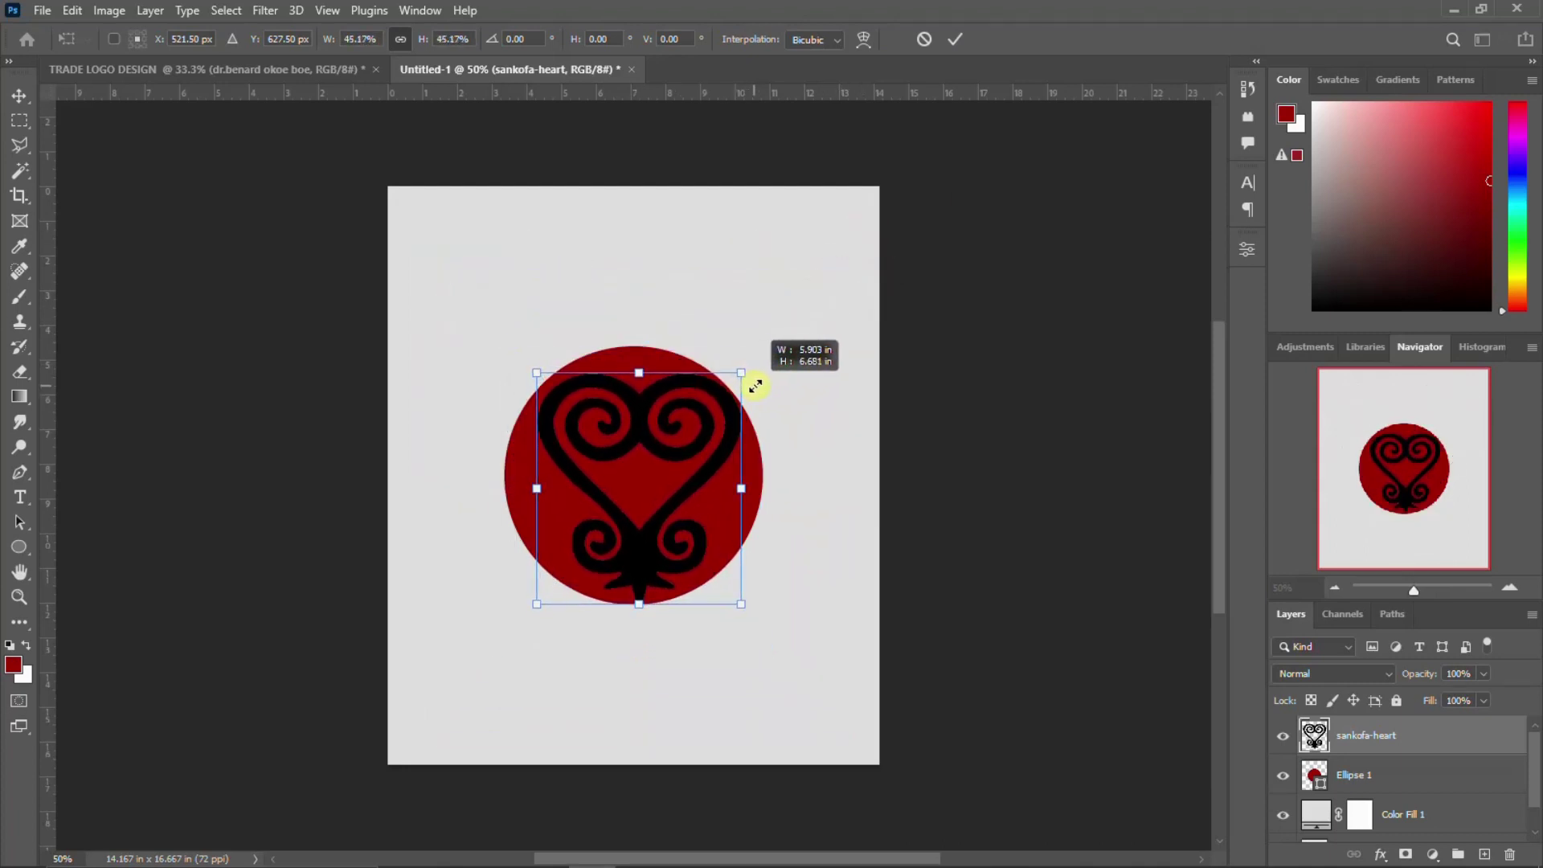
key(Return)
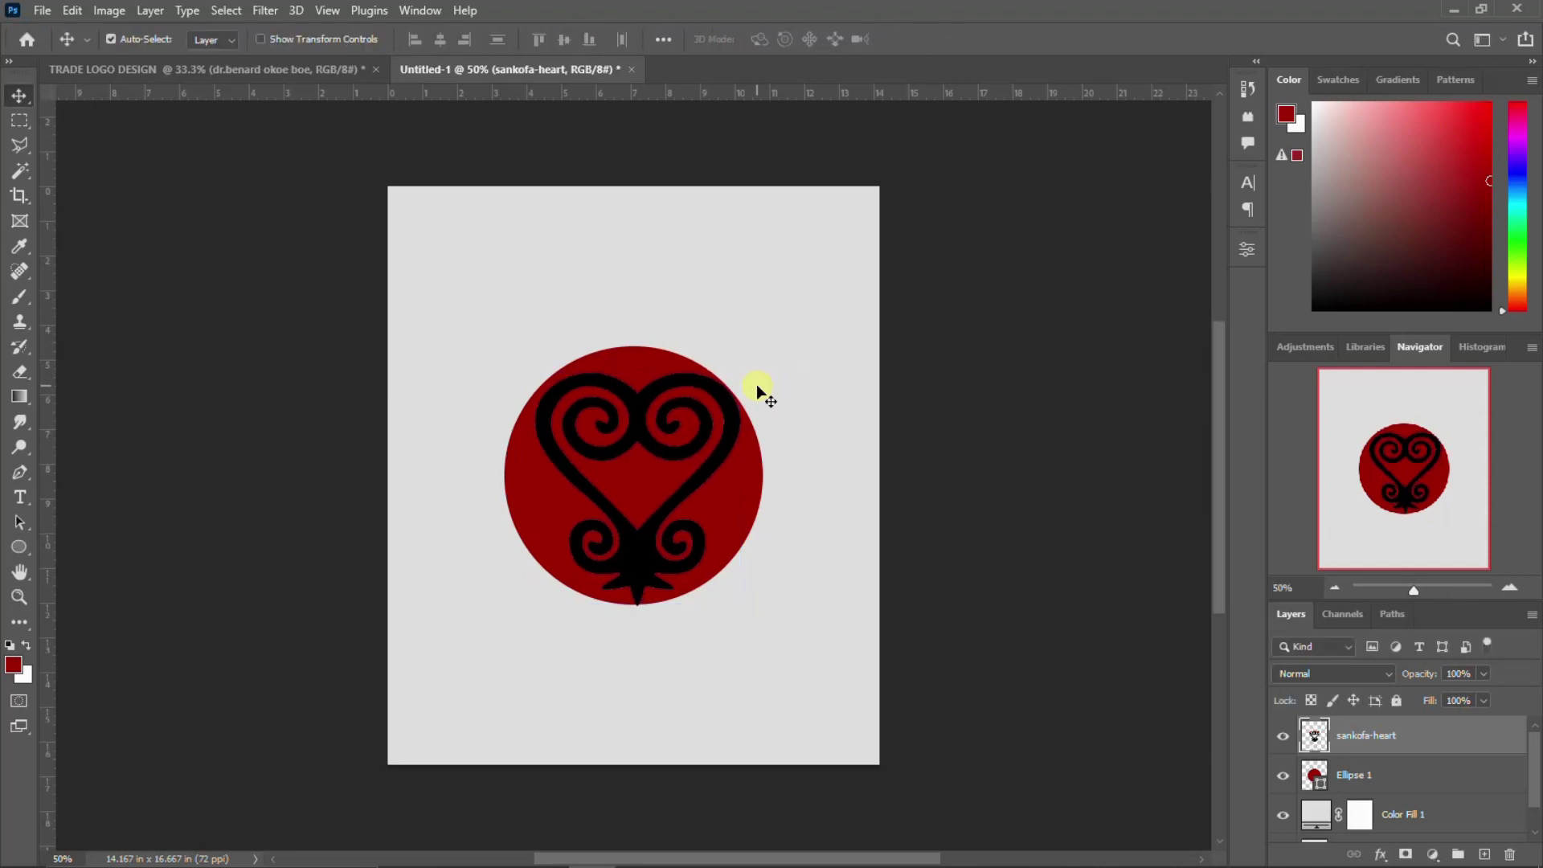
key(shift+Left)
key(shift+Left)
key(Right)
key(Right)
key(Right)
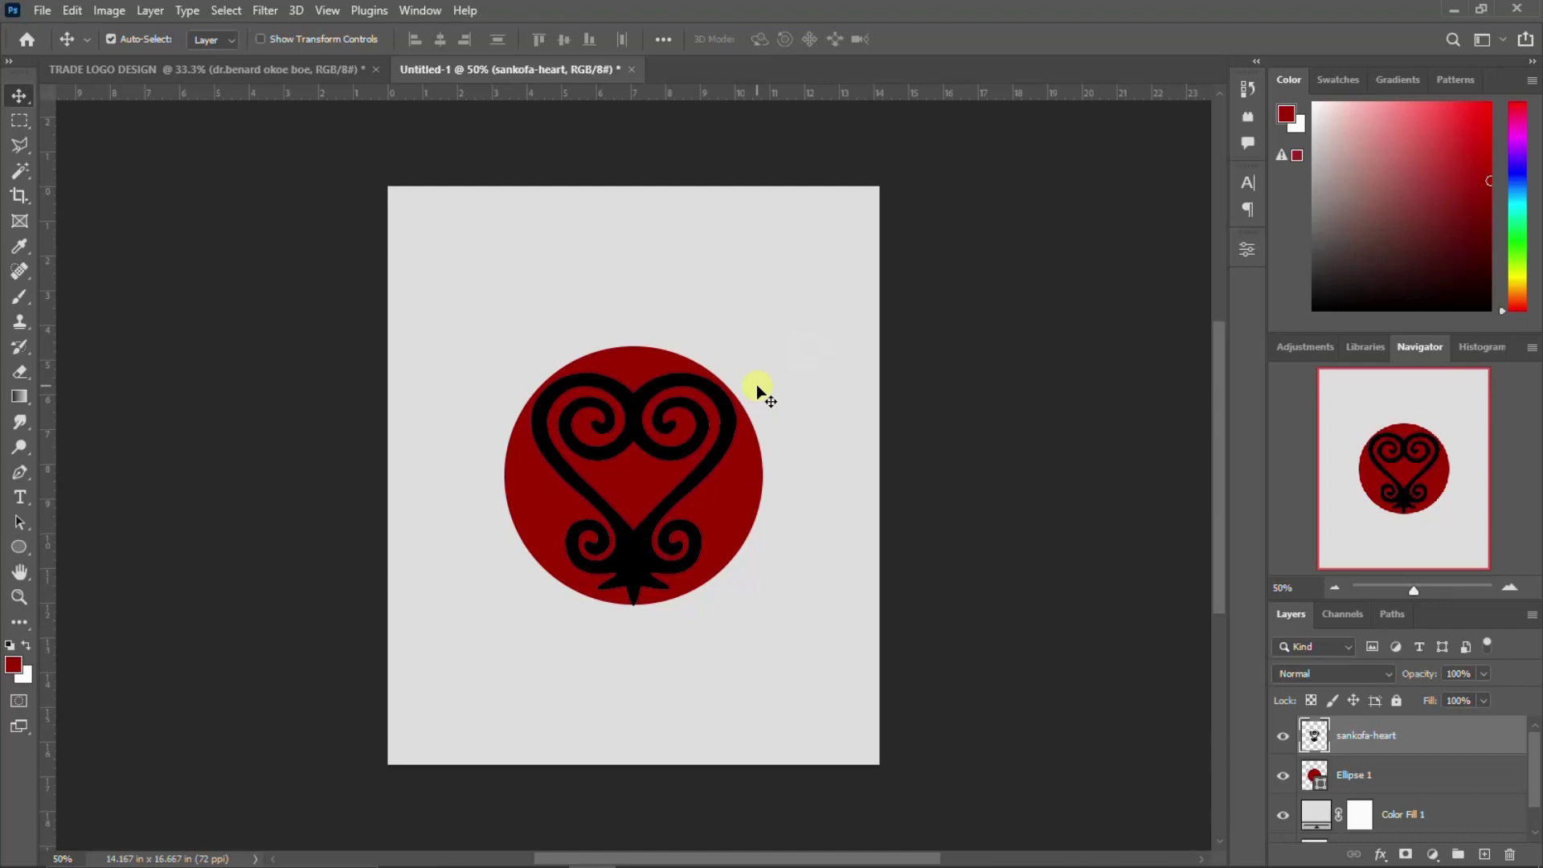
key(Right)
Add a white Color Overlay effect to the sankofa-heart layer.
click(1462, 731)
mouse_move(772, 854)
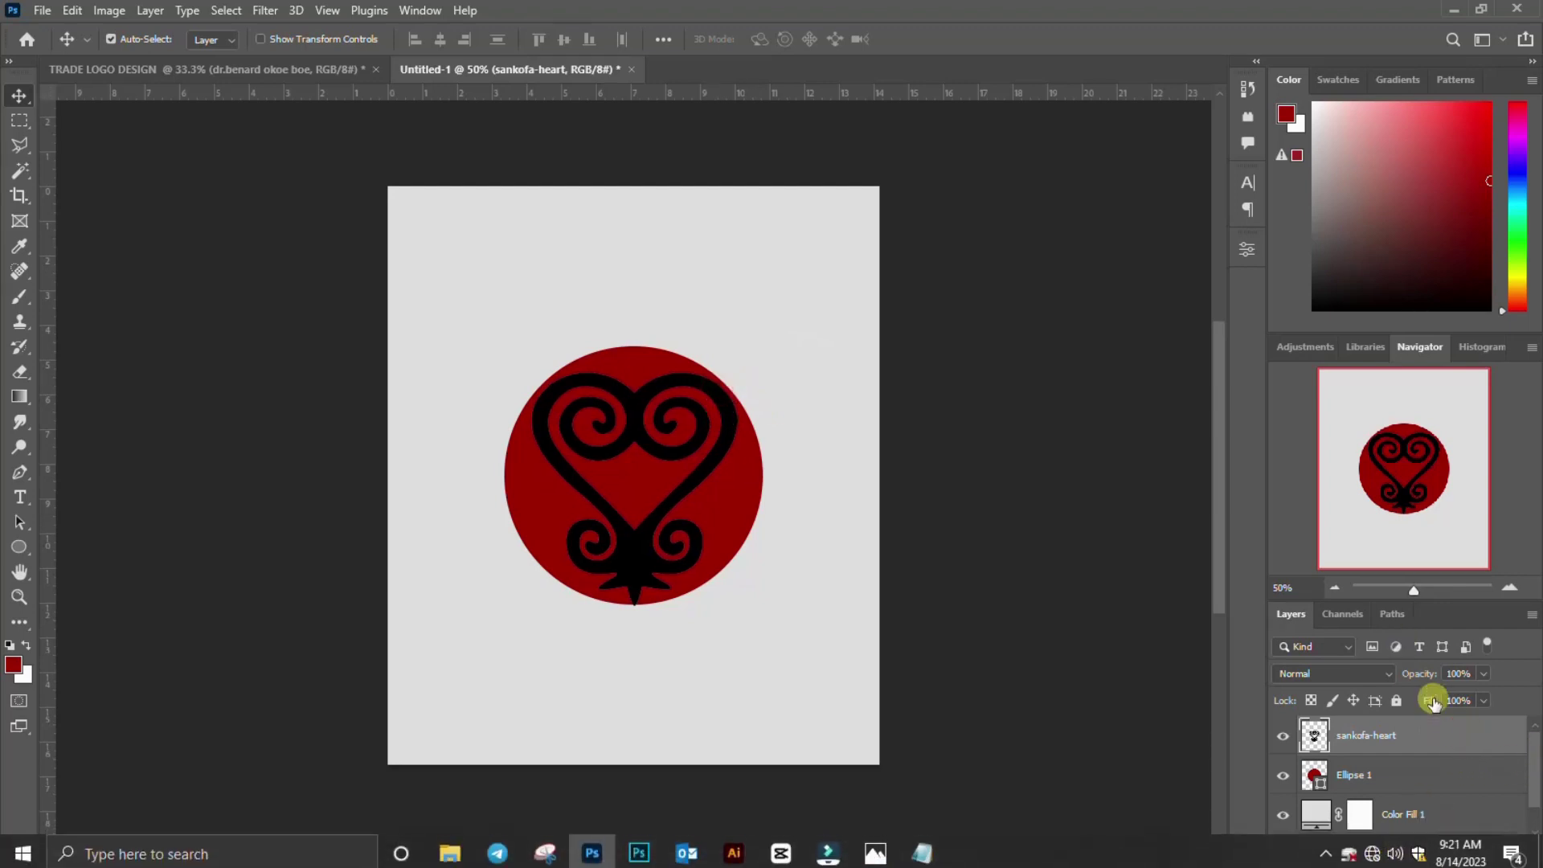
click(1380, 855)
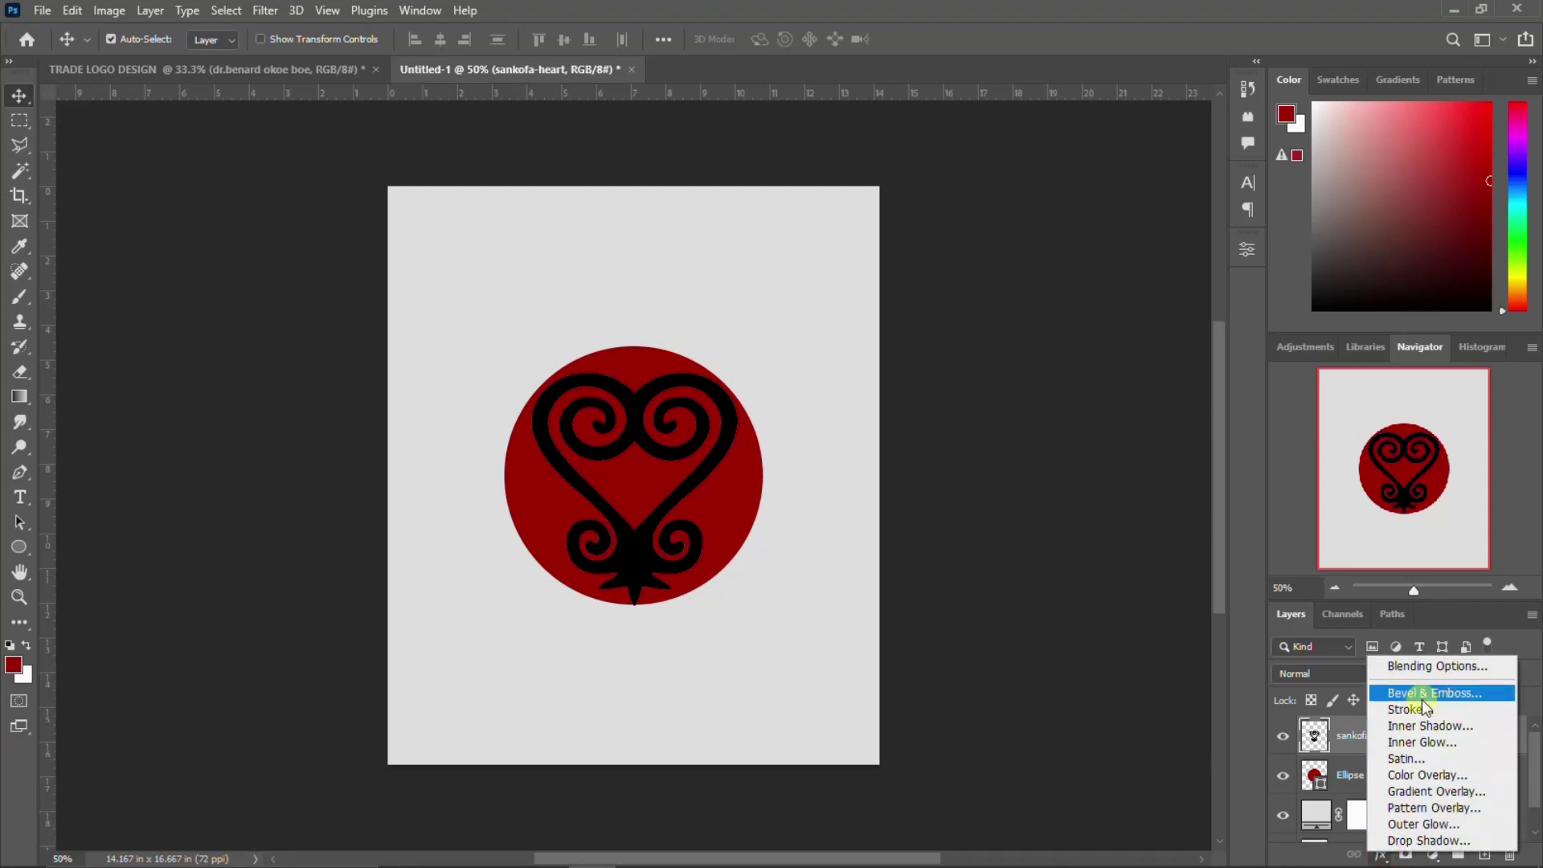
click(1422, 773)
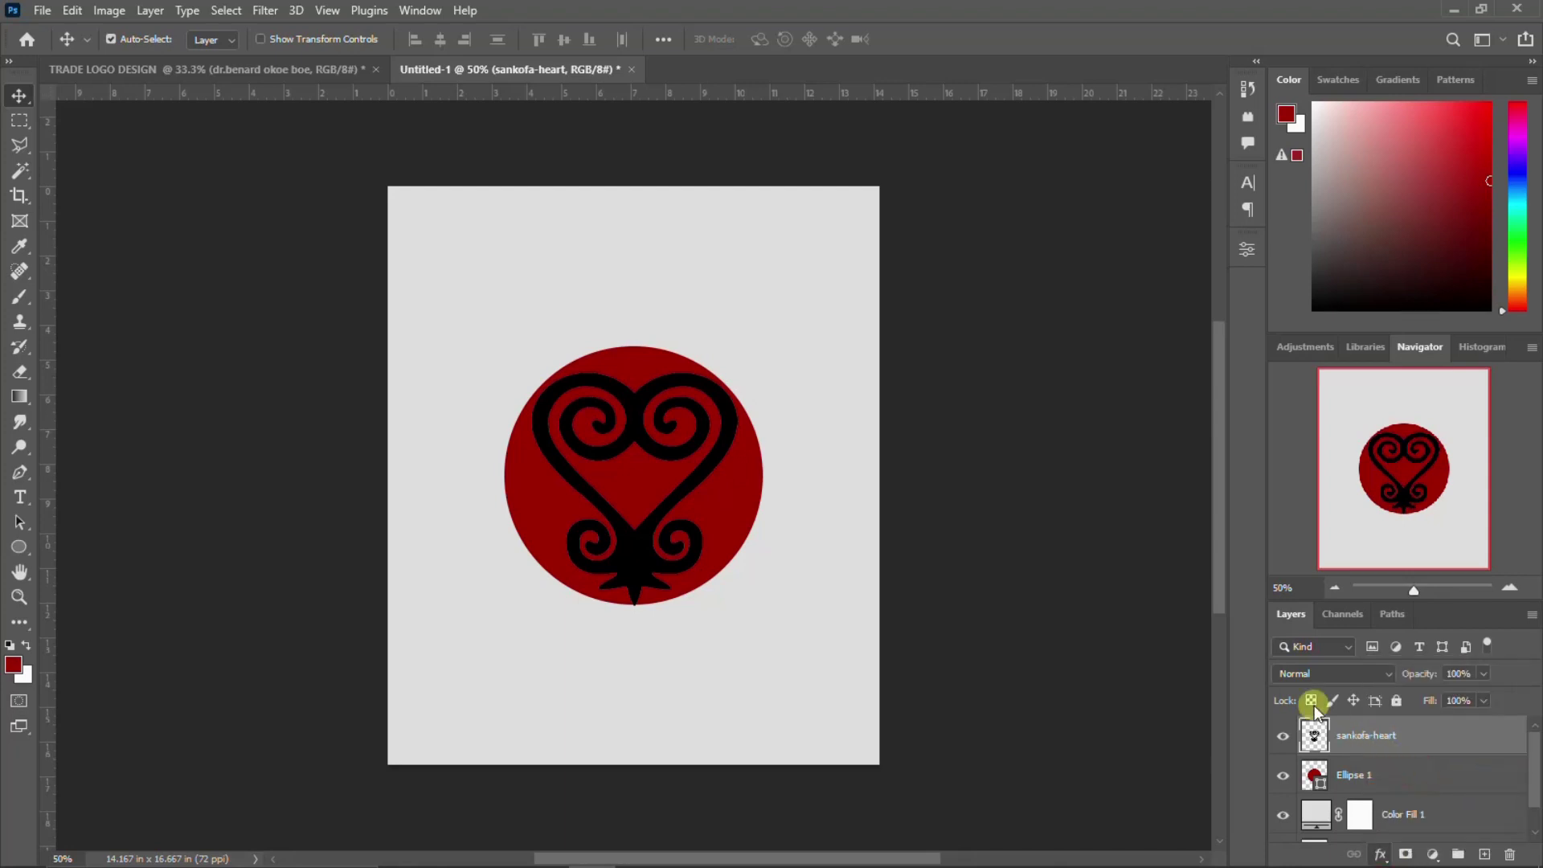
click(1434, 253)
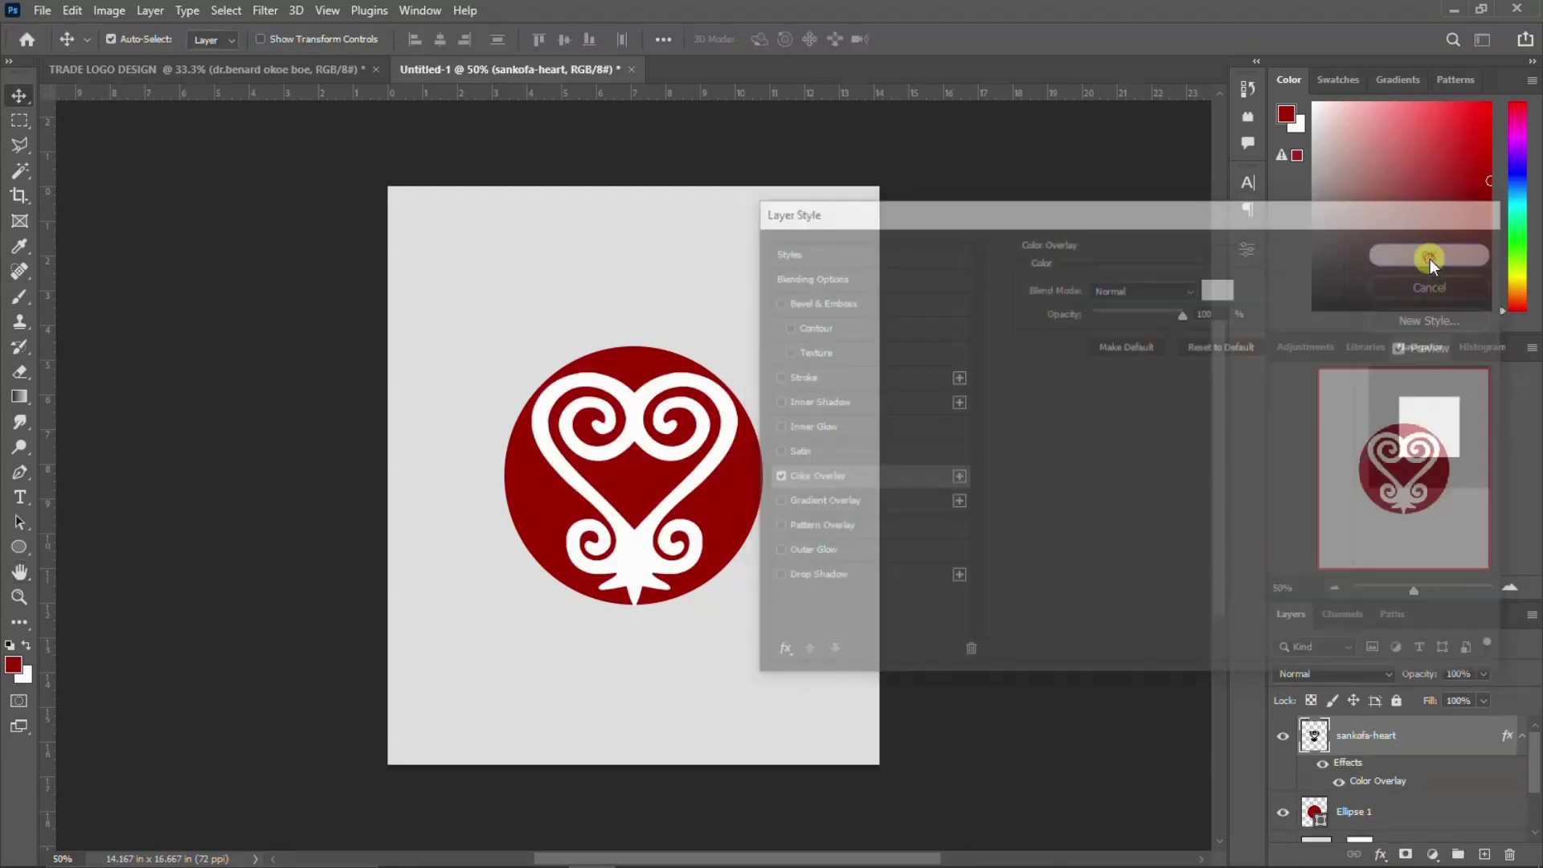
click(1526, 737)
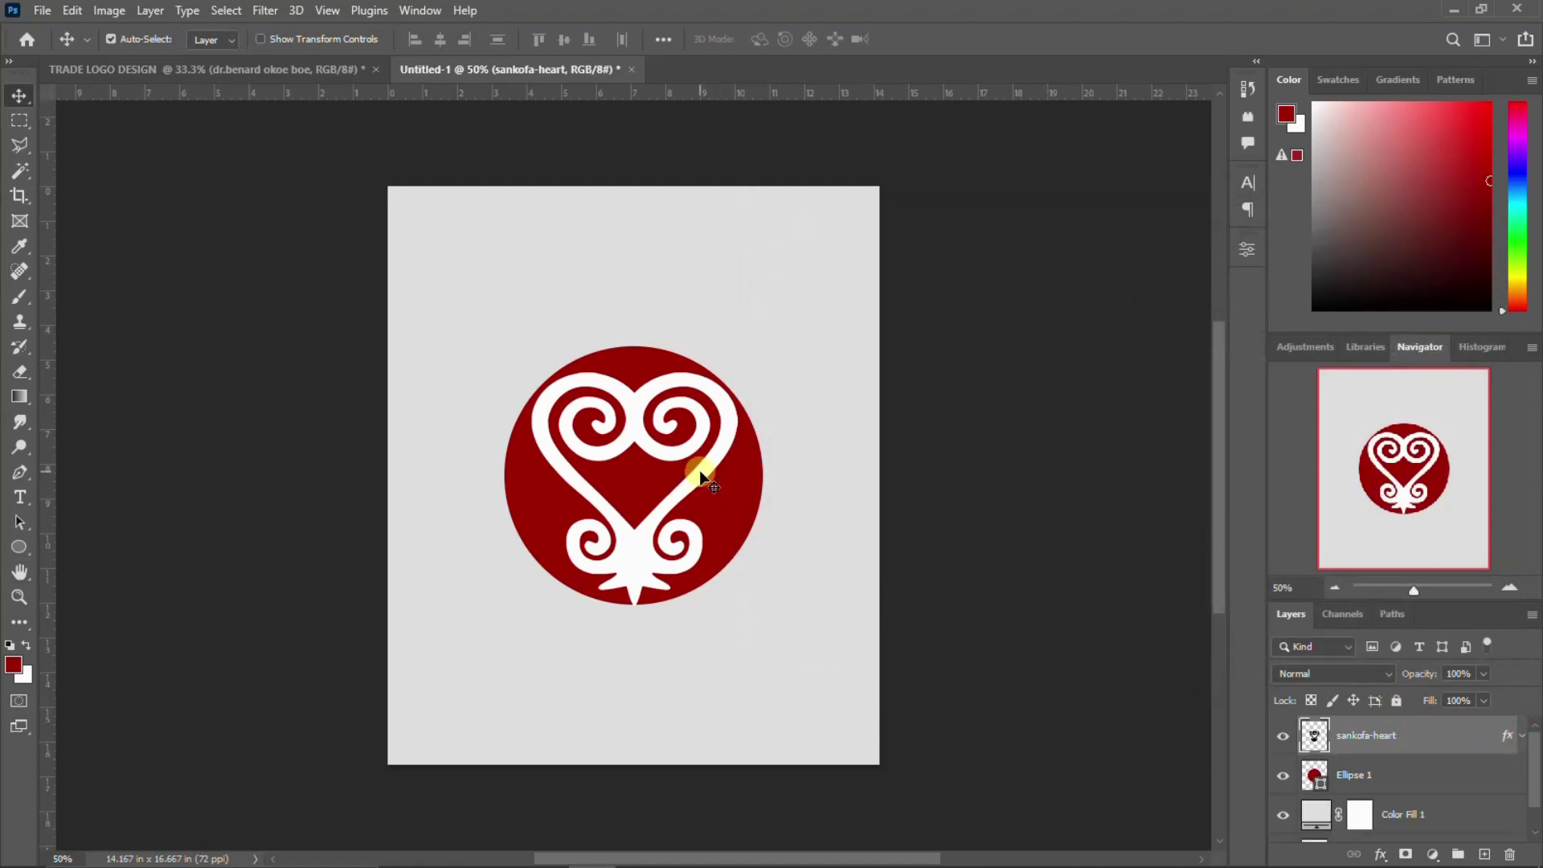
Duplicate Ellipse 1, move the copy above the heart, and scale it to 109.7%.
click(1395, 775)
key(ctrl+j)
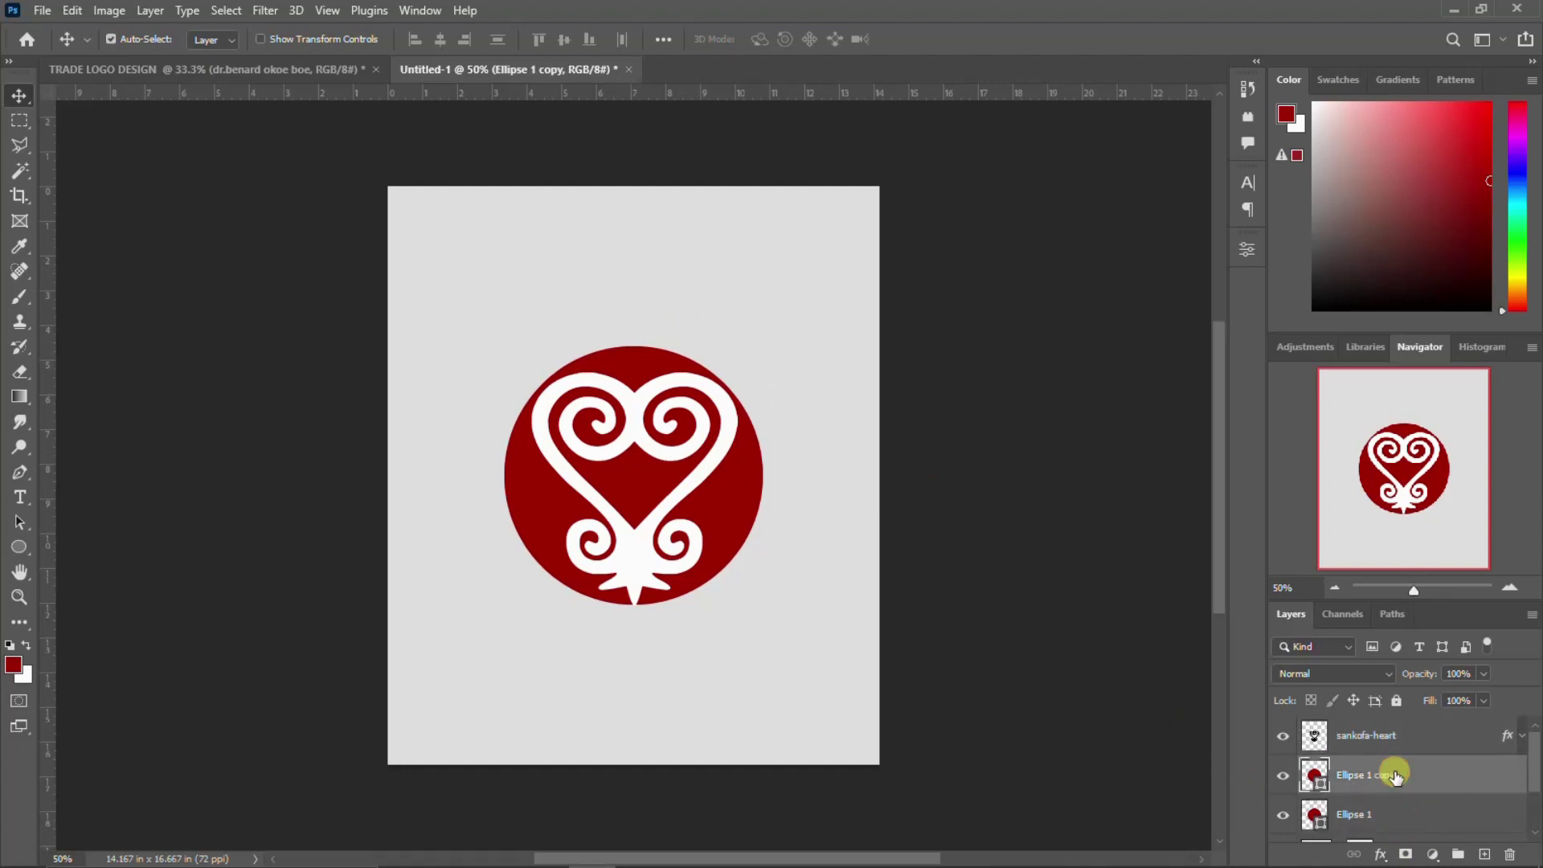
drag(1396, 775, 1397, 732)
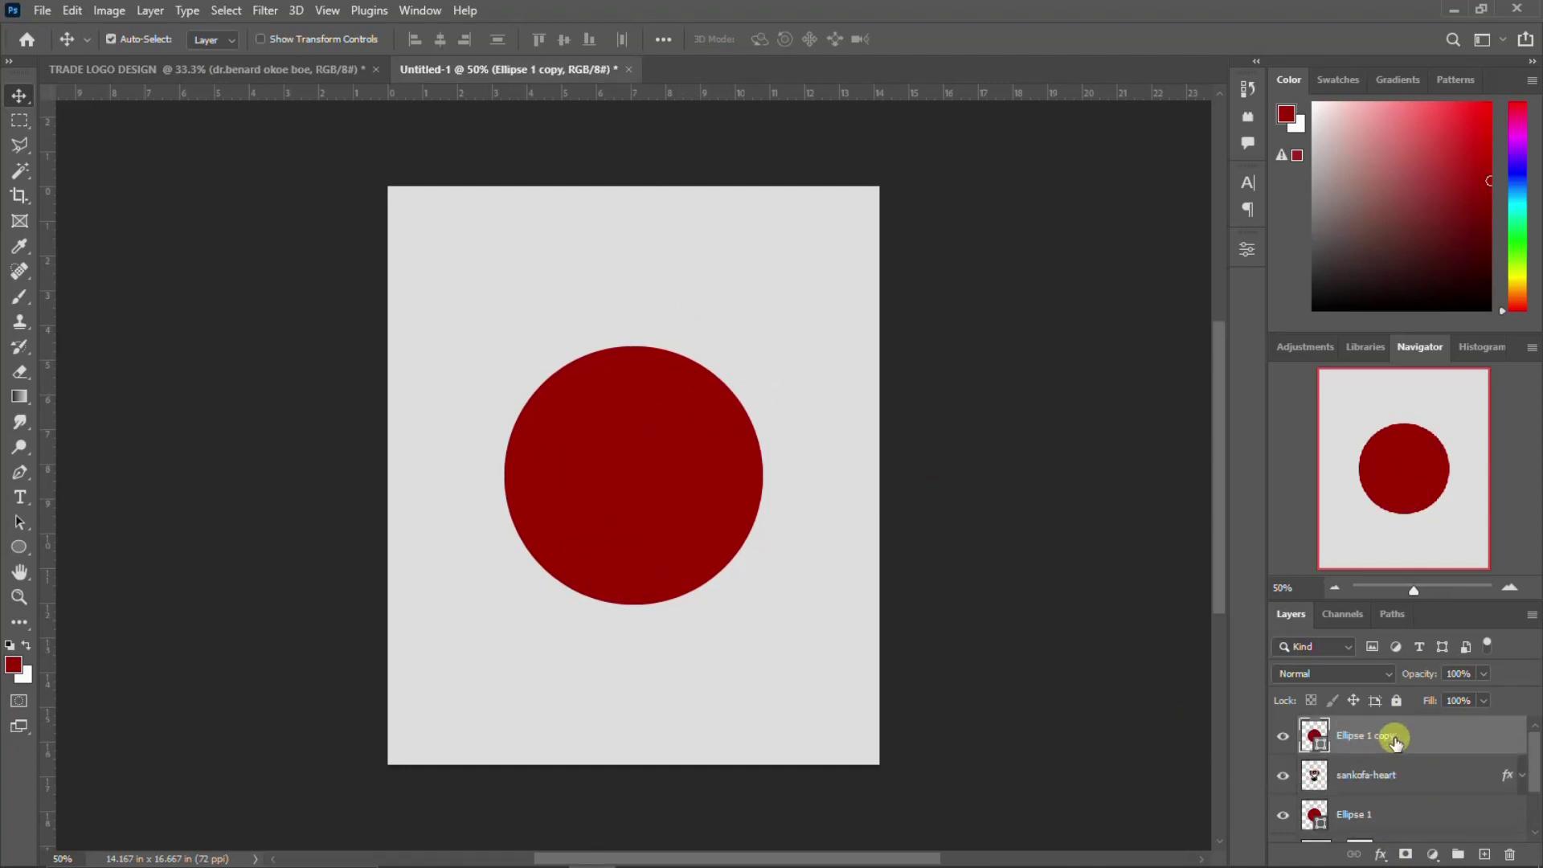
key(ctrl+t)
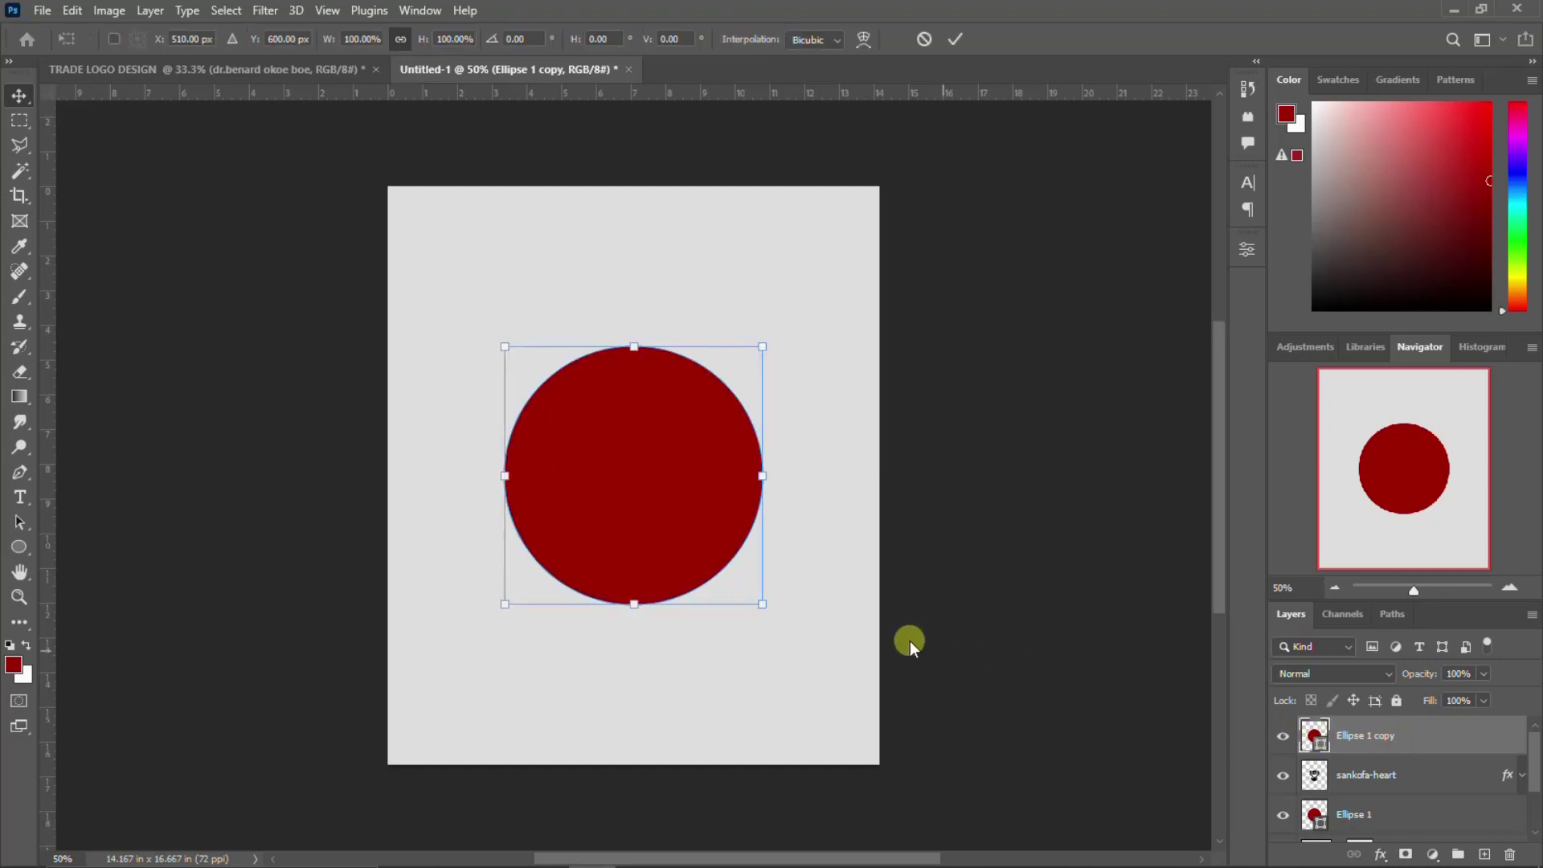
drag(761, 602, 773, 612)
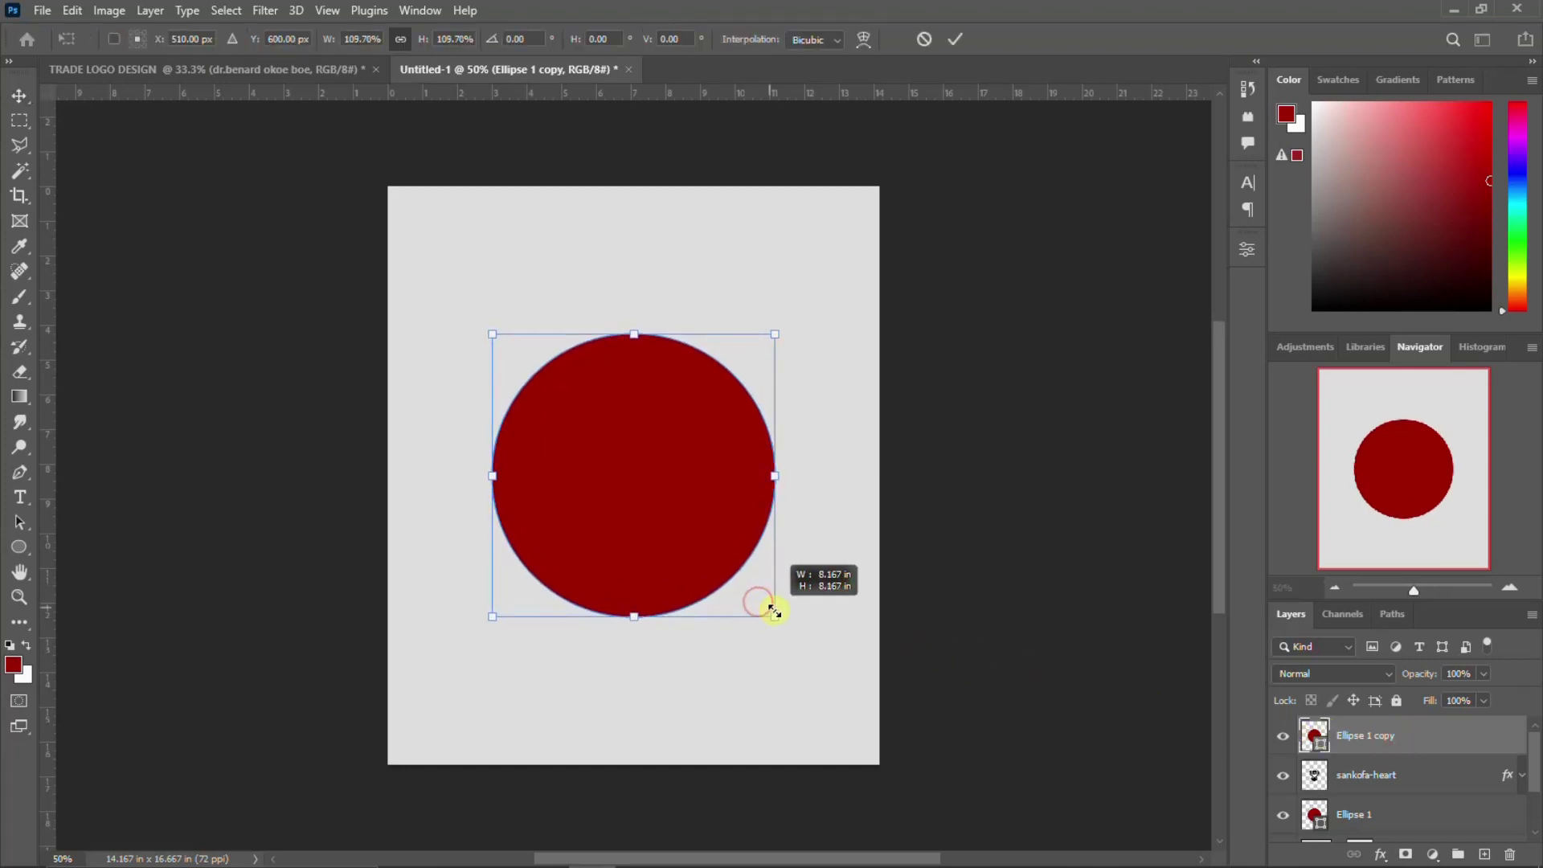
key(Return)
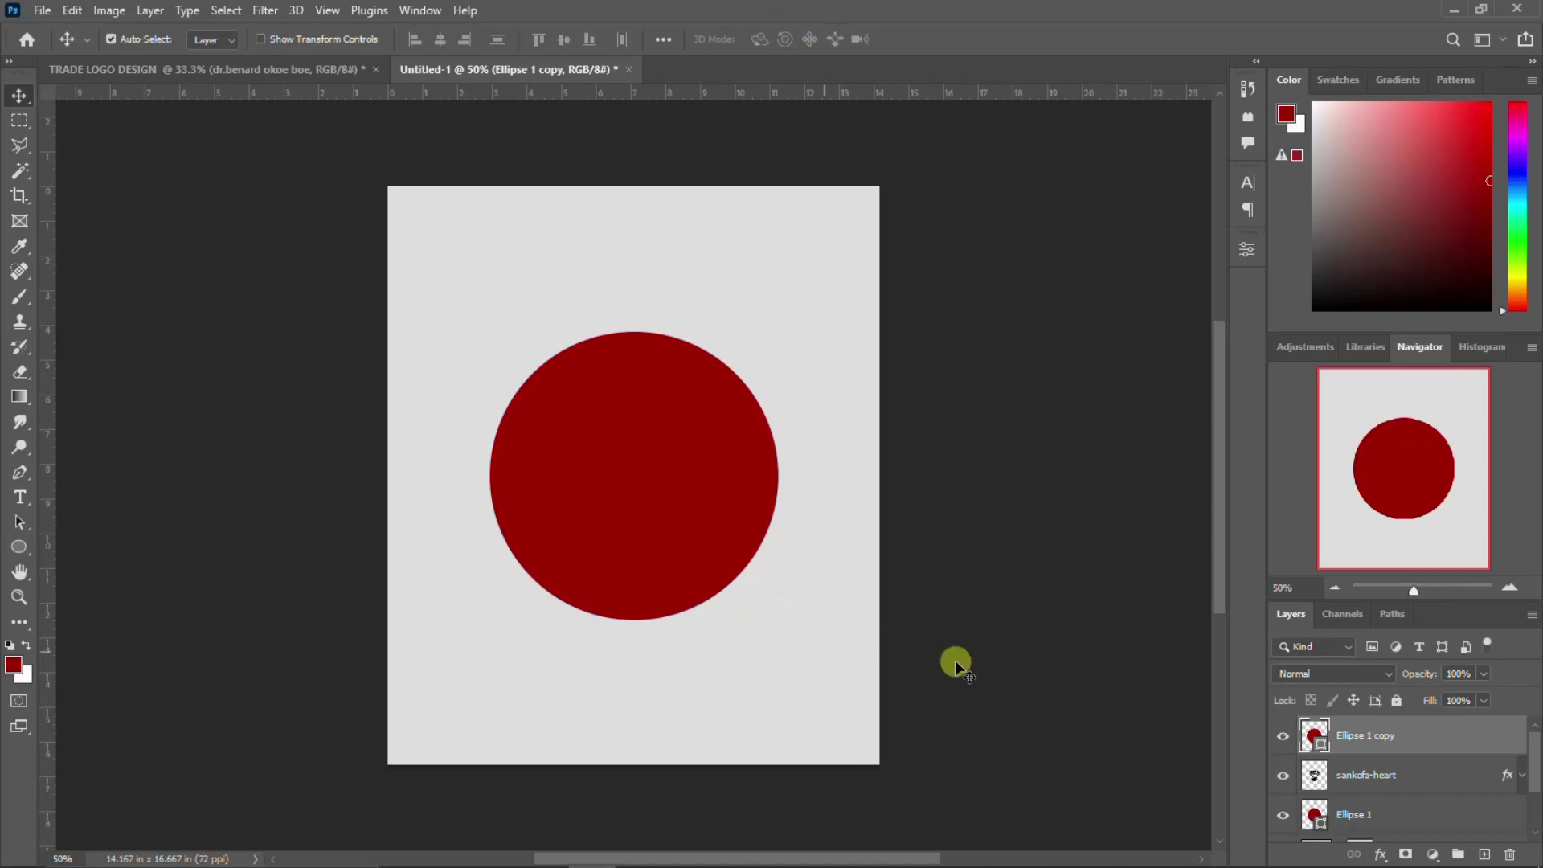
Give the circle copy no fill and a dark red stroke.
click(1249, 251)
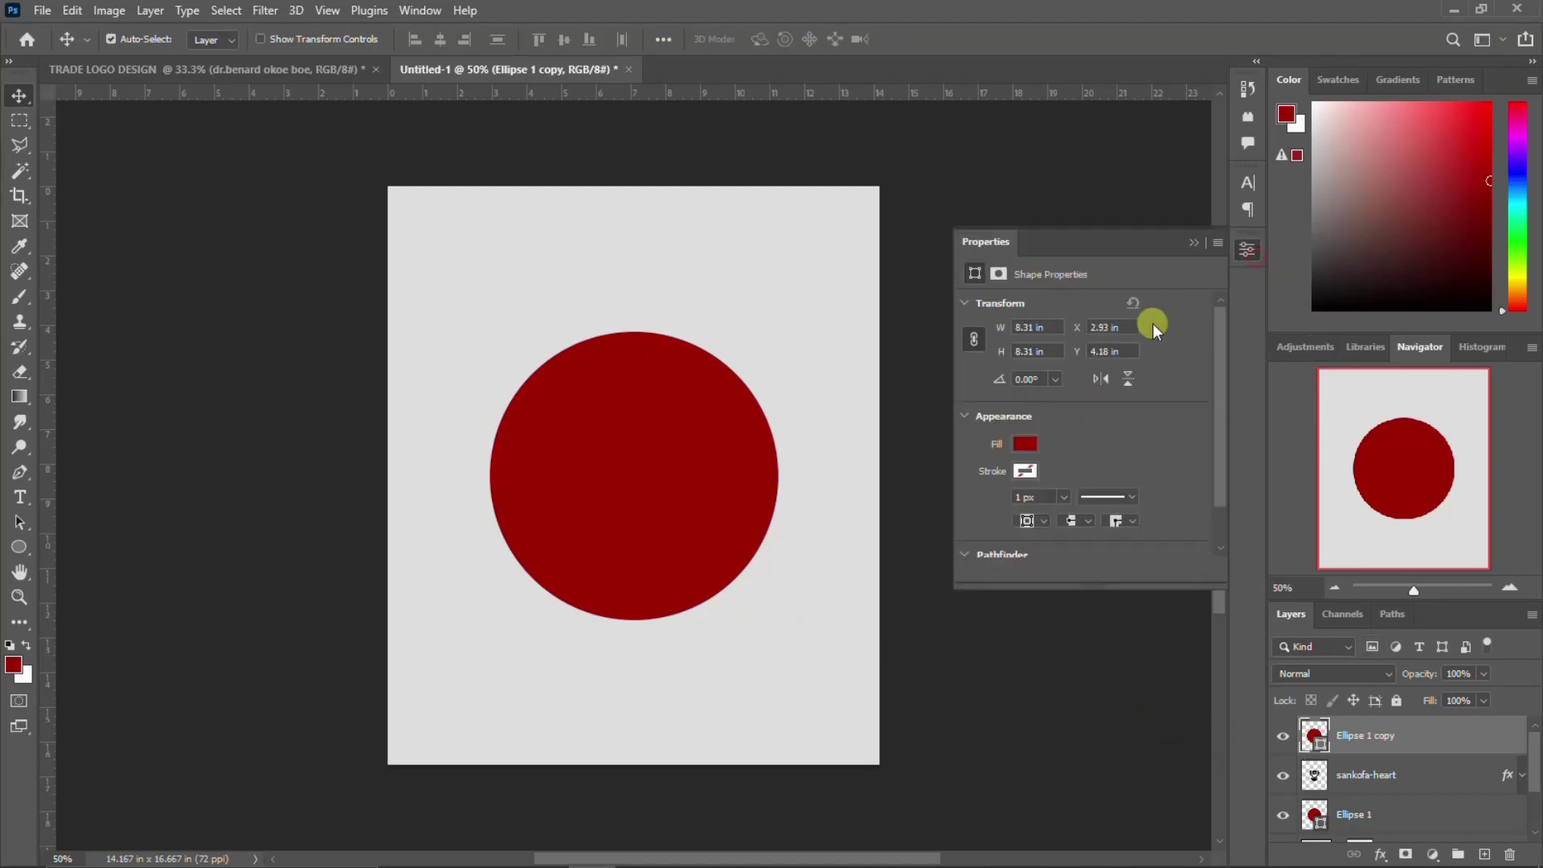
click(1019, 445)
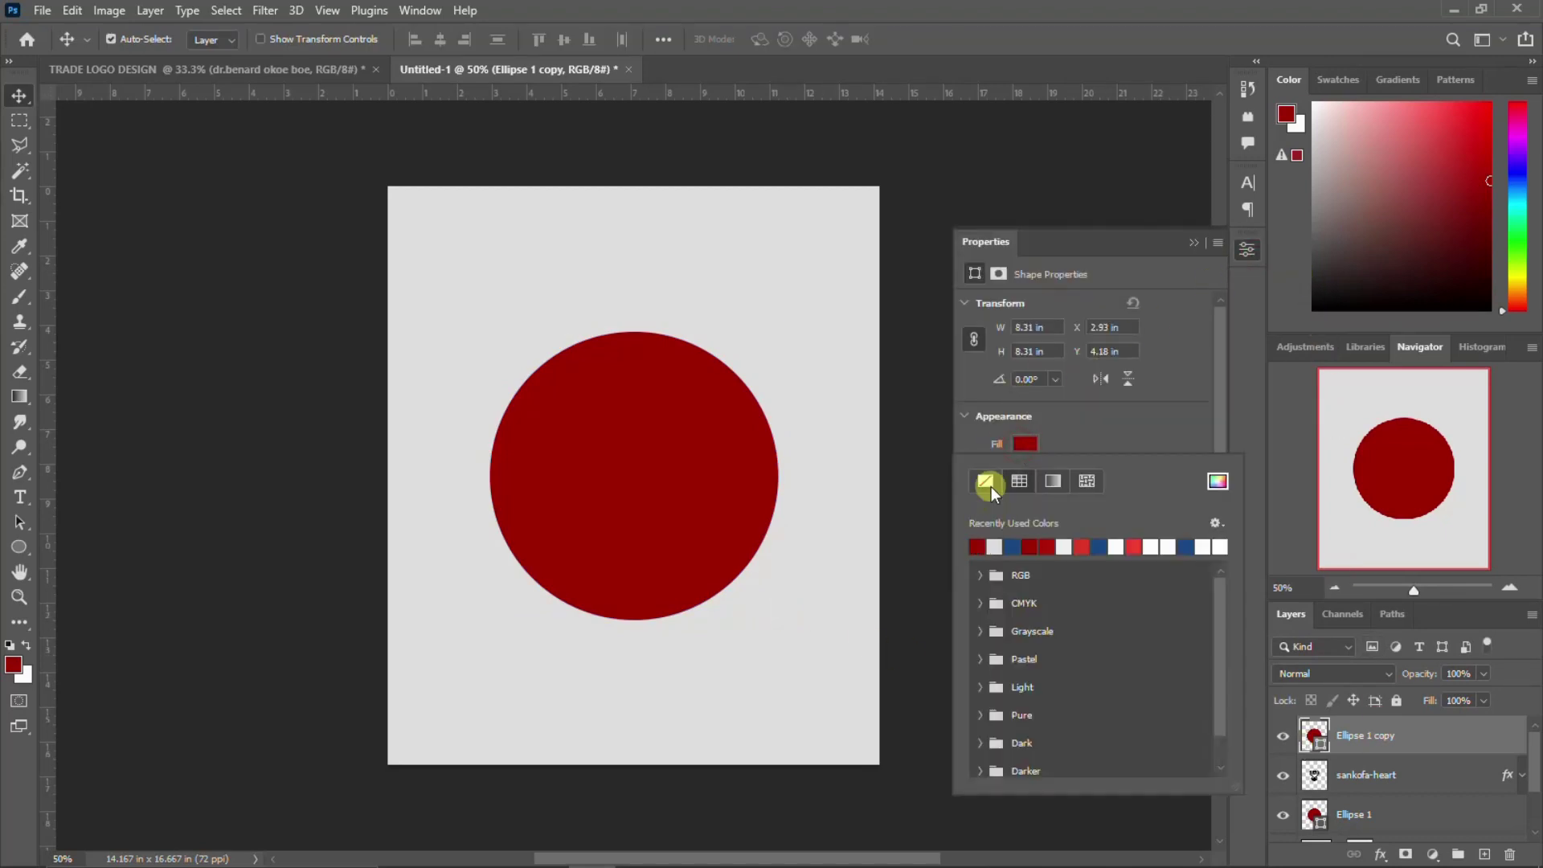
click(987, 482)
click(1026, 445)
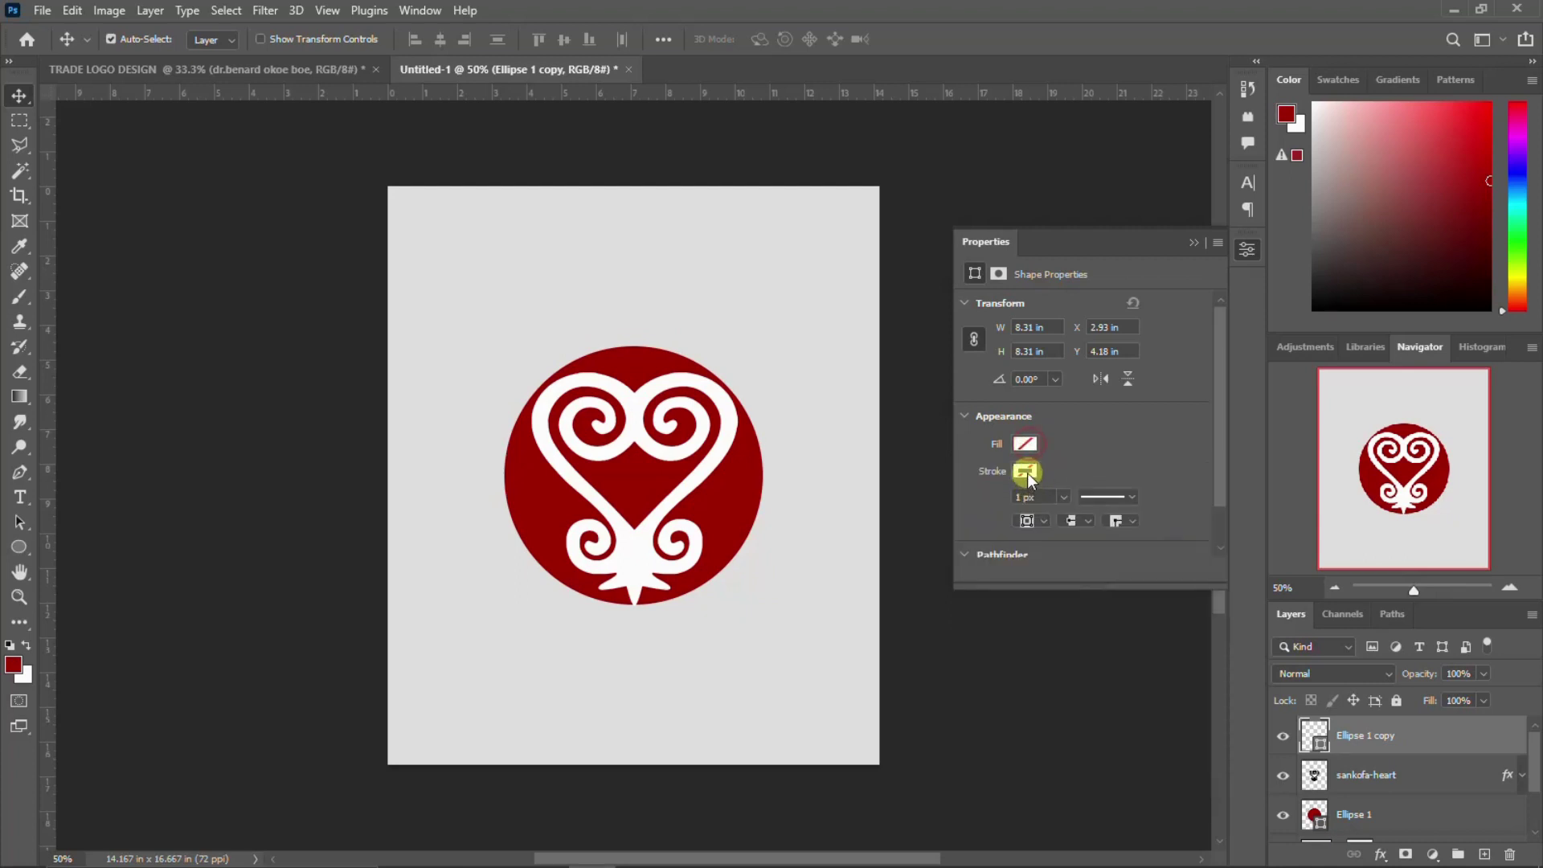
click(1026, 472)
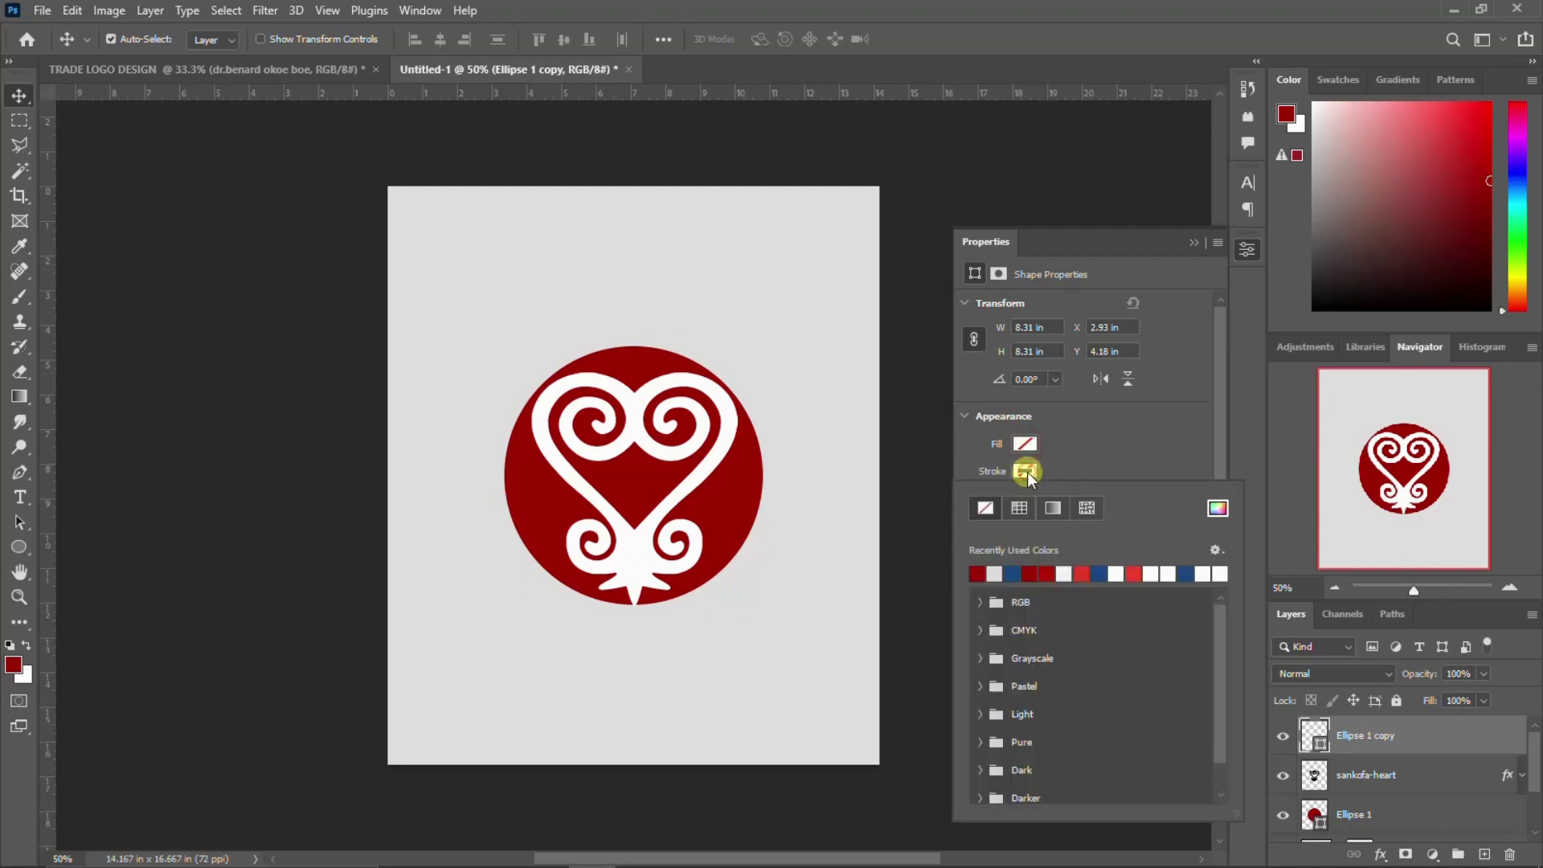
click(981, 572)
click(1249, 248)
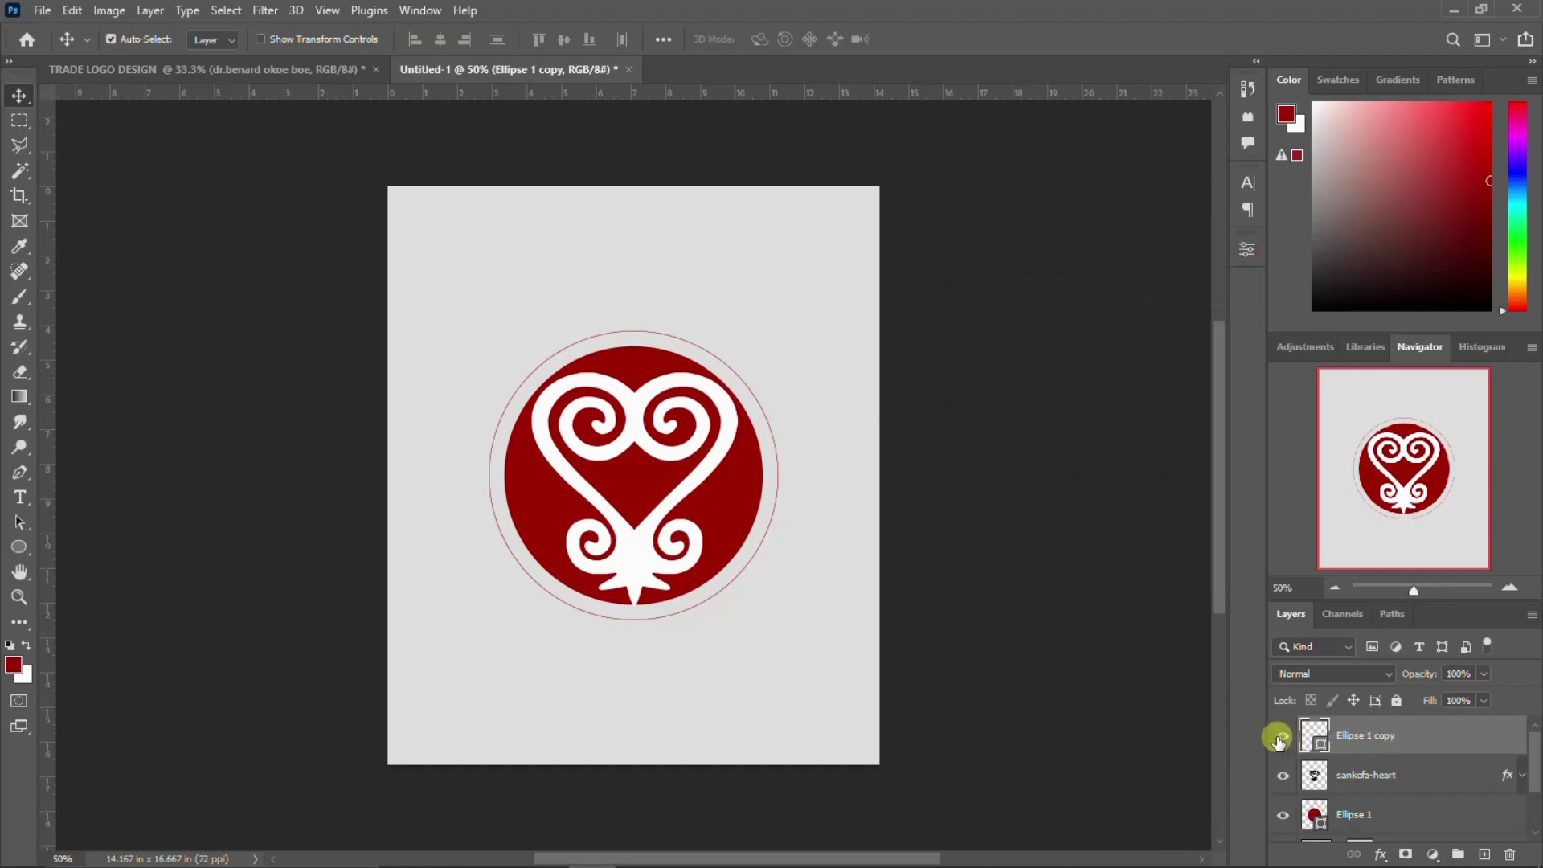
key(t)
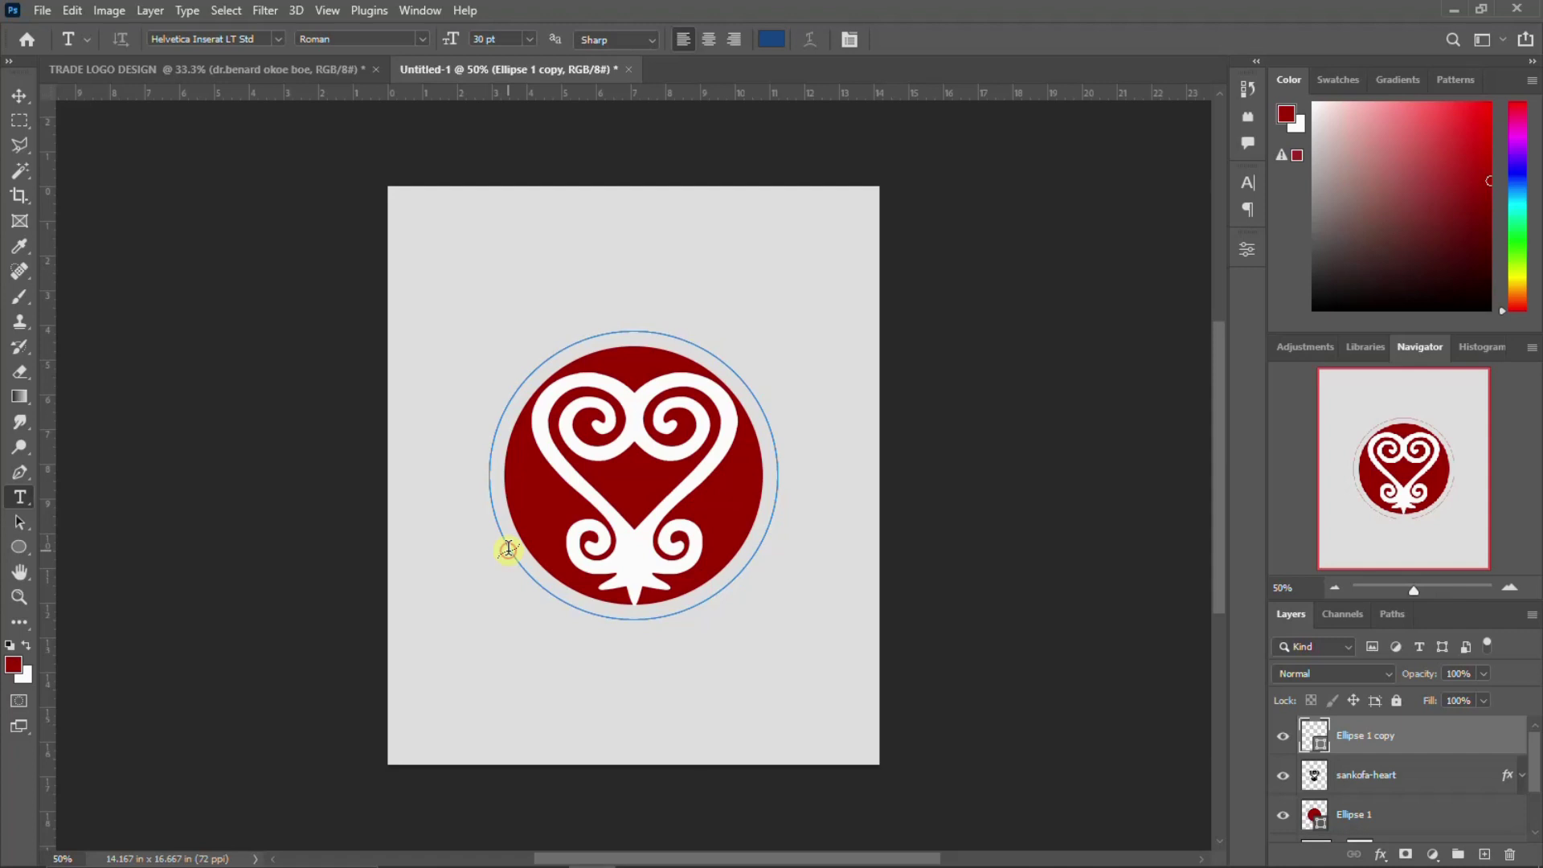
Start text along the circle's outline and copy the repeating sankofa name line from Notepad.
click(508, 549)
click(924, 845)
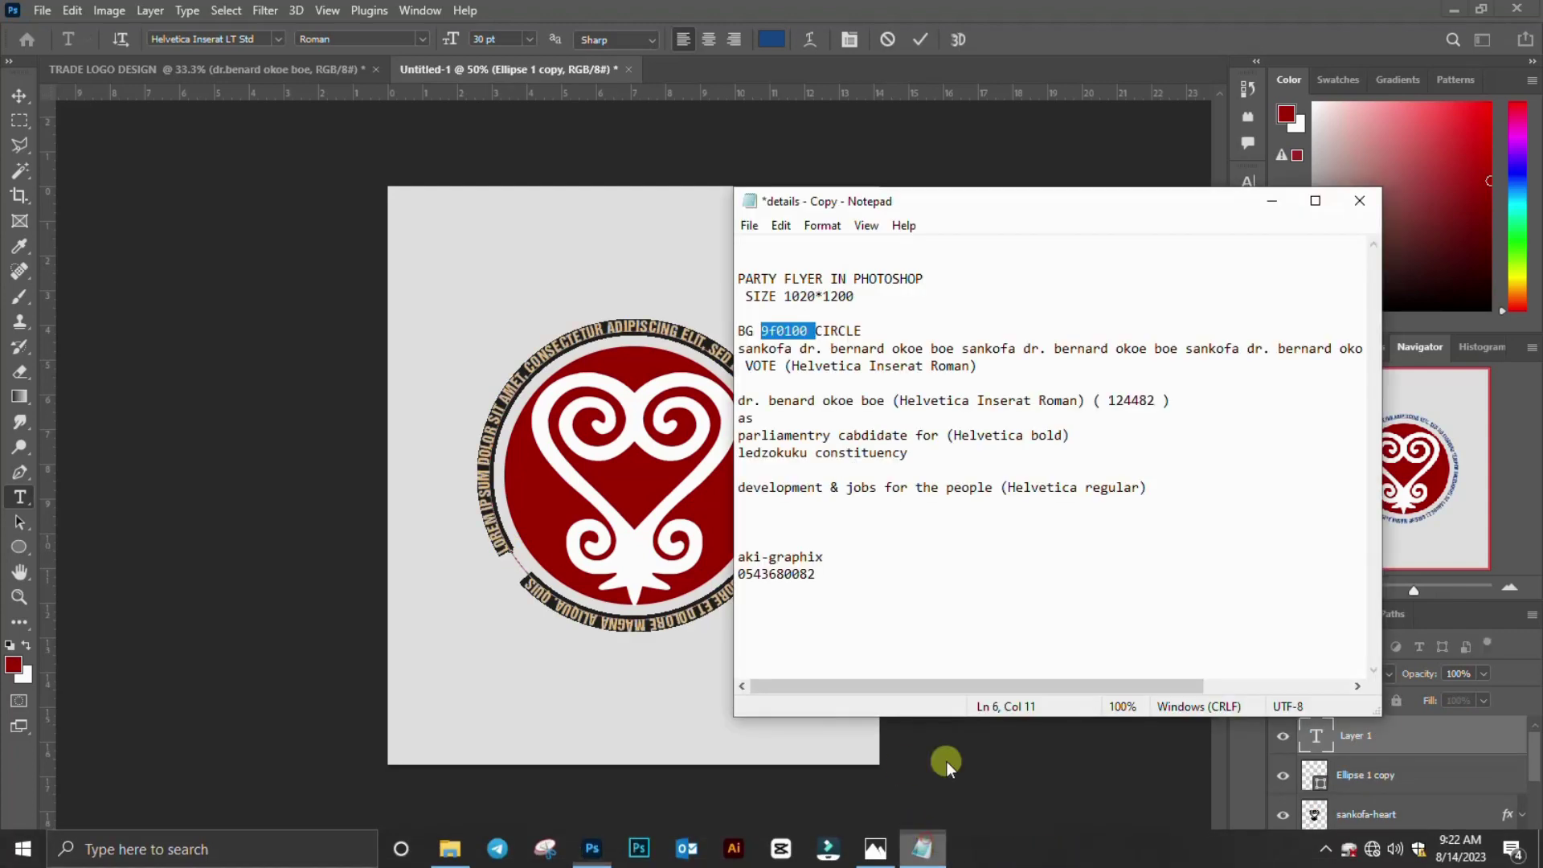
click(973, 349)
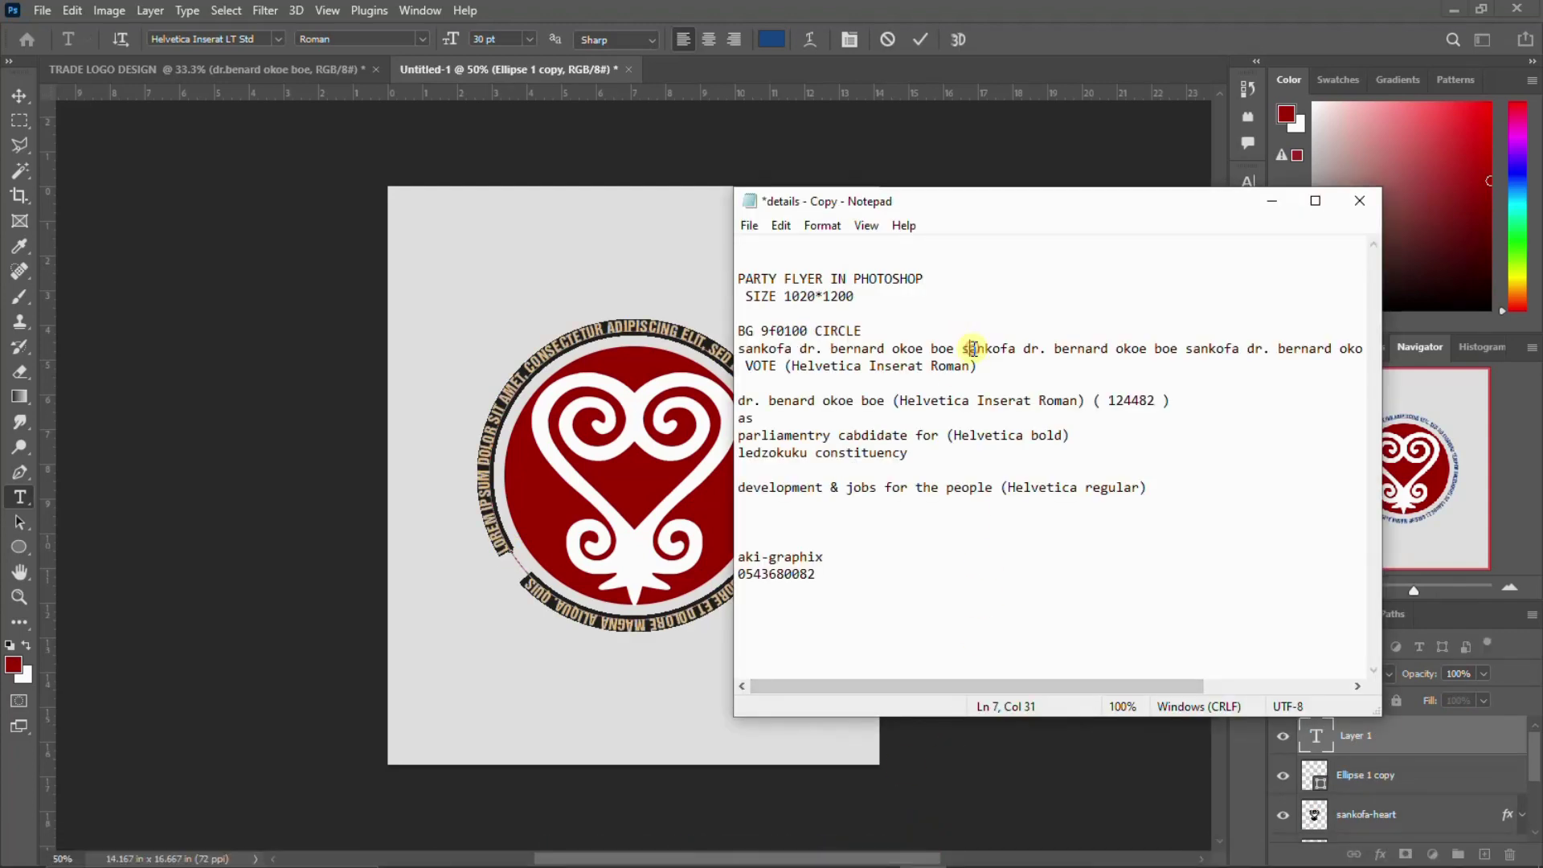
double_click(974, 348)
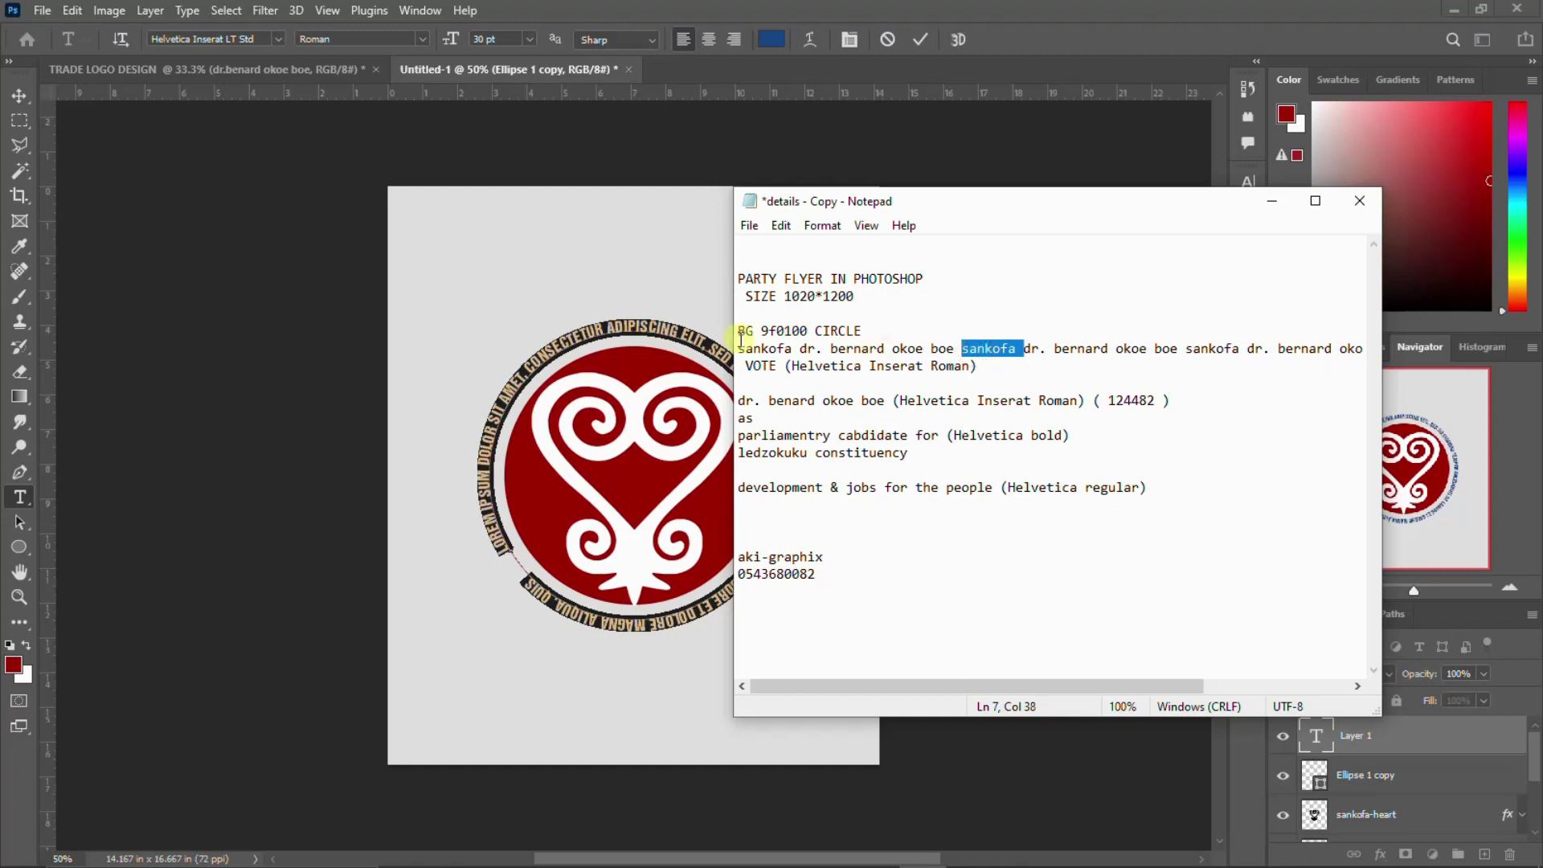
mouse_move(741, 343)
mouse_down()
mouse_move(1399, 333)
mouse_move(1400, 347)
mouse_up()
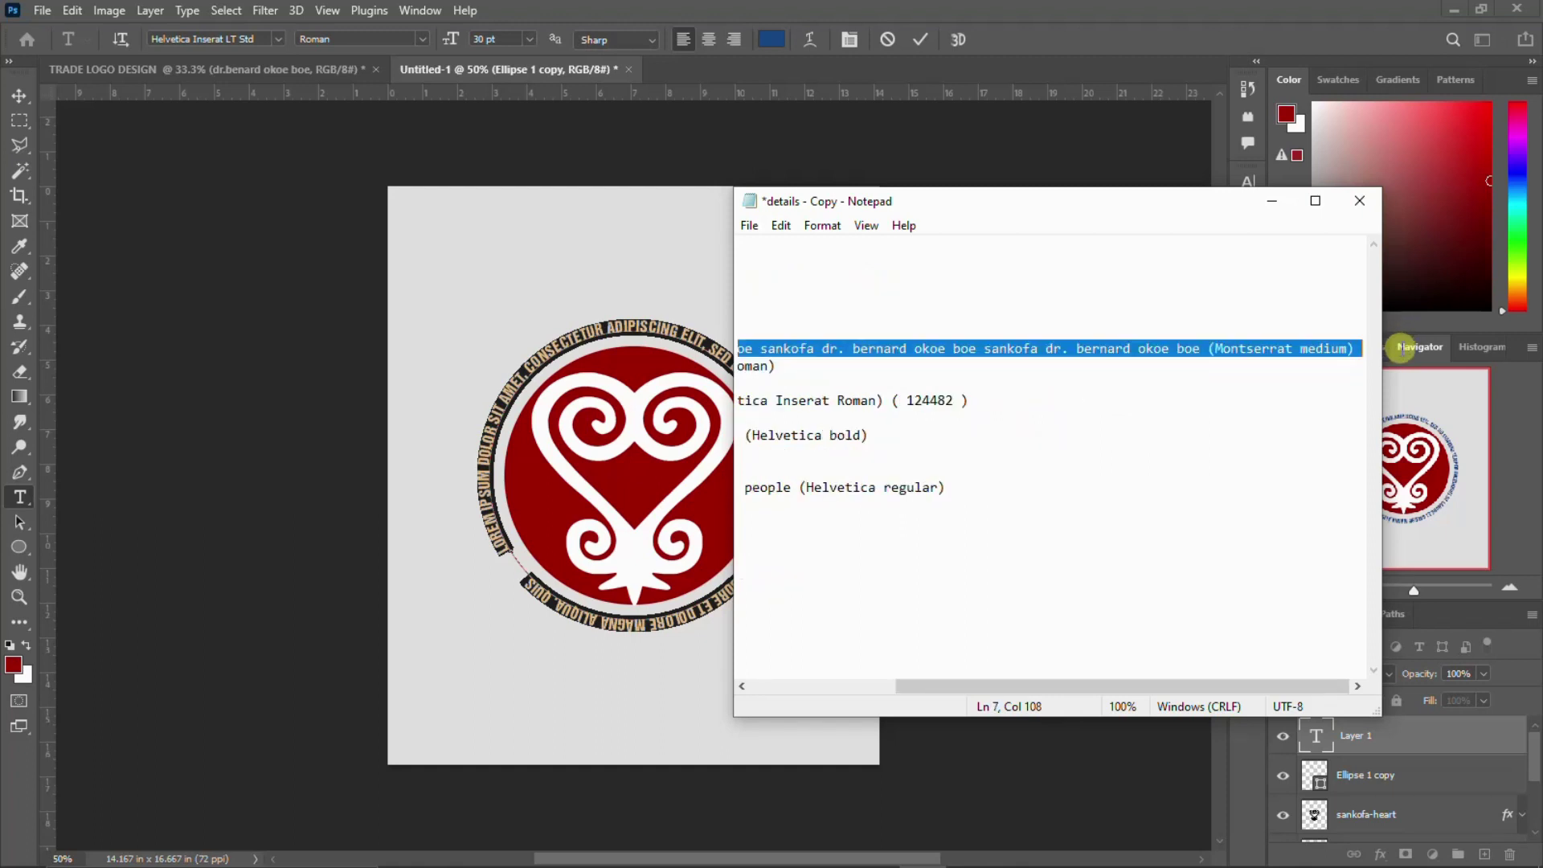
click(1193, 339)
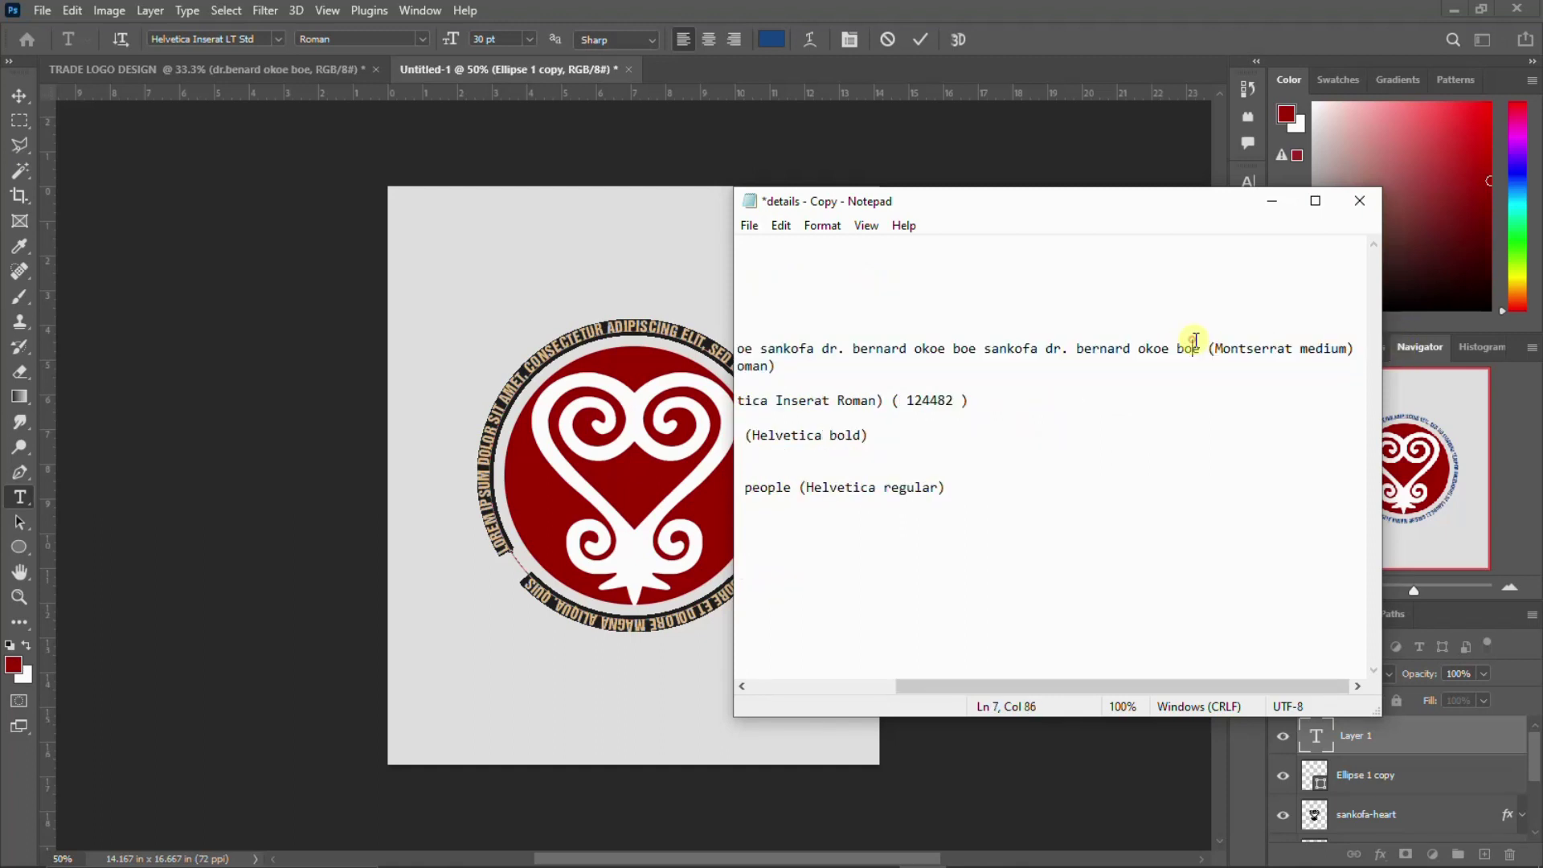
drag(1204, 340, 715, 349)
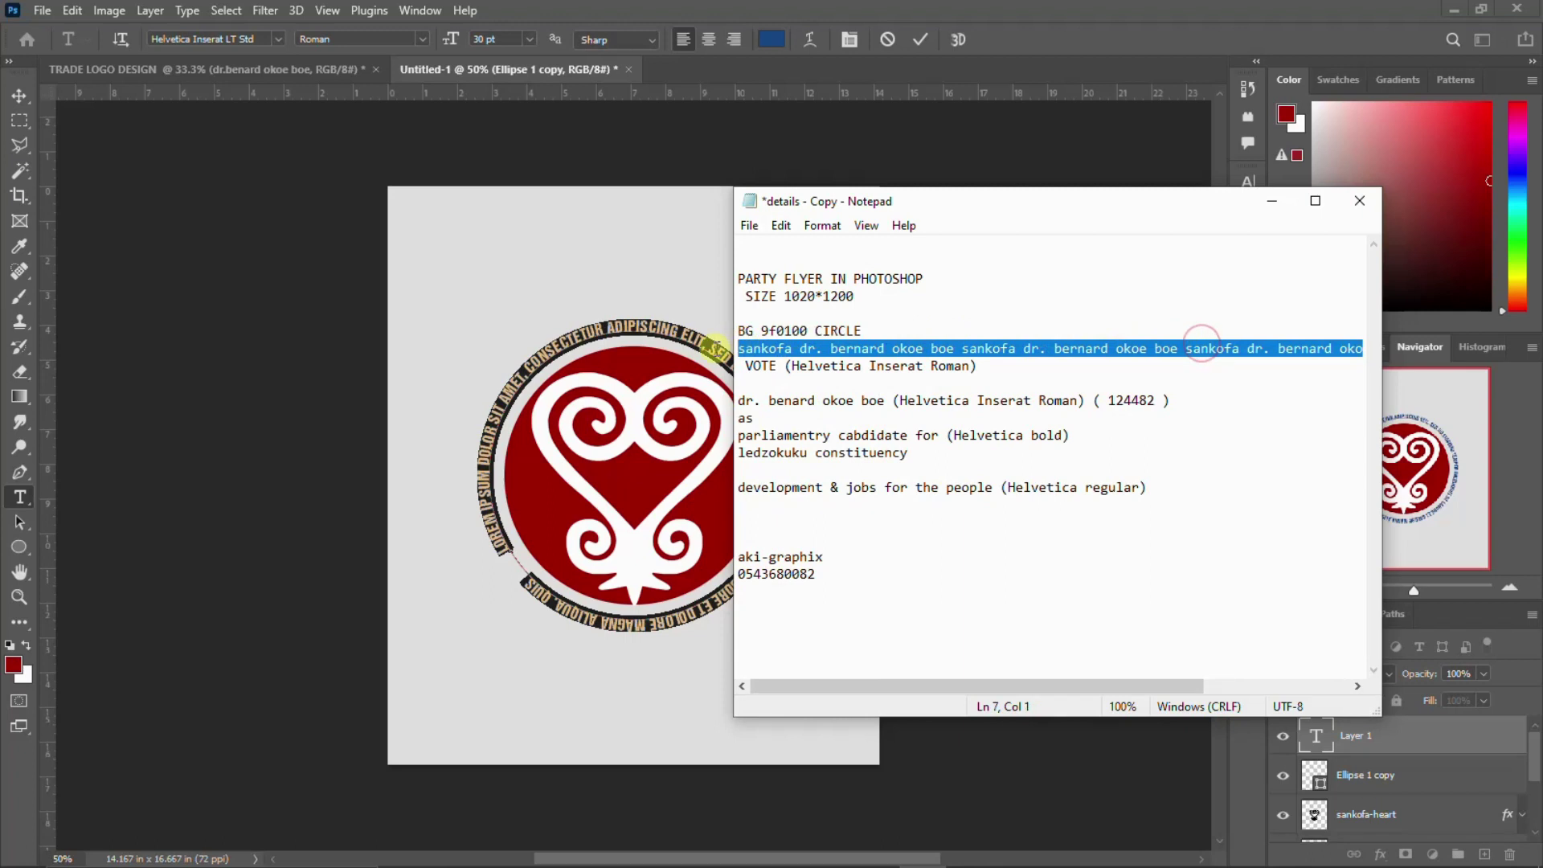
mouse_move(639, 859)
click(599, 850)
Replace the curved placeholder text with the pasted sankofa-and-name line.
click(1310, 738)
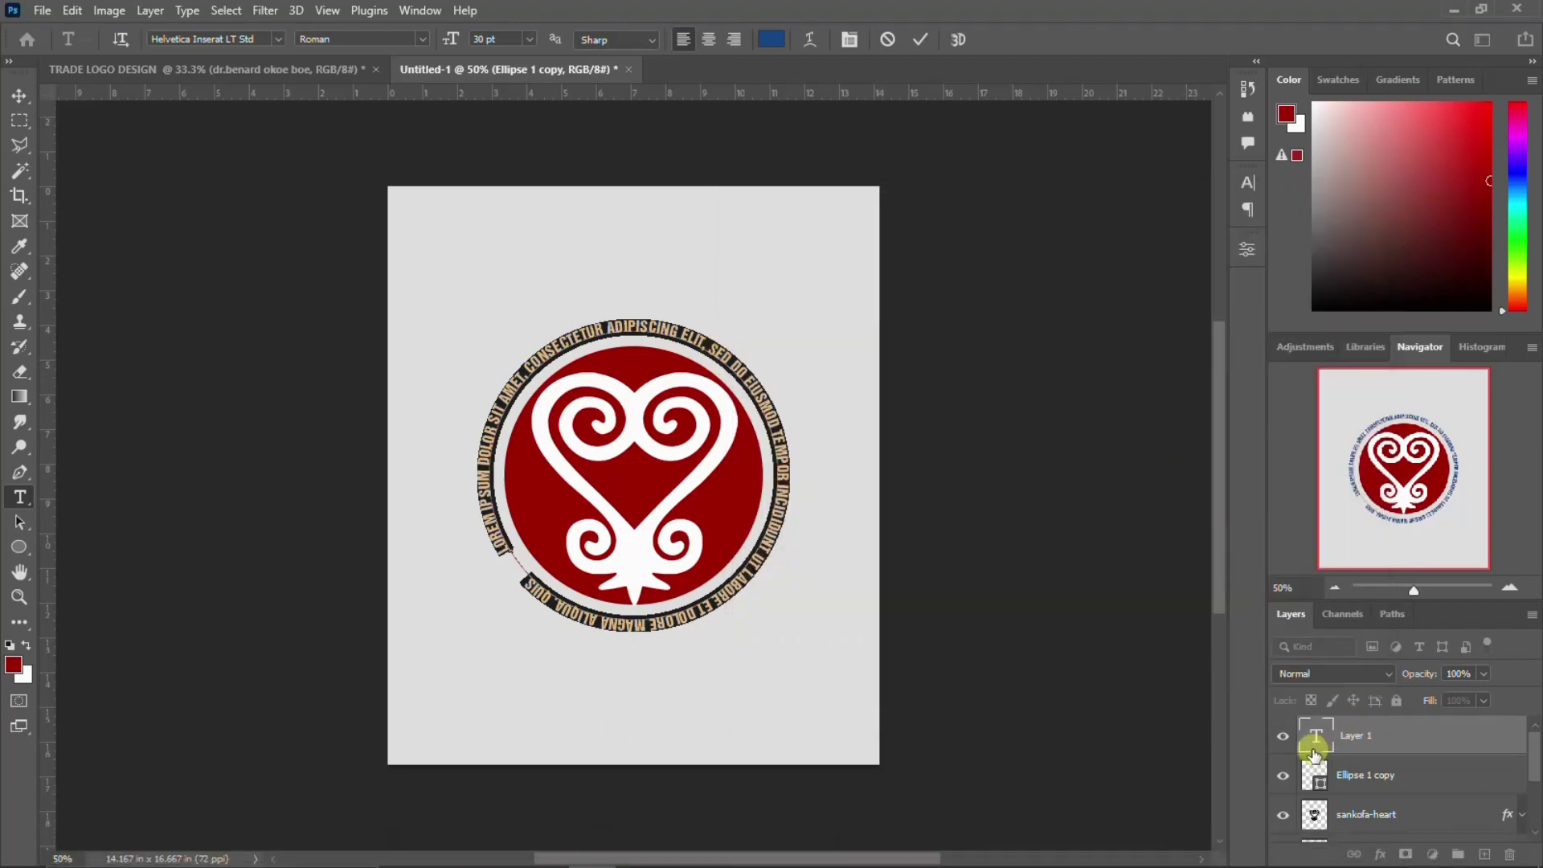
text(SANKOFA DR. BERNARD OKOE BOE SANKOFA DR. BERNARD OKOE BOE SANKOFA DR. BERNARD OKOE BOE)
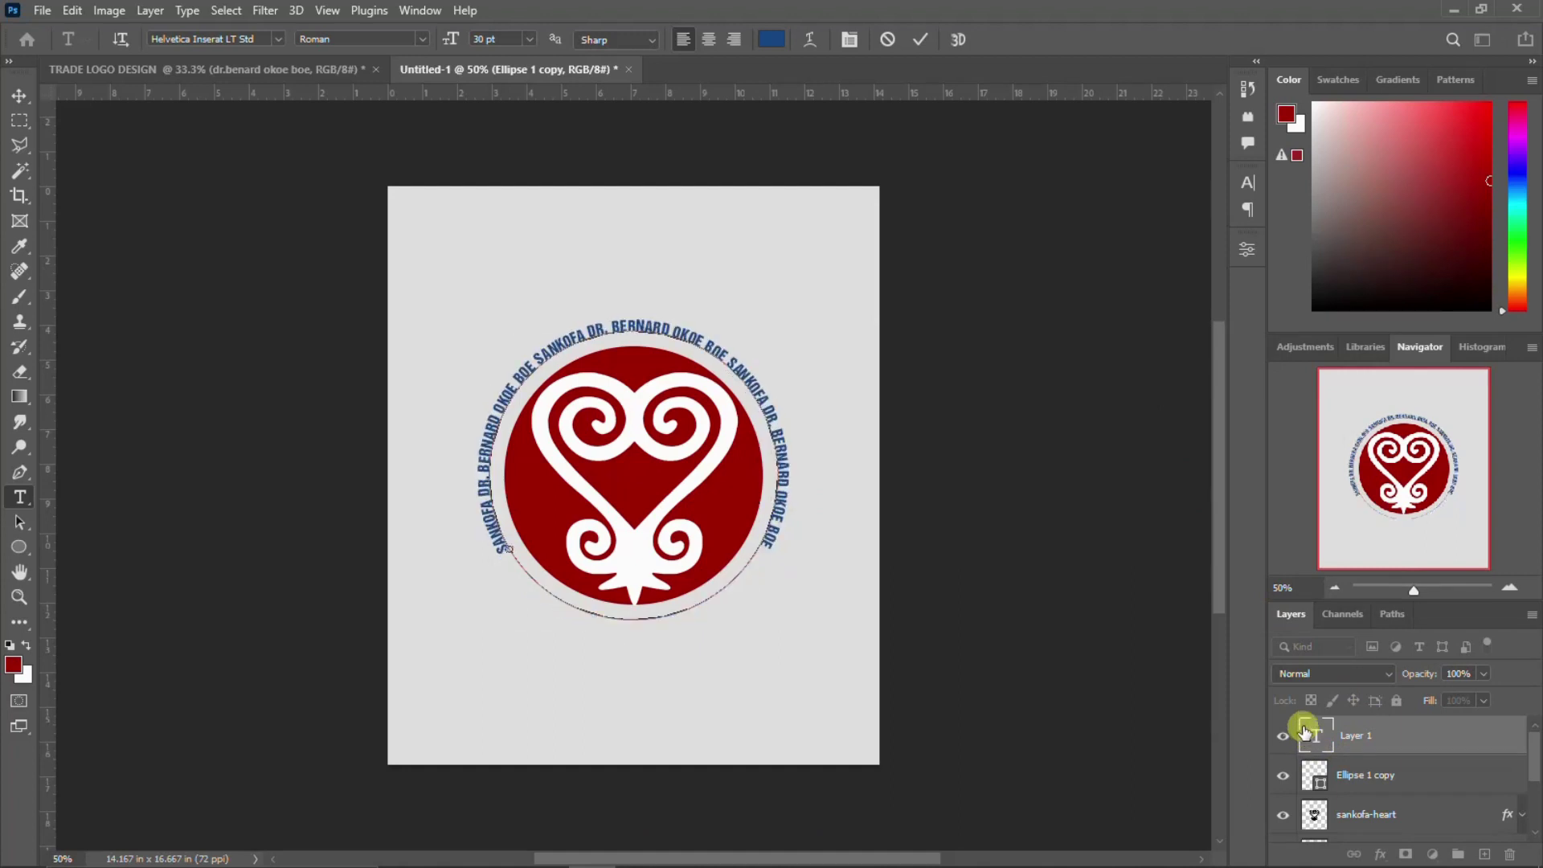
click(1299, 690)
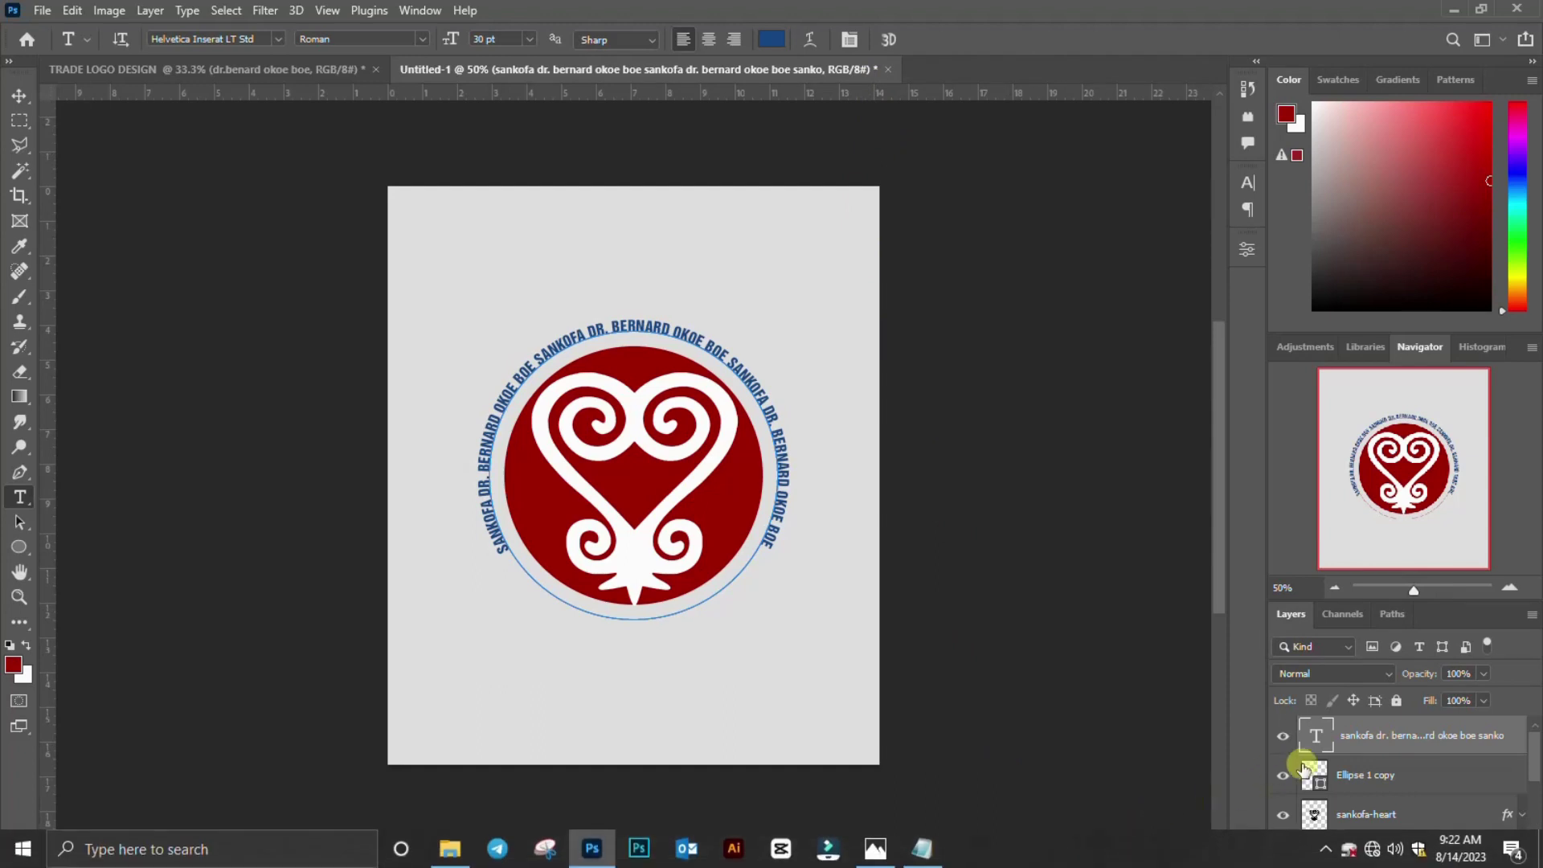
Recolour the curved text dark red by sampling the red circle.
click(1247, 192)
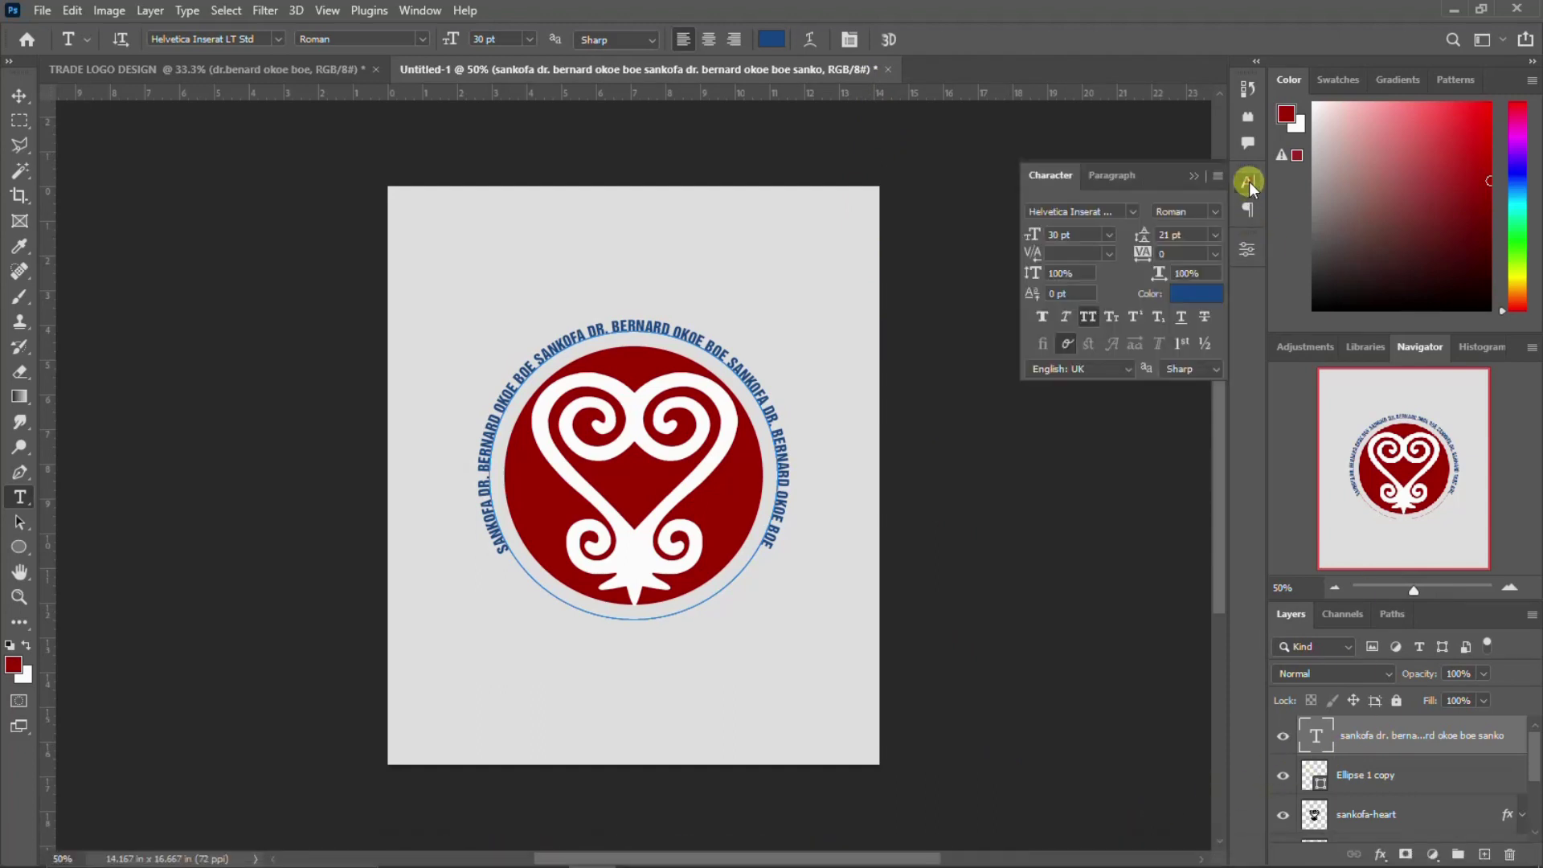
click(1194, 291)
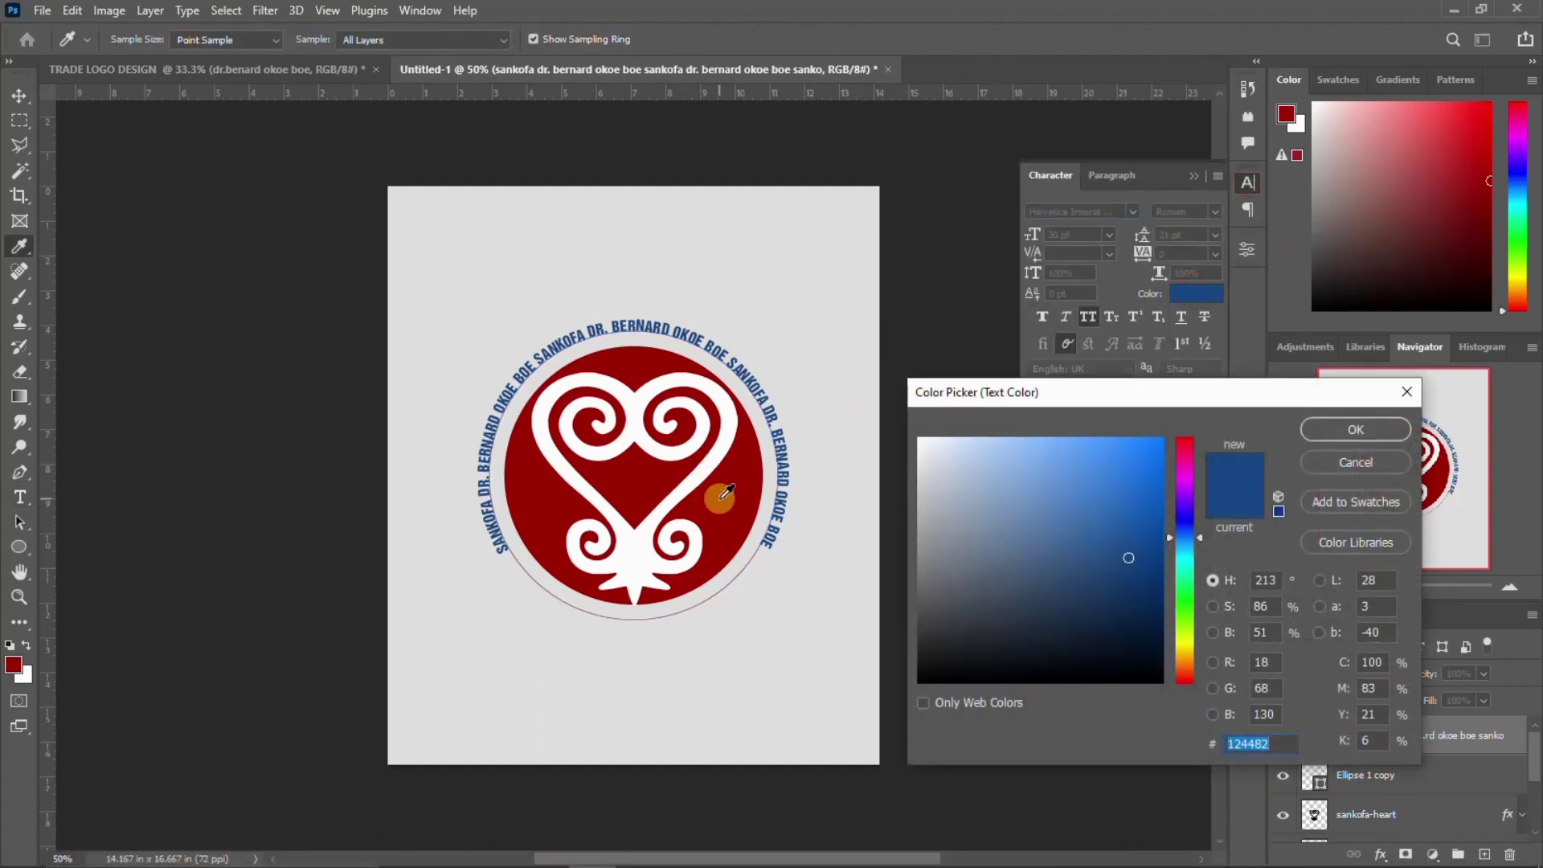
click(716, 493)
key(Return)
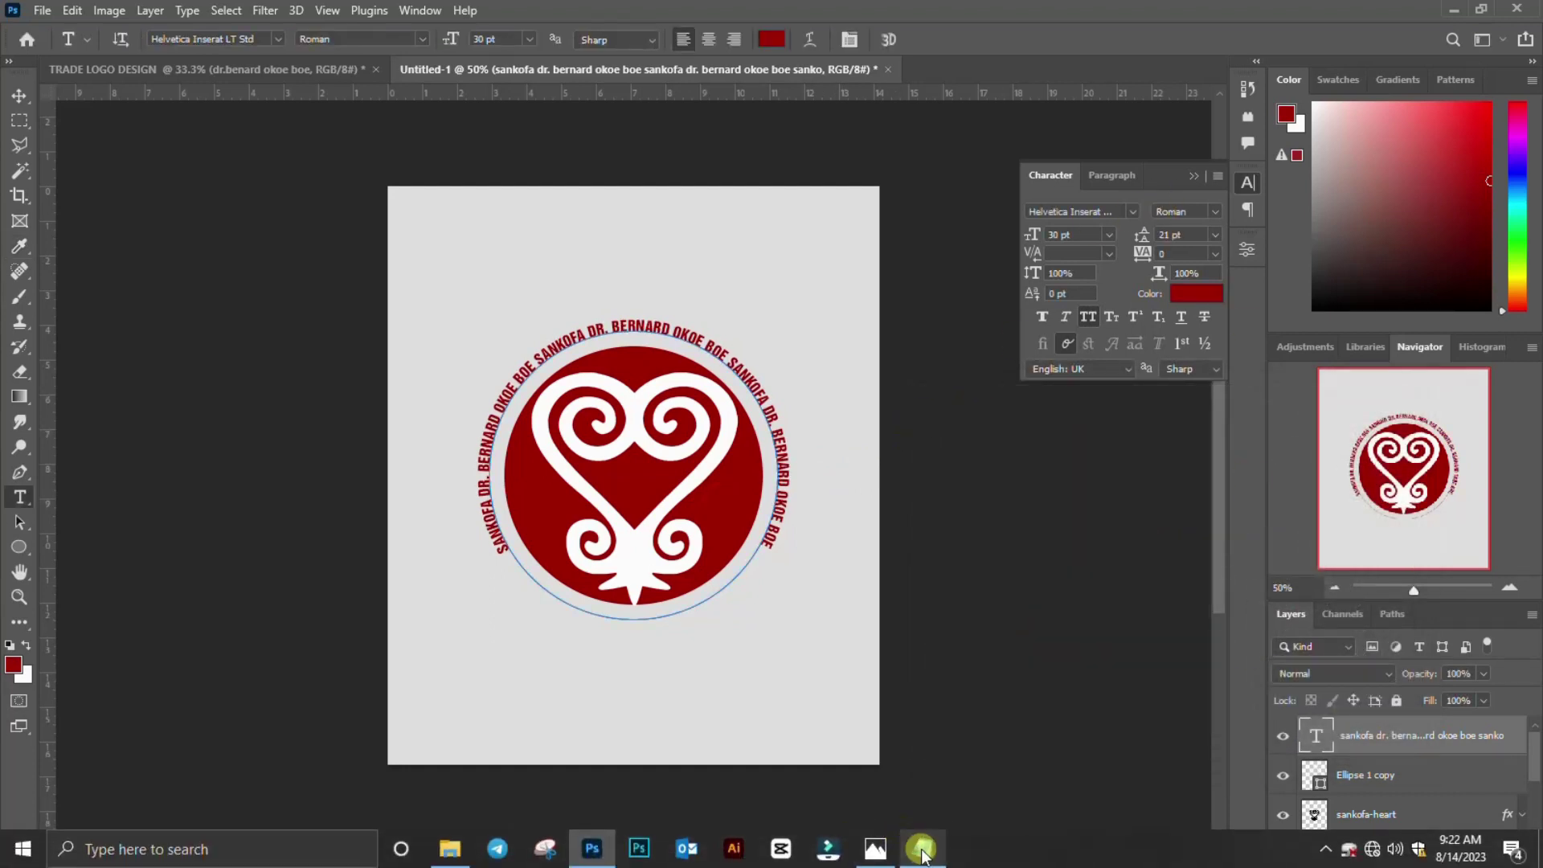
click(920, 848)
Copy the font name 'Helvetica Inserat Roman' from the VOTE line in Notepad.
double_click(860, 366)
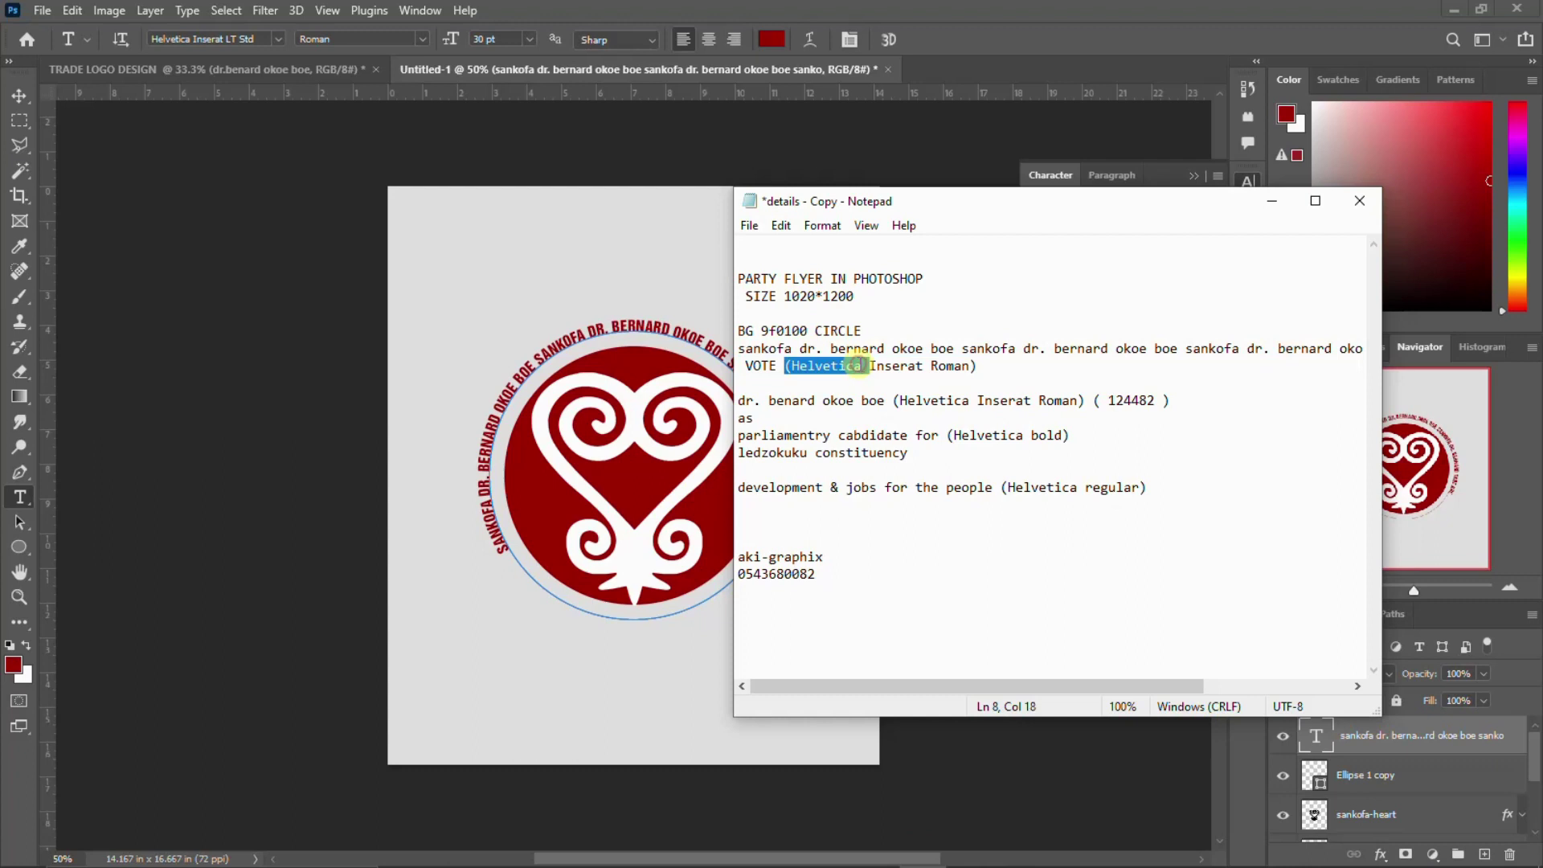
click(924, 366)
drag(934, 366, 892, 365)
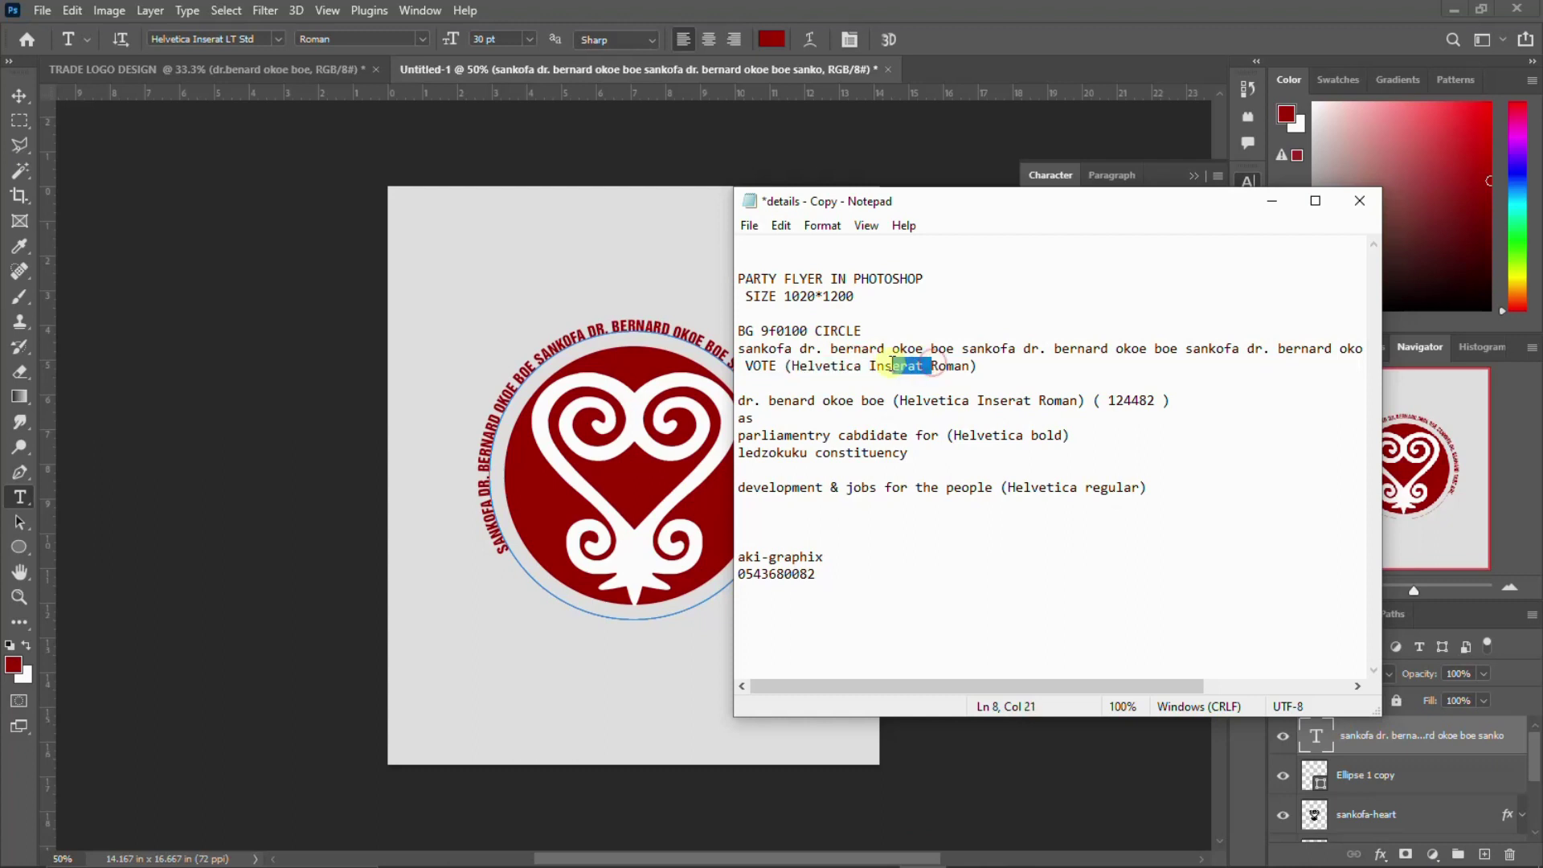
click(973, 365)
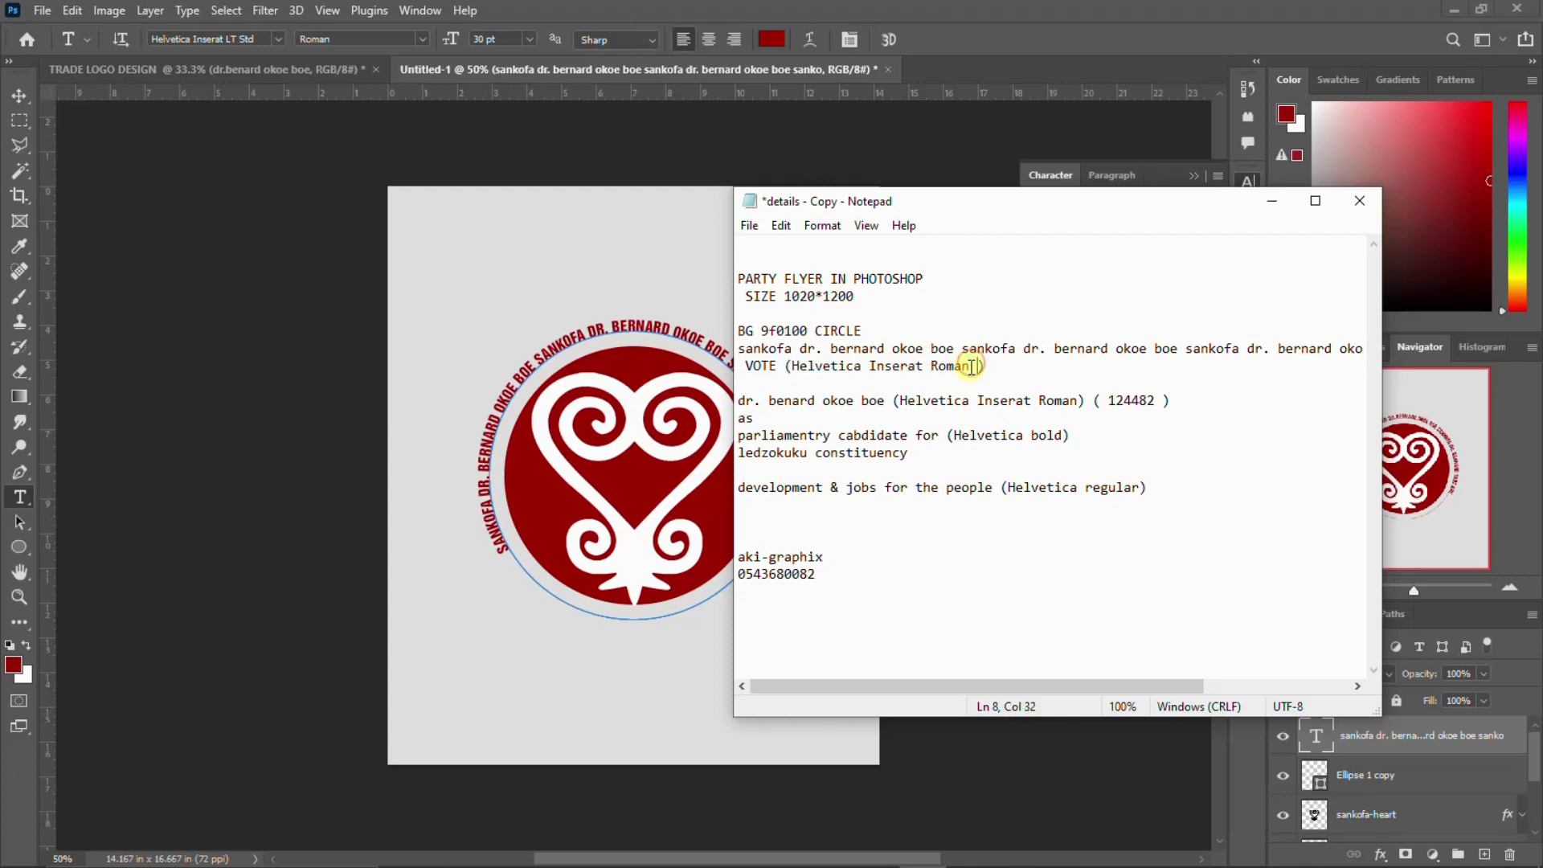
drag(970, 366, 793, 366)
key(ctrl+c)
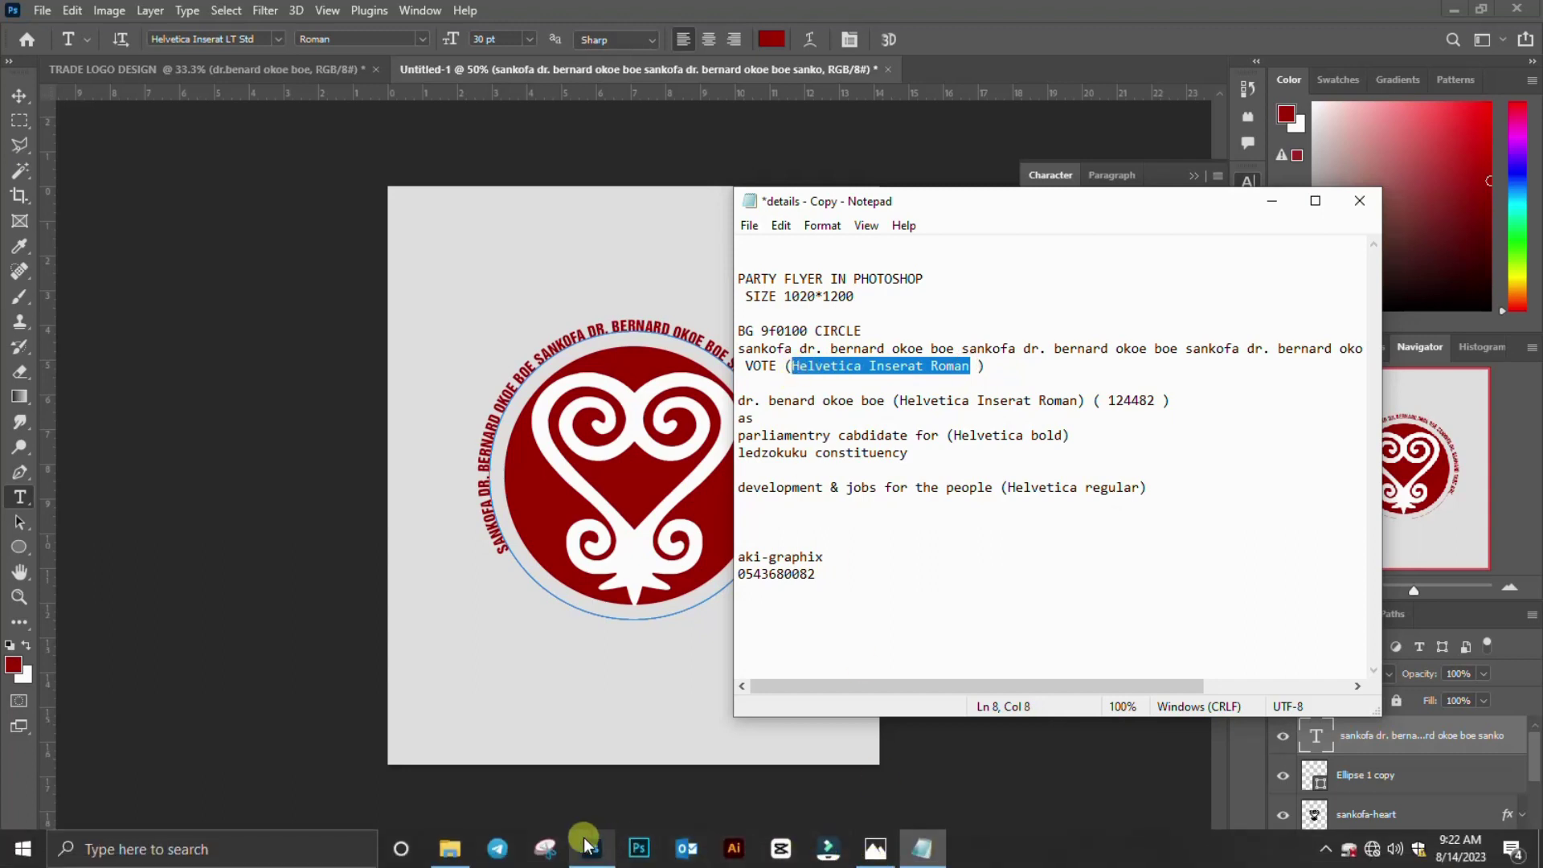
click(592, 848)
Set the curved text's font to Helvetica Inserat LT Std Roman.
click(1131, 211)
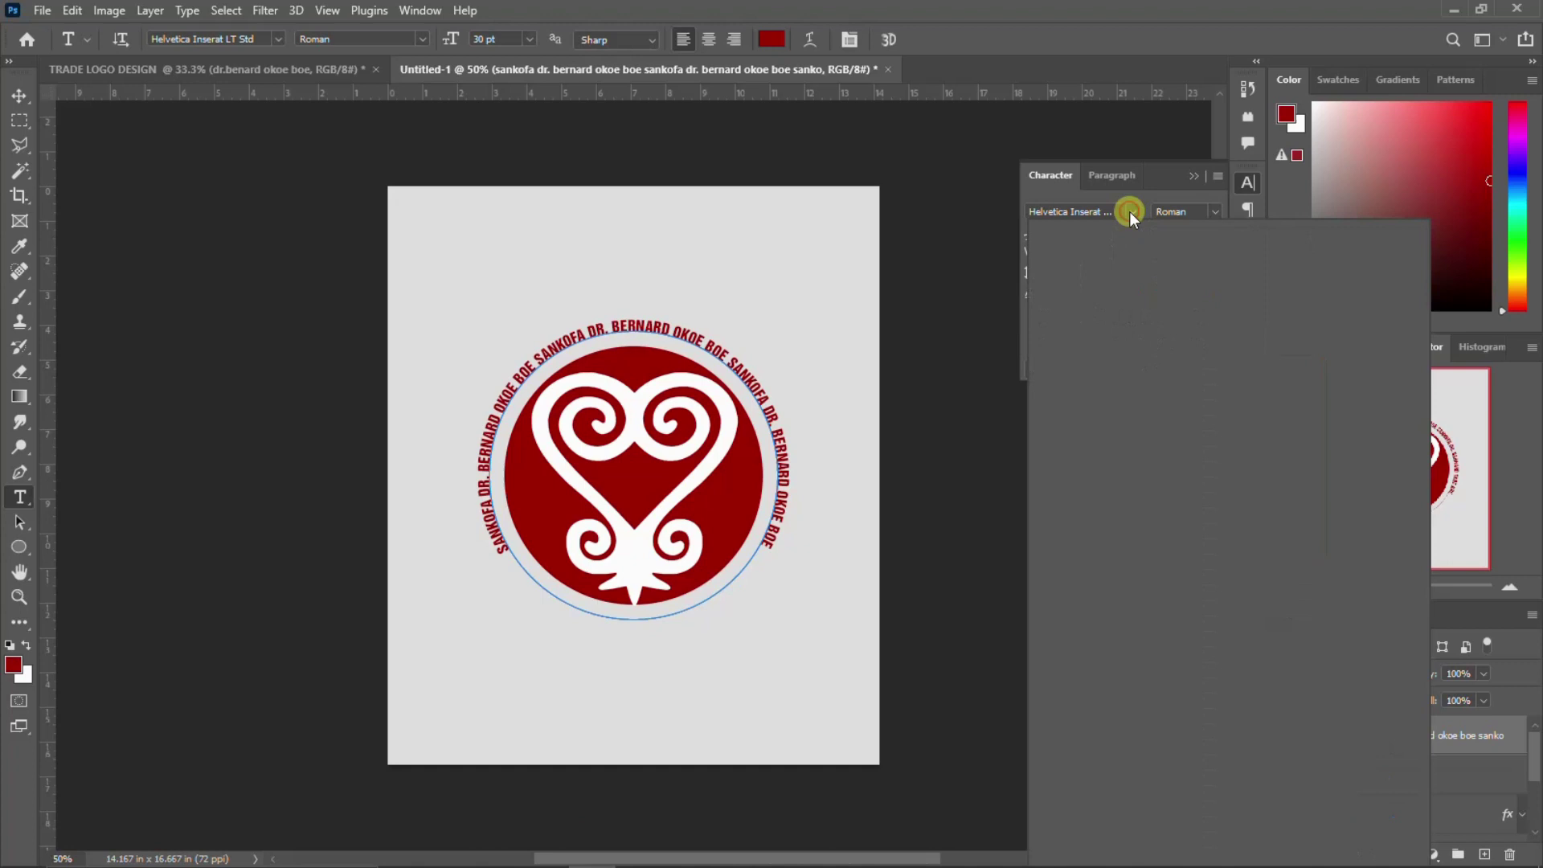
key(ctrl+v)
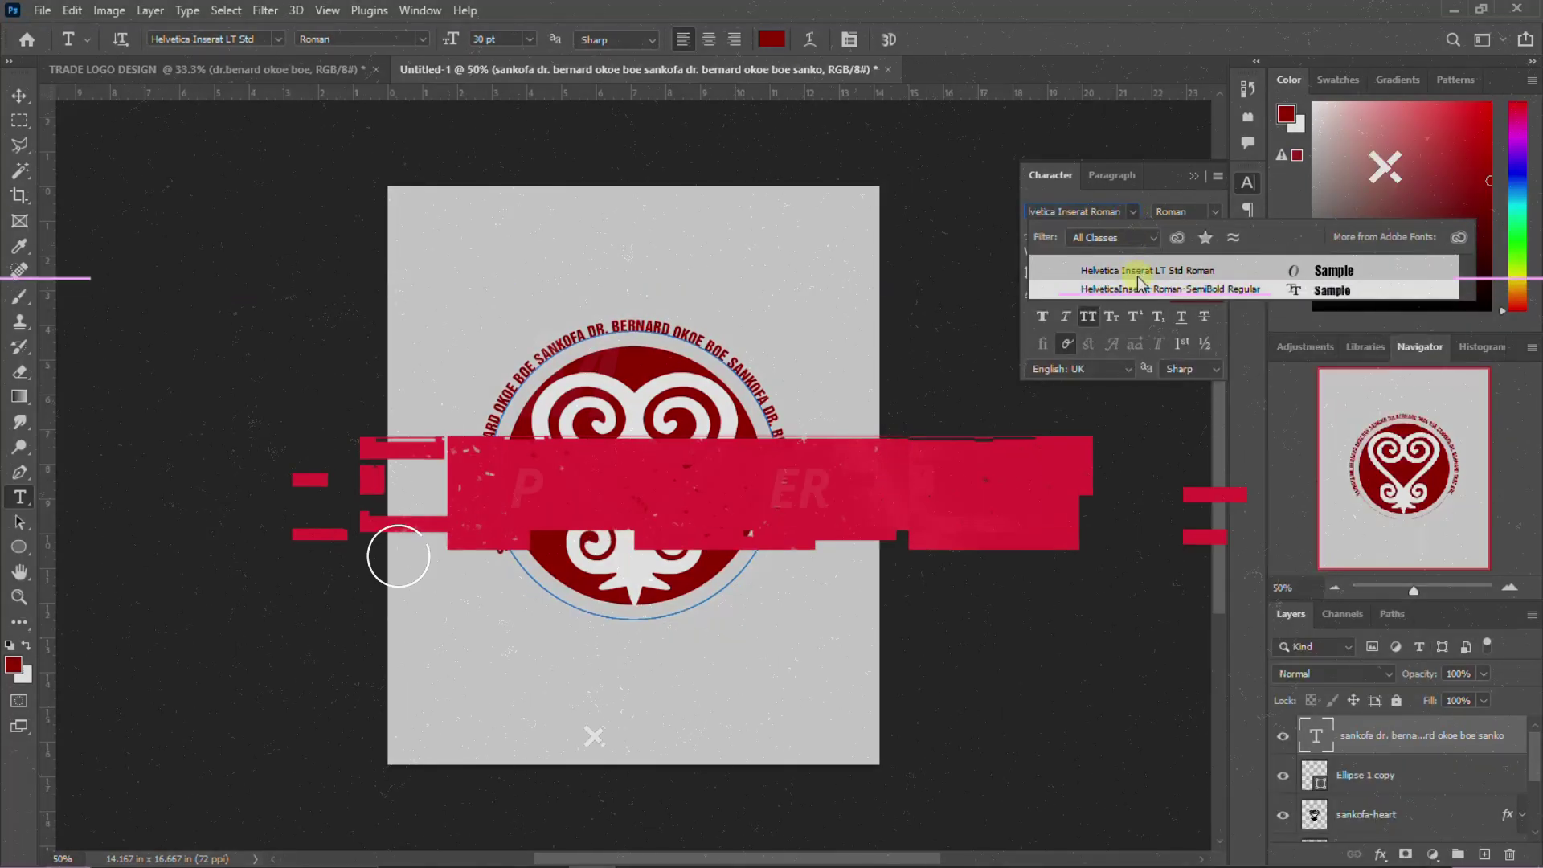
click(1144, 271)
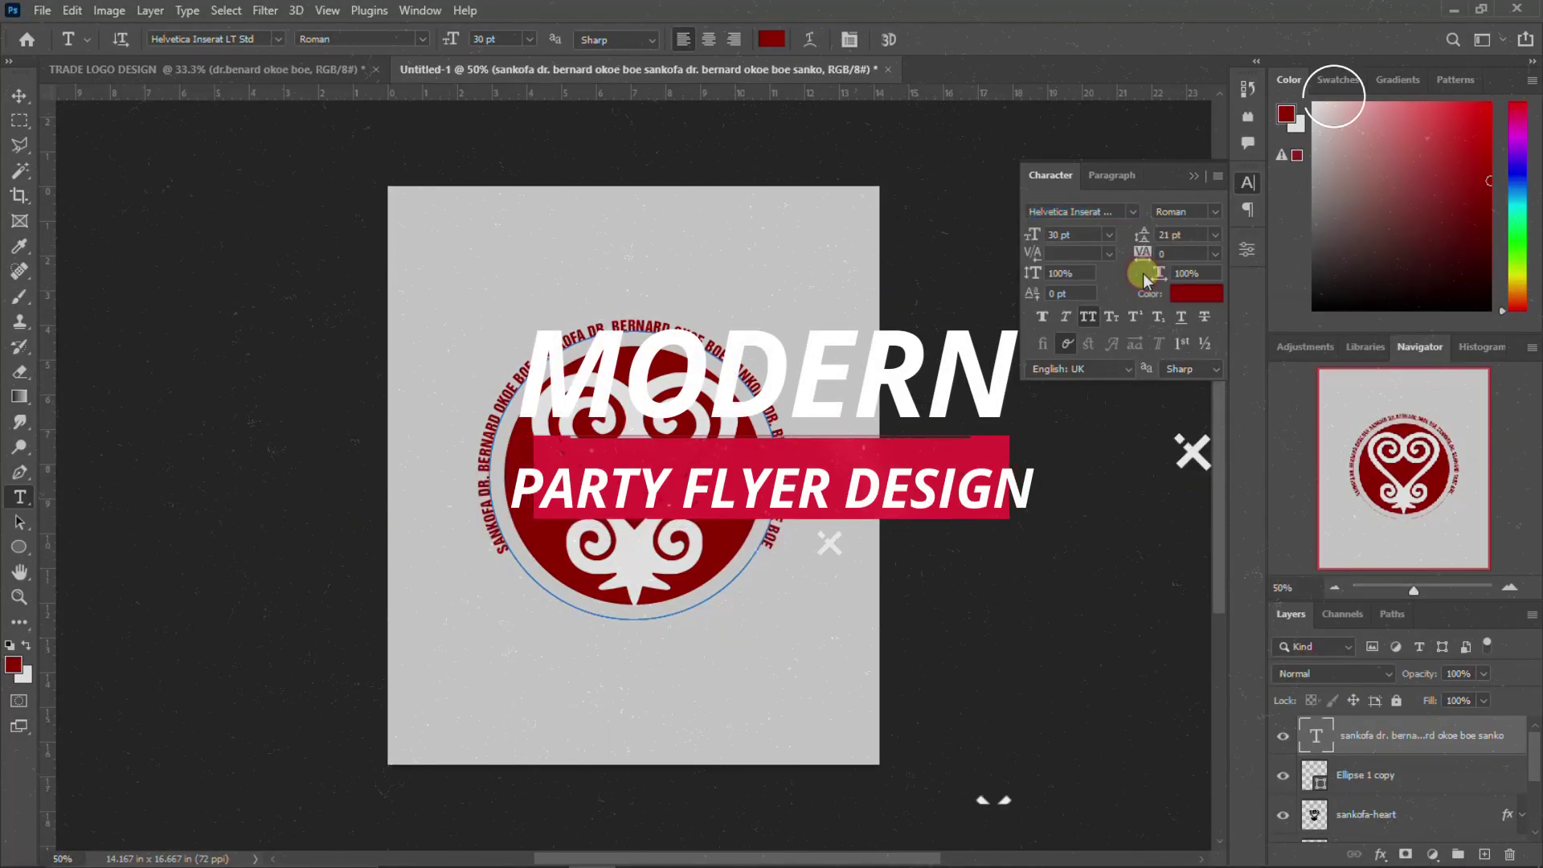
click(1247, 183)
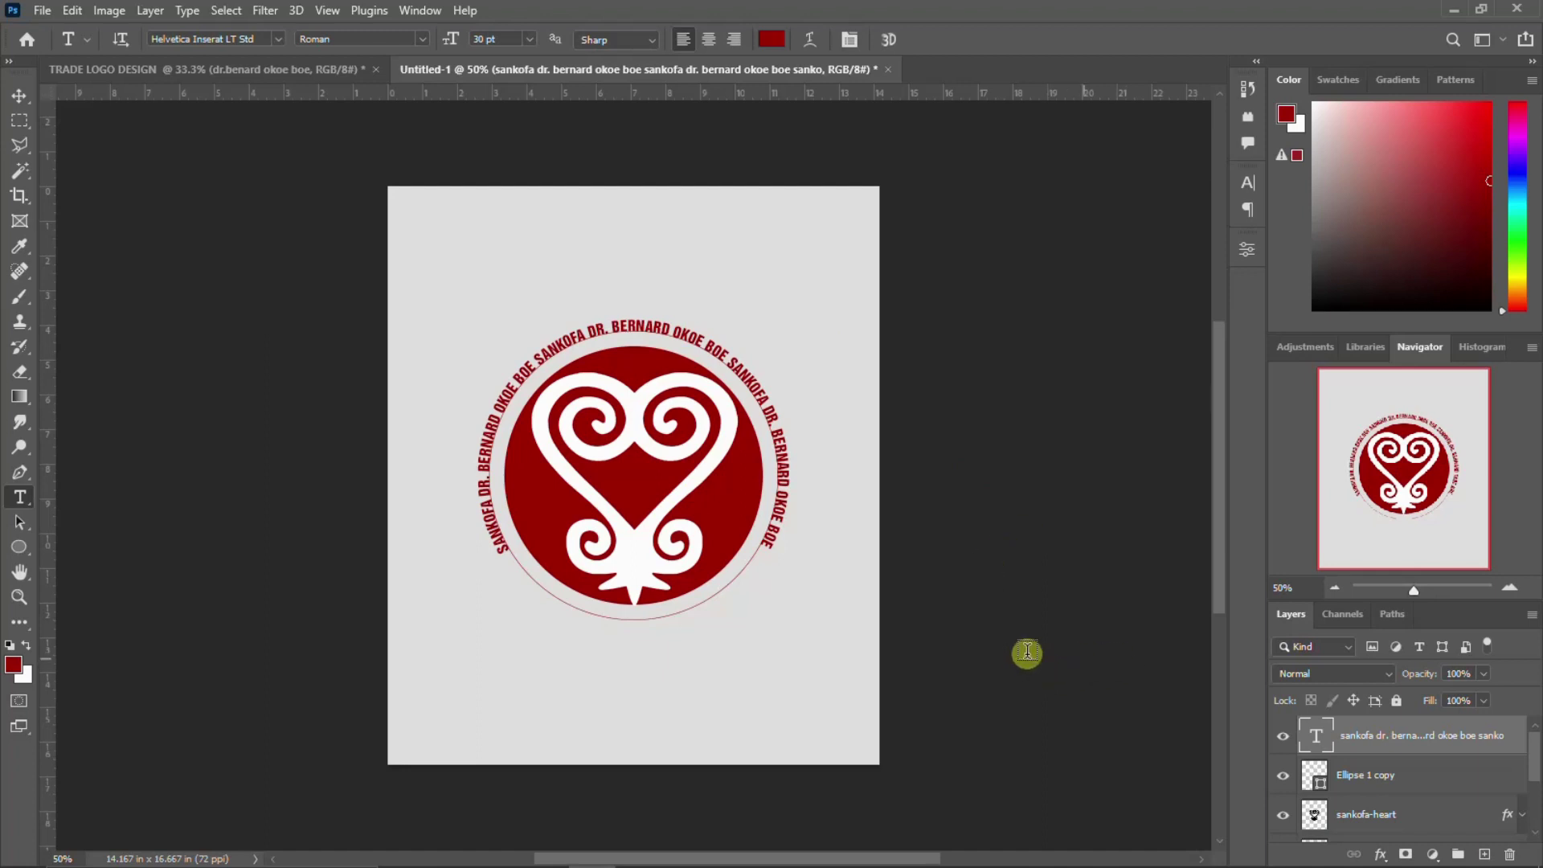
Reorder the layers and hide the thin Ellipse 1 copy outline ring.
key(v)
click(752, 631)
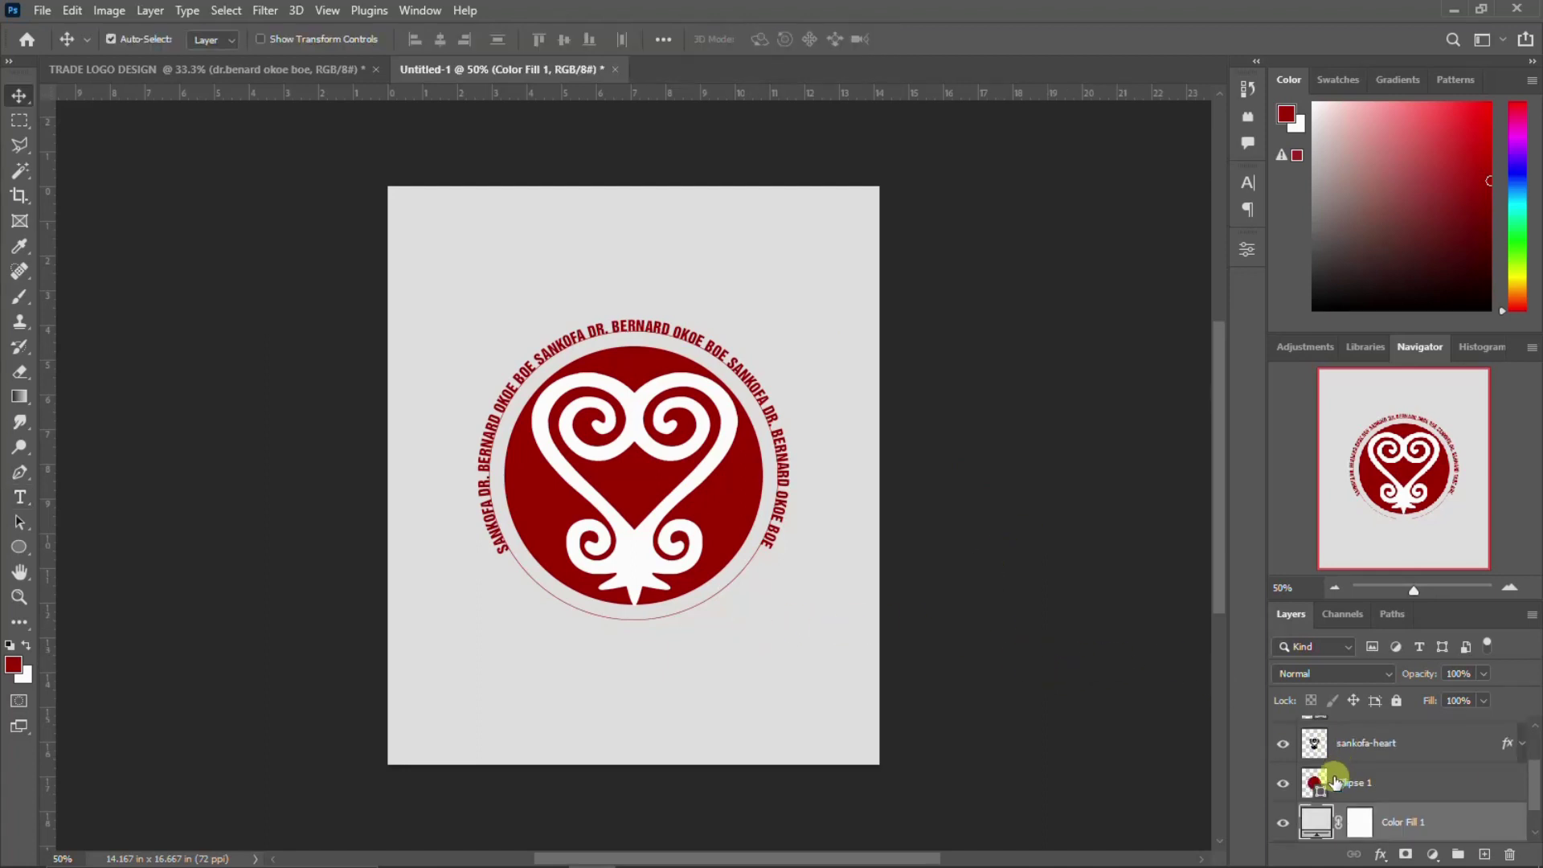
drag(1312, 768, 1314, 727)
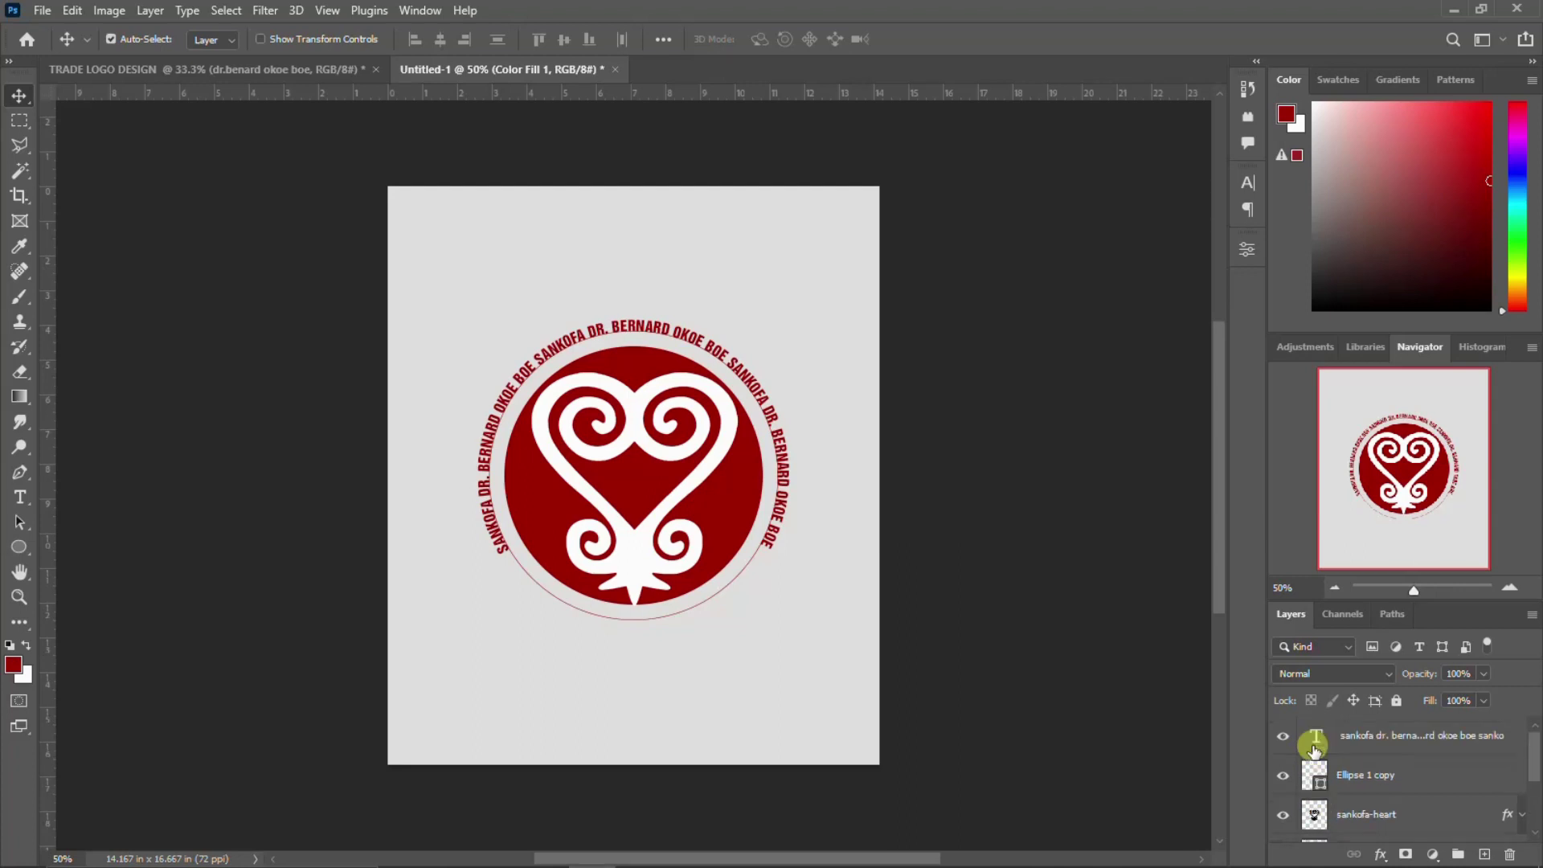
click(1278, 776)
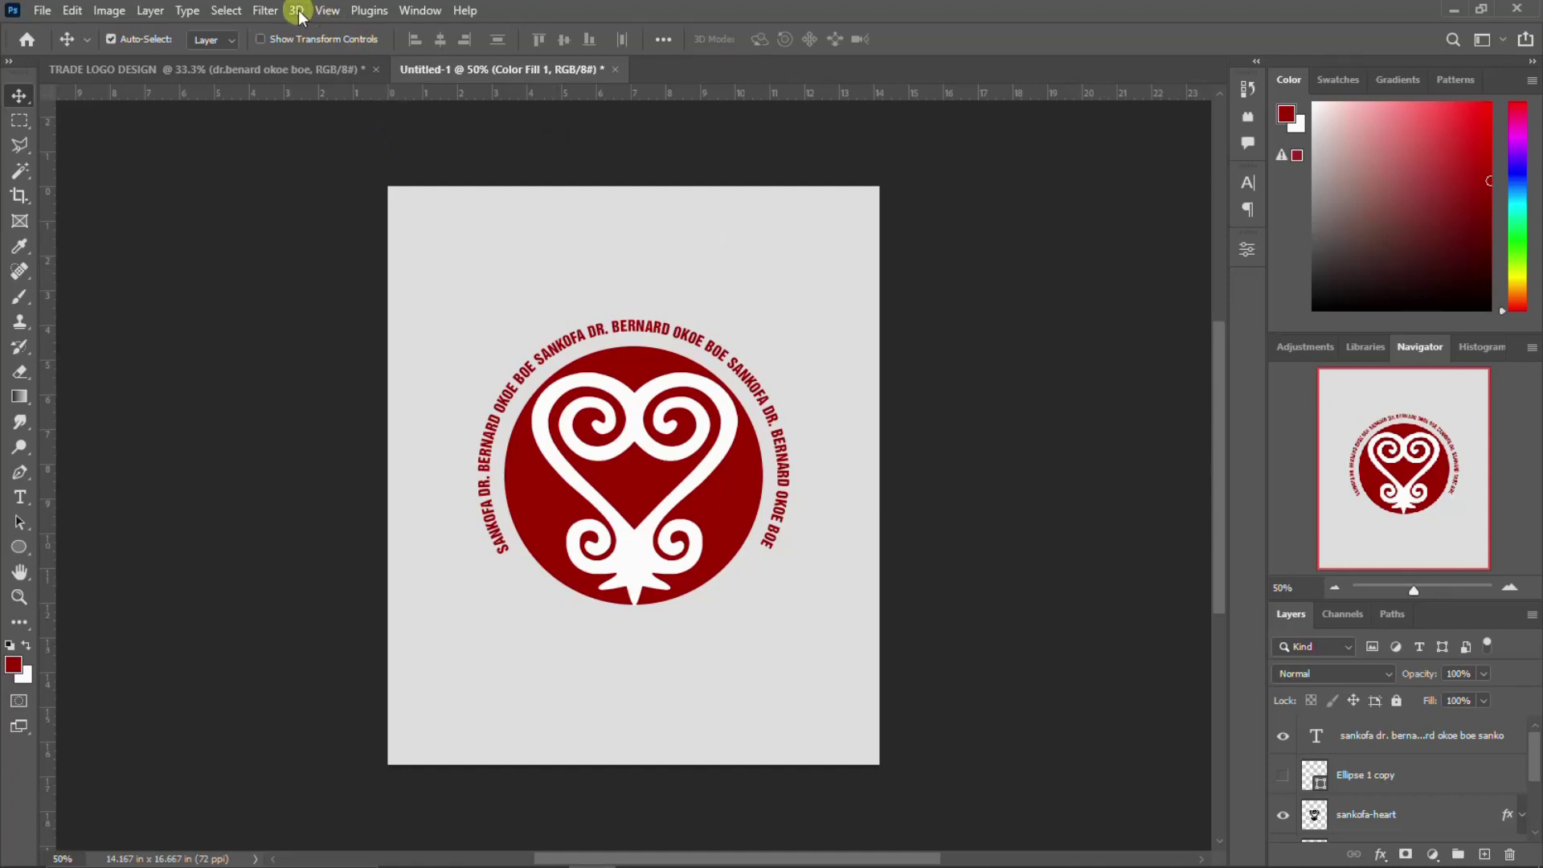
Apply a 10-column, 10-row guide layout to the poster.
click(327, 10)
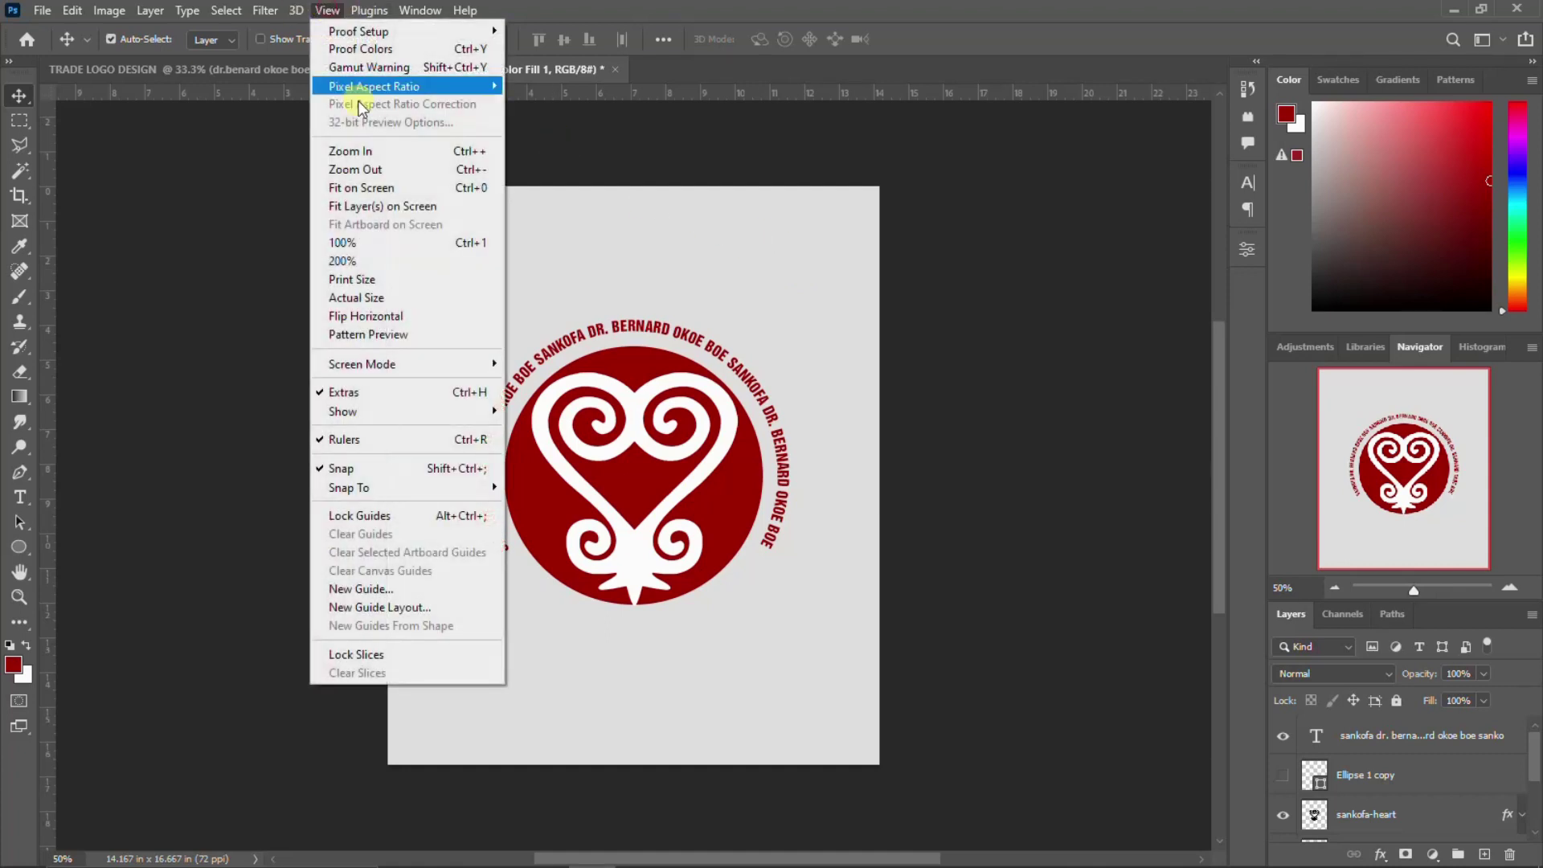
click(410, 608)
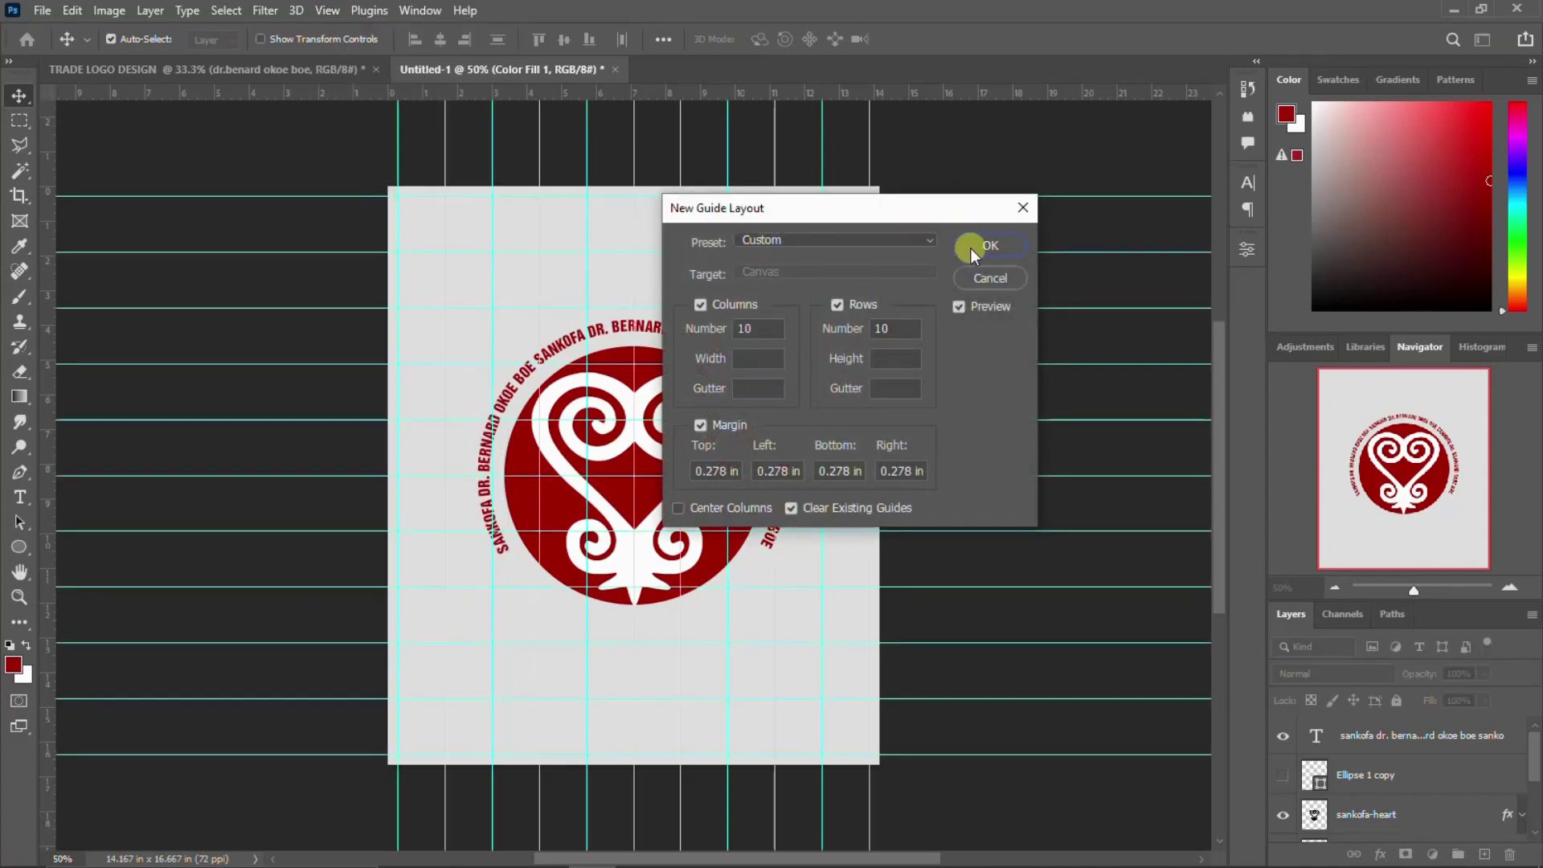
click(991, 243)
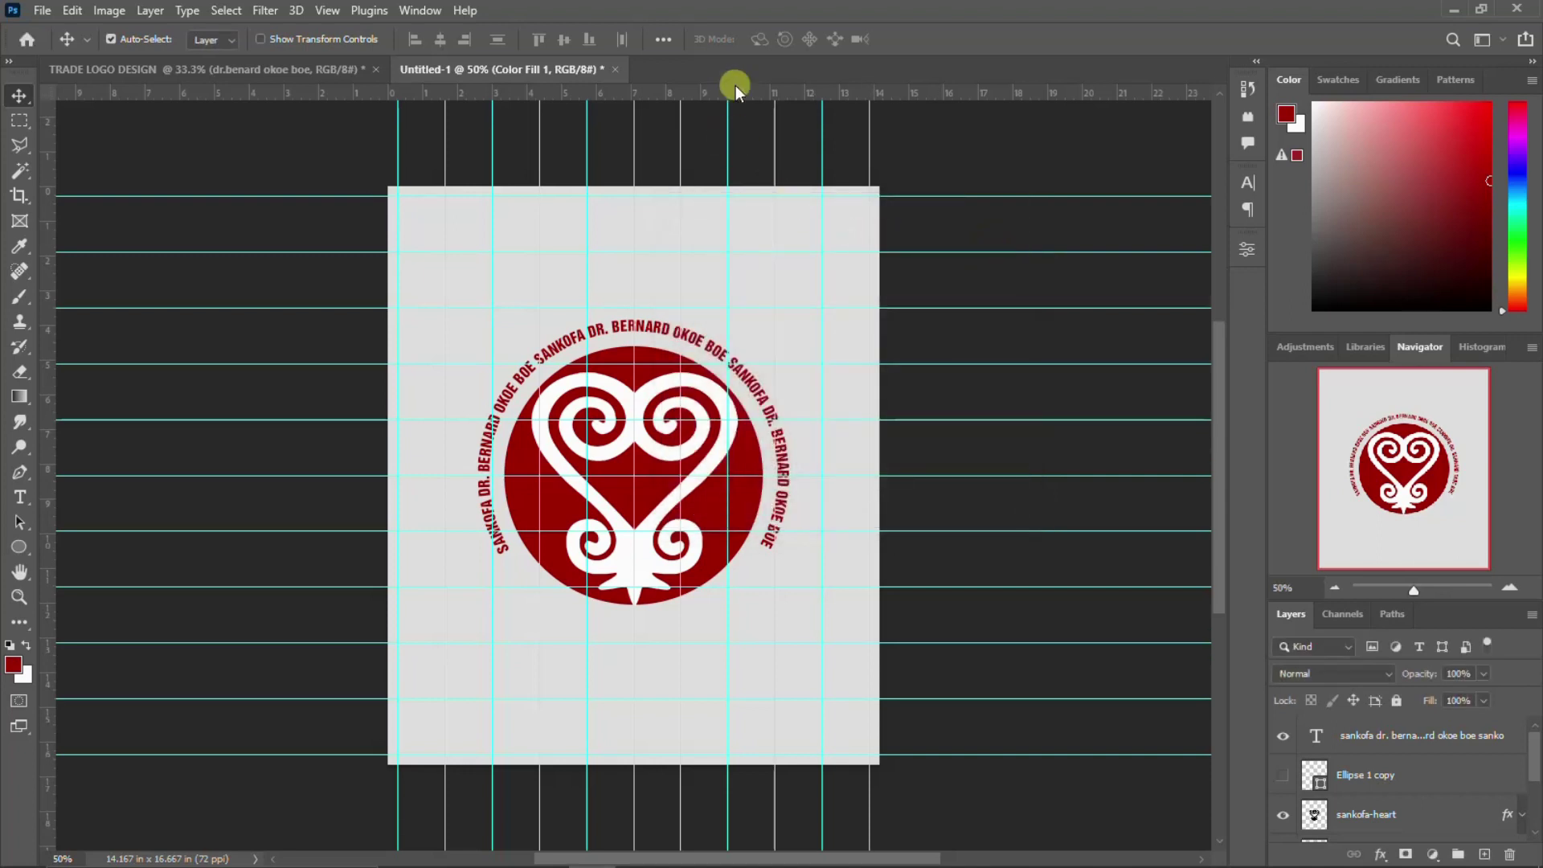
drag(738, 100, 741, 553)
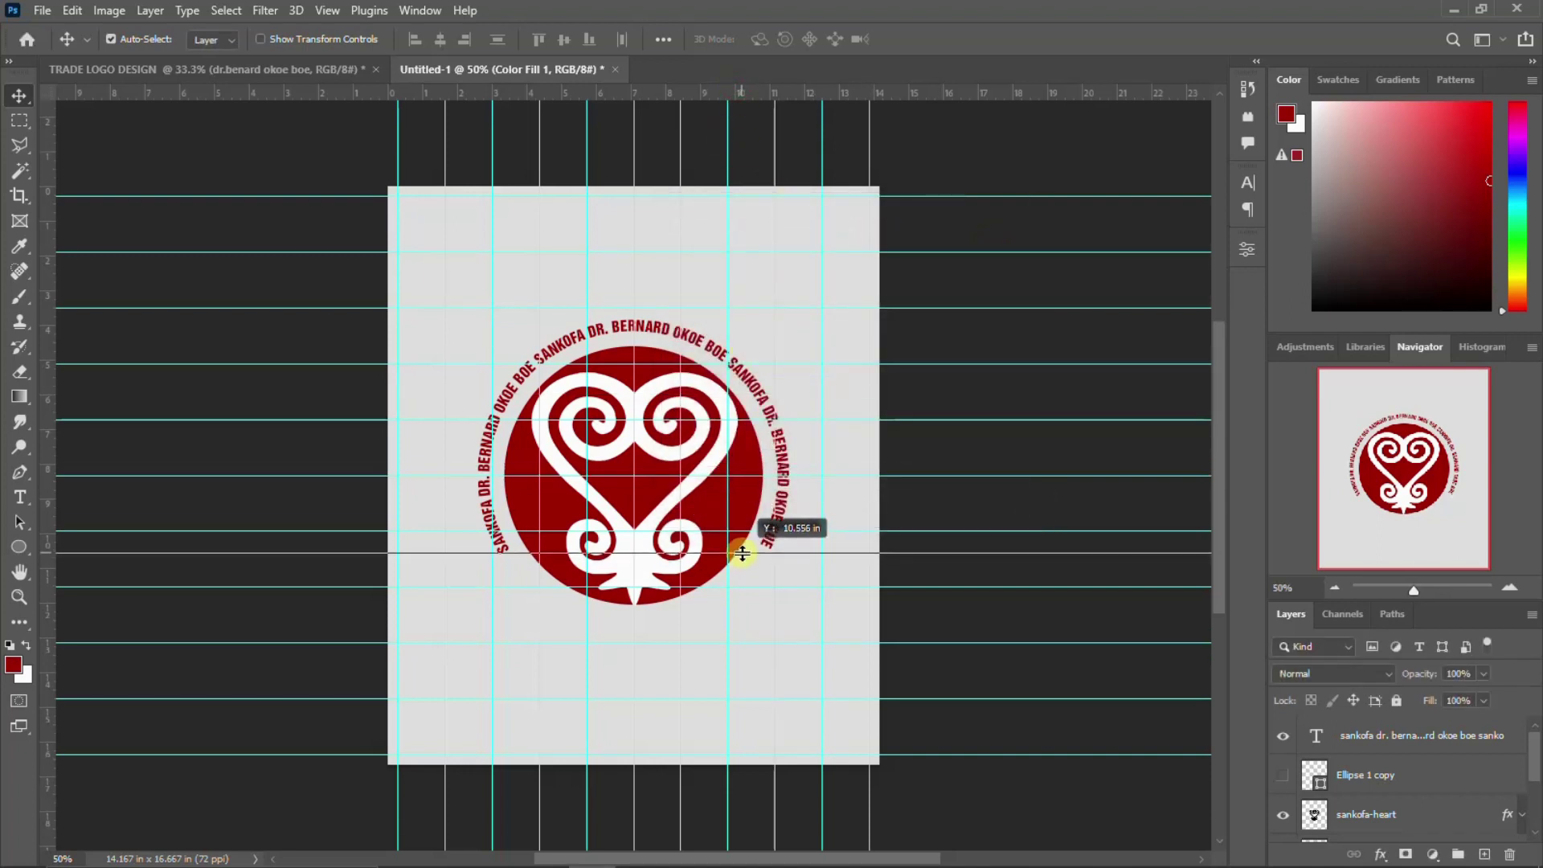
drag(741, 553, 808, 72)
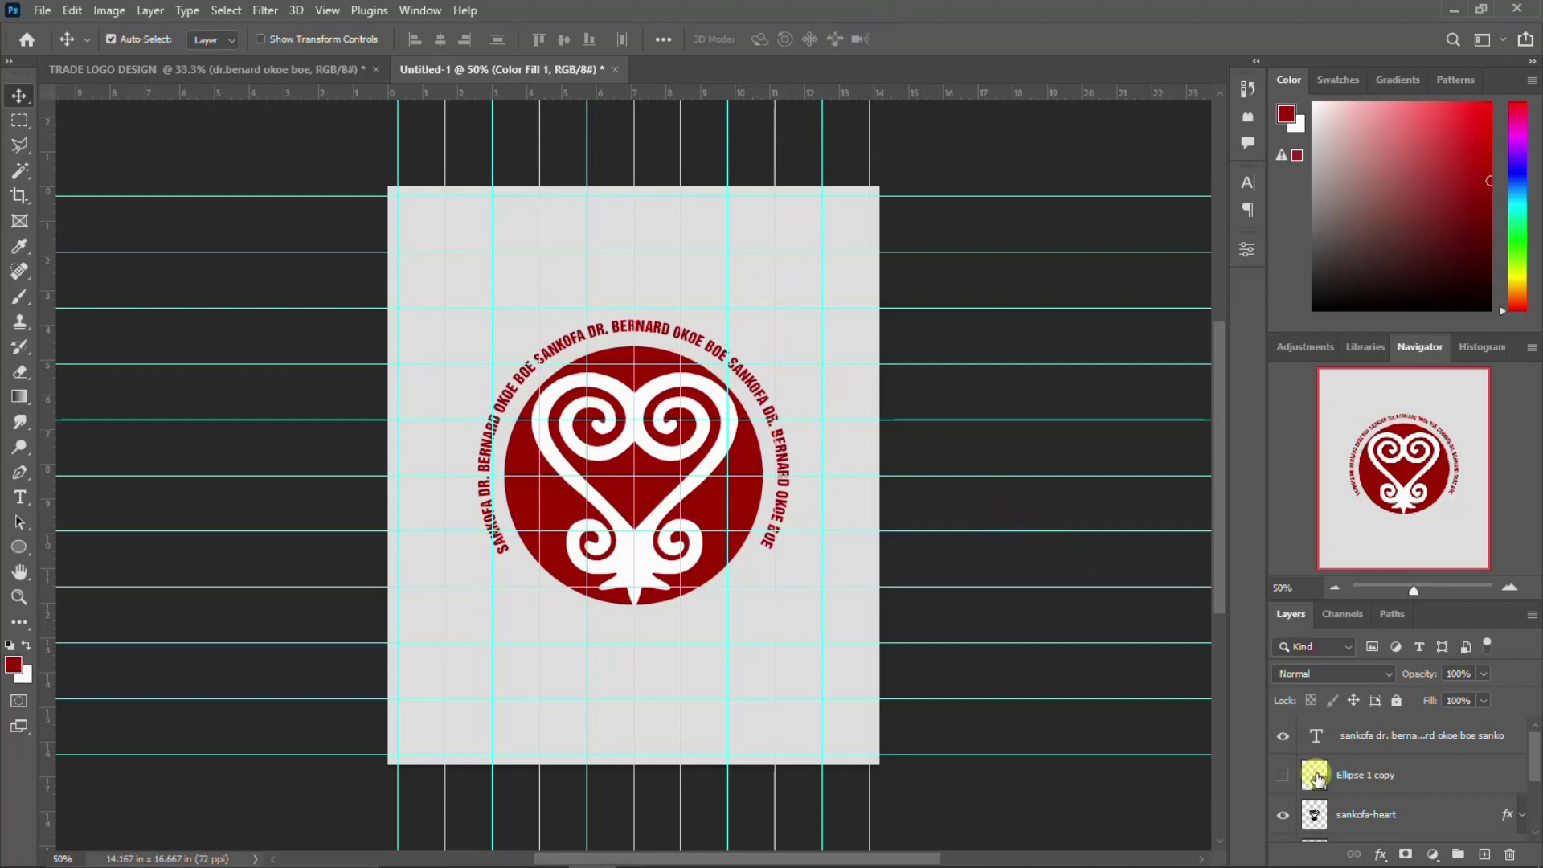
Enlarge the heart and red circle together to about 107.44%, then hide the guides.
click(1362, 816)
scroll(1362, 816, down, 1)
shift+click(1362, 816)
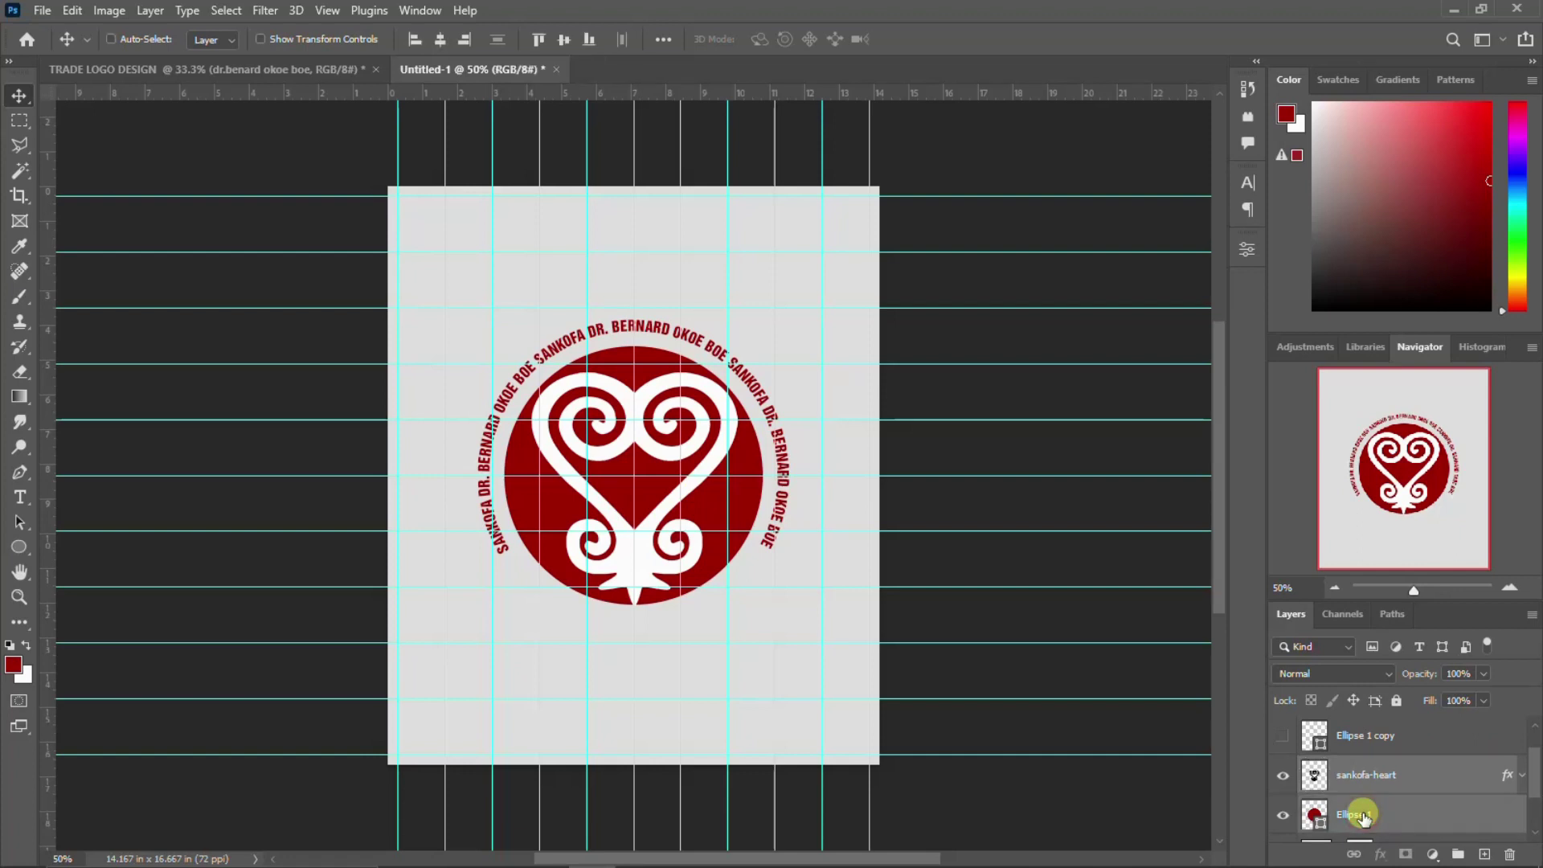
key(ctrl+t)
drag(764, 607, 777, 613)
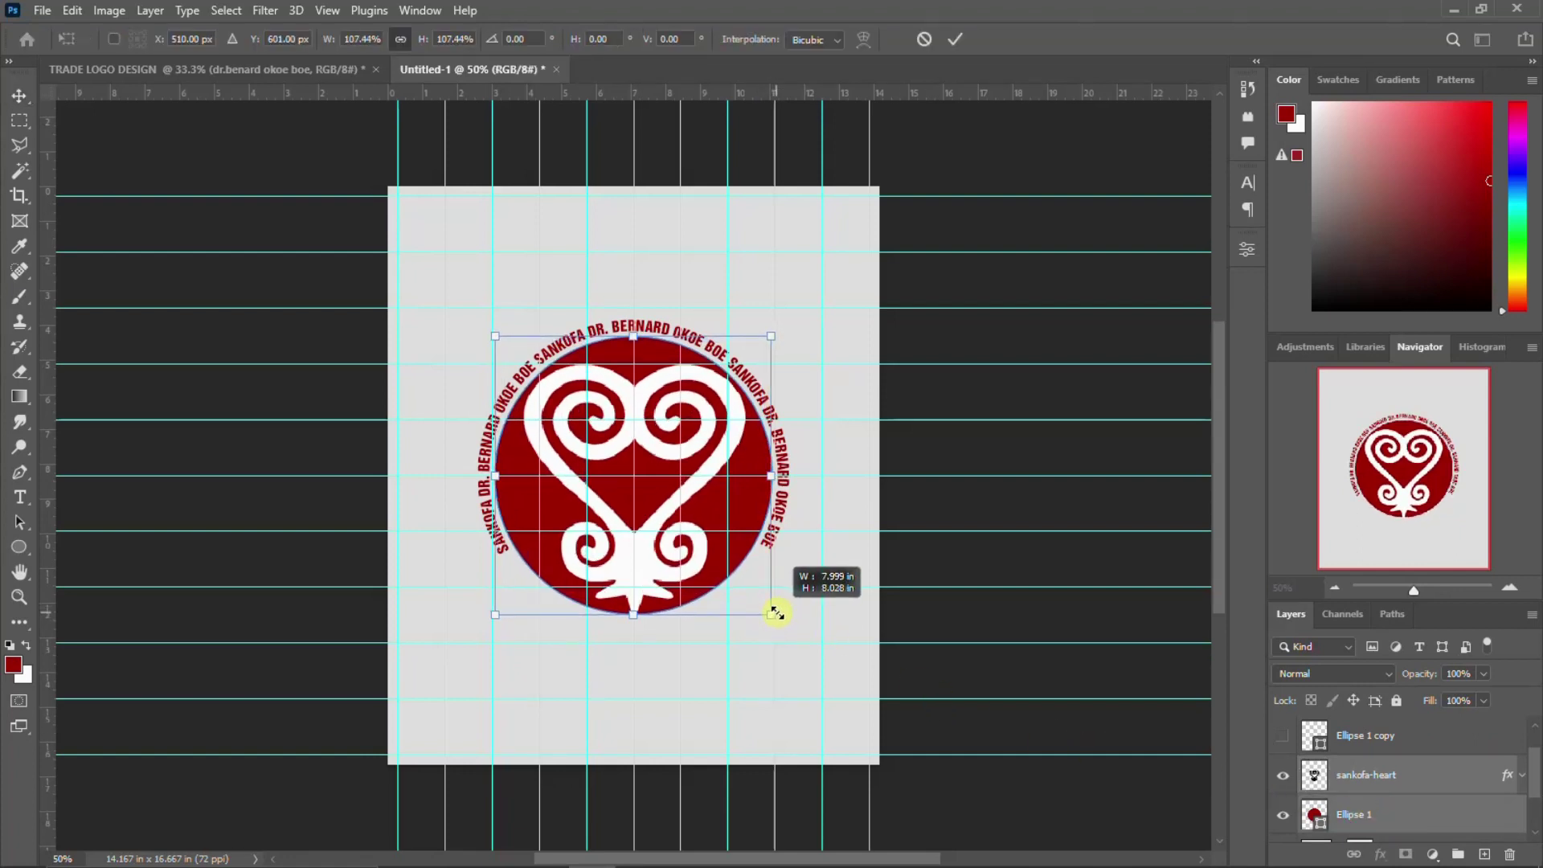
text(510)
key(Return)
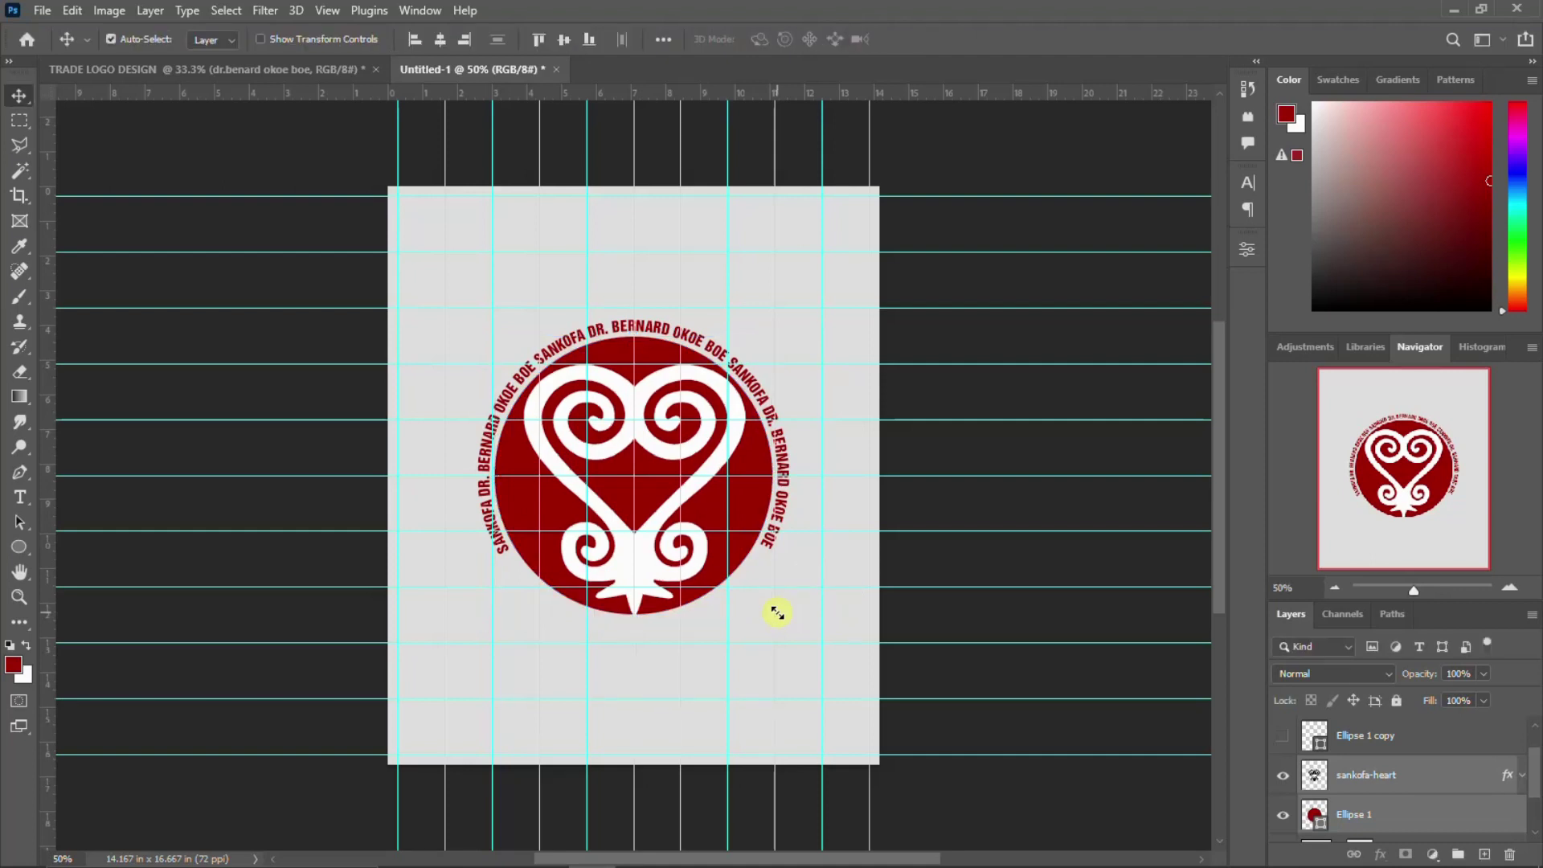
key(ctrl+semicolon)
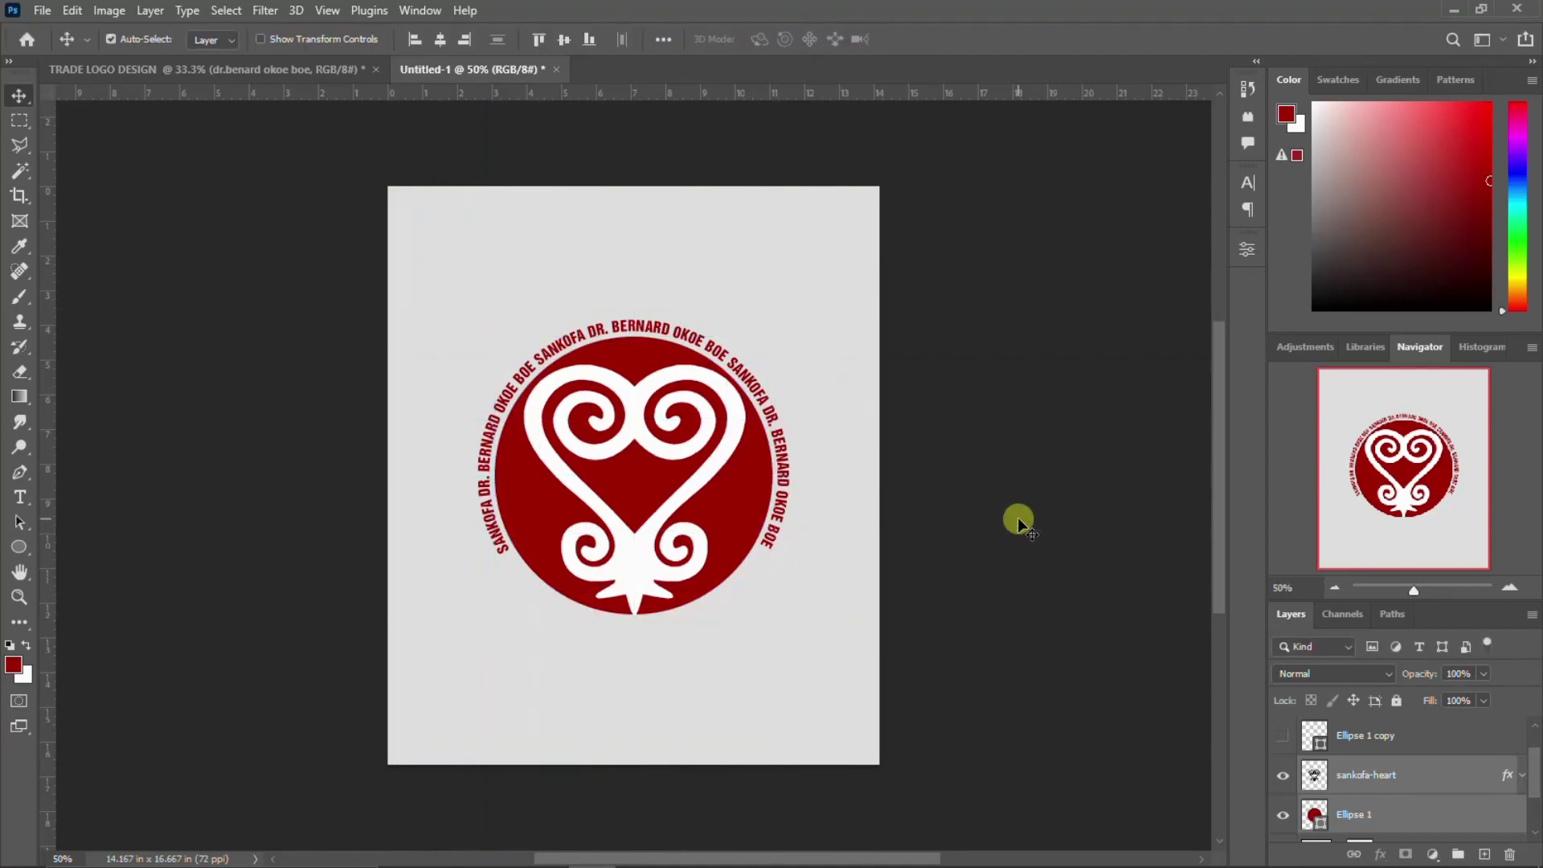
Remove the hidden Ellipse 1 copy circle layer from the logo.
click(1341, 737)
key(Delete)
key(ctrl+z)
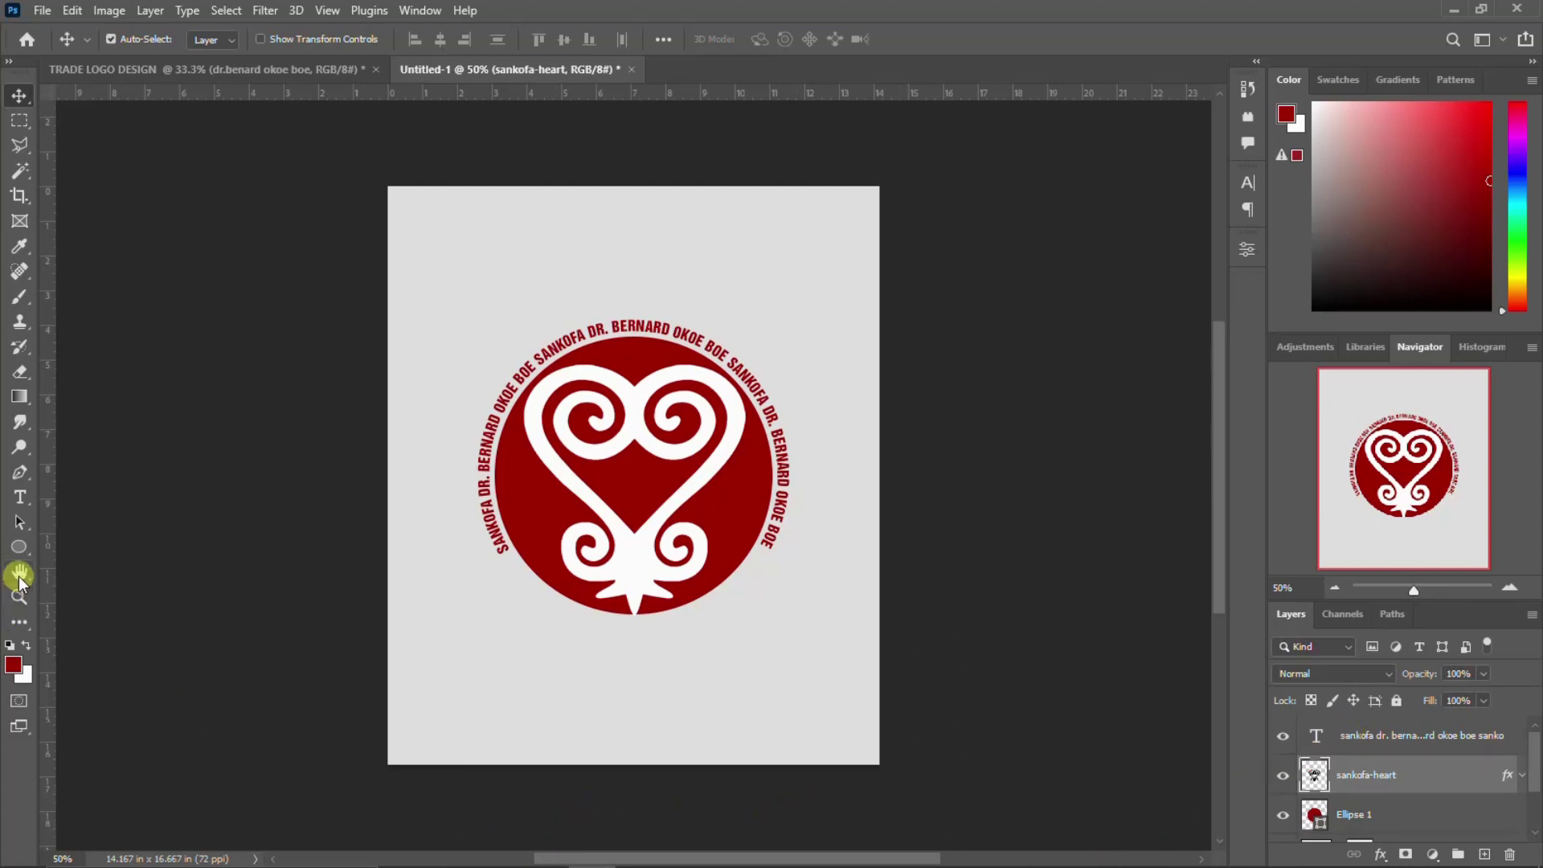
click(20, 547)
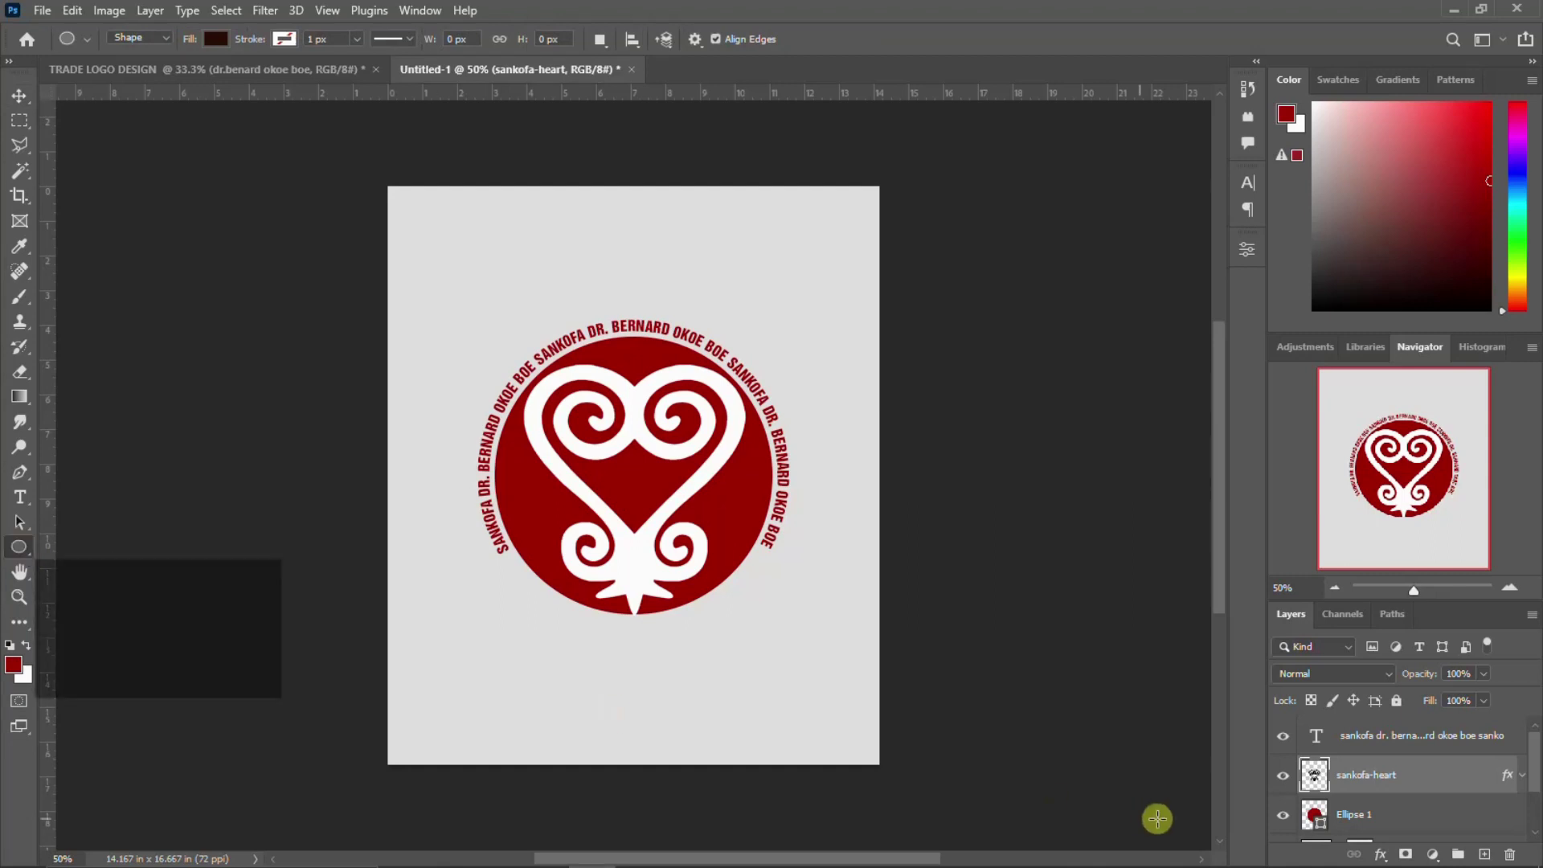
click(1381, 733)
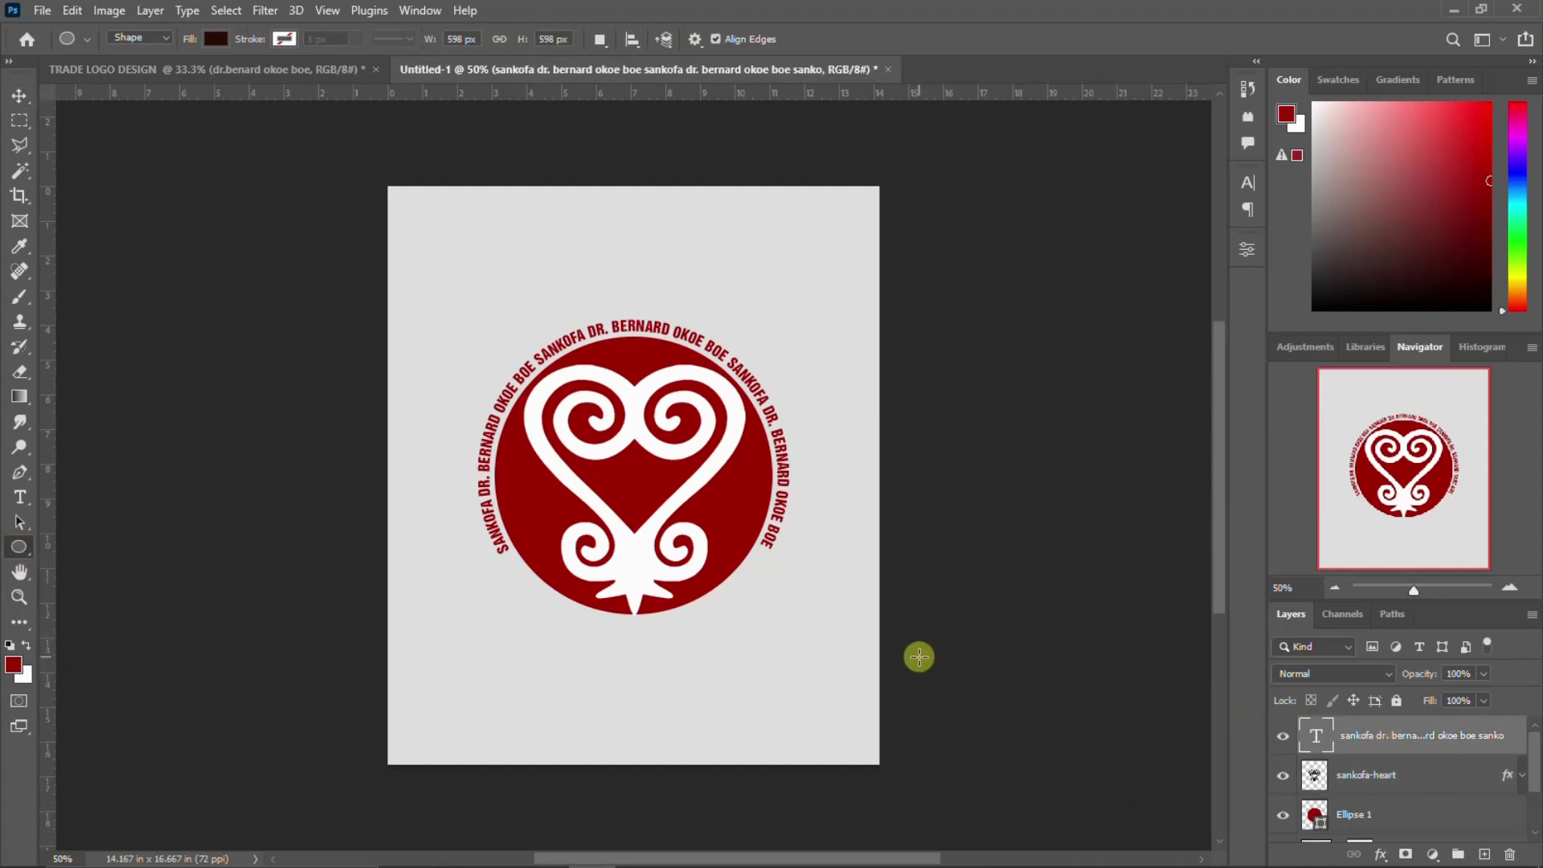
Add a test LOREM IPSUM placeholder text layer, commit it, then delete it again.
key(t)
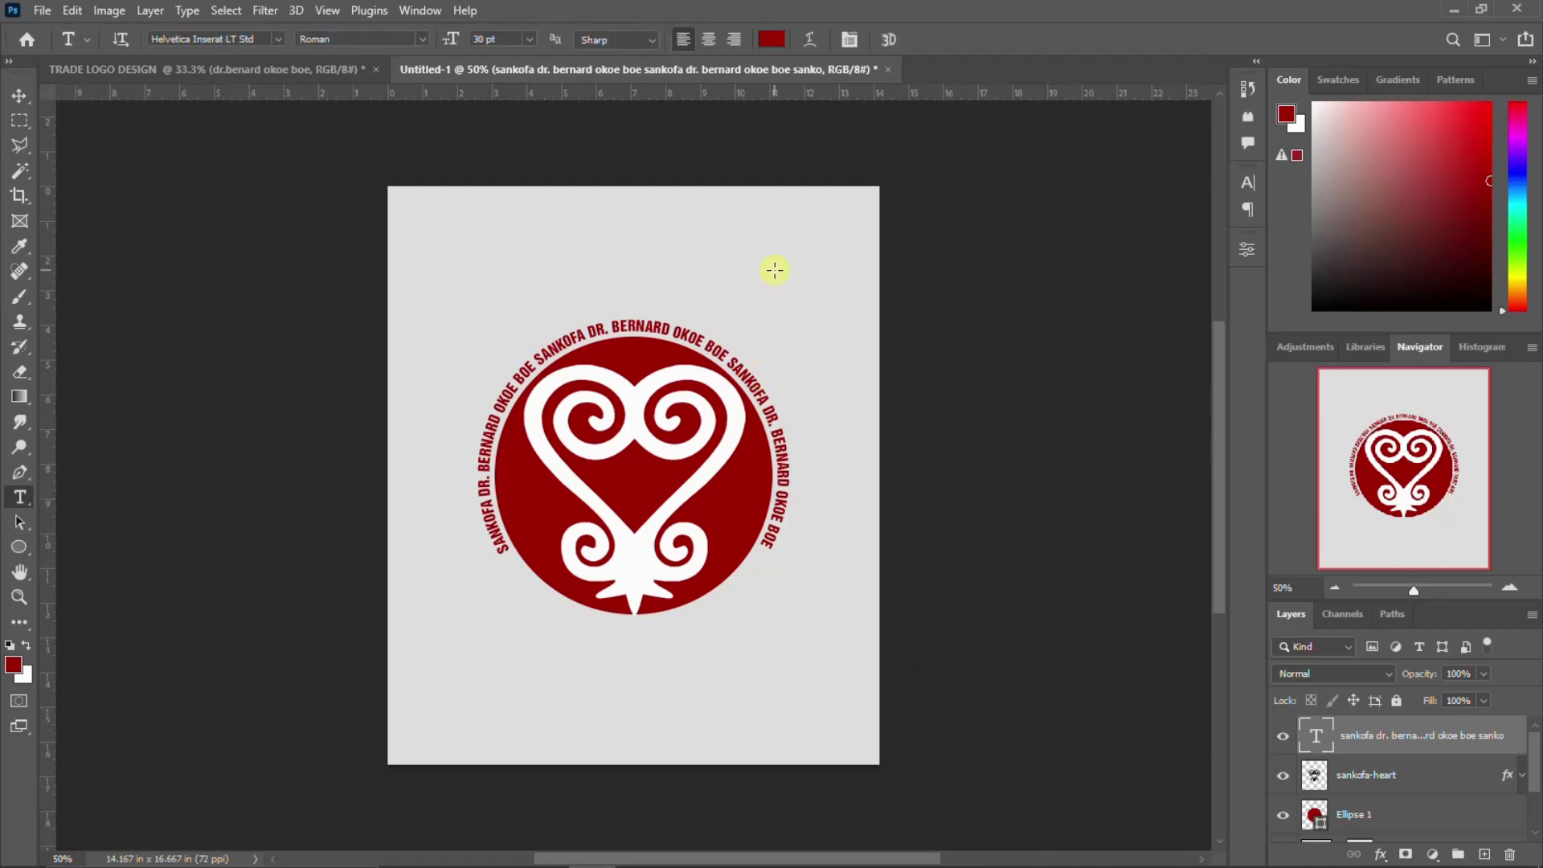
click(774, 270)
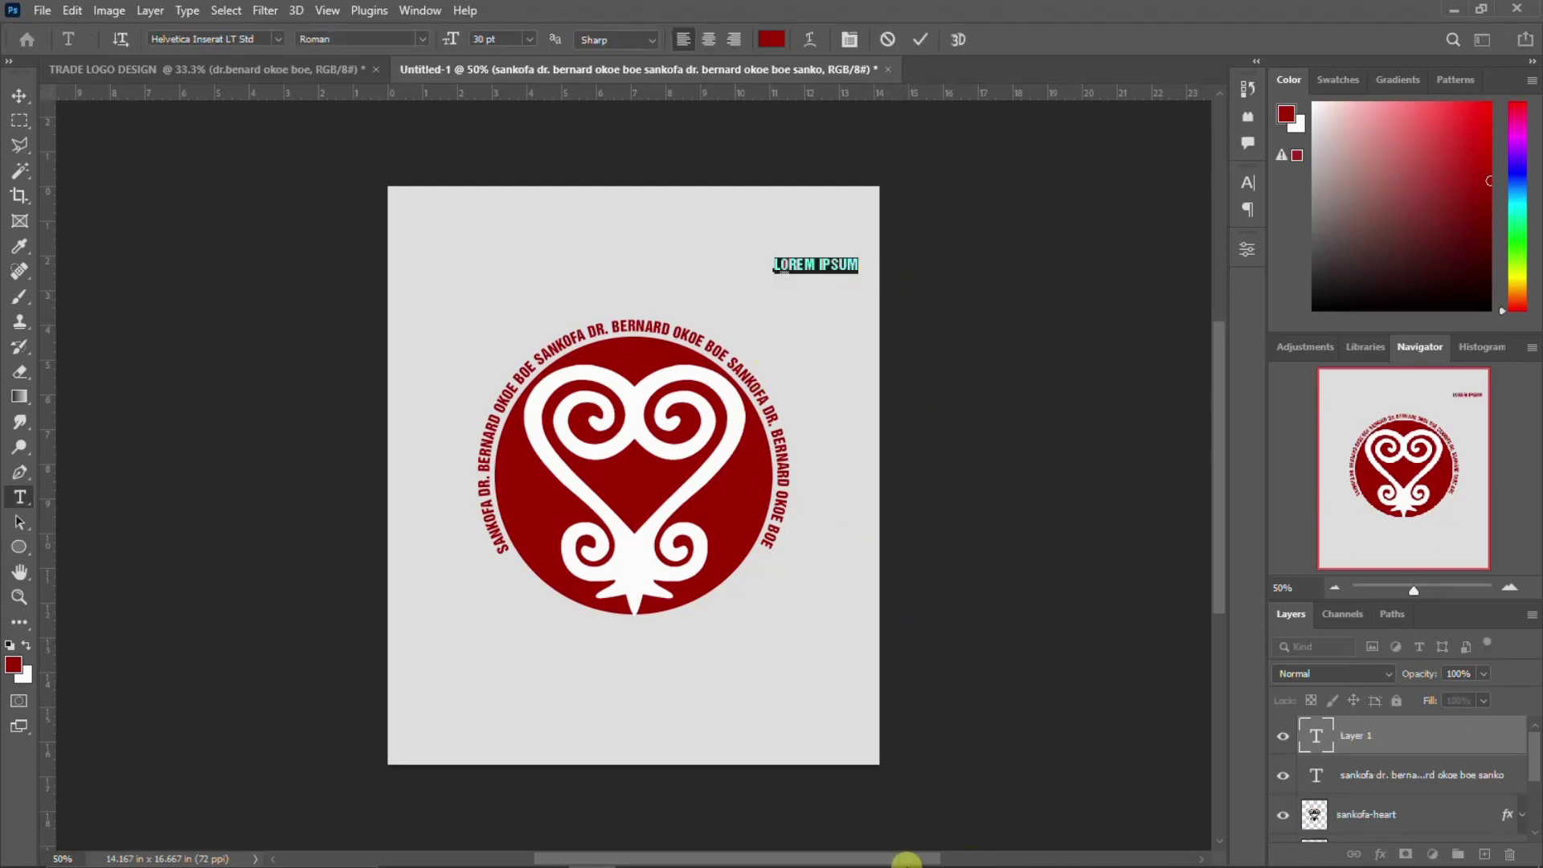
click(874, 850)
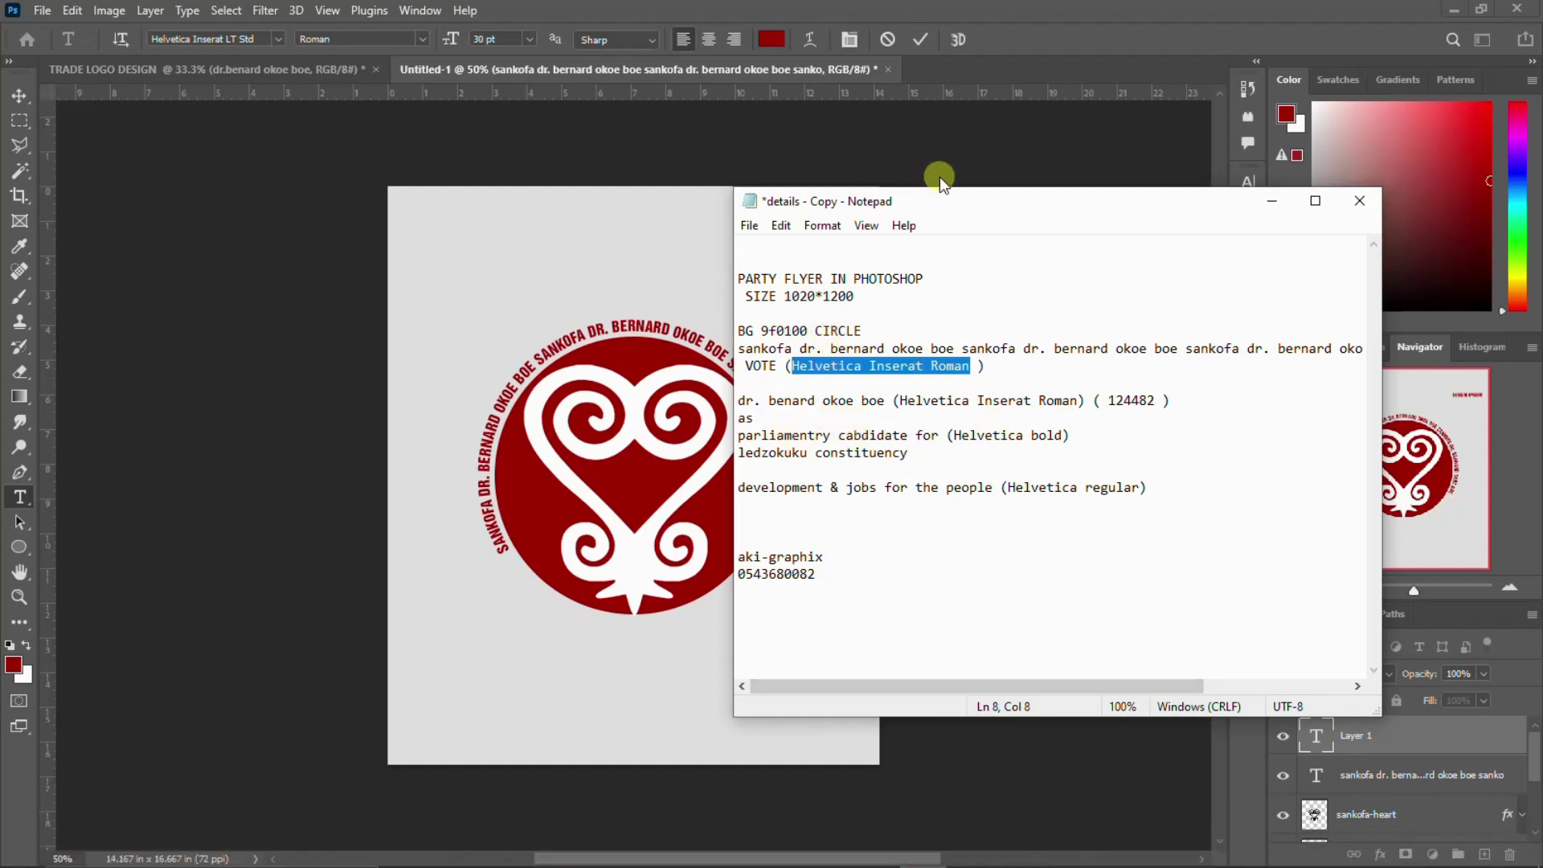
click(916, 36)
click(921, 39)
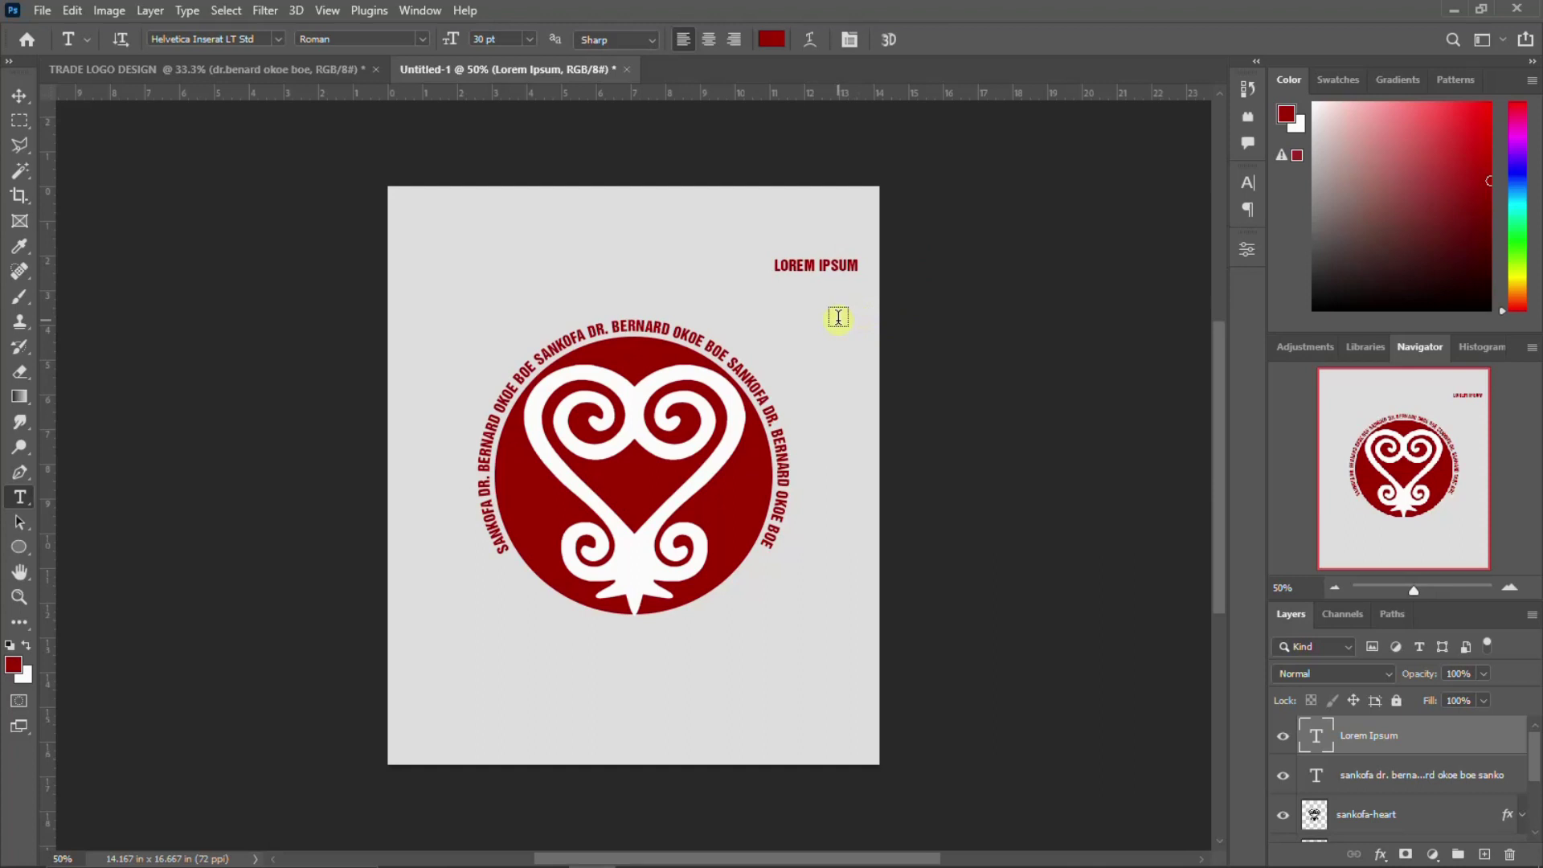
key(Delete)
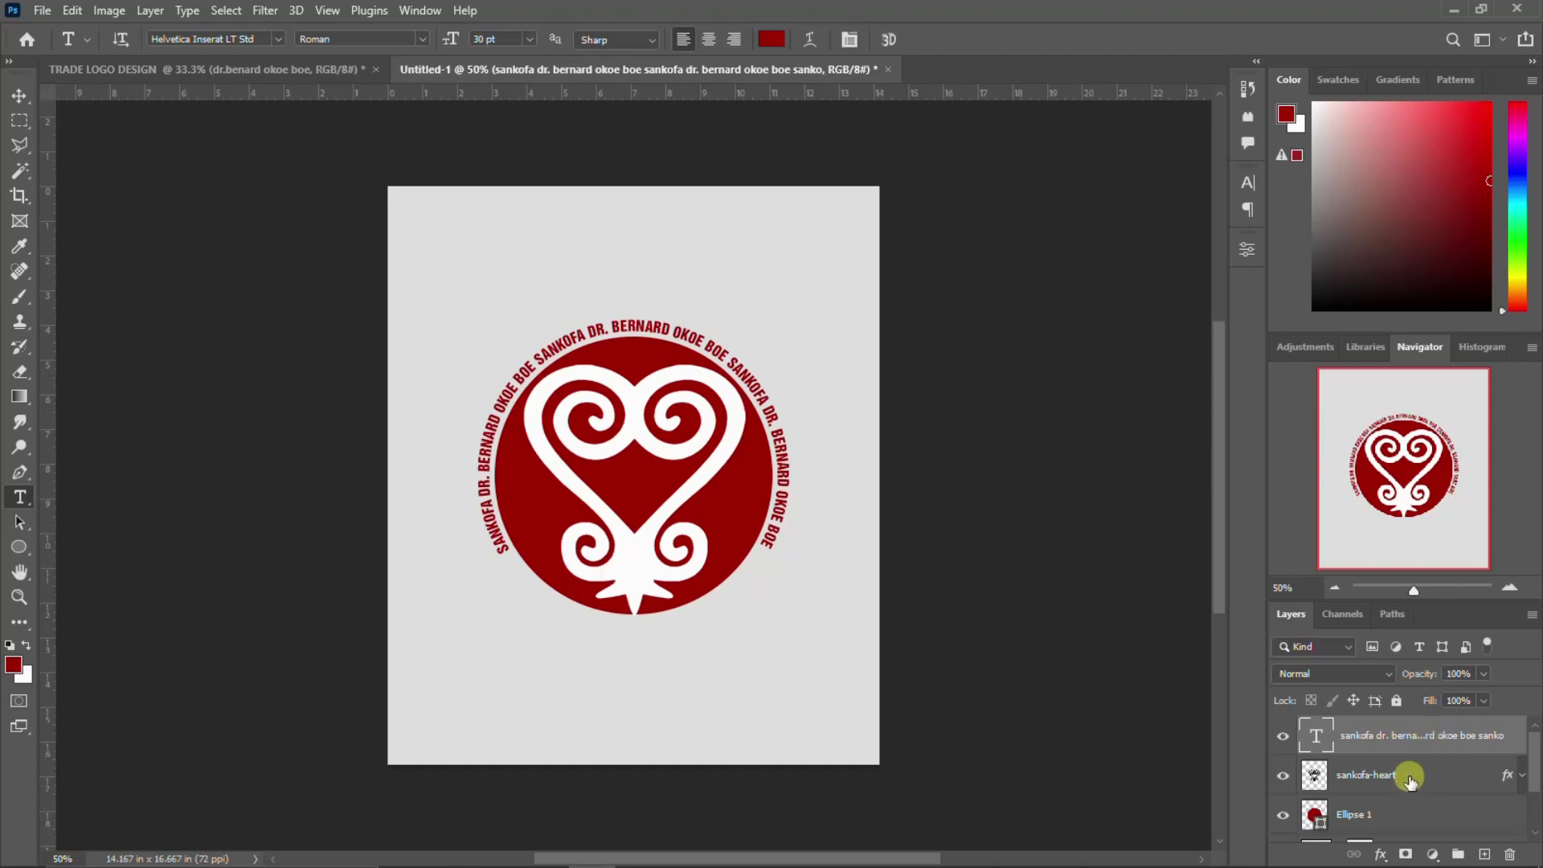
Group the curved text, sankofa-heart and Ellipse 1 layers as Group 1, and start placeholder text below the logo.
scroll(1409, 778, down, 1)
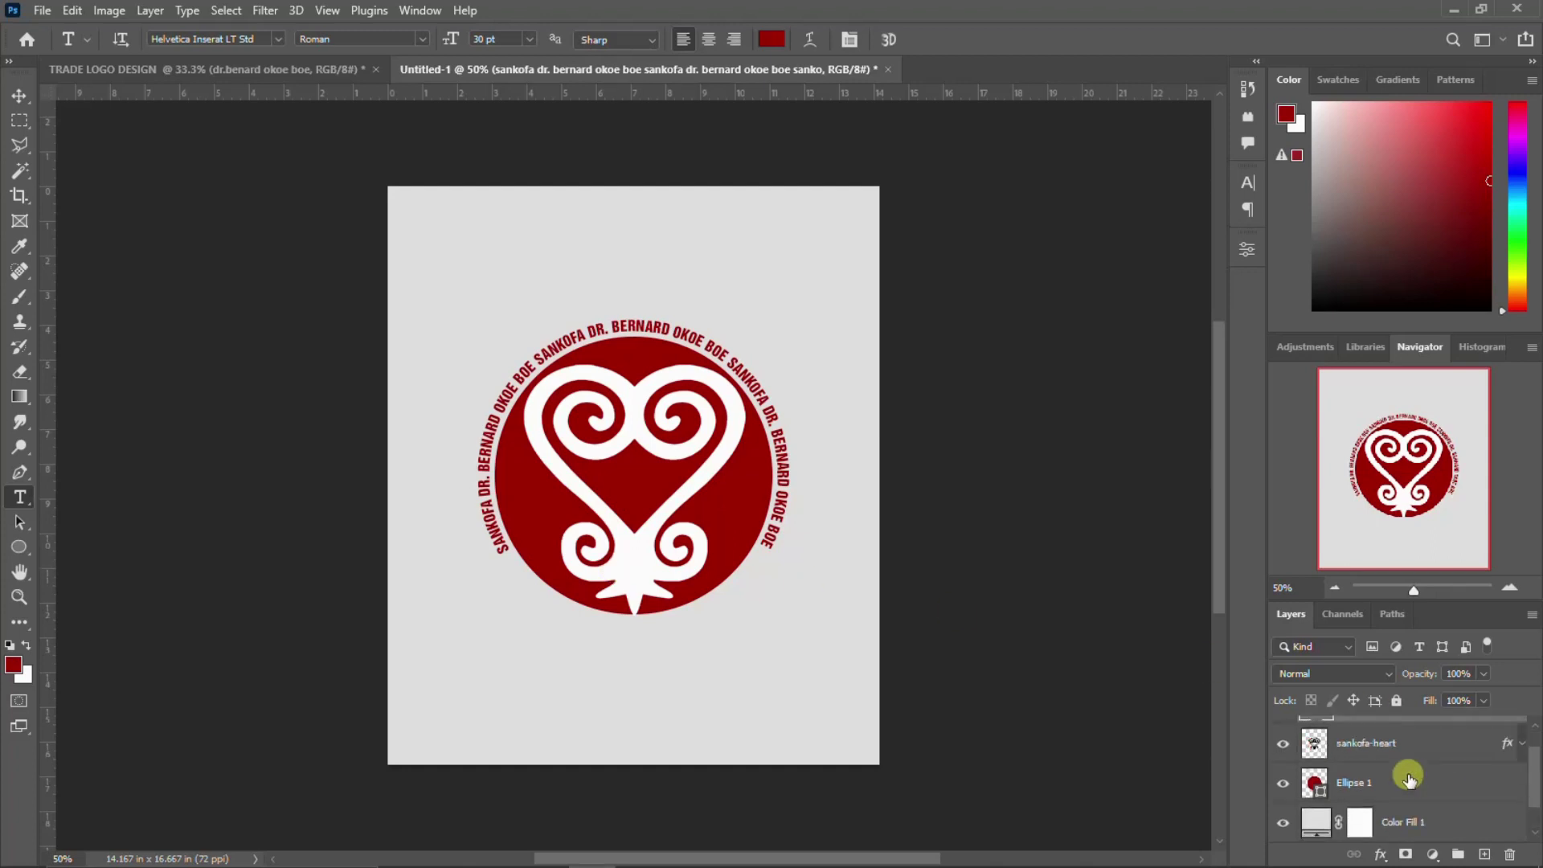
click(1393, 783)
scroll(1393, 783, up, 1)
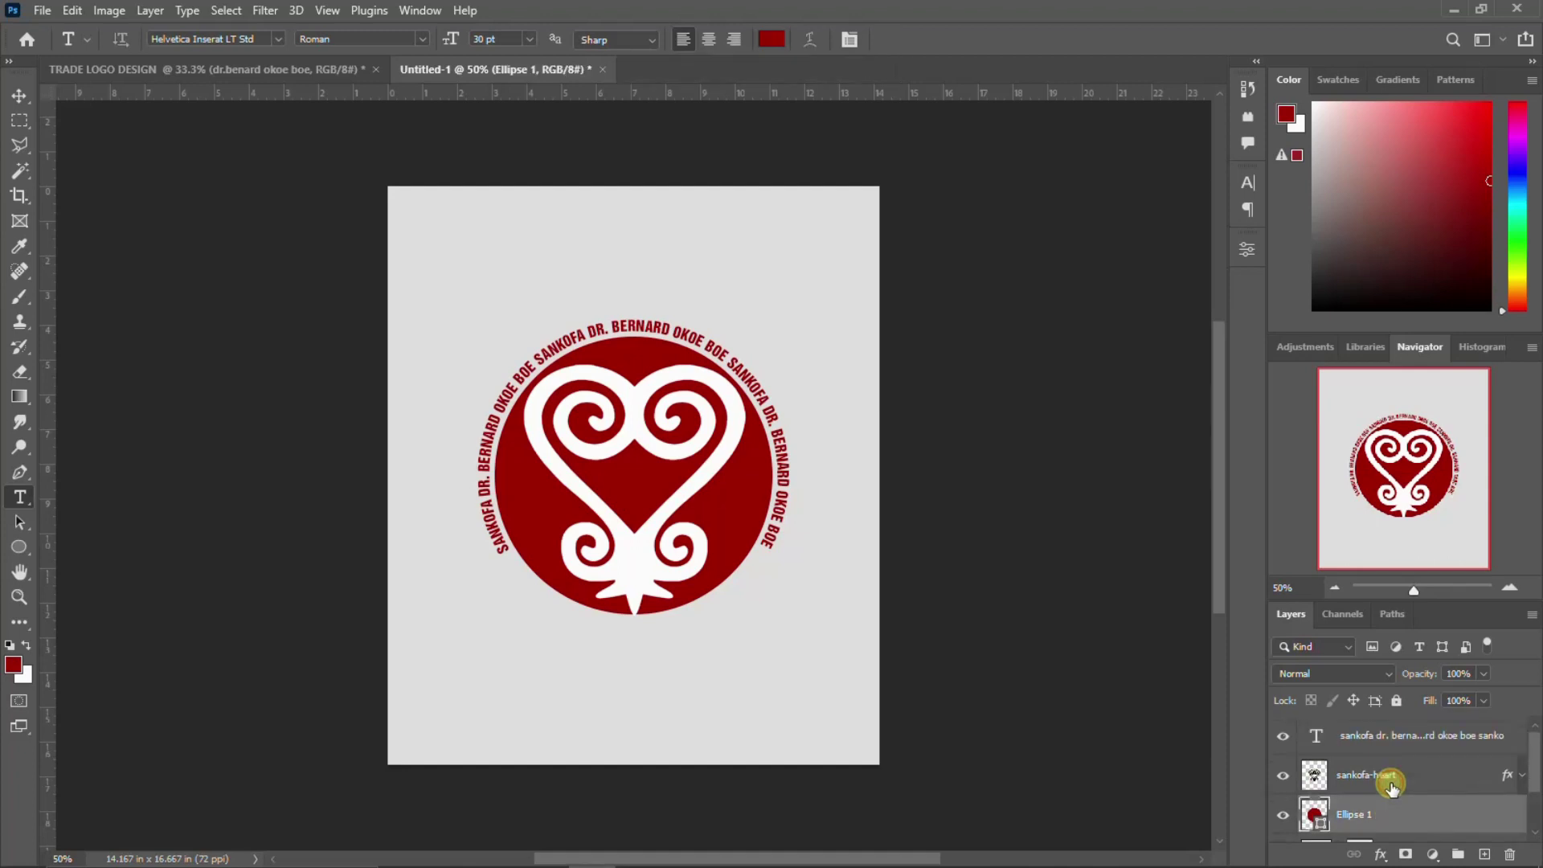
shift+click(1388, 739)
key(ctrl+g)
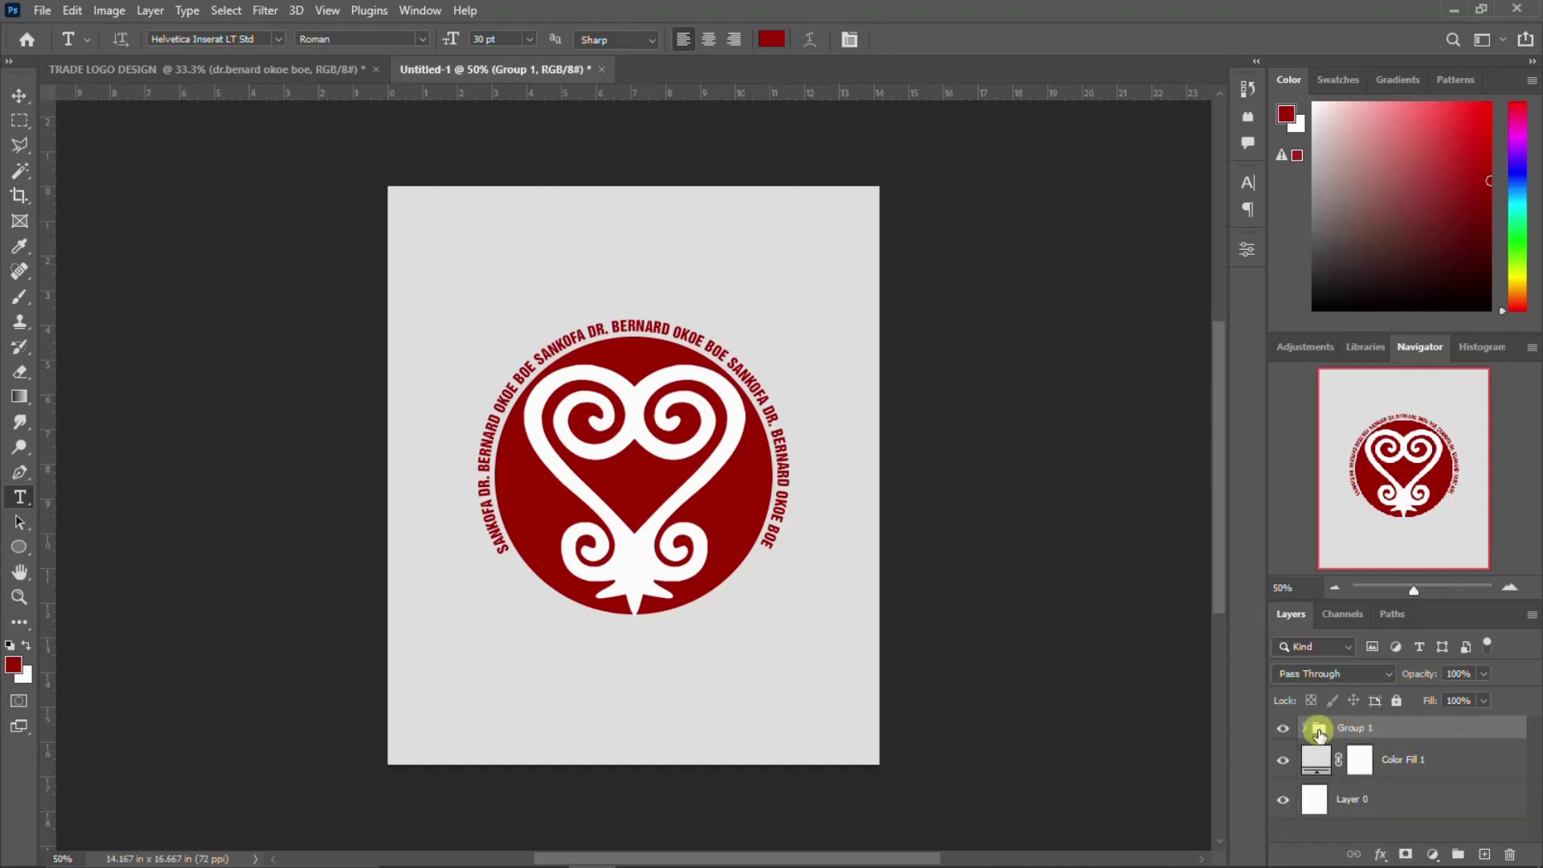
click(1408, 764)
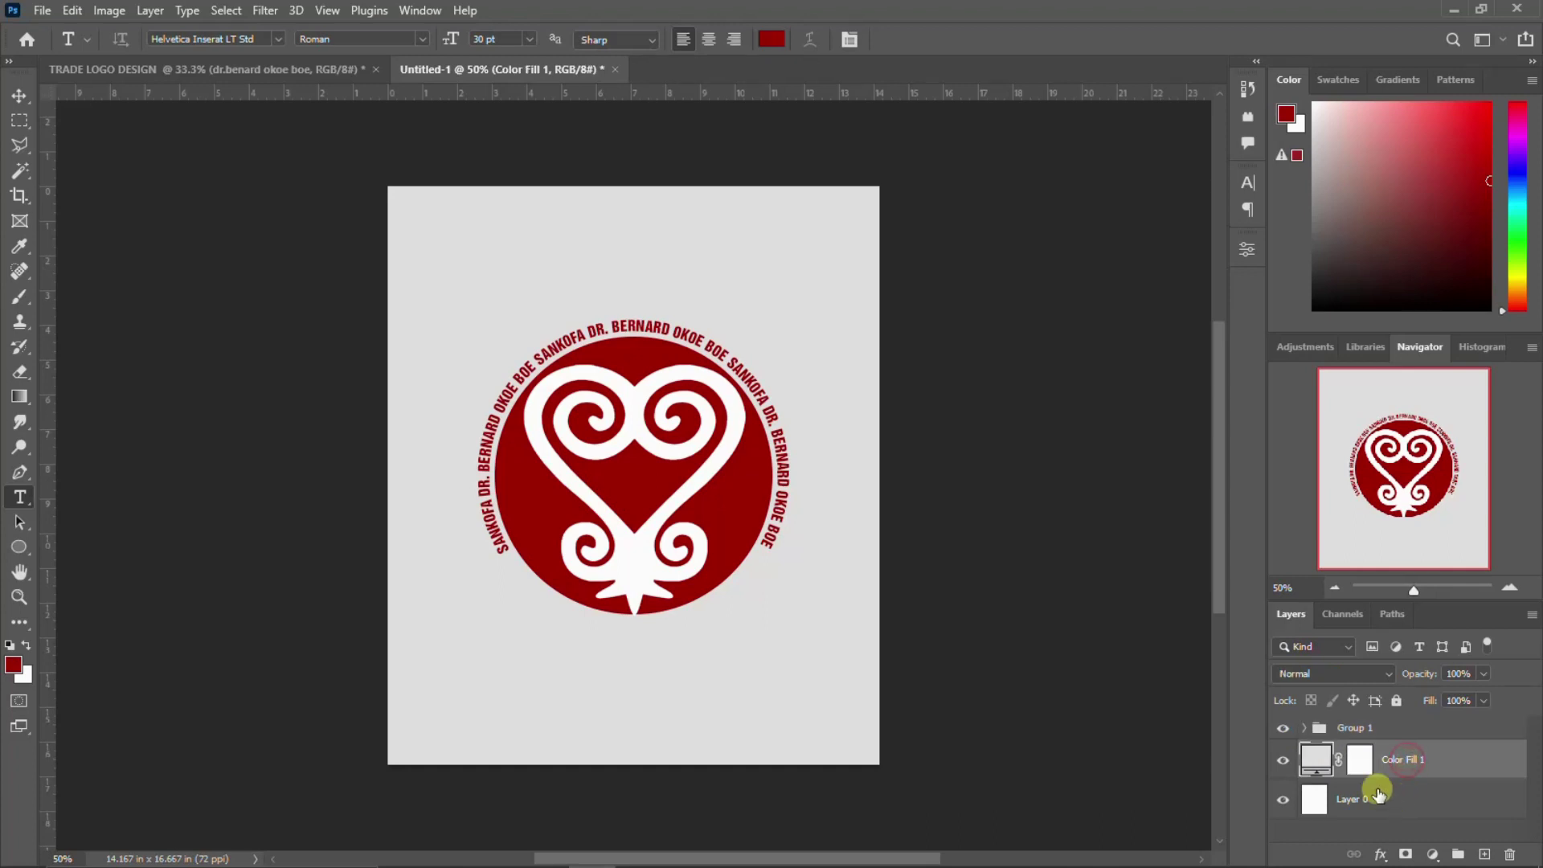
click(1384, 727)
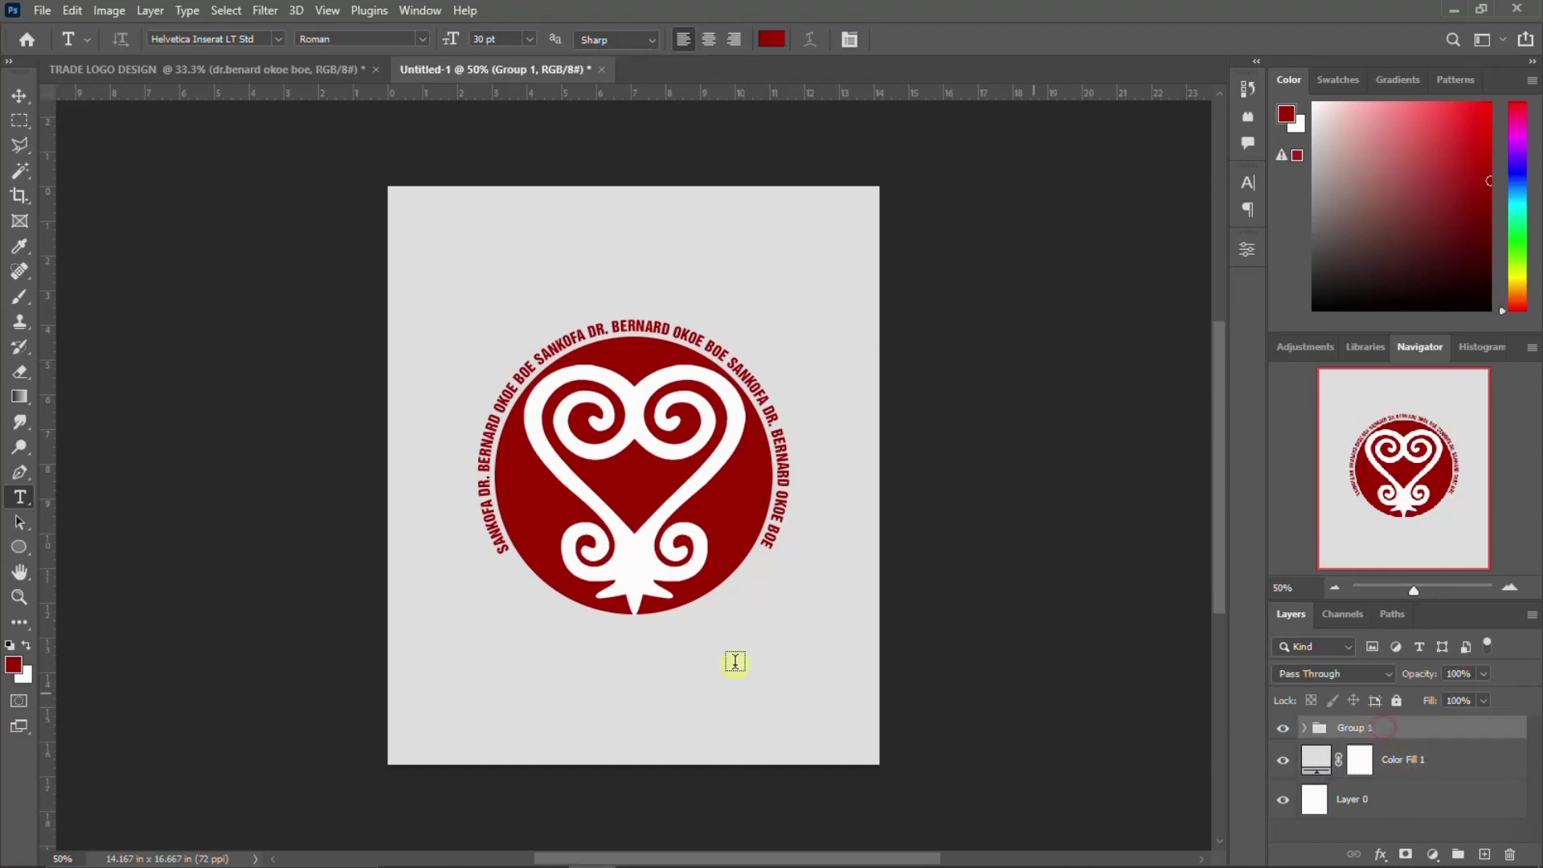
click(492, 645)
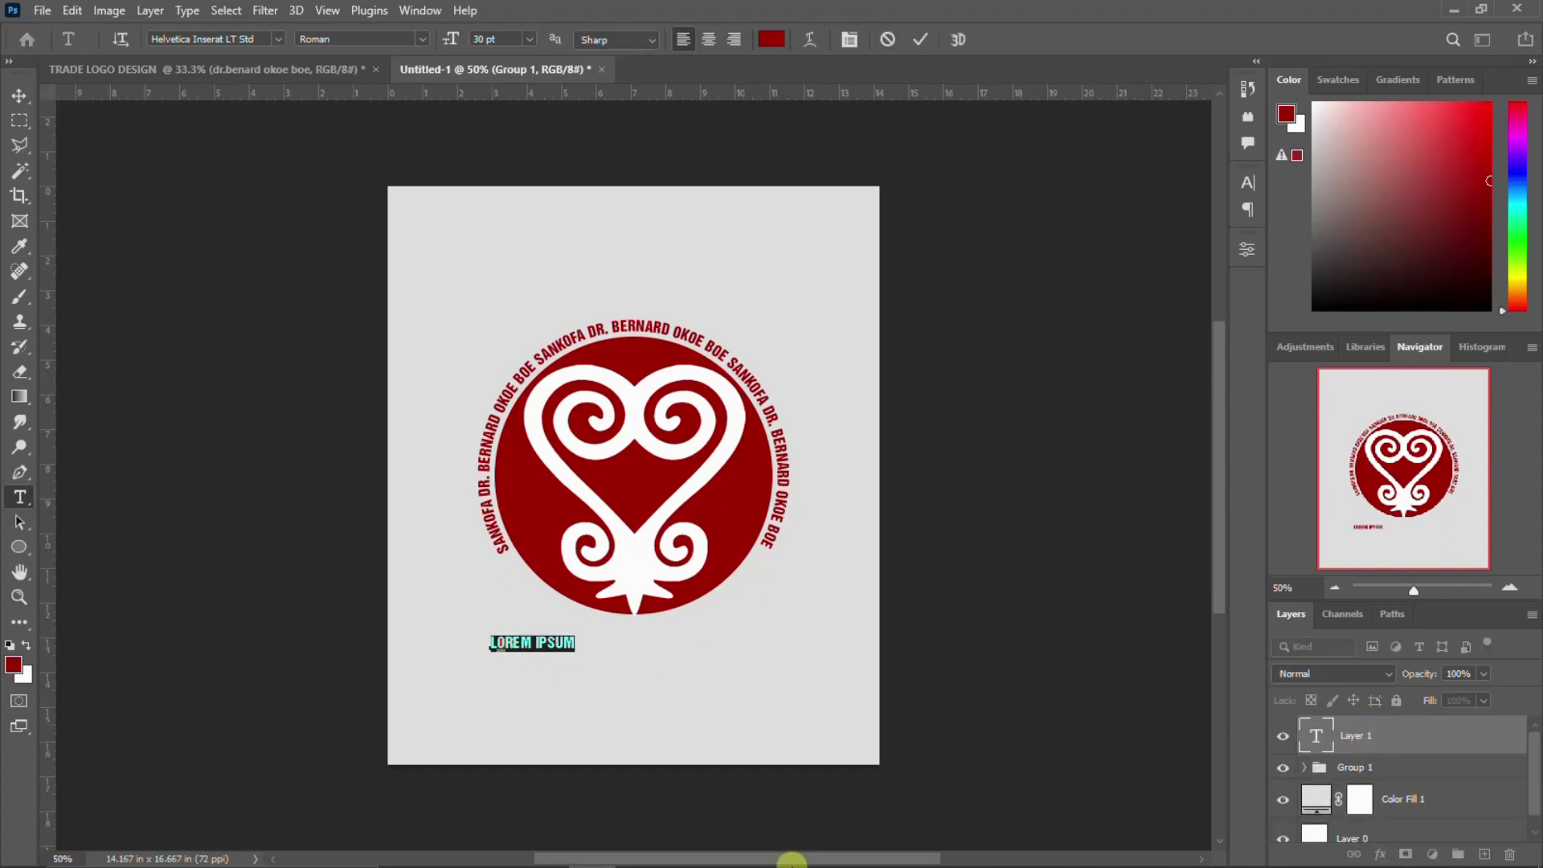
Replace the placeholder below the logo with the word VOTE copied from the notes.
click(925, 848)
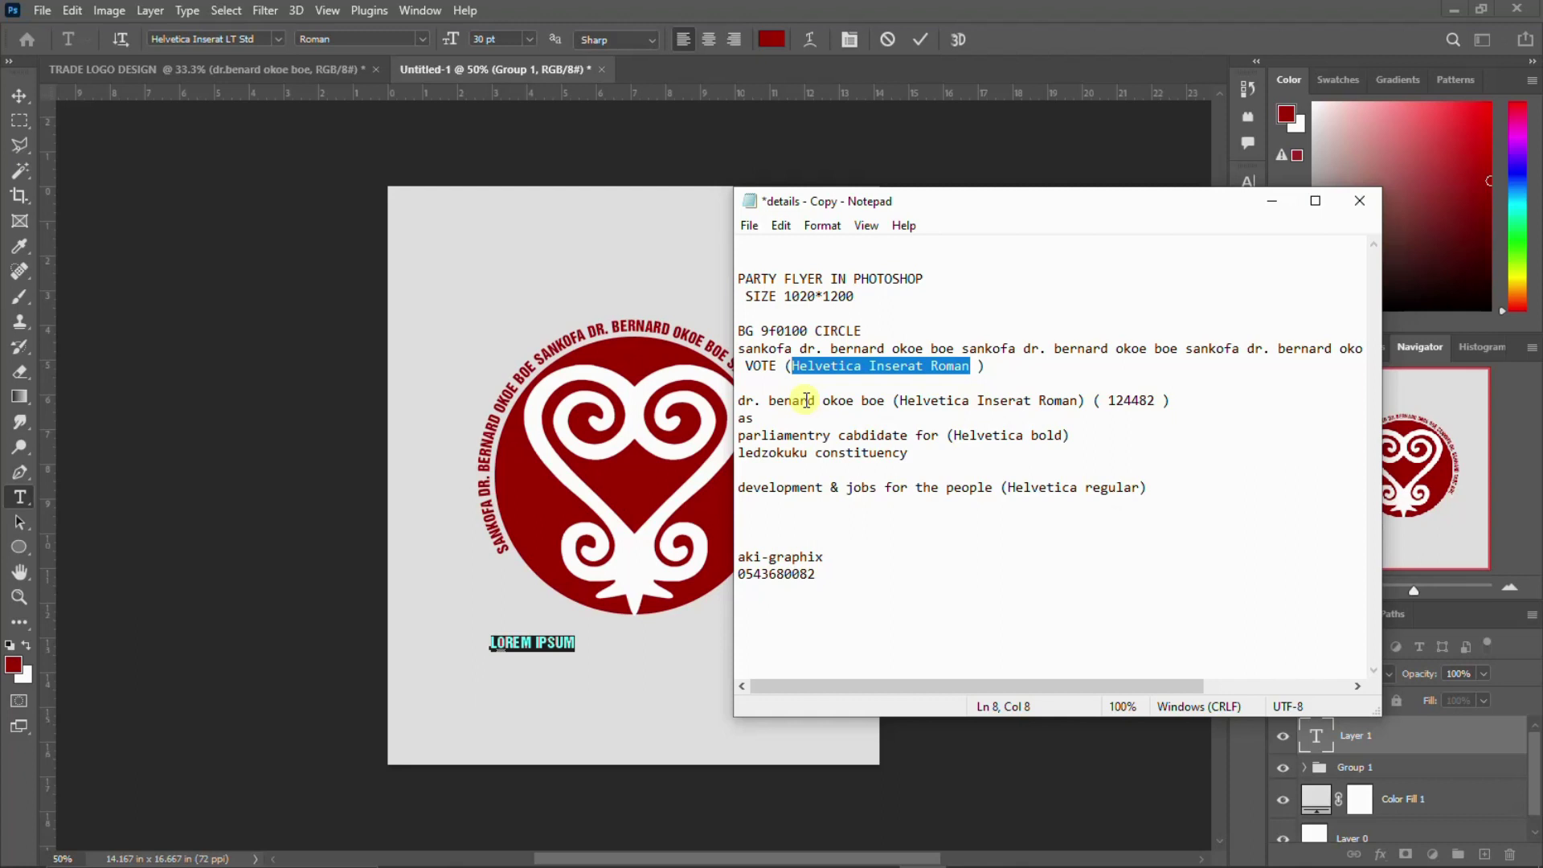
double_click(760, 367)
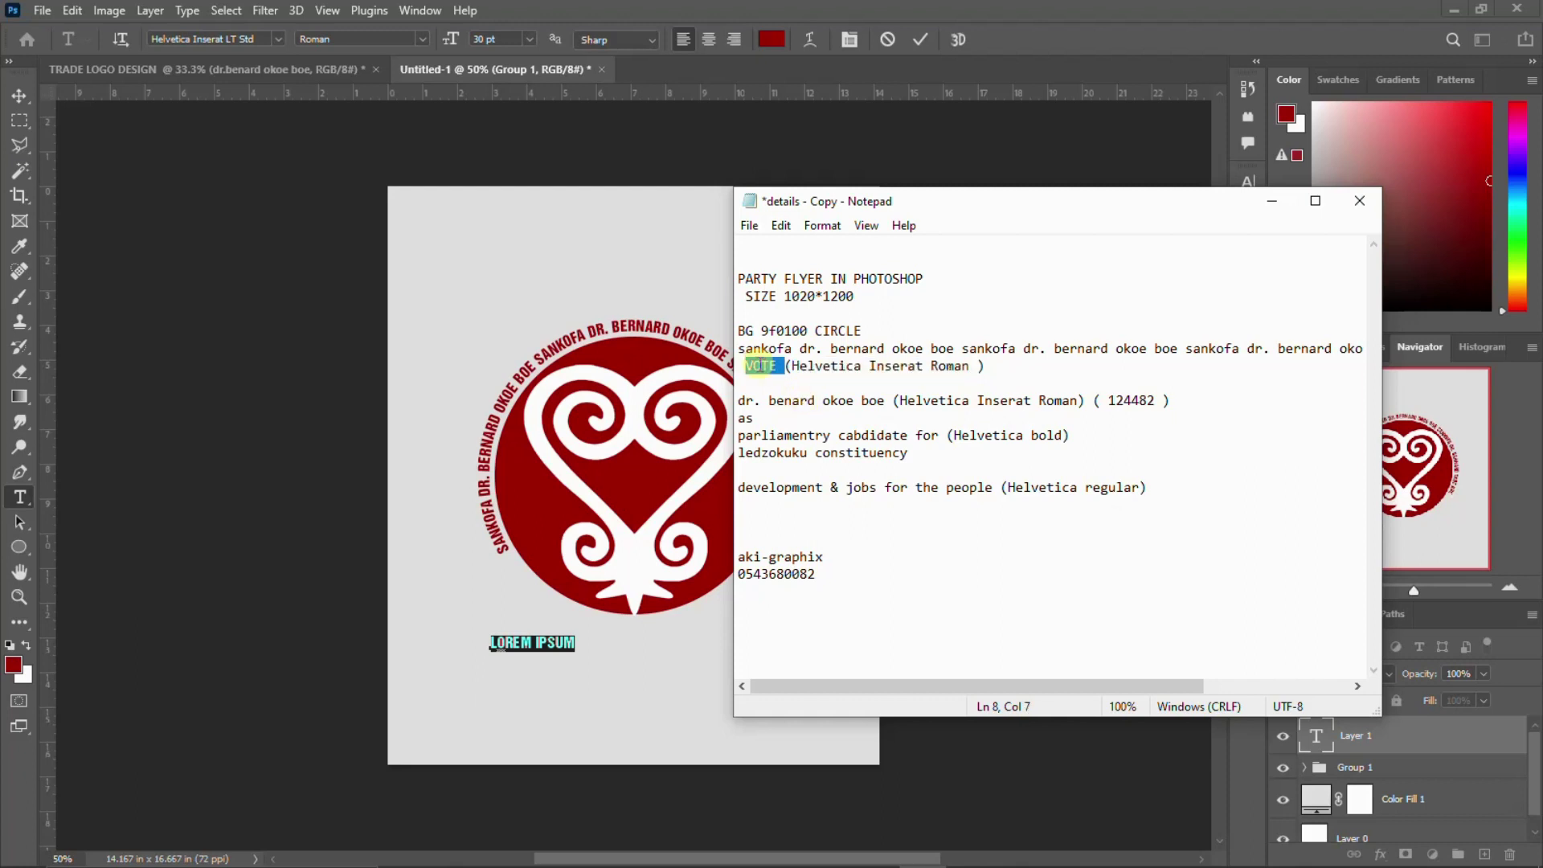
click(514, 644)
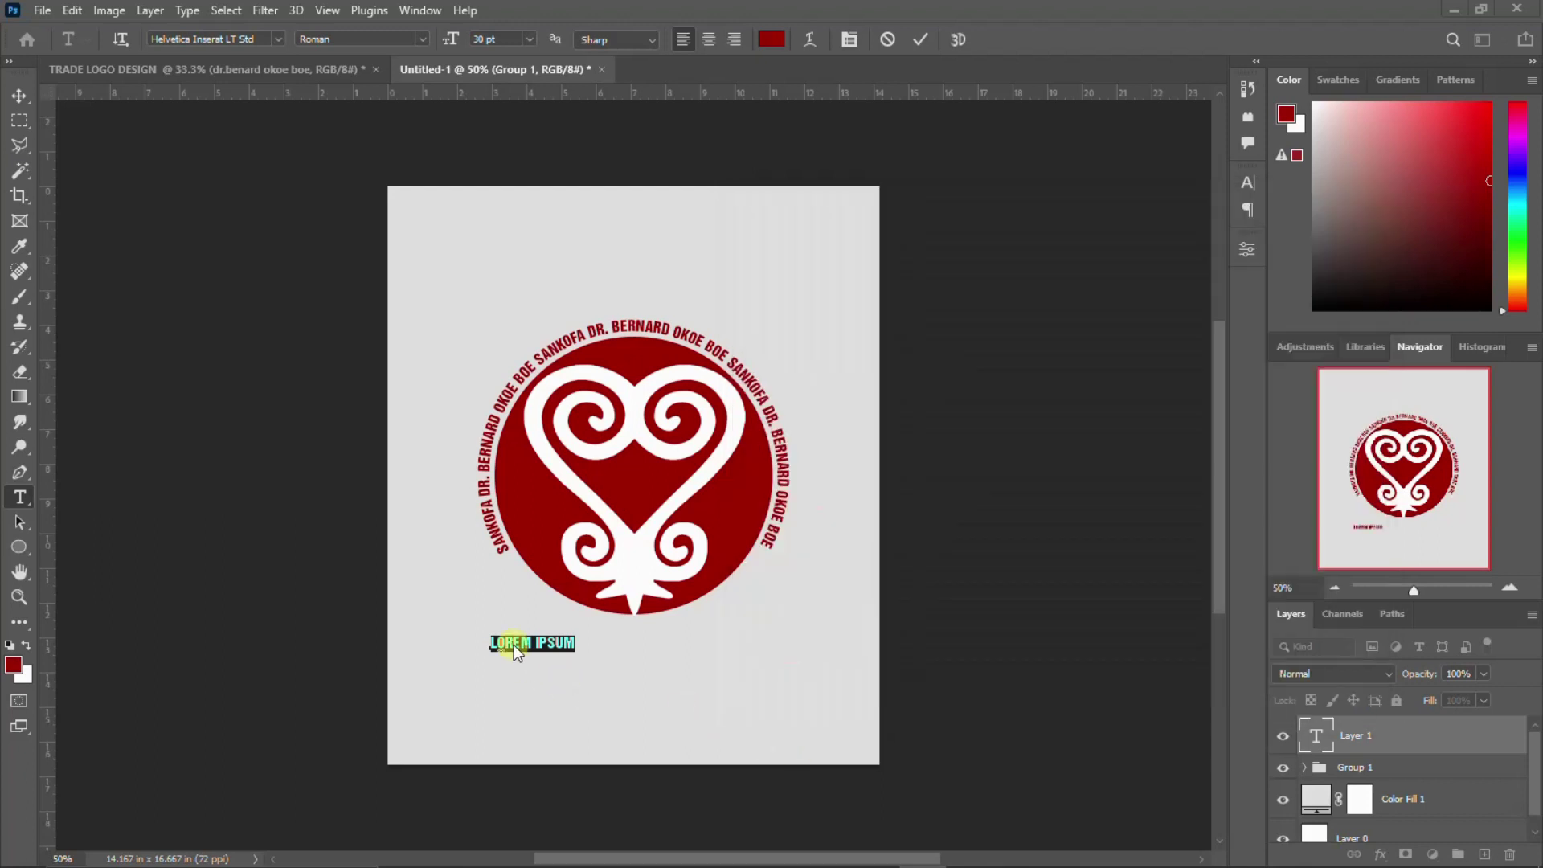
text(VOTE)
click(939, 410)
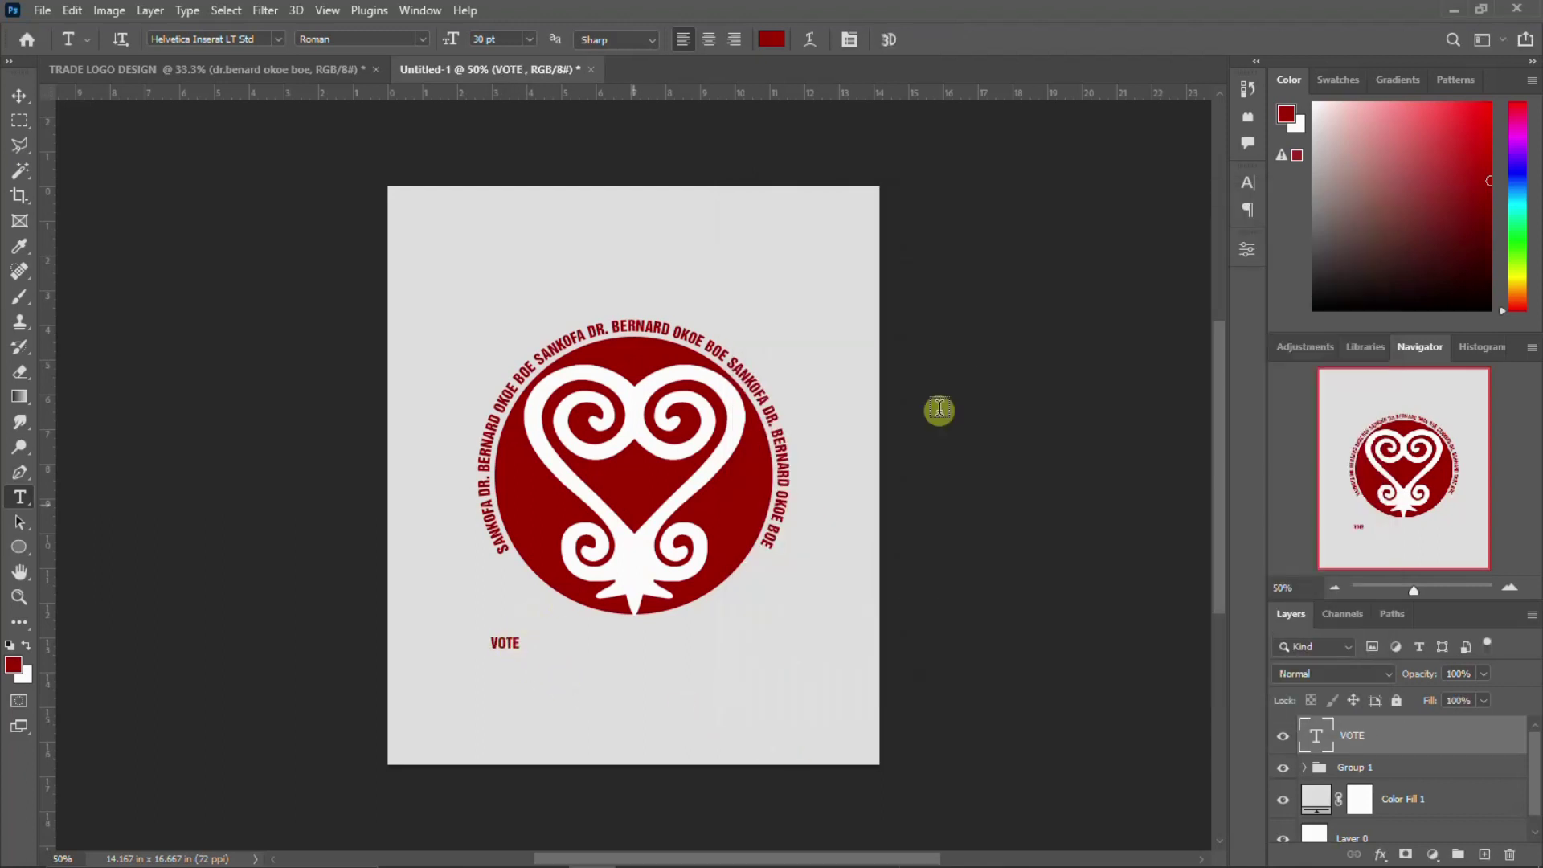
Check VOTE's character settings and pick the Rectangle tool for a badge.
click(1251, 185)
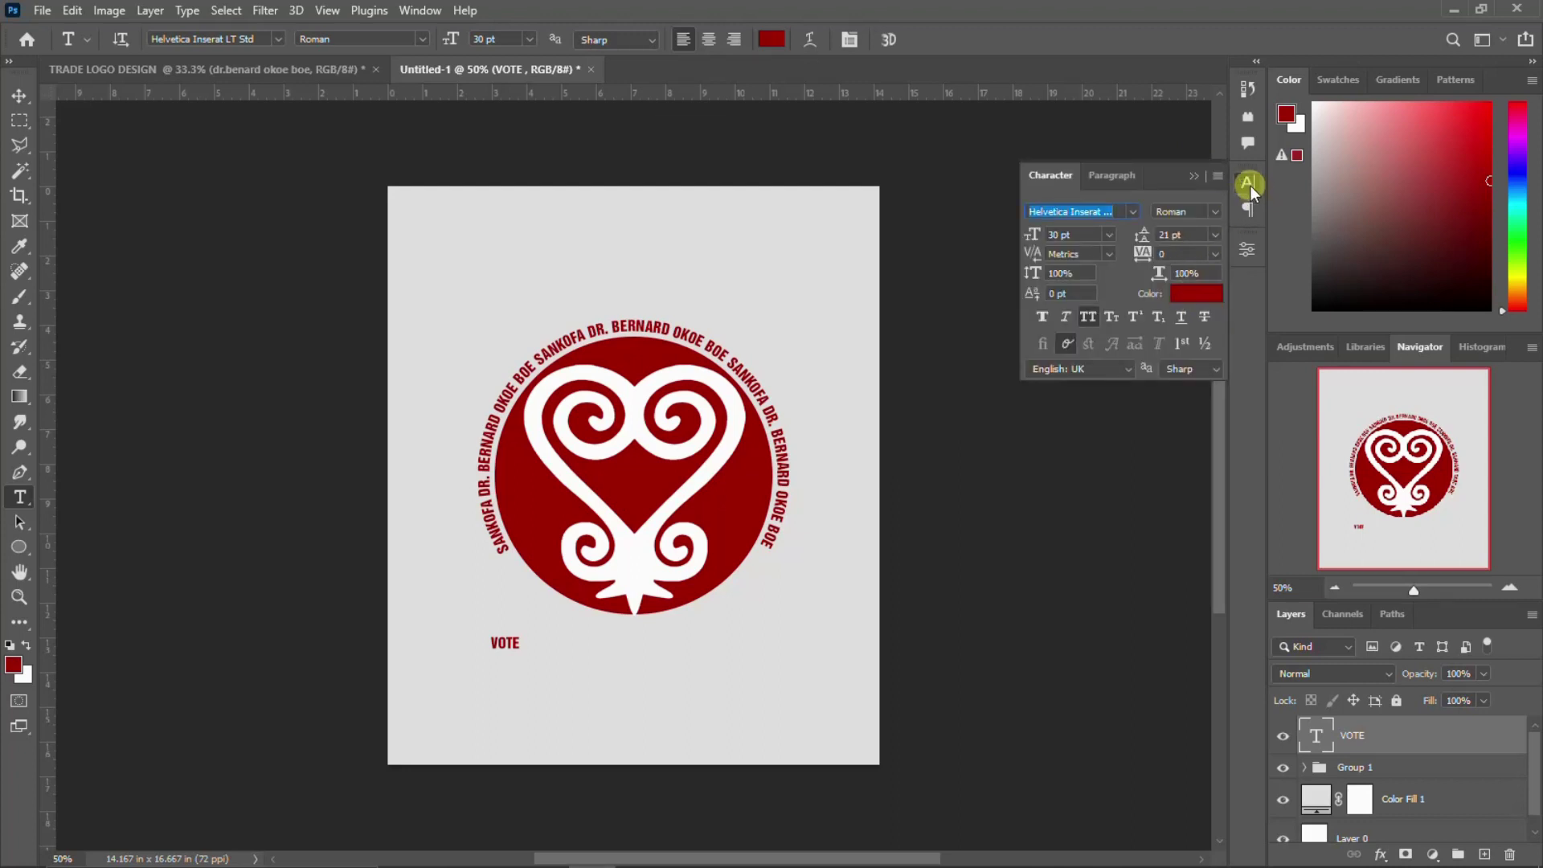
click(1248, 183)
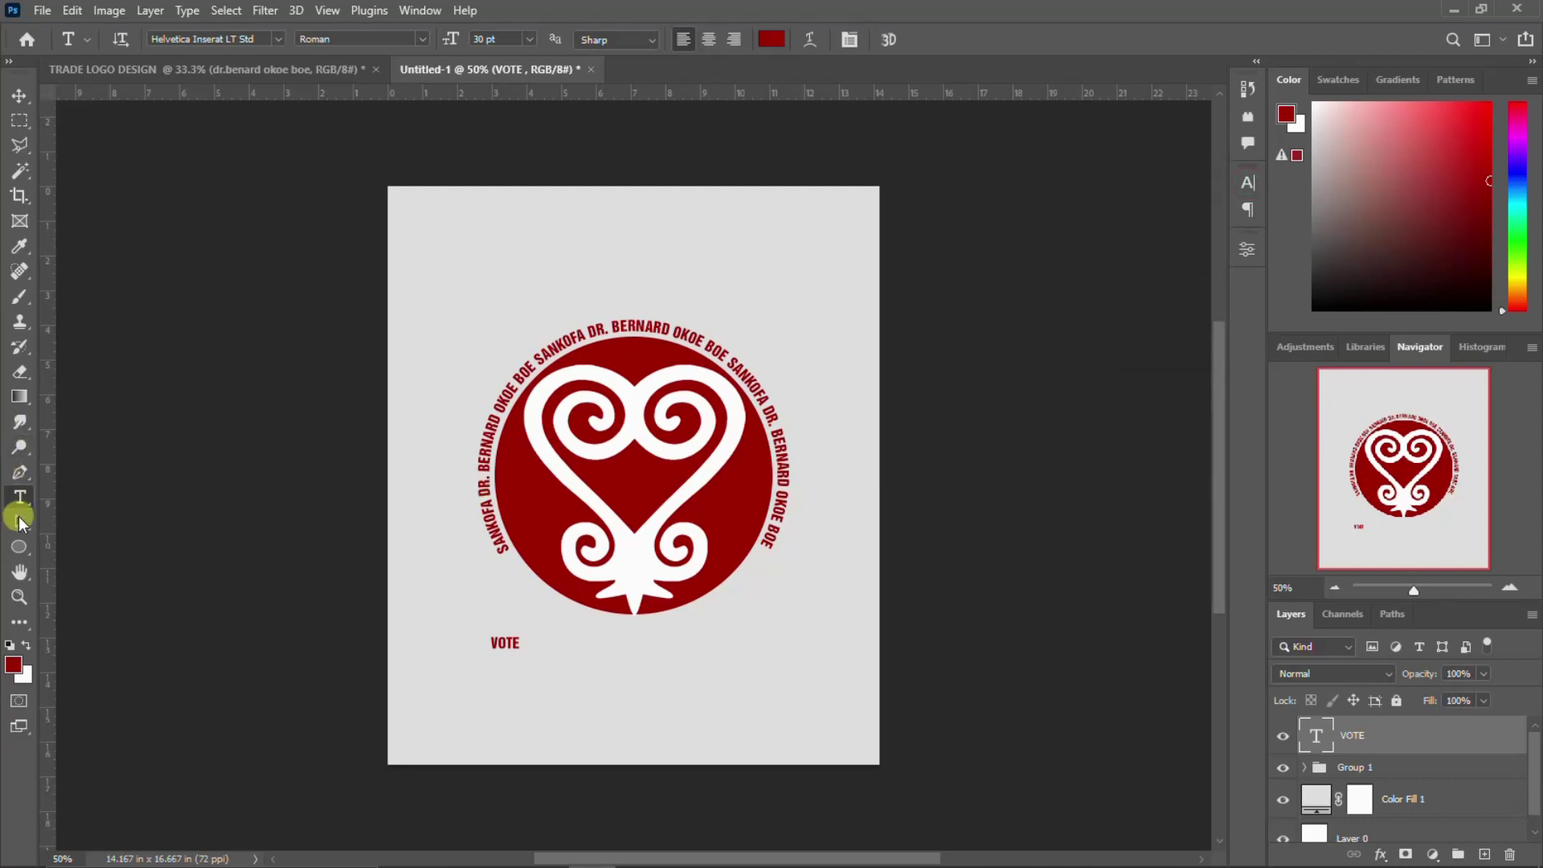
click(19, 547)
click(77, 547)
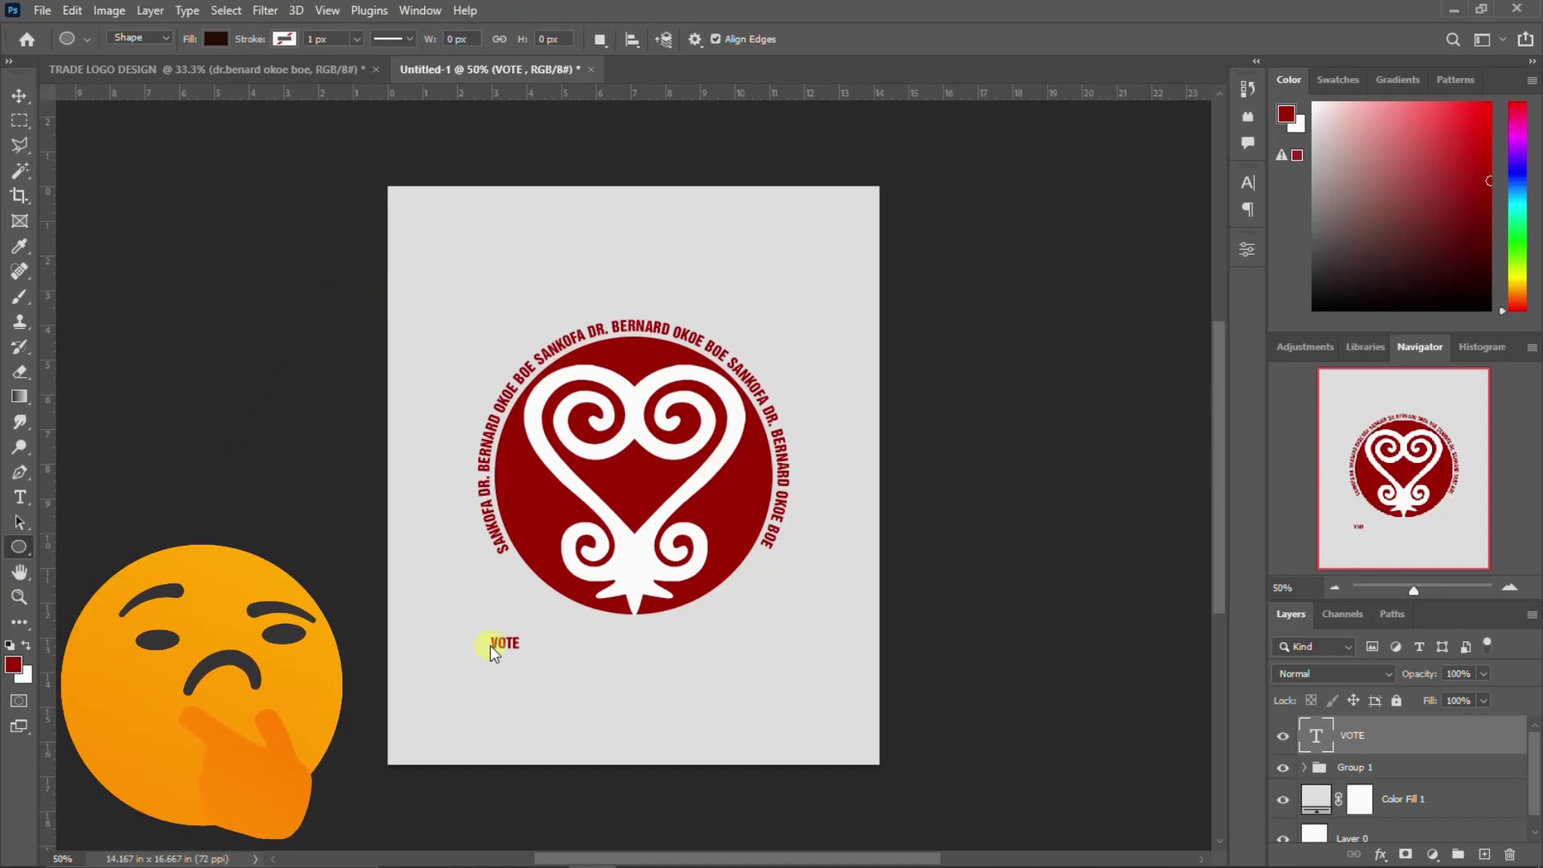
Fill the new rectangle dark red and enlarge the VOTE text to 40 pt.
click(987, 543)
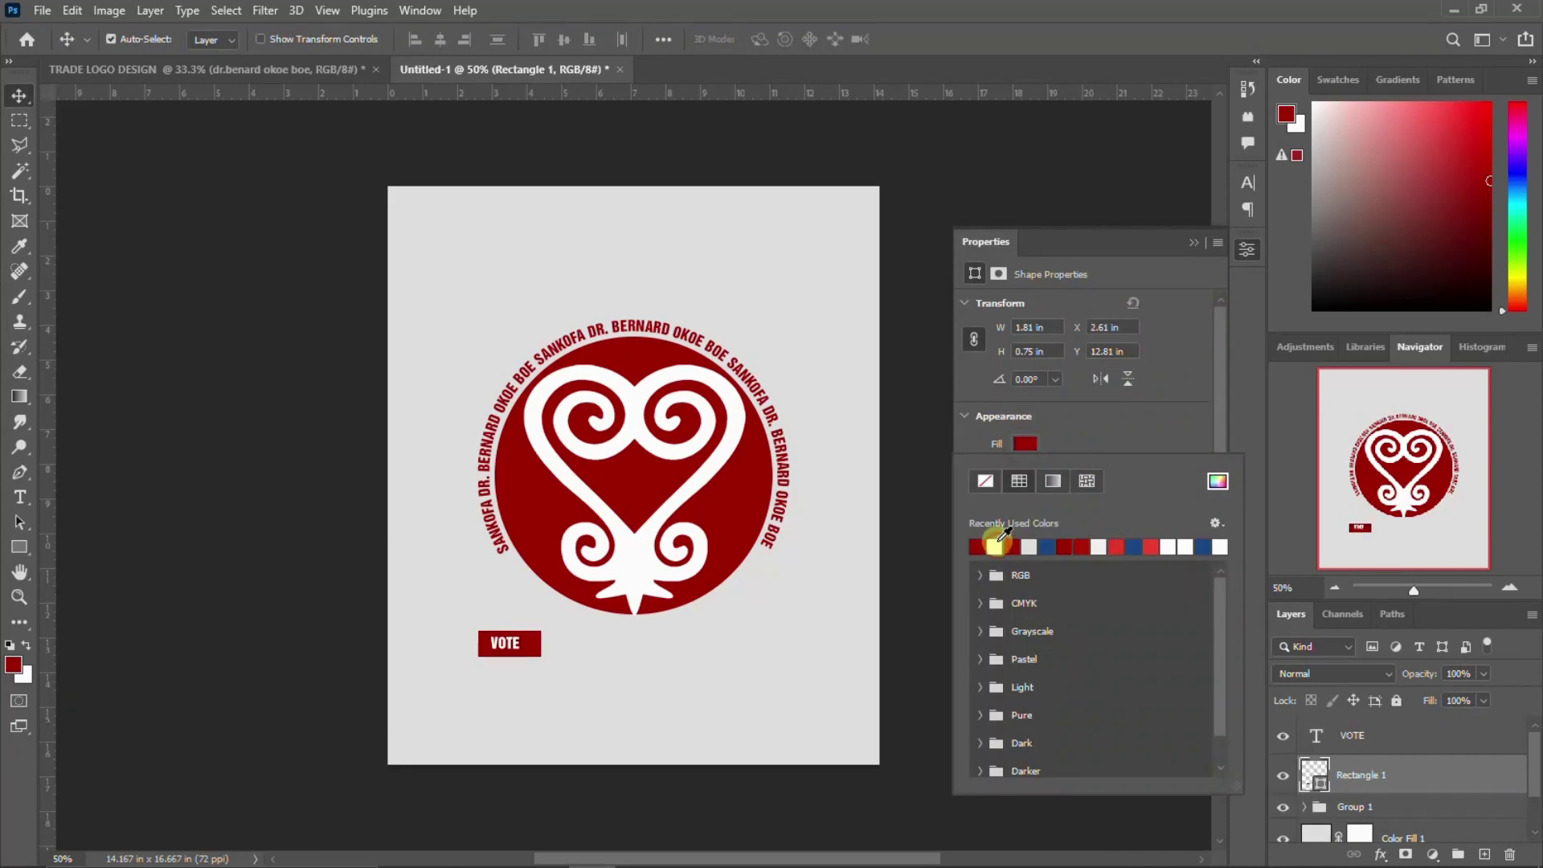
click(1251, 249)
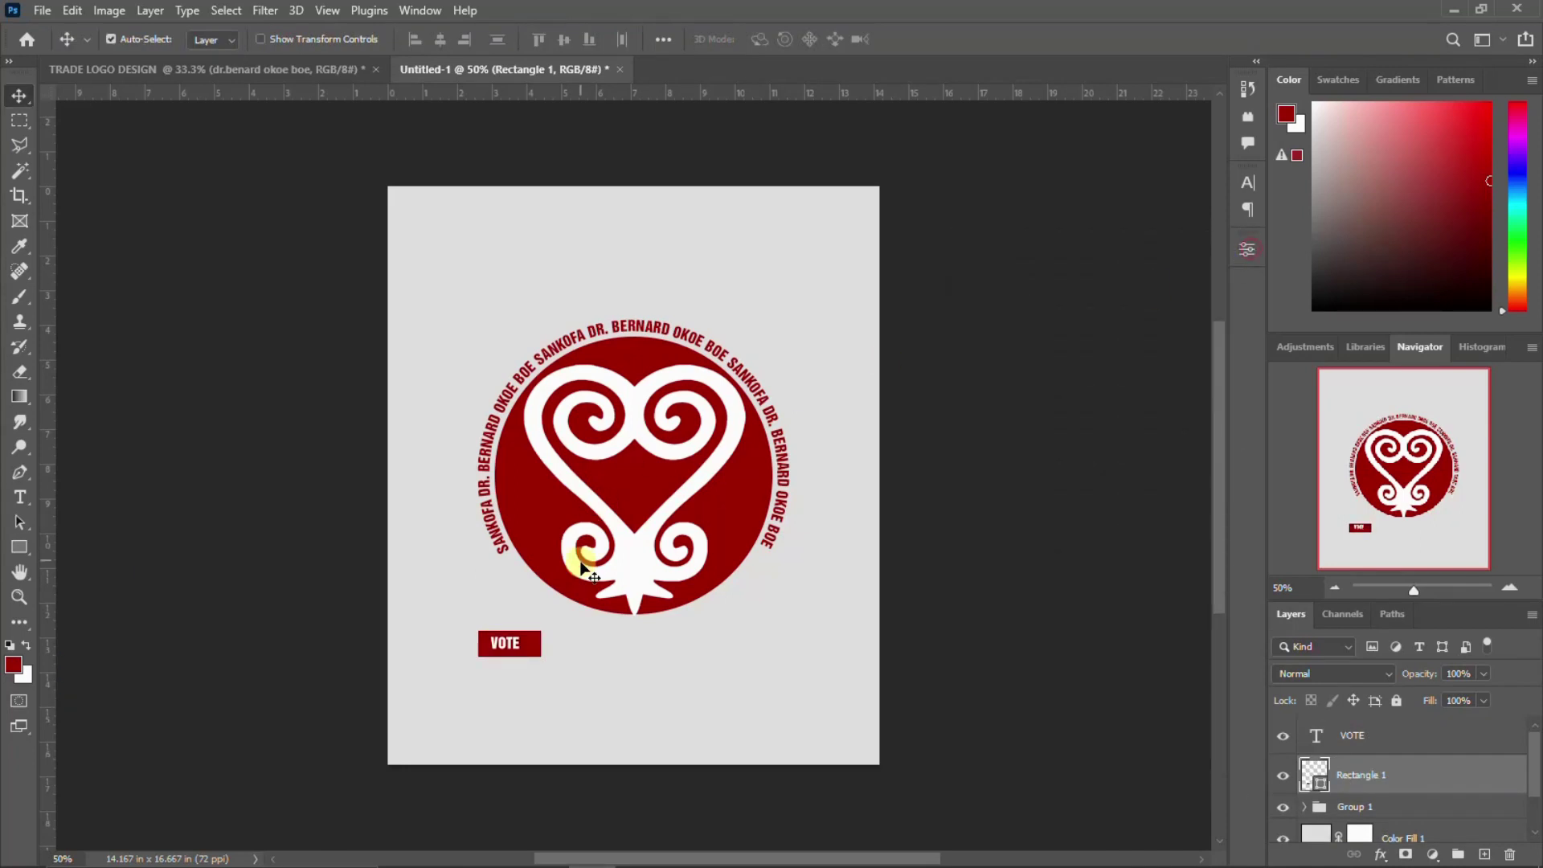
click(507, 639)
click(1244, 180)
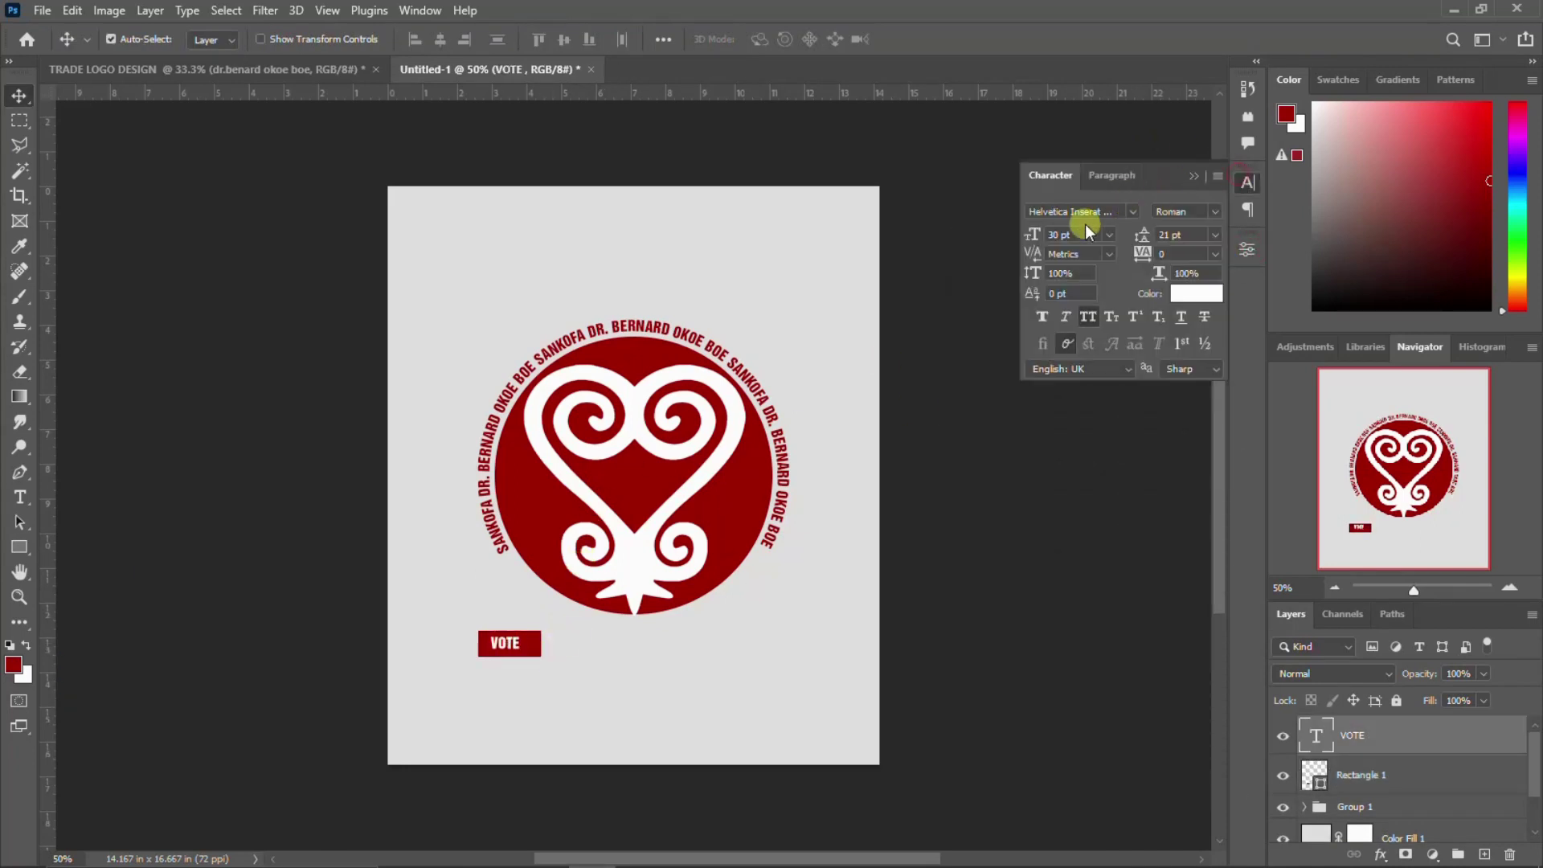
key(Return)
click(1248, 183)
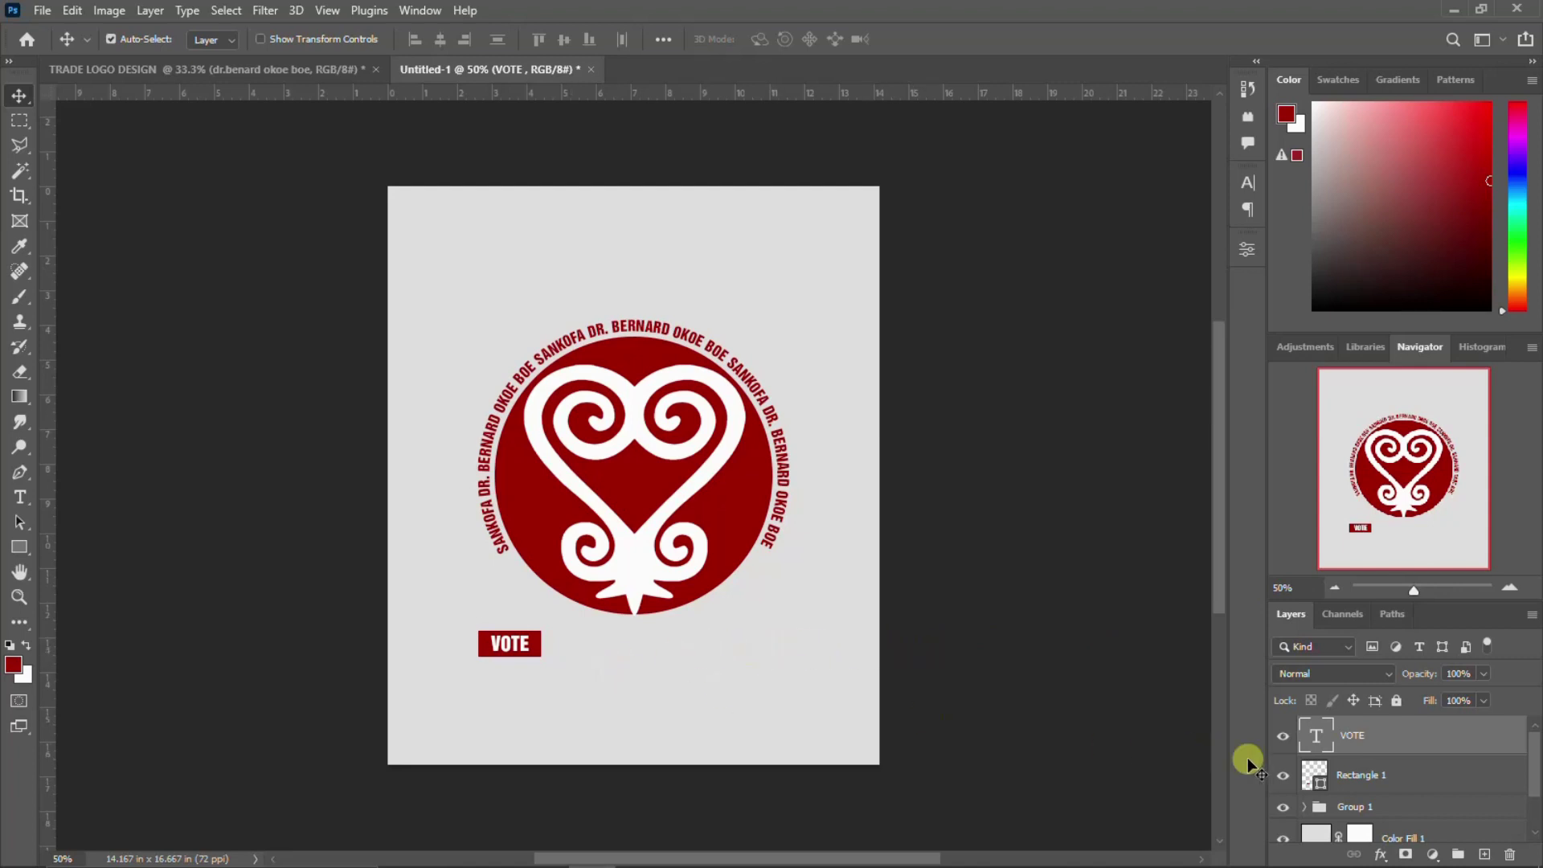
Move the red VOTE badge up and left toward the circle's lower left.
click(1357, 777)
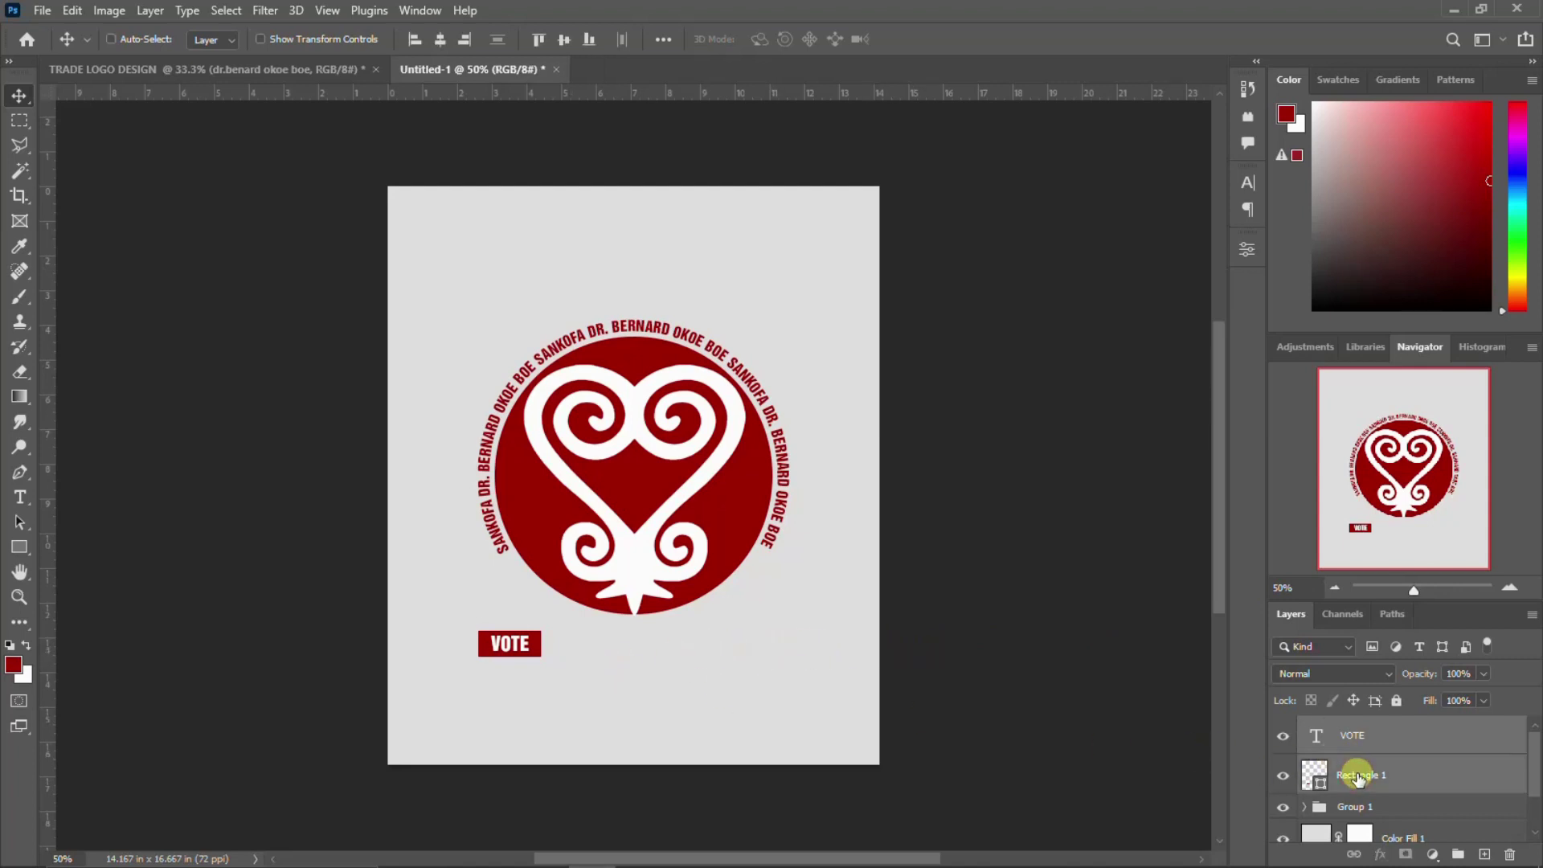
key(ctrl+t)
drag(521, 645, 486, 628)
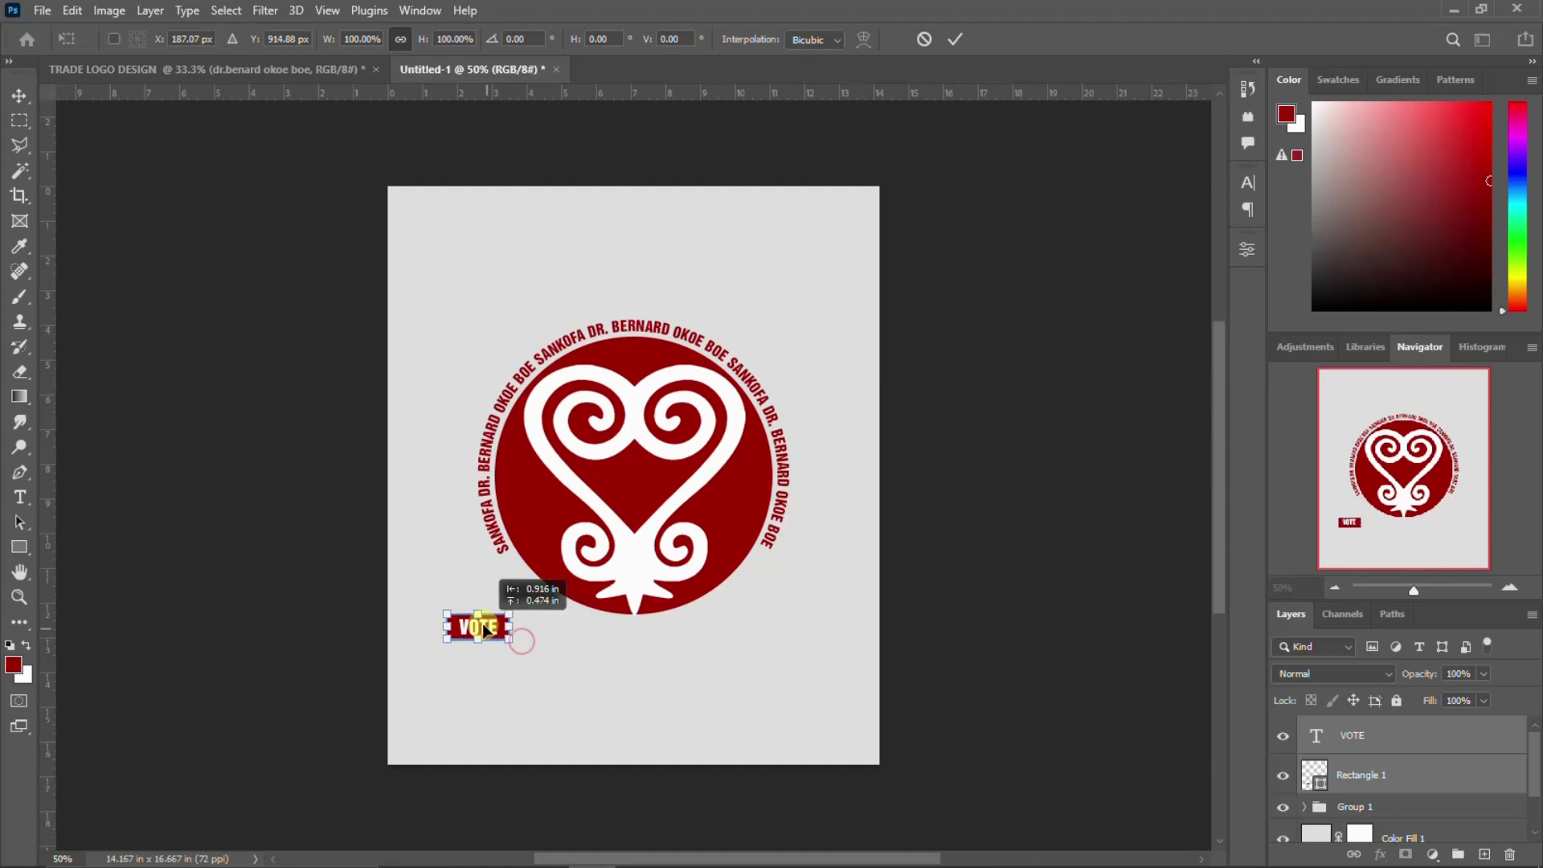
double_click(489, 606)
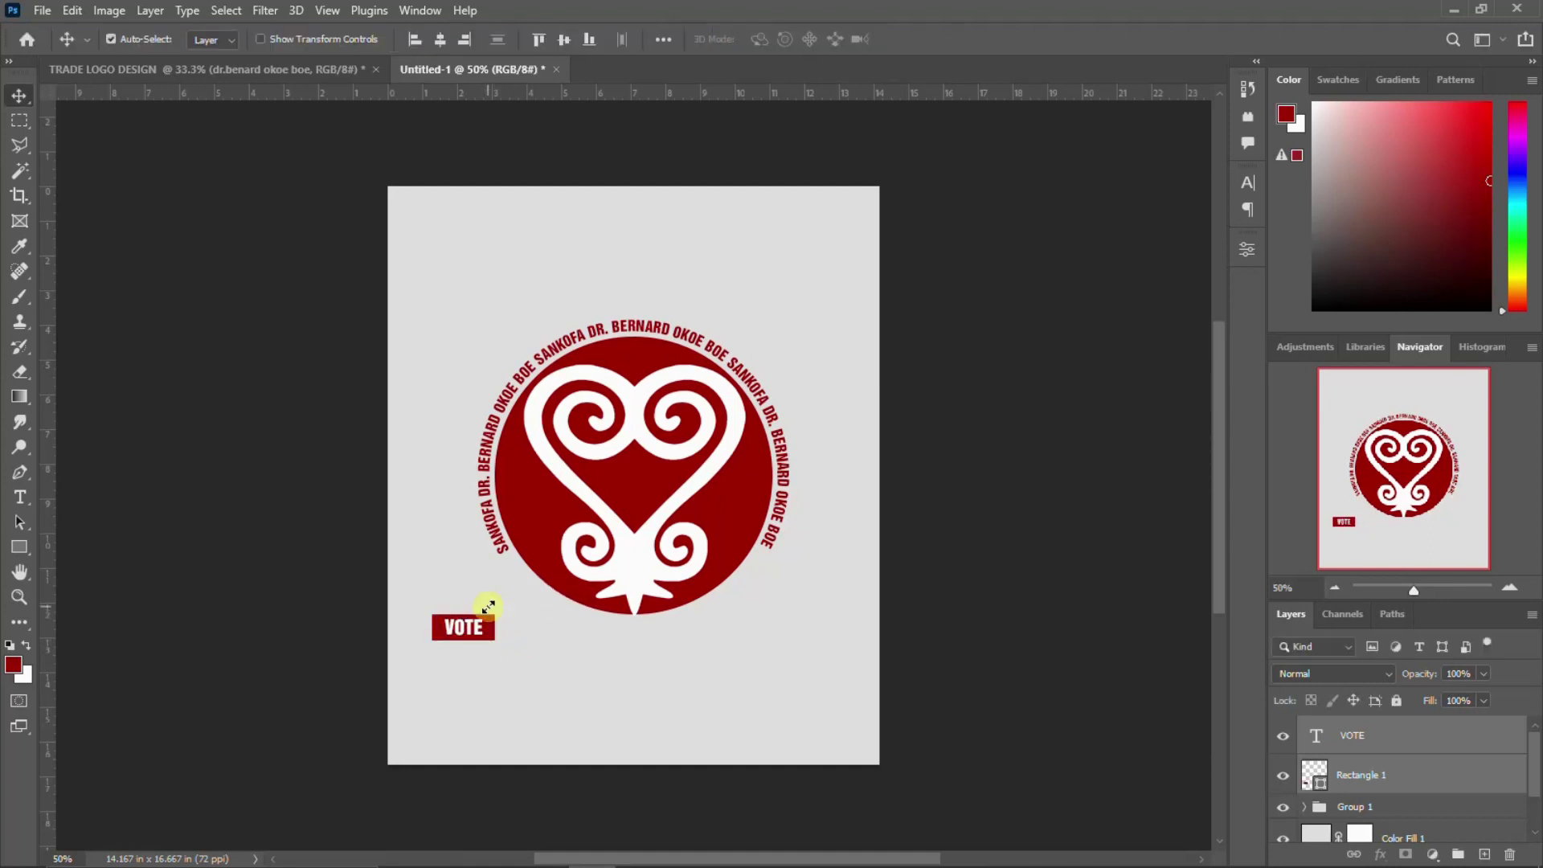
click(1402, 731)
Start a text layer below the VOTE badge and copy the candidate's name line from the notes.
key(t)
click(530, 660)
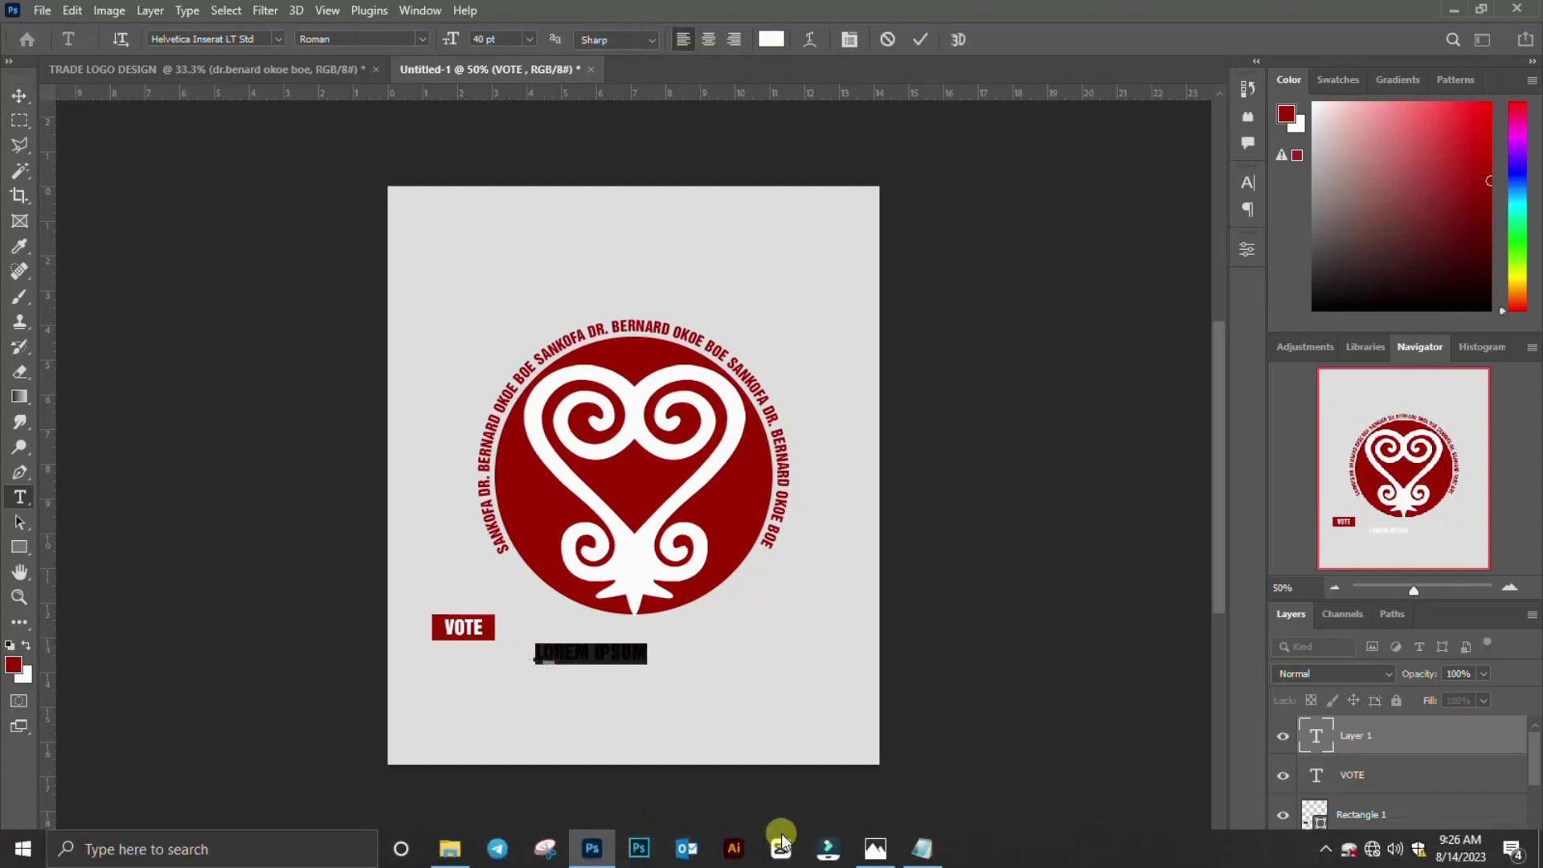
click(919, 846)
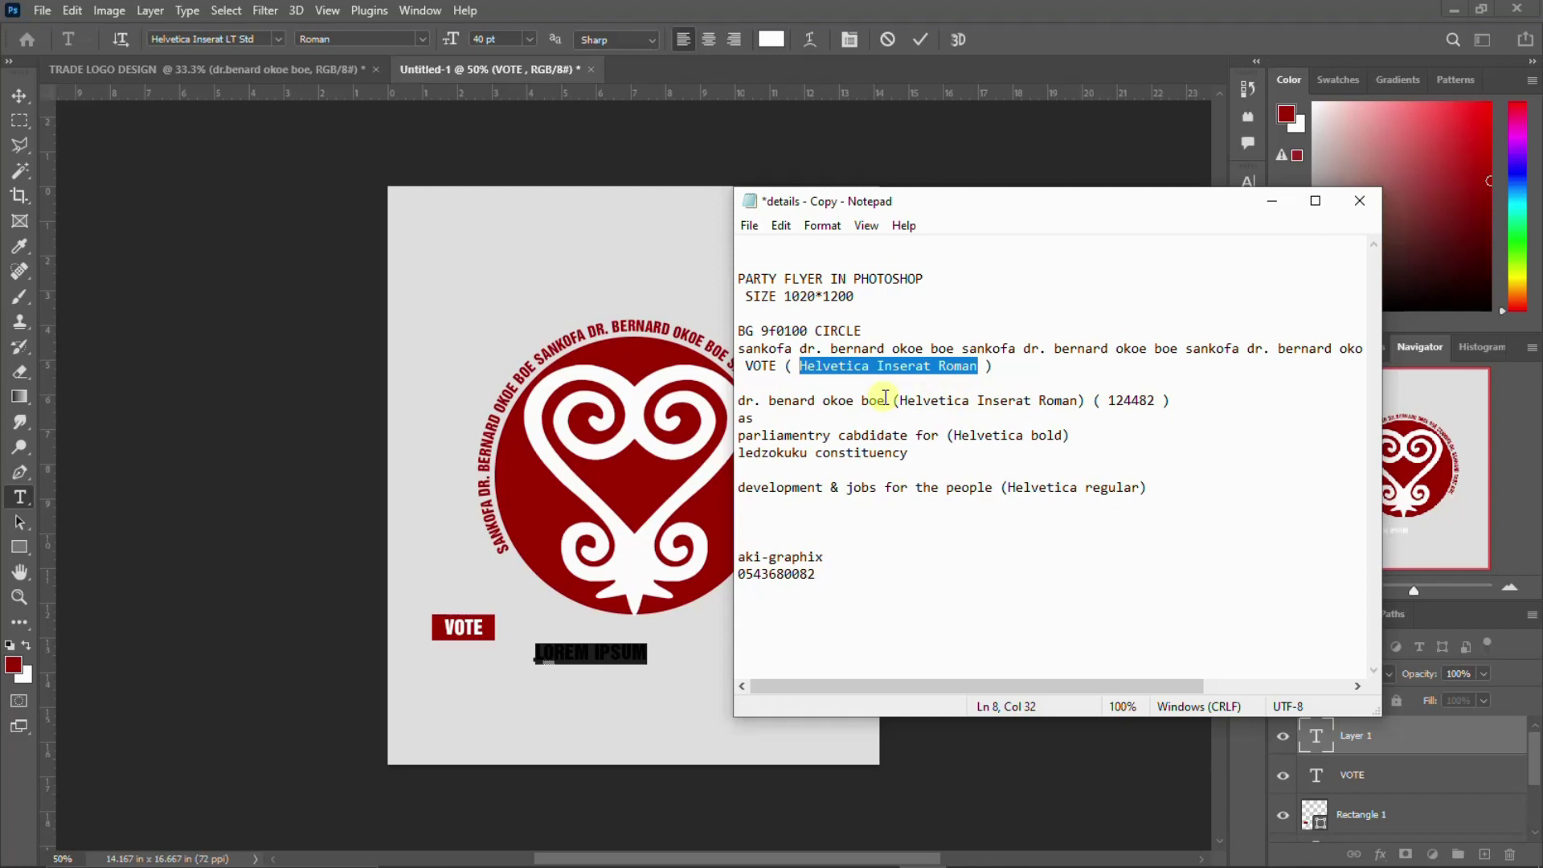
drag(885, 399, 711, 409)
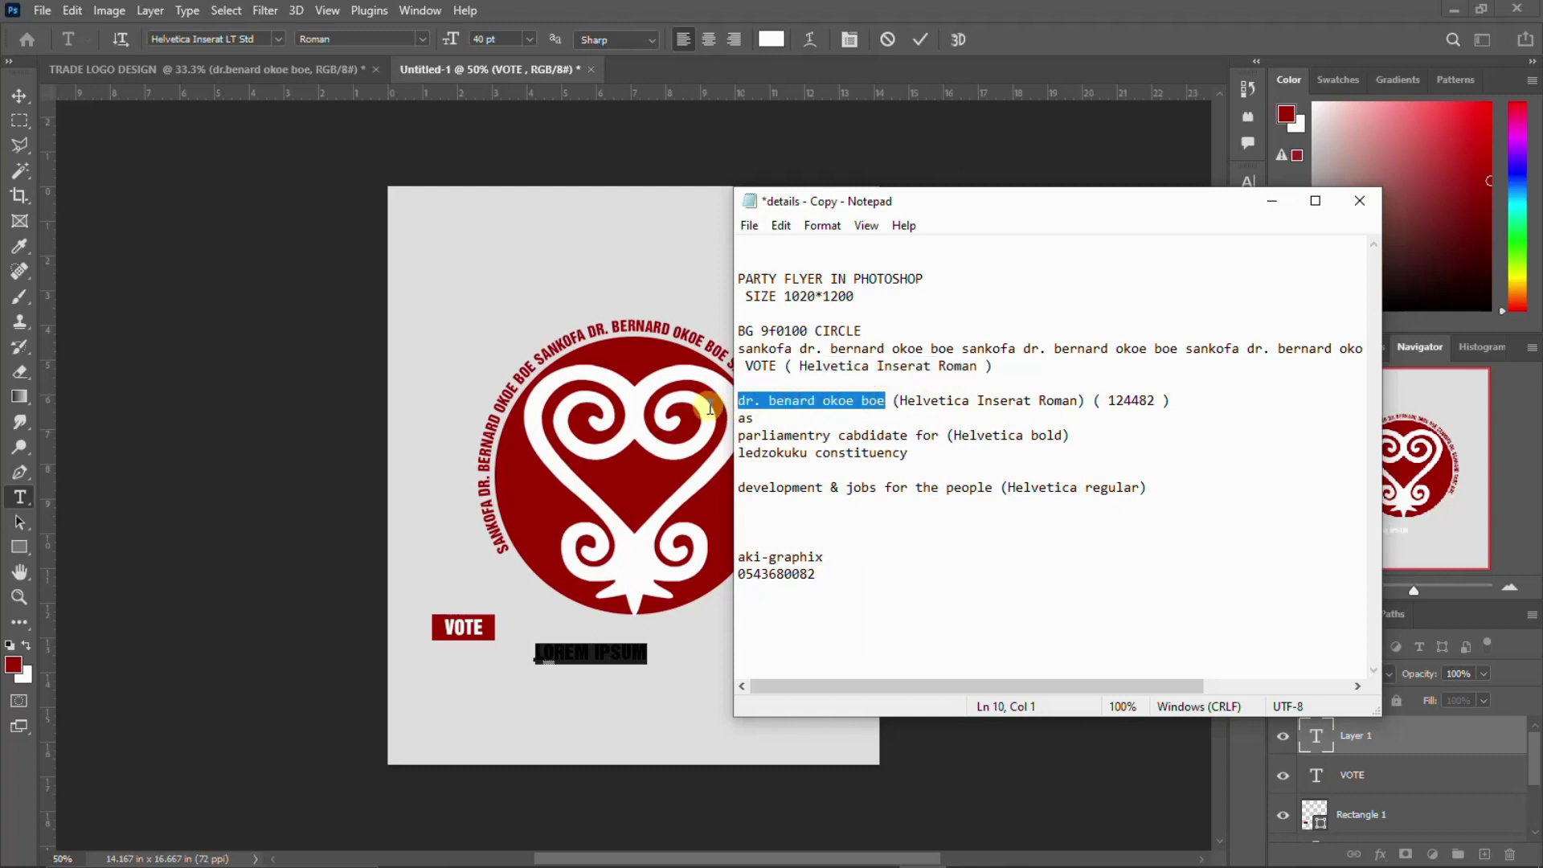
mouse_move(907, 861)
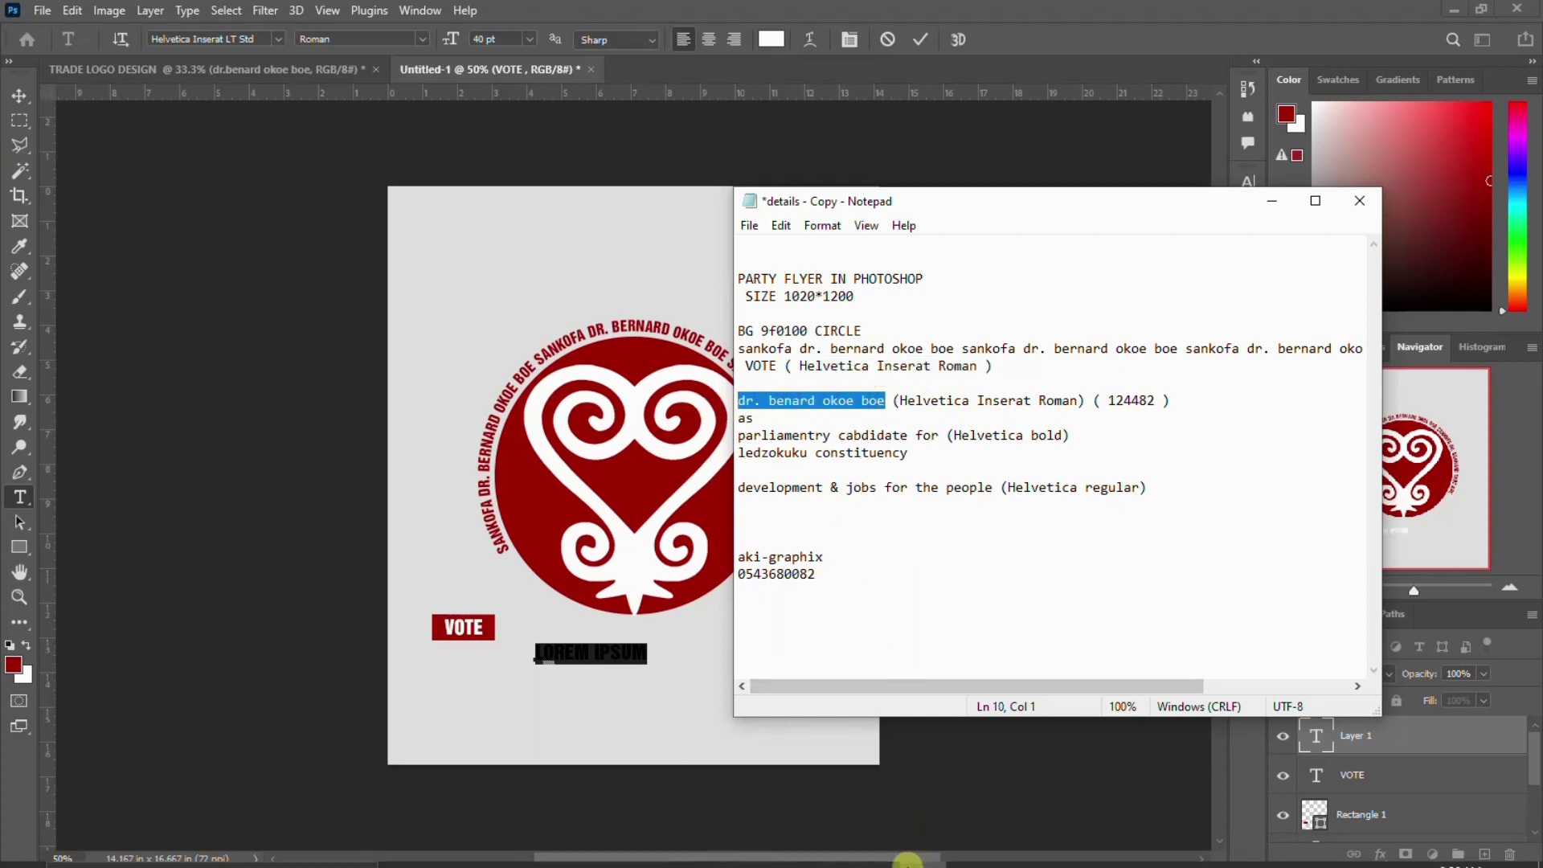
click(586, 846)
Paste the candidate's name over the placeholder text and commit it.
text(dr. benard okoe boe)
key(ctrl+Return)
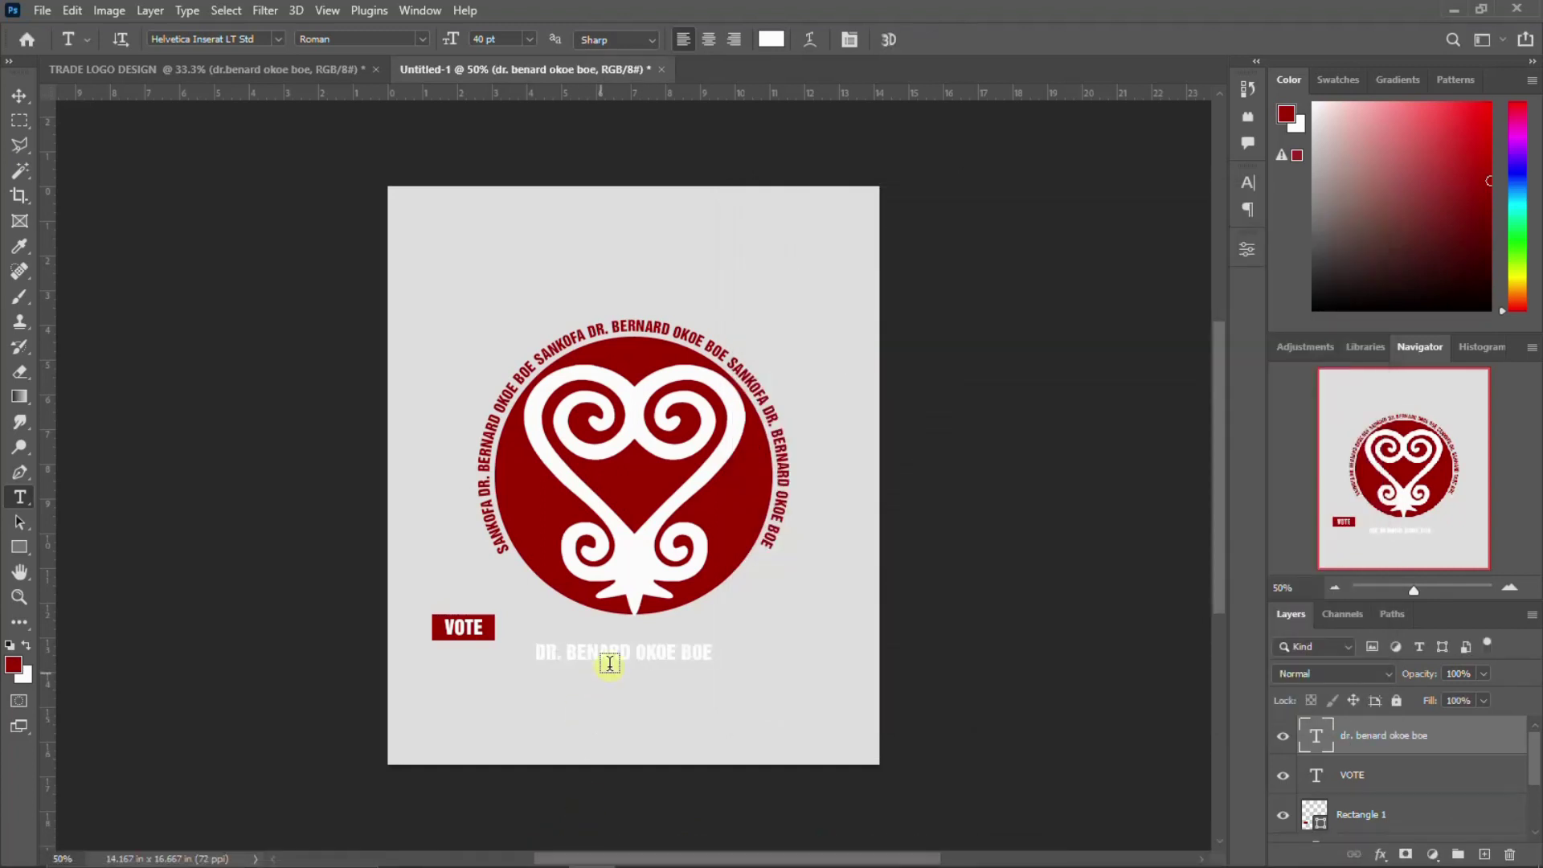
click(1248, 187)
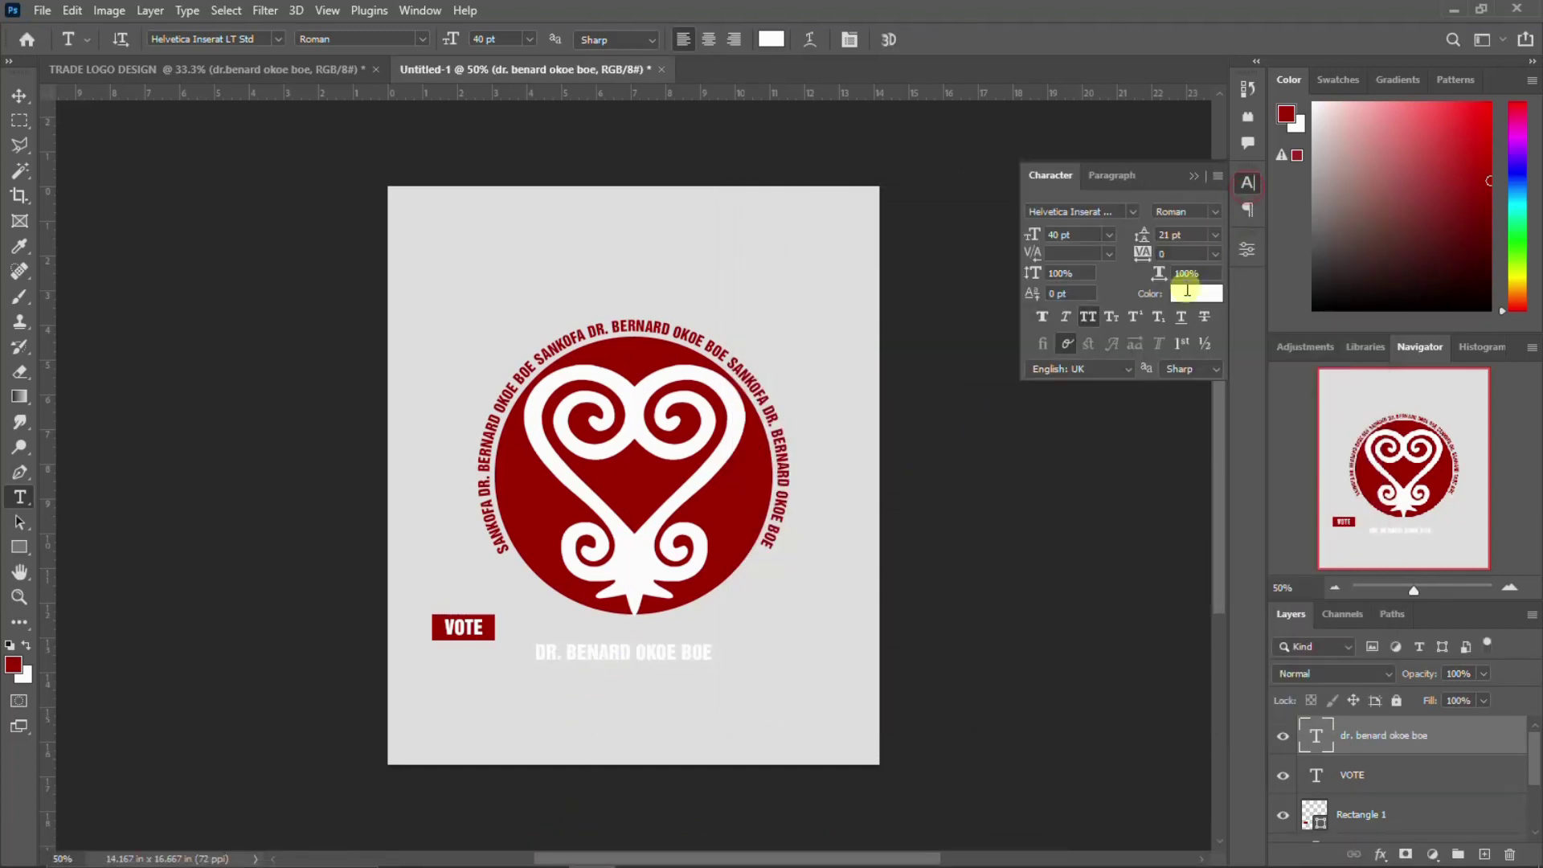
click(1249, 188)
mouse_move(1029, 862)
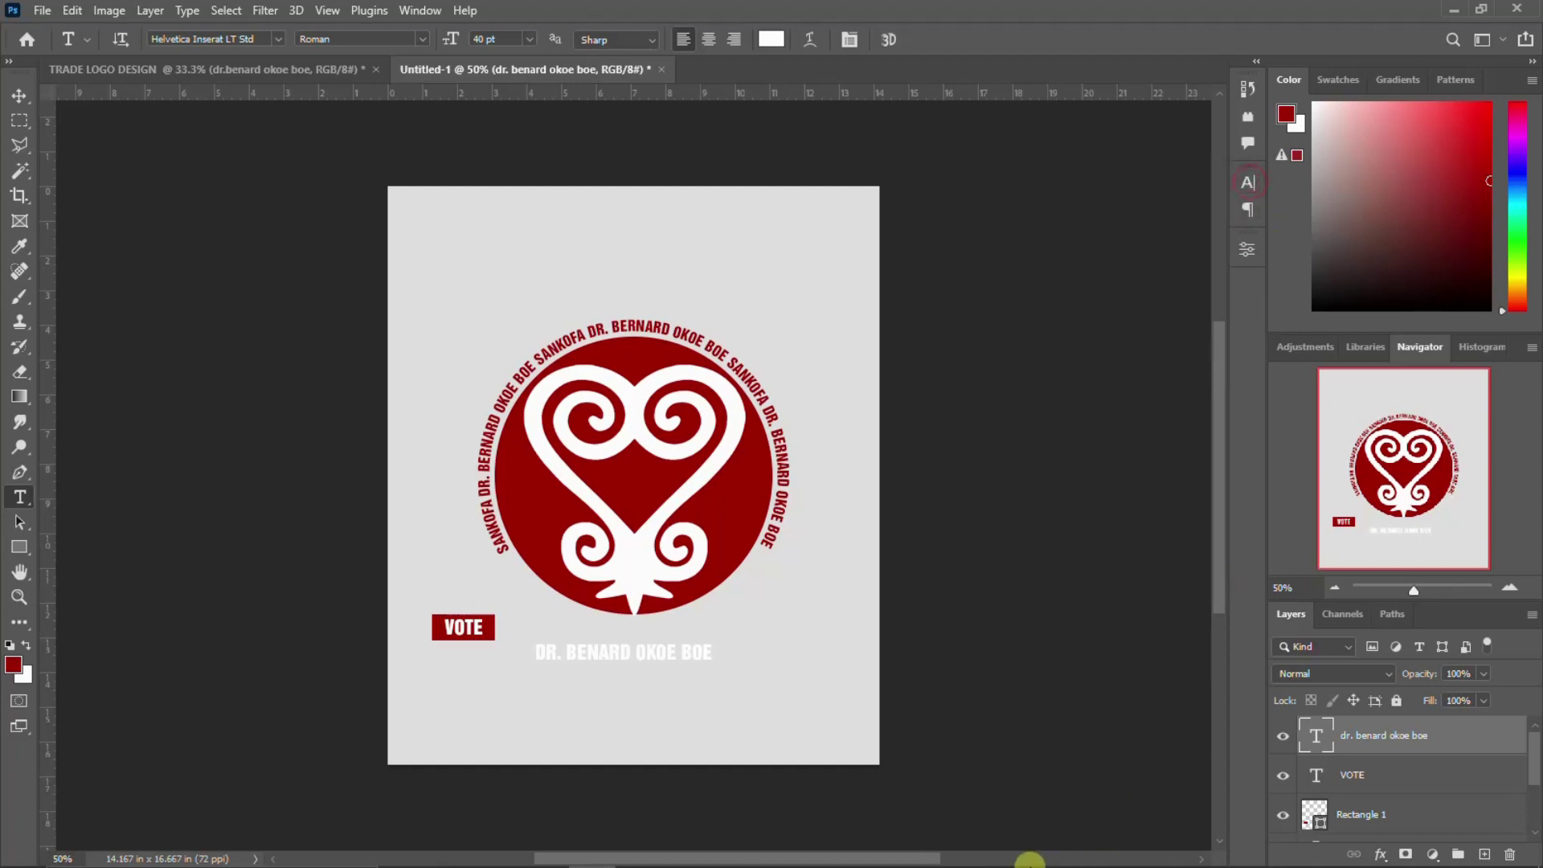
Colour the name text #124482 using the code copied from the notes.
click(923, 851)
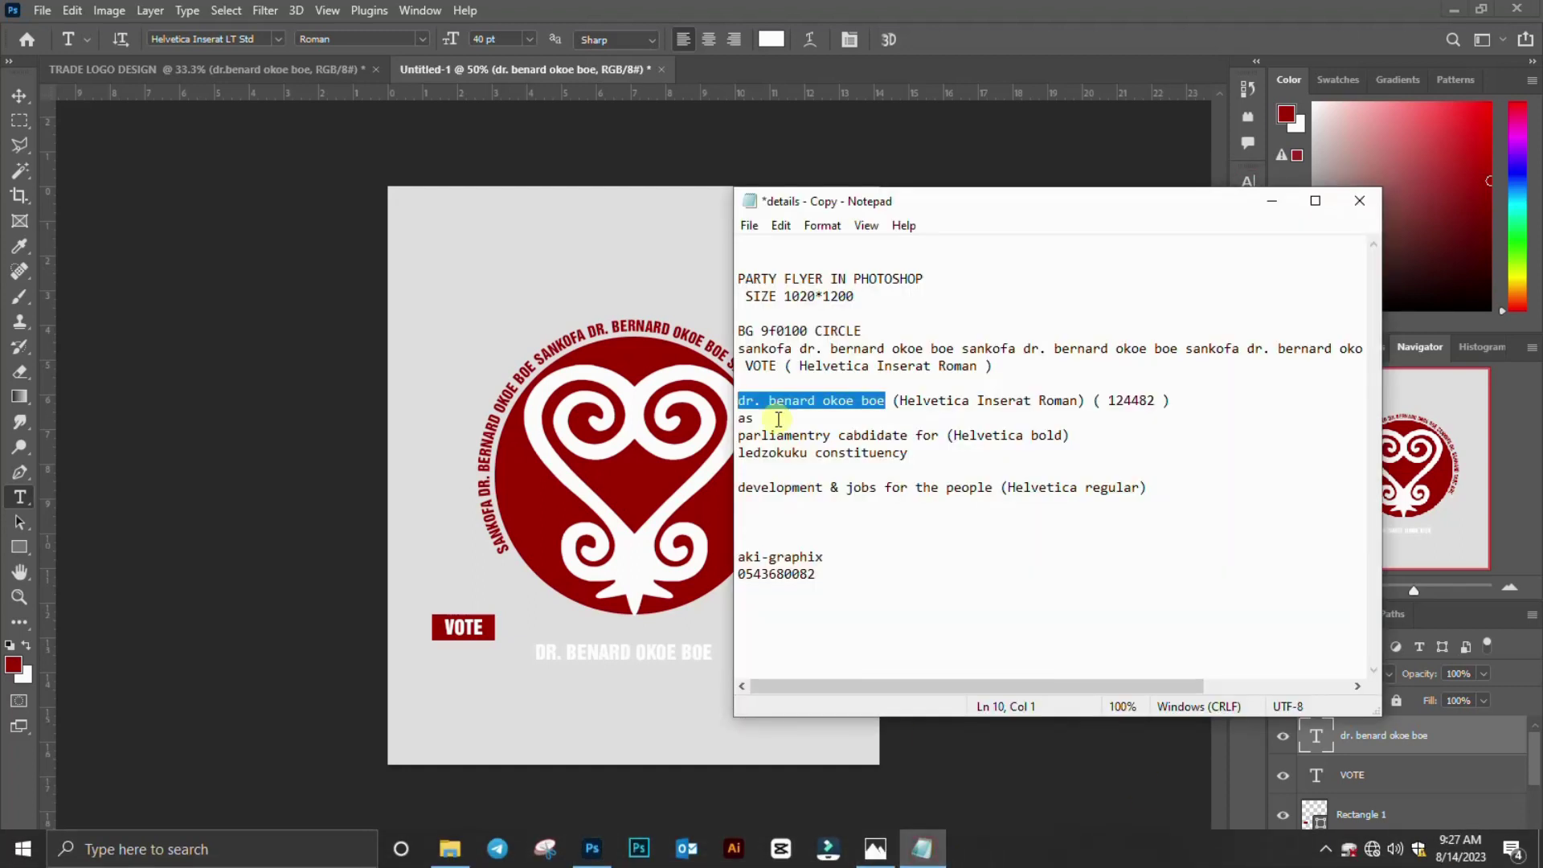
double_click(1126, 399)
key(ctrl+c)
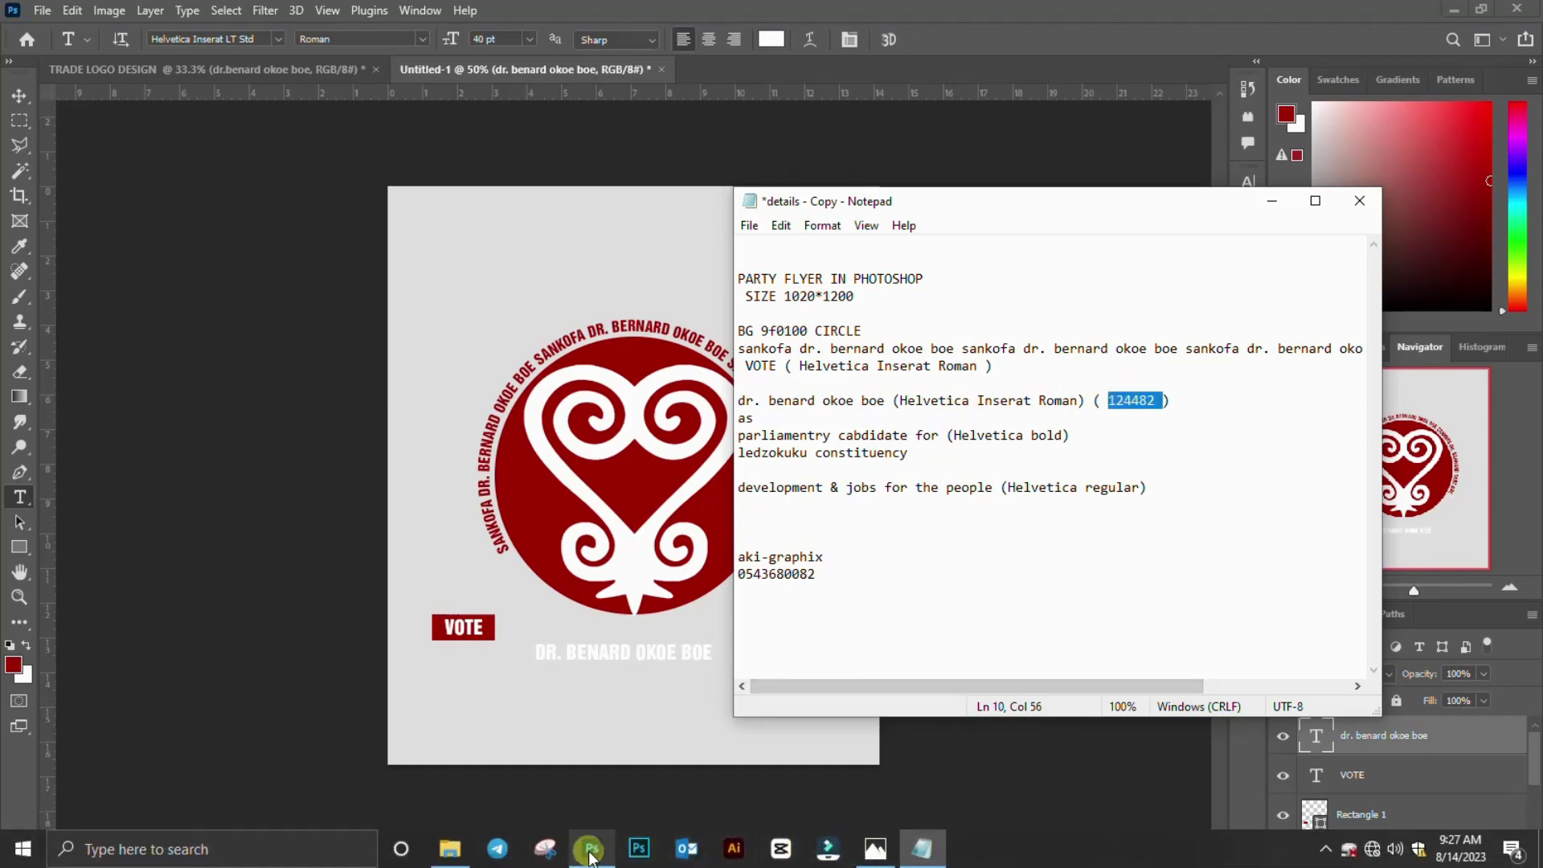
click(590, 852)
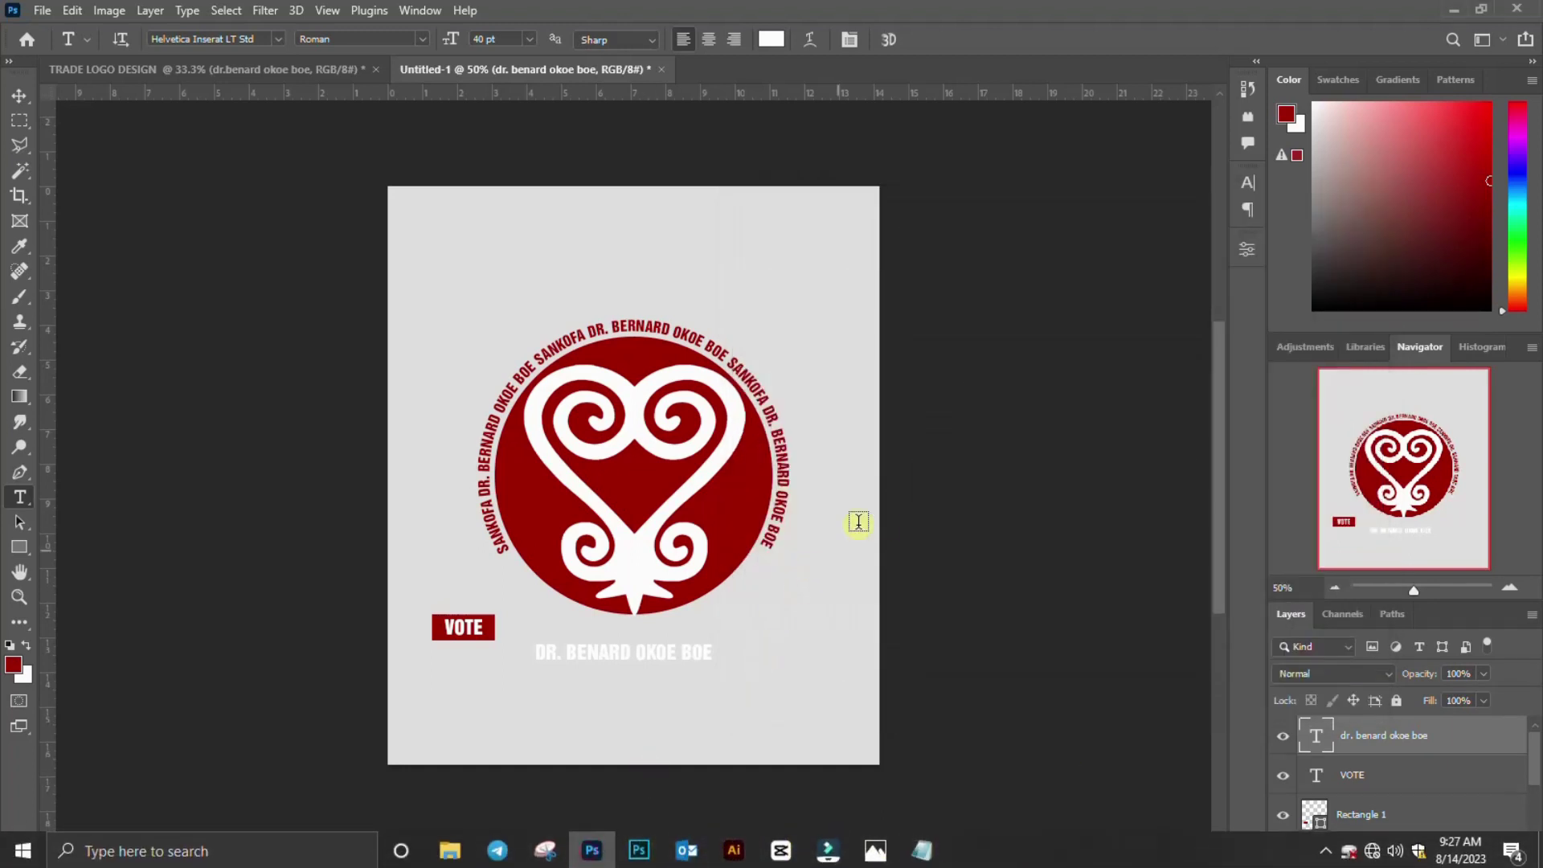
click(1256, 181)
click(1184, 295)
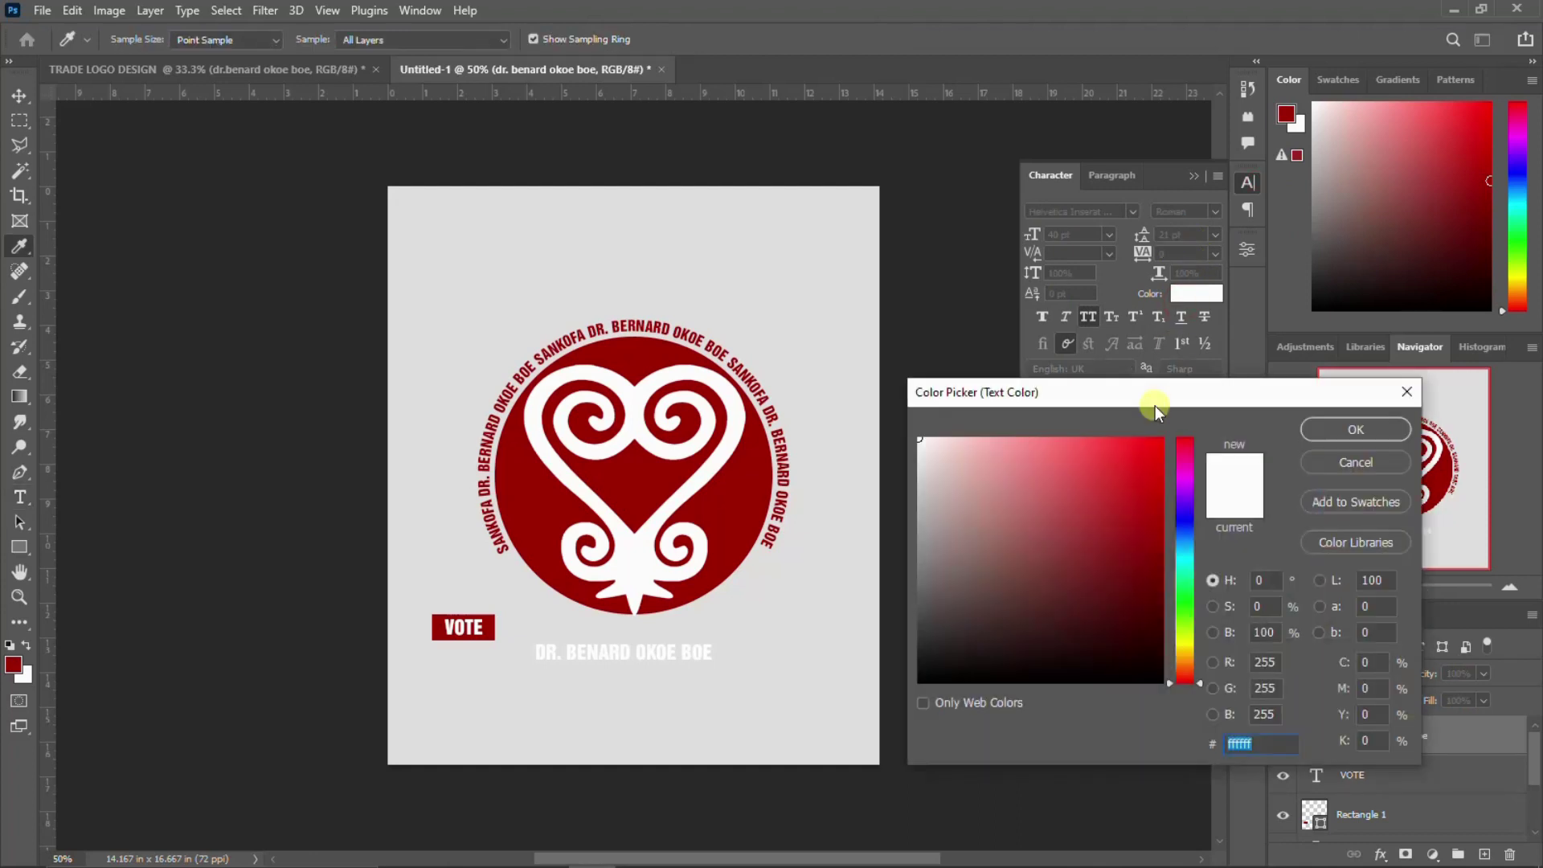
key(ctrl+v)
click(1357, 430)
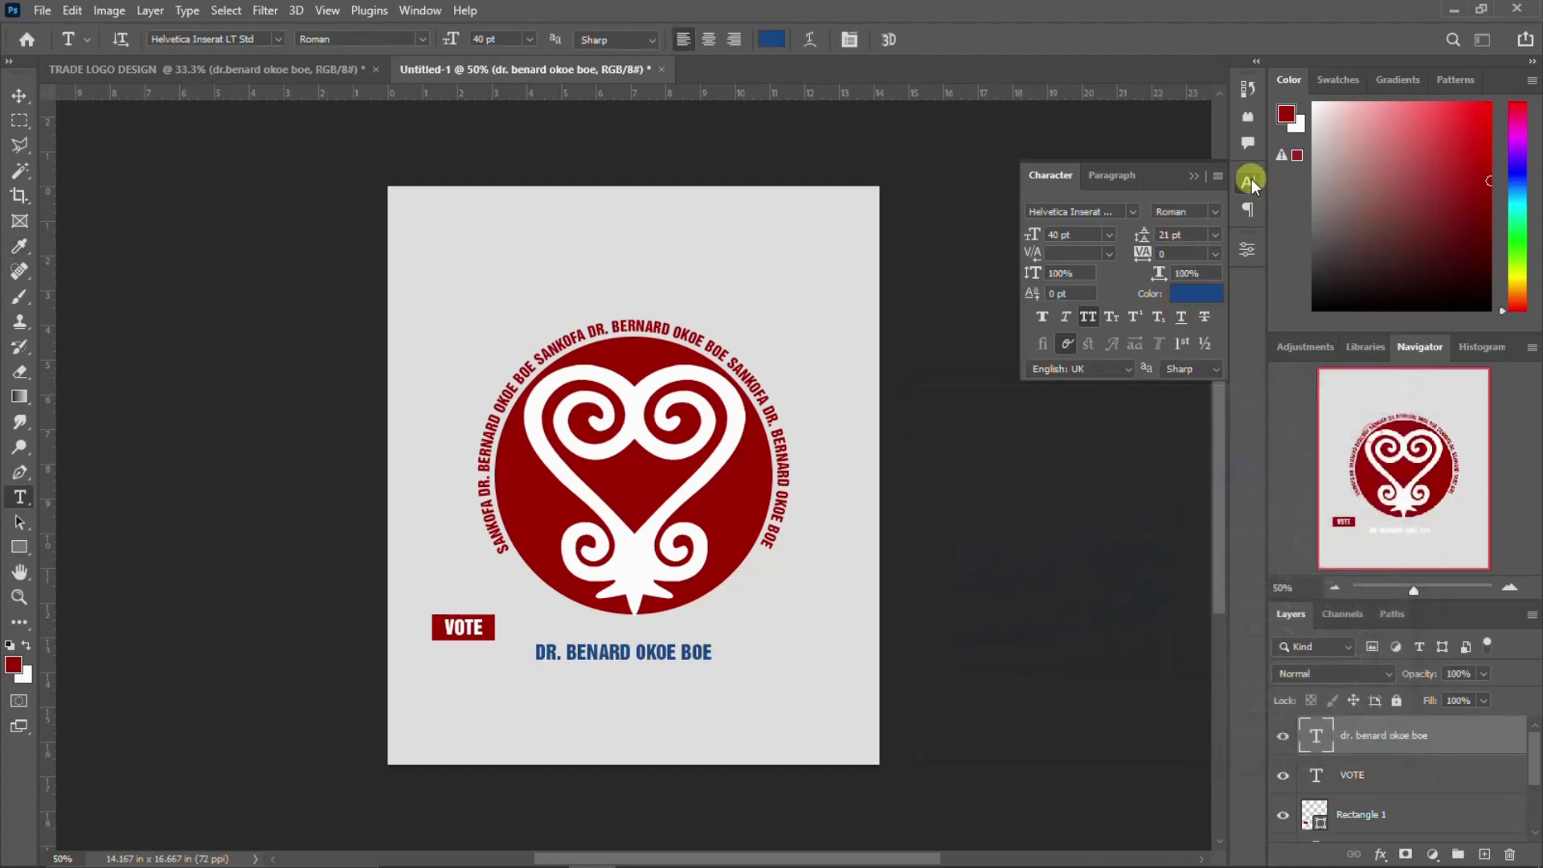
click(1249, 180)
Scale the name text up to about 174%.
key(ctrl+t)
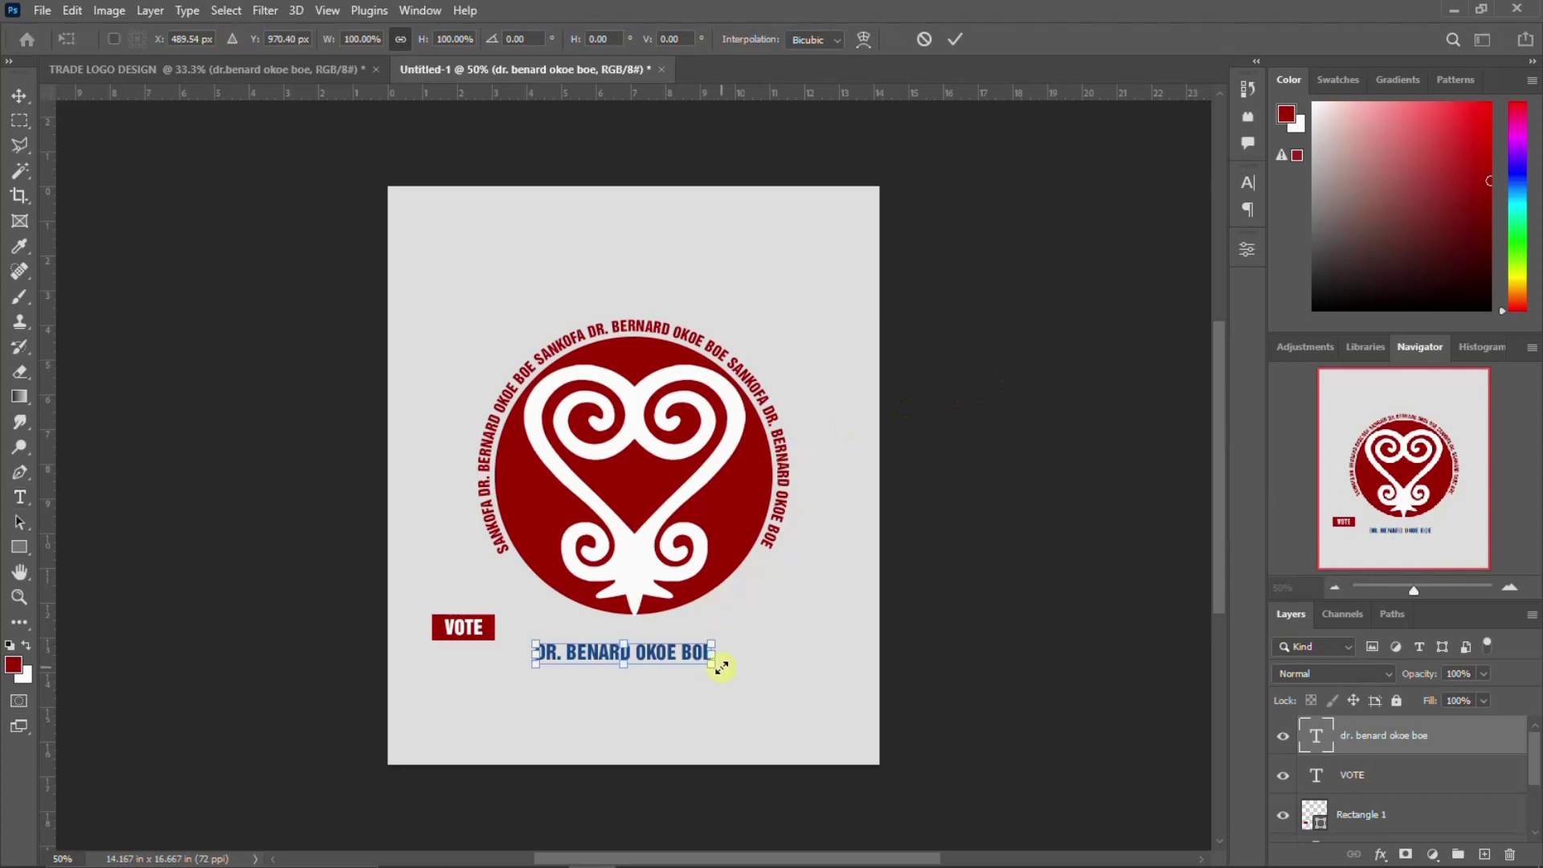
mouse_move(714, 666)
mouse_down()
mouse_move(776, 670)
mouse_move(741, 659)
mouse_up()
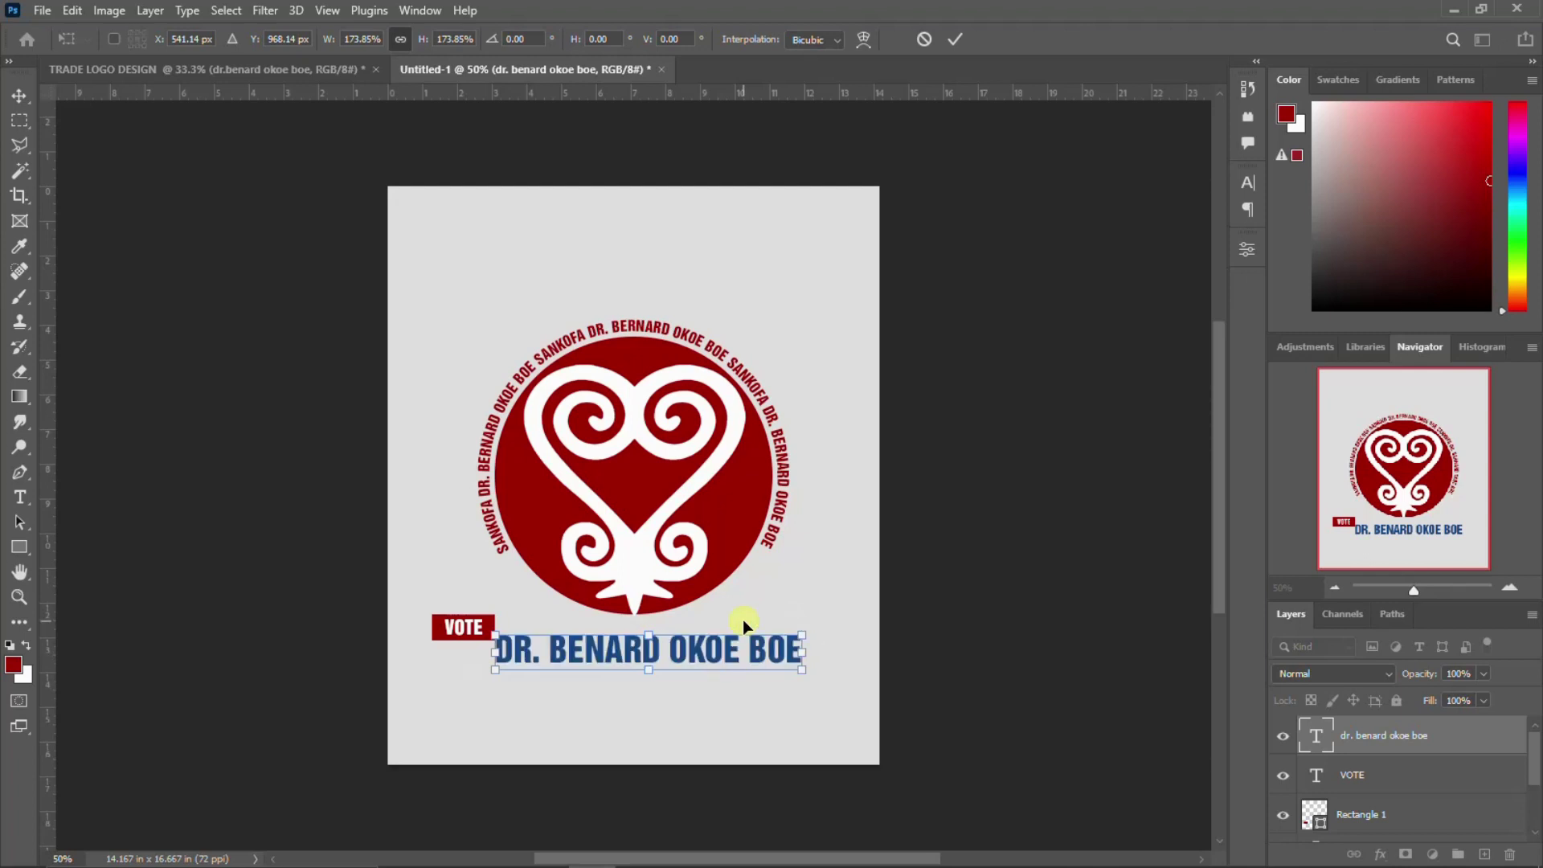
key(Return)
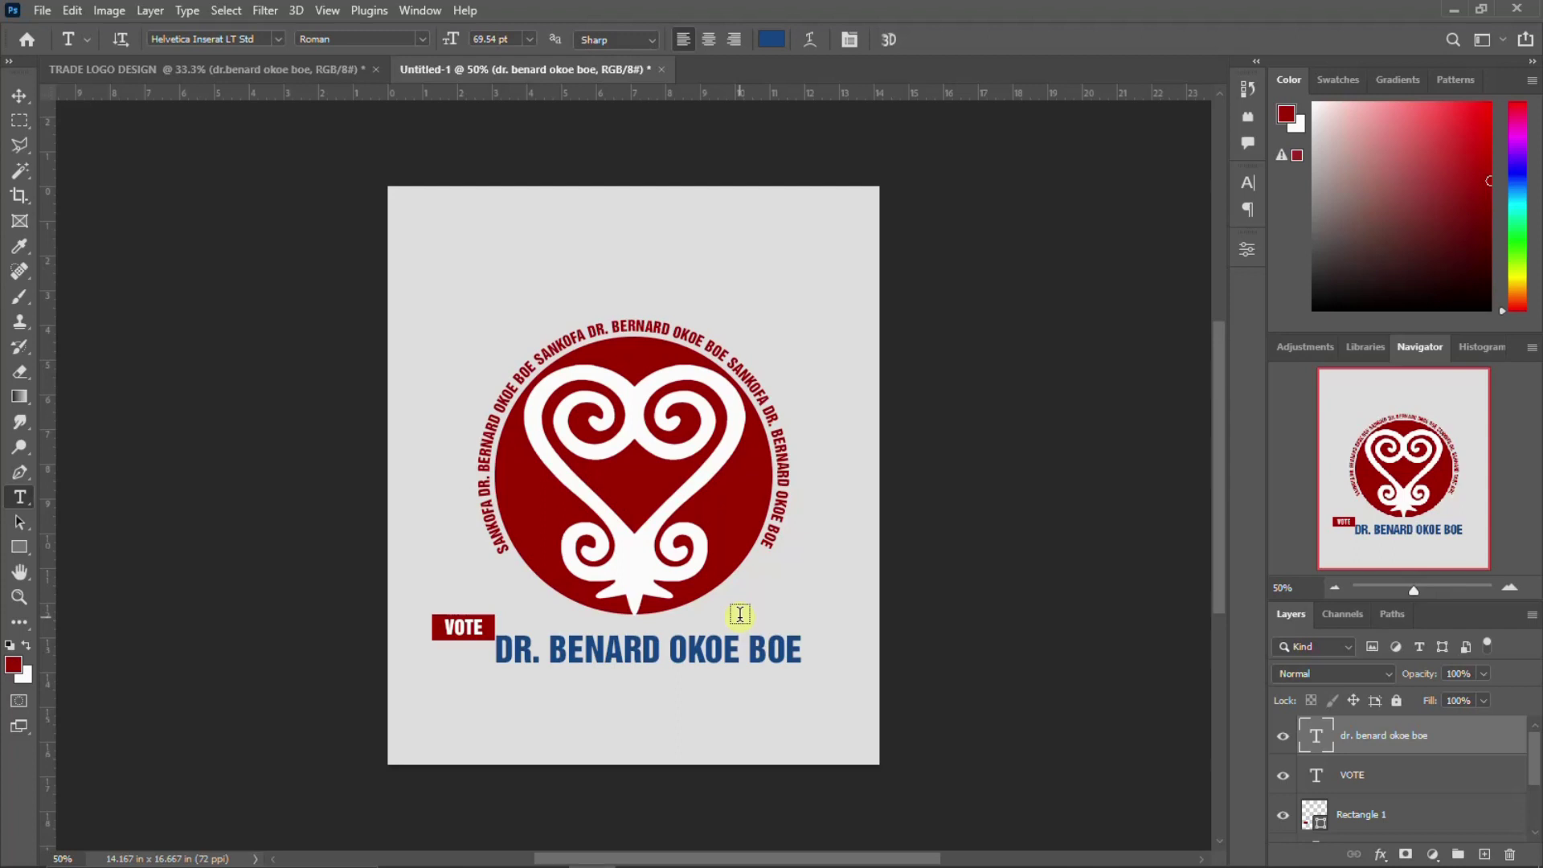
key(v)
key(ctrl+a)
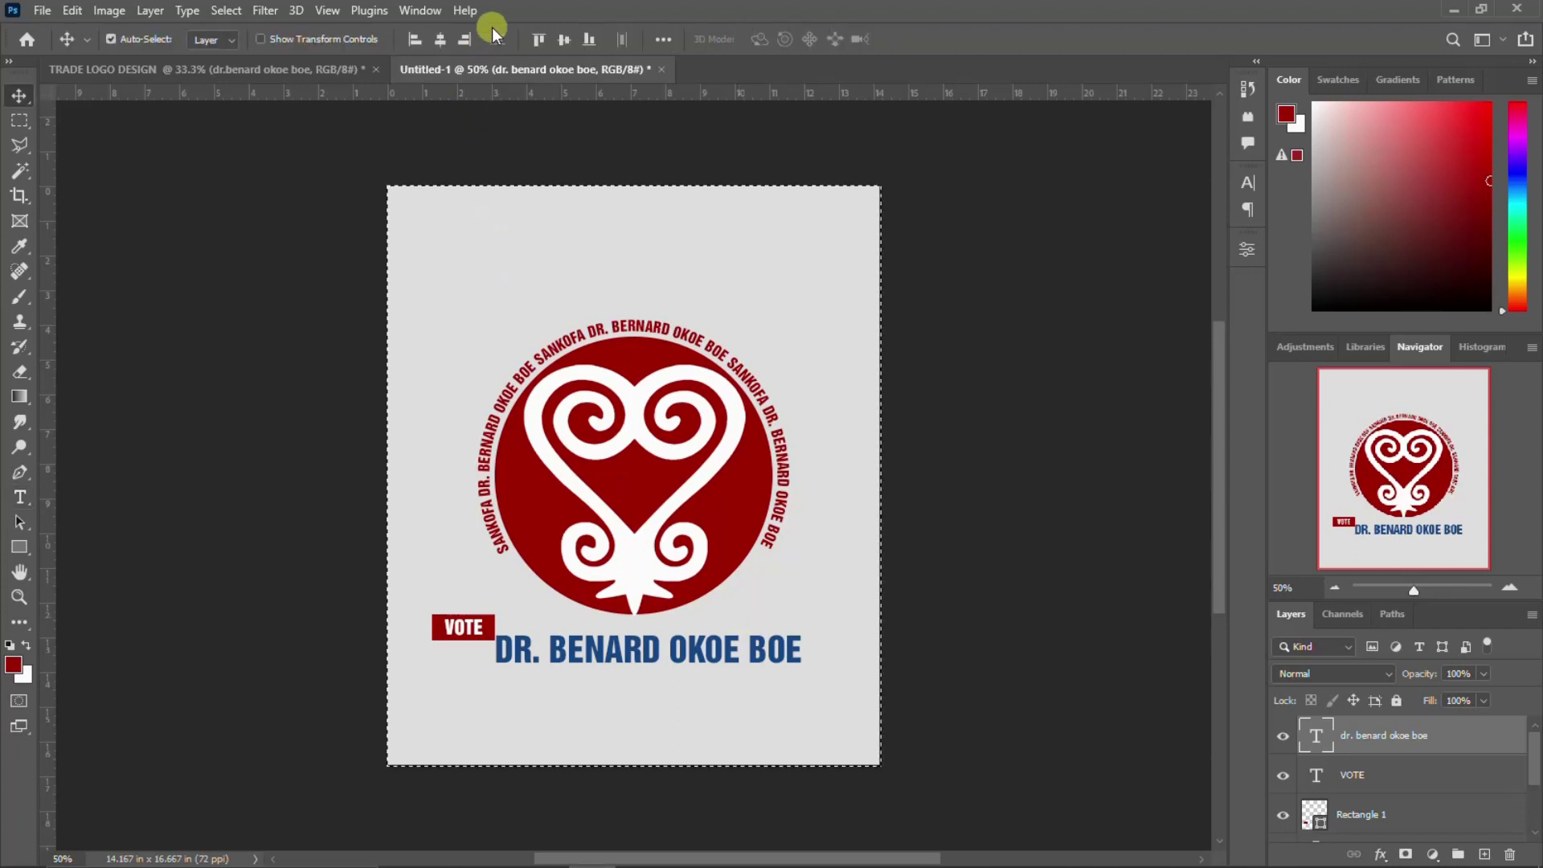
Centre the name horizontally and move the VOTE badge above the name's left end.
click(436, 39)
key(ctrl+d)
ctrl+click(483, 625)
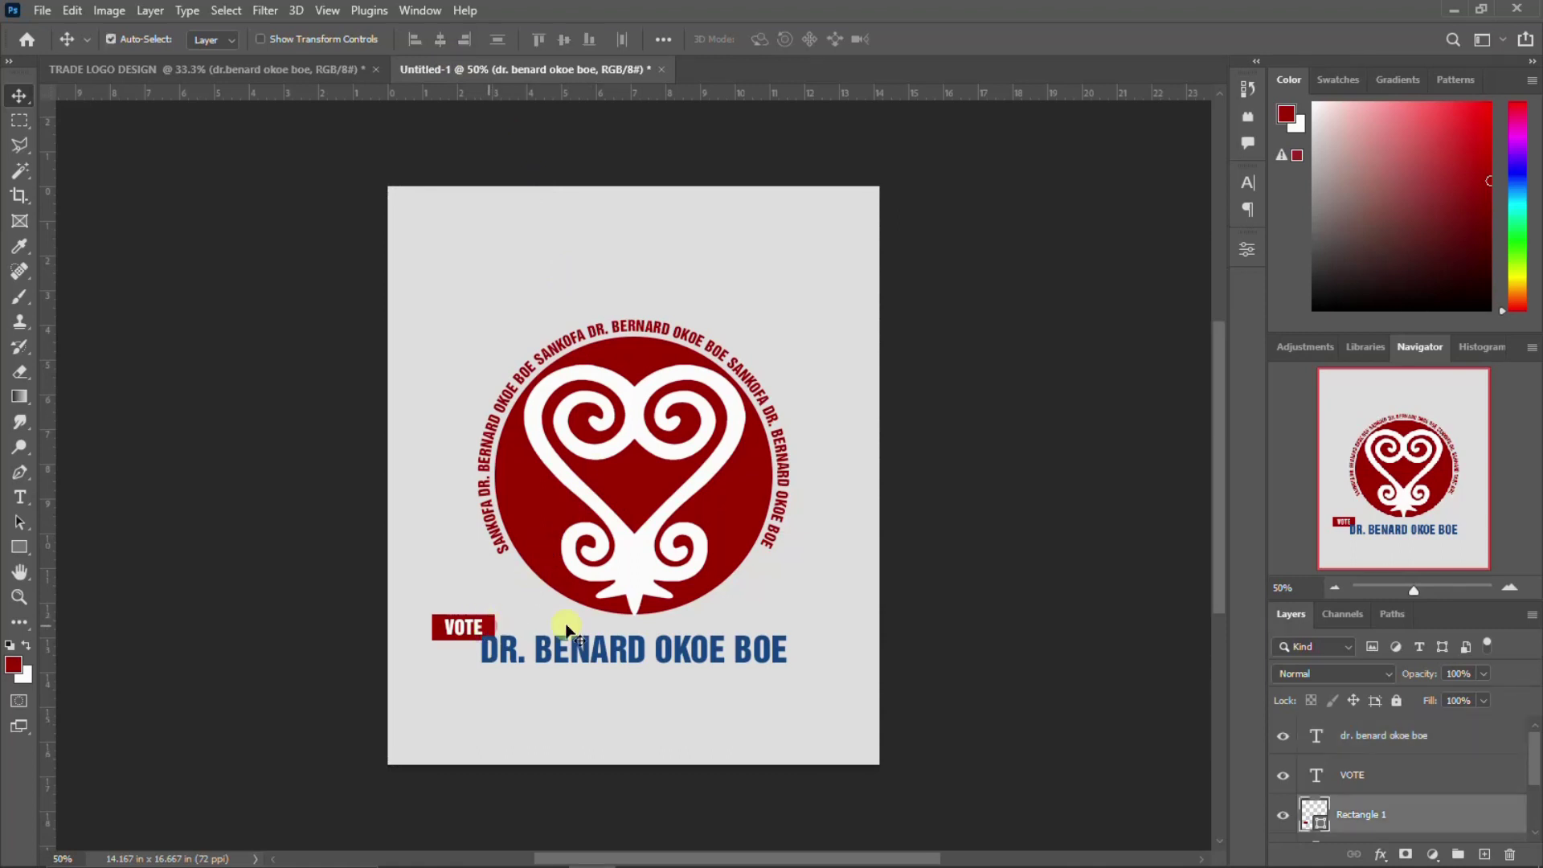
ctrl+click(1369, 774)
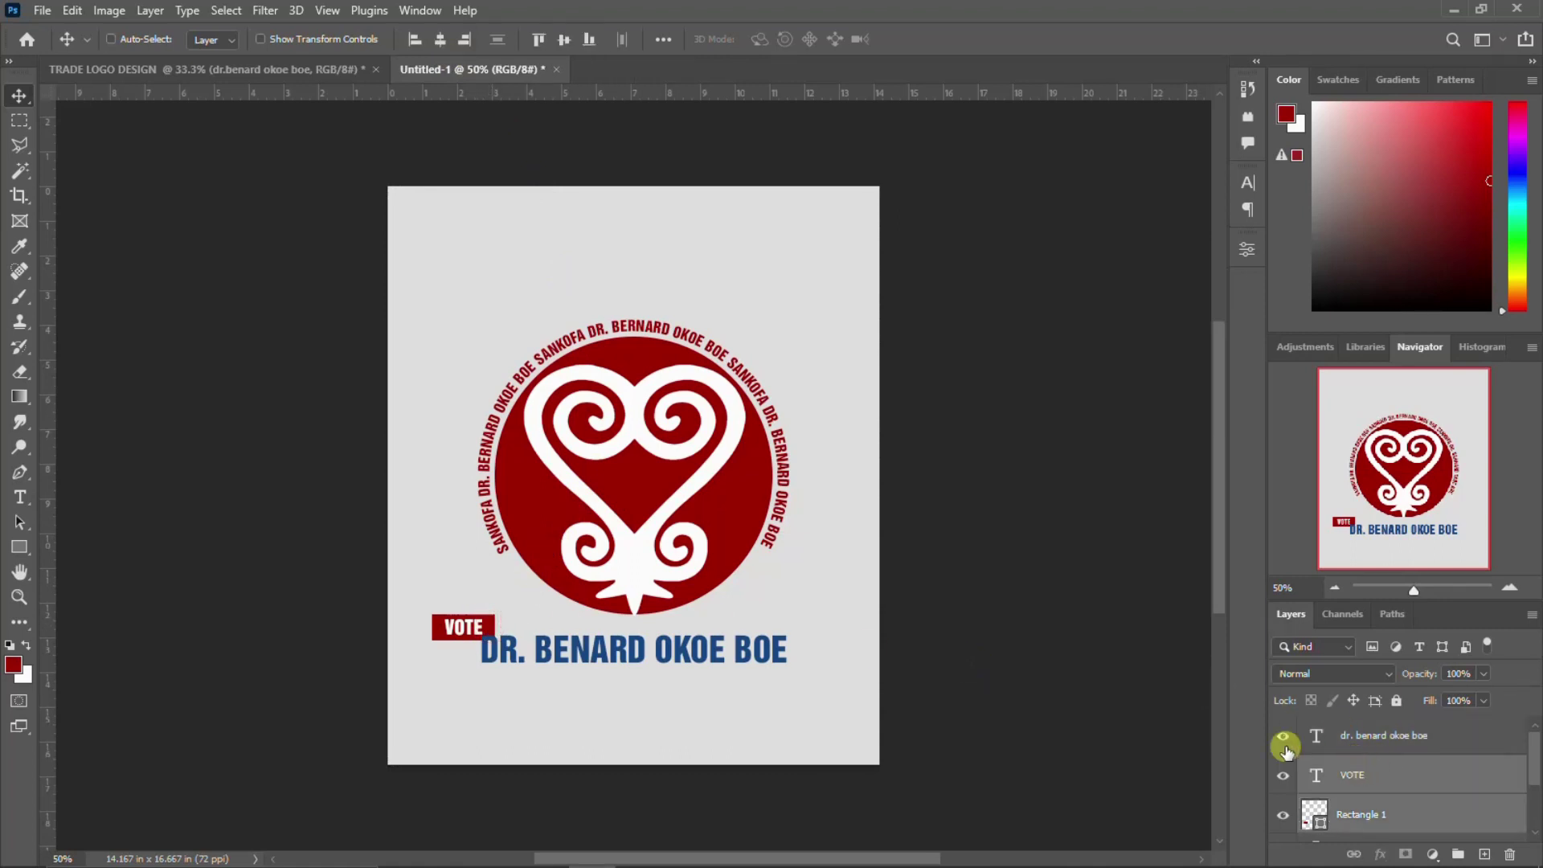
key(ctrl+t)
drag(472, 635, 535, 617)
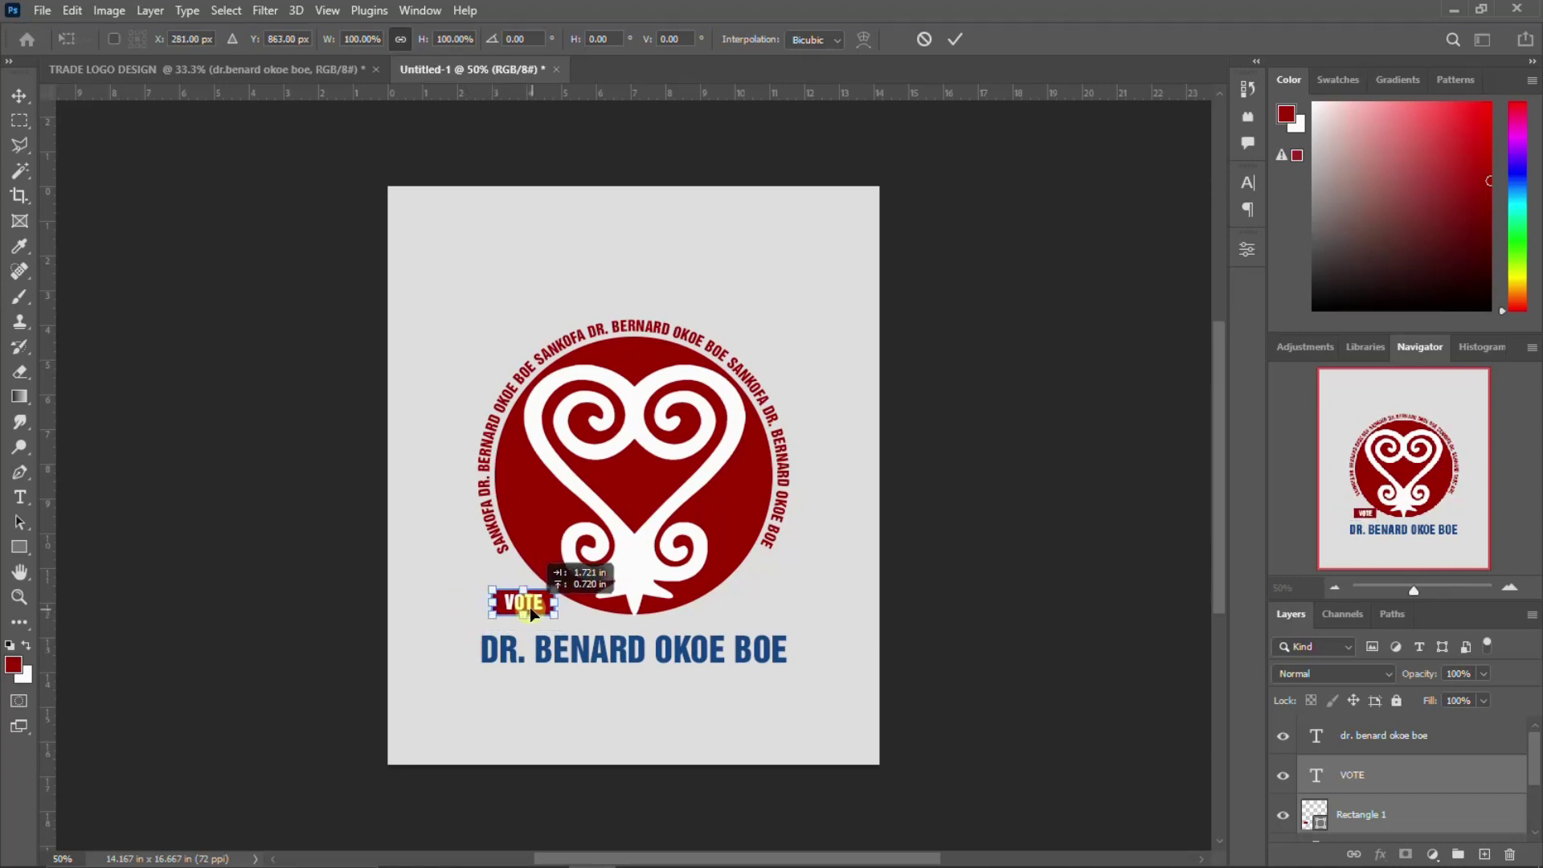
click(602, 601)
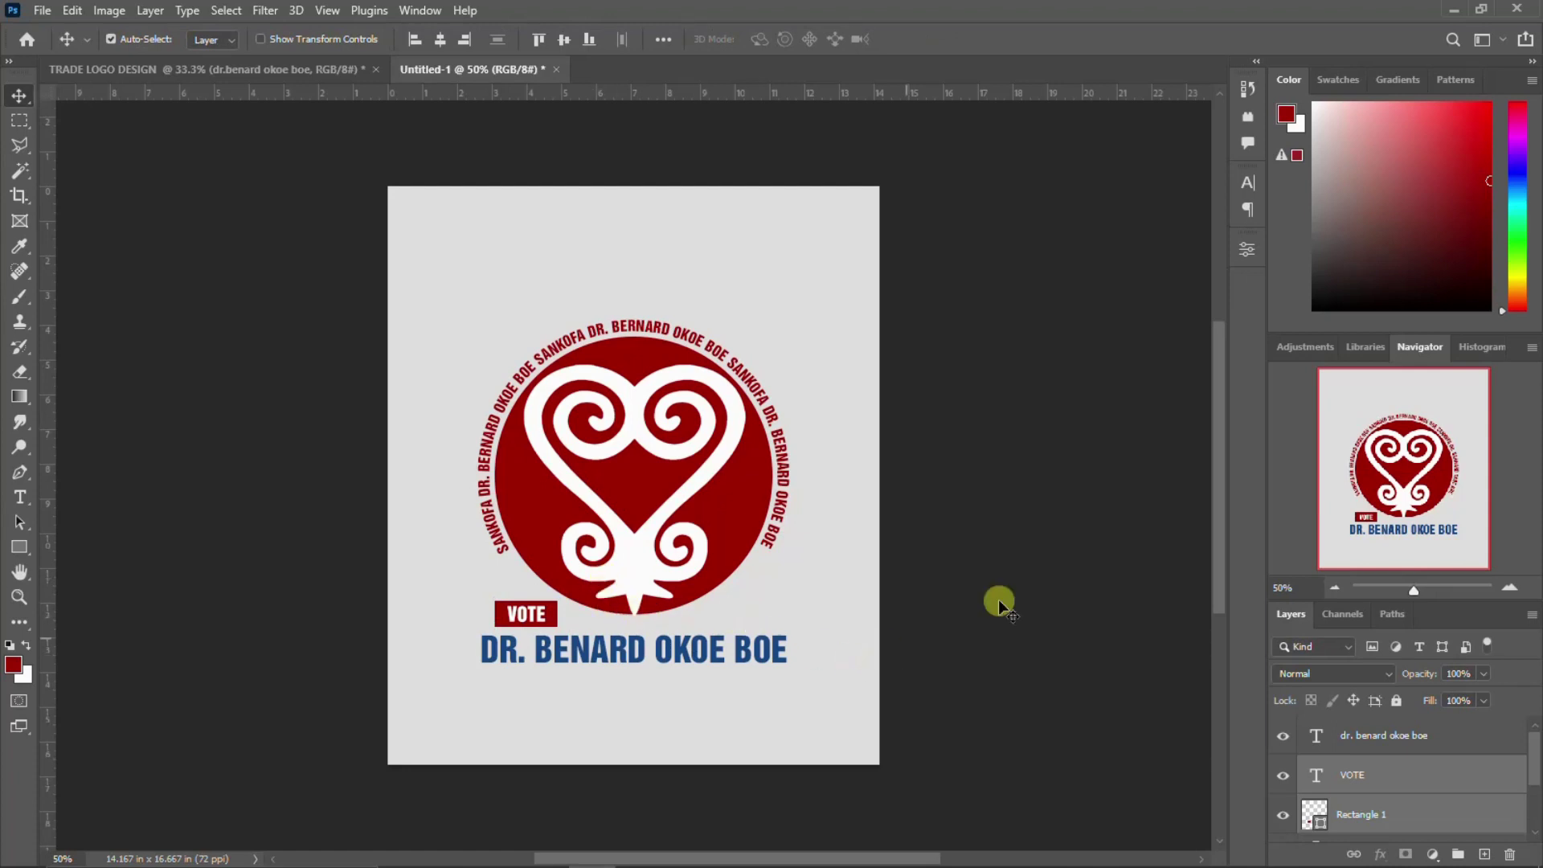
Nudge the name slightly lower and the VOTE badge down a touch.
click(751, 652)
key(shift+Down)
key(shift+Down)
key(shift+Down)
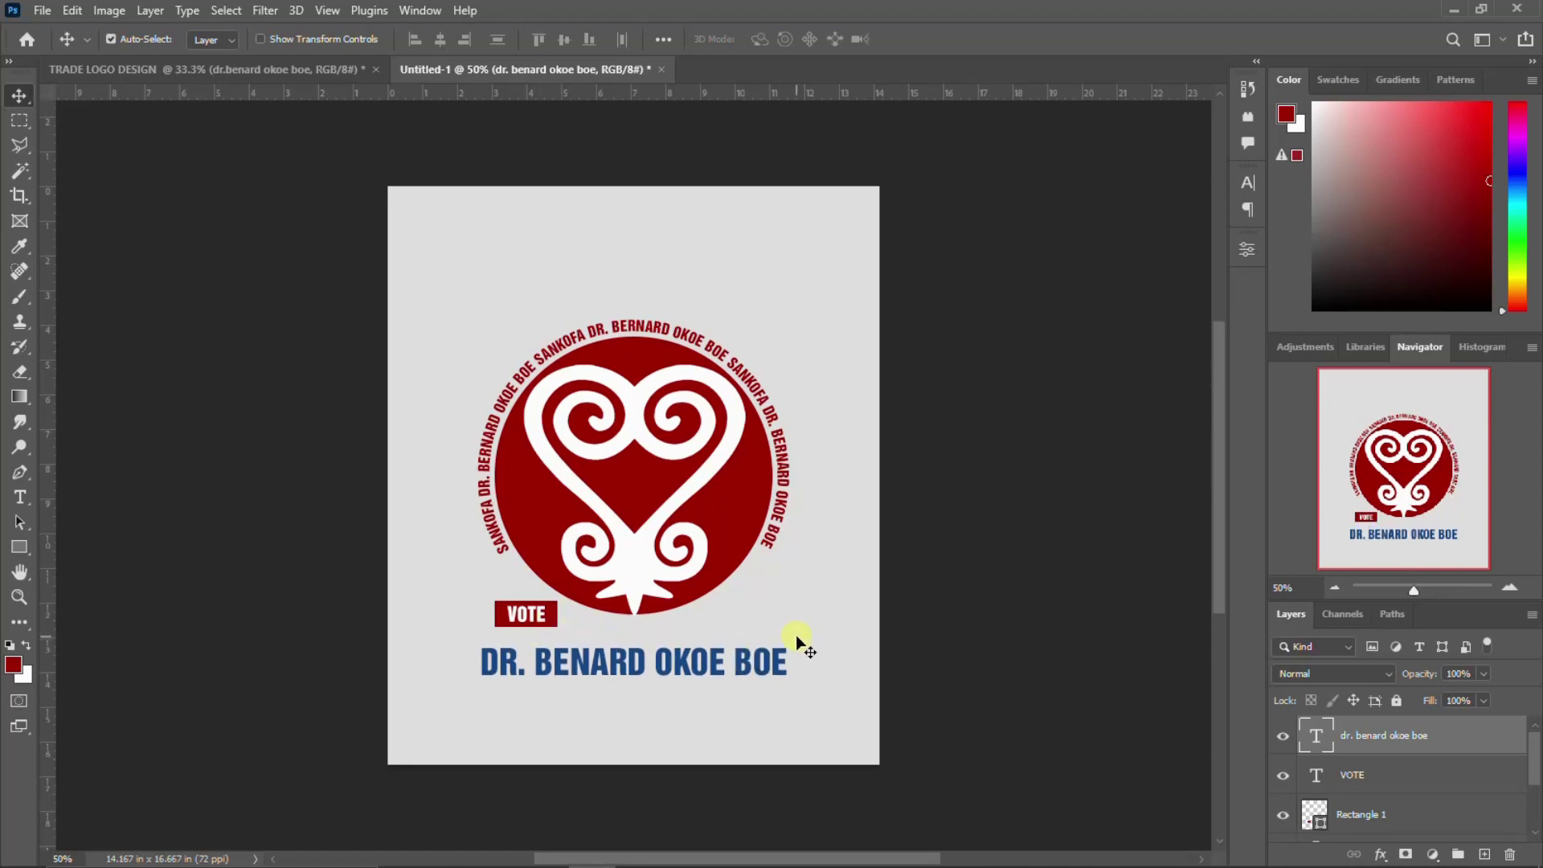
key(Up)
click(1362, 786)
shift+click(1361, 813)
key(Down)
key(Down)
key(Down)
key(Down)
key(Down)
key(Down)
click(1391, 819)
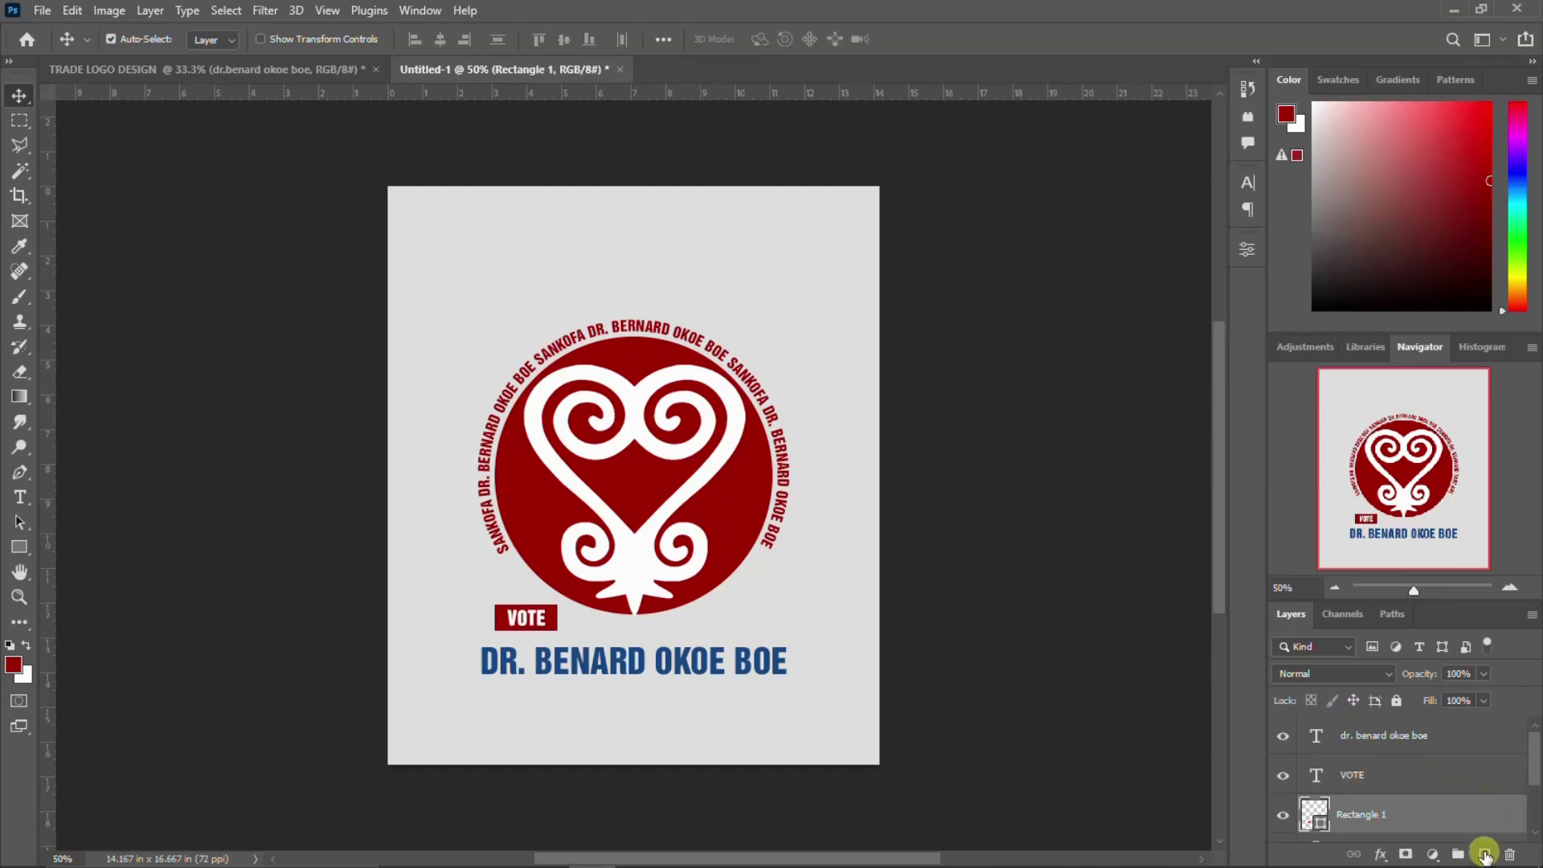
Draw a small triangular Pen-shape tail under the VOTE badge, filled with badge red 9f0100.
click(1485, 856)
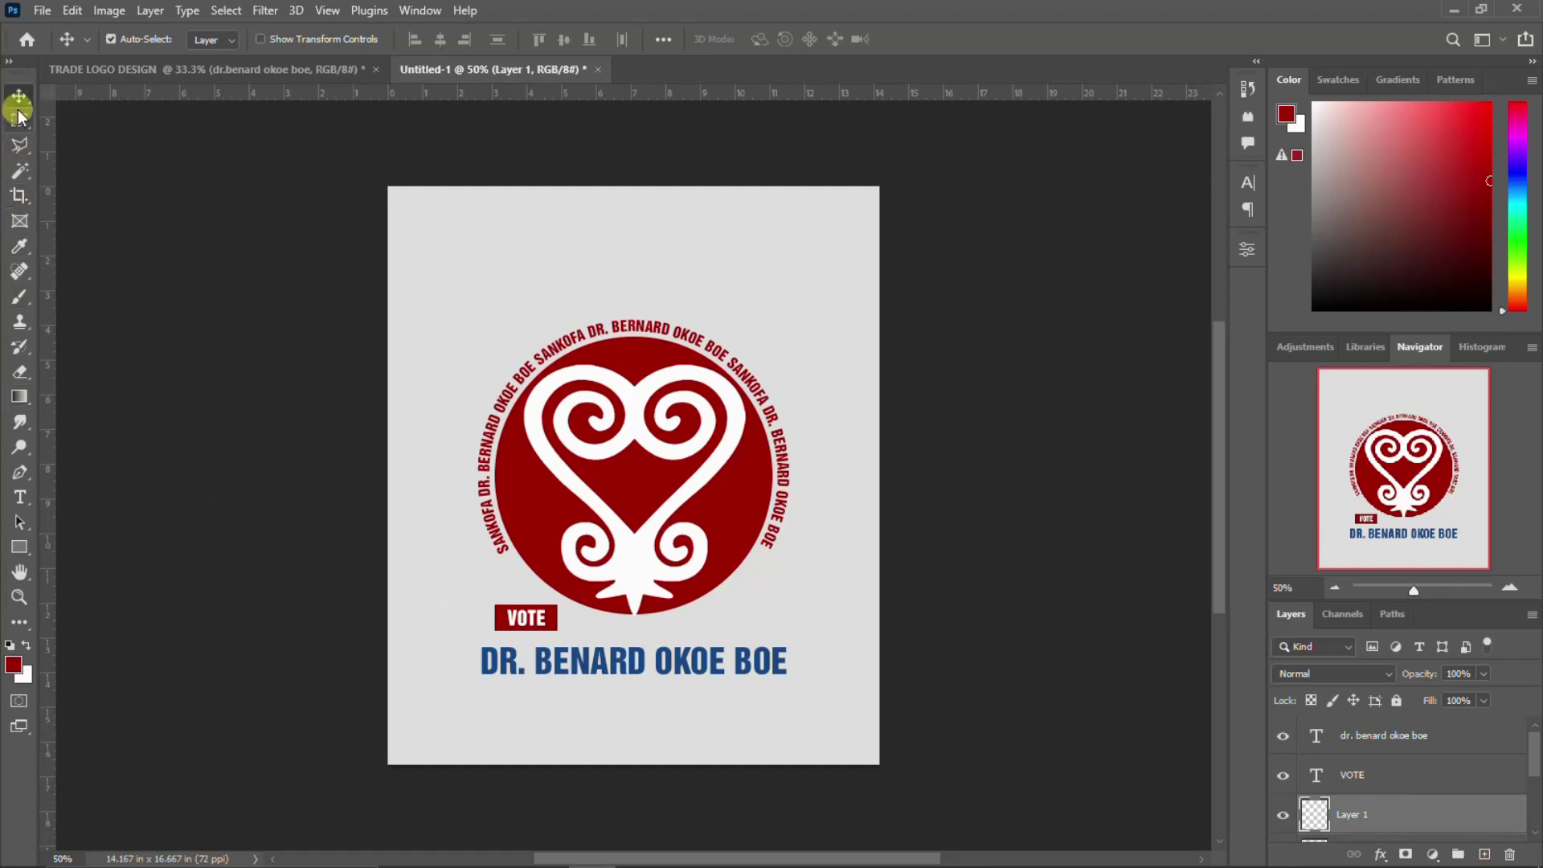
click(20, 473)
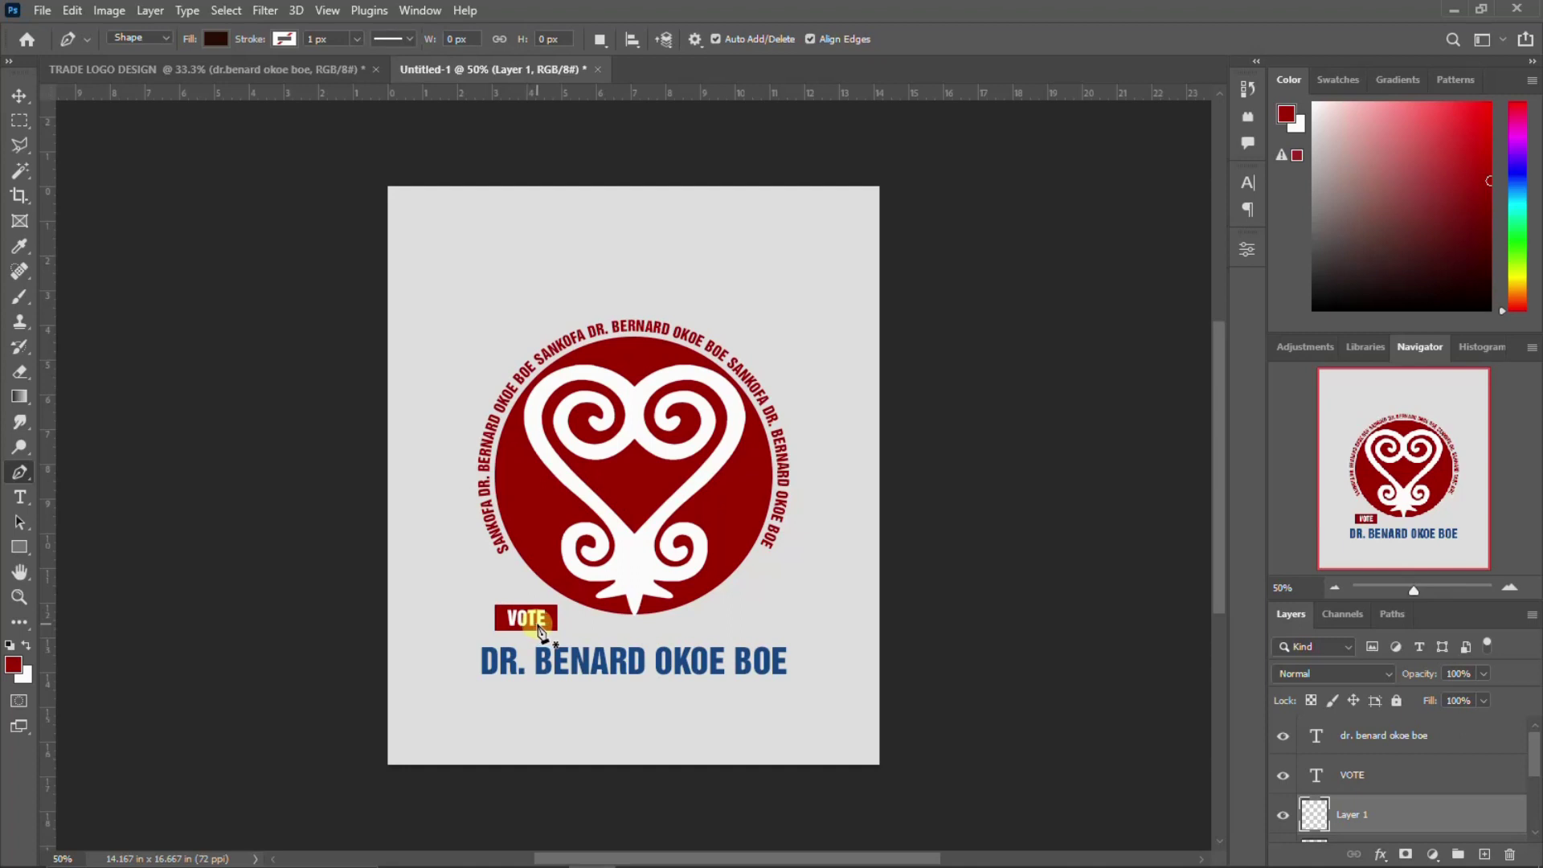
click(538, 624)
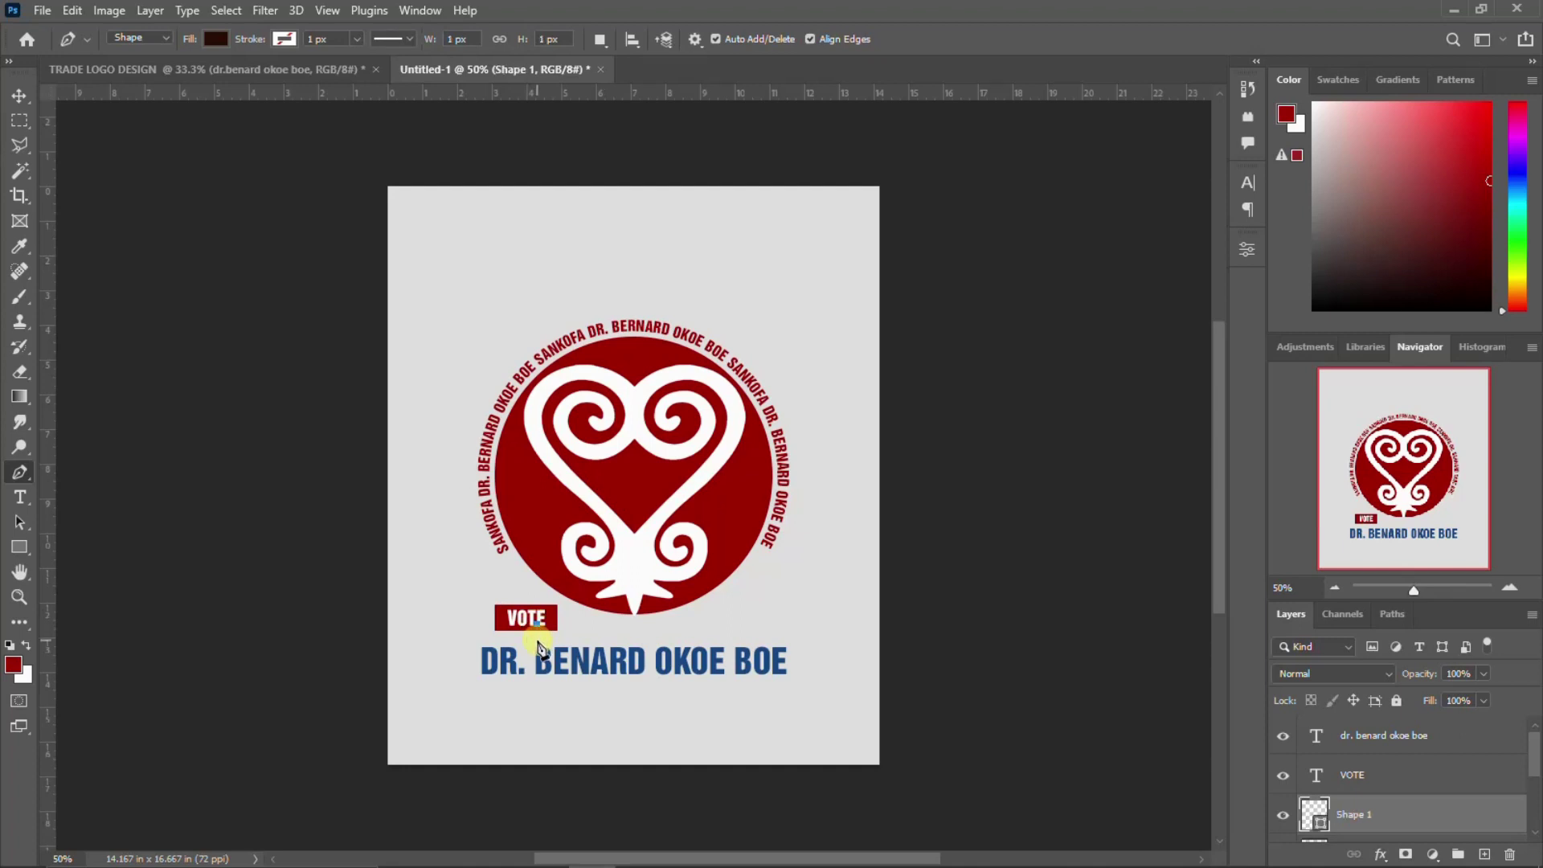
click(519, 637)
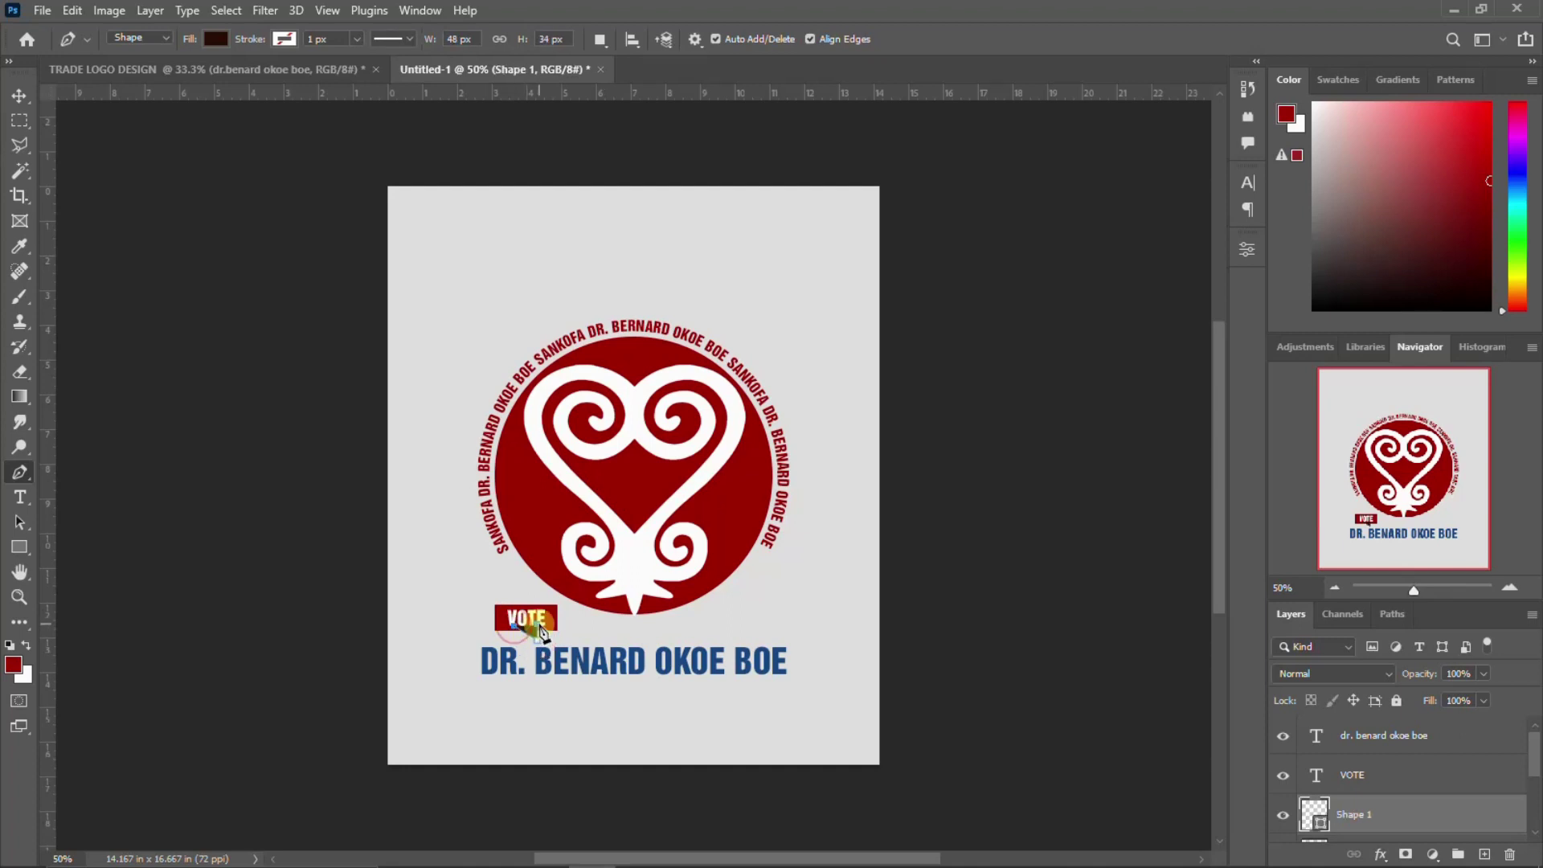
click(537, 628)
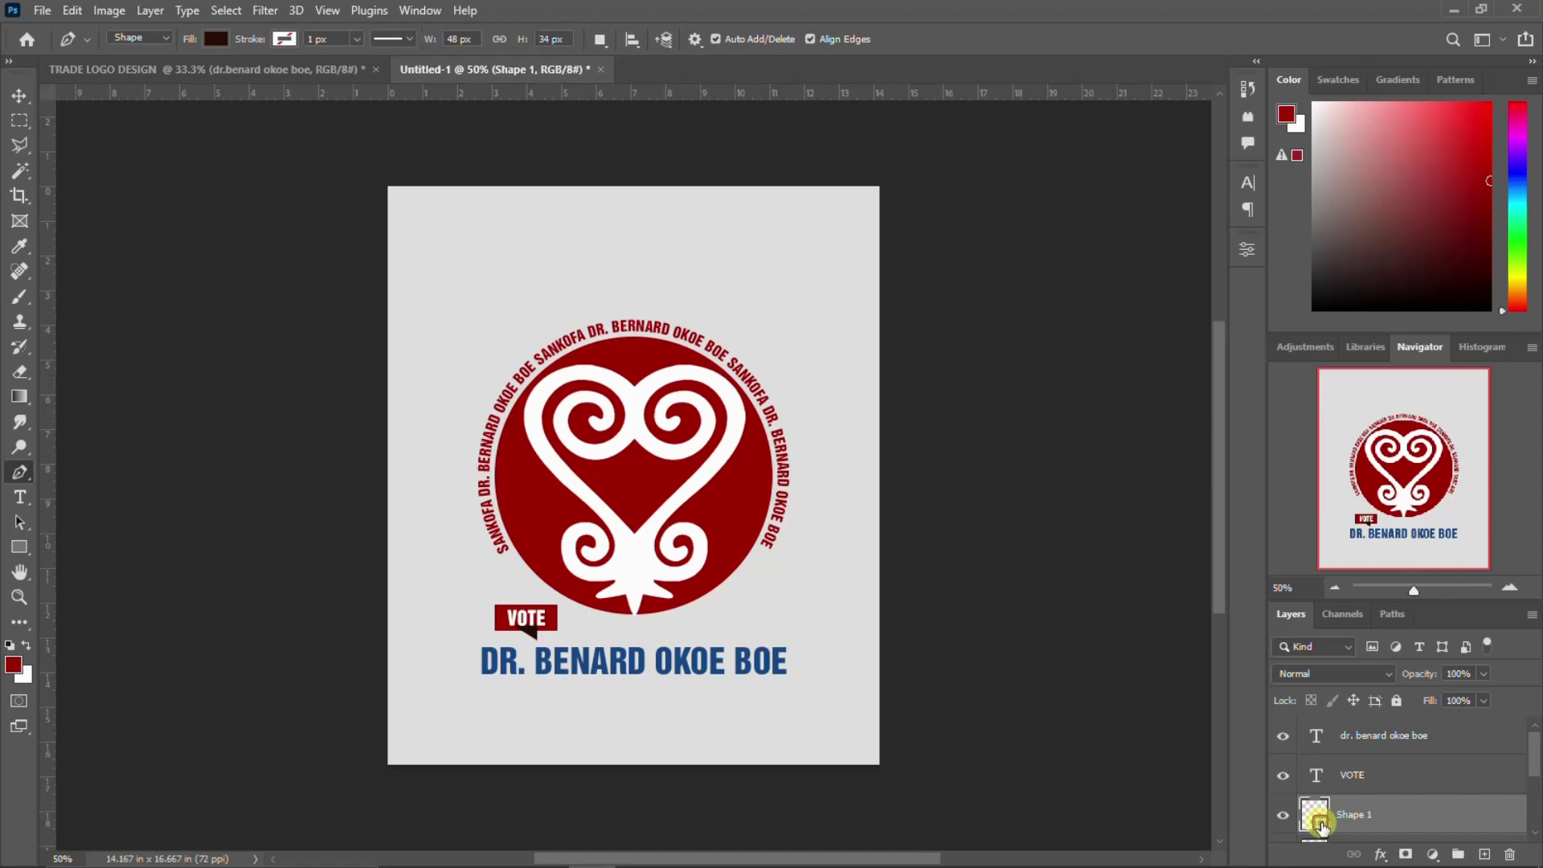
double_click(1321, 821)
click(555, 614)
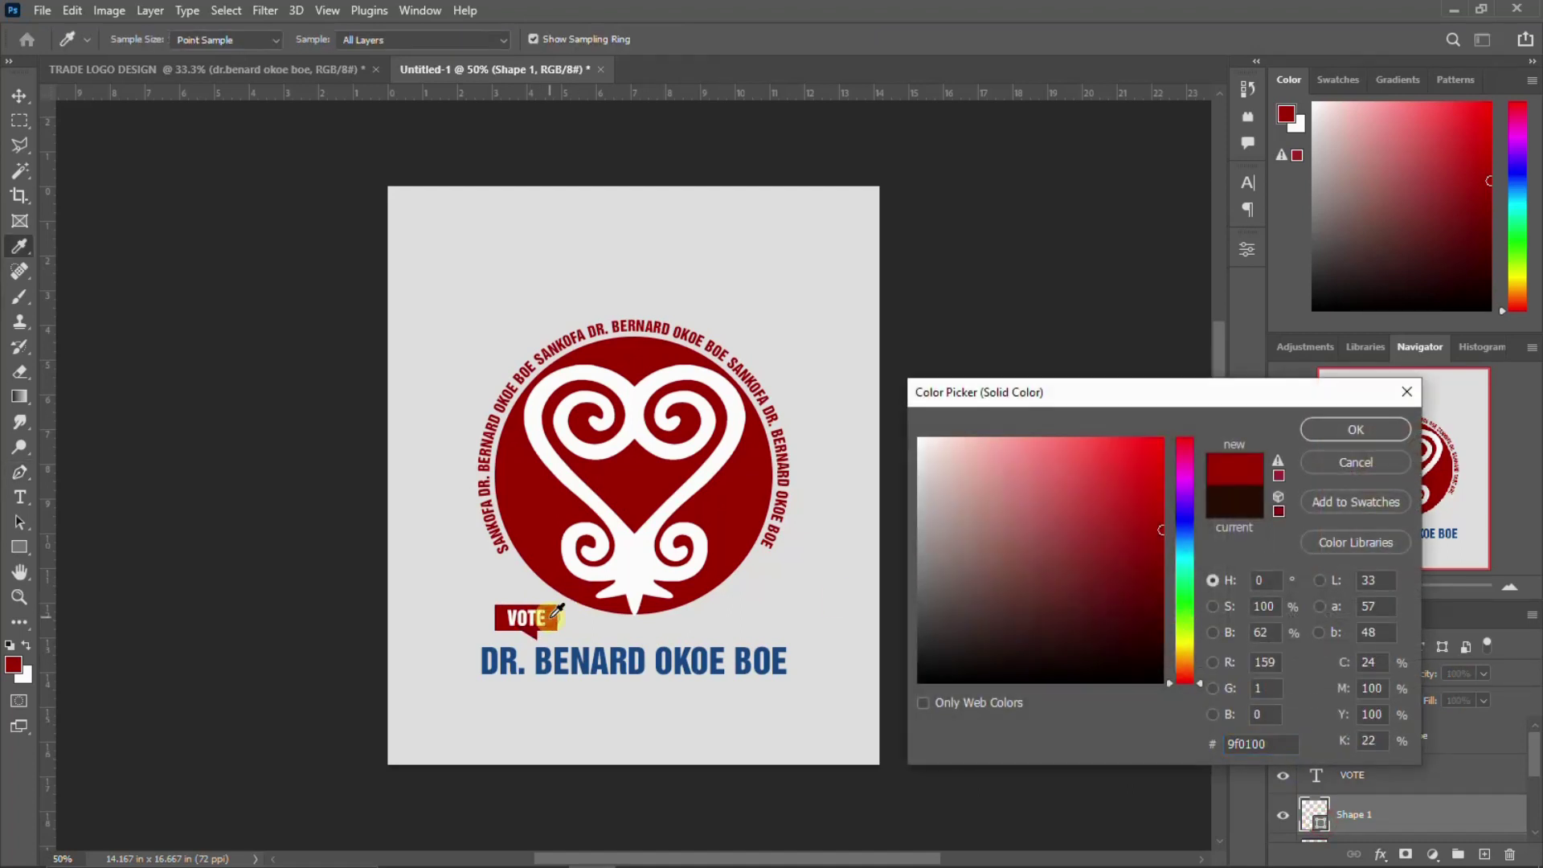
key(Return)
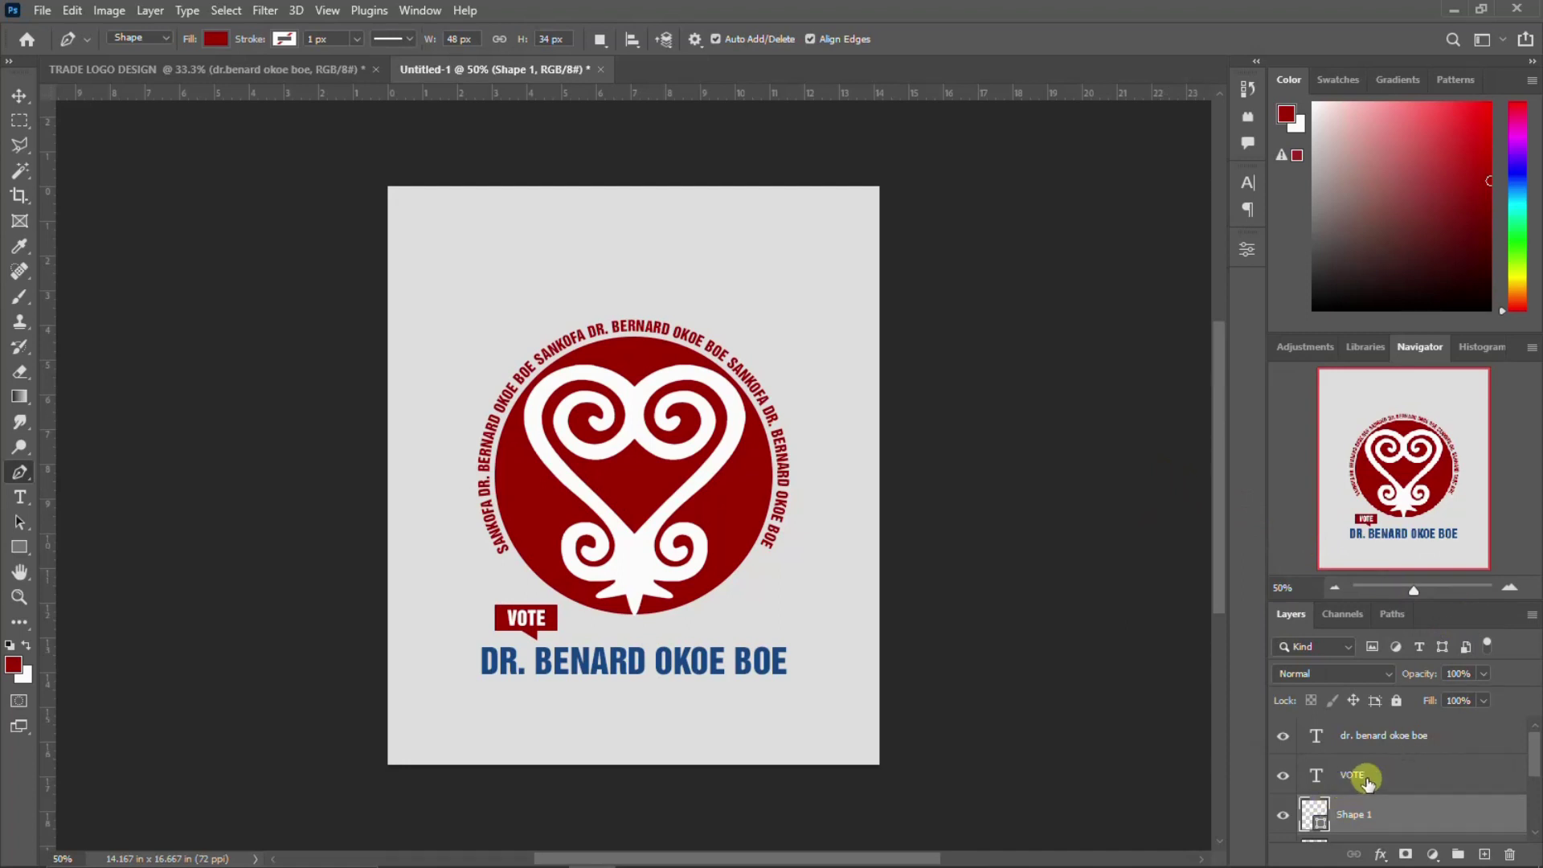
key(Escape)
click(1383, 735)
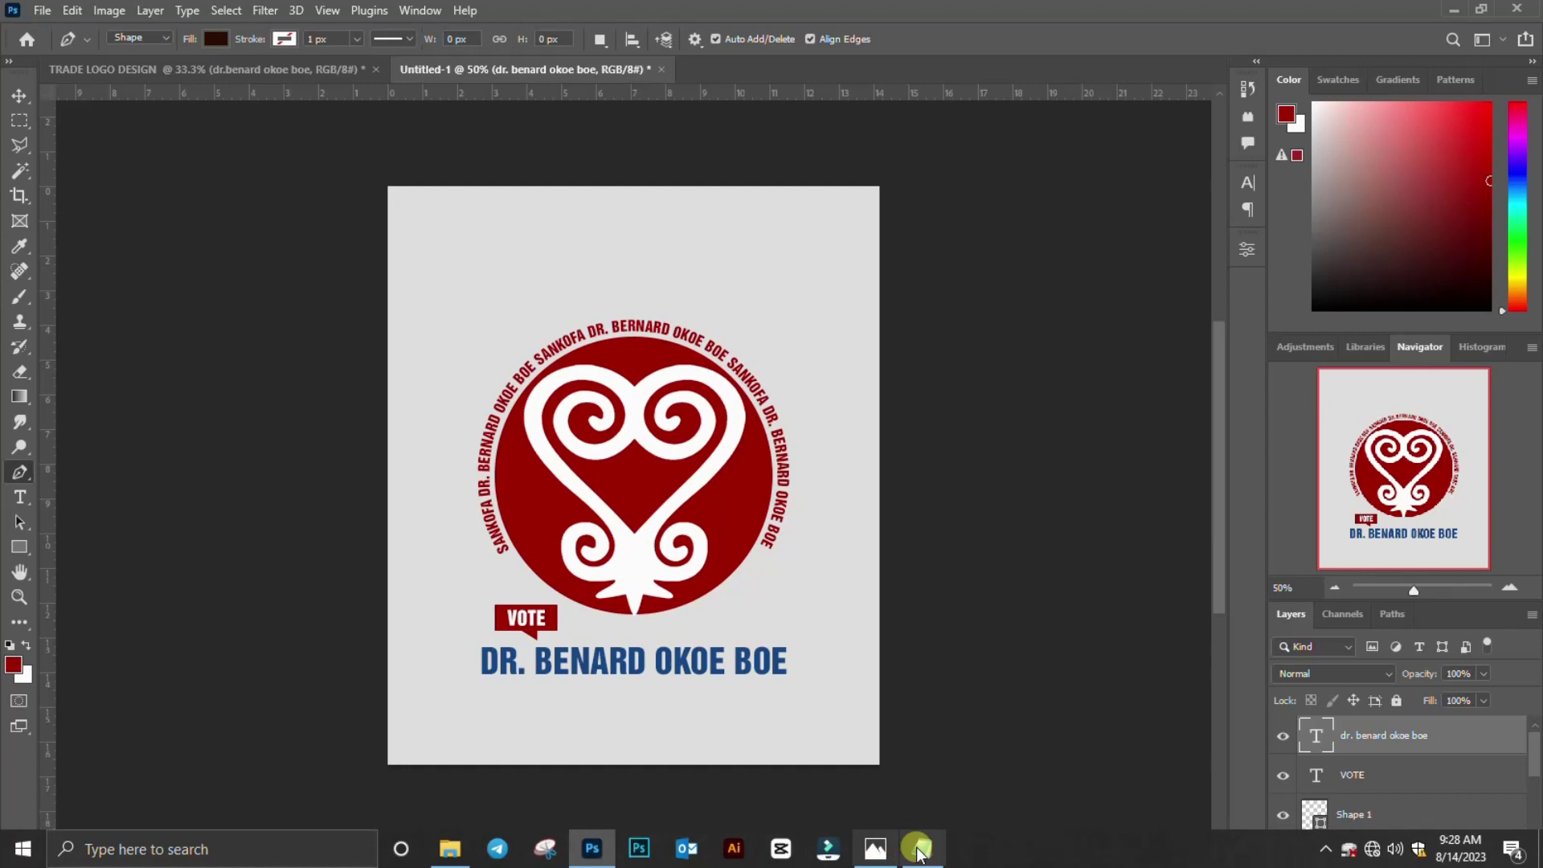
Copy the word 'as' from the Notepad notes for a new text layer.
click(922, 855)
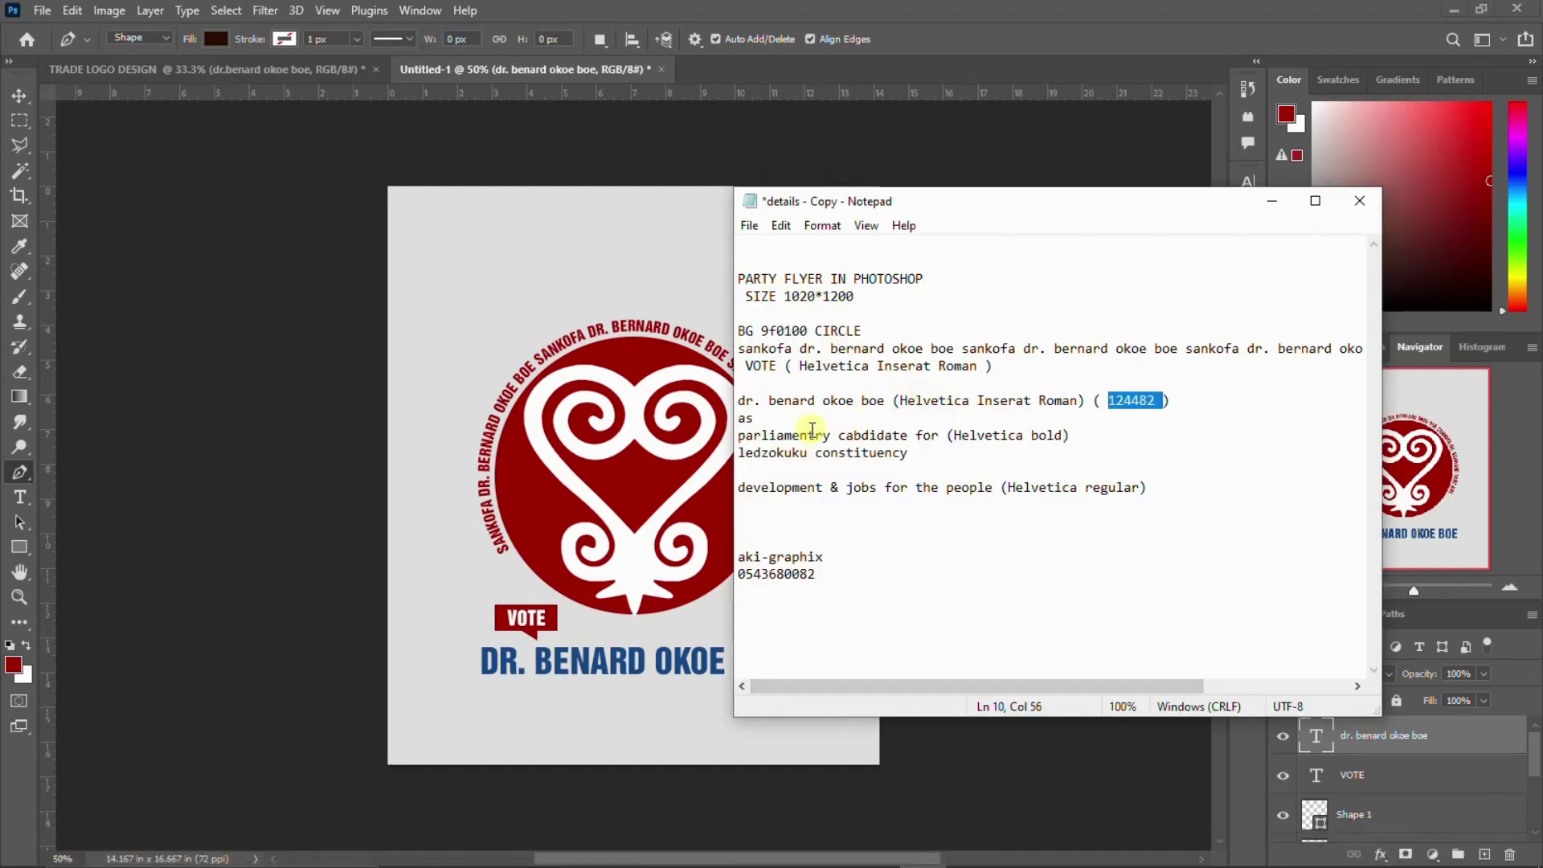
drag(762, 419, 735, 418)
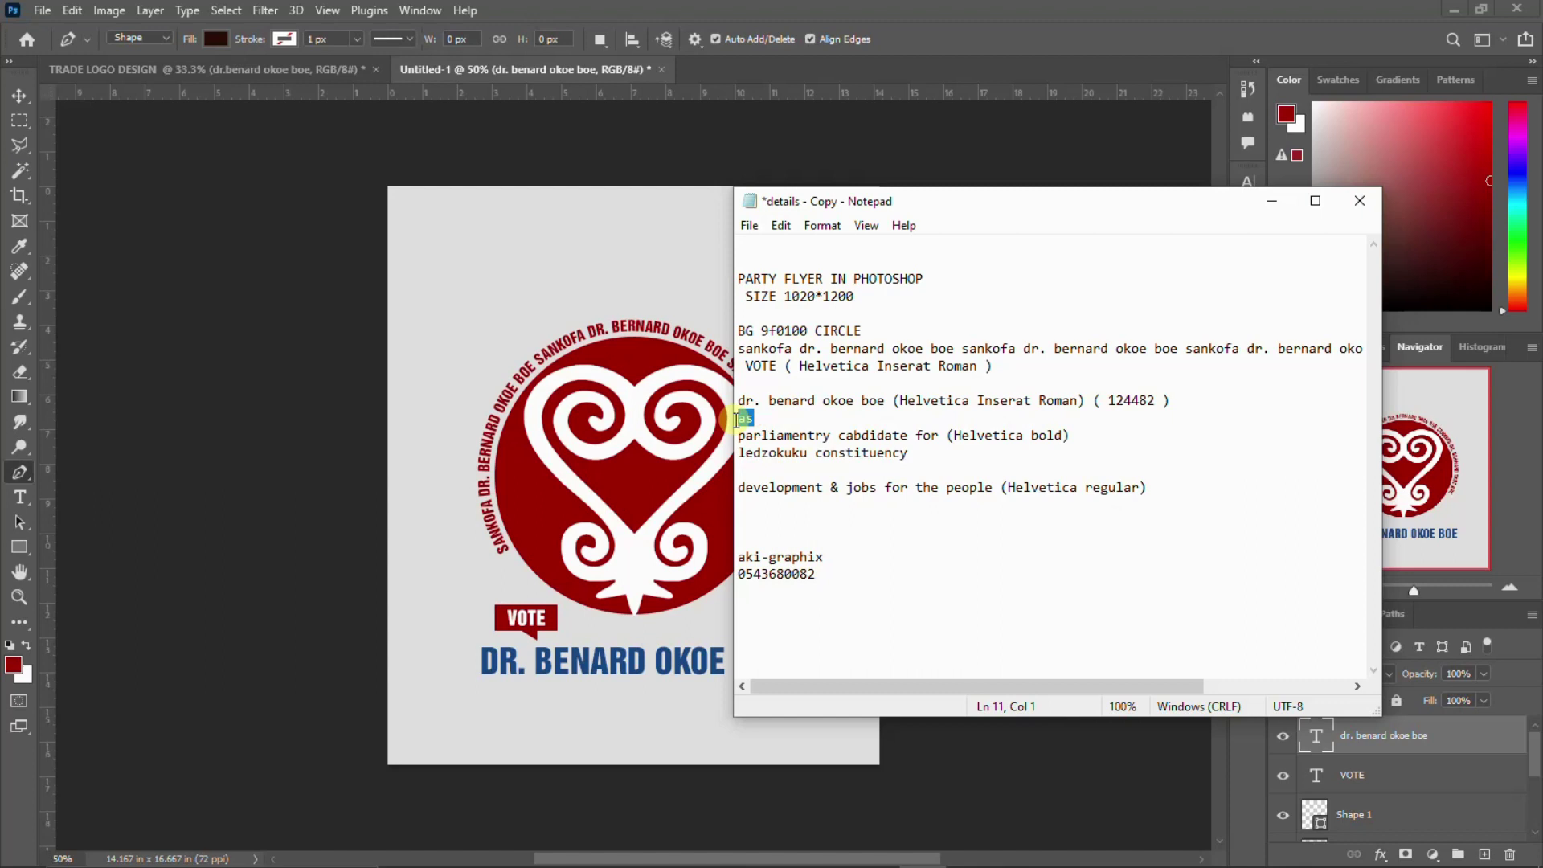
click(537, 230)
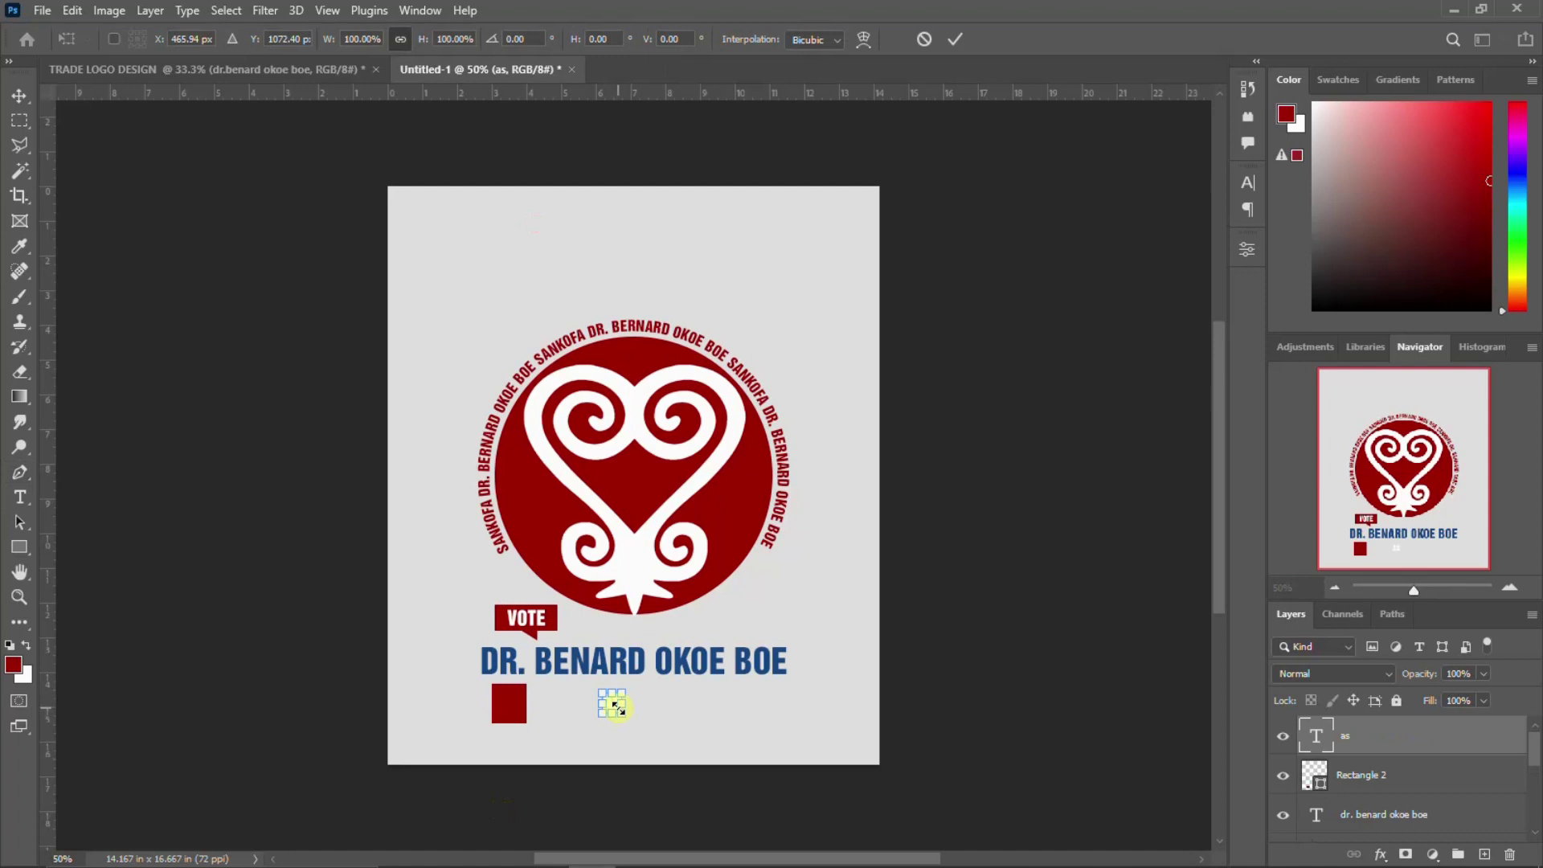
Place the AS text onto the red box and set it to 50 pt.
drag(621, 709, 629, 719)
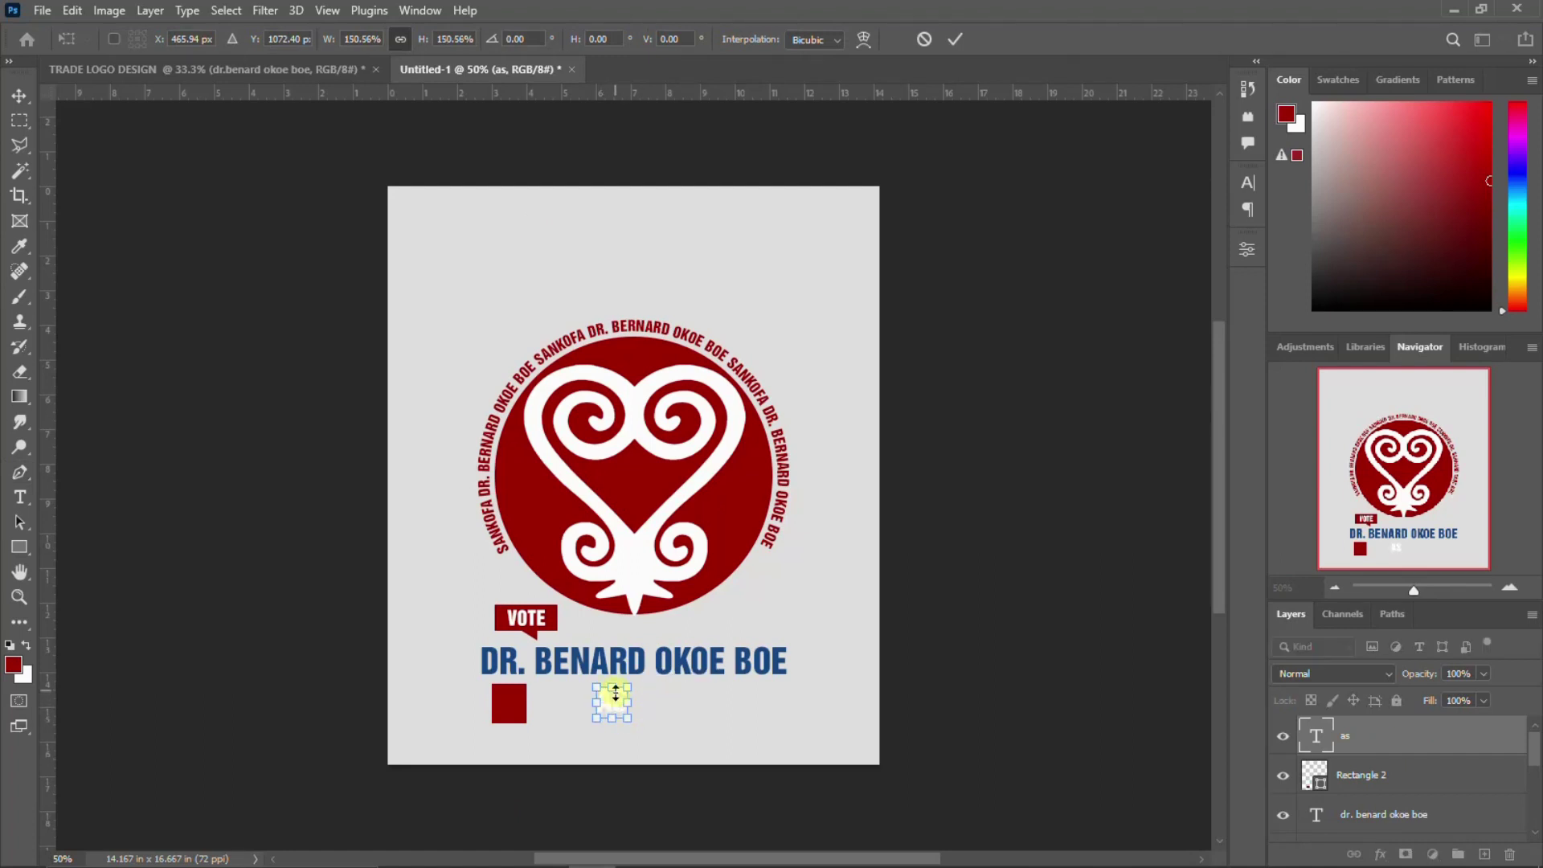
drag(613, 702, 511, 706)
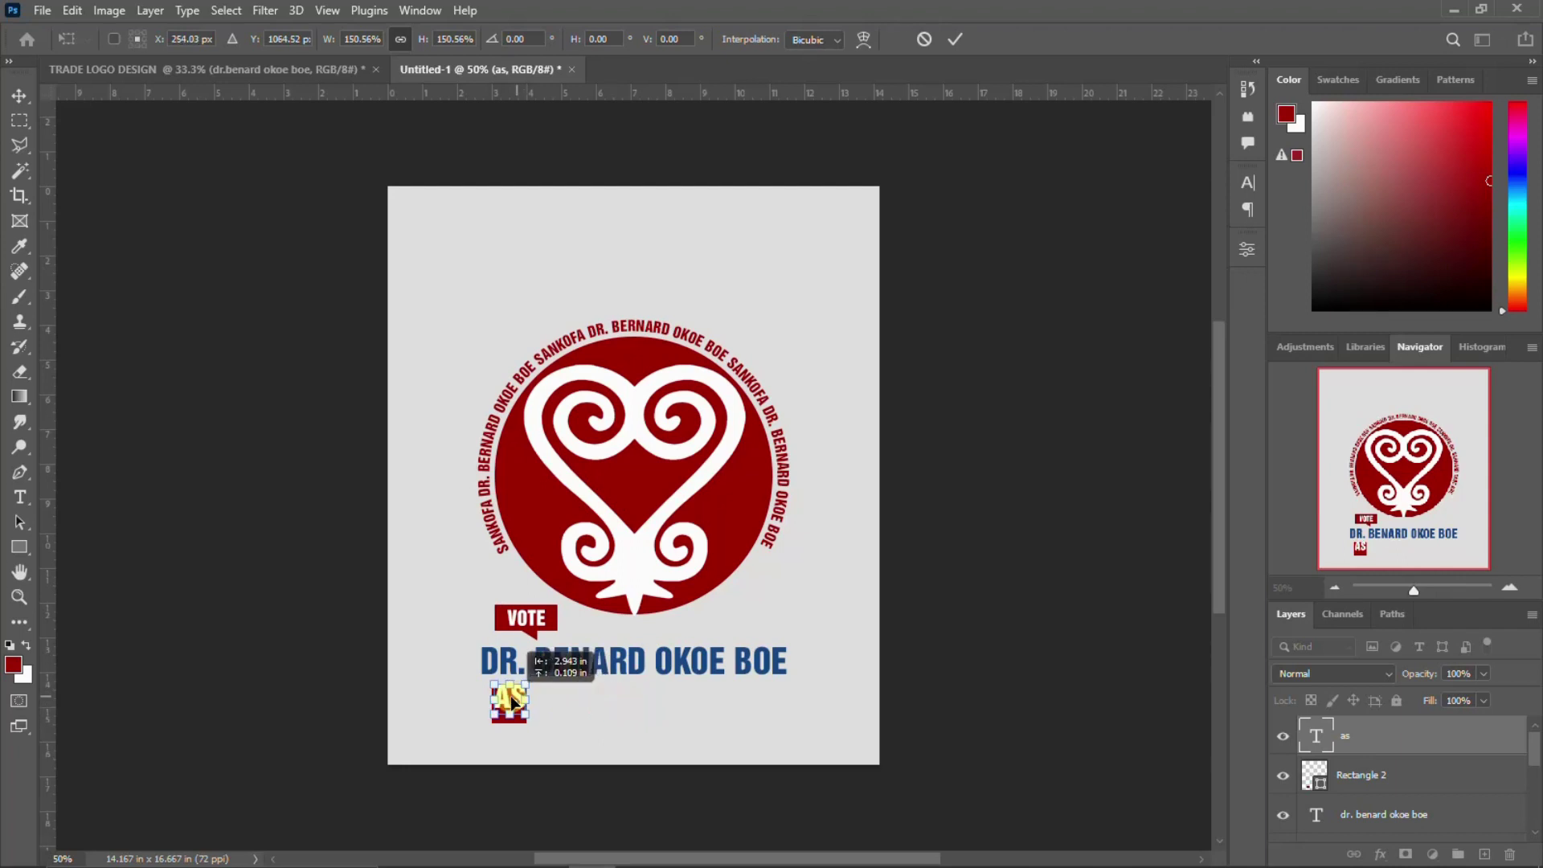
key(Return)
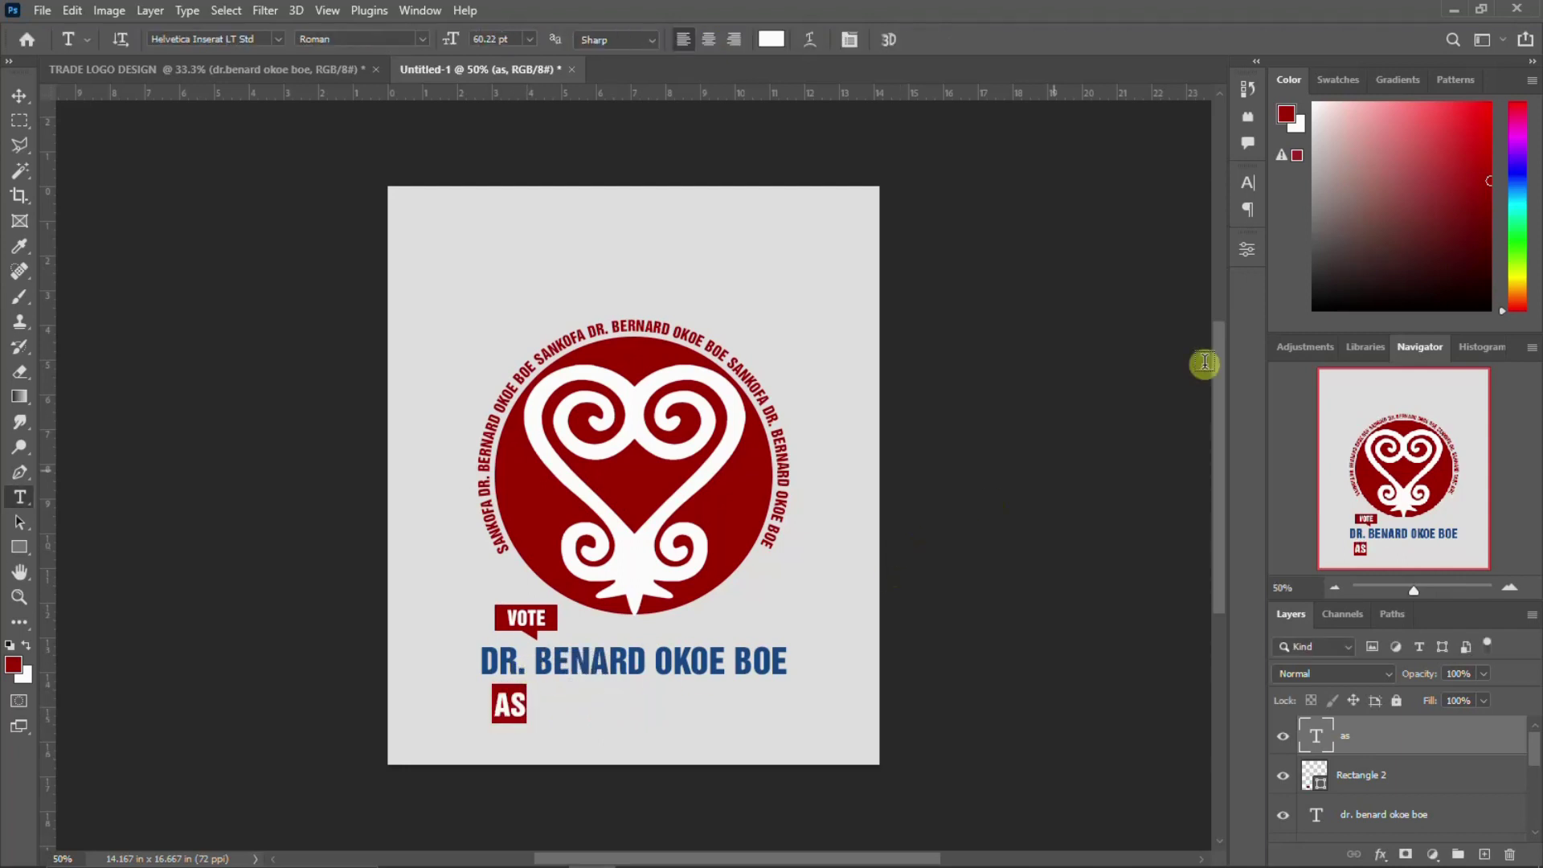
click(1249, 185)
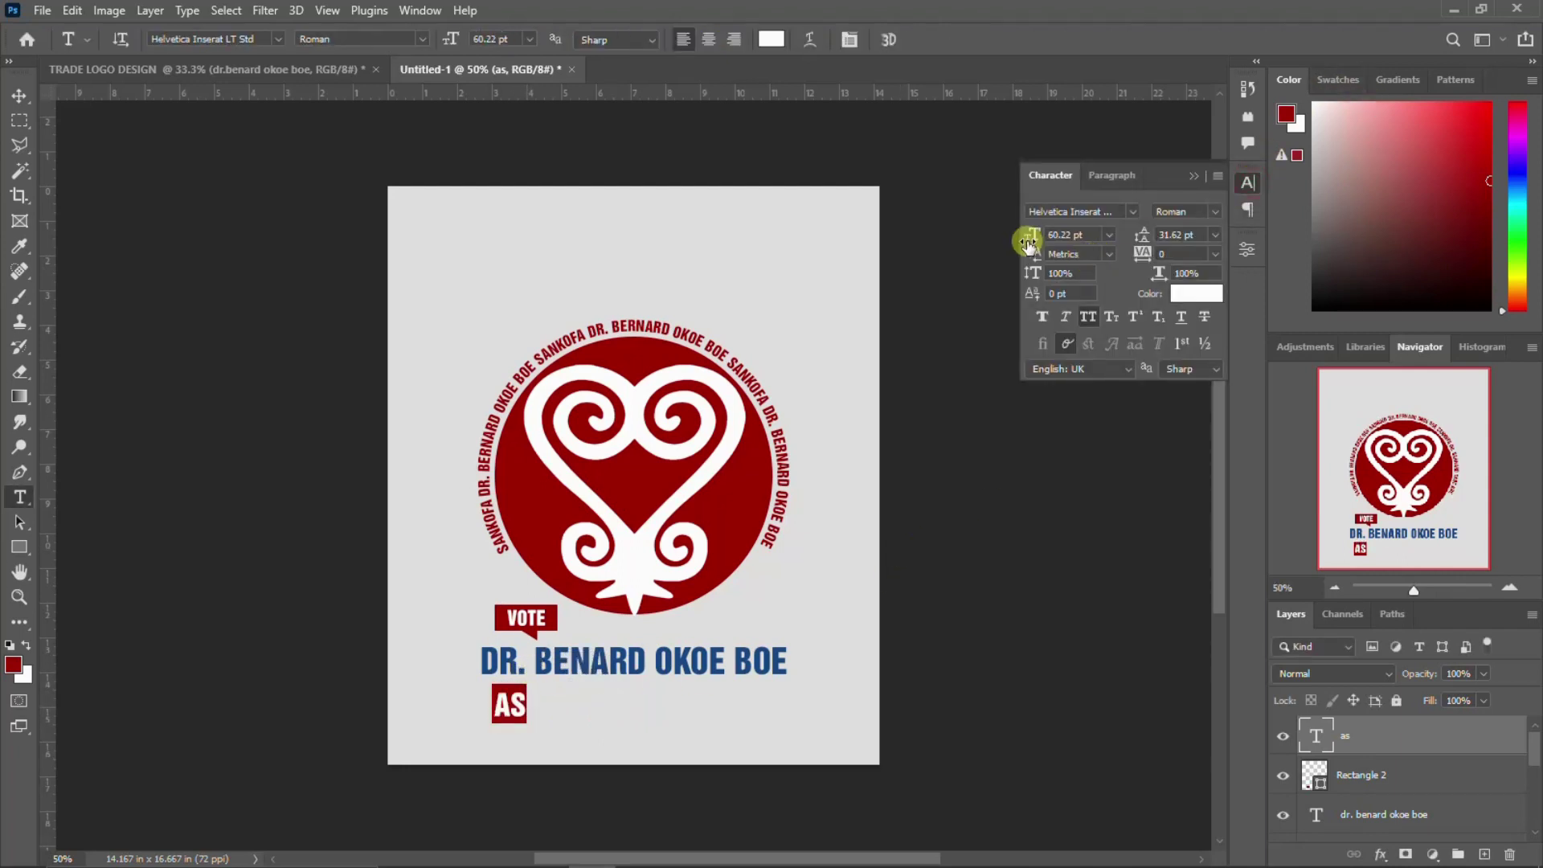
text(50)
key(Return)
click(1246, 182)
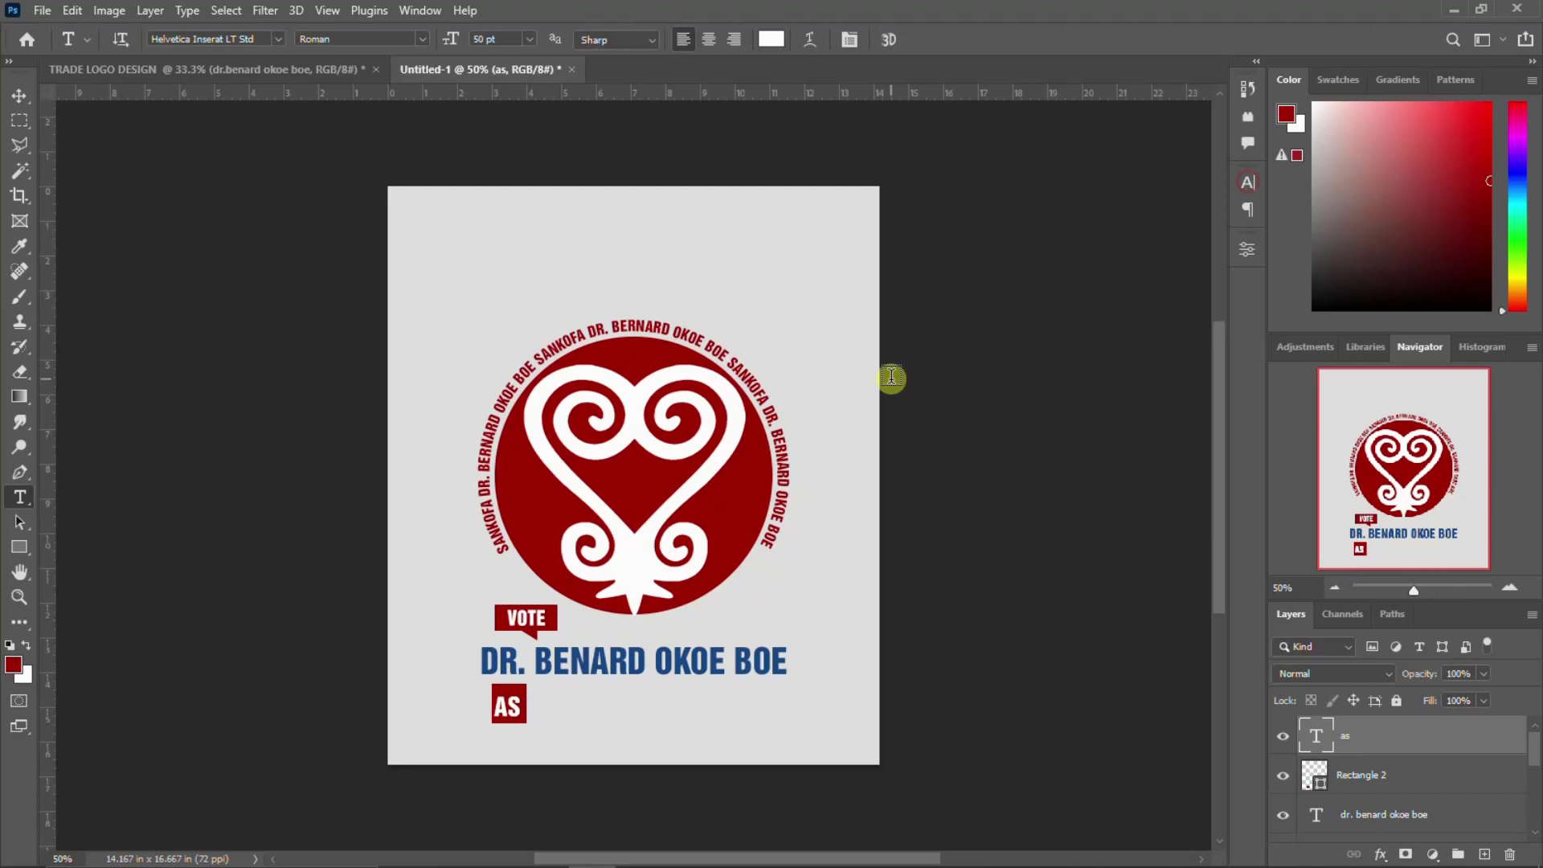
Nudge the AS text up and right to centre it on the box.
key(v)
key(Up)
key(Up)
key(Up)
key(Right)
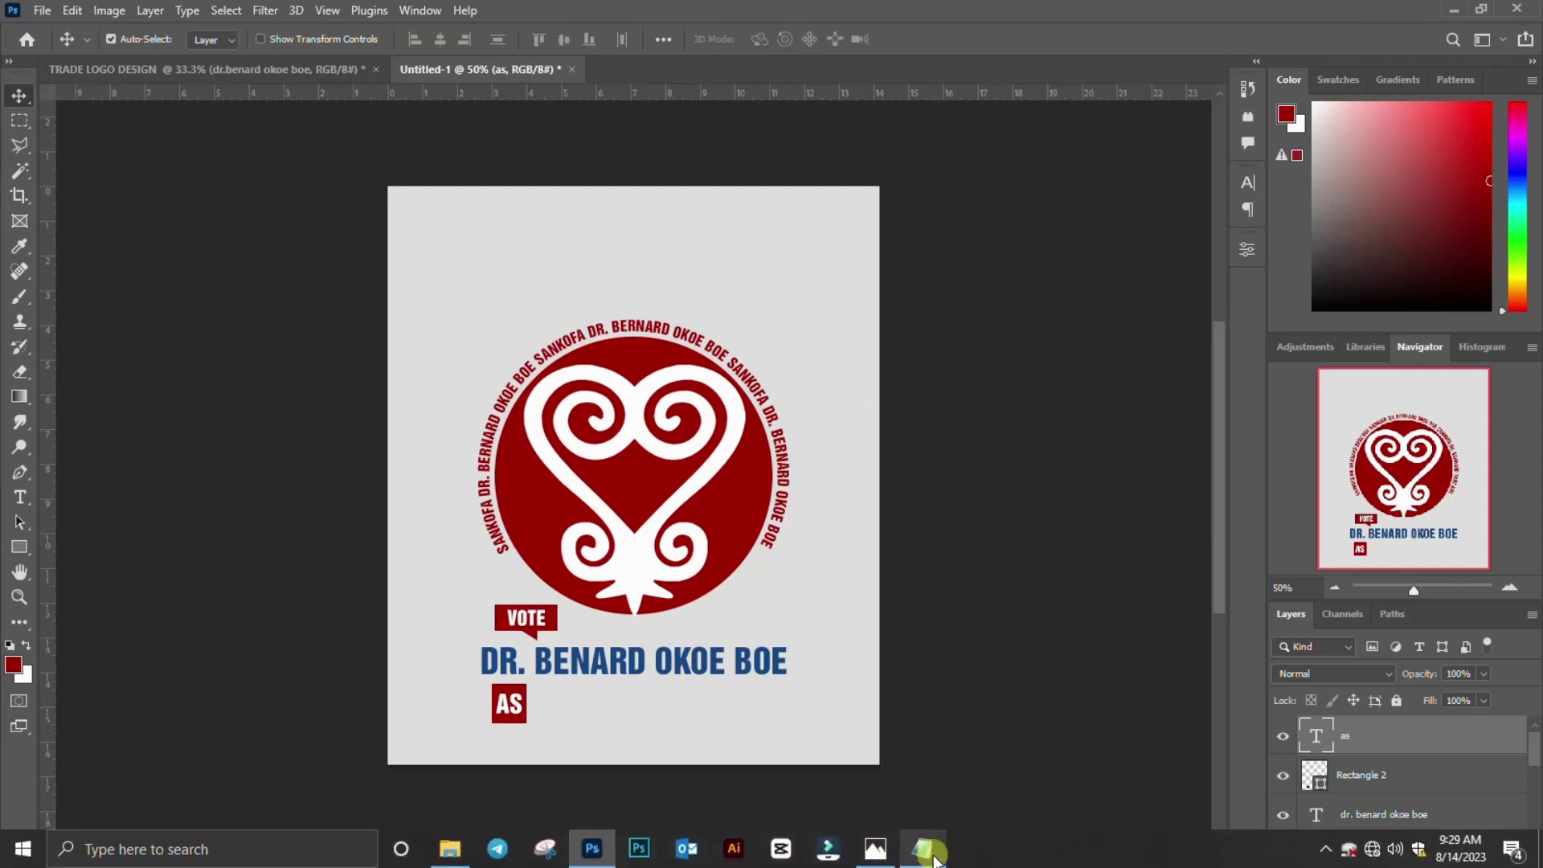
Add 'PARLIAMENTRY CABDIDATE FOR' from the notes as a new text line beside the AS badge.
click(922, 858)
drag(941, 435, 740, 440)
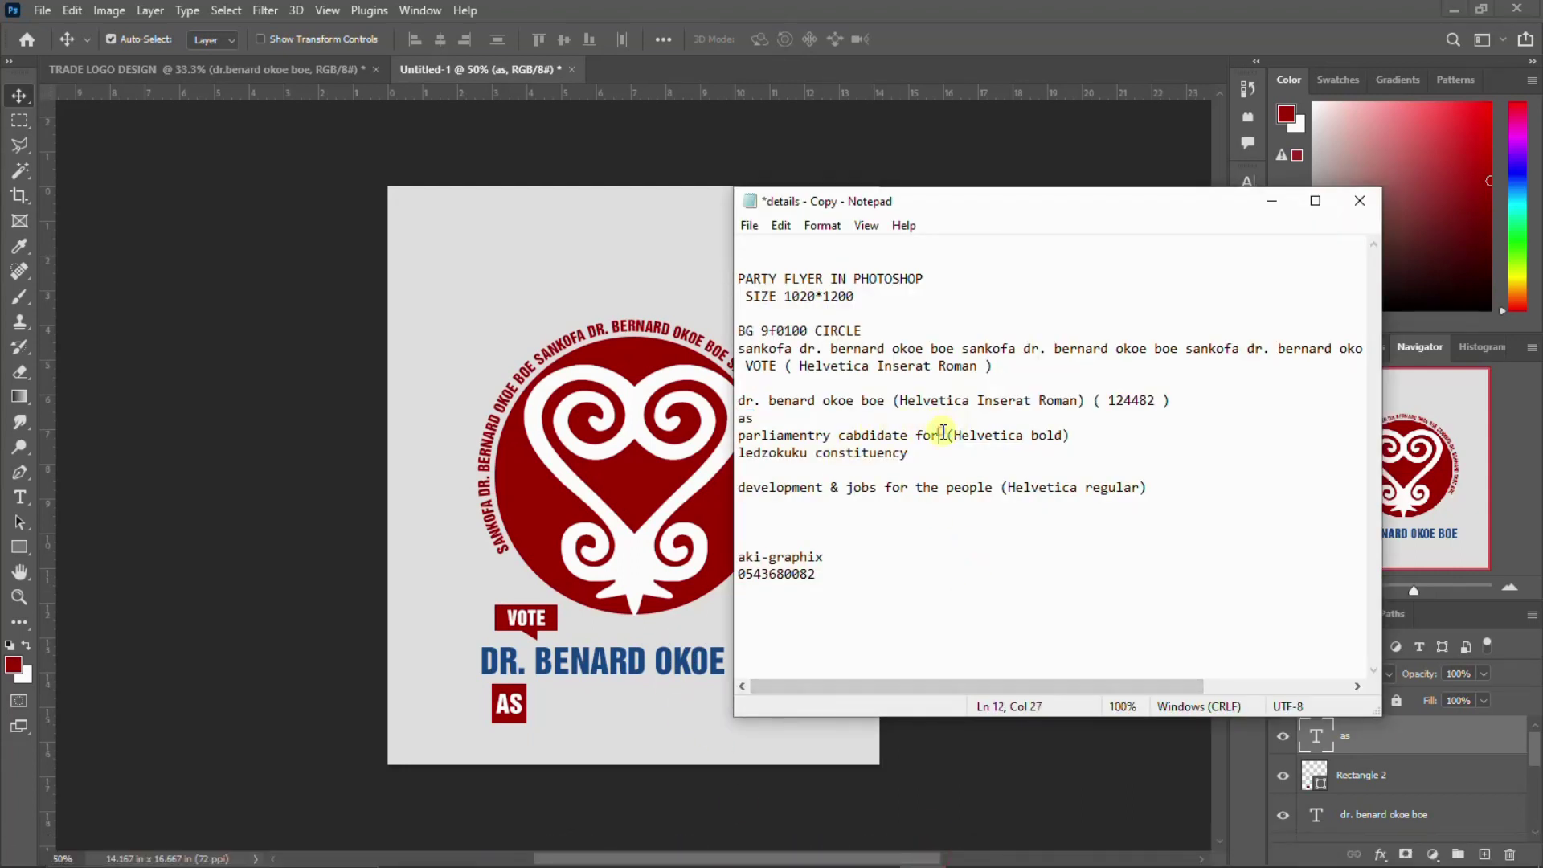
click(577, 671)
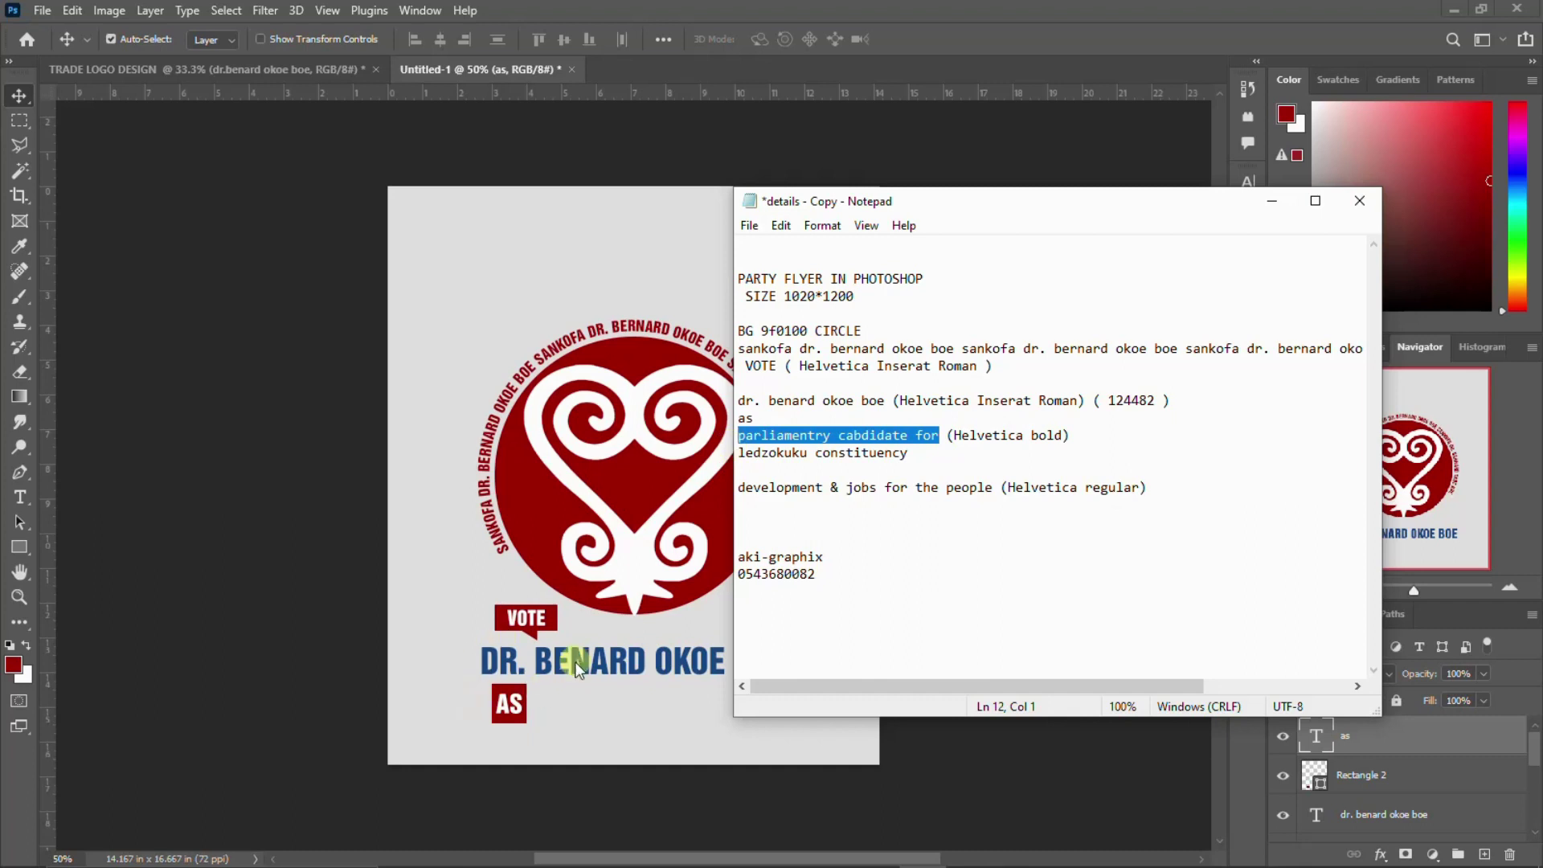
key(t)
click(553, 697)
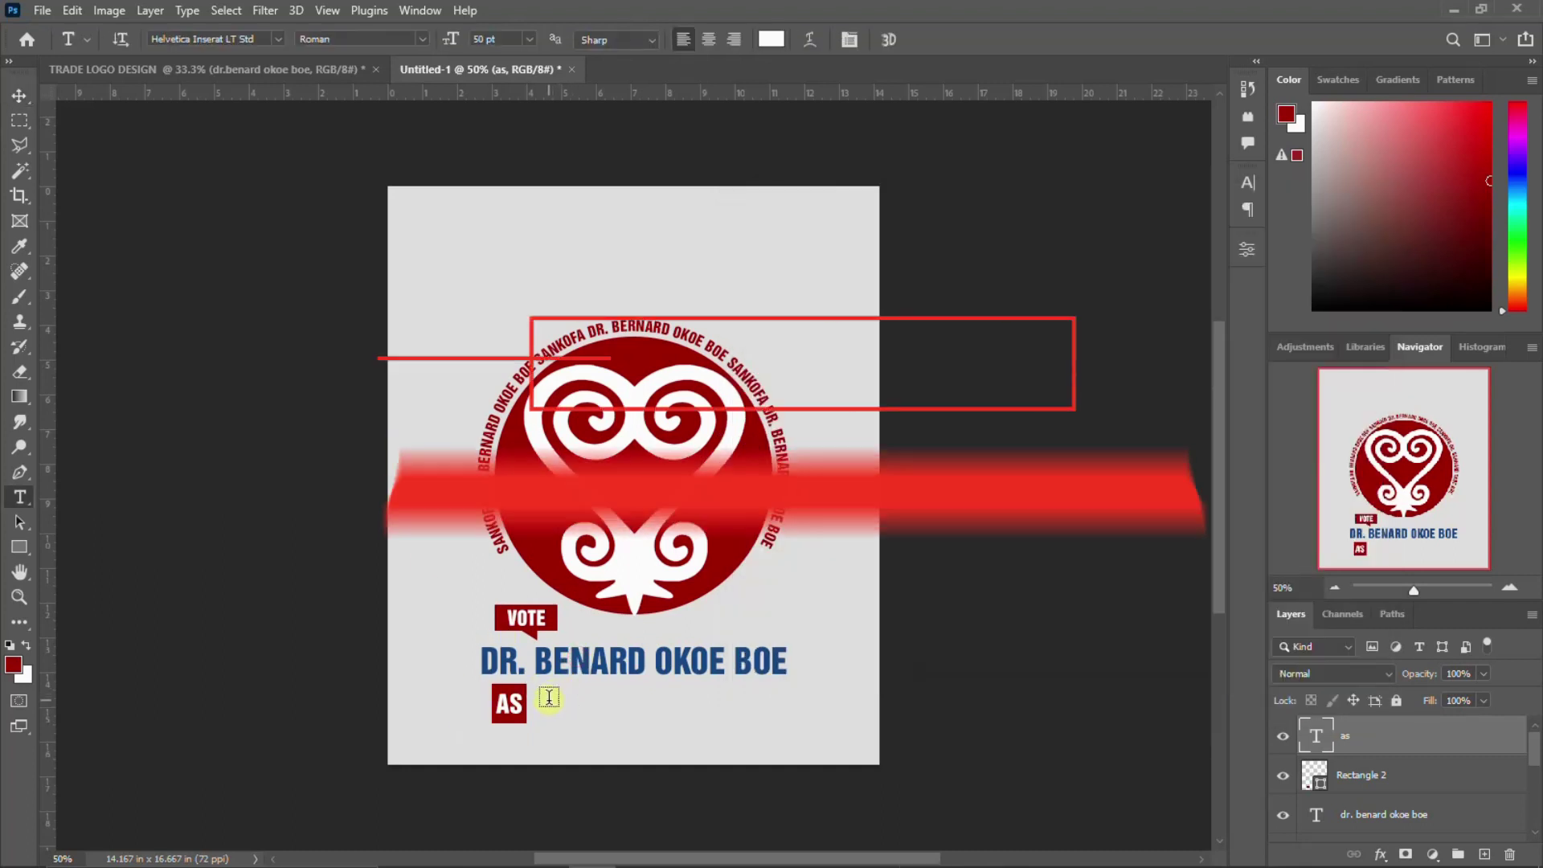
key(ctrl+v)
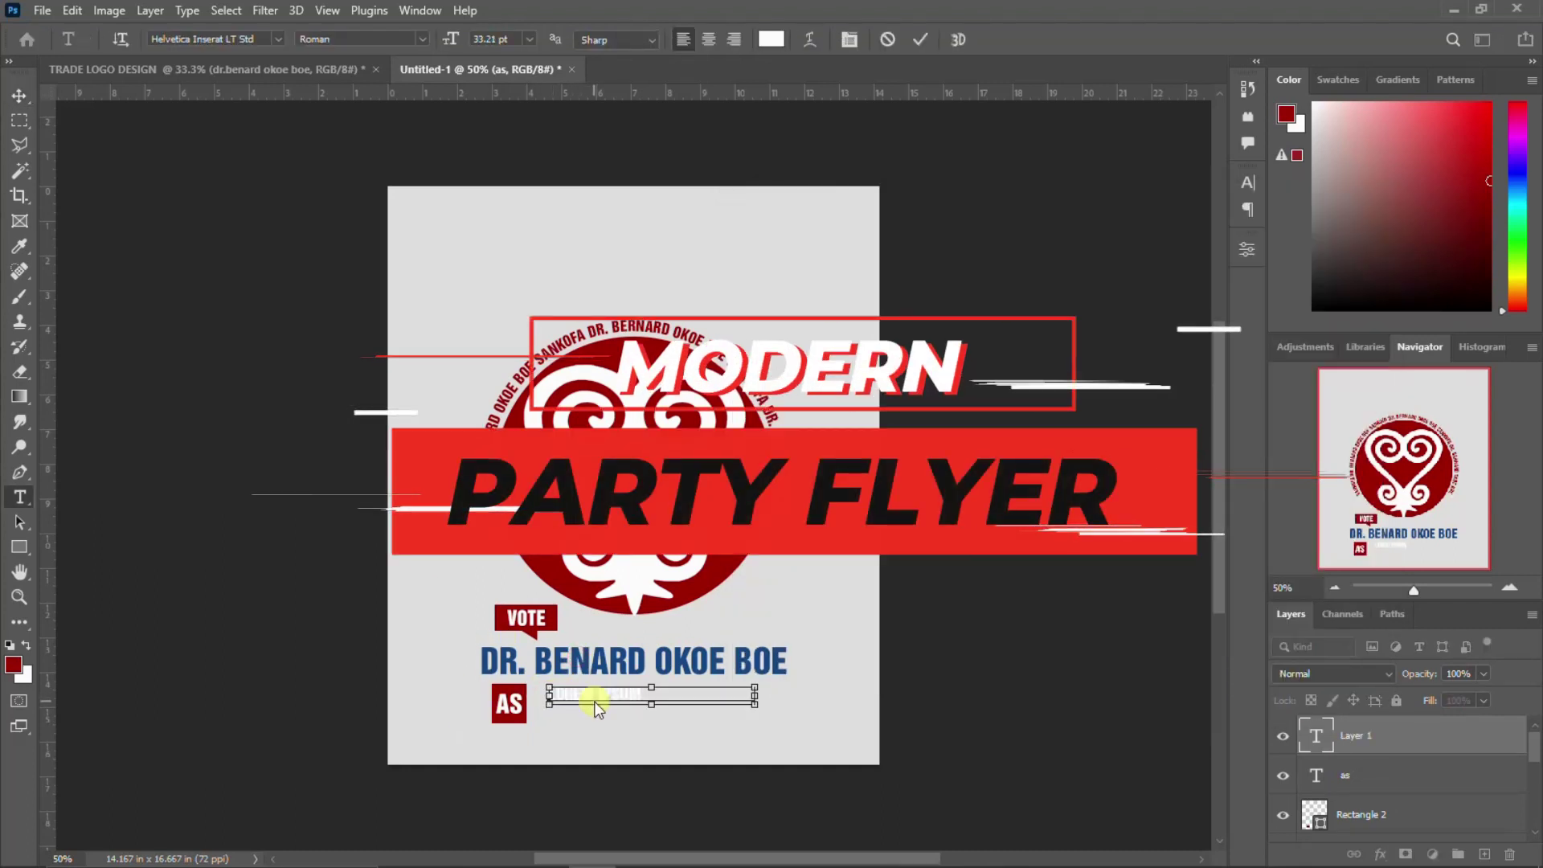
click(738, 560)
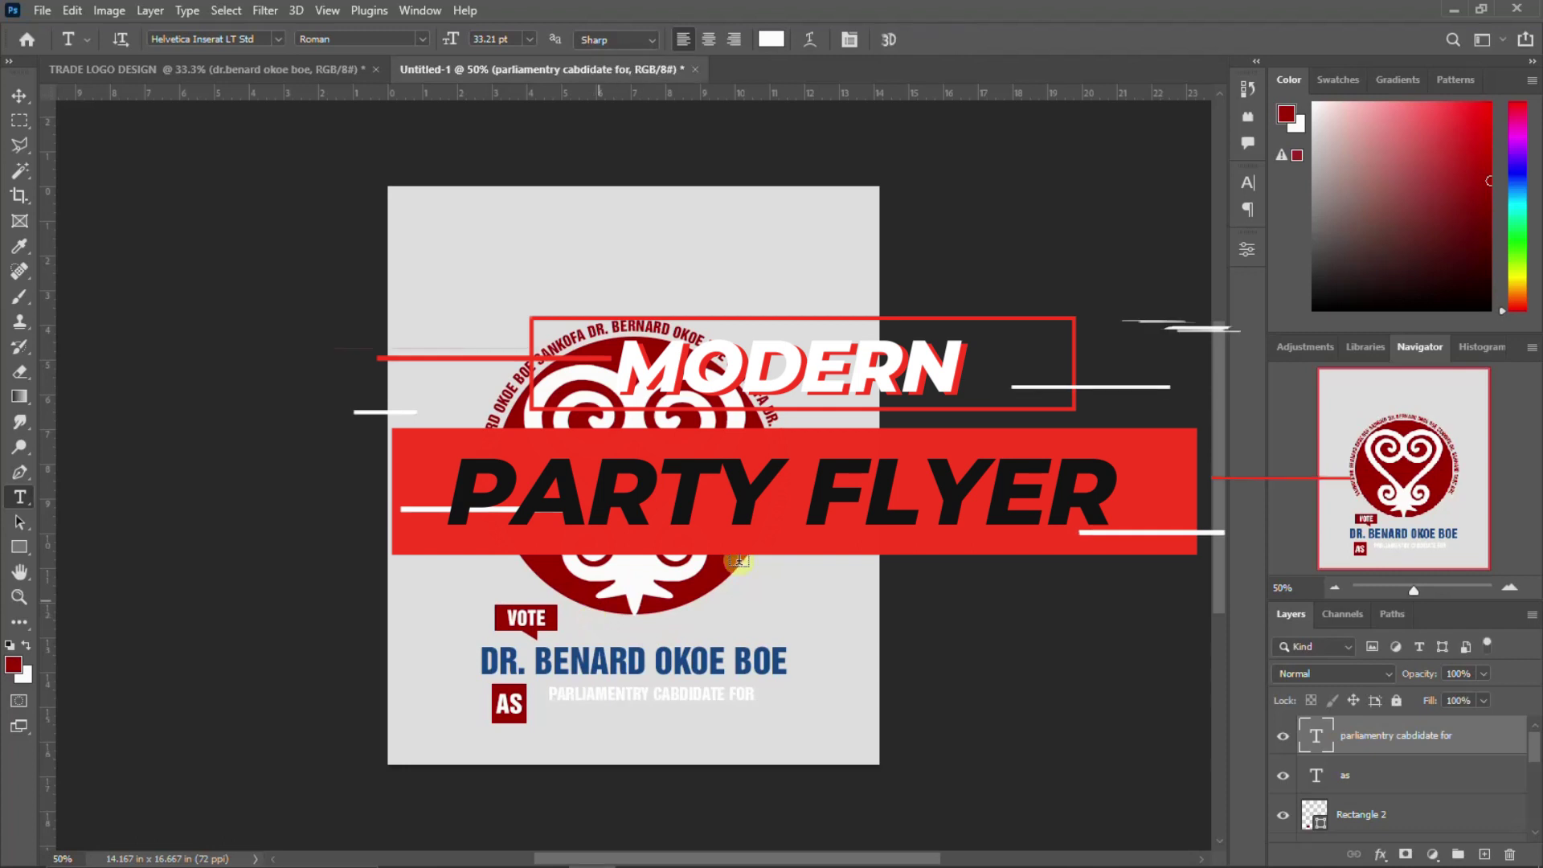
Set the subtitle font to Helvetica Bold, copied from the notes.
click(1247, 182)
click(922, 849)
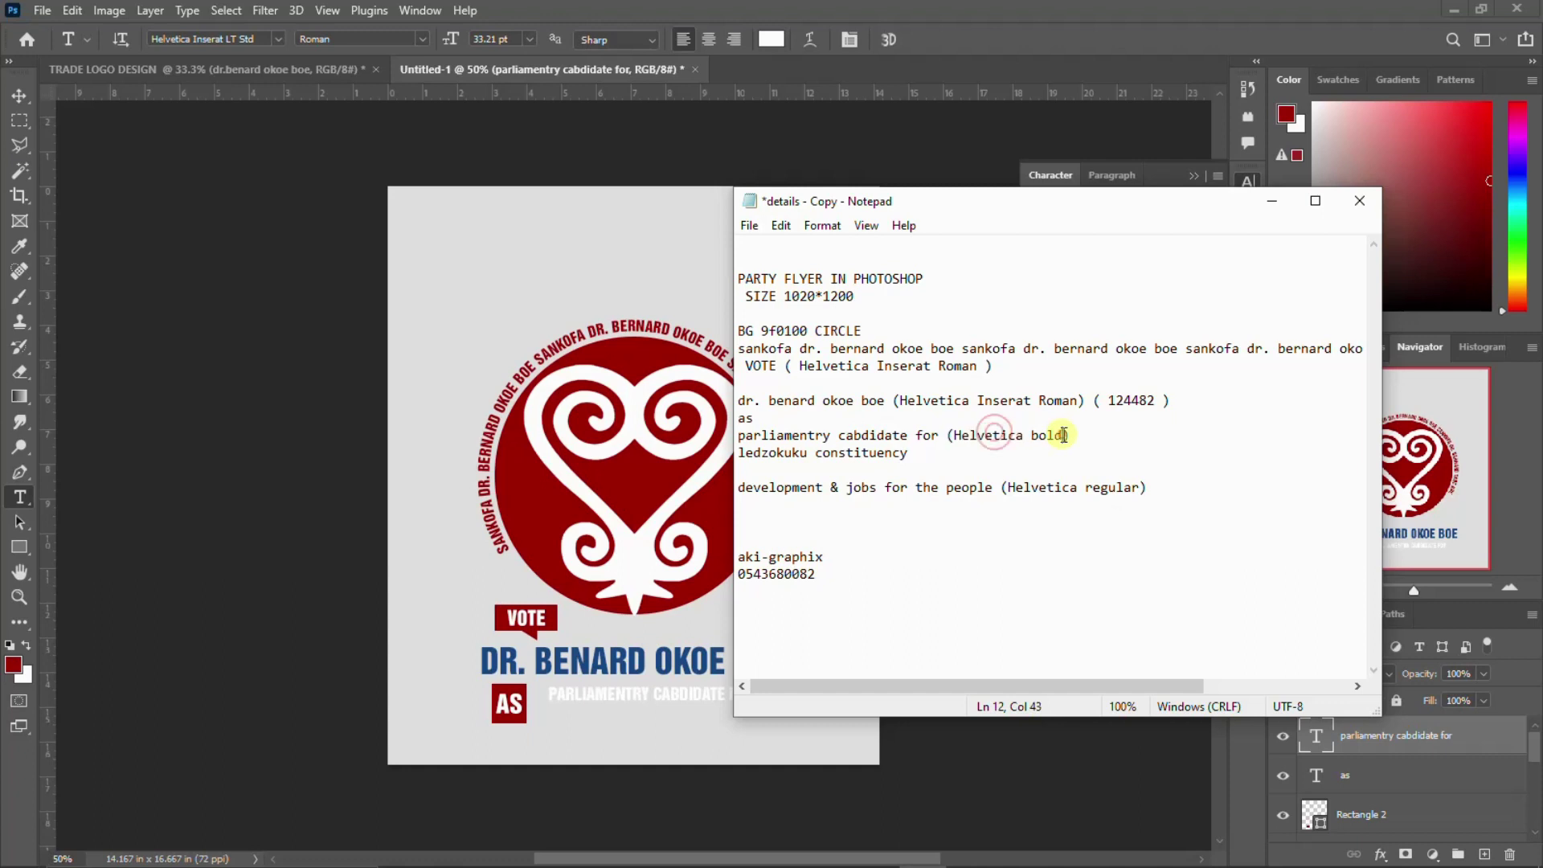
drag(1063, 435, 963, 437)
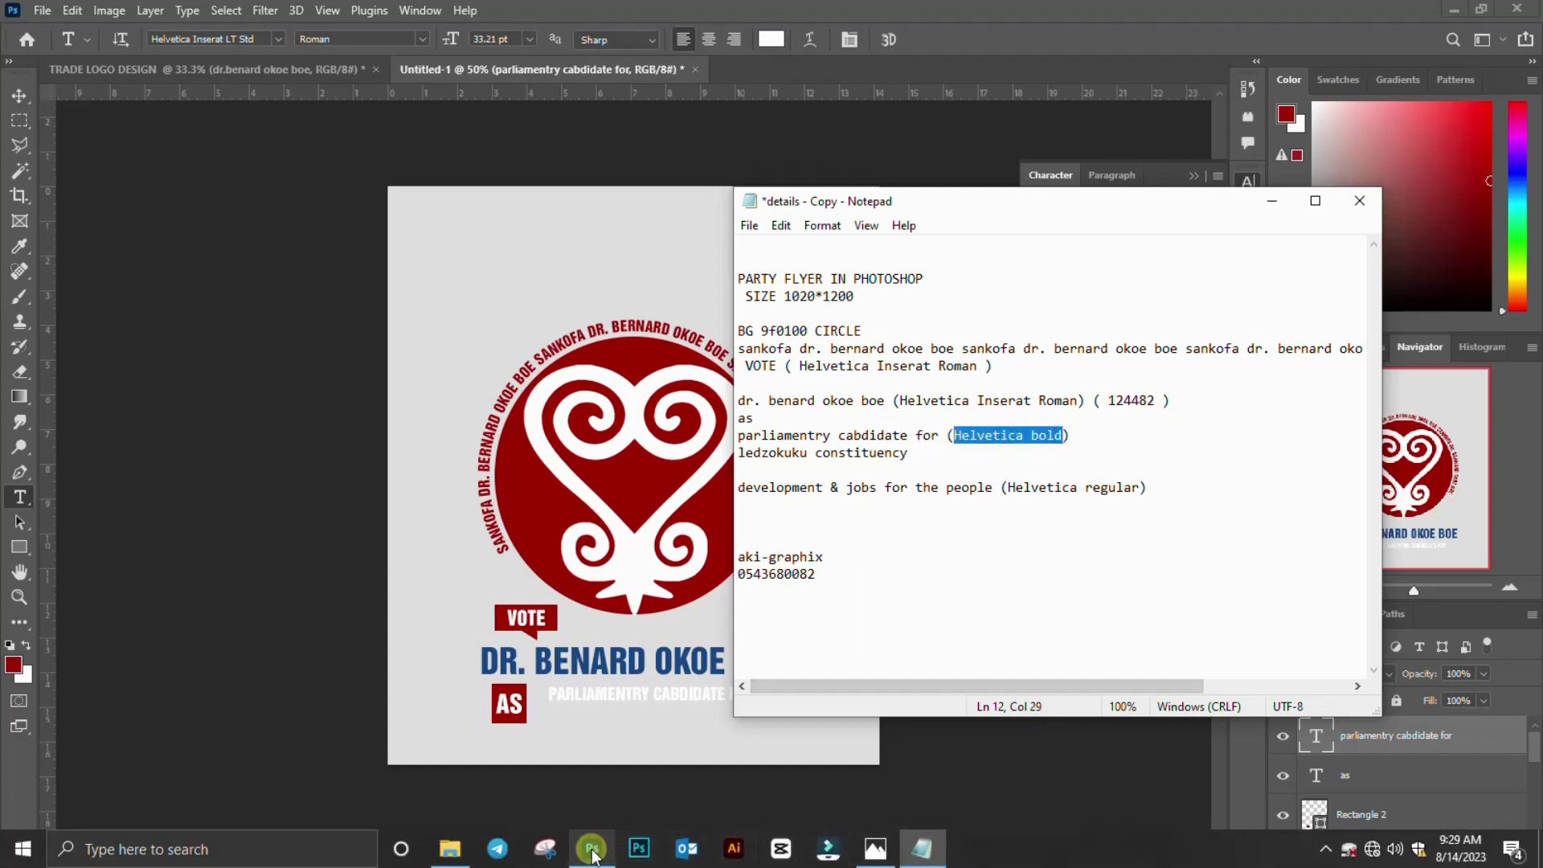
click(592, 849)
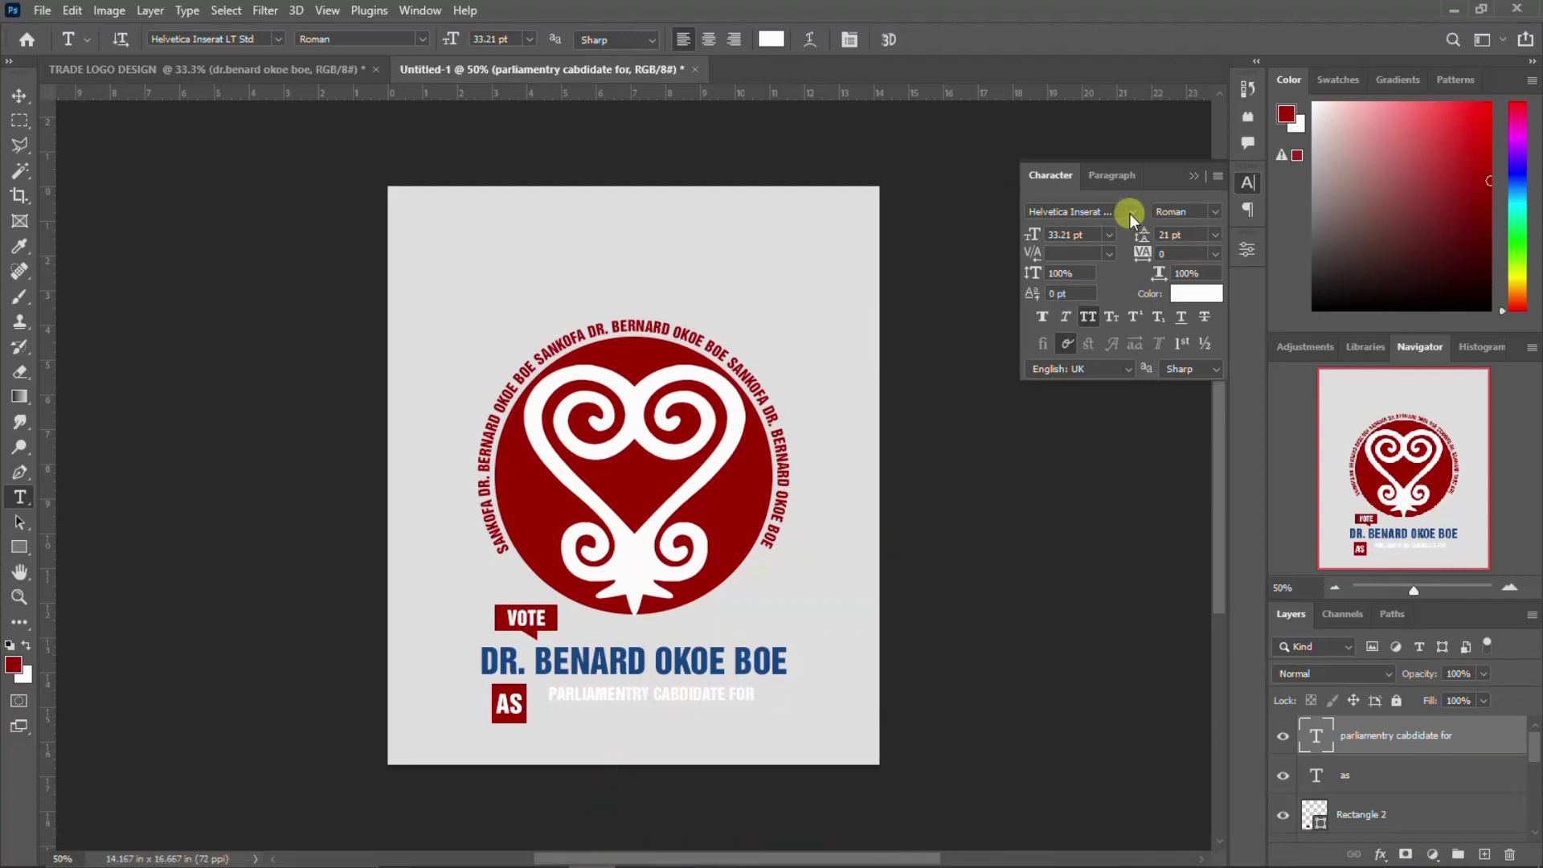
click(1130, 213)
text(Helvetica bold)
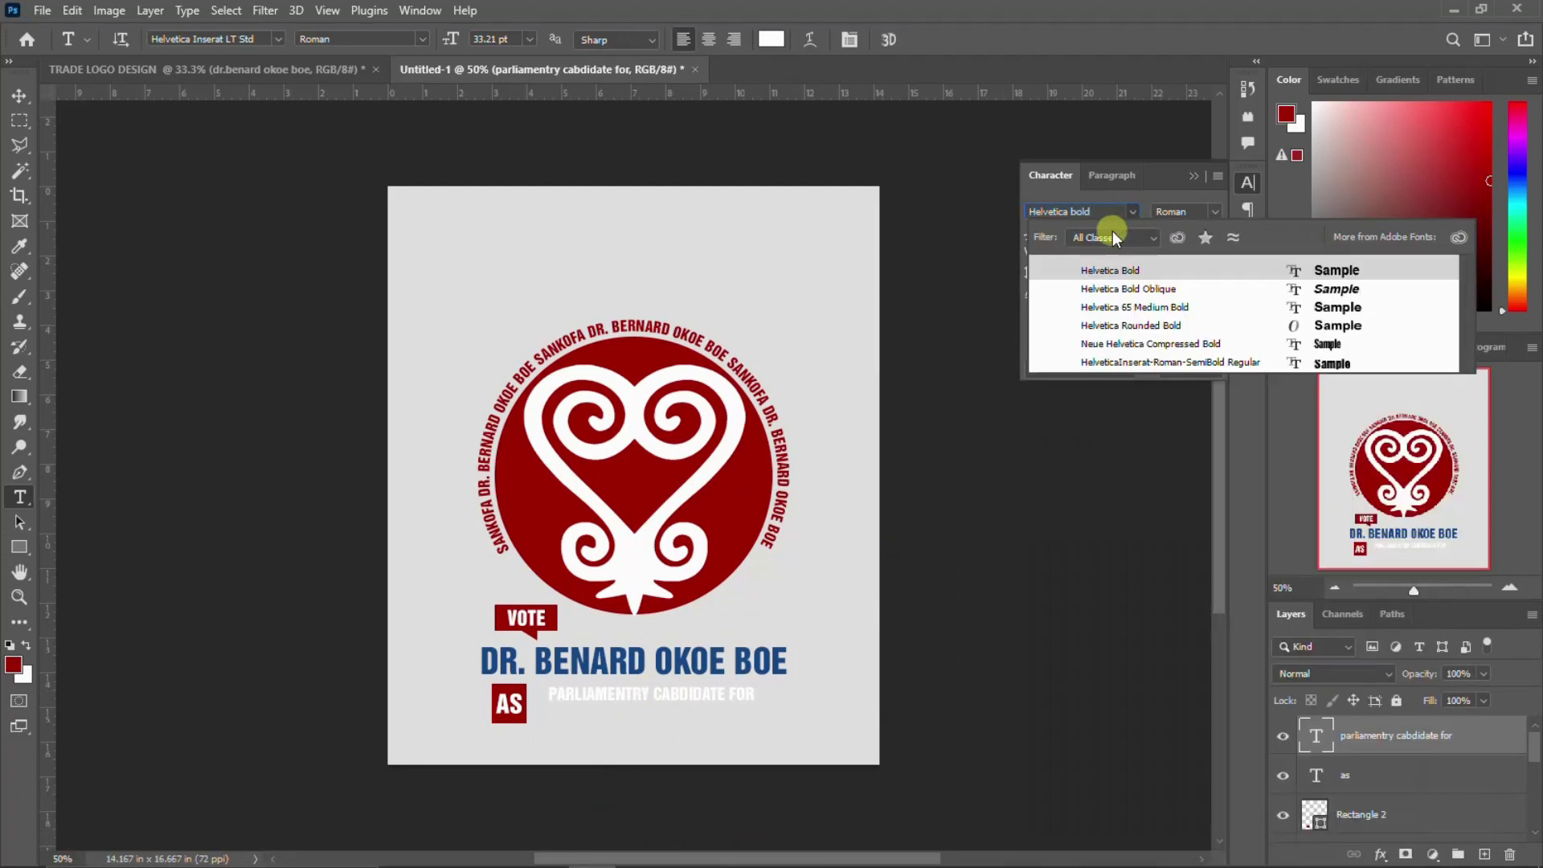
click(1129, 270)
Colour the subtitle dark blue #124482, sampled from the candidate's name.
click(1195, 294)
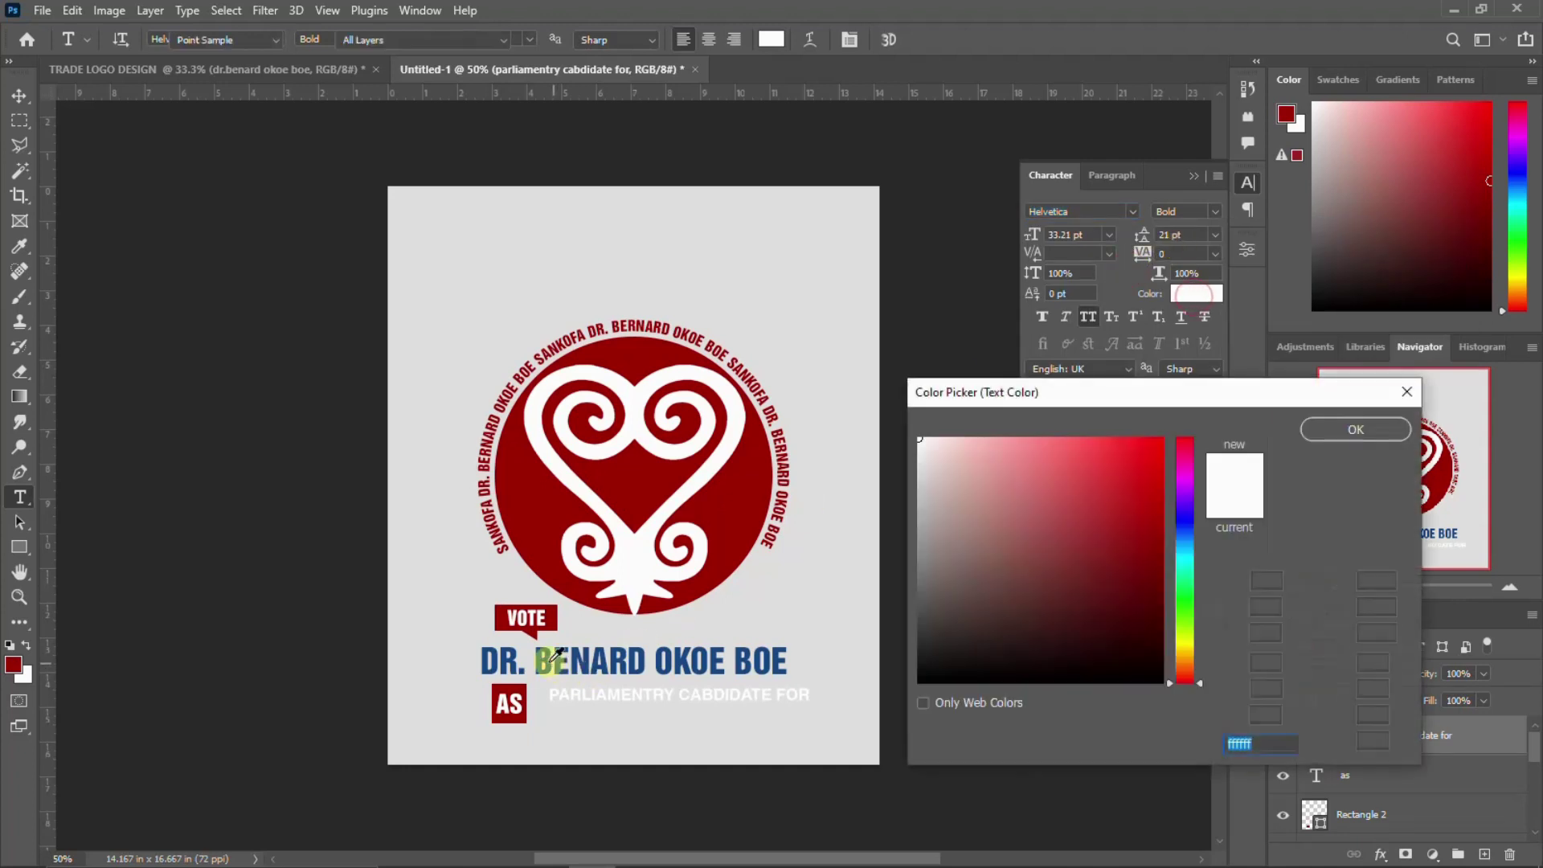
click(550, 656)
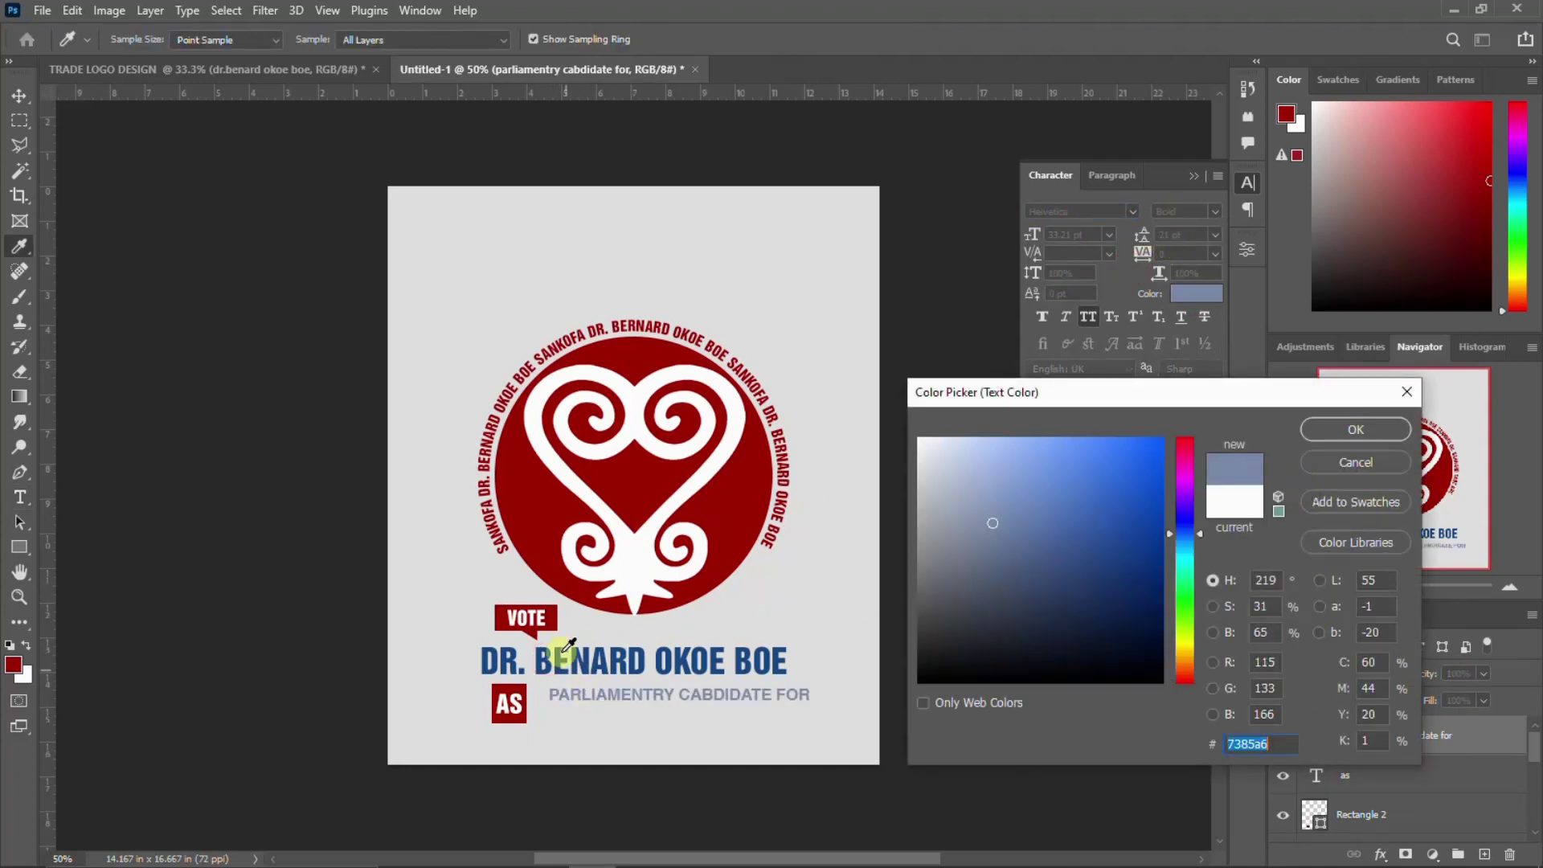
click(504, 659)
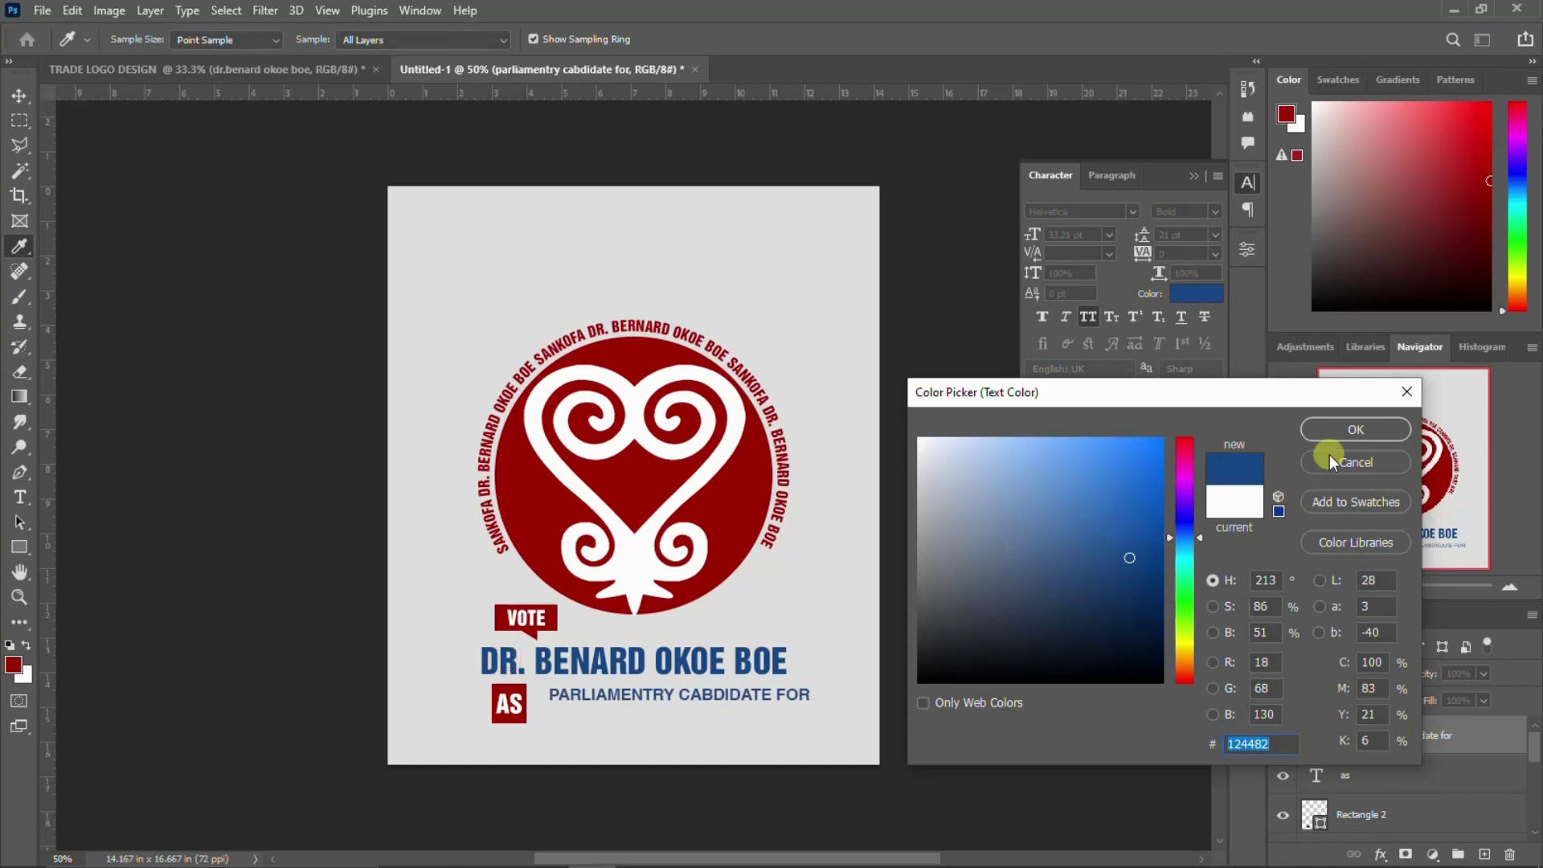
click(1352, 426)
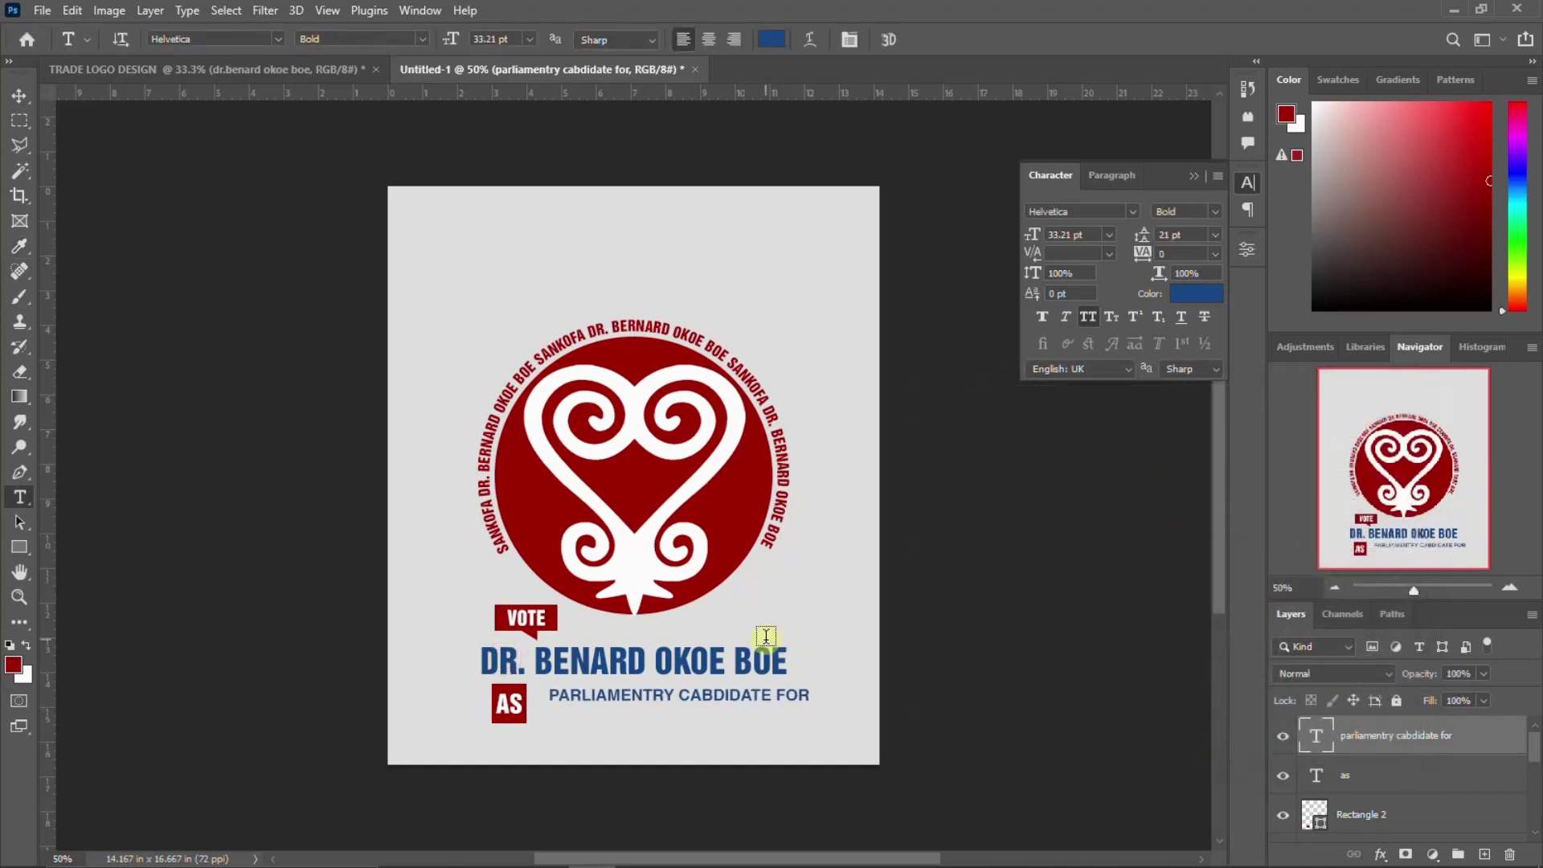
Scale the subtitle text up slightly to 35.85 pt.
key(v)
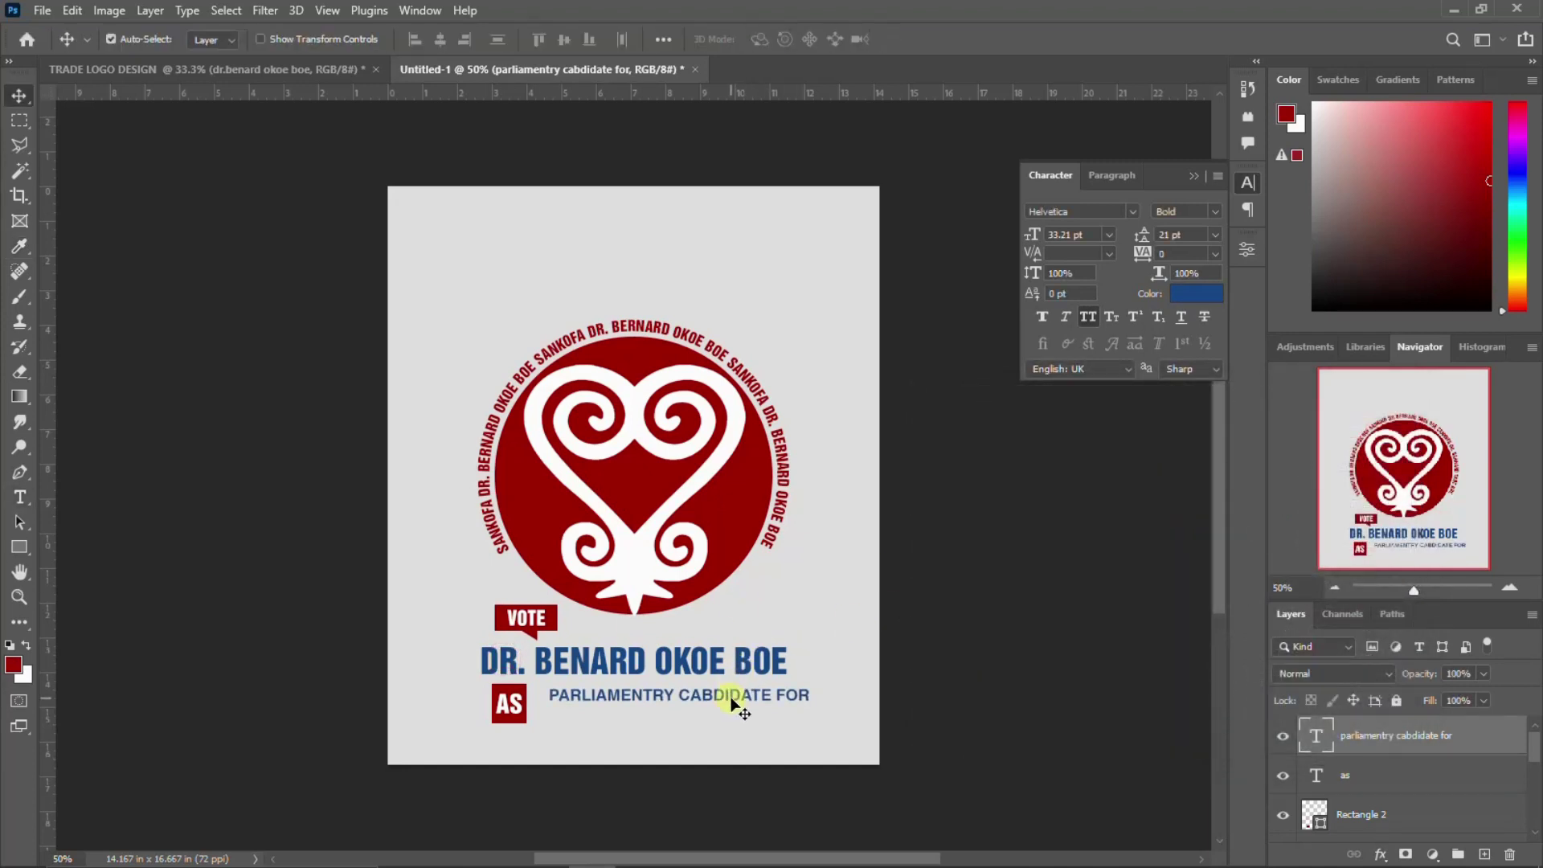
key(ctrl+t)
drag(810, 705, 710, 701)
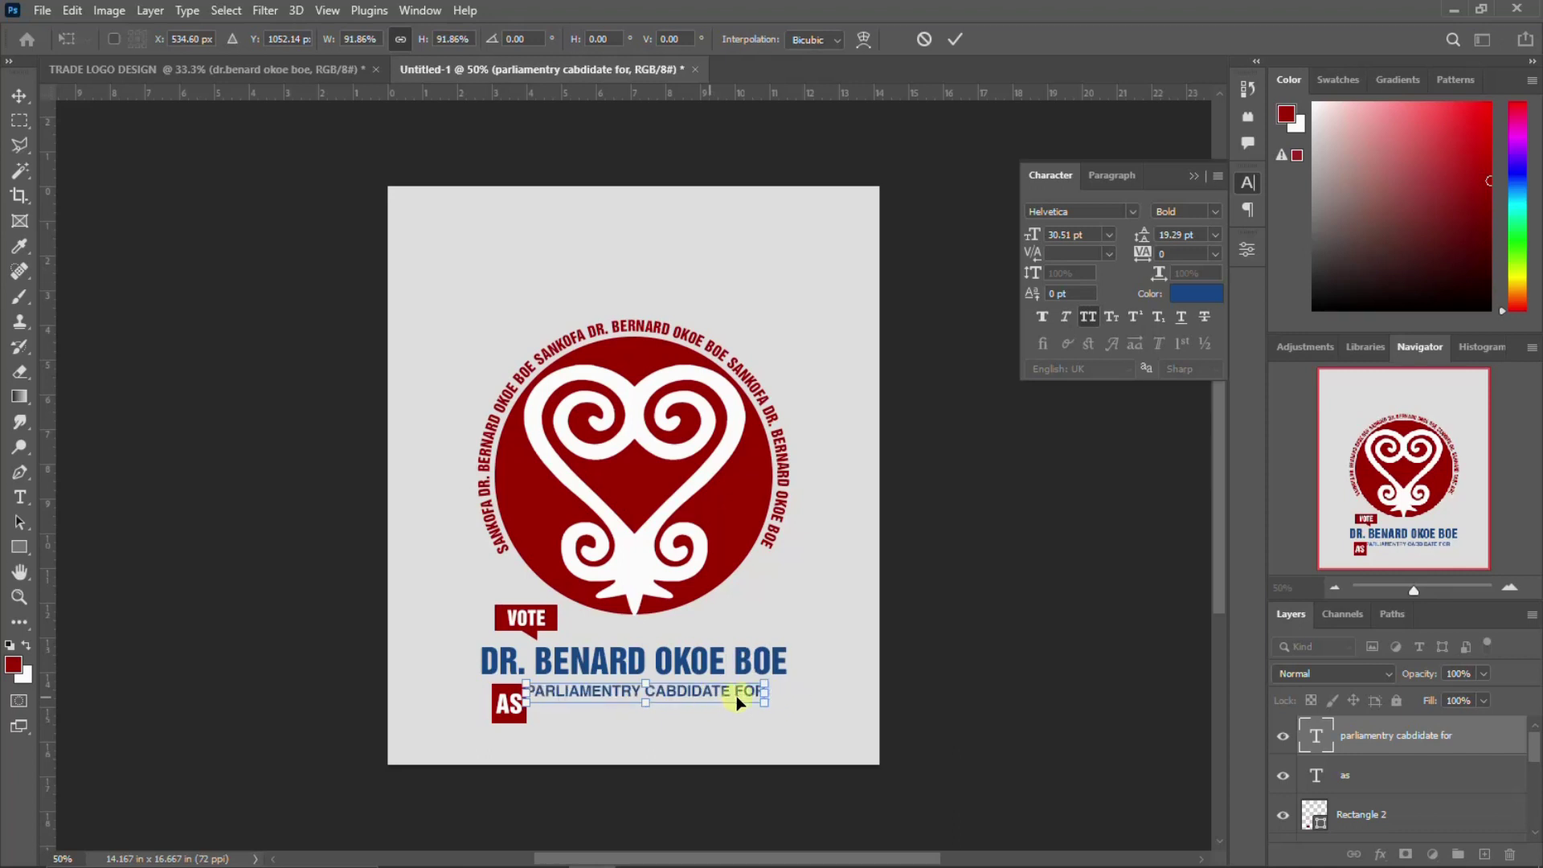
drag(762, 698, 783, 710)
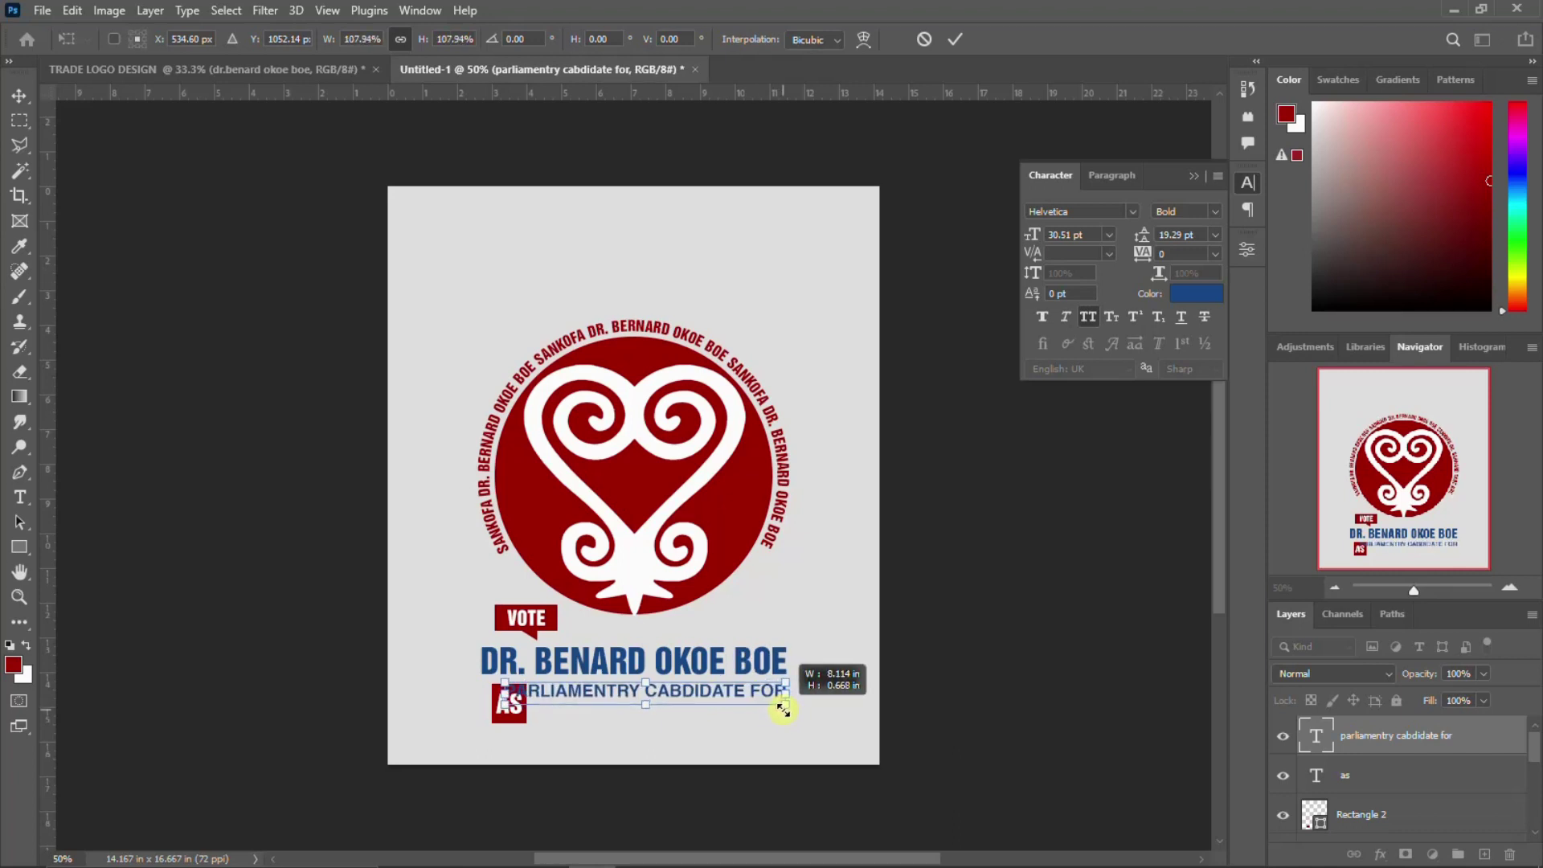
key(Return)
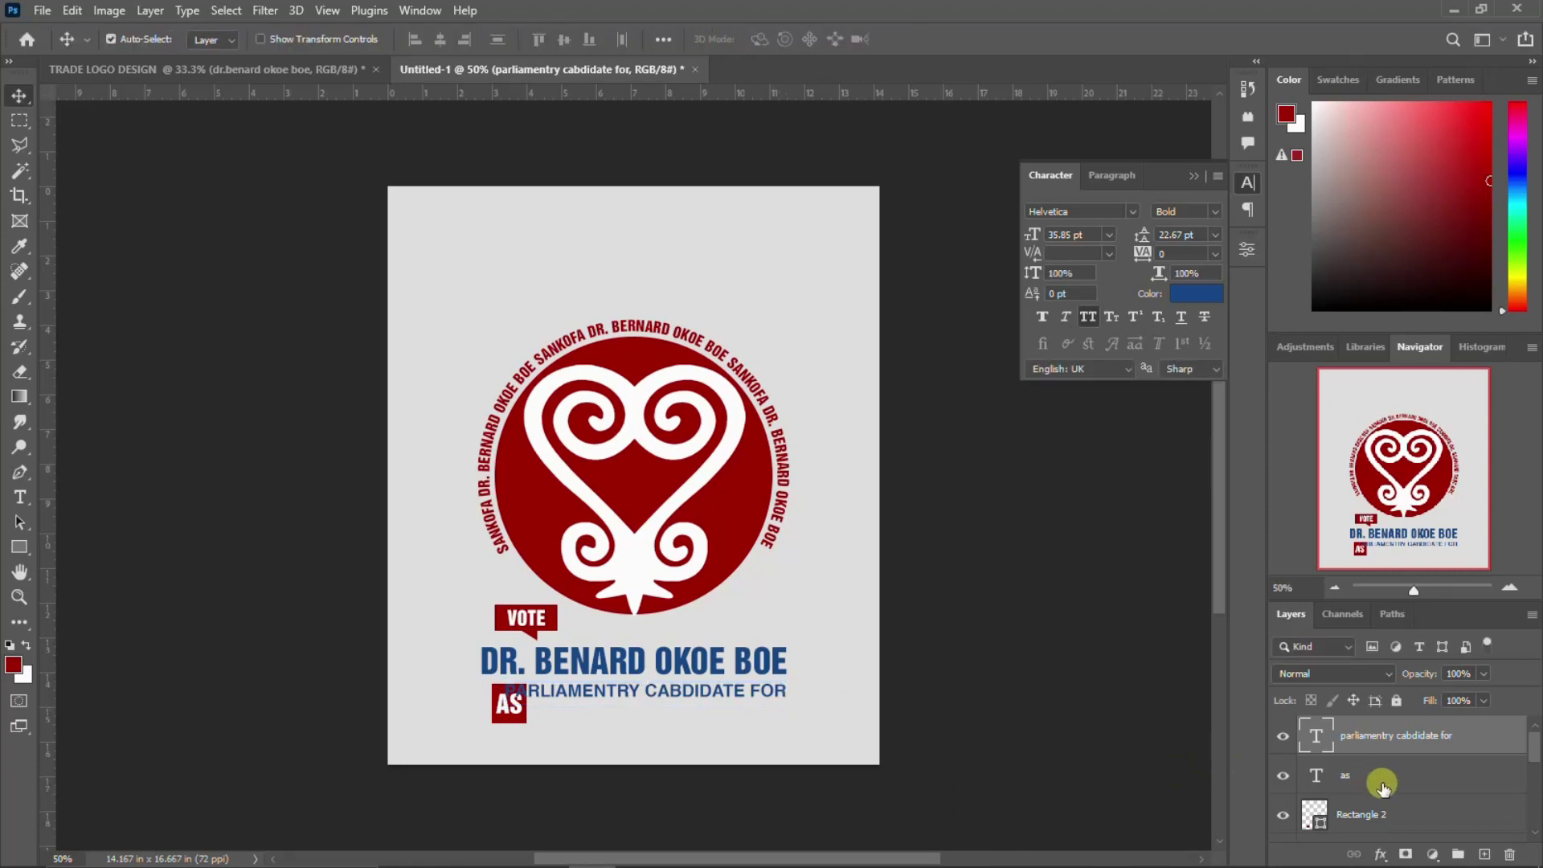
Move the AS badge (as and Rectangle 2 layers) left and nudge the subtitle left to line up.
click(1375, 776)
shift+click(1365, 815)
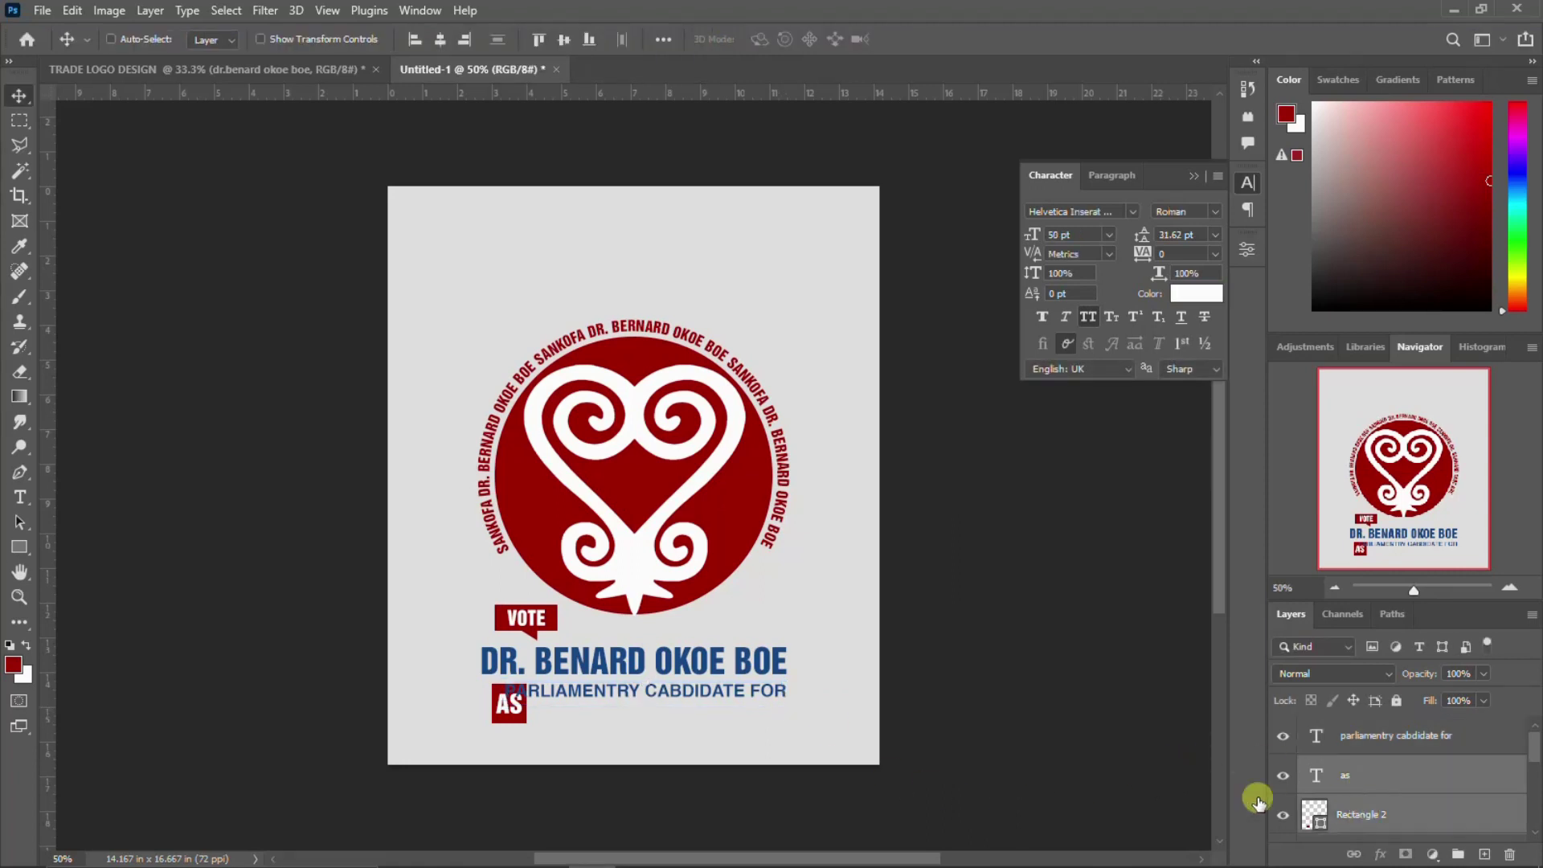
key(ctrl+t)
drag(510, 709, 478, 708)
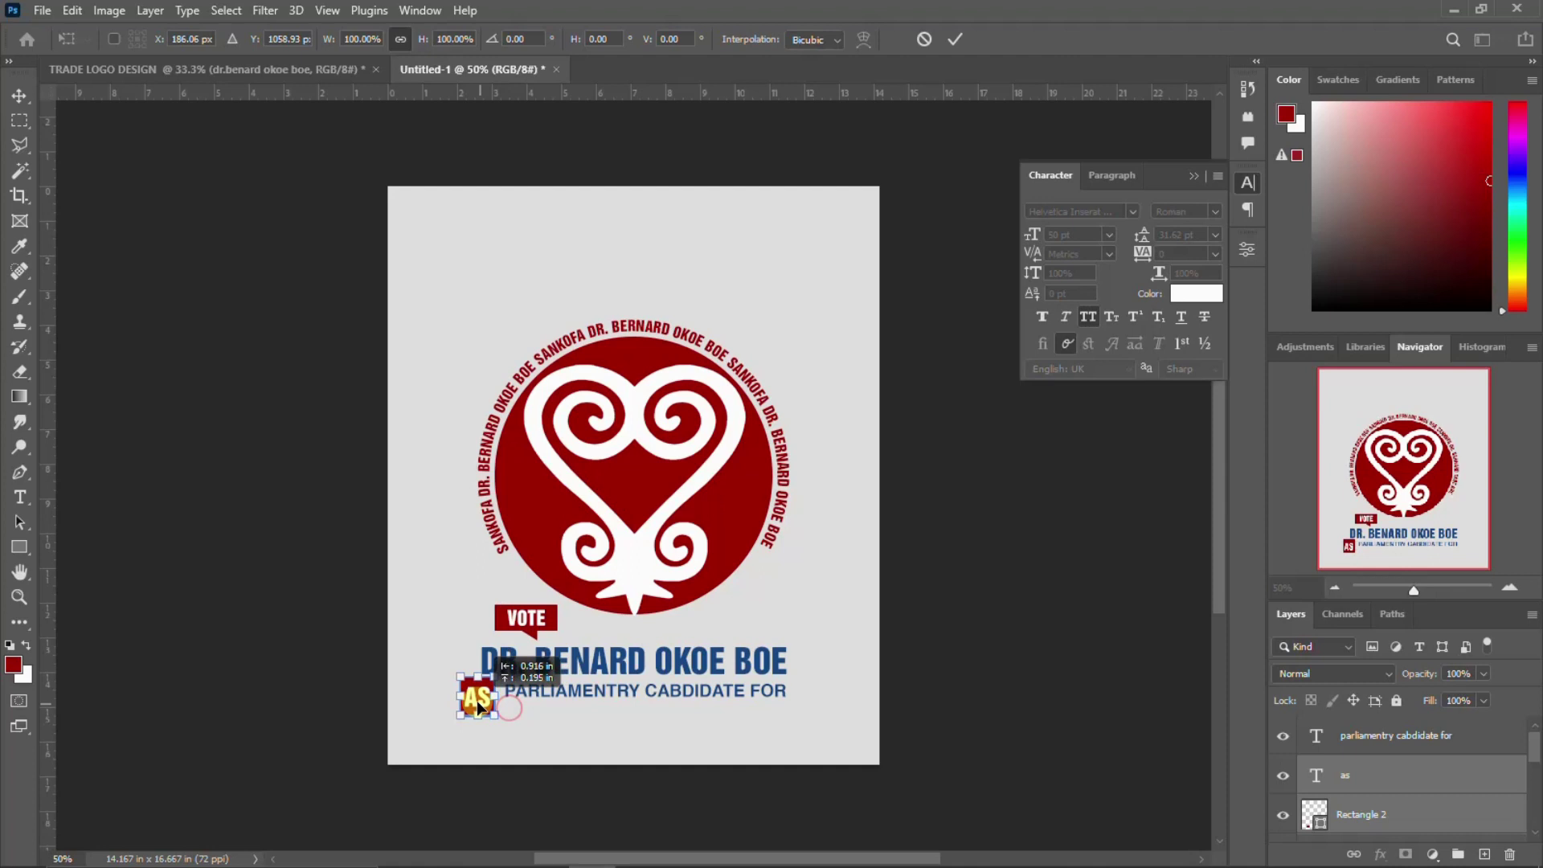
drag(478, 706, 477, 706)
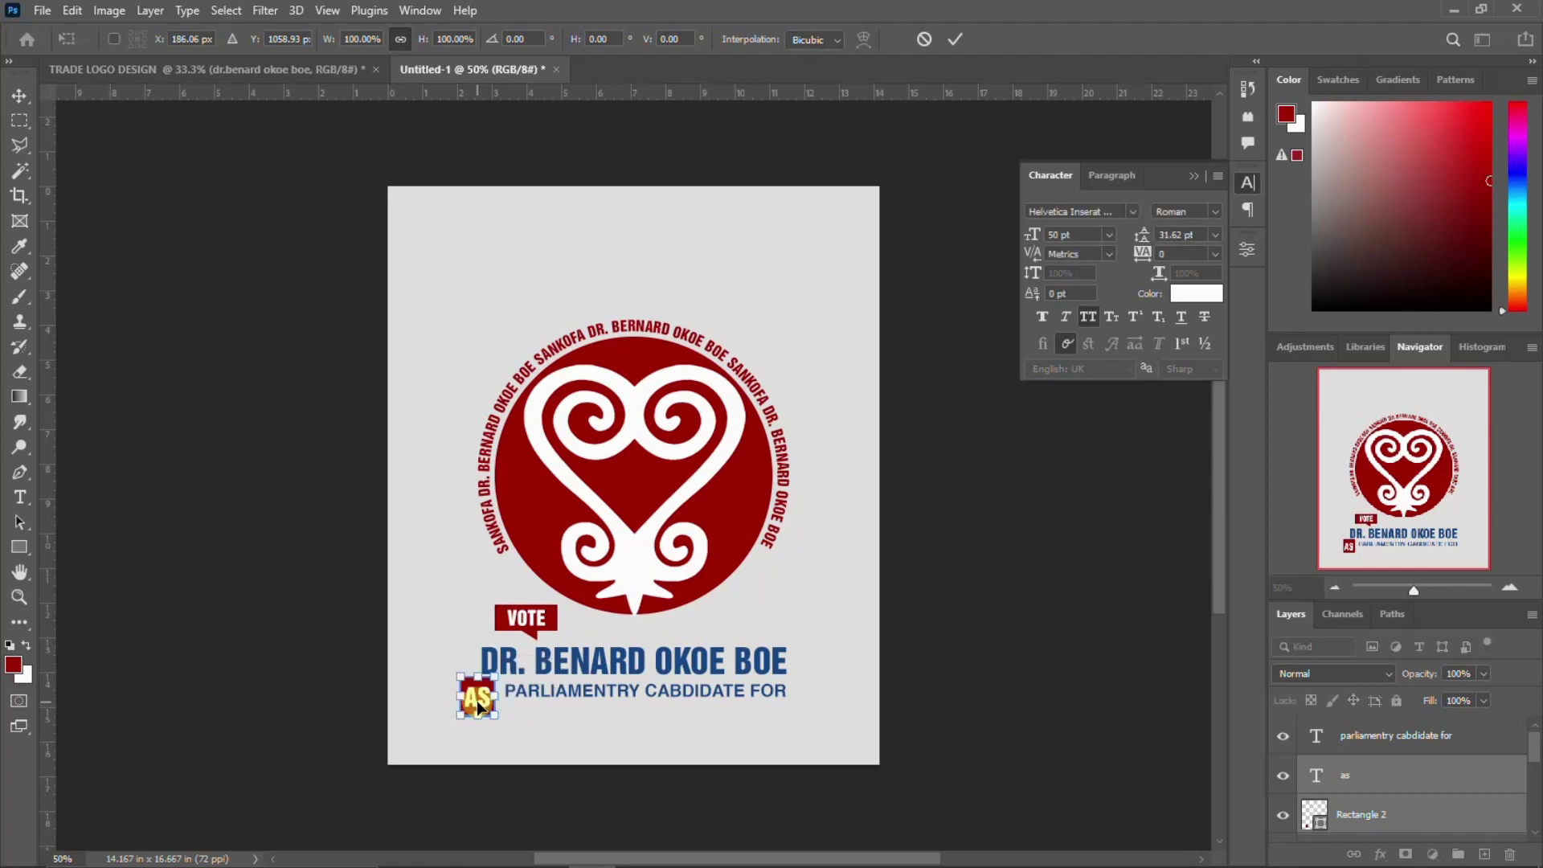
key(Return)
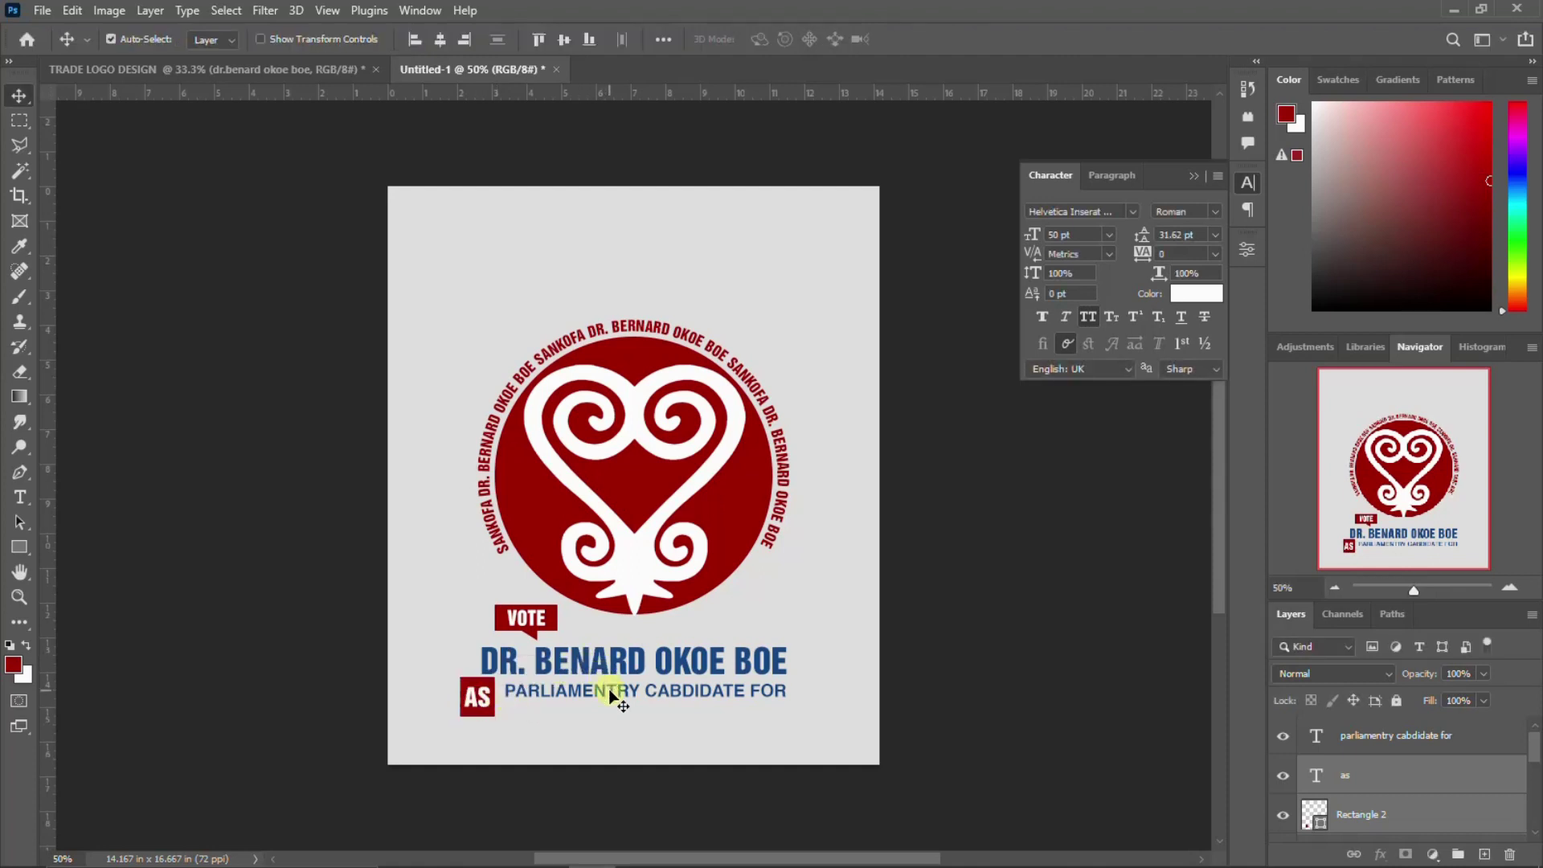
click(610, 692)
key(Left)
key(Left)
key(Left)
key(Left)
key(Left)
key(Left)
key(Left)
key(Left)
key(Left)
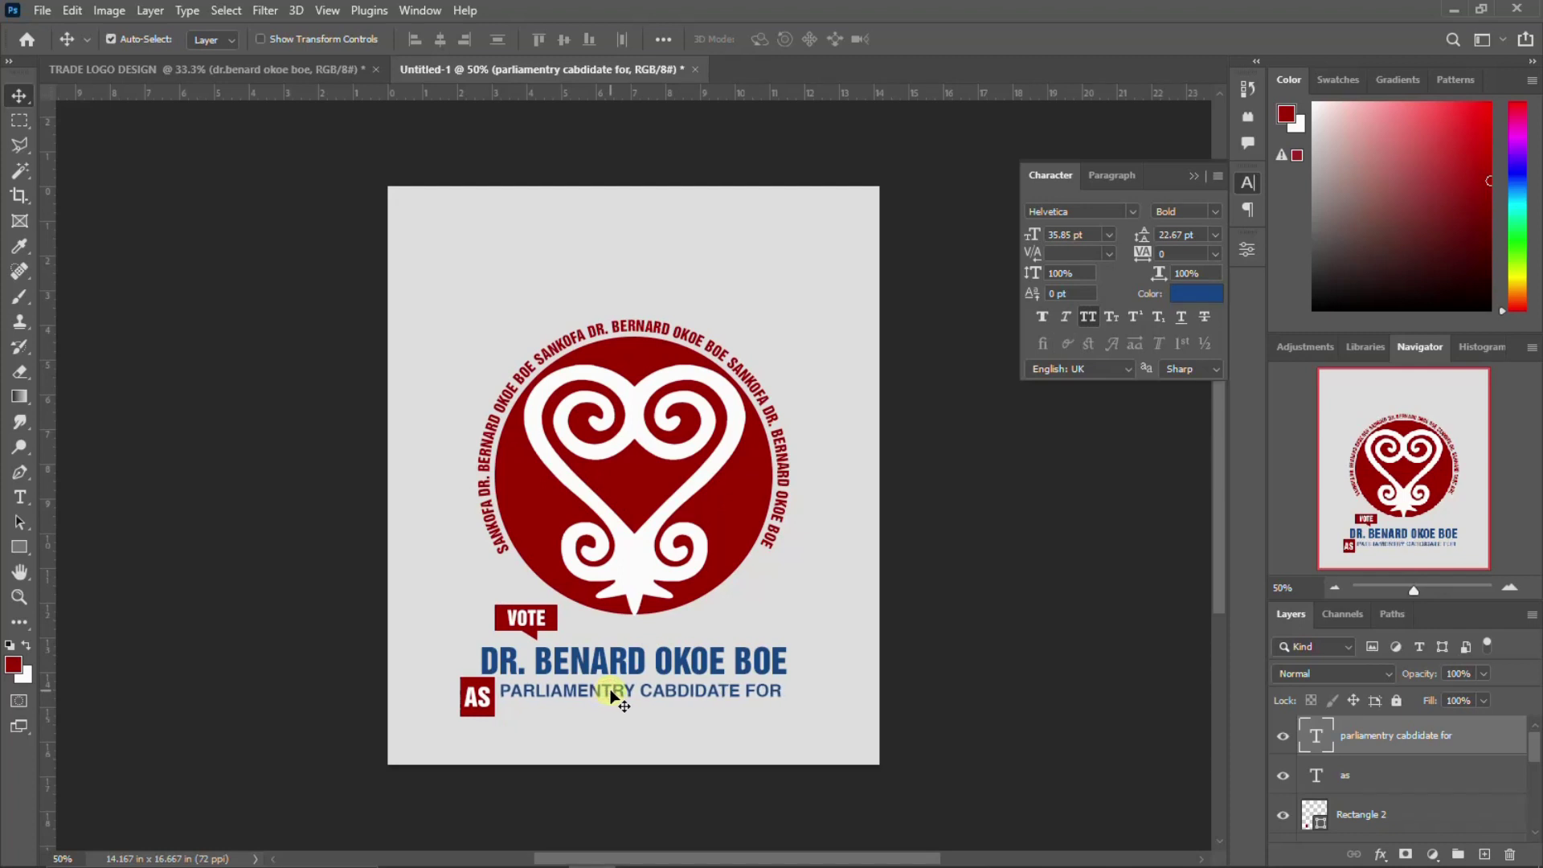
Duplicate the subtitle below it and change the copy to 'LEDZOKUKU CONSTITUENCY'.
drag(623, 692, 625, 713)
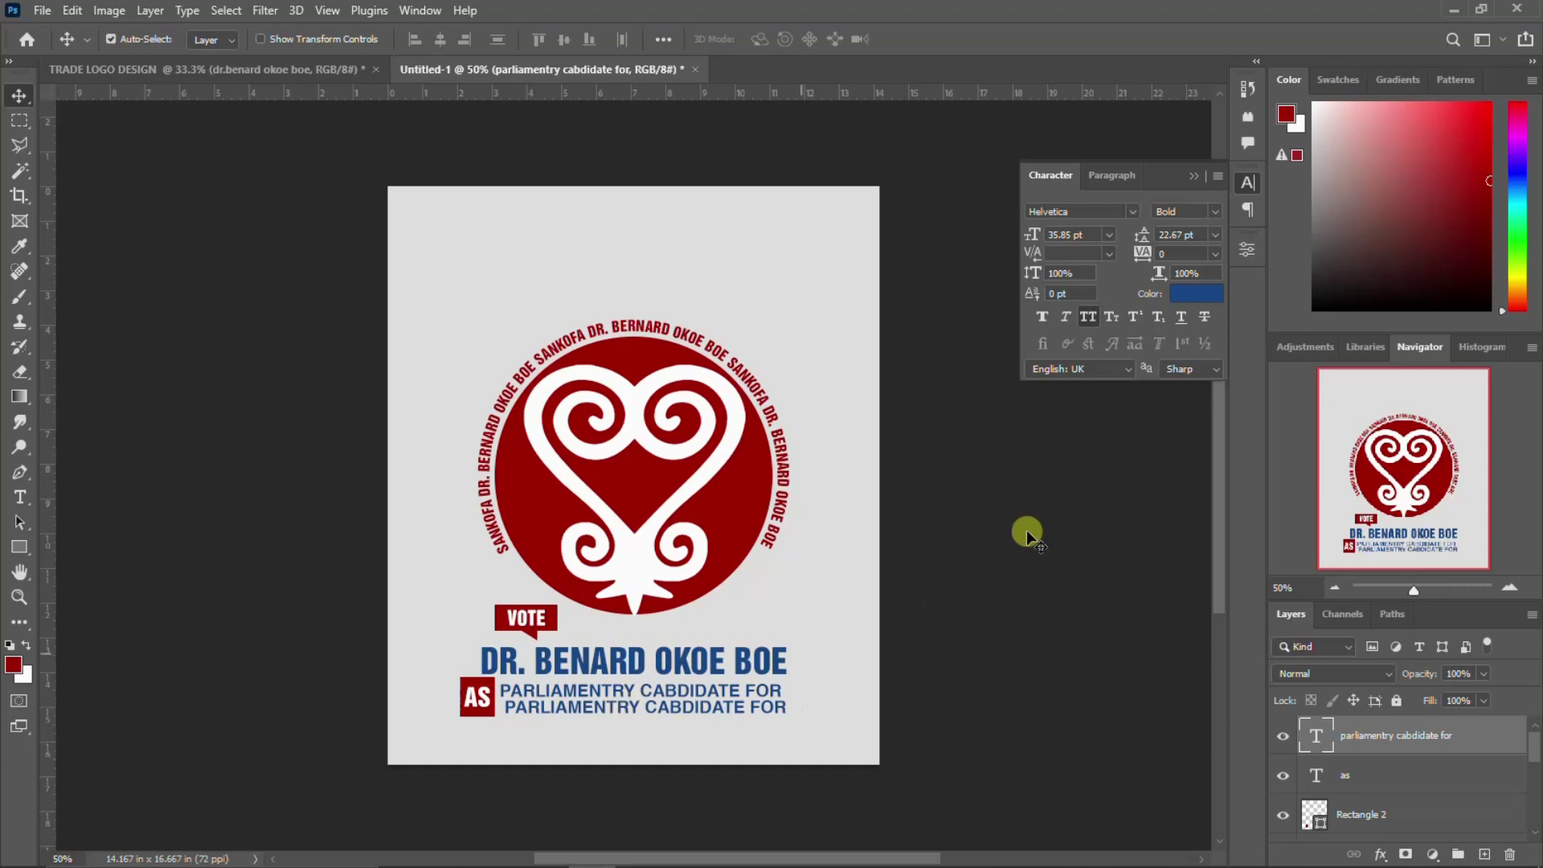
click(935, 856)
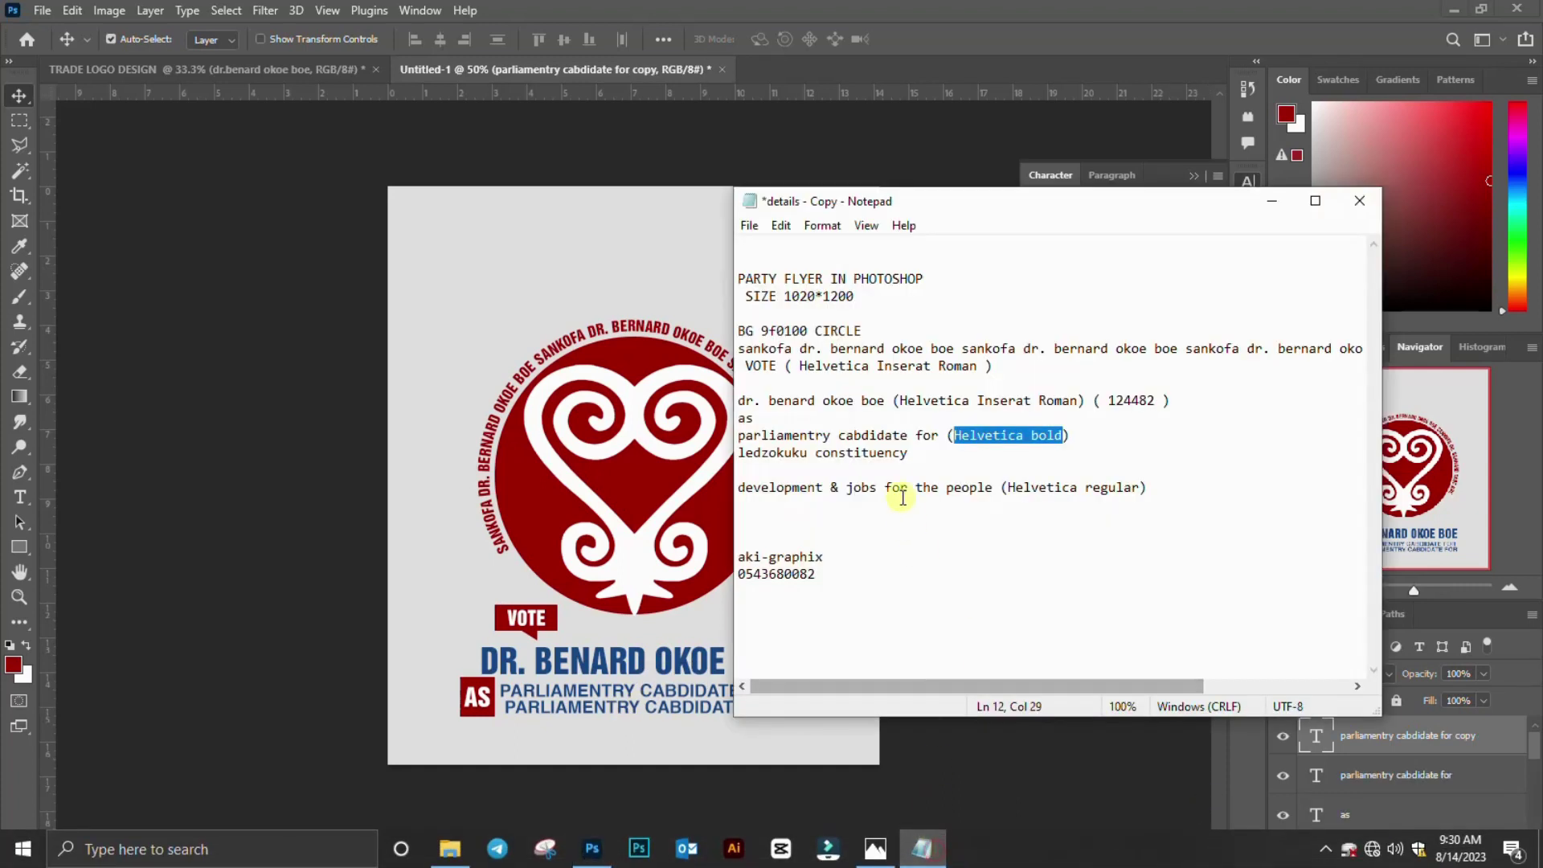
mouse_move(912, 452)
mouse_down()
mouse_move(765, 467)
mouse_move(716, 450)
mouse_up()
key(ctrl+c)
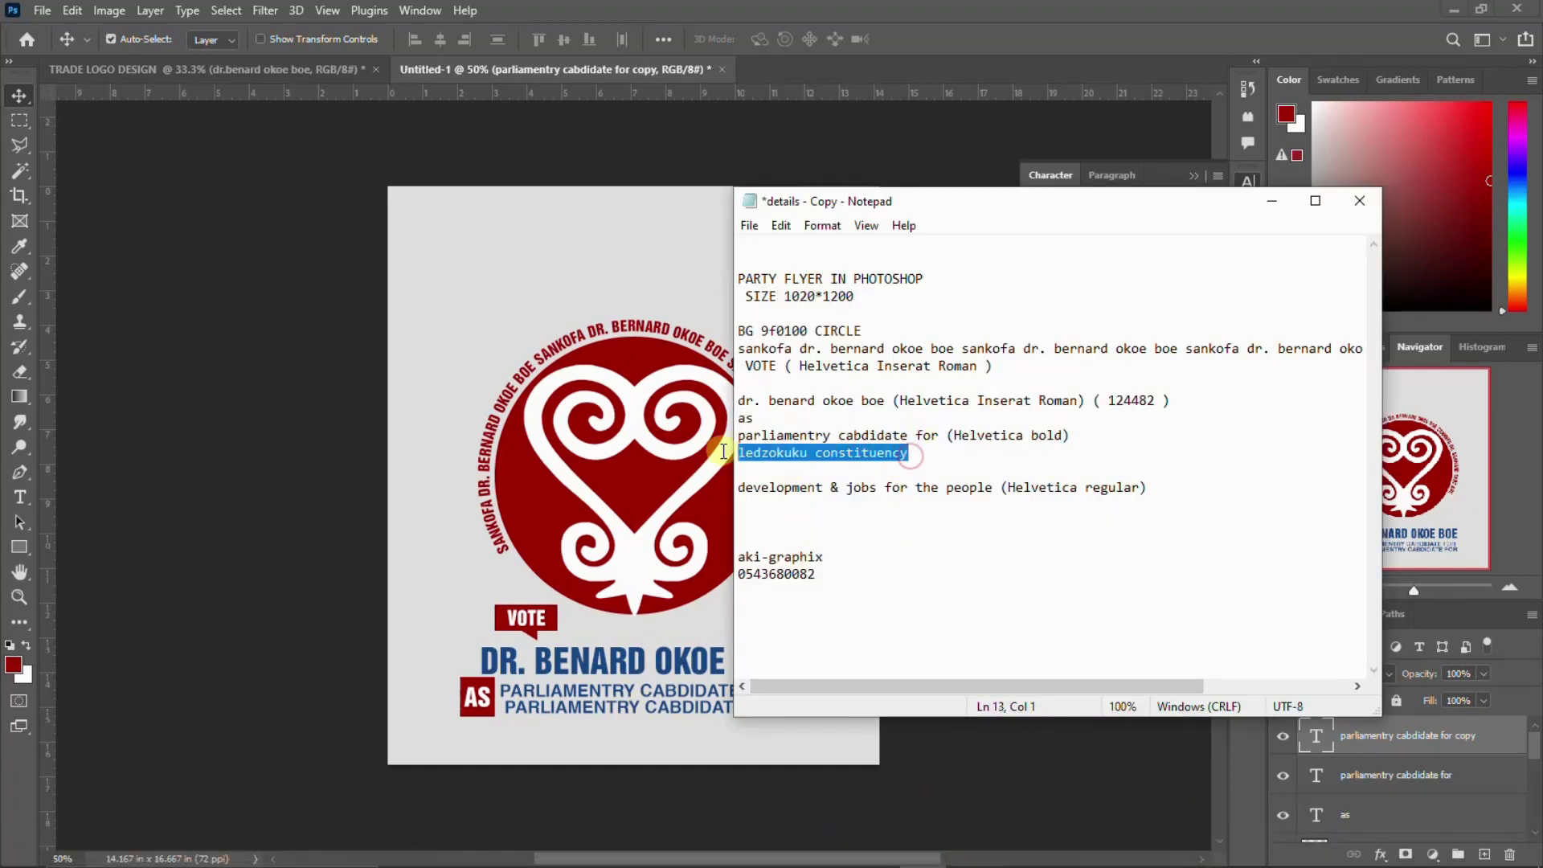
click(668, 704)
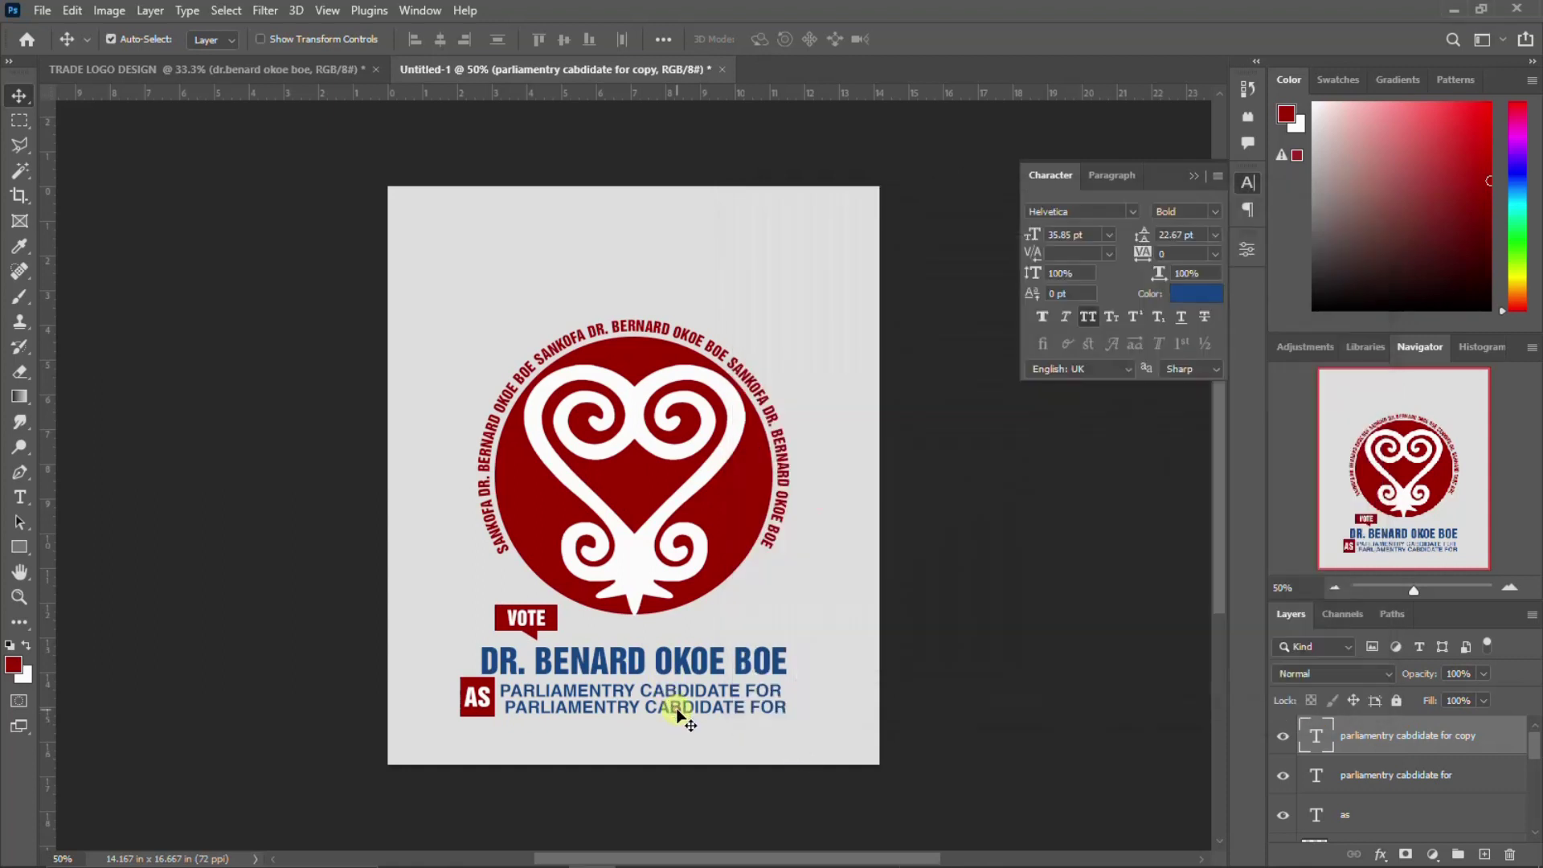
double_click(713, 702)
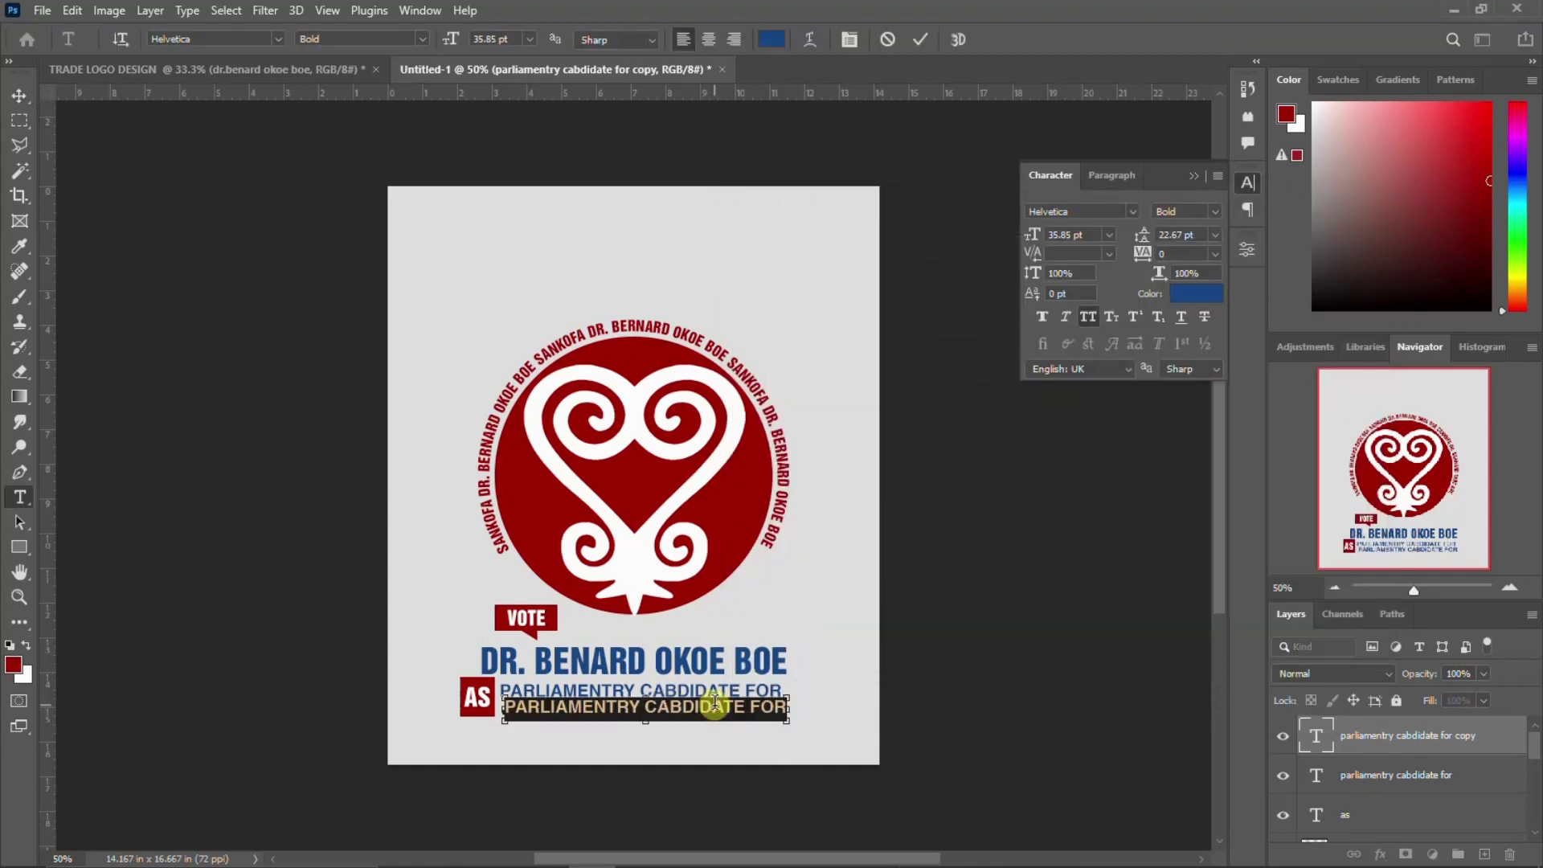
key(ctrl+v)
key(ctrl+Return)
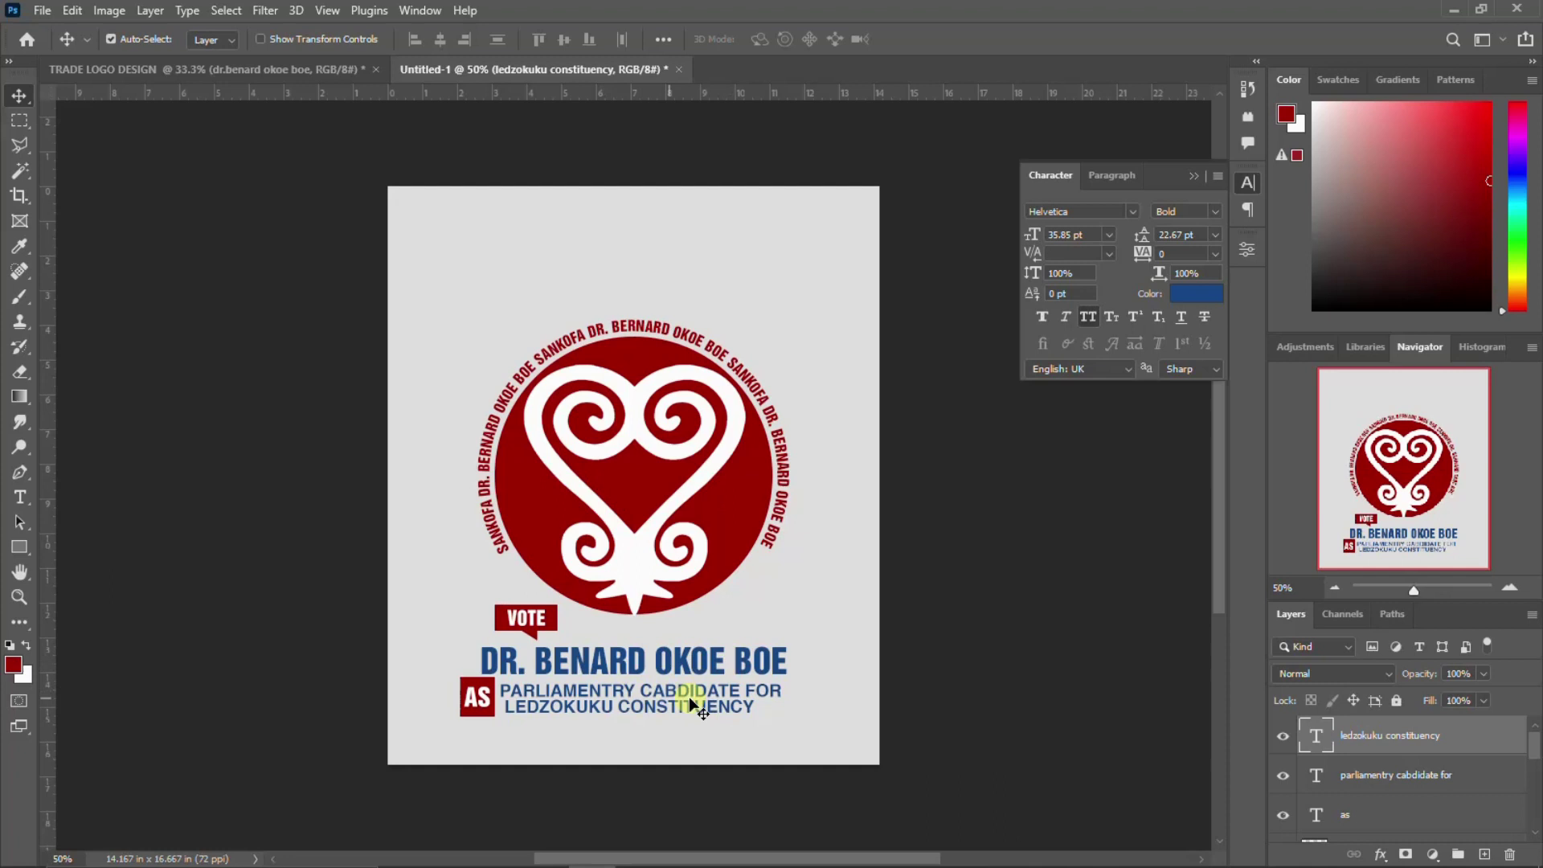
Enlarge the candidate's name heading to about 110% (78.97 pt) and nudge the candidate line up.
click(694, 656)
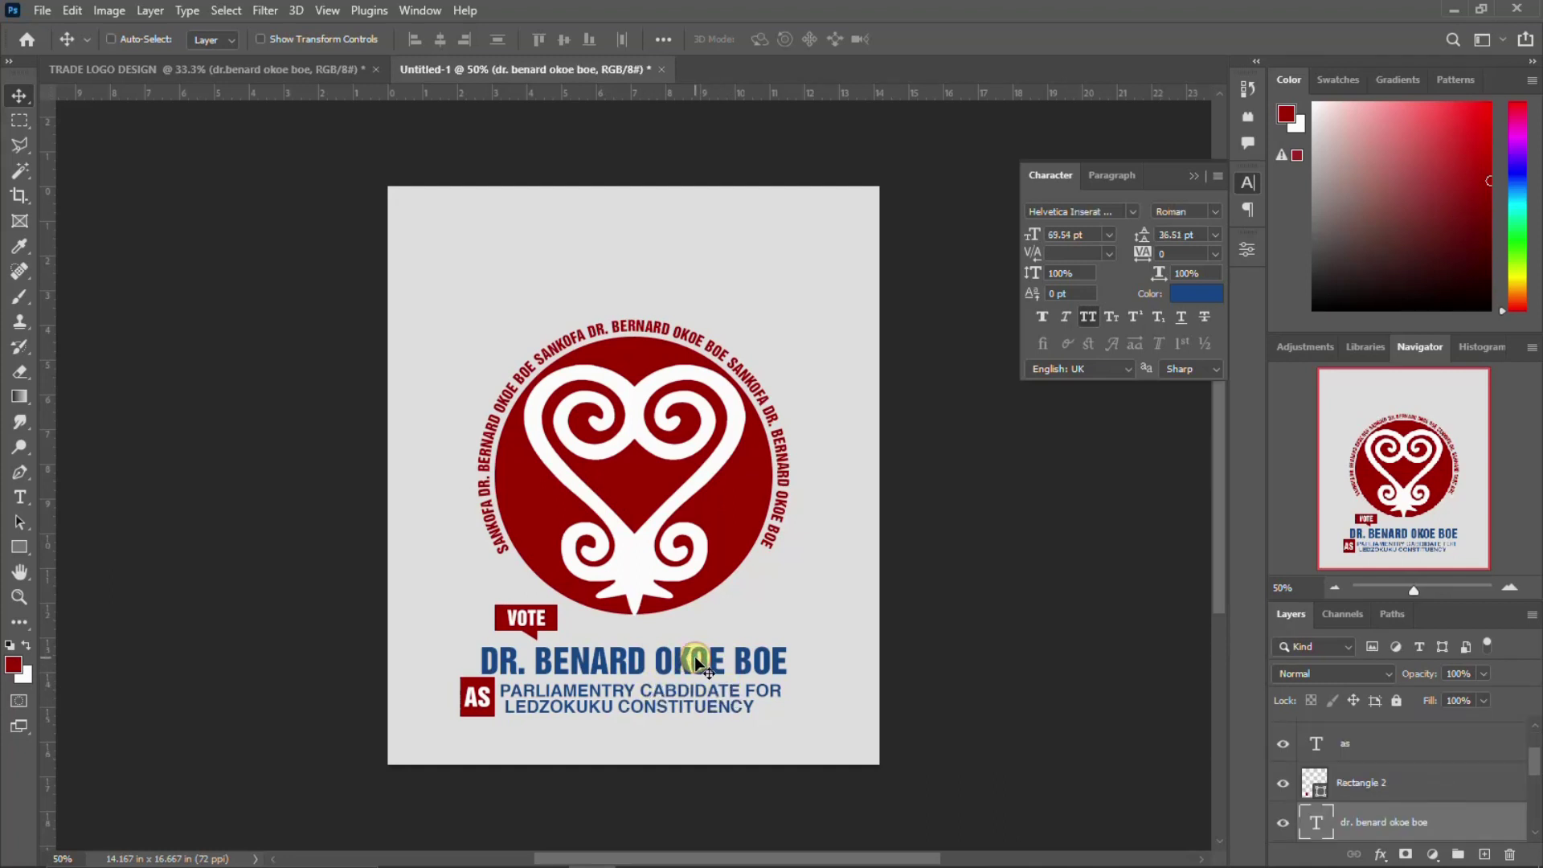
key(ctrl+t)
drag(787, 678, 808, 690)
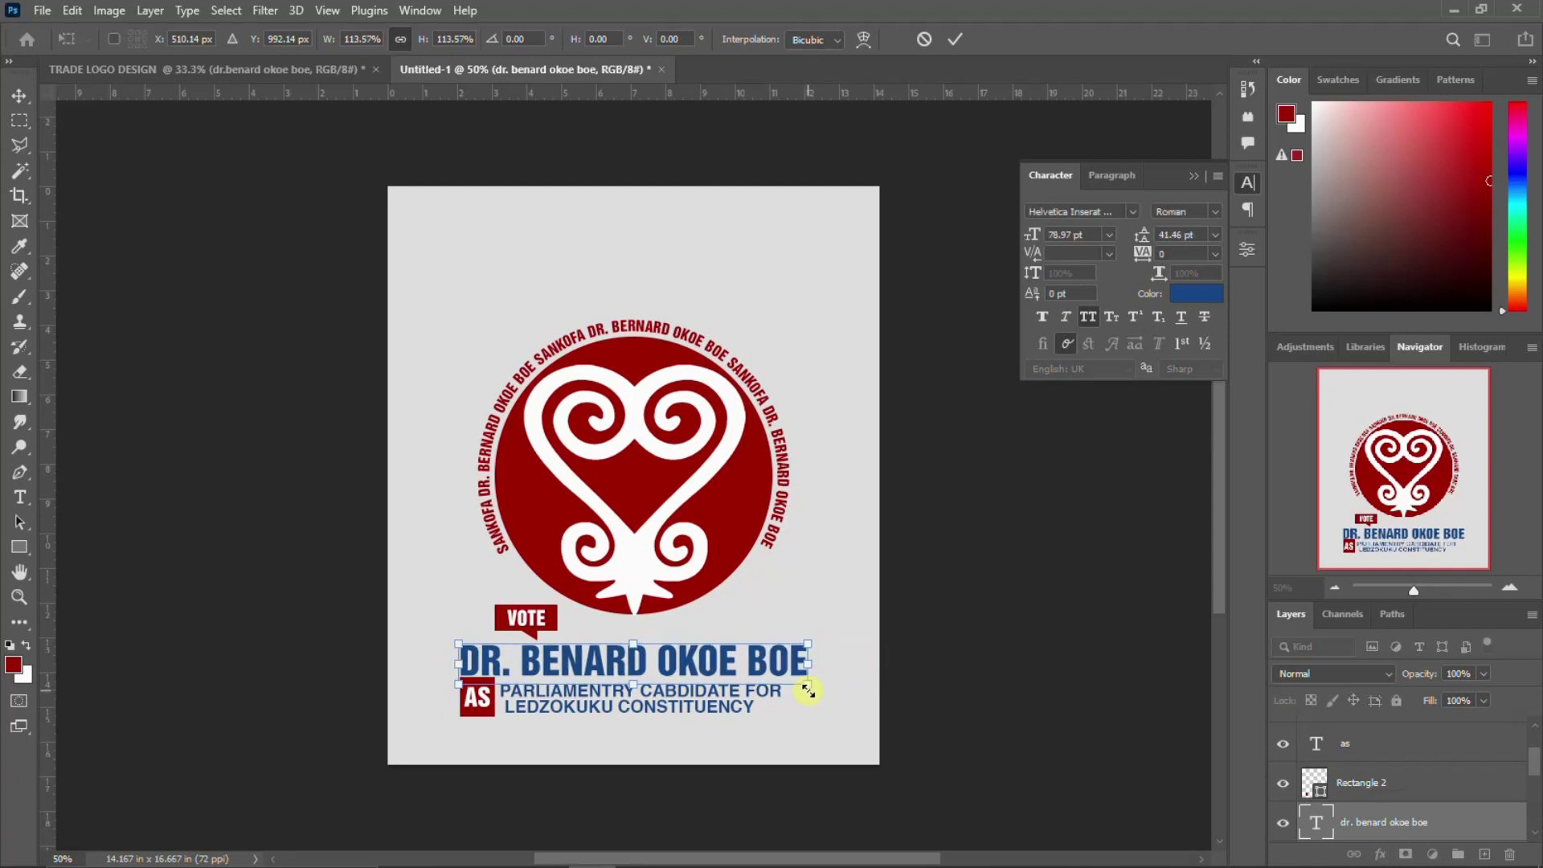
key(Return)
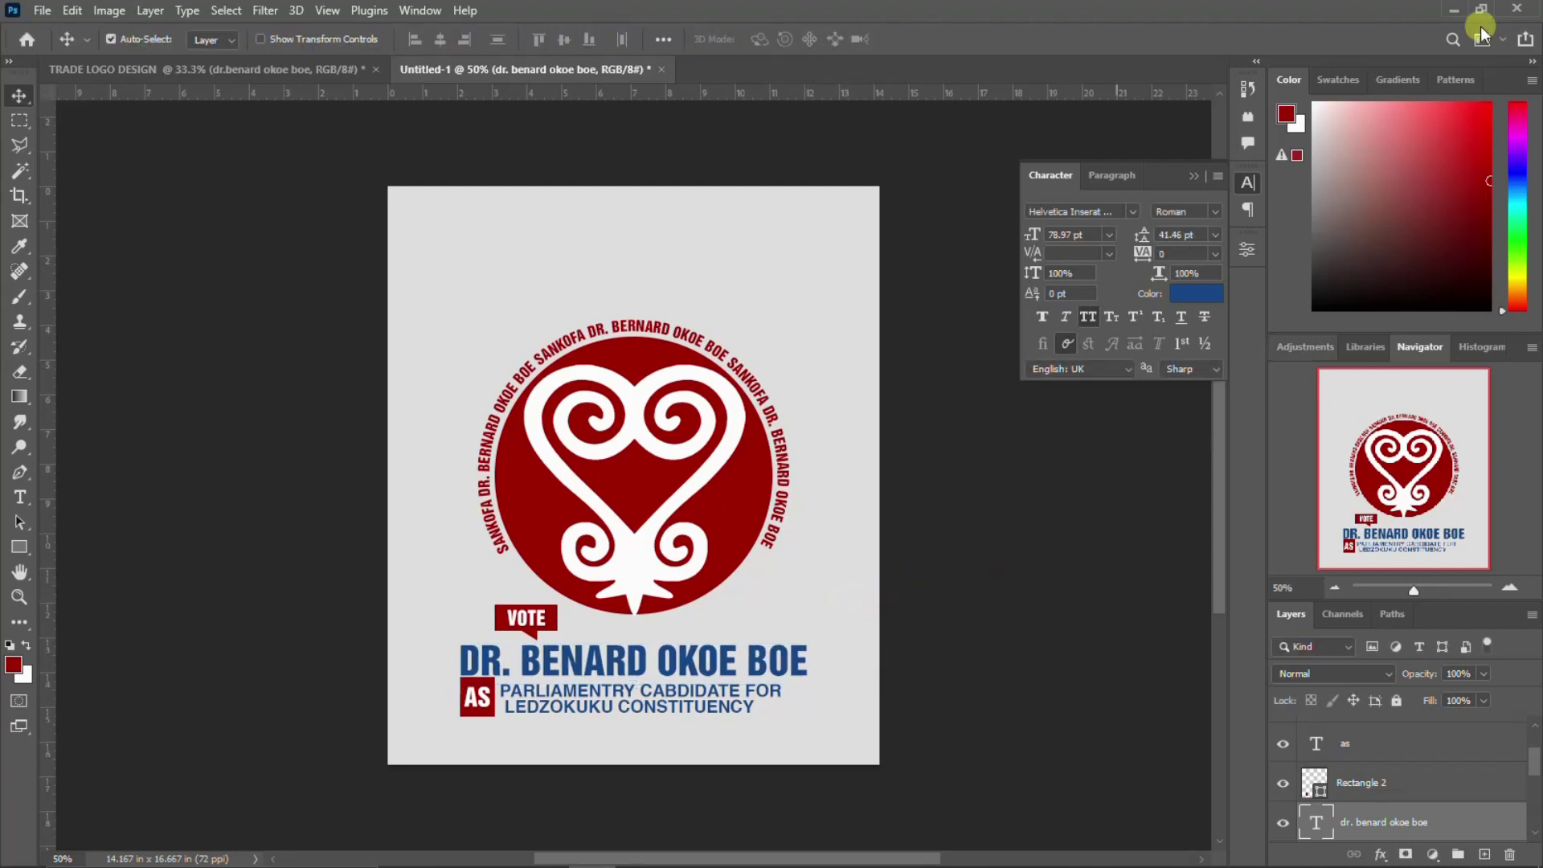
click(1247, 181)
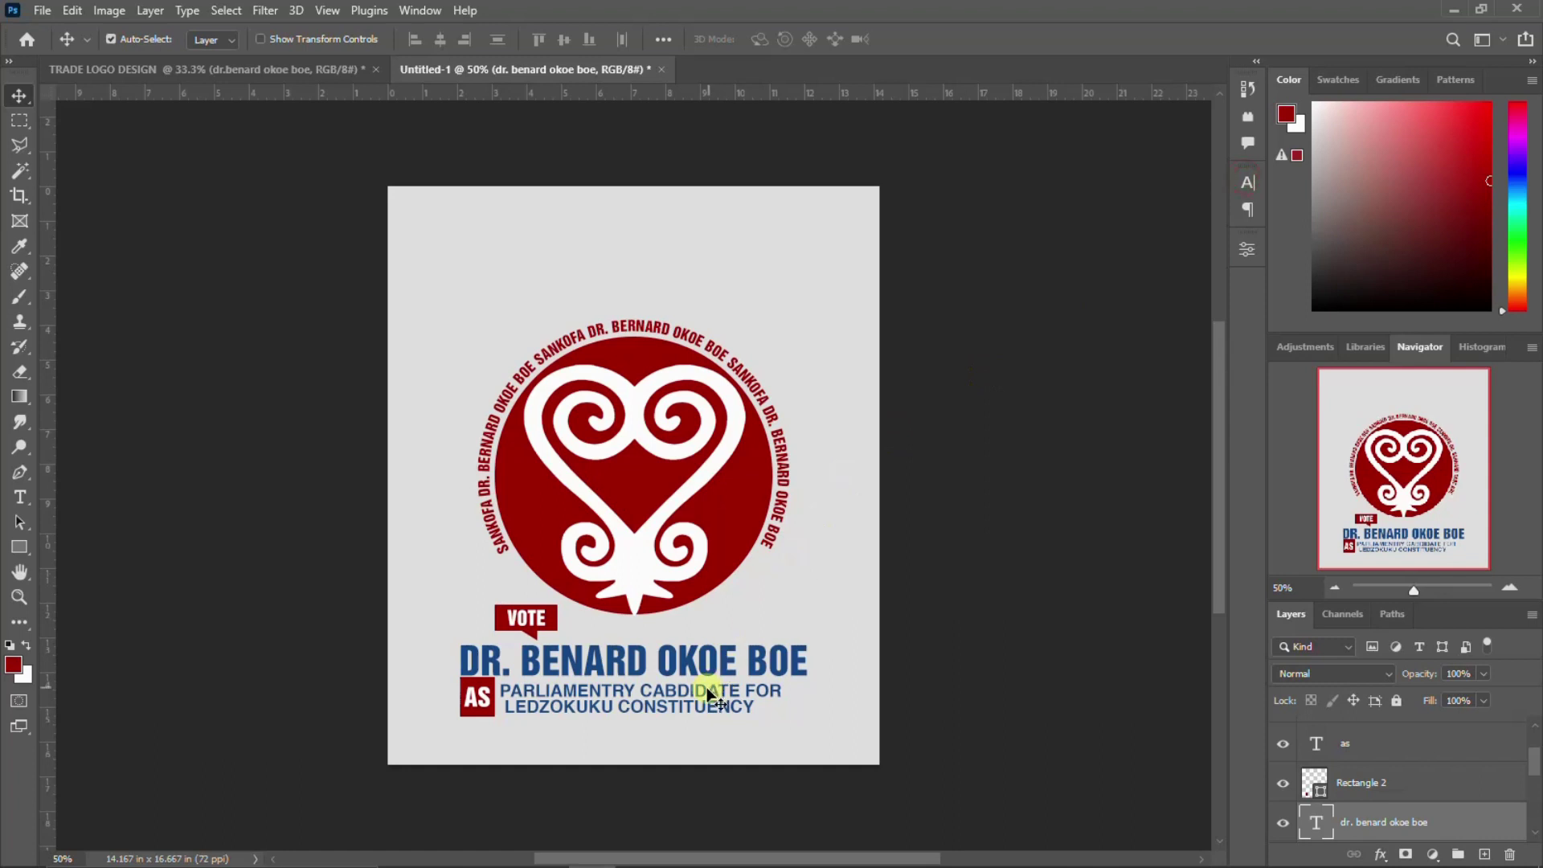
drag(665, 694, 669, 691)
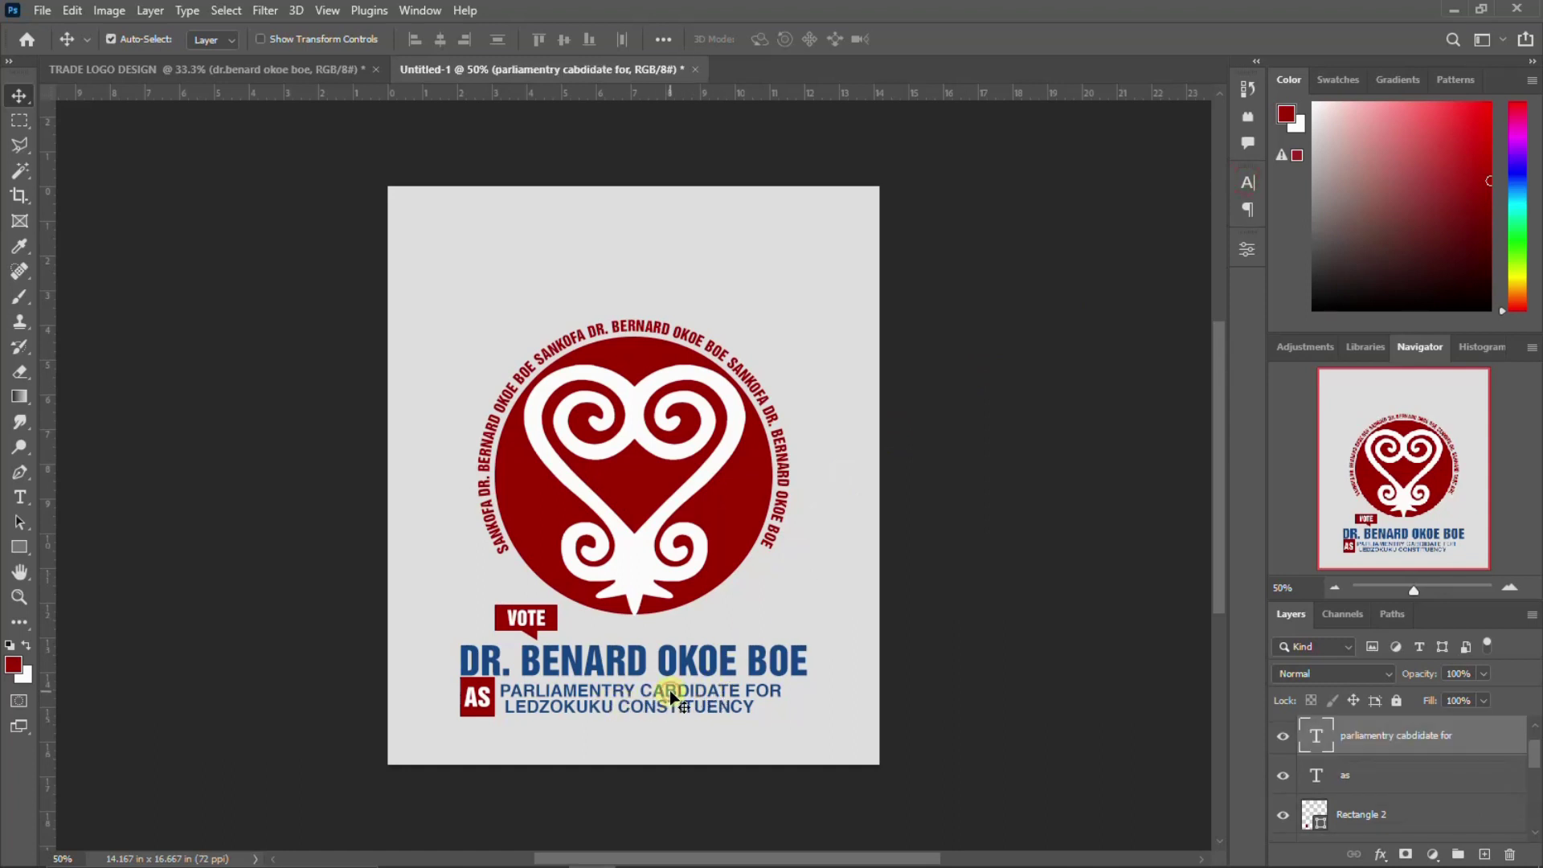
Nudge the constituency line down and add 'DEVELOPMENT & JOBS FOR THE PEOPLE' as a new line beneath it.
drag(665, 707, 665, 690)
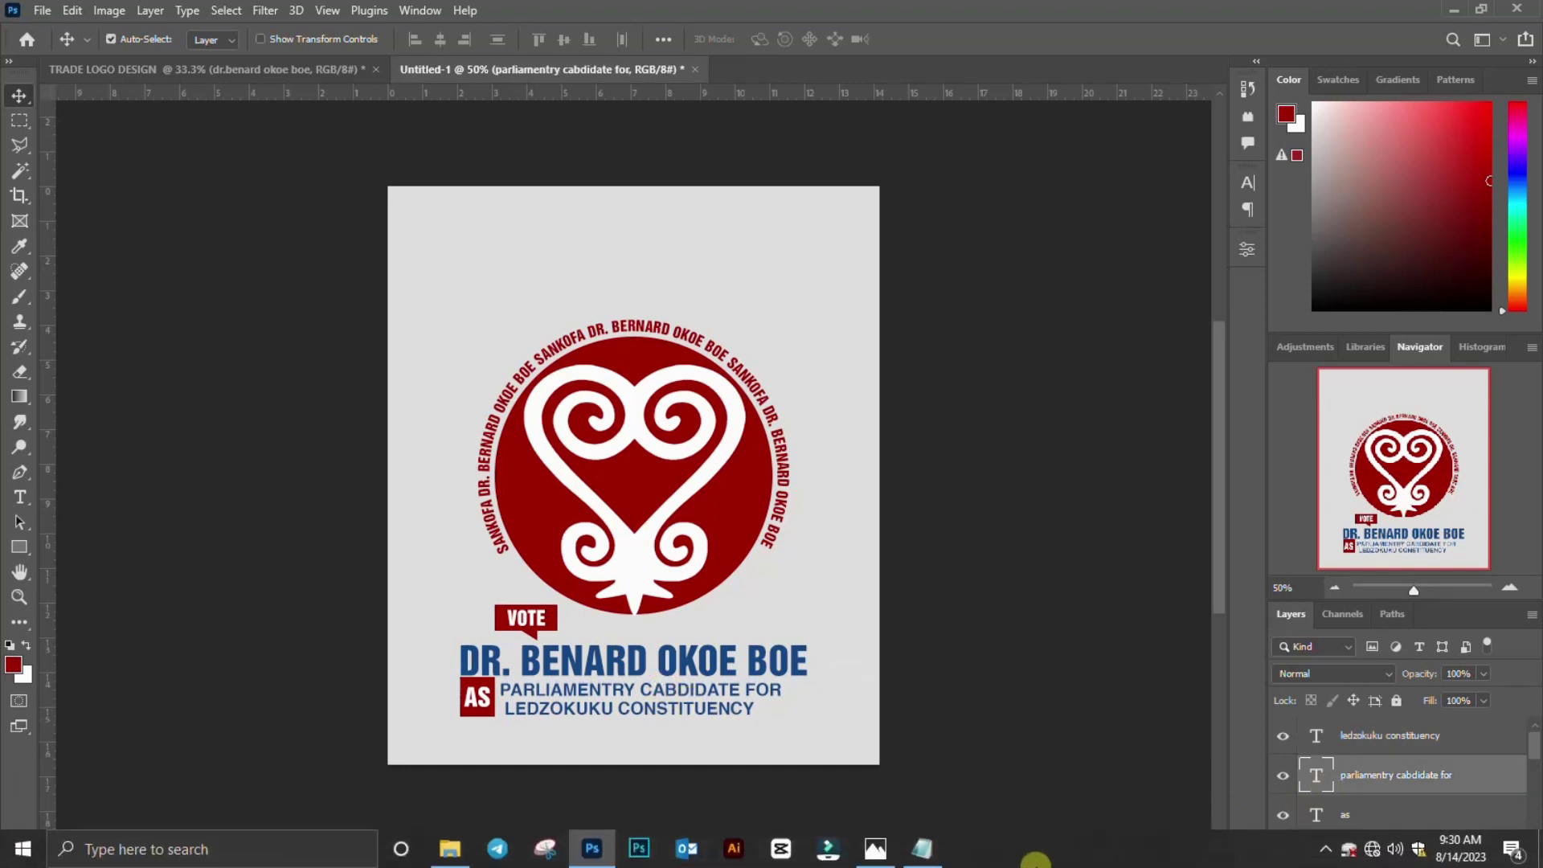
click(928, 850)
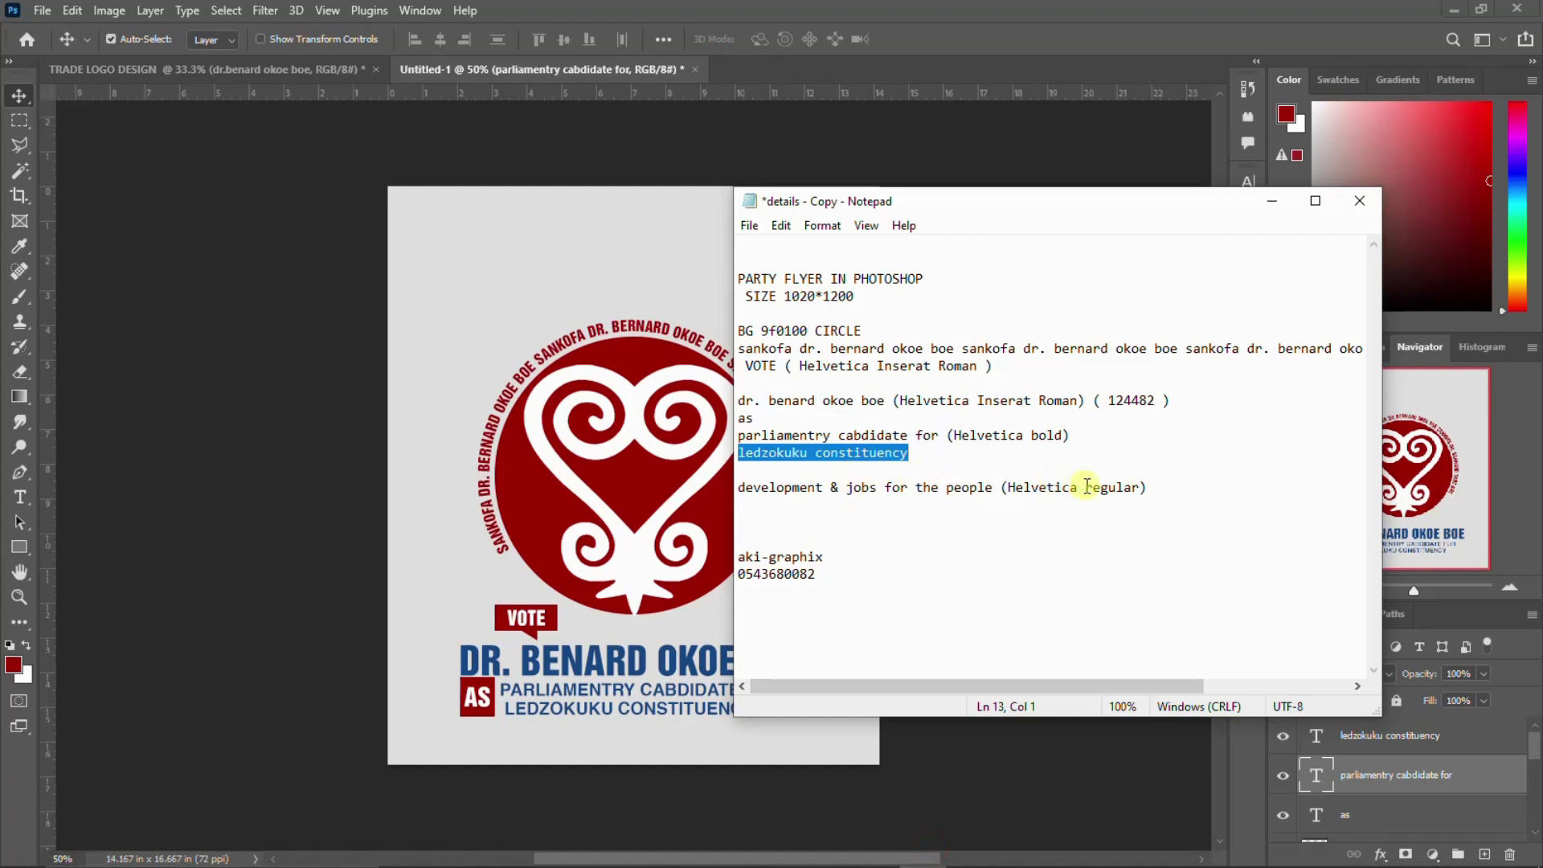
drag(995, 489, 740, 487)
key(ctrl+c)
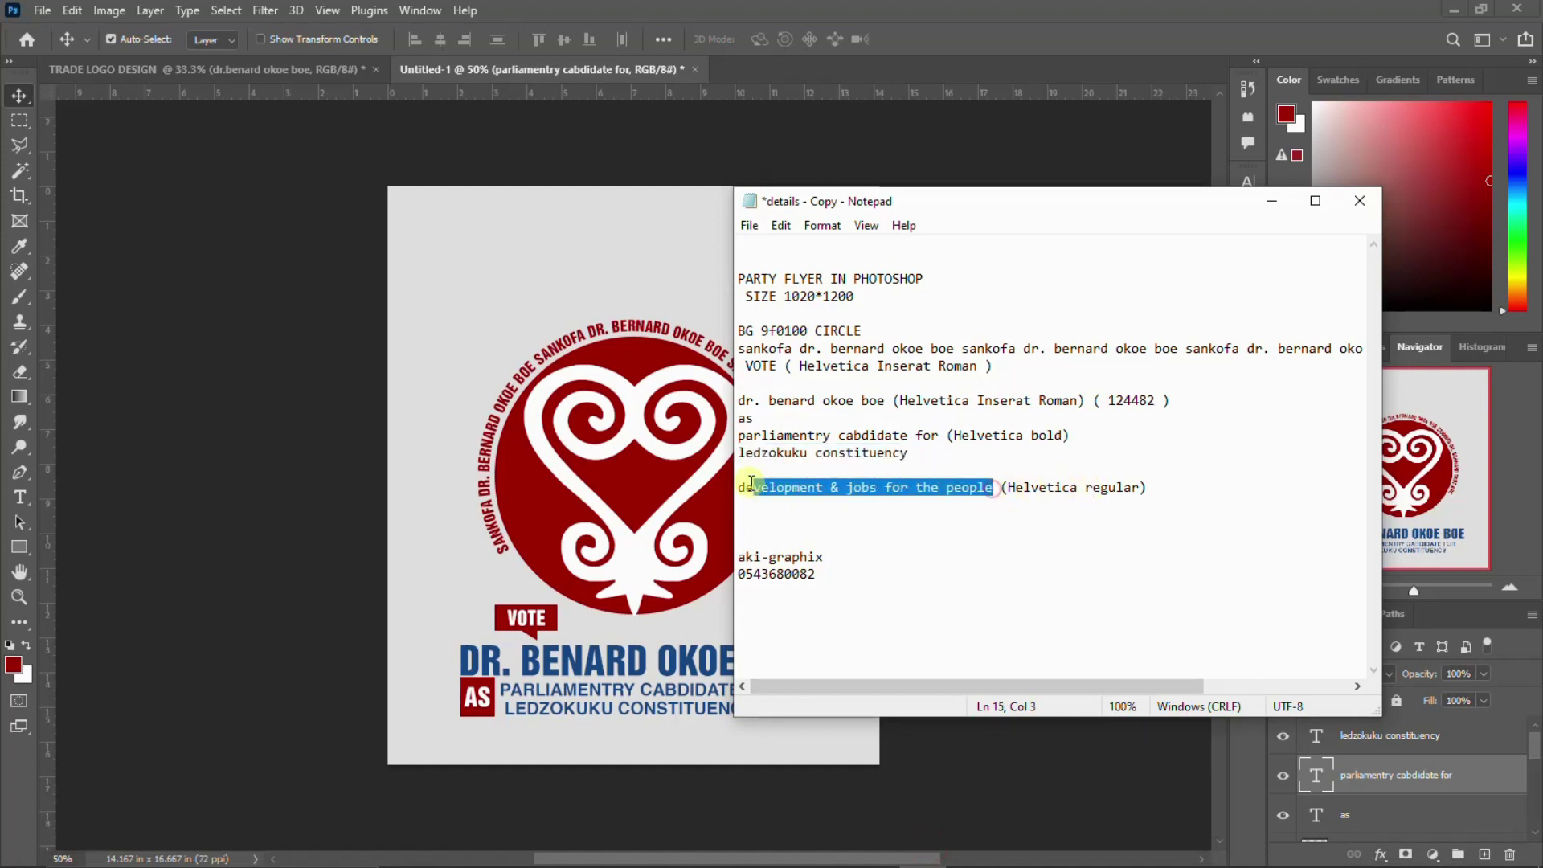
click(814, 475)
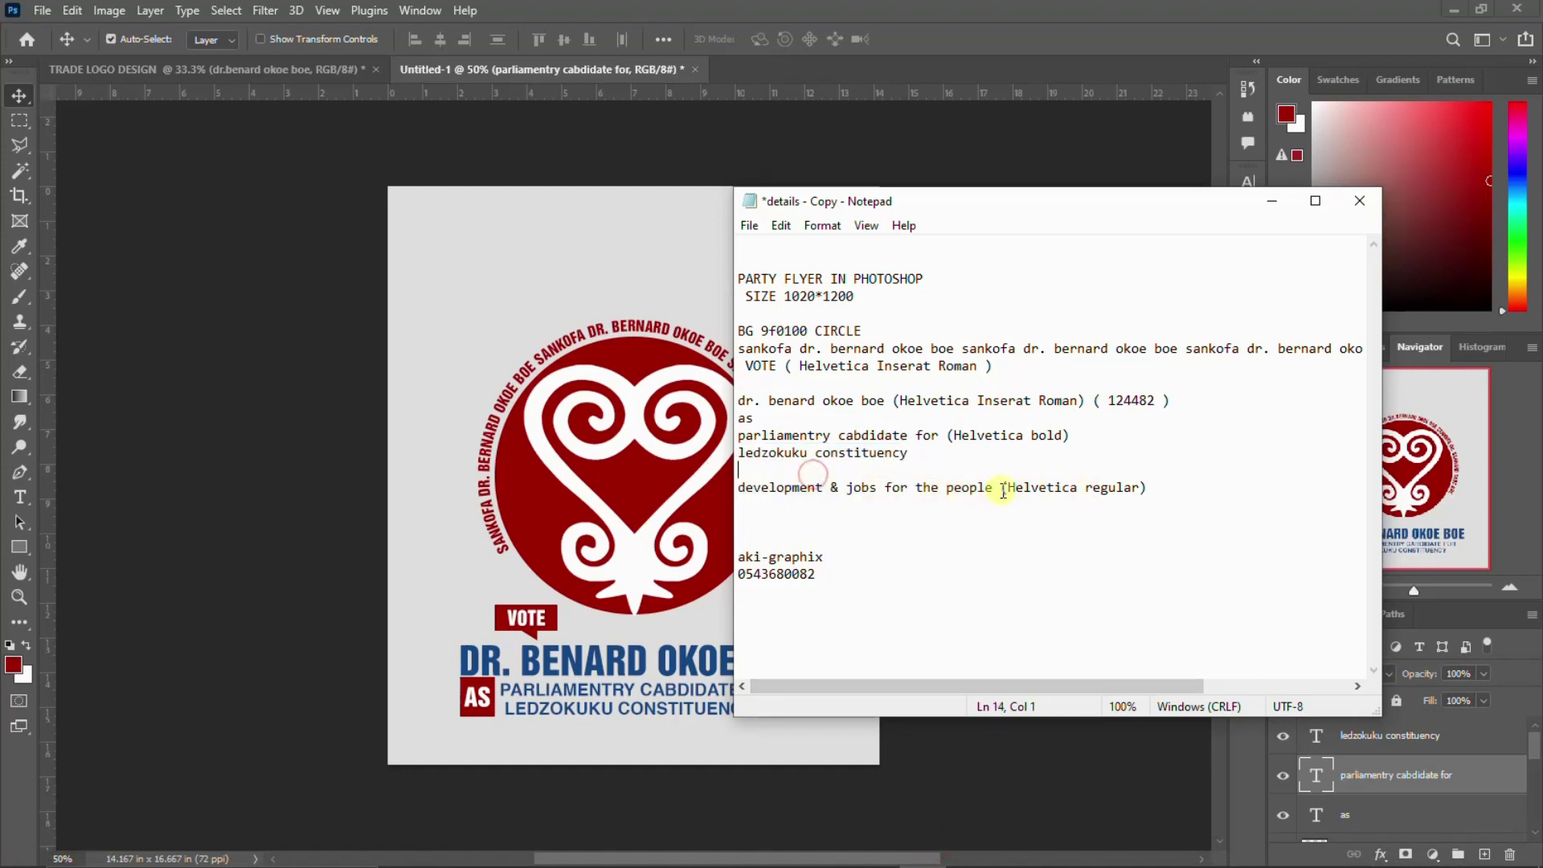
drag(993, 487, 736, 487)
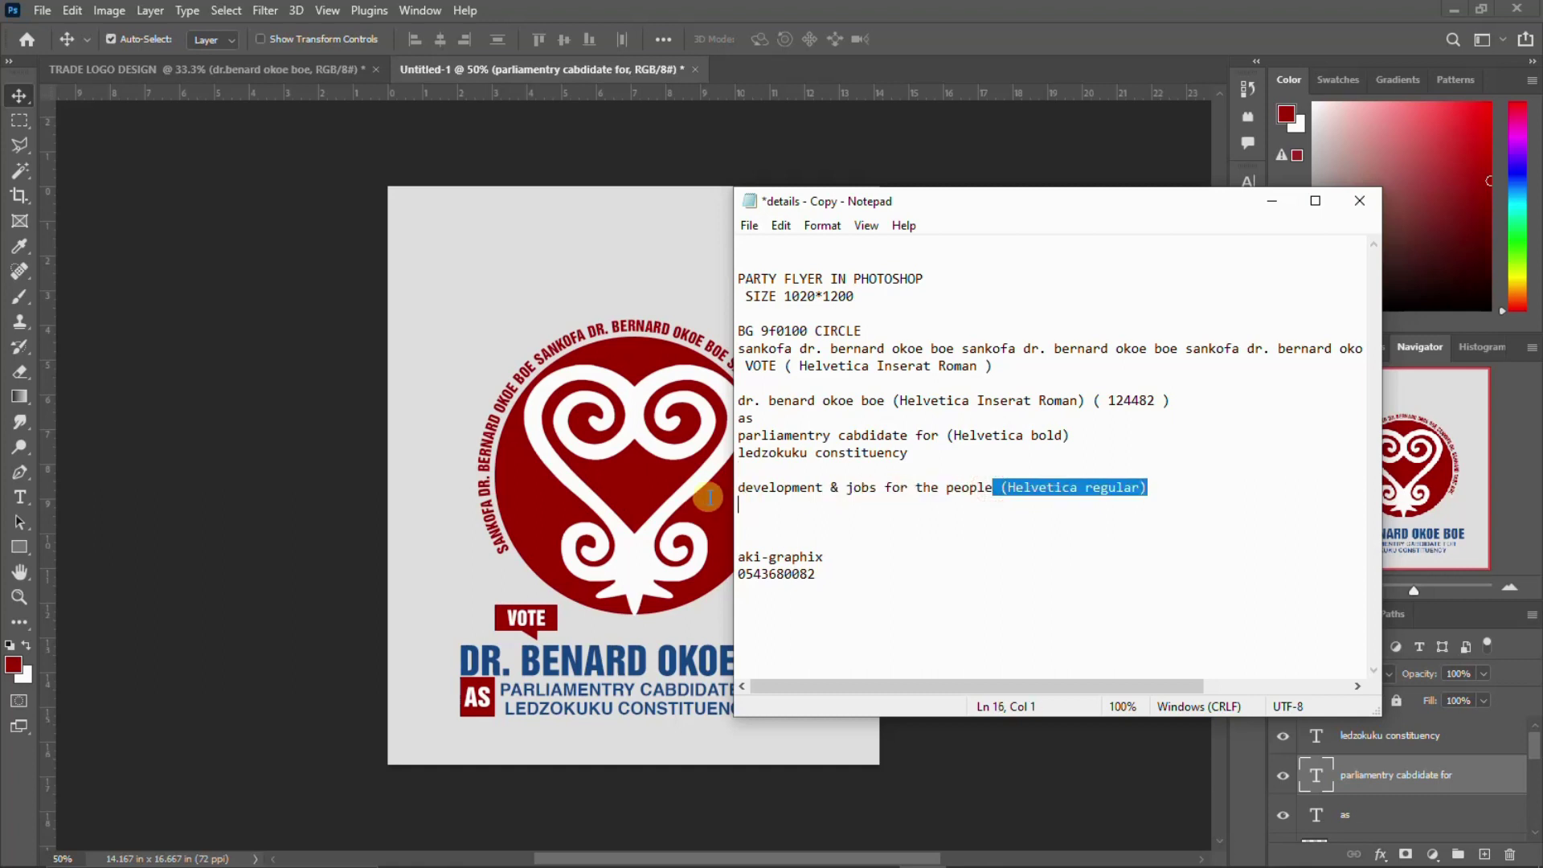
click(679, 718)
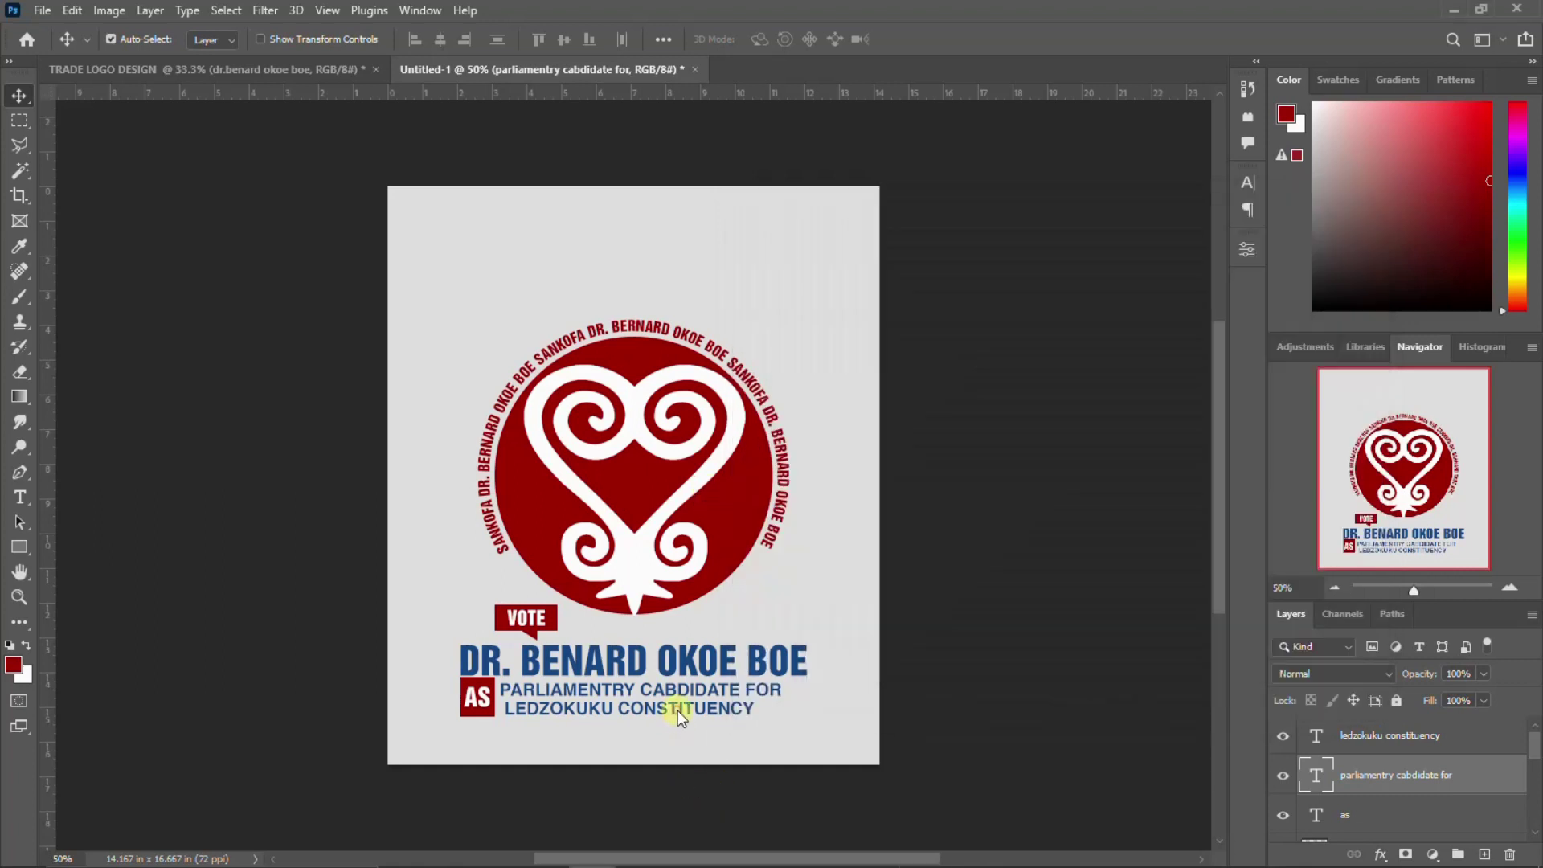
click(898, 716)
key(t)
ctrl+click(553, 737)
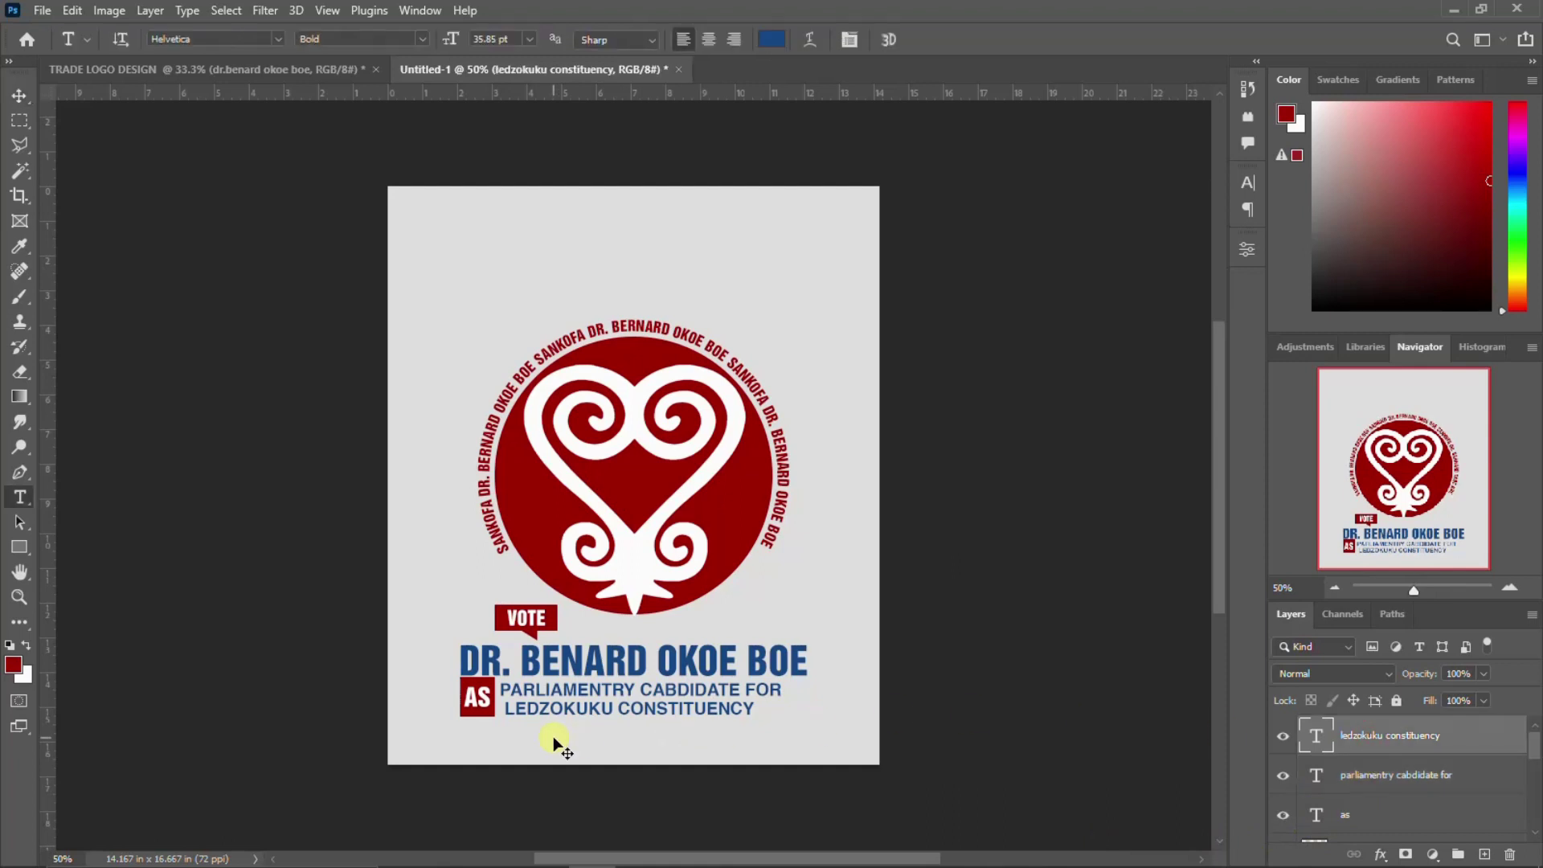
click(553, 736)
key(ctrl+v)
click(625, 758)
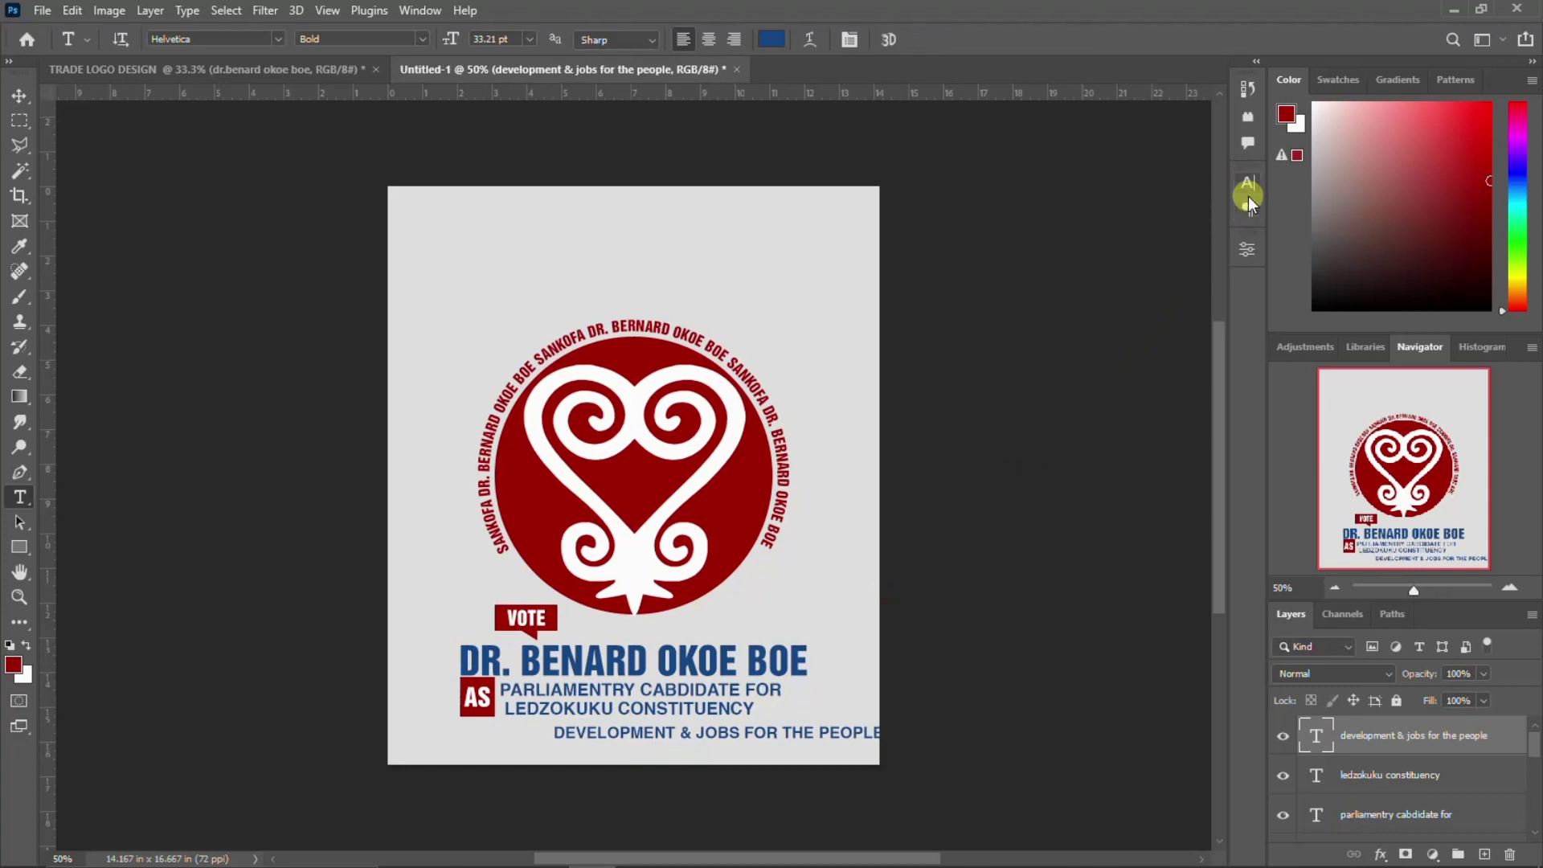
Set the tagline to Helvetica Regular, 20 pt, with tracking 100.
click(919, 851)
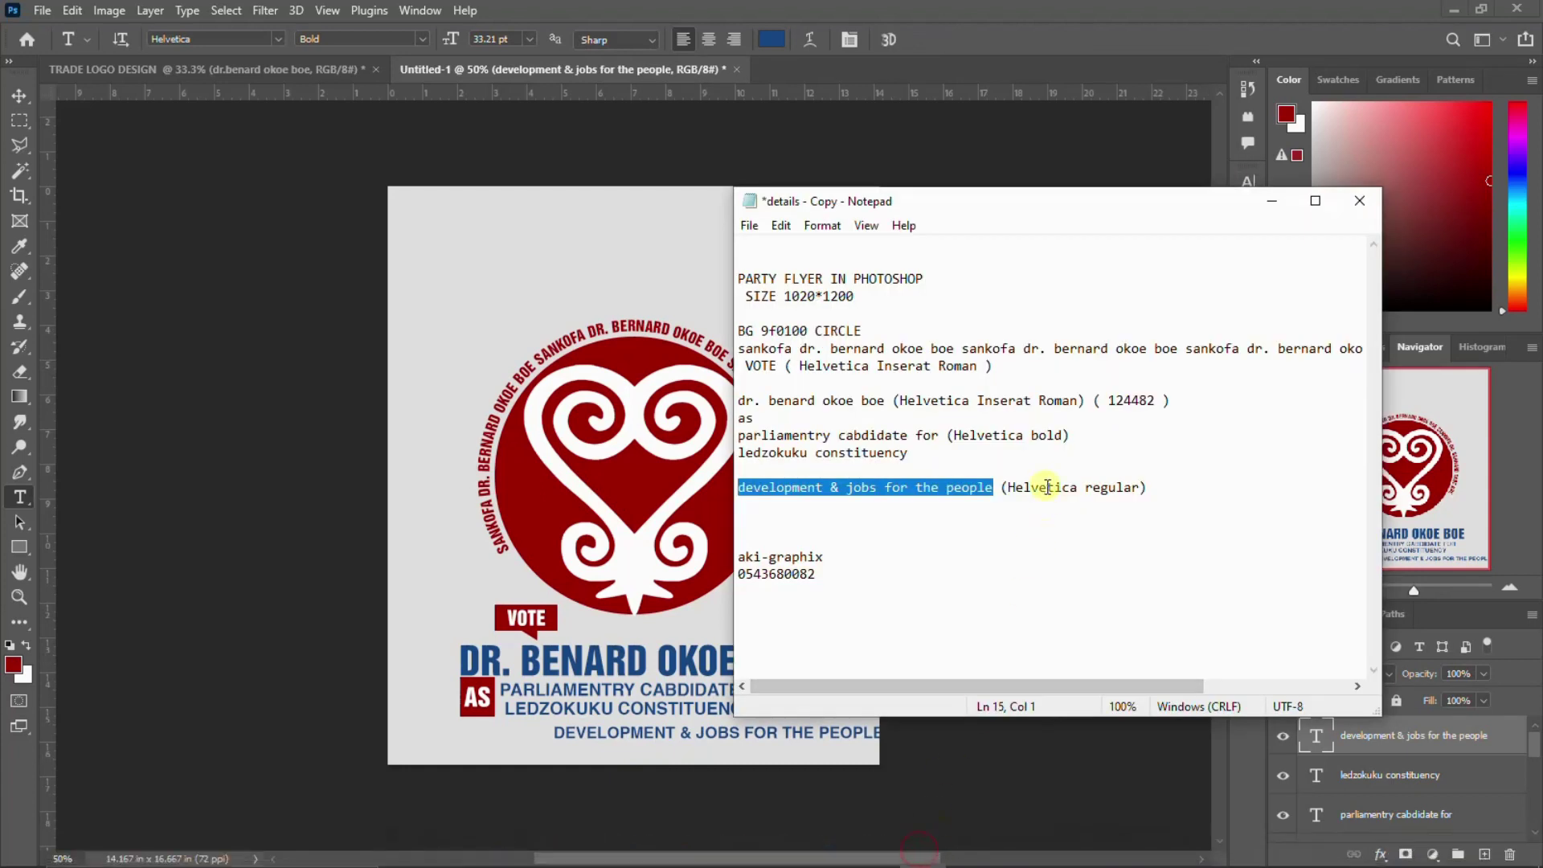
click(1143, 487)
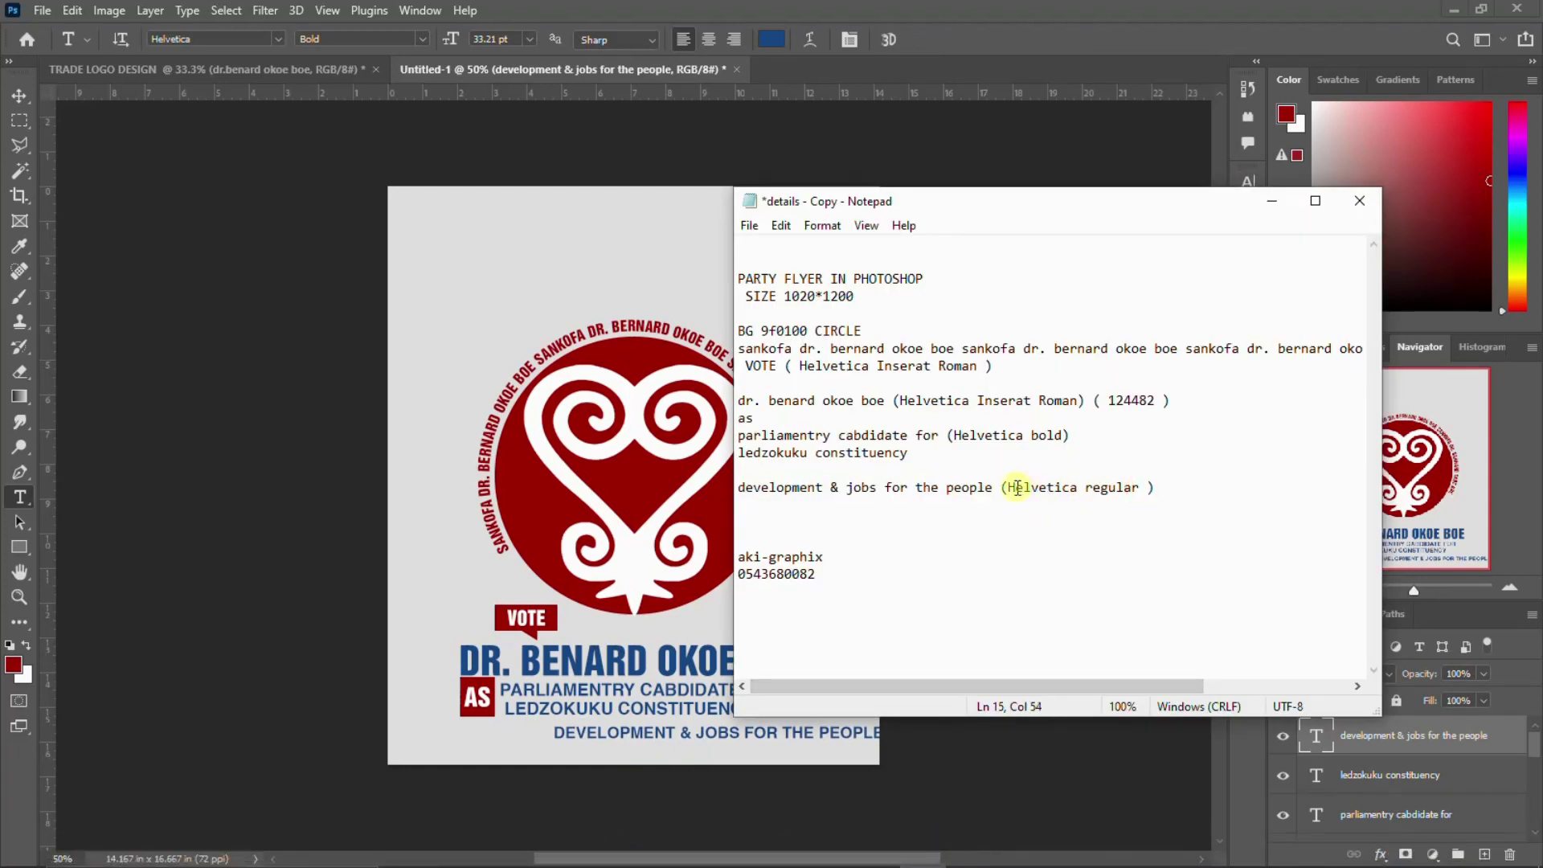
drag(1153, 487, 1011, 487)
key(ctrl+c)
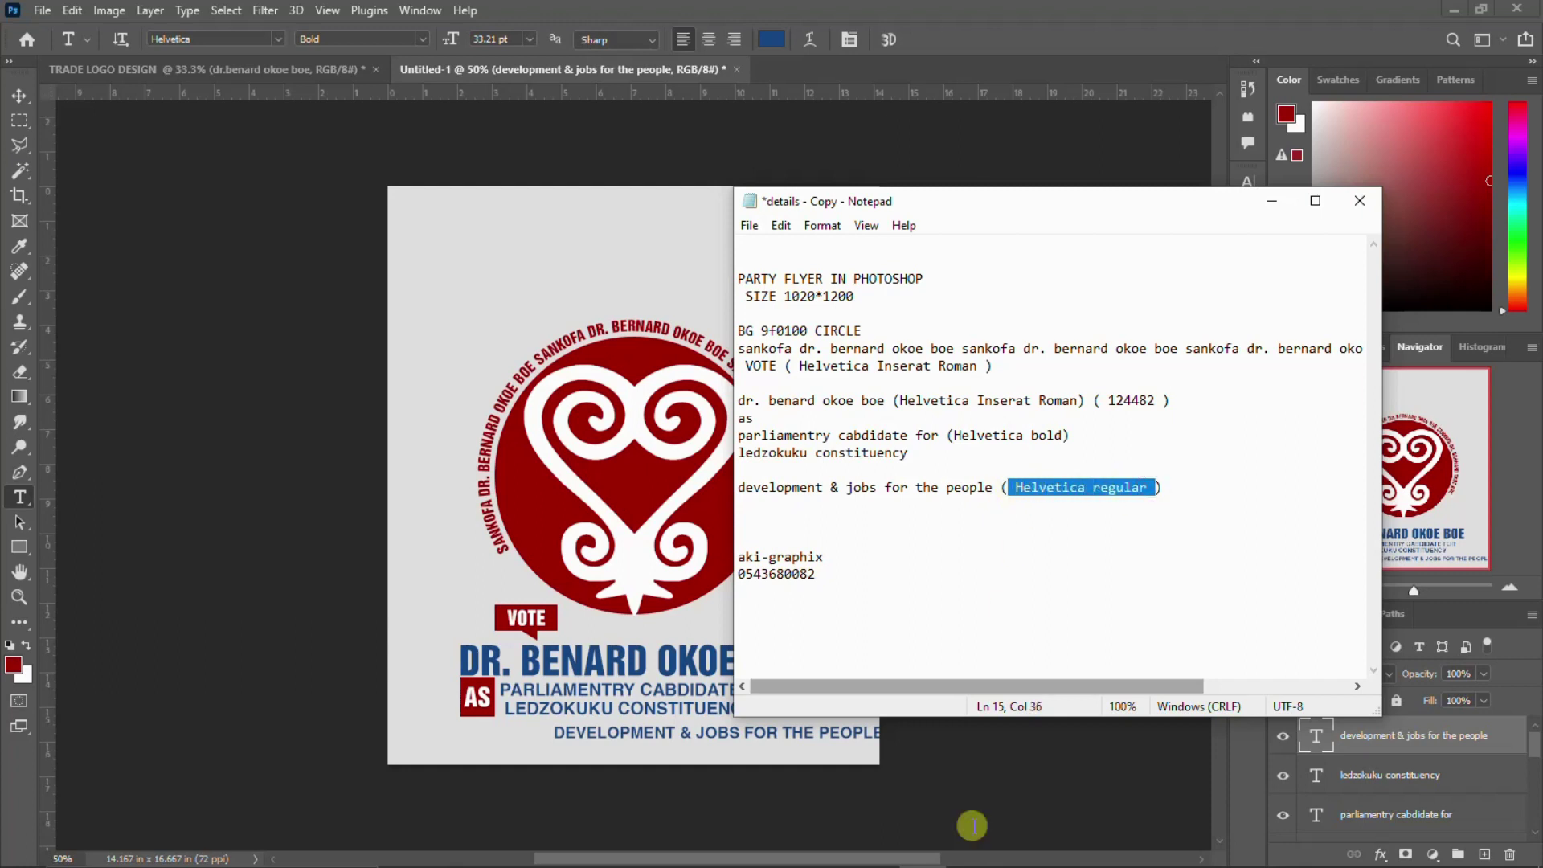
click(771, 725)
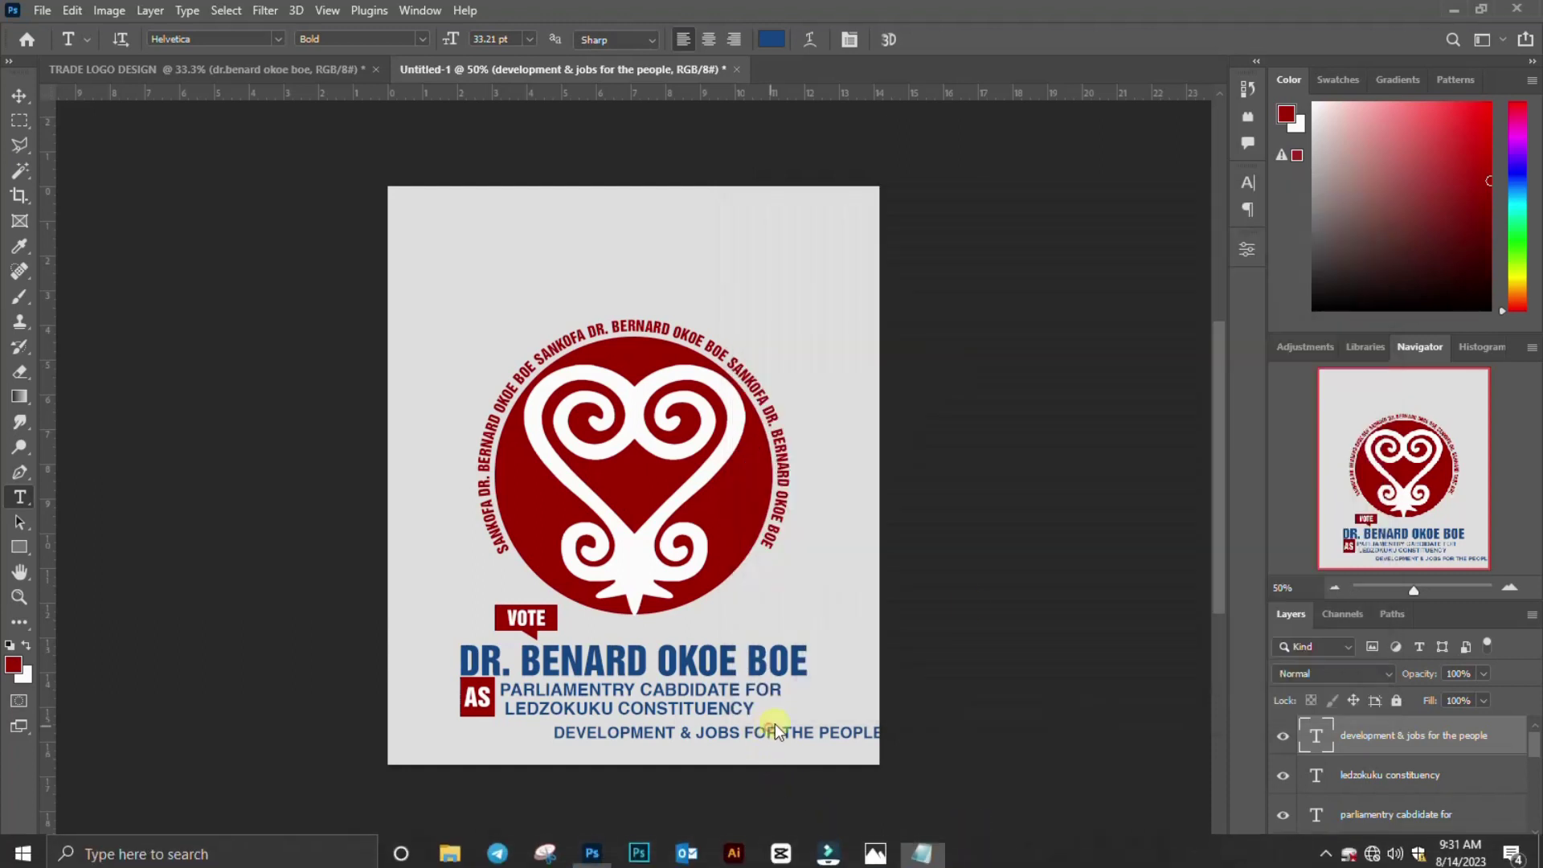
click(1247, 181)
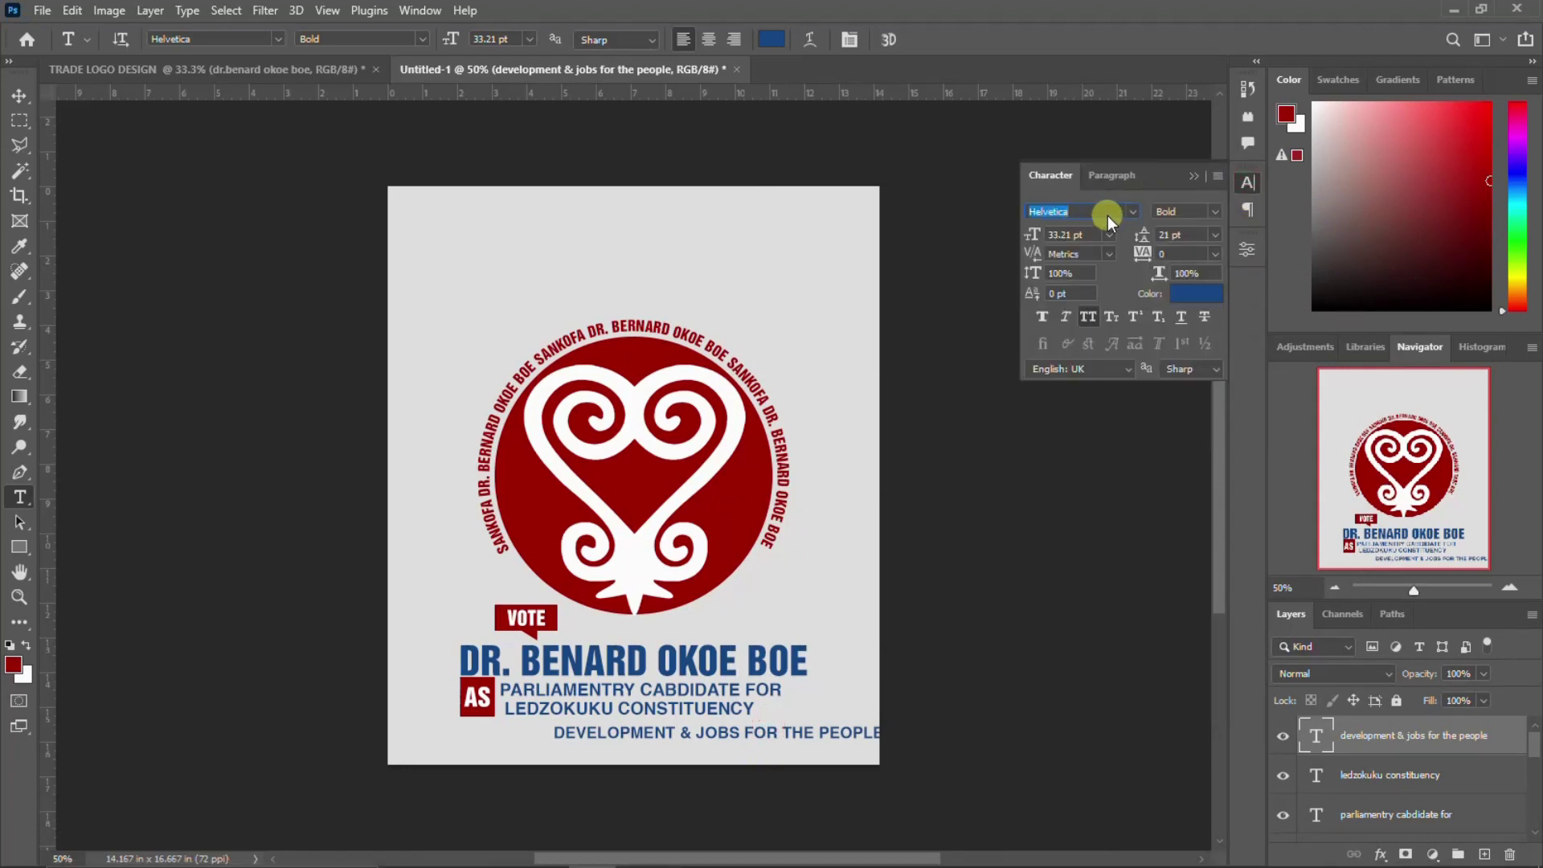
key(ctrl+v)
click(1132, 271)
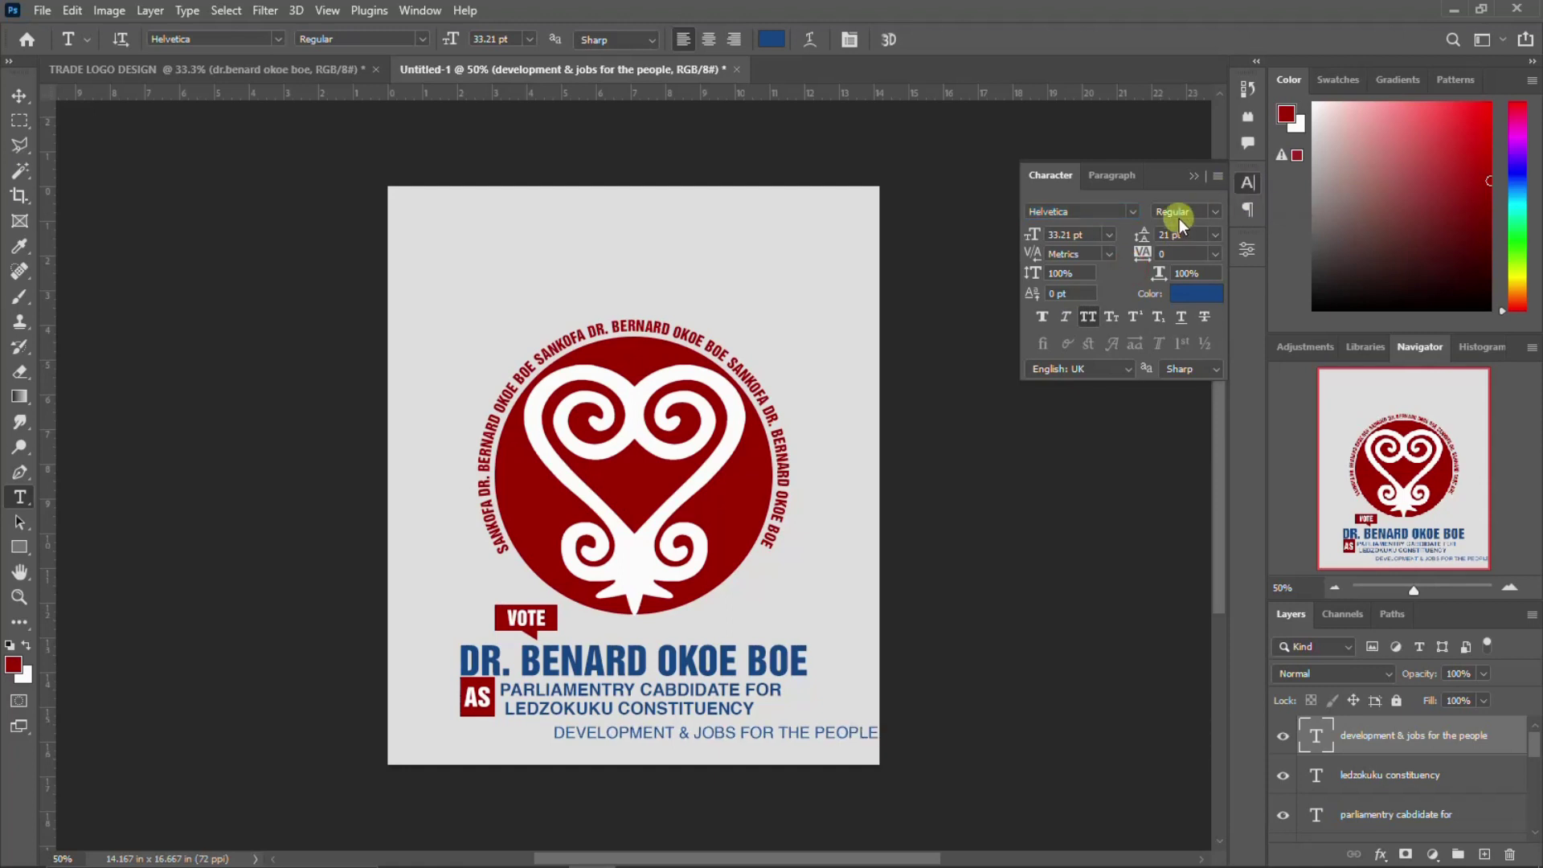
click(1063, 234)
text(20)
key(Return)
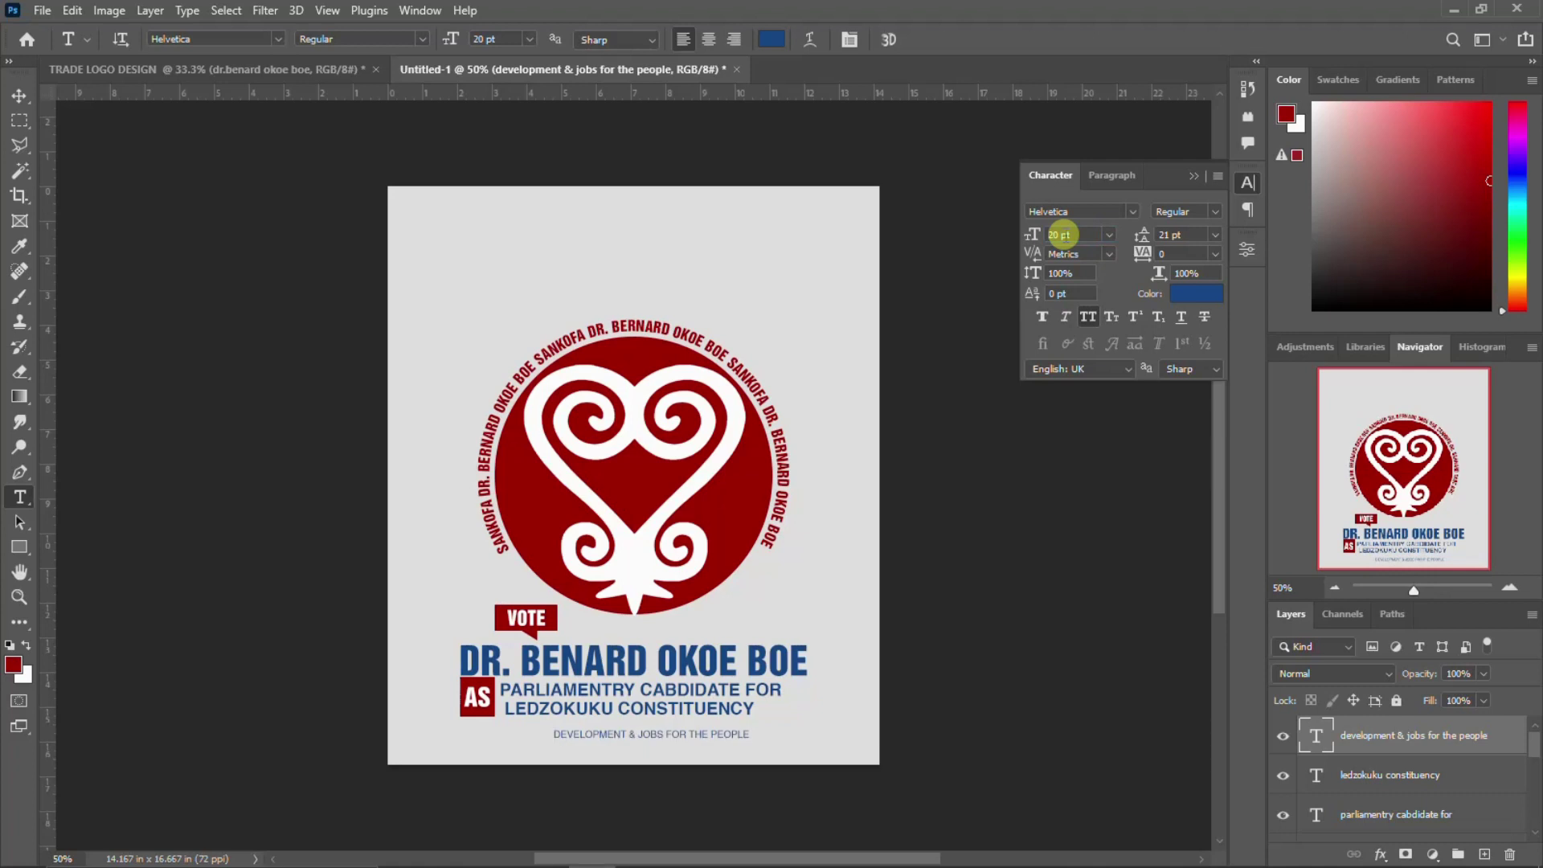
click(1142, 254)
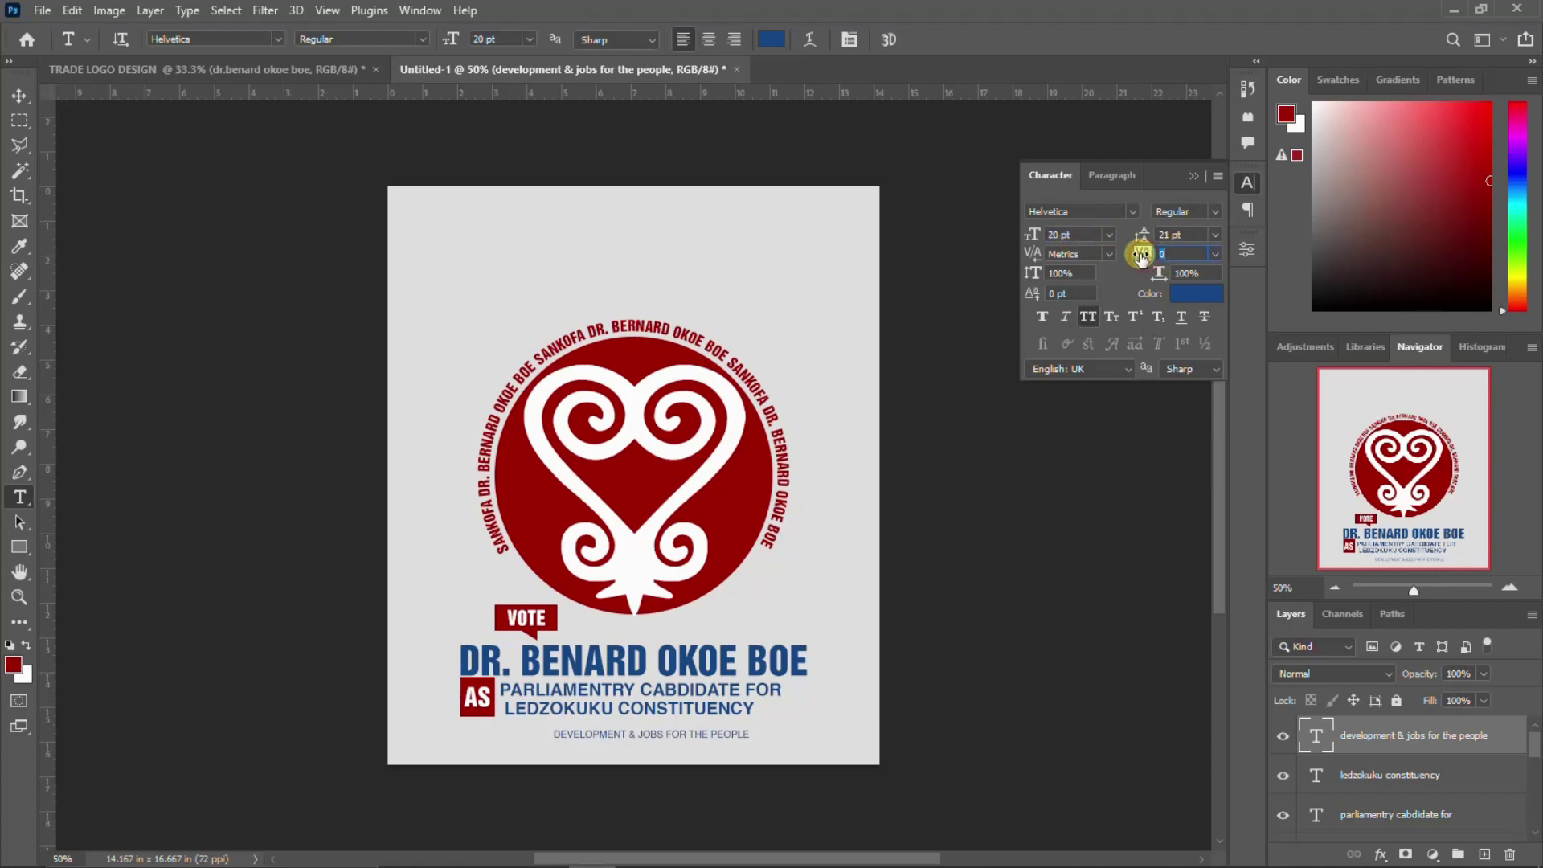
text(100)
key(Return)
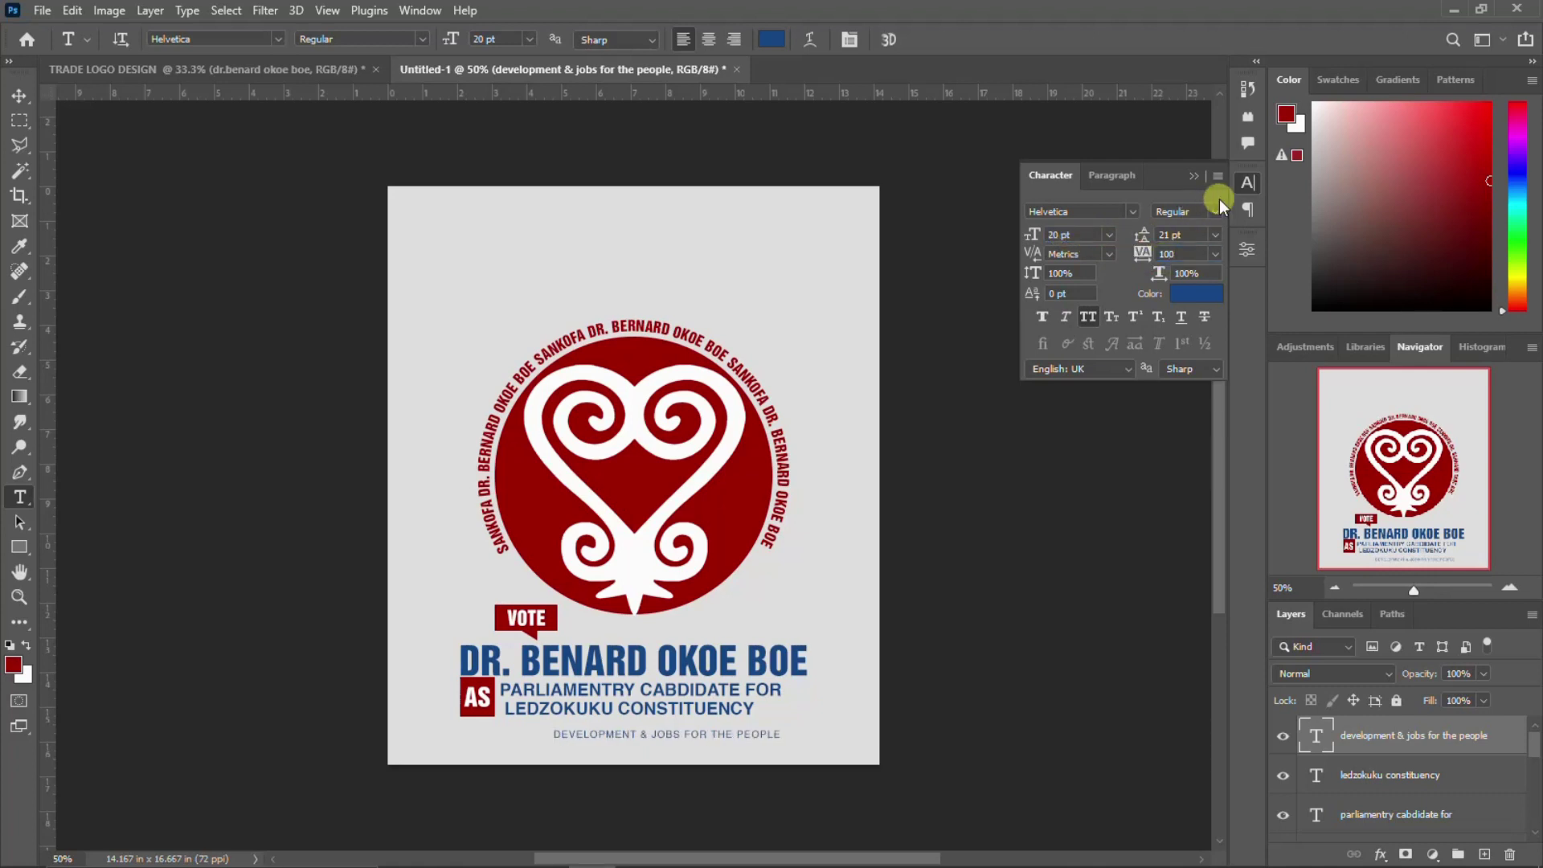
click(1248, 183)
Centre the tagline horizontally on the canvas.
key(ctrl+a)
key(v)
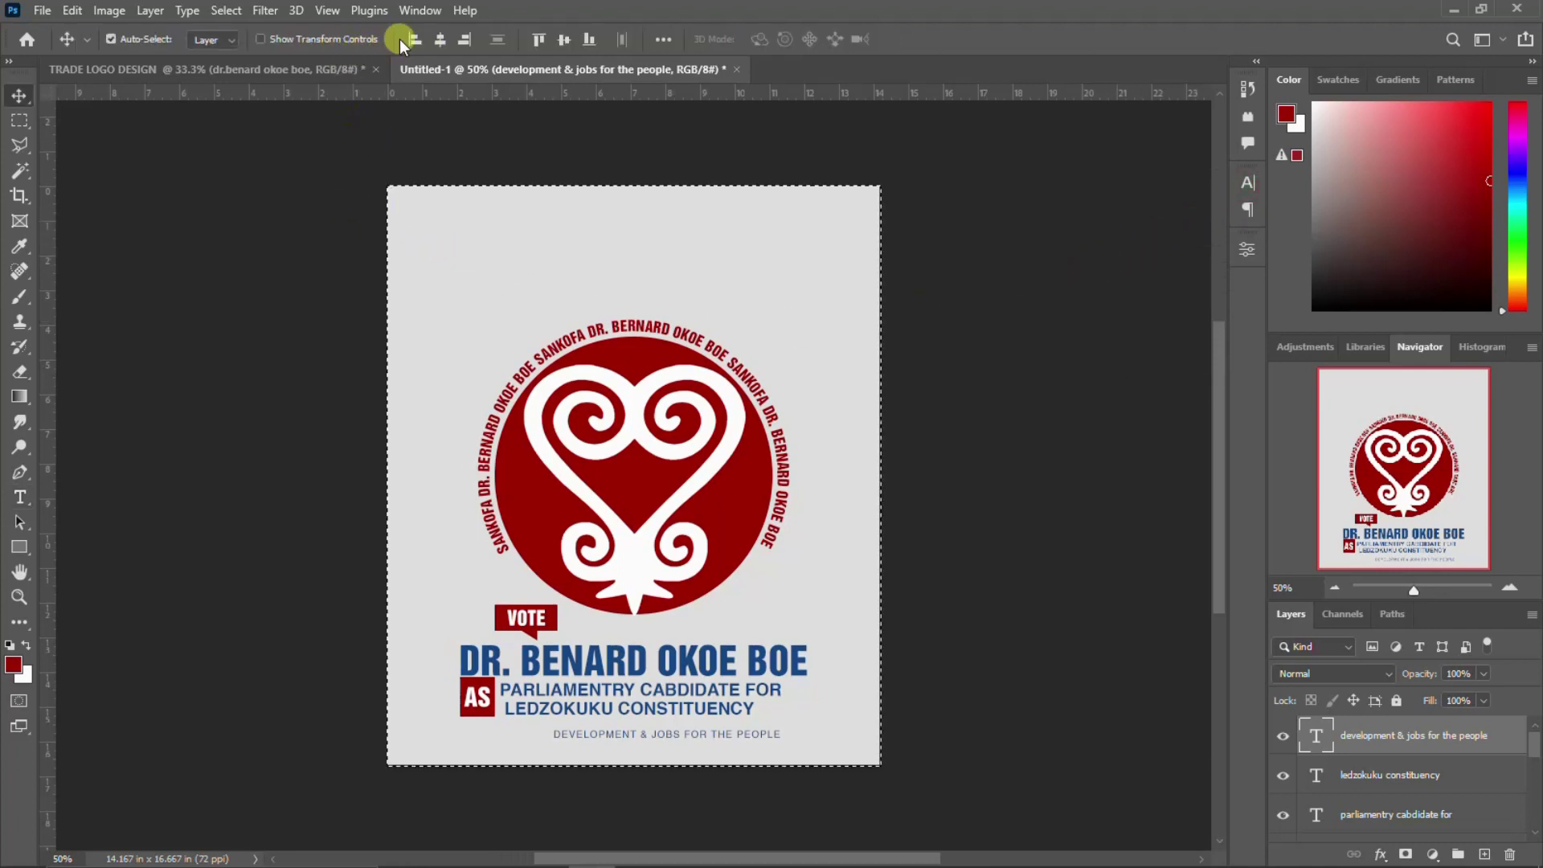
click(438, 37)
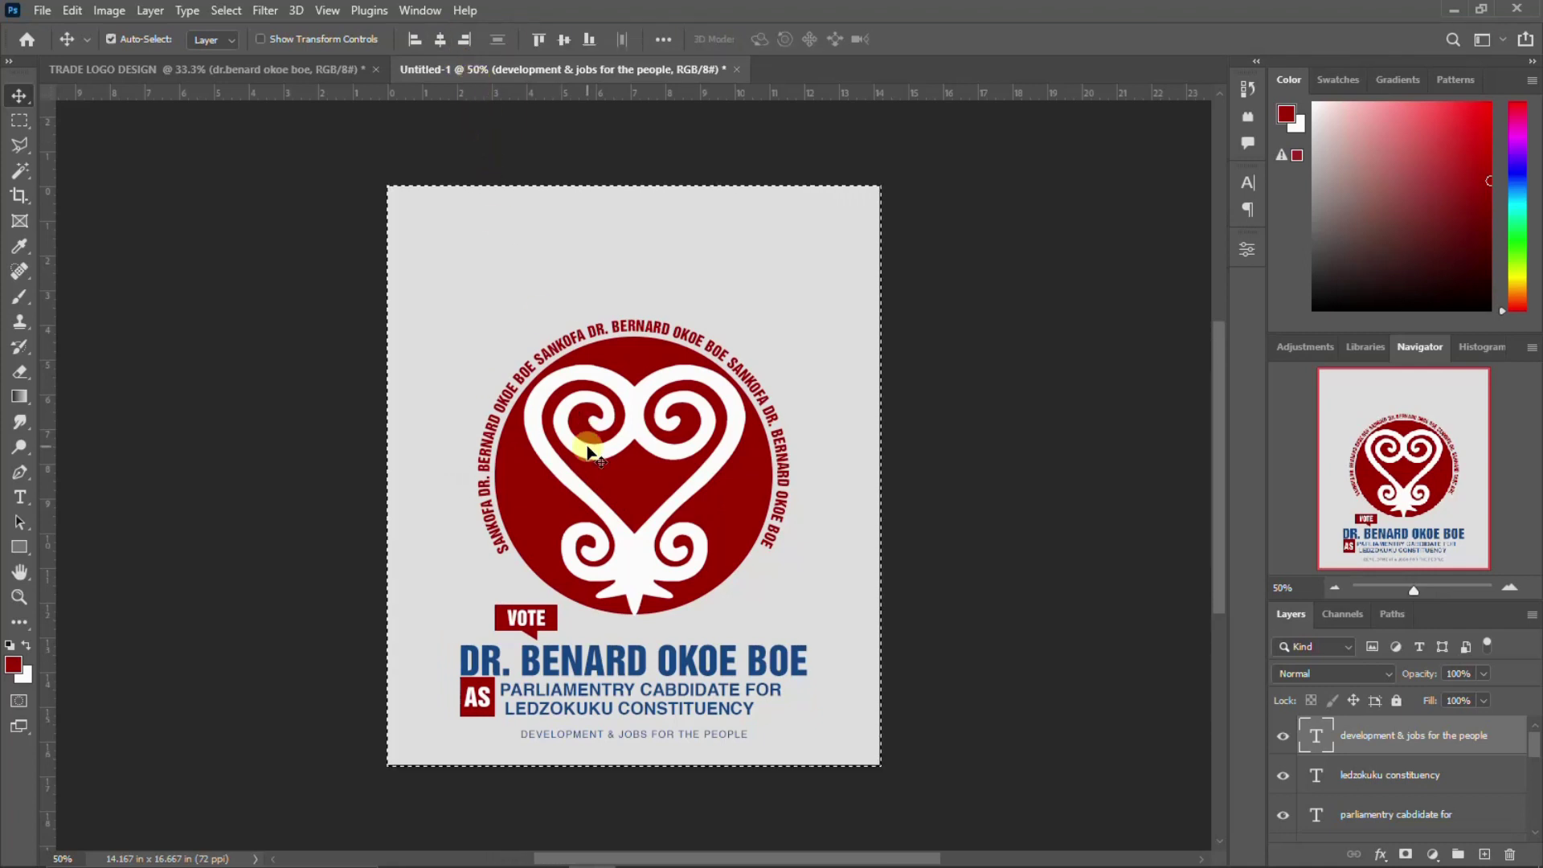
key(ctrl+d)
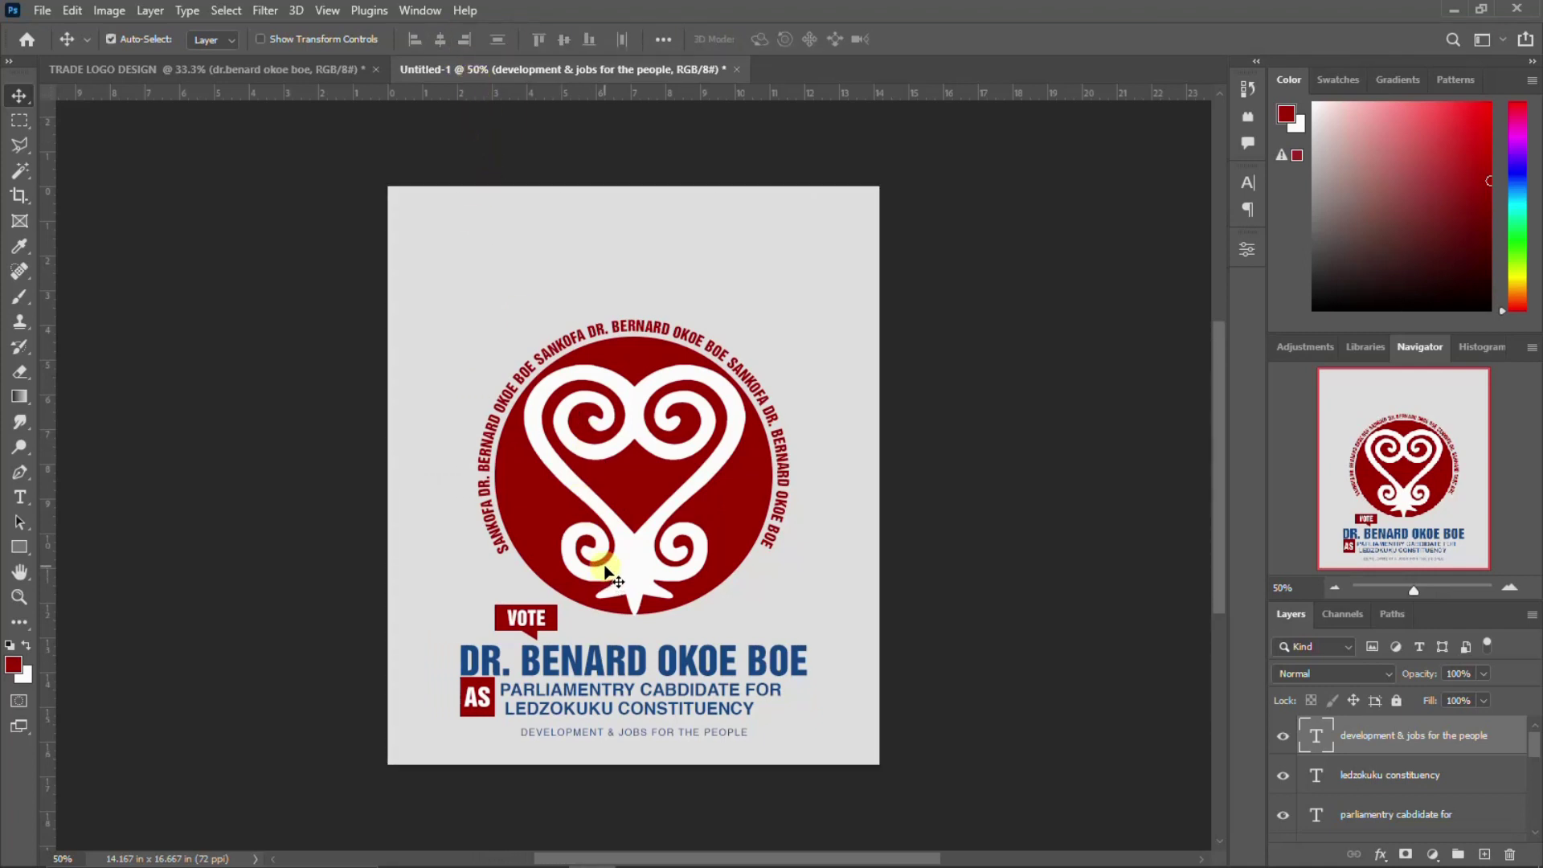
Draw a thin rectangle rule under the constituency line and centre it horizontally.
click(19, 547)
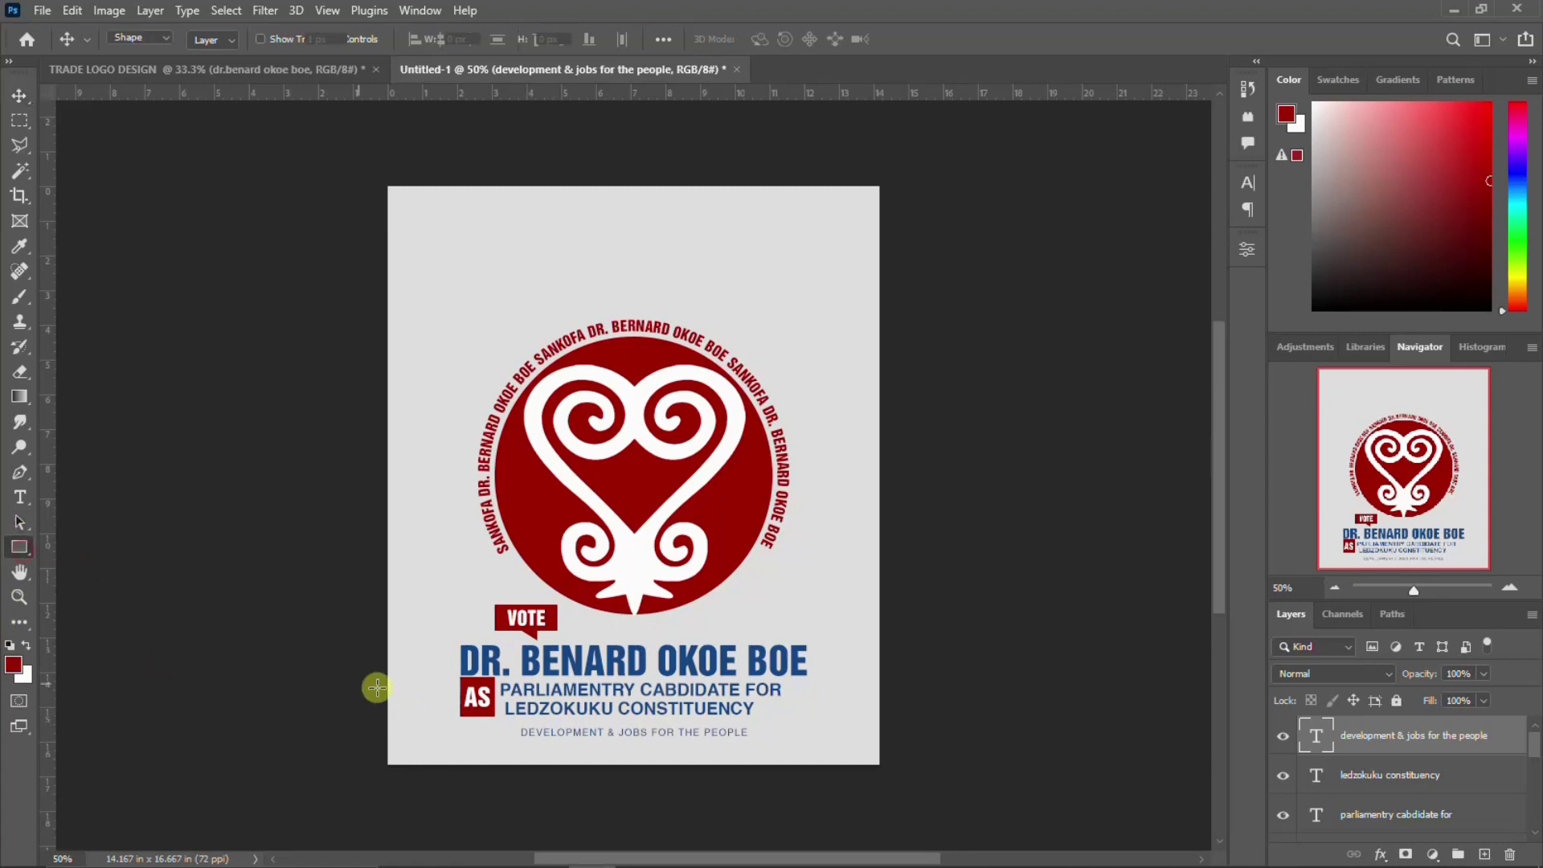
drag(513, 721, 778, 722)
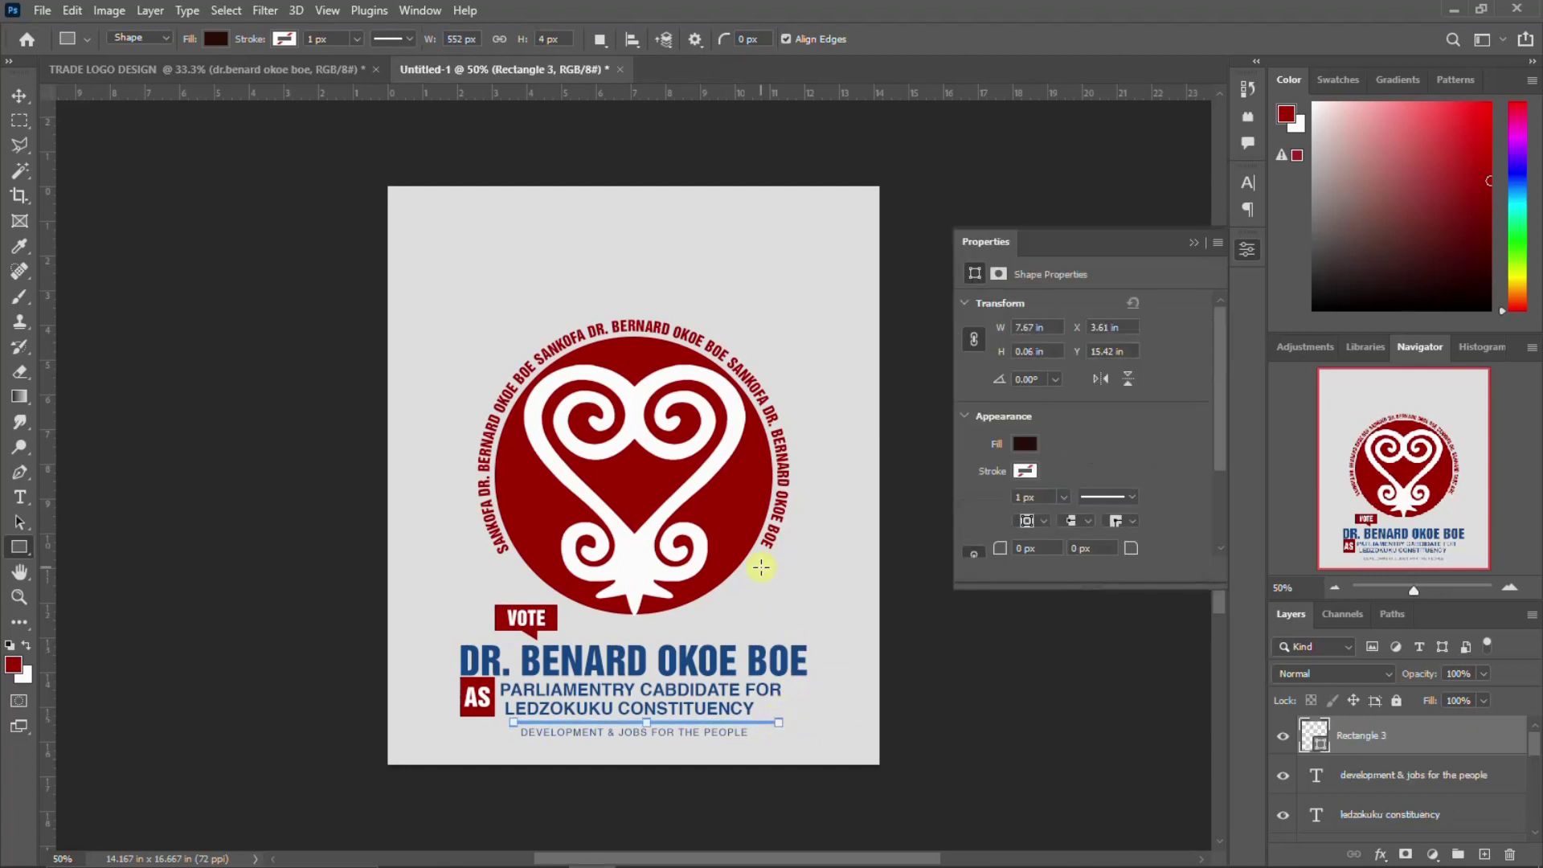
click(1248, 248)
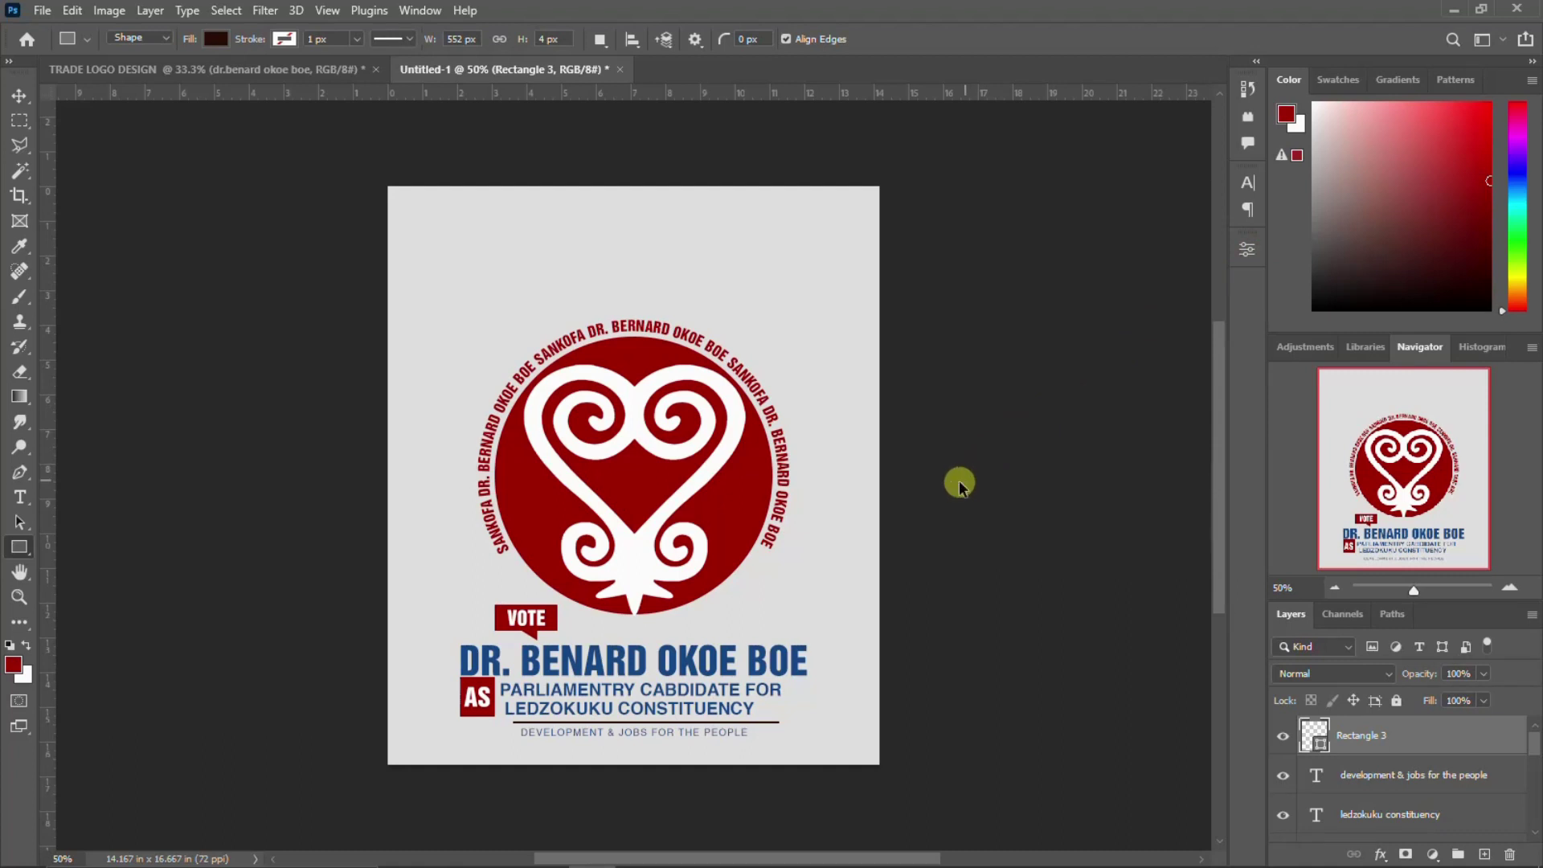
key(ctrl+a)
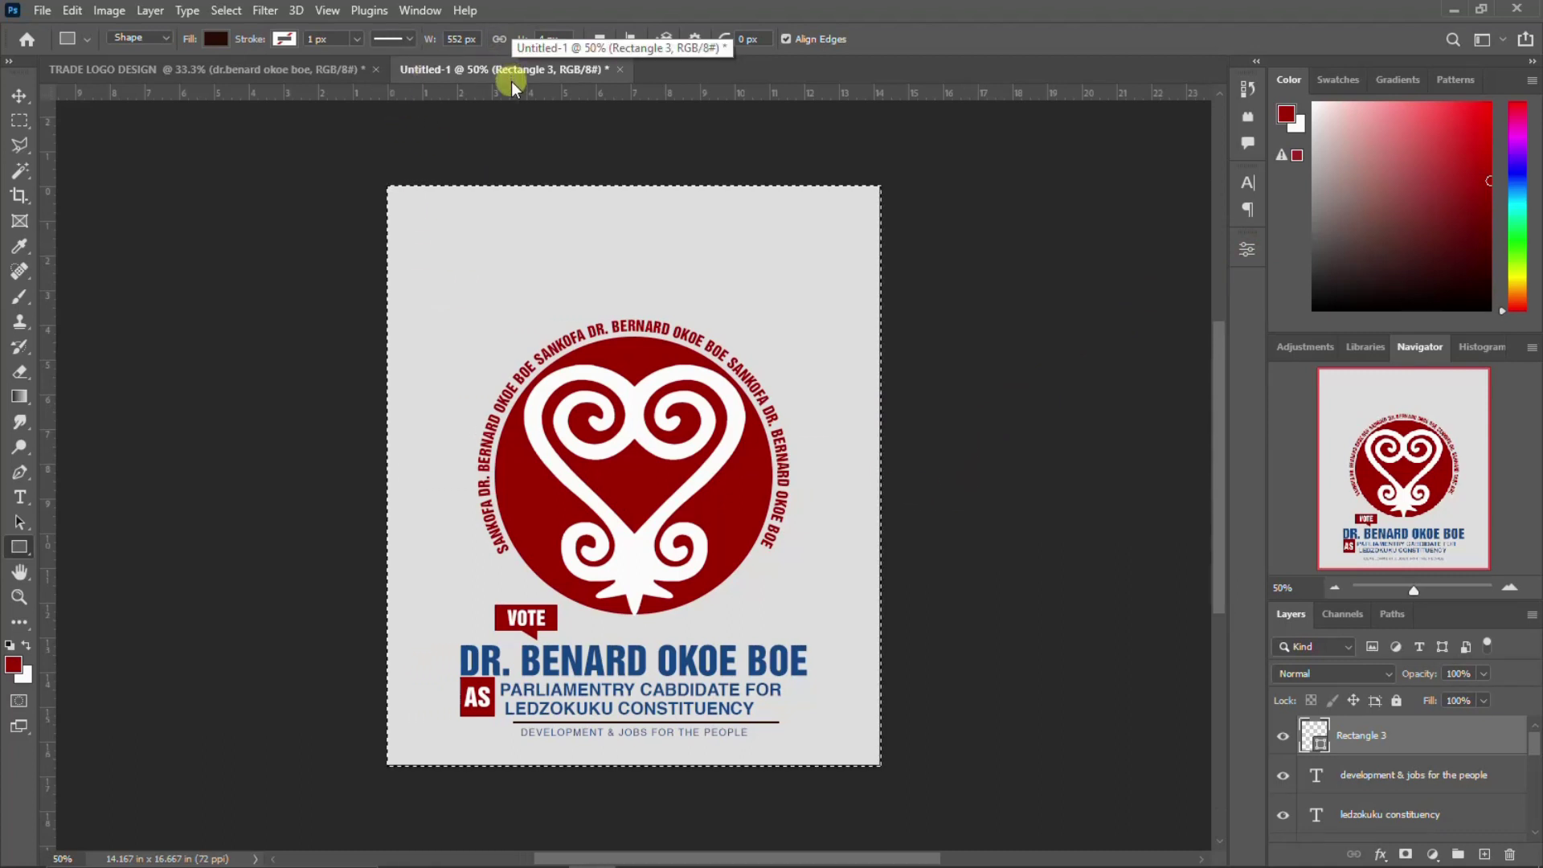
key(v)
click(440, 40)
key(ctrl+d)
Duplicate the rule below the tagline and rasterize both rectangle layers.
key(ctrl+j)
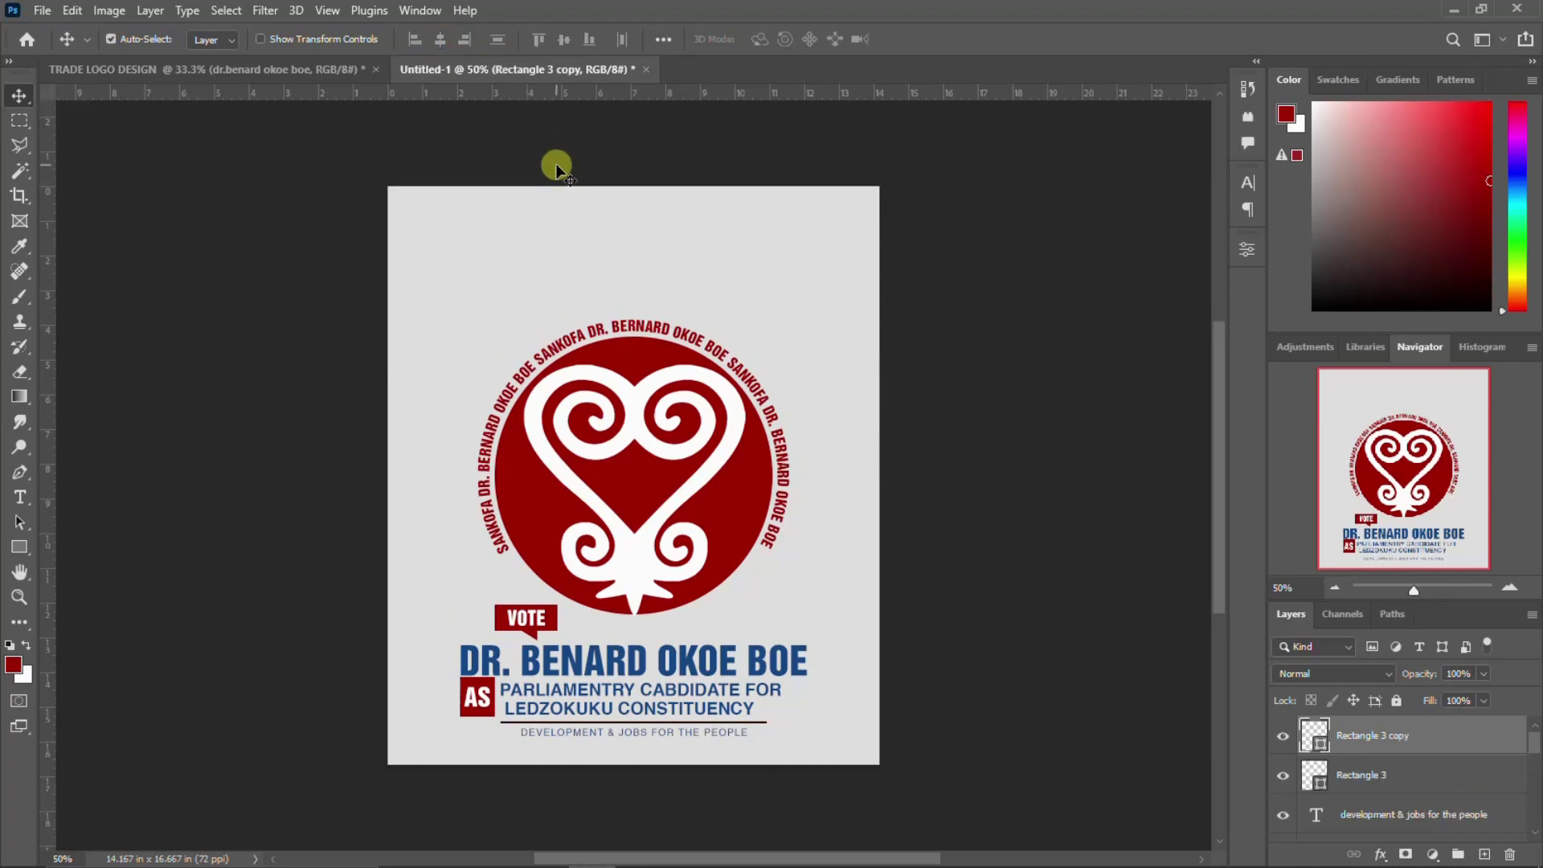
key(shift+Down)
key(shift+Down)
key(shift+Down)
key(shift+Down)
key(shift+Down)
key(shift+Down)
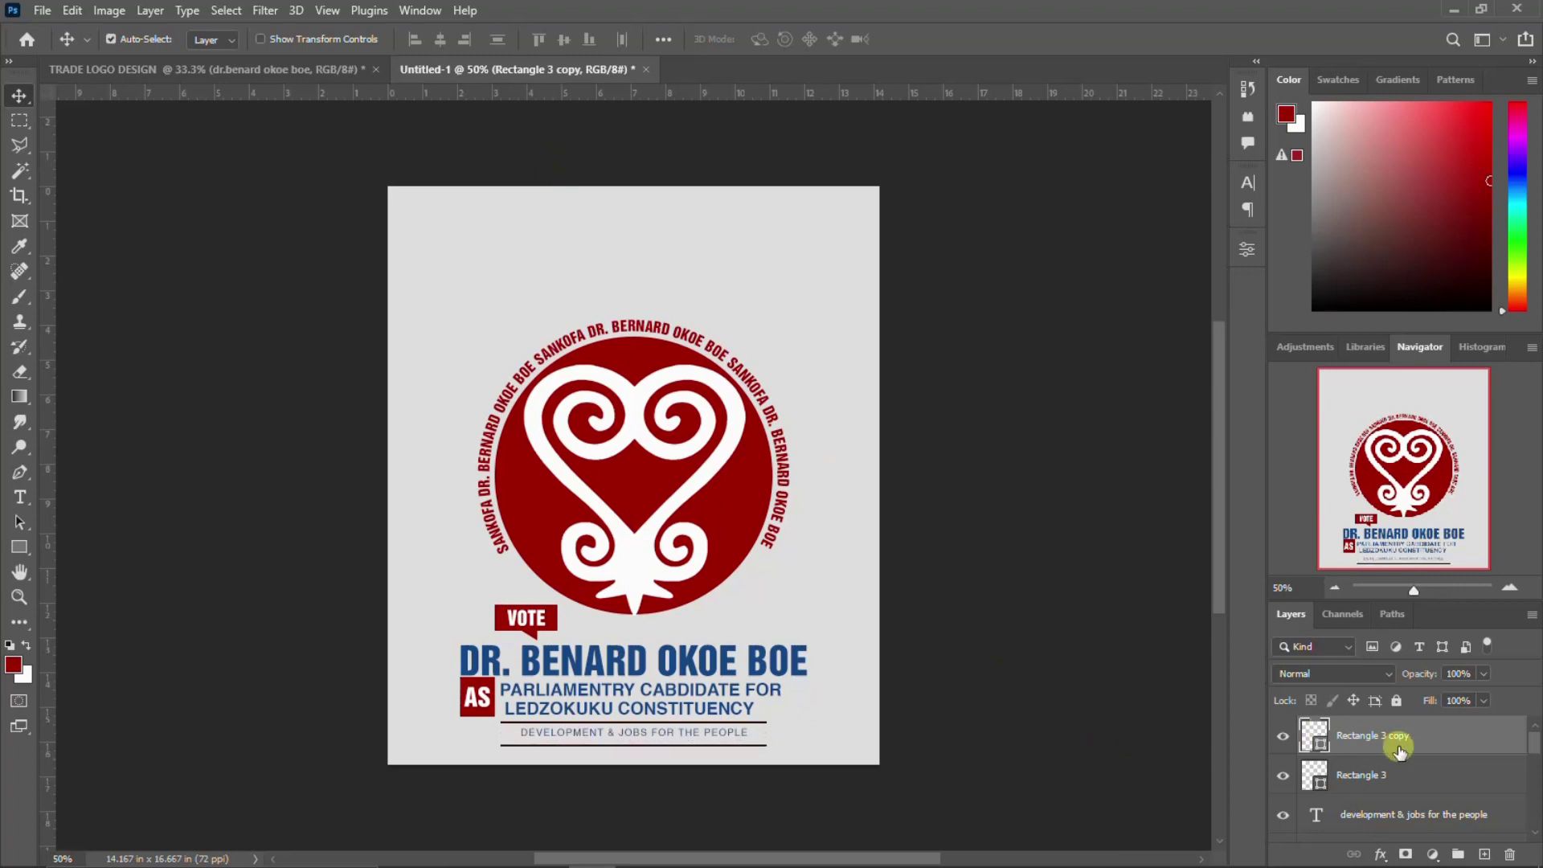
right_click(1404, 740)
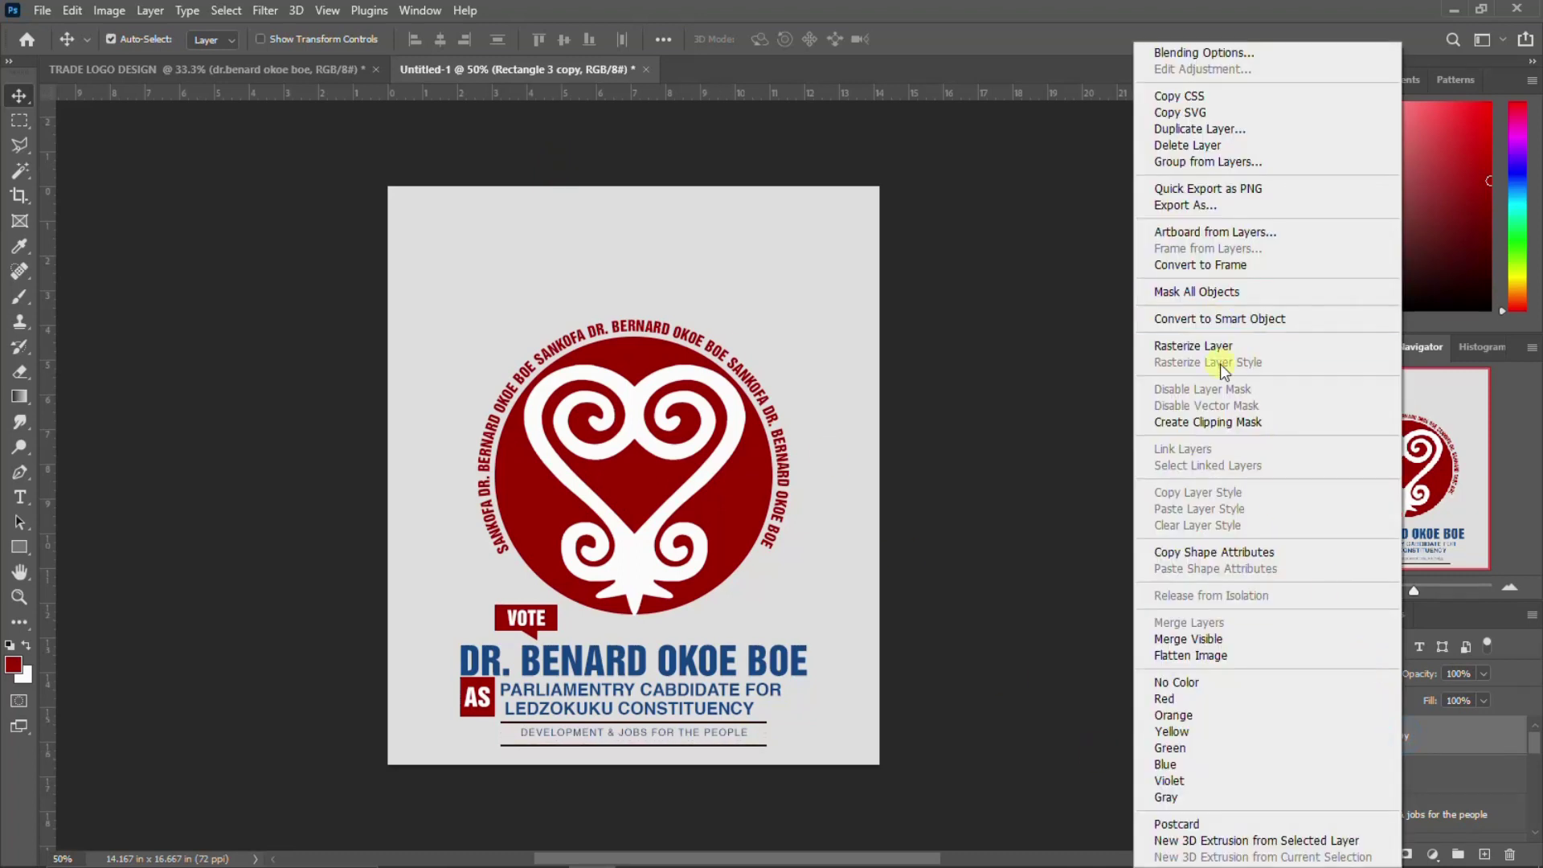
click(1194, 346)
click(1376, 776)
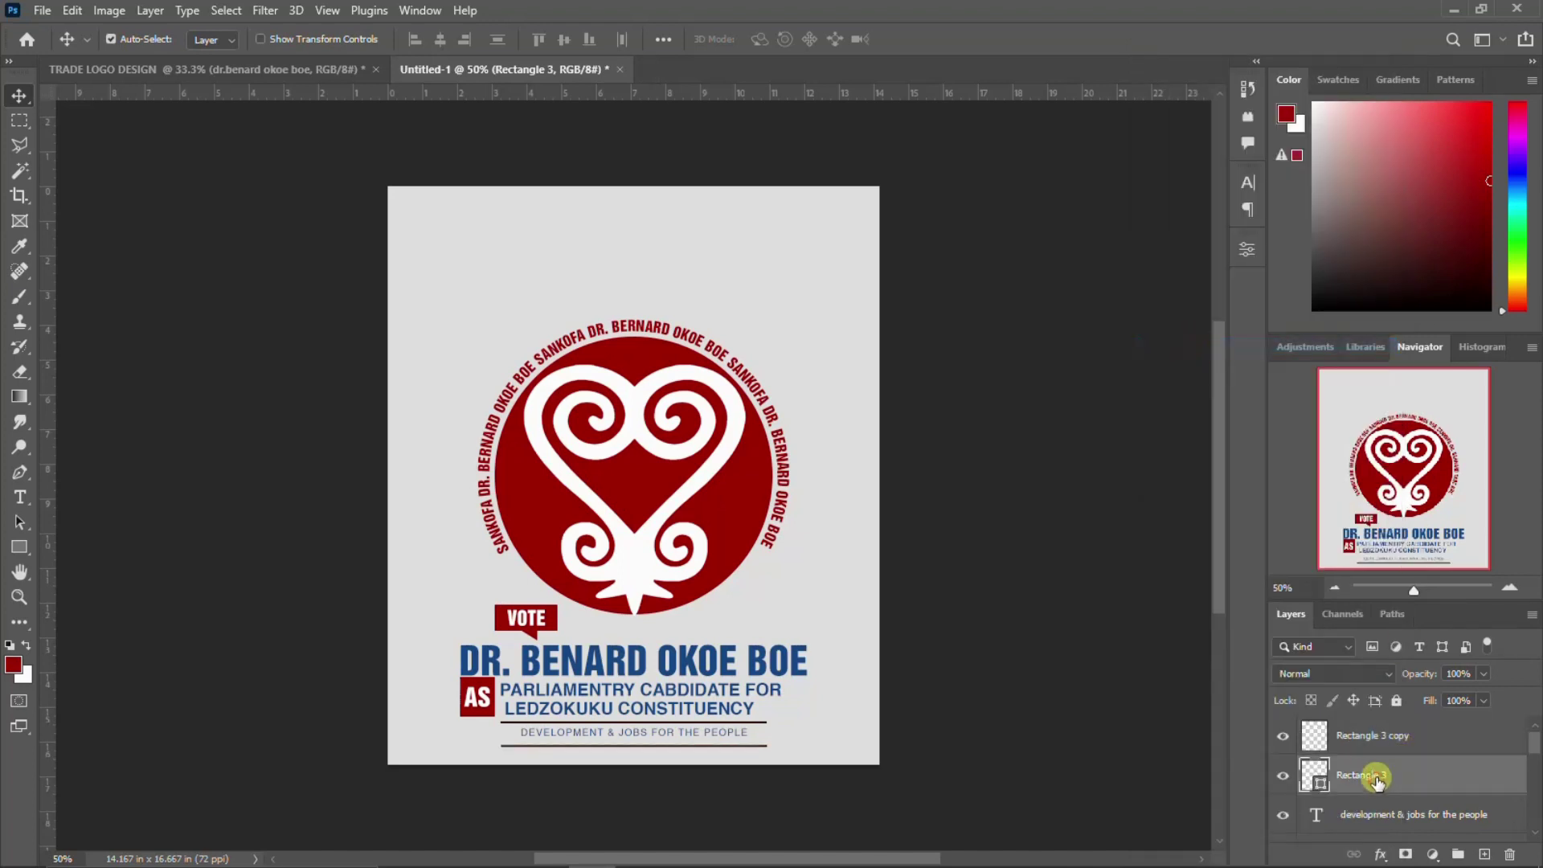
right_click(1376, 777)
click(1195, 348)
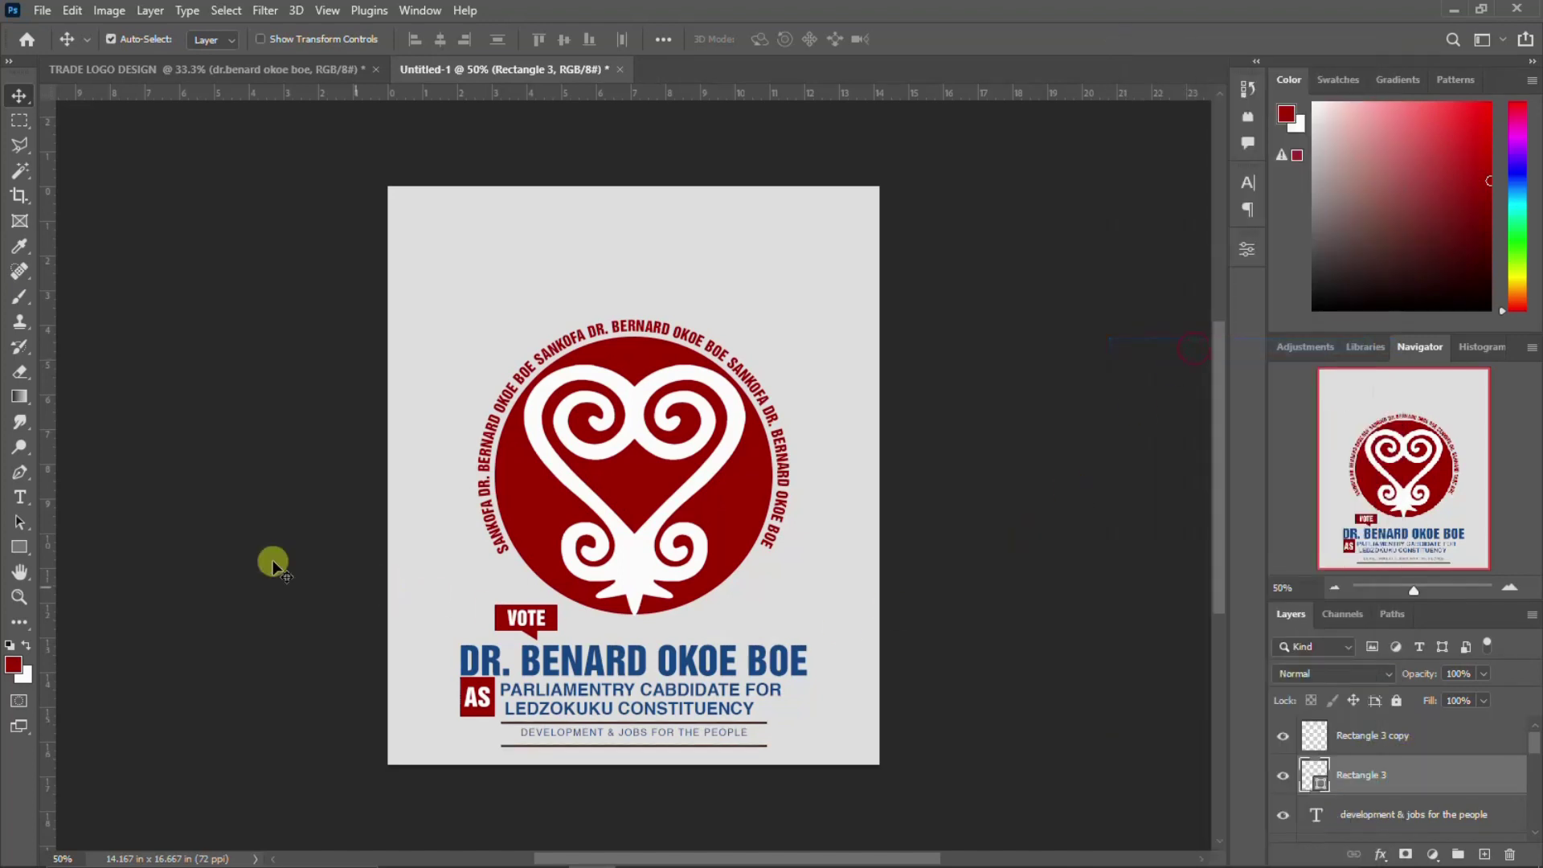
Trim the right end of the lower rule and centre both rules horizontally on the poster.
click(20, 120)
drag(706, 700, 815, 800)
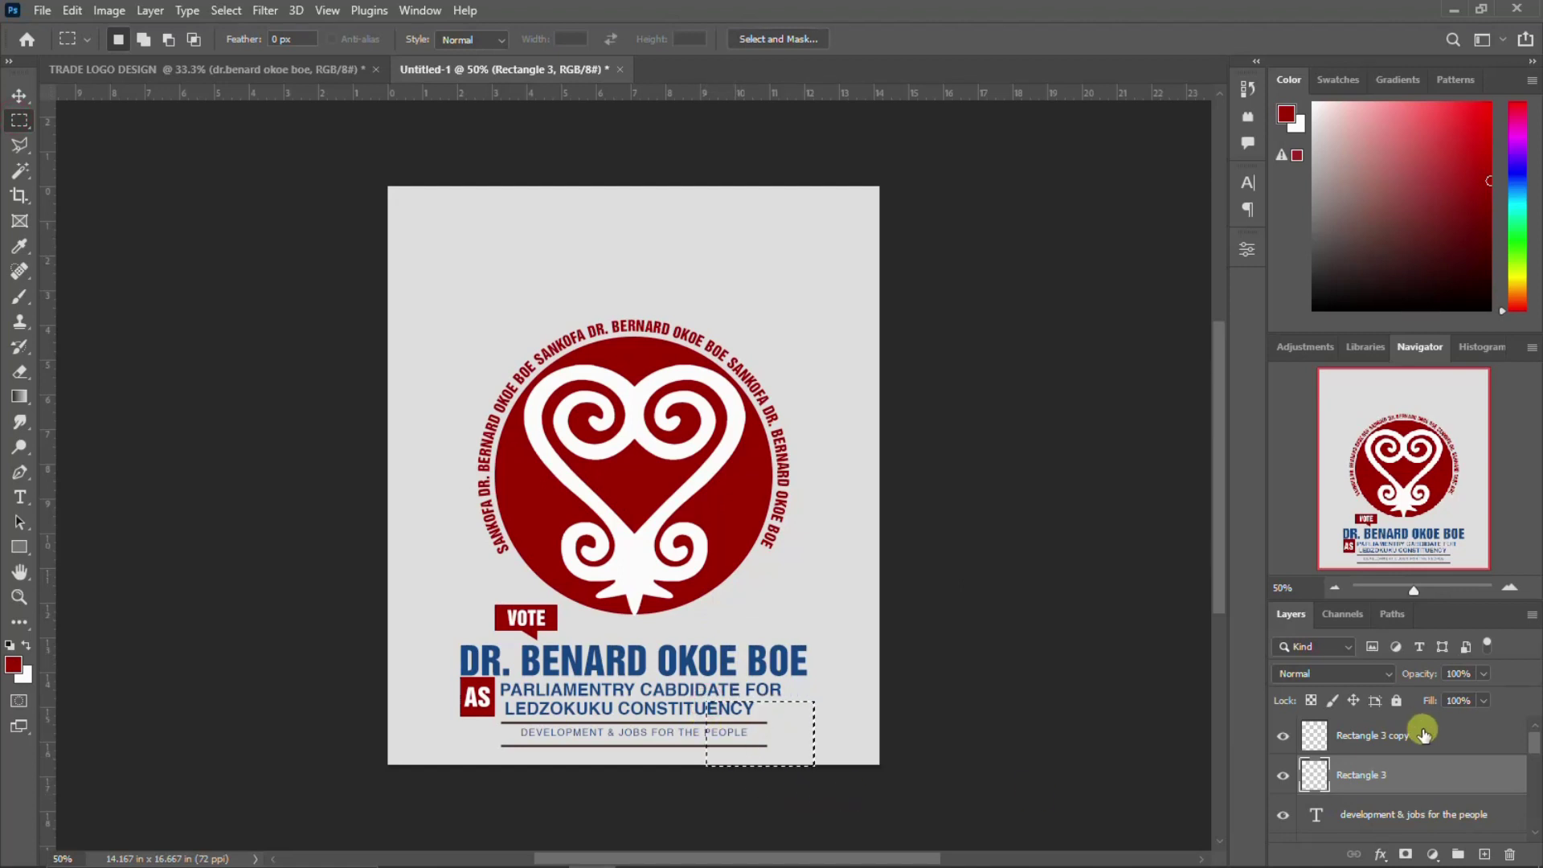
click(1386, 735)
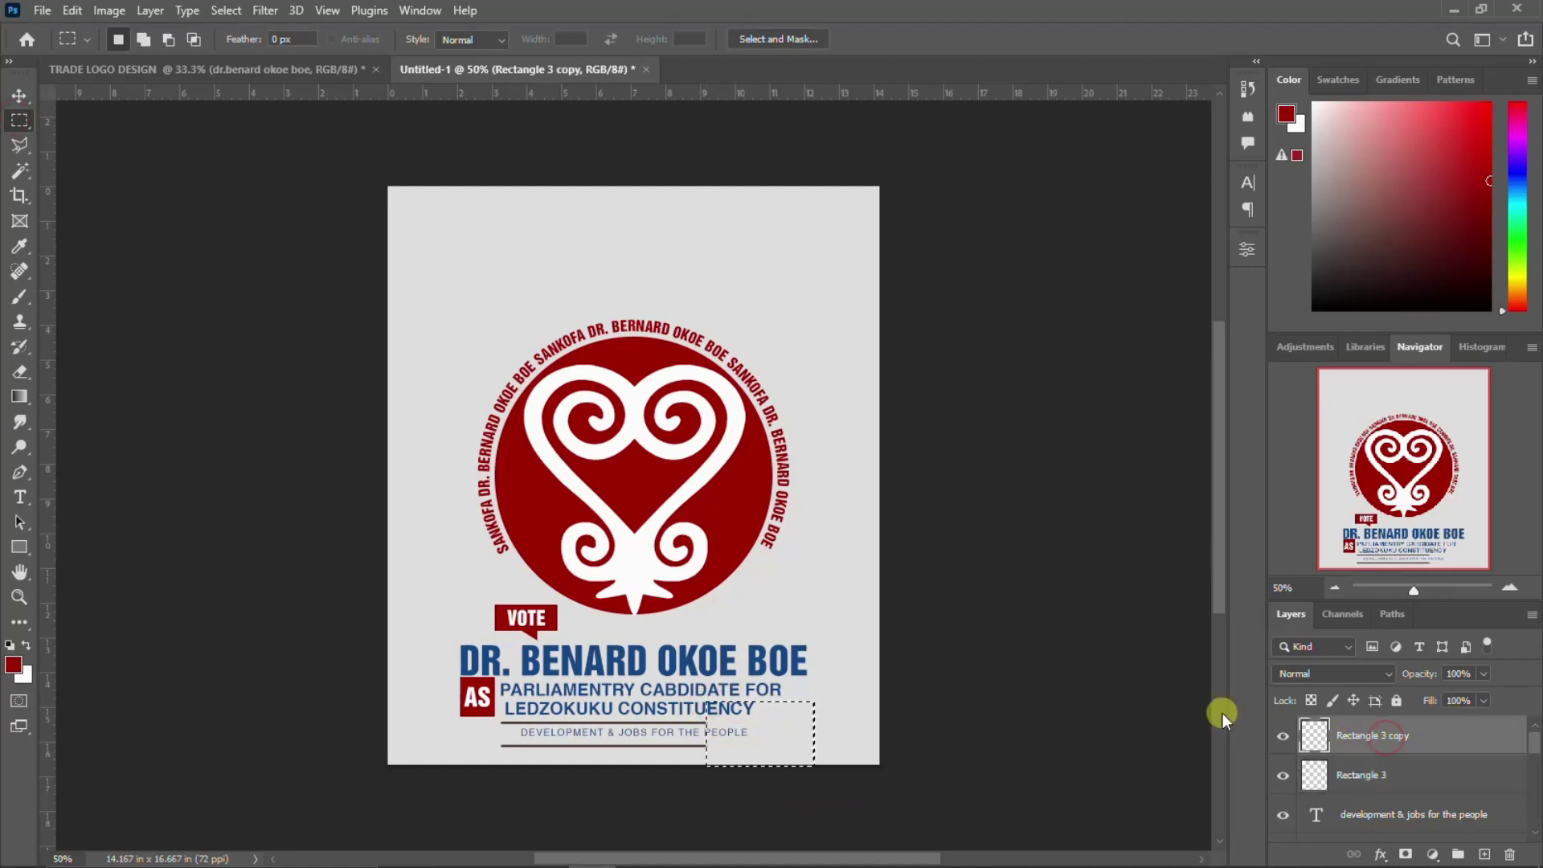
key(ctrl+d)
shift+click(1399, 776)
key(ctrl+a)
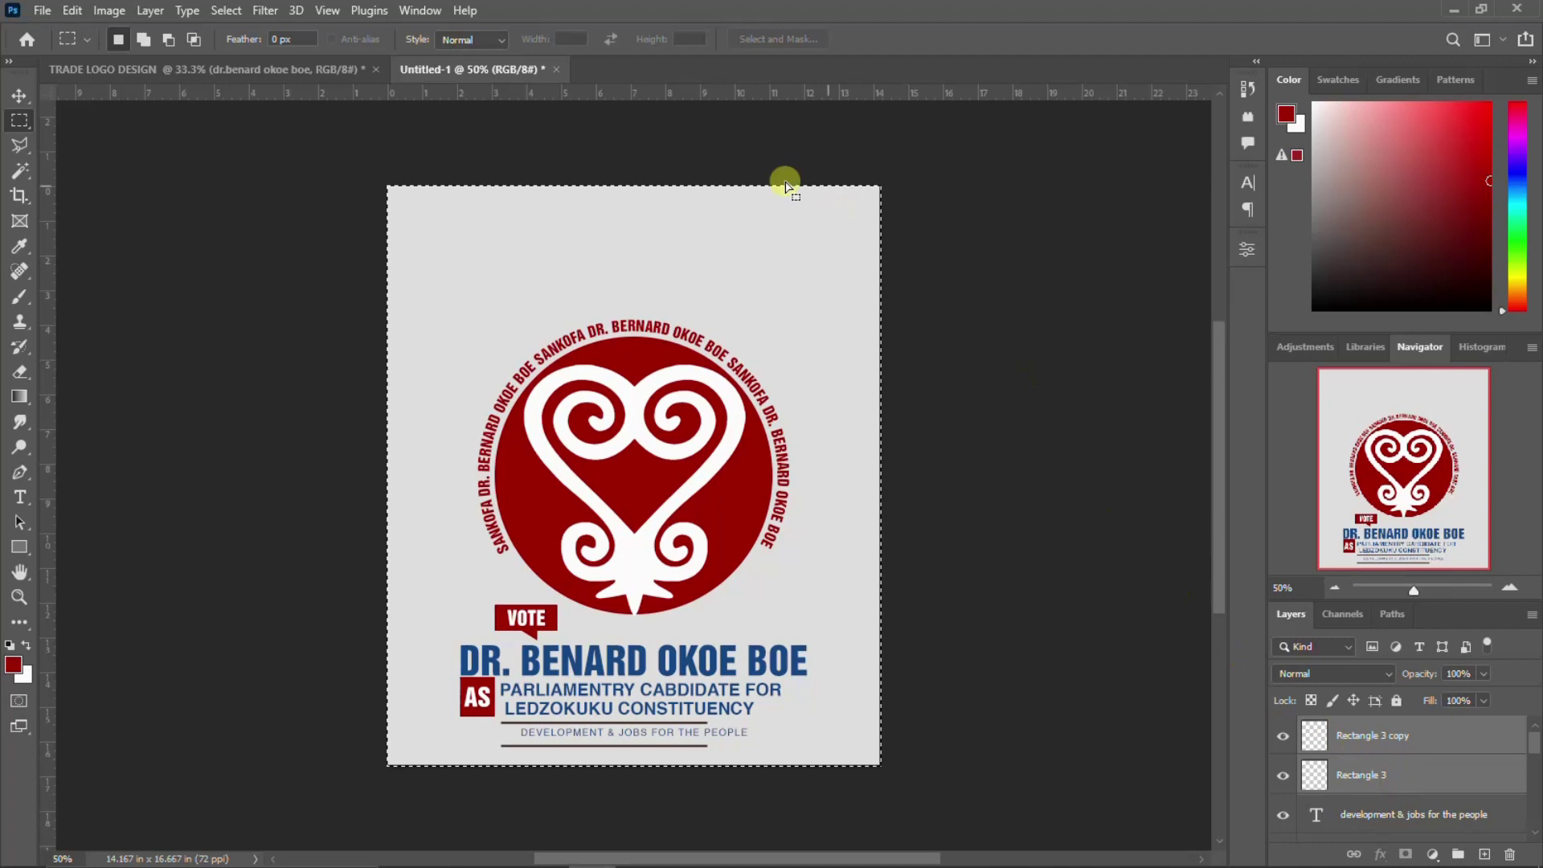
key(v)
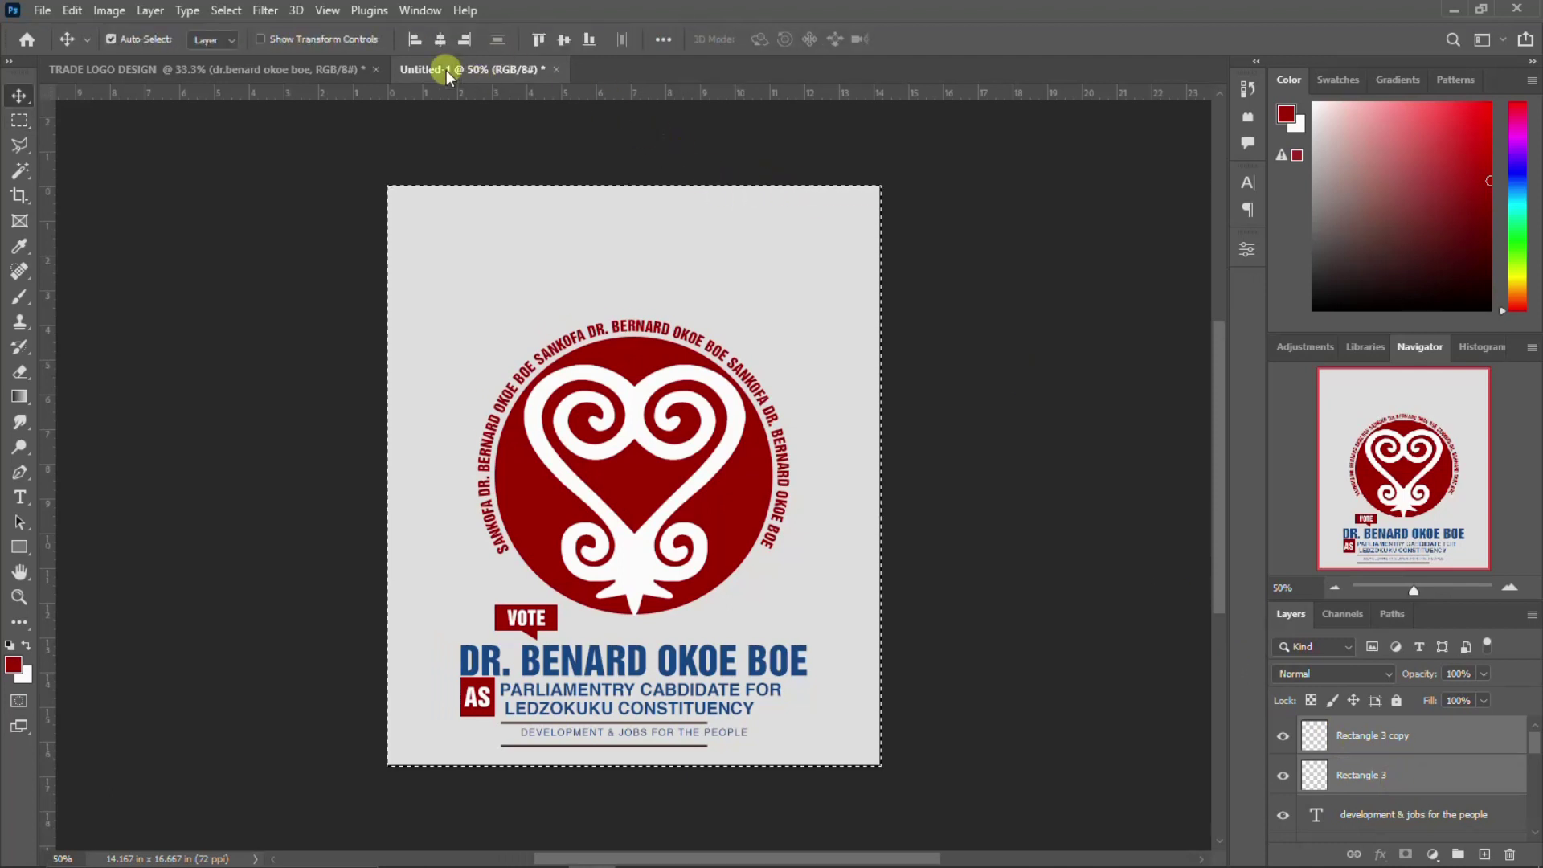
click(441, 40)
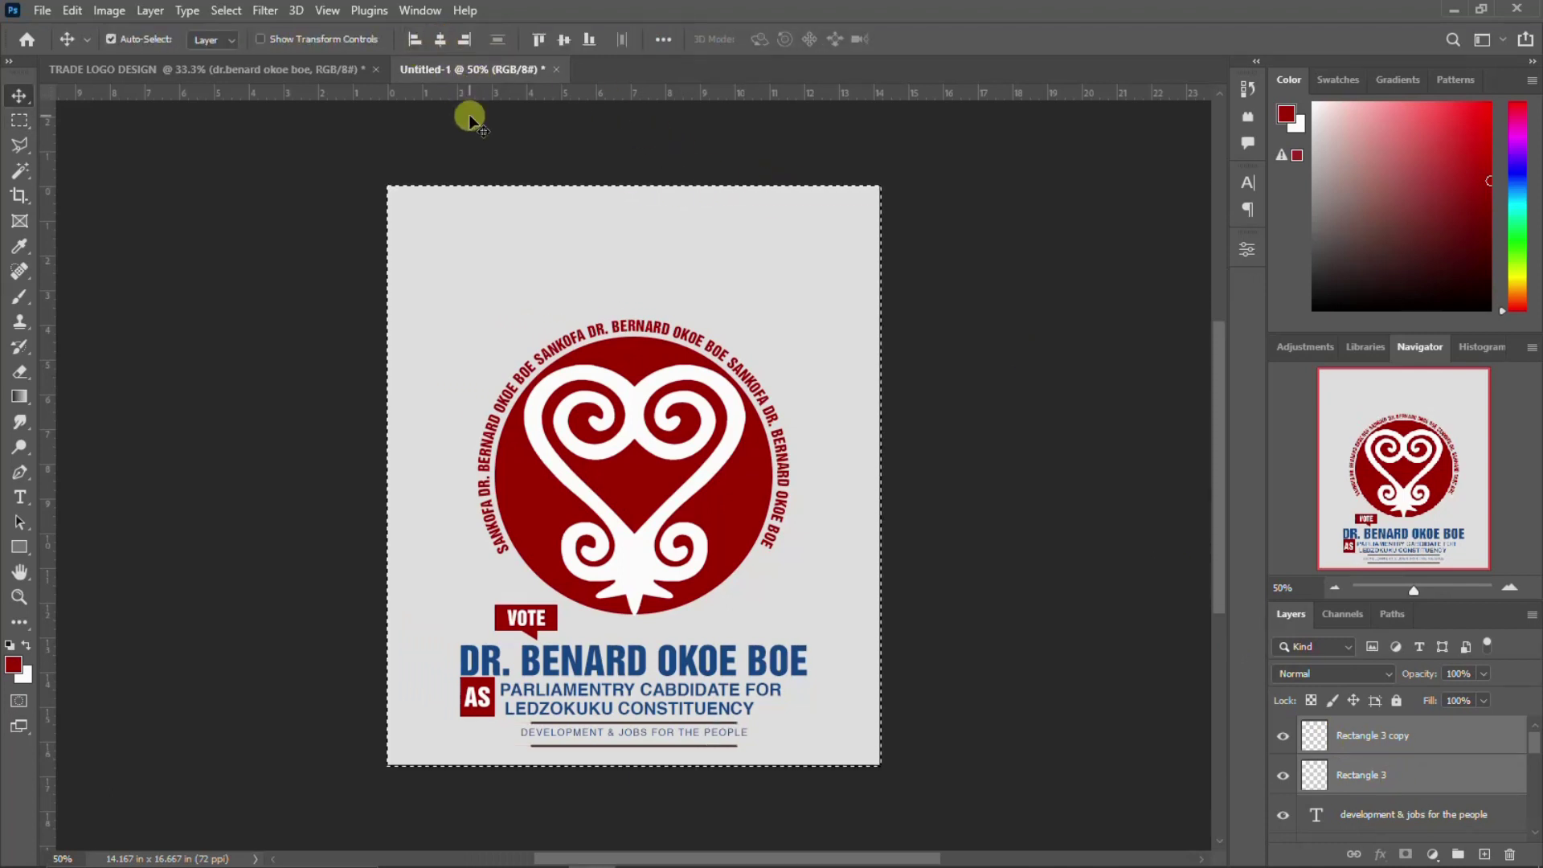
key(ctrl+d)
click(1416, 817)
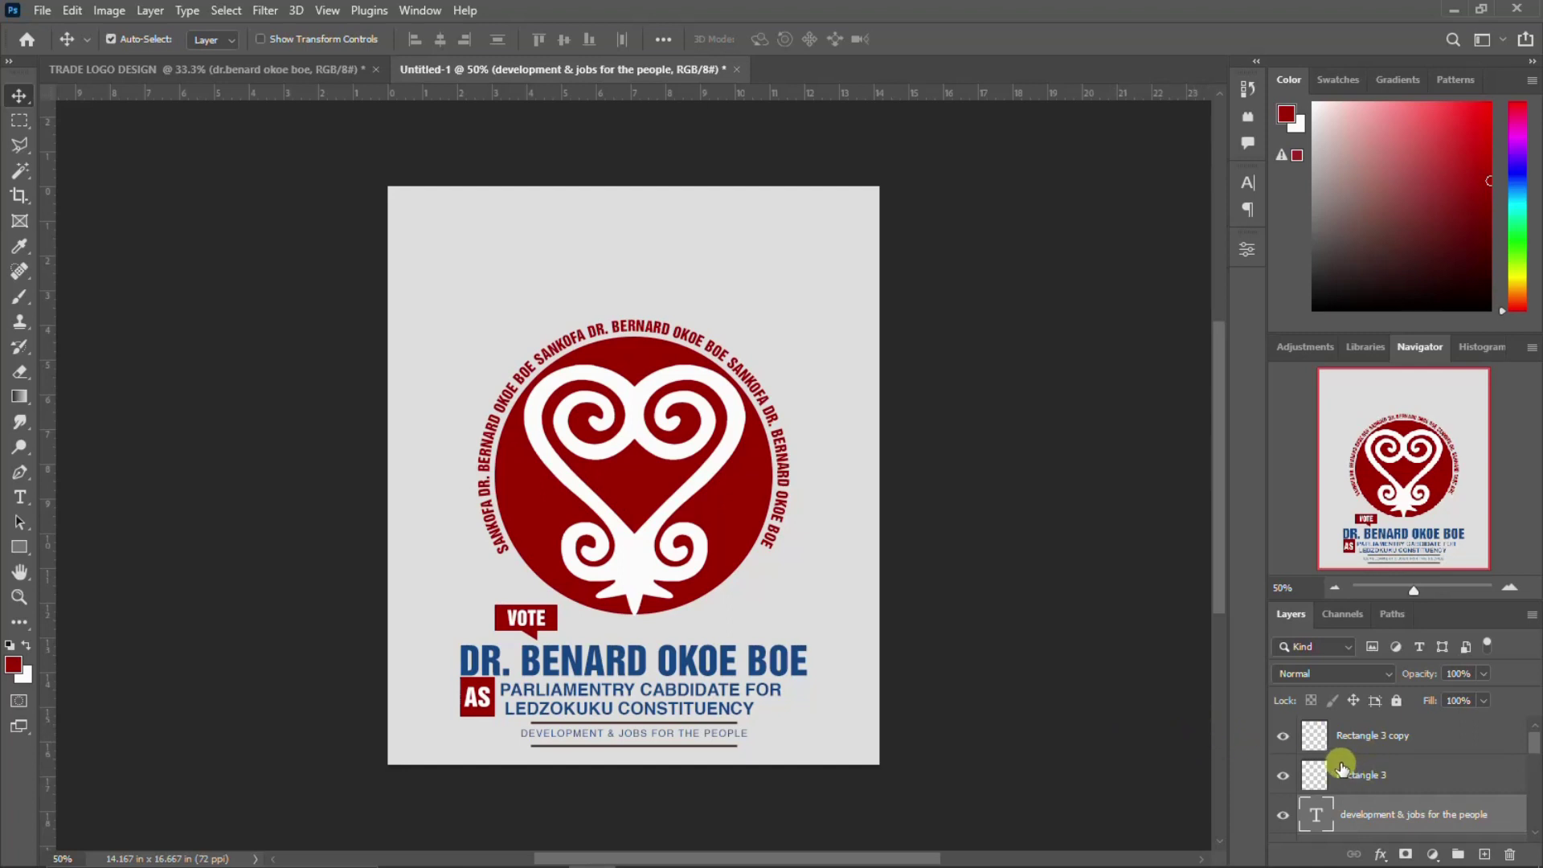
Move the Sankofa heart logo (Group 1) higher and centre it horizontally on the poster.
scroll(1350, 771, down, 1)
scroll(1359, 773, down, 1)
scroll(1367, 776, down, 1)
scroll(1367, 775, down, 1)
scroll(1362, 772, down, 2)
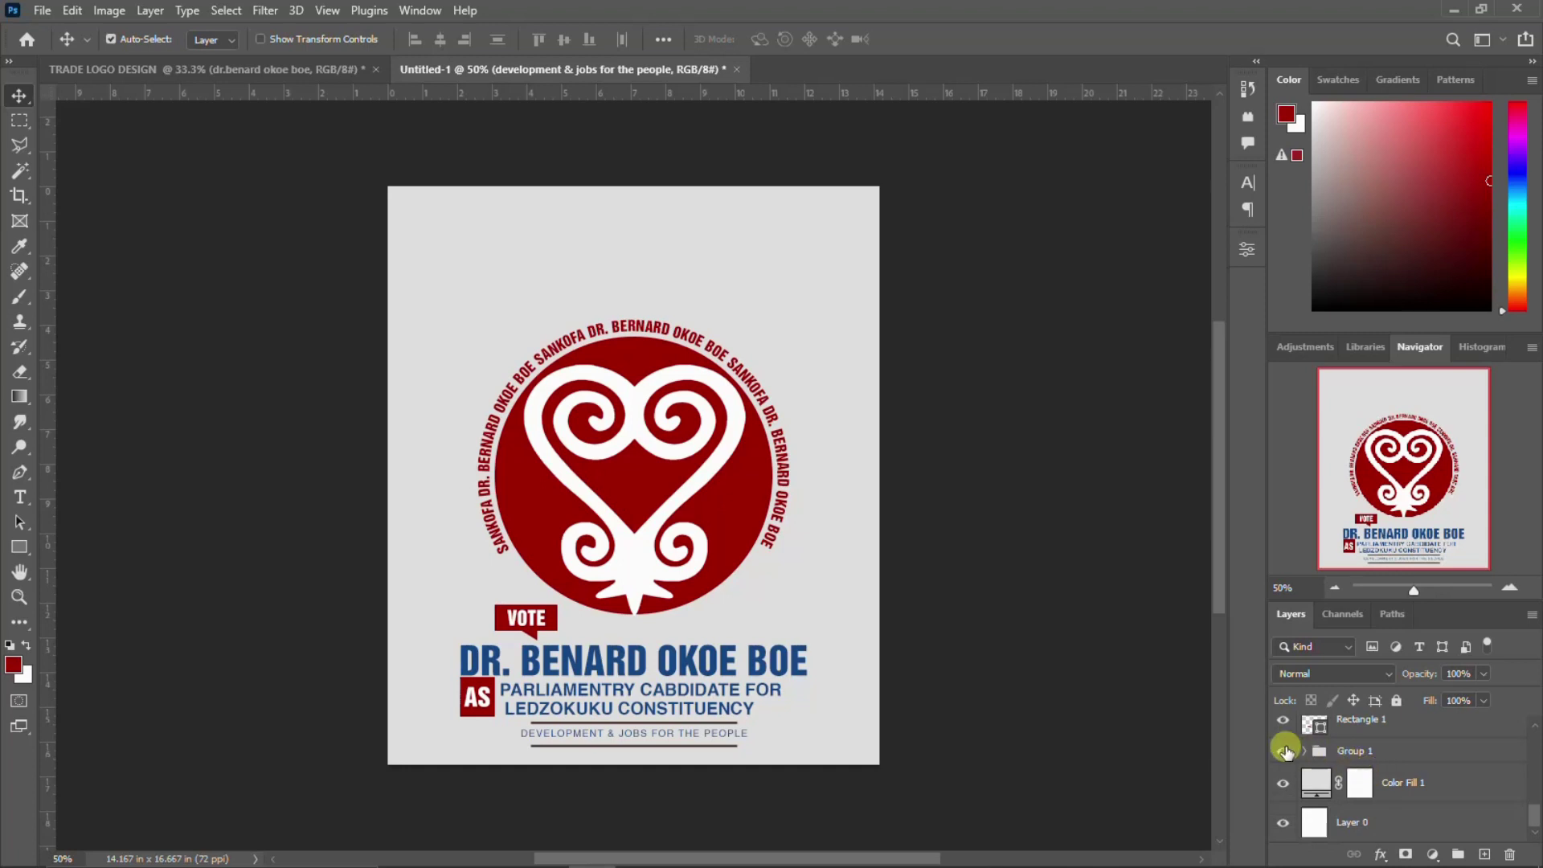
click(1283, 751)
click(1358, 751)
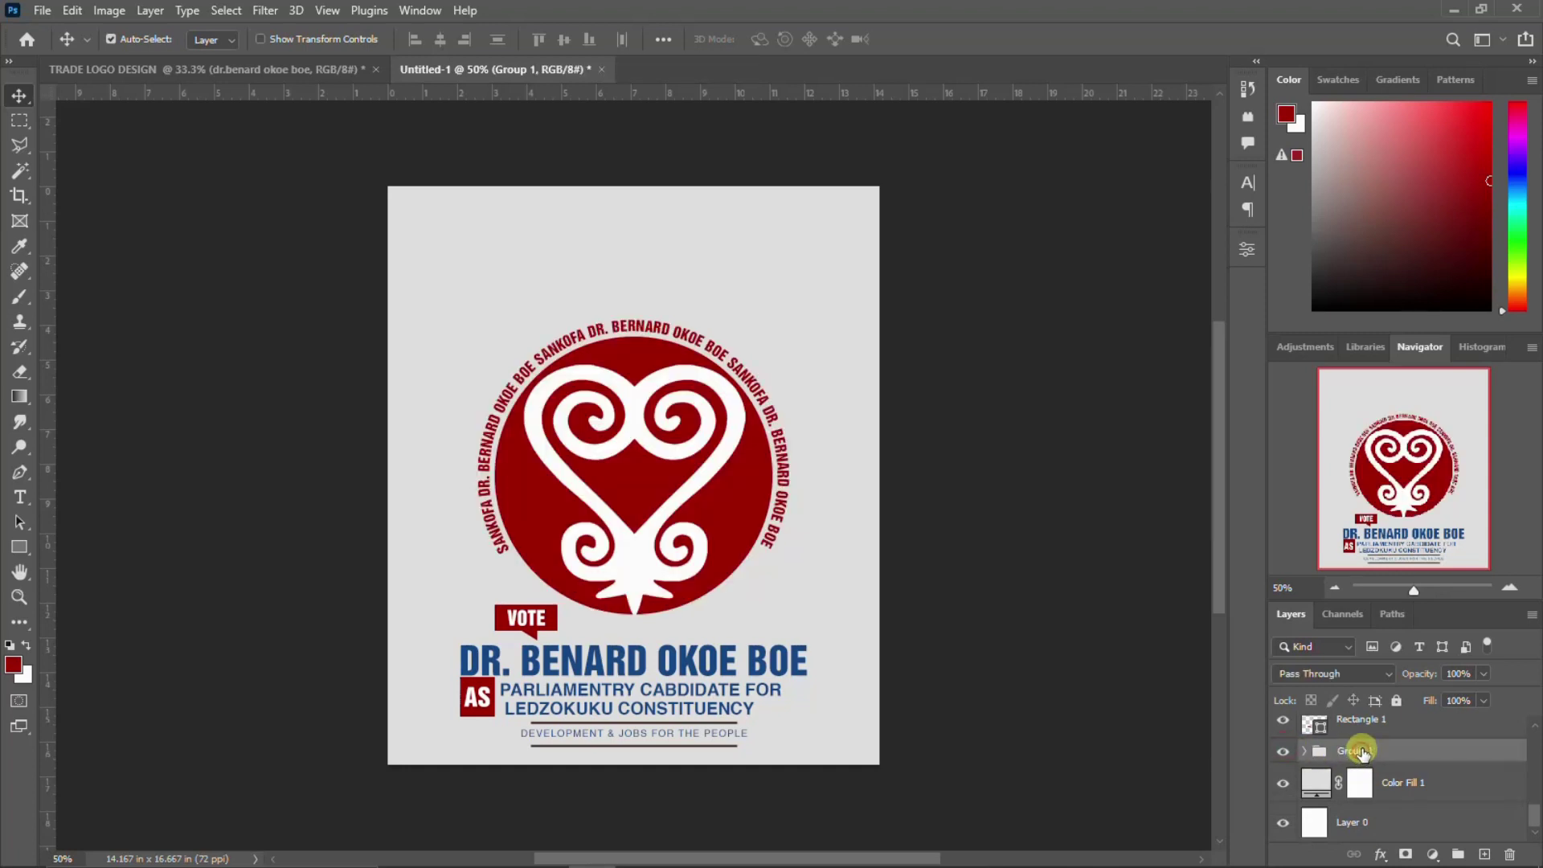
key(ctrl+t)
drag(666, 503, 661, 421)
key(Return)
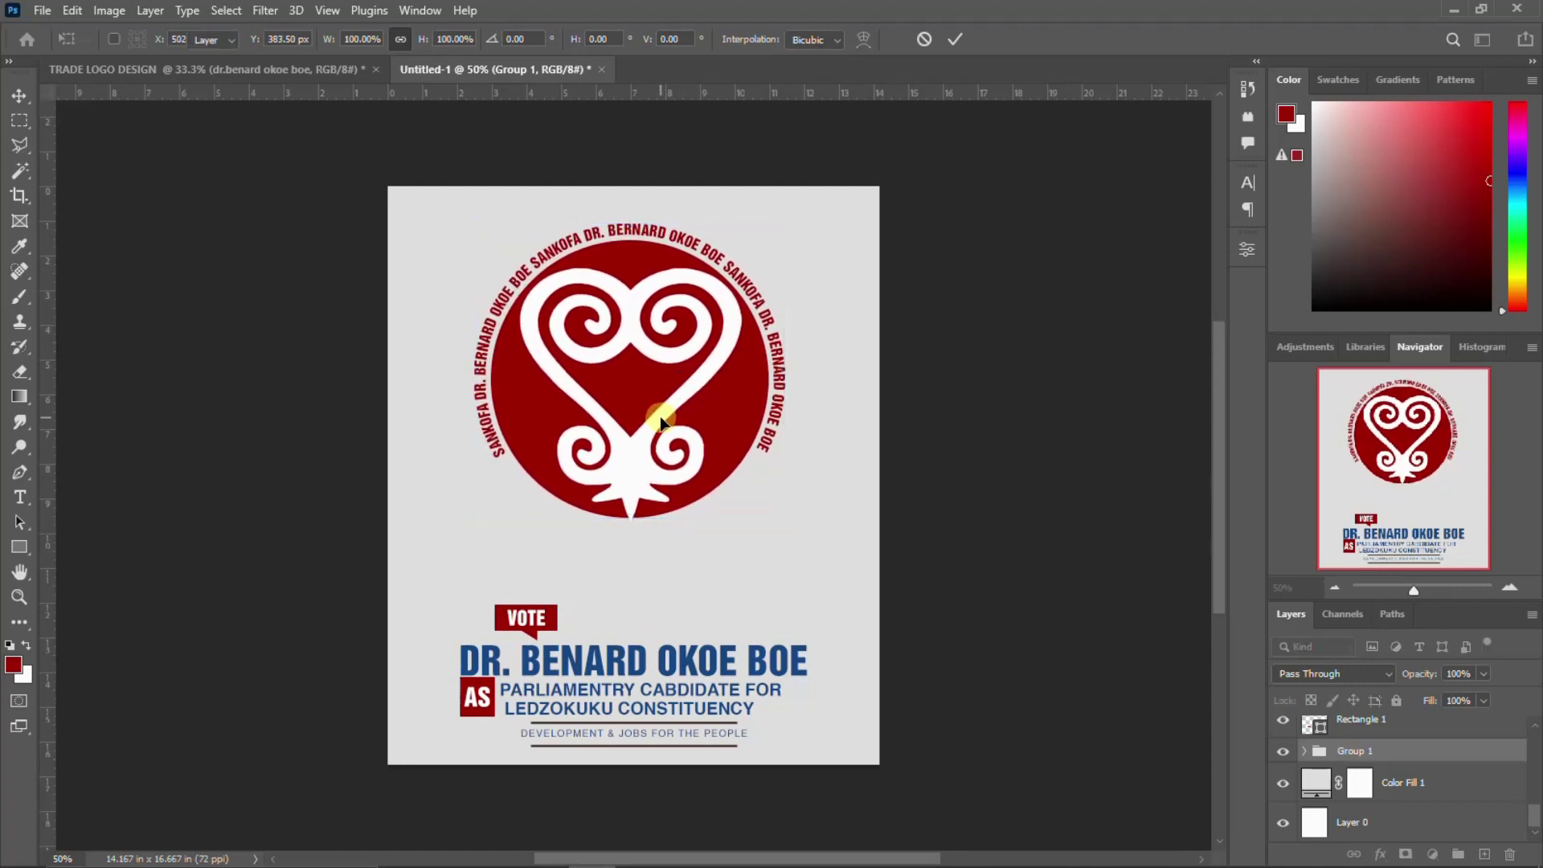
key(ctrl+a)
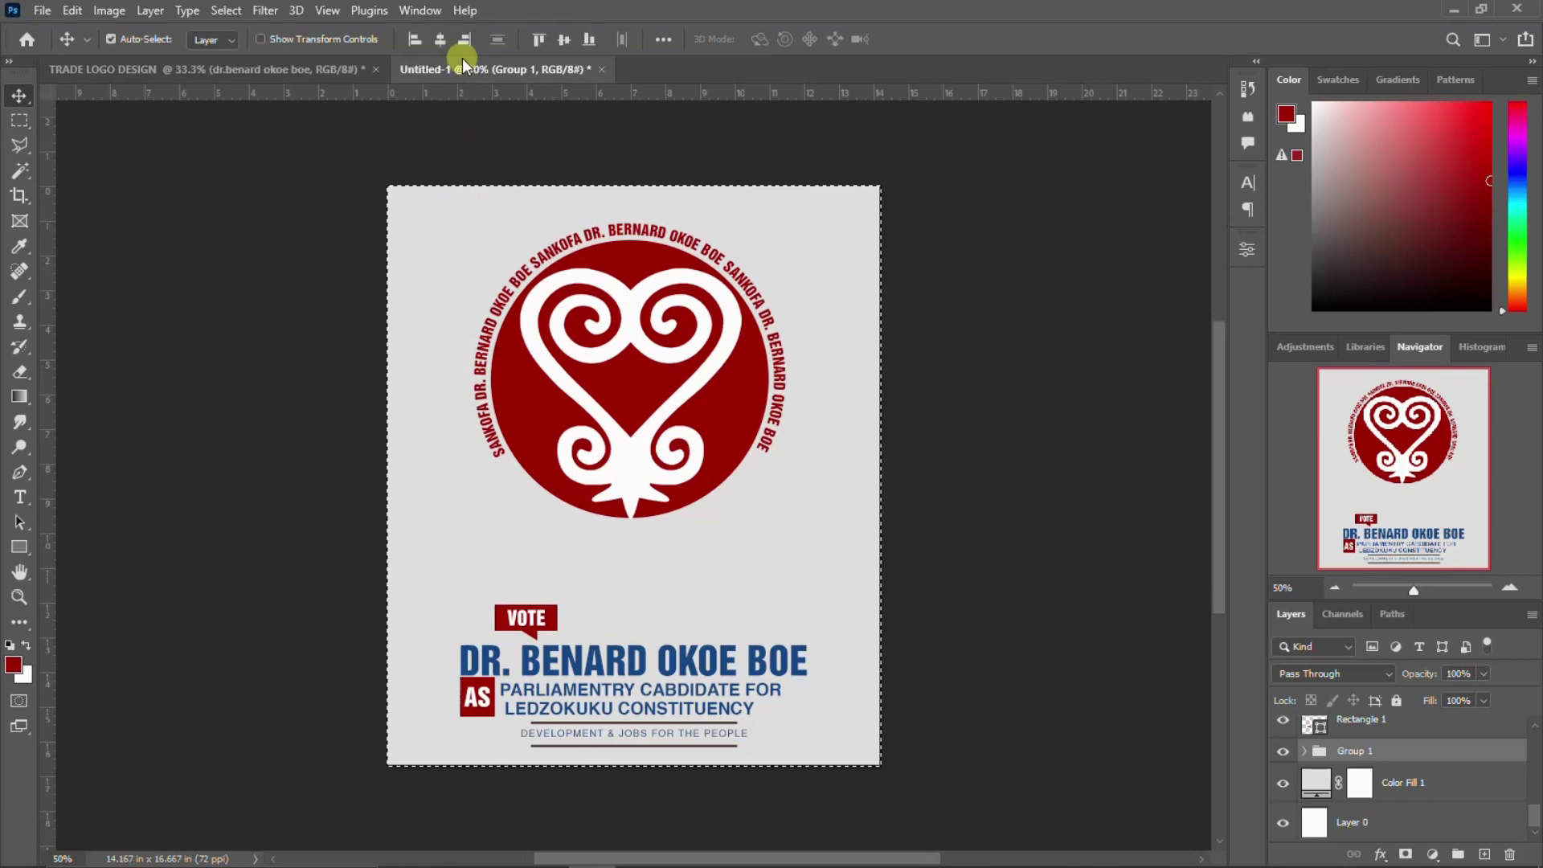
click(441, 39)
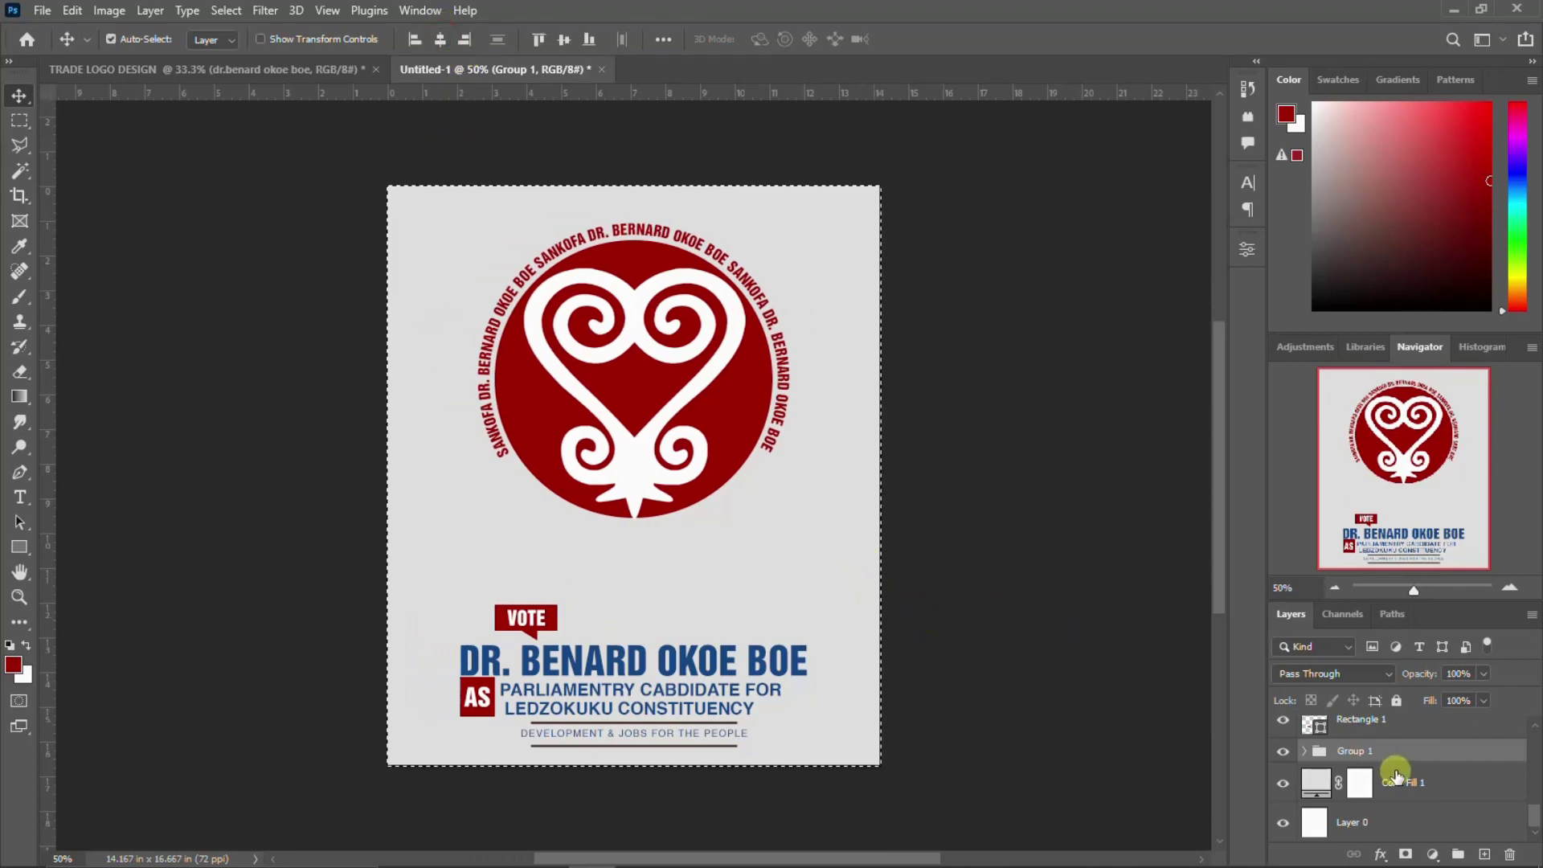
key(ctrl+d)
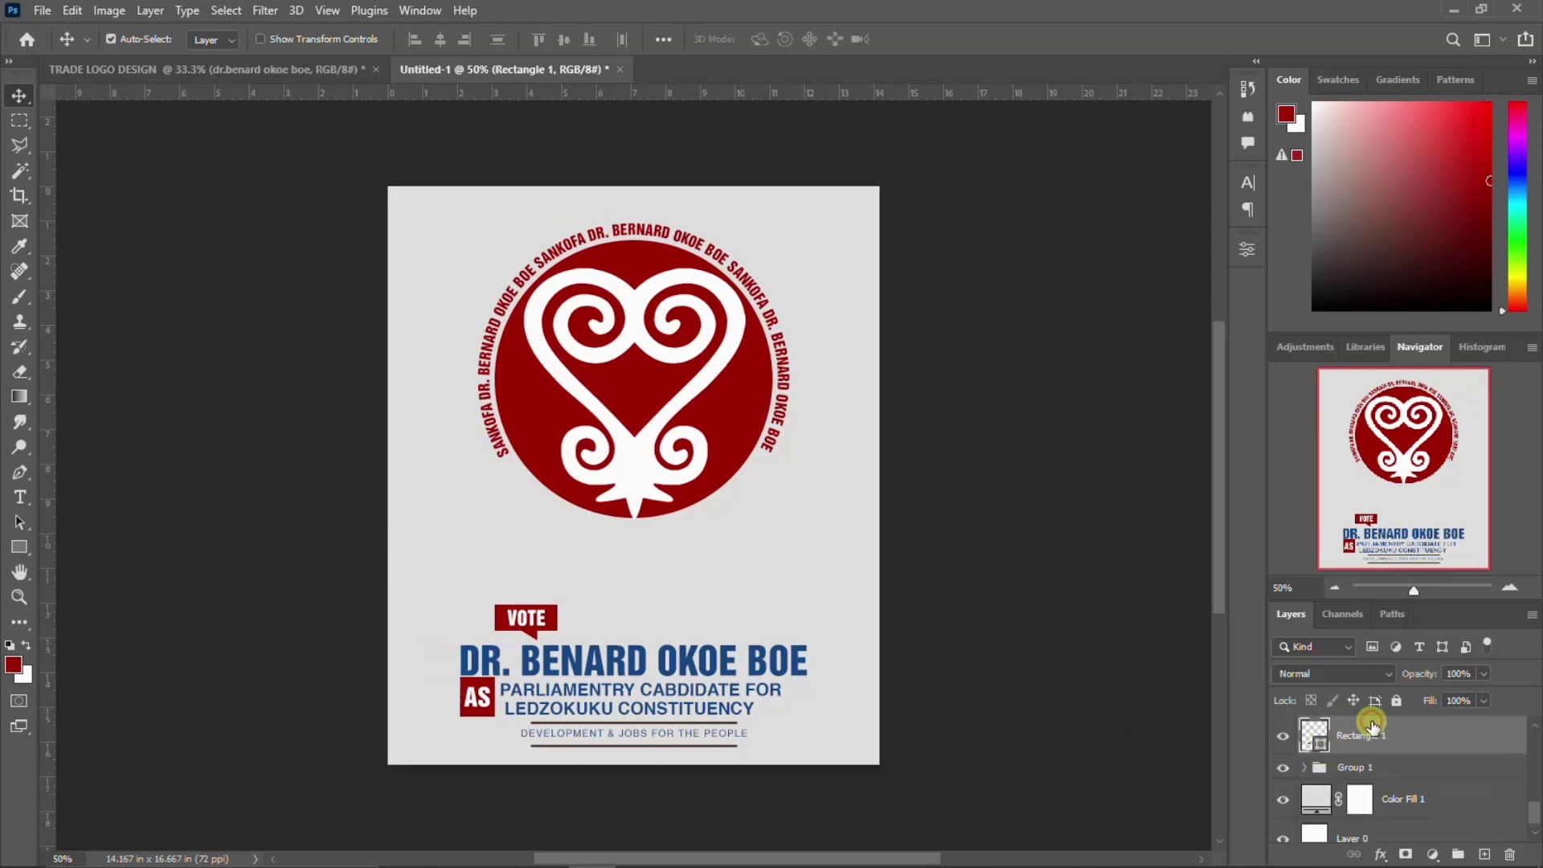
Group the text-block layers, VOTE badge through underlines, as Group 2.
drag(1372, 726, 1376, 741)
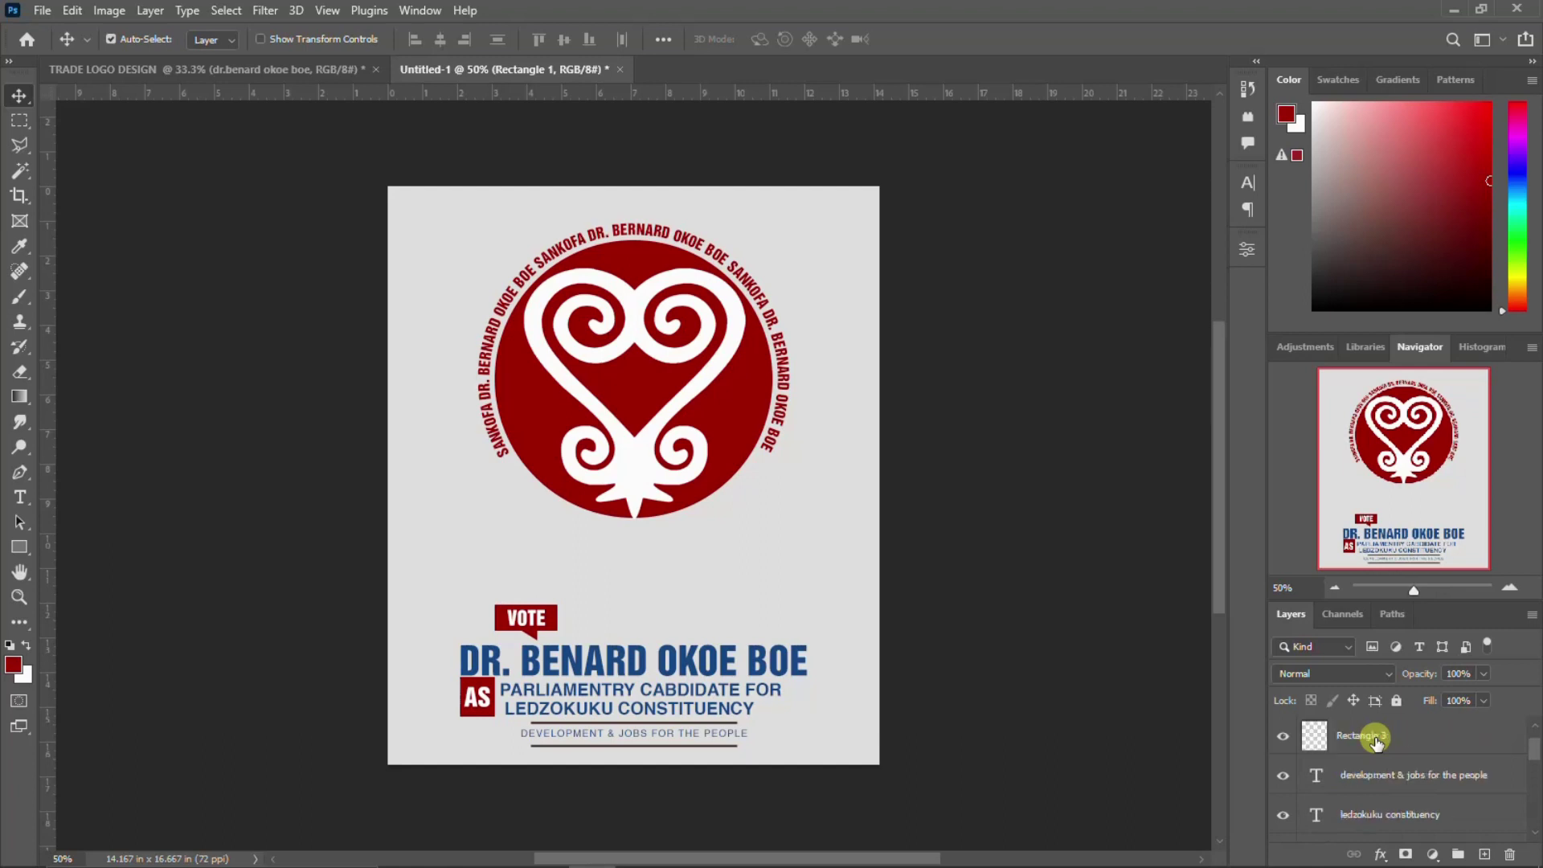
shift+click(1376, 741)
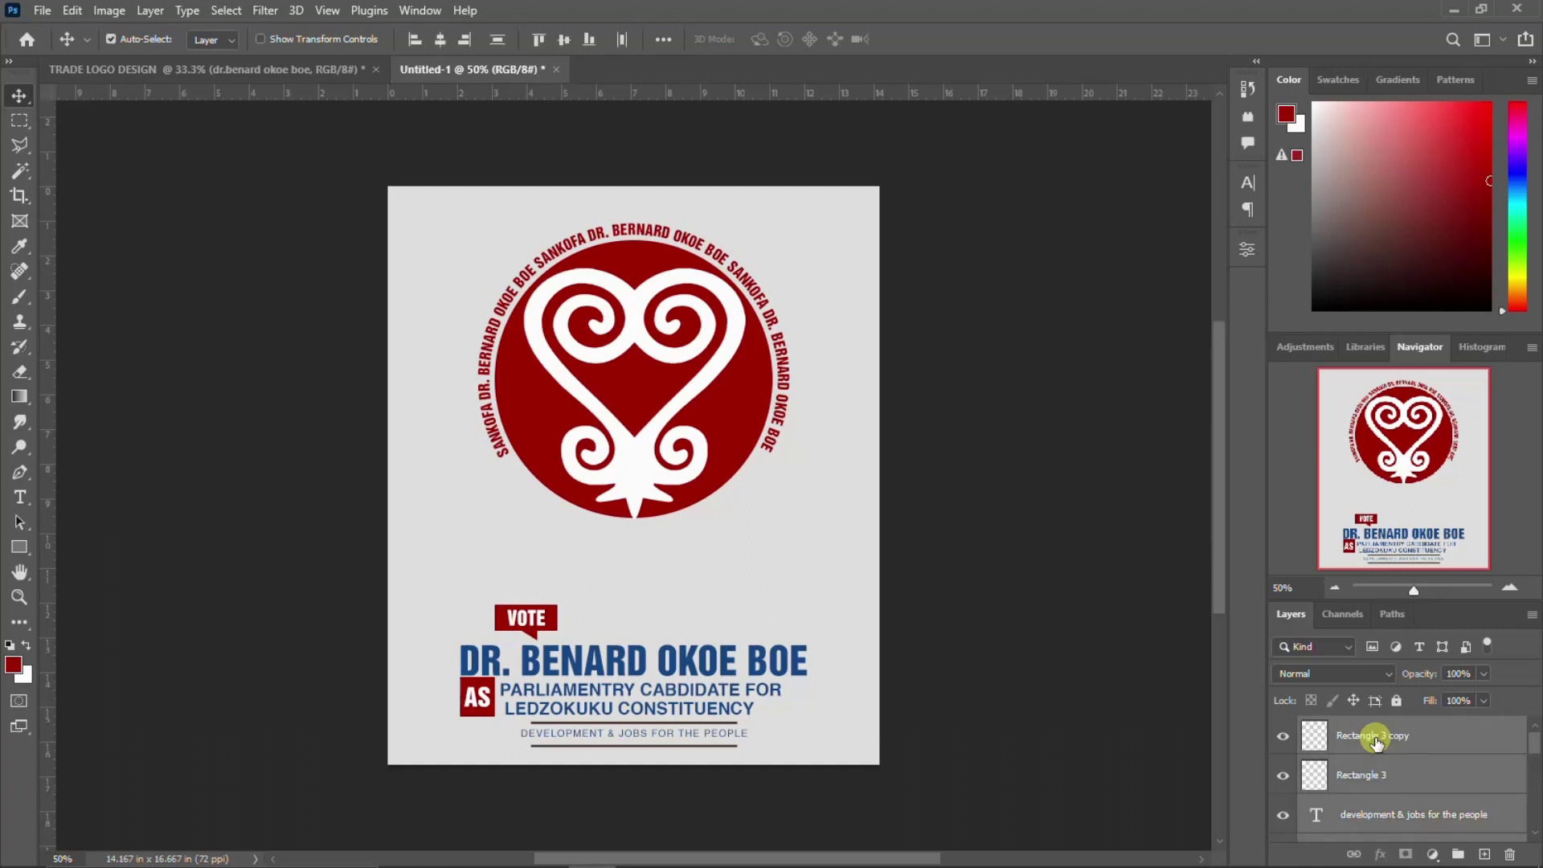
key(ctrl+t)
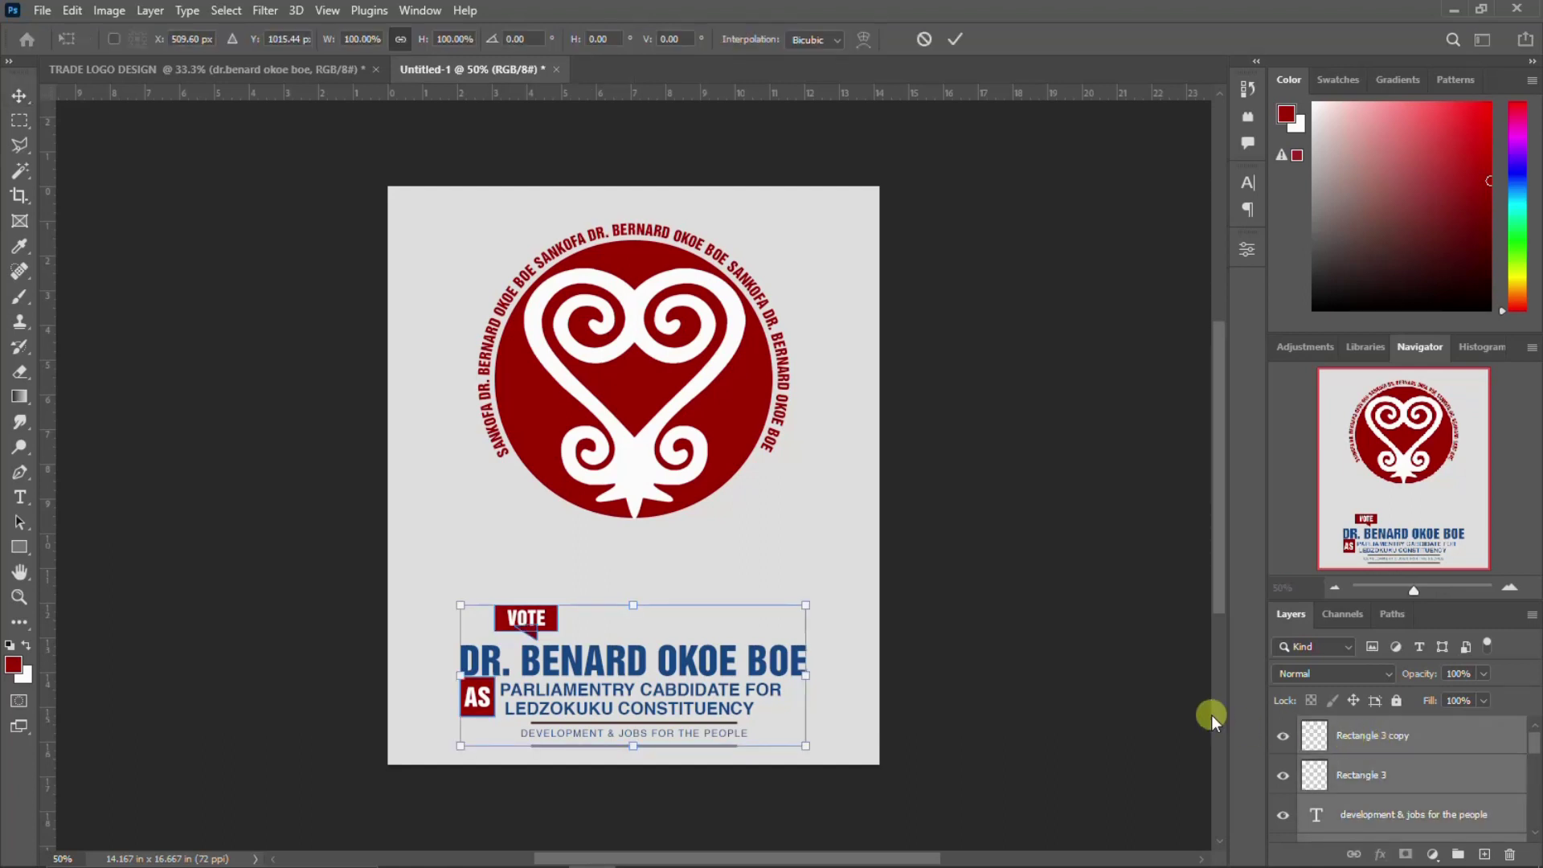
key(Return)
key(ctrl+g)
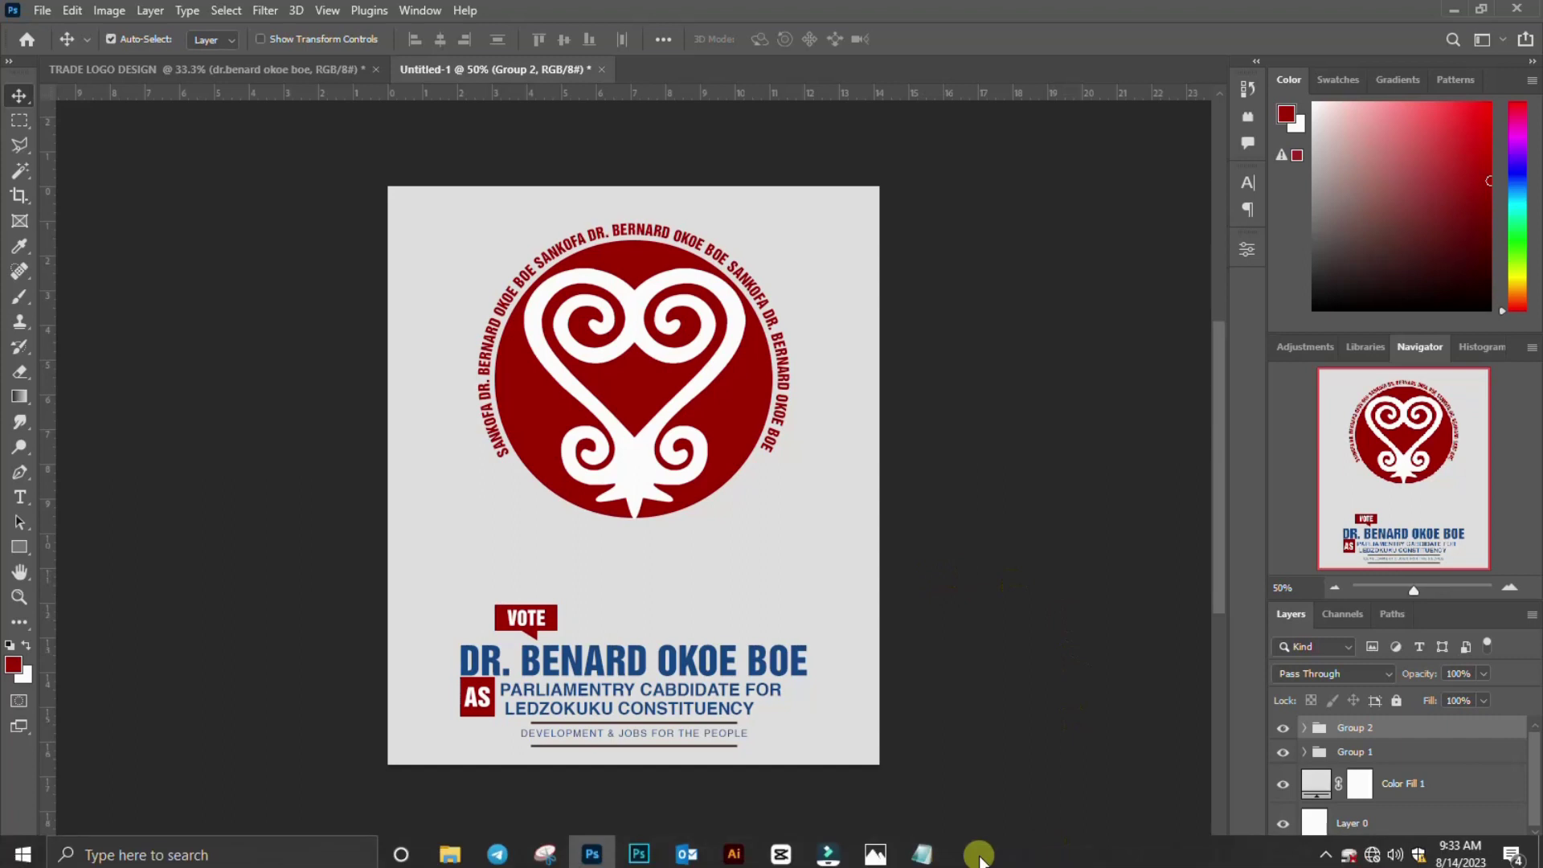
Place the flag-and-fist image, images (1), in the top-right corner and rasterize it.
click(447, 851)
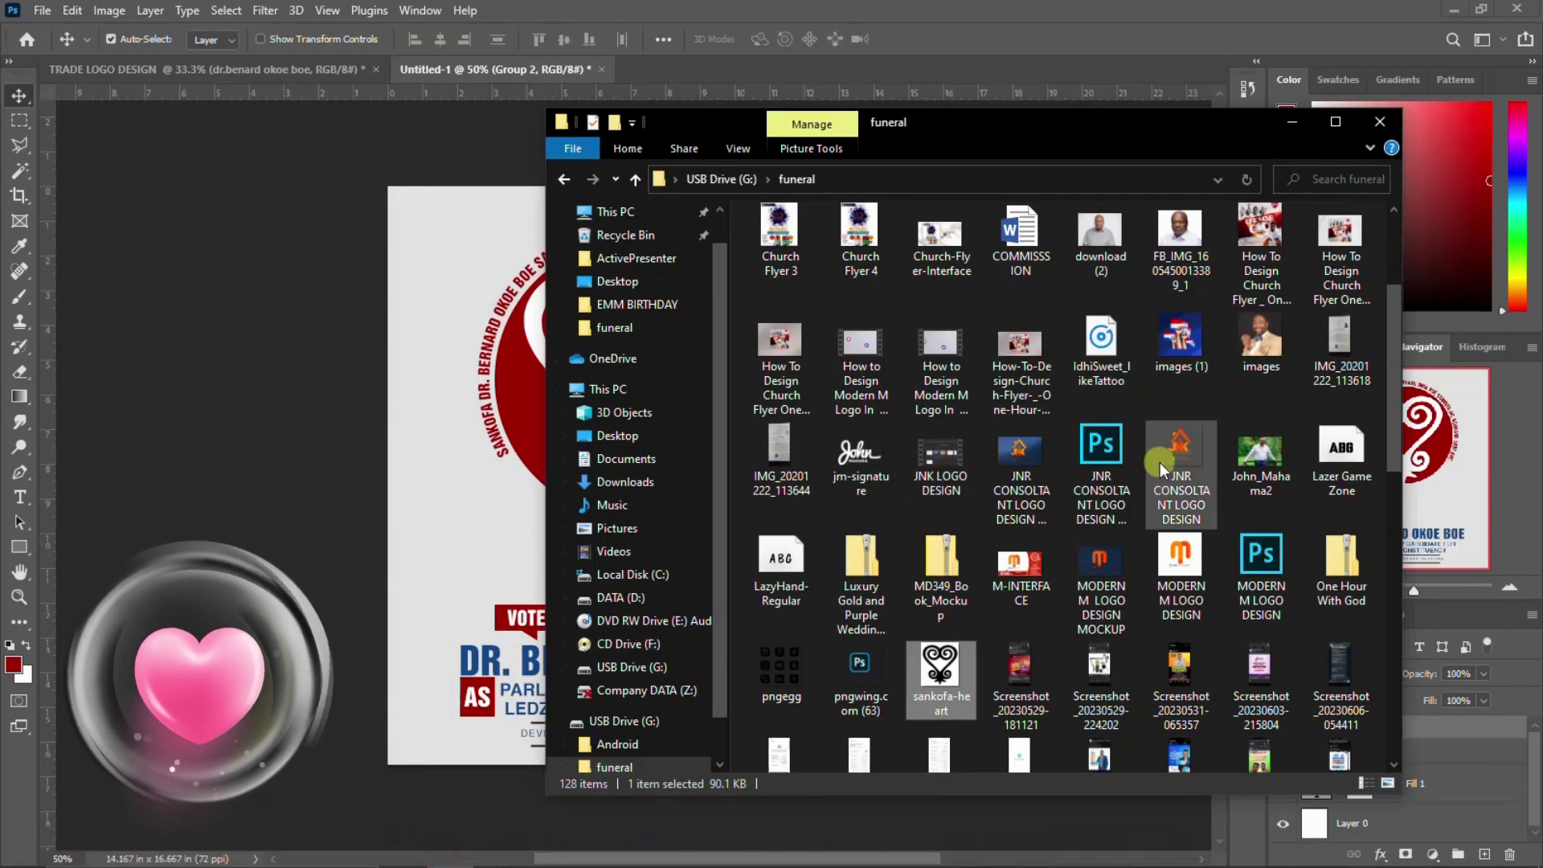
drag(1185, 345, 466, 389)
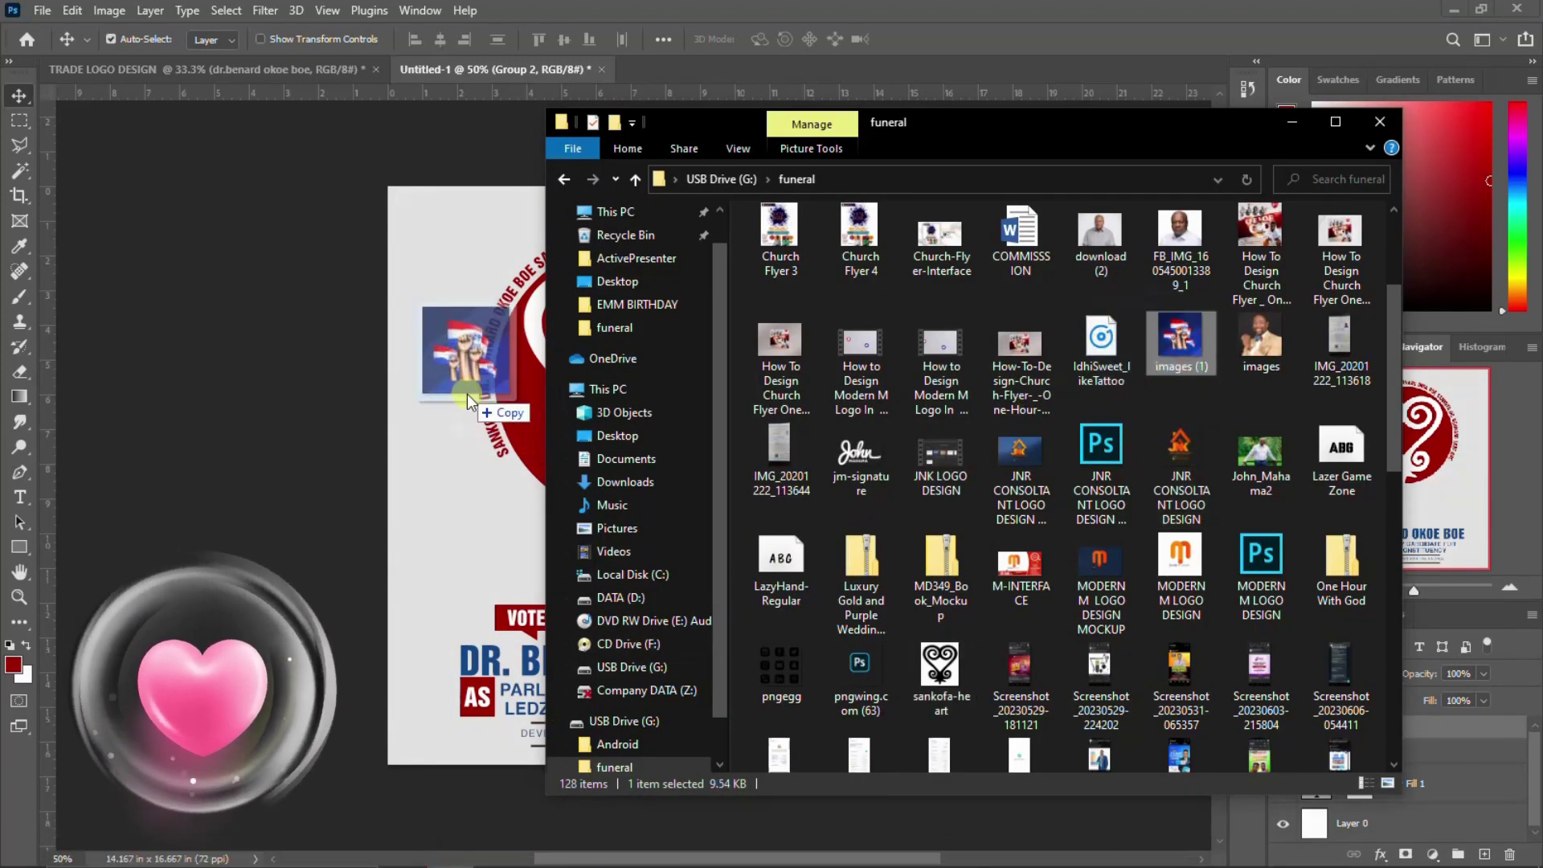
mouse_move(683, 452)
mouse_down()
mouse_move(820, 283)
mouse_move(801, 281)
mouse_up()
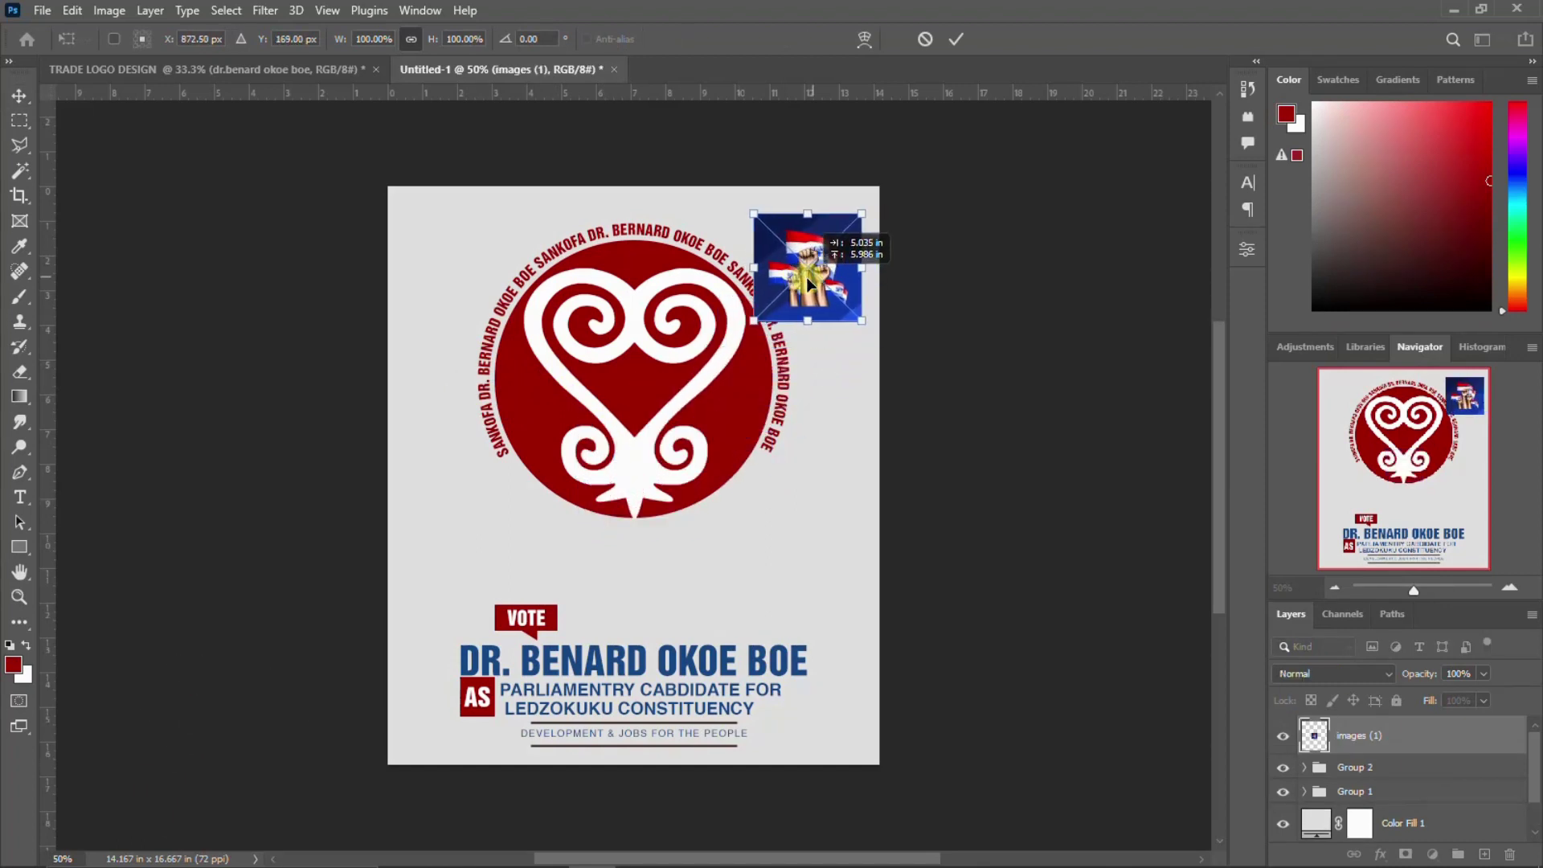
click(874, 293)
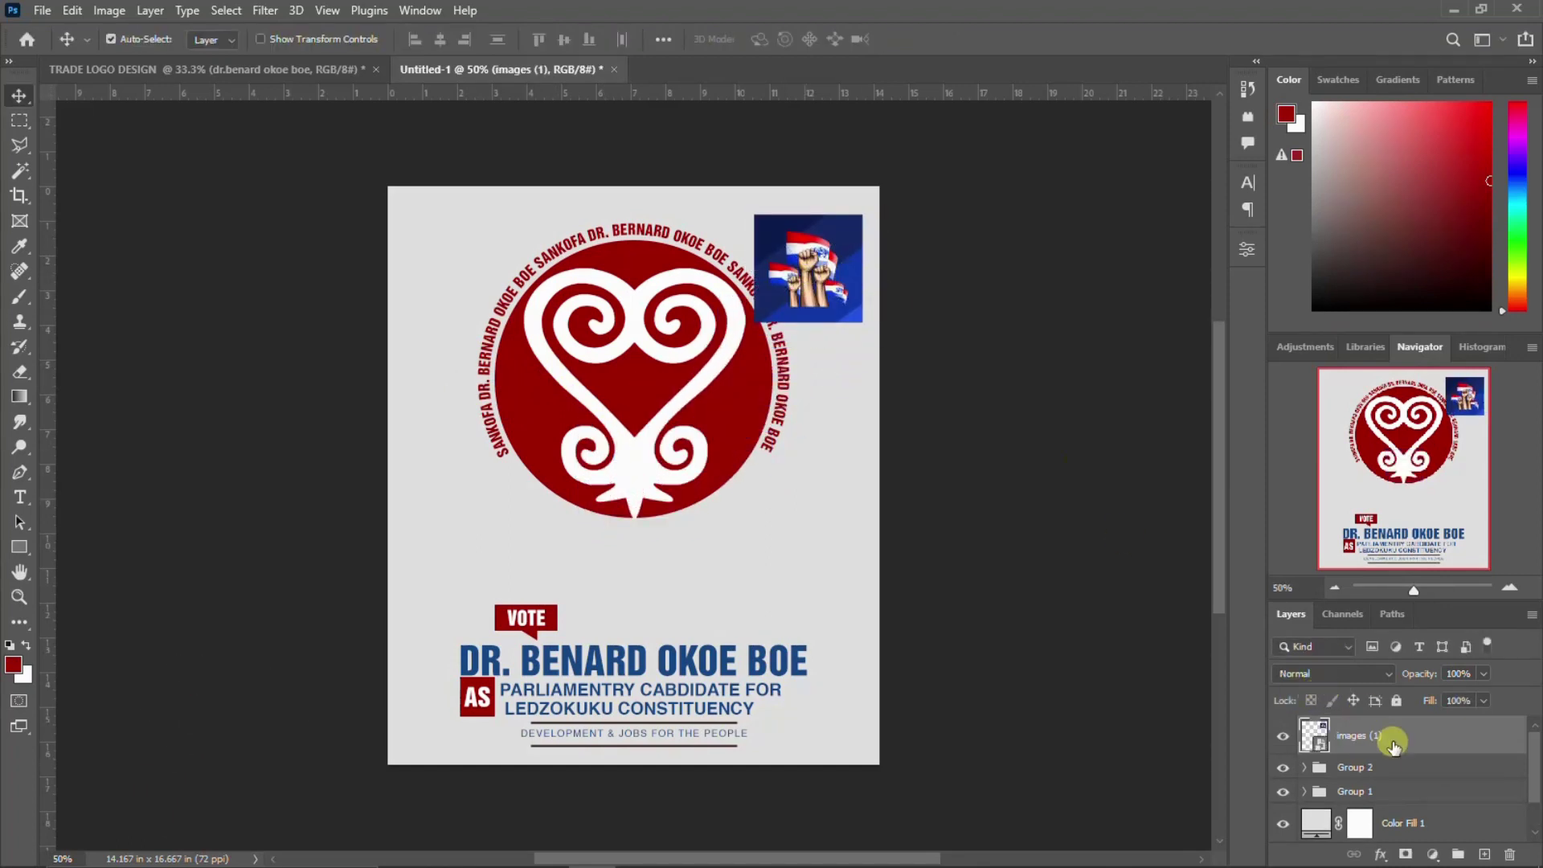
right_click(1429, 738)
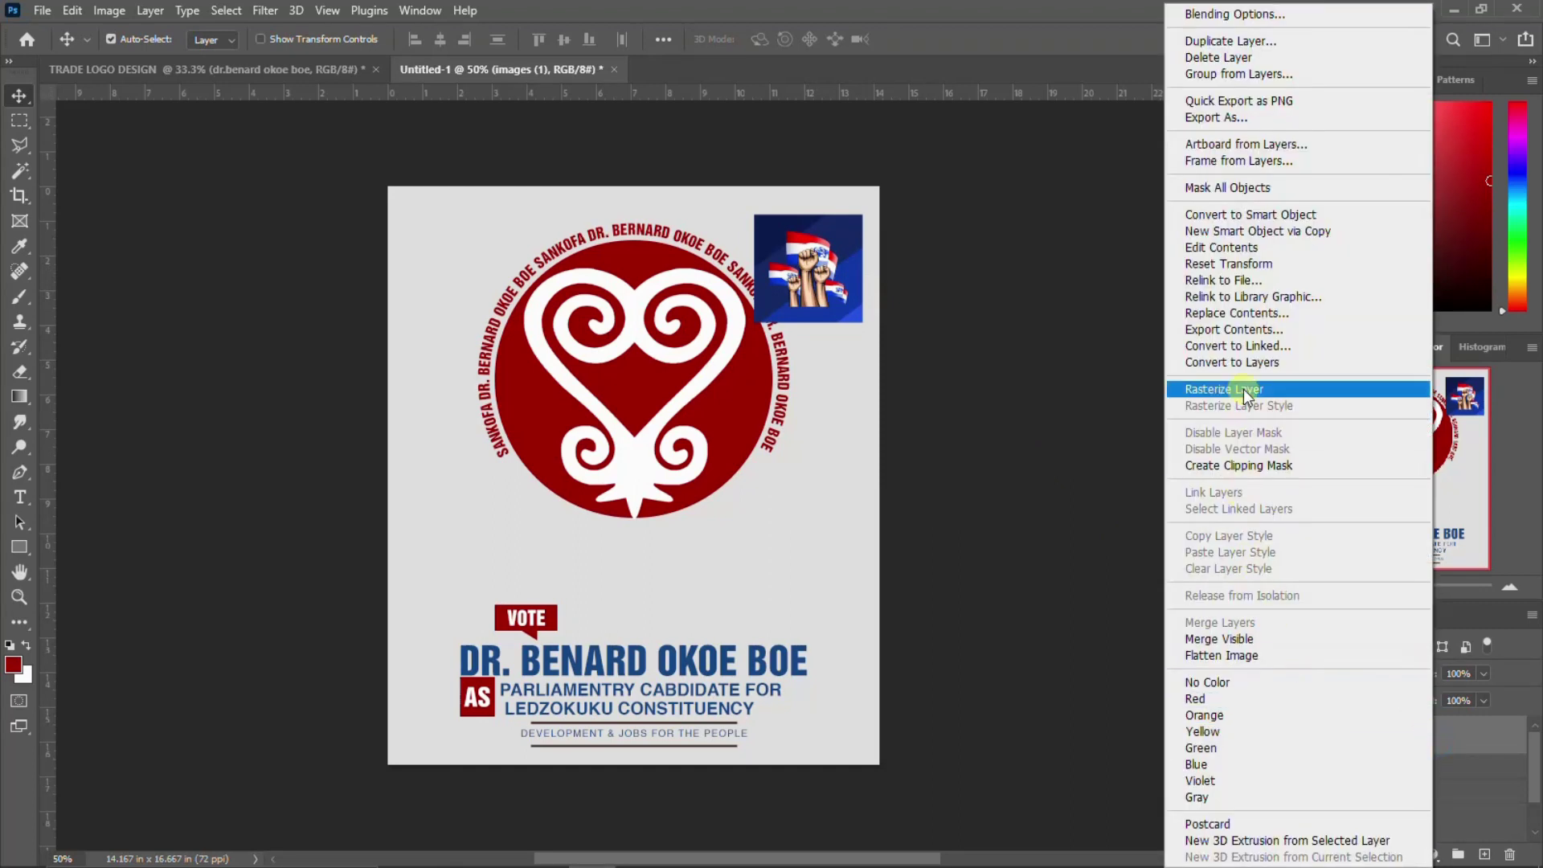
click(1242, 389)
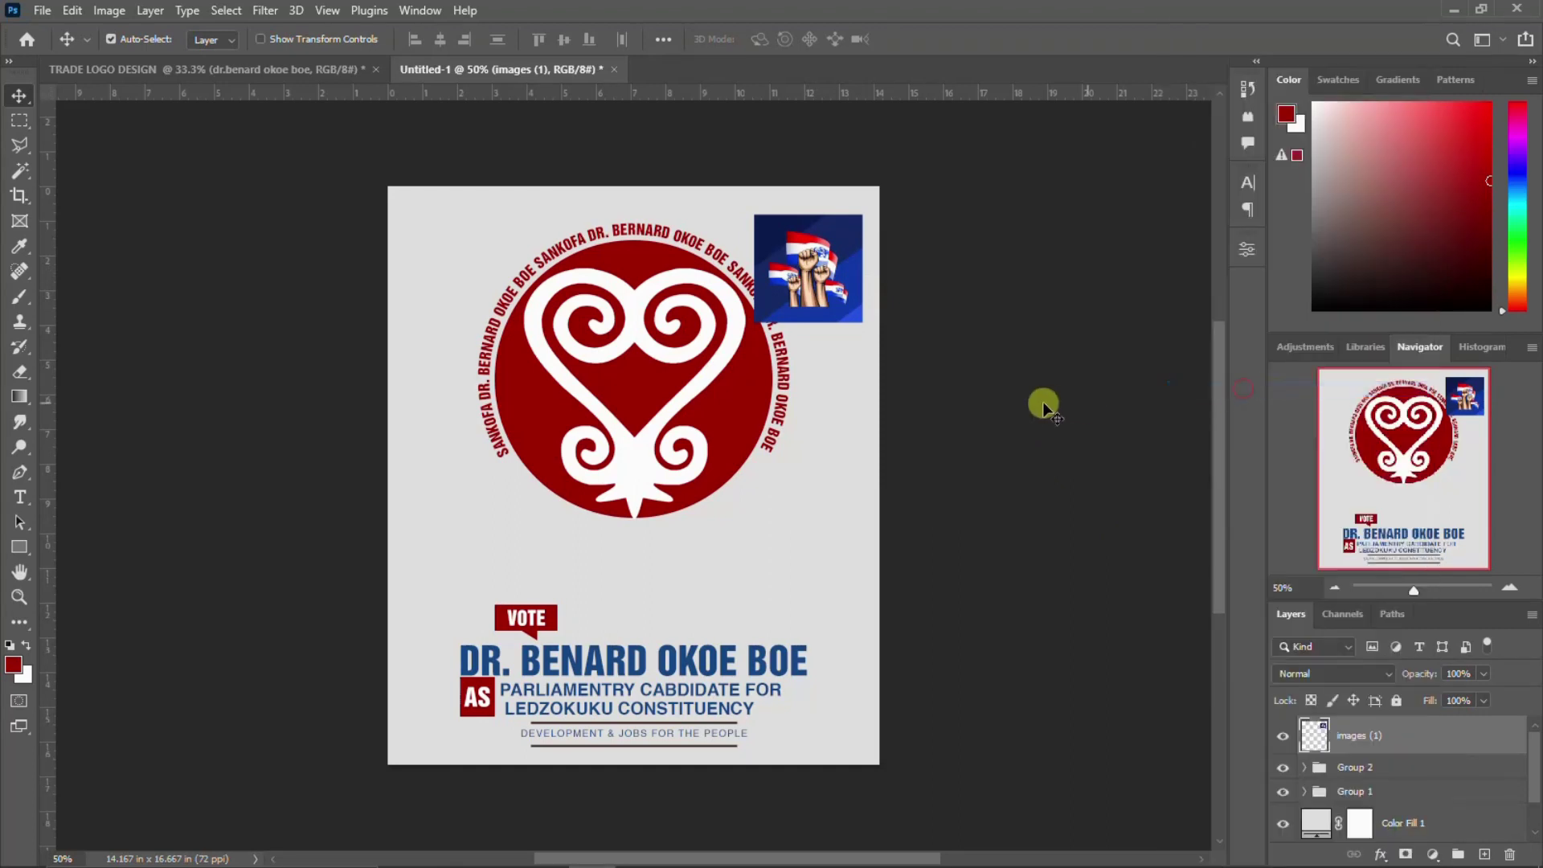
Remove the flag image's background from its Properties panel.
click(1250, 252)
scroll(1077, 411, down, 2)
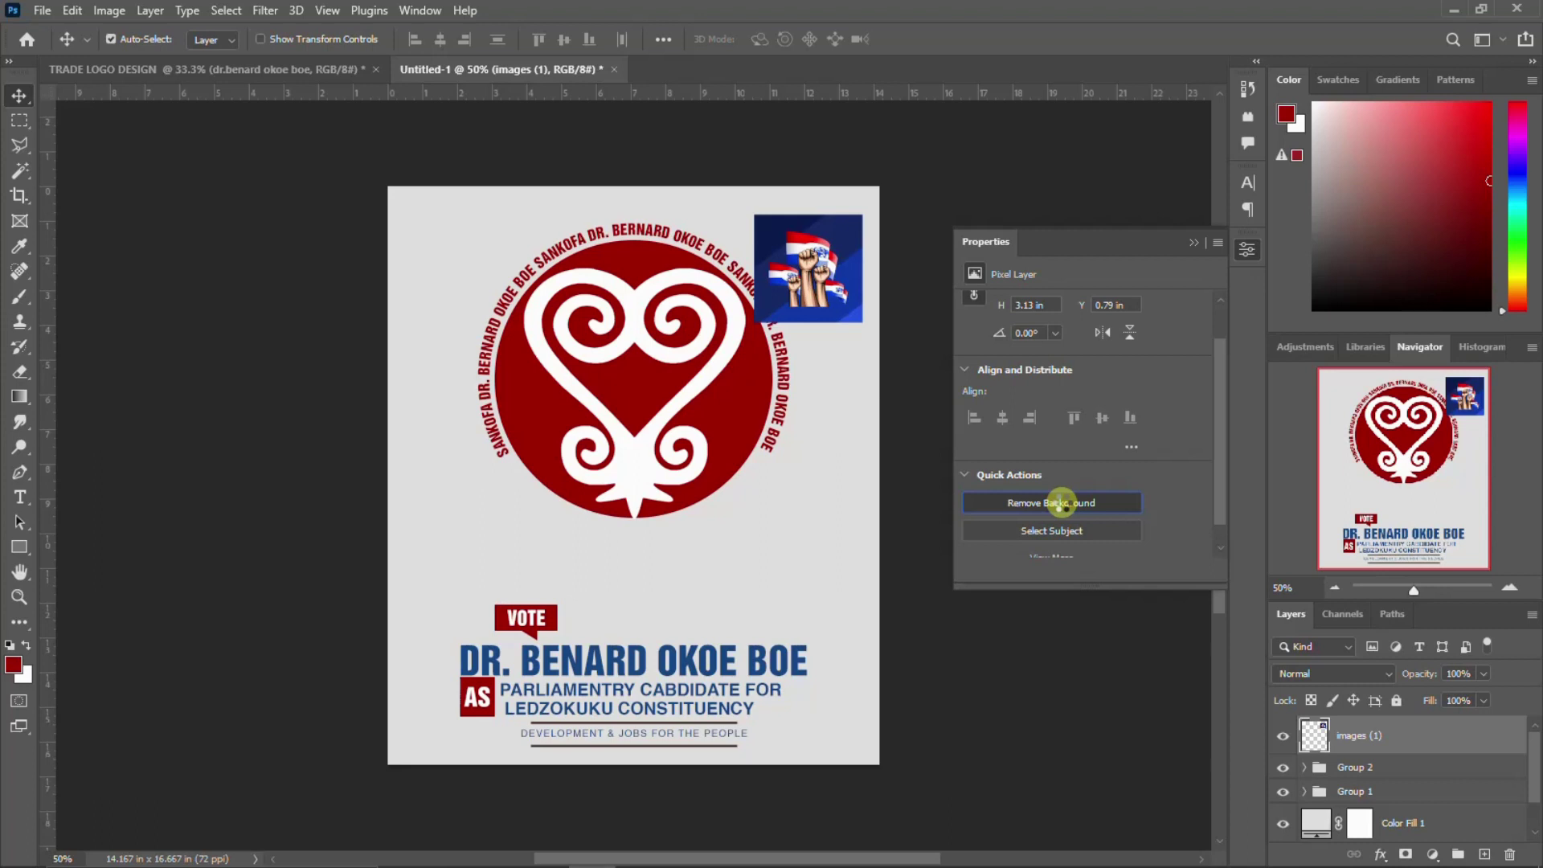
click(1061, 504)
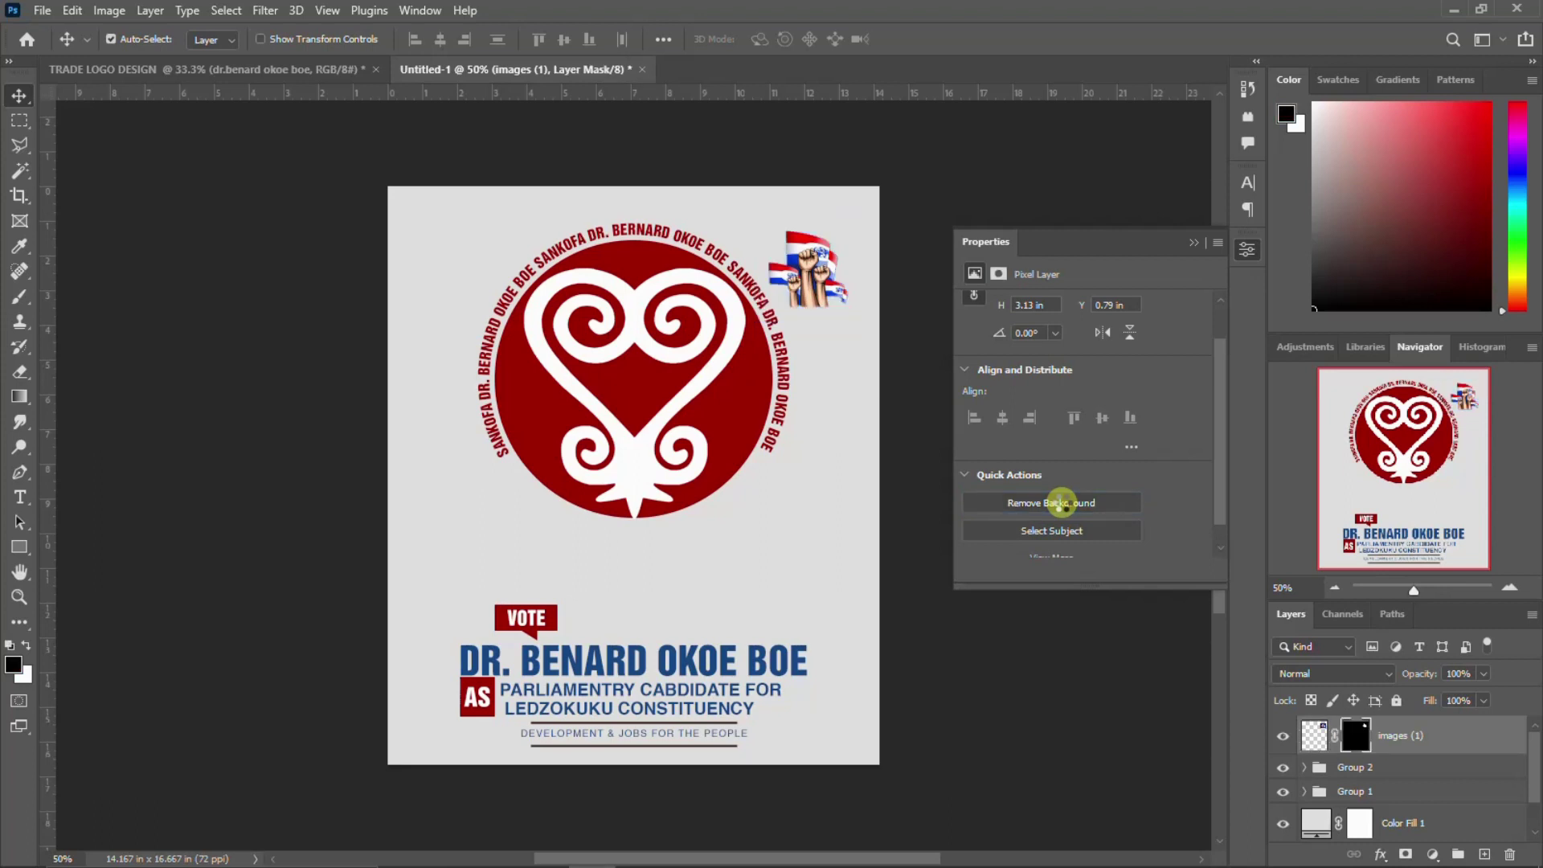
click(1247, 248)
Convert the flag image layer to a smart object, then rasterize it back to pixels.
click(1422, 735)
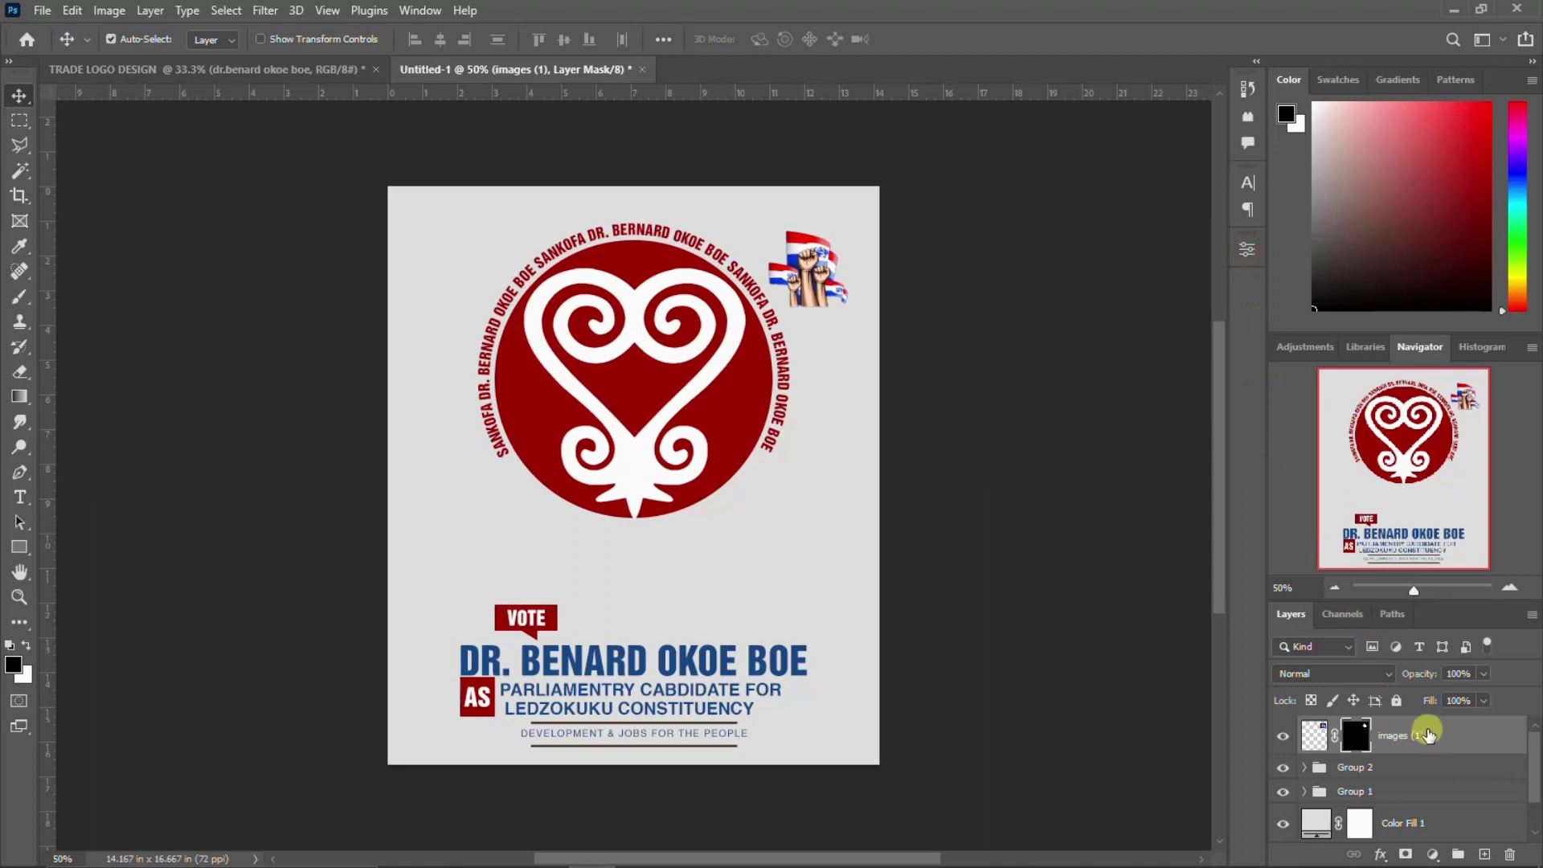
right_click(1423, 735)
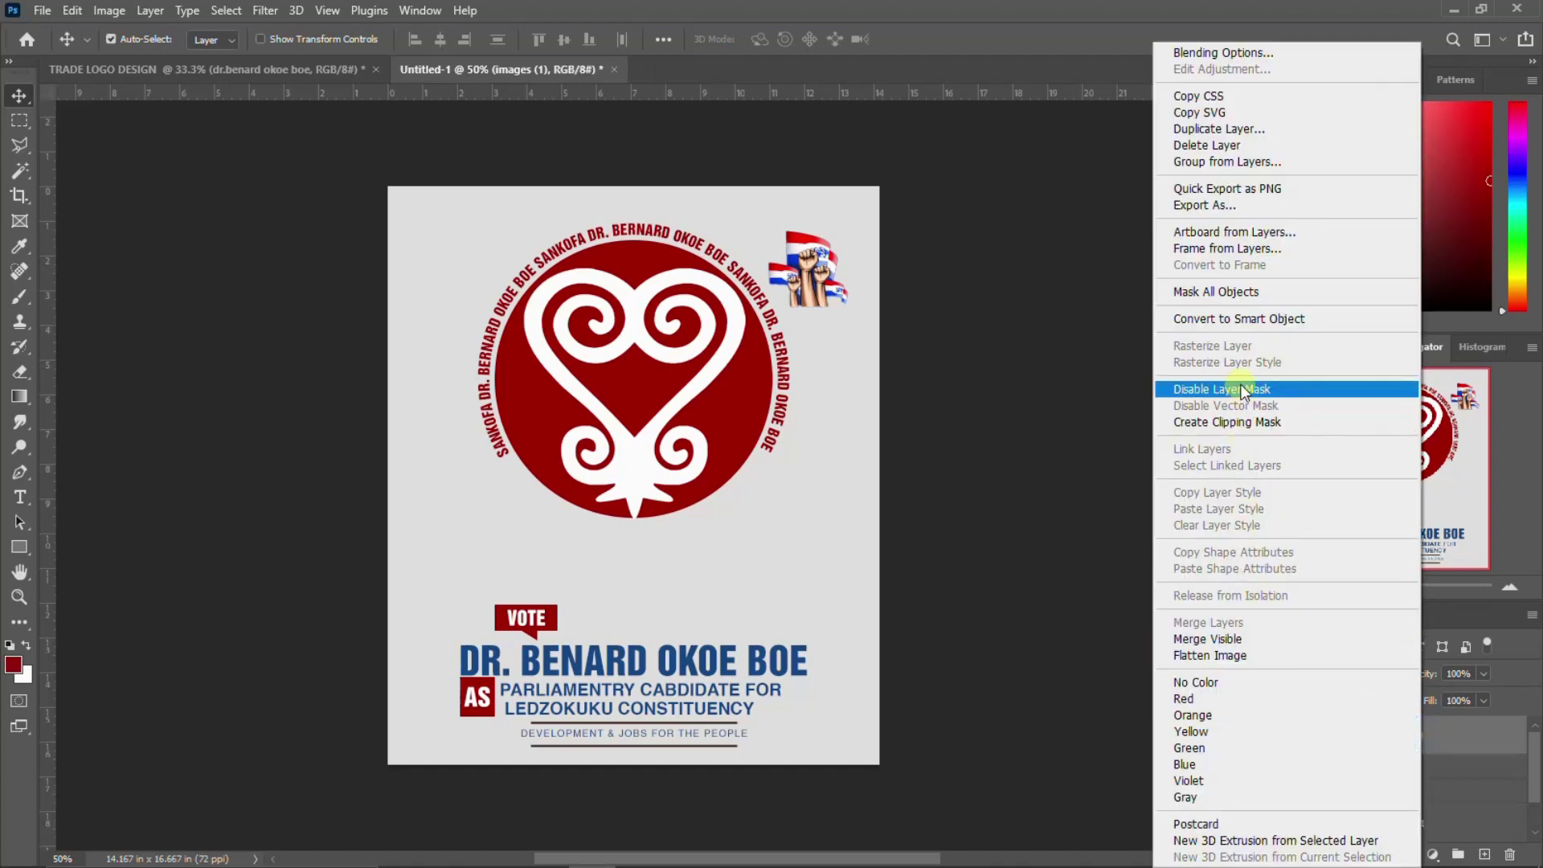
click(1238, 318)
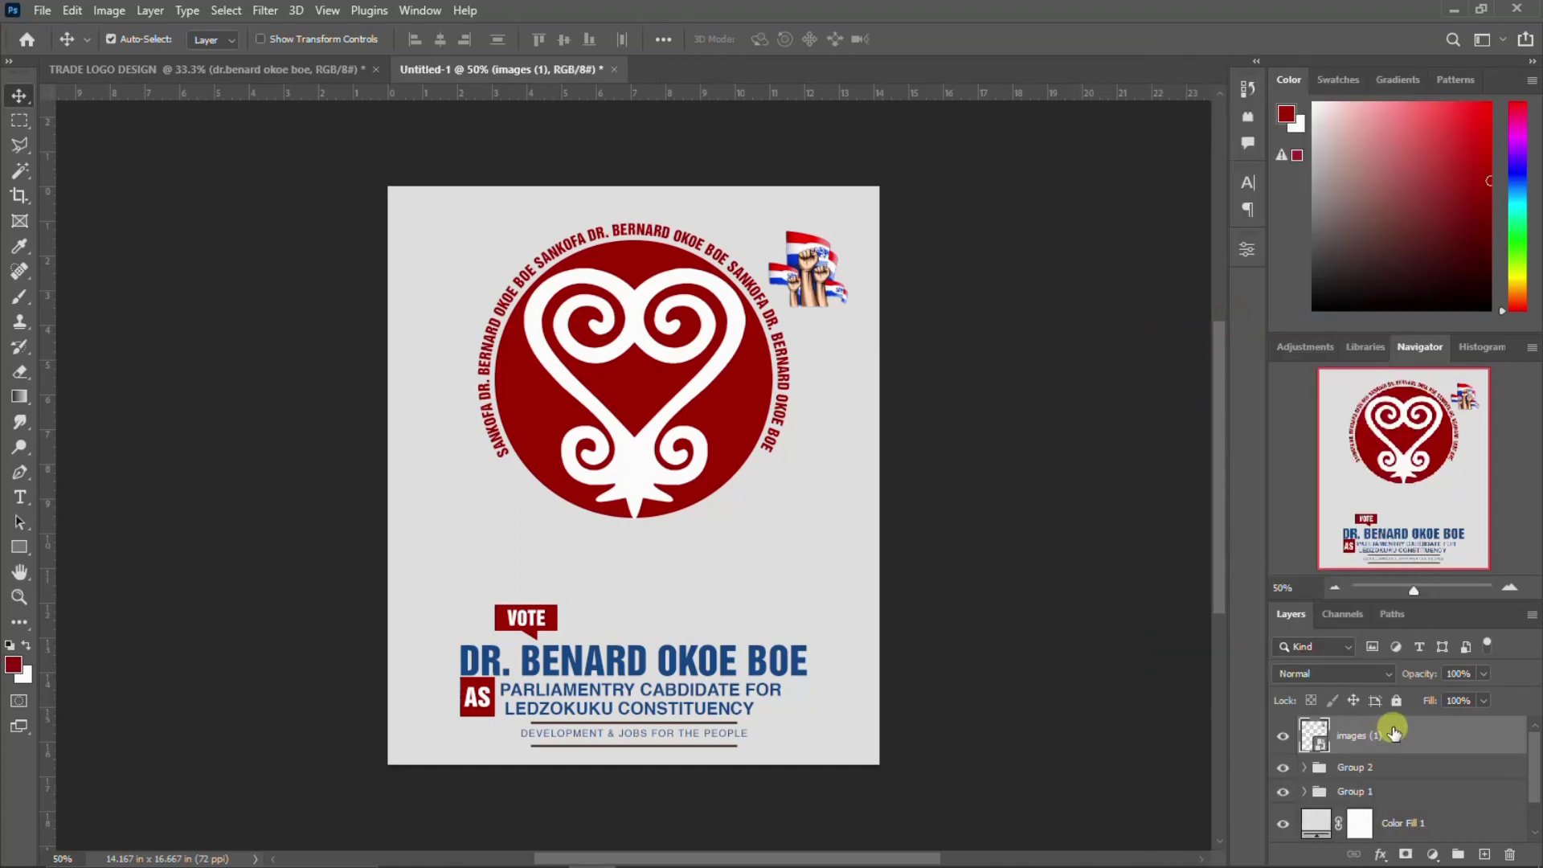
right_click(1395, 732)
click(1214, 392)
Draw a rectangle just below the flag image and fill it dark red.
click(20, 548)
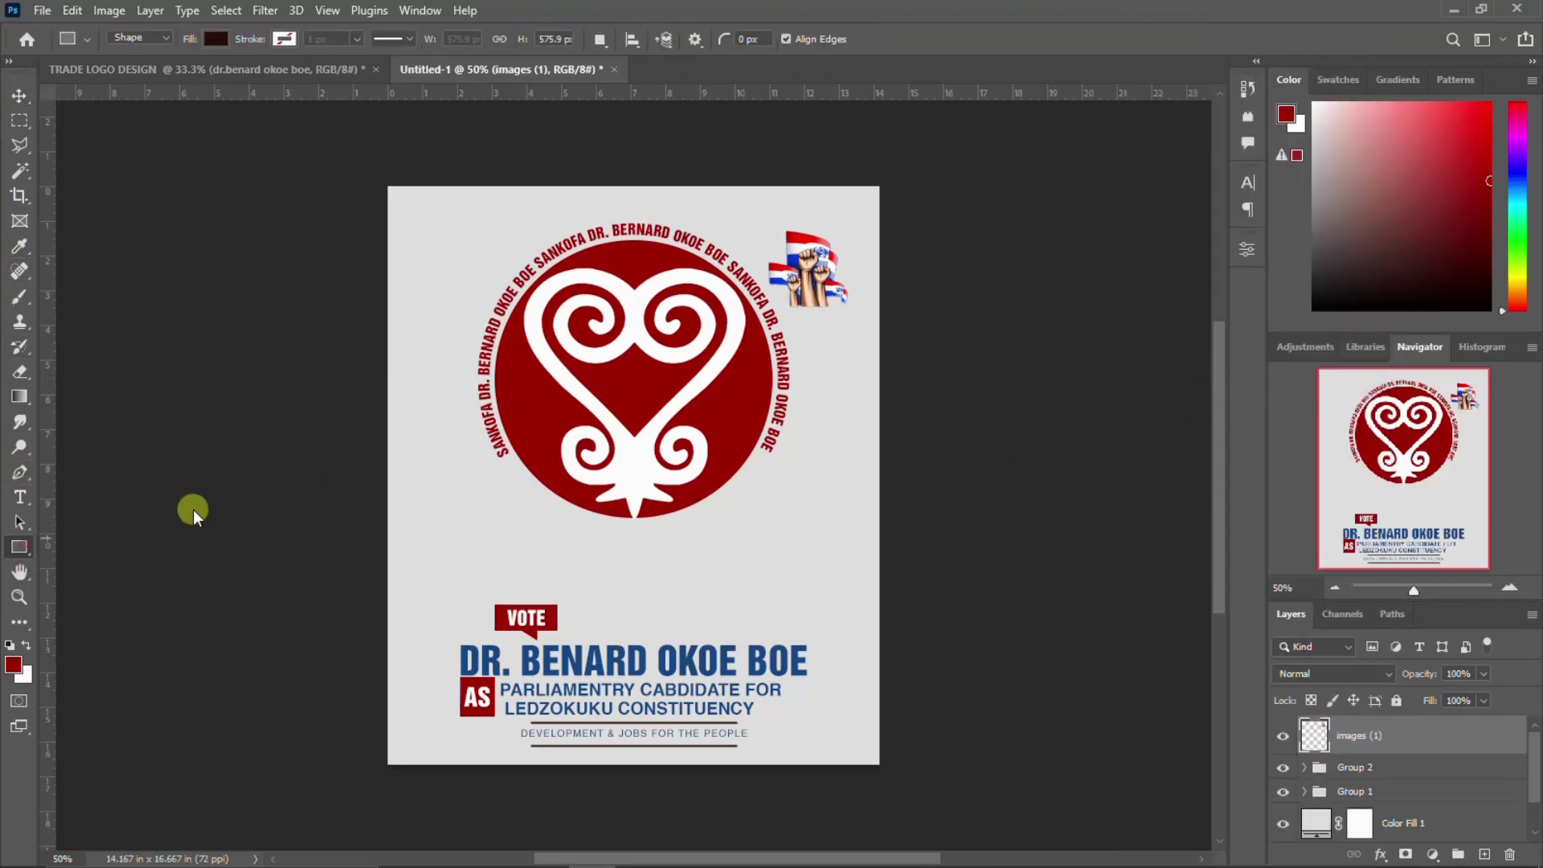
drag(778, 294, 860, 336)
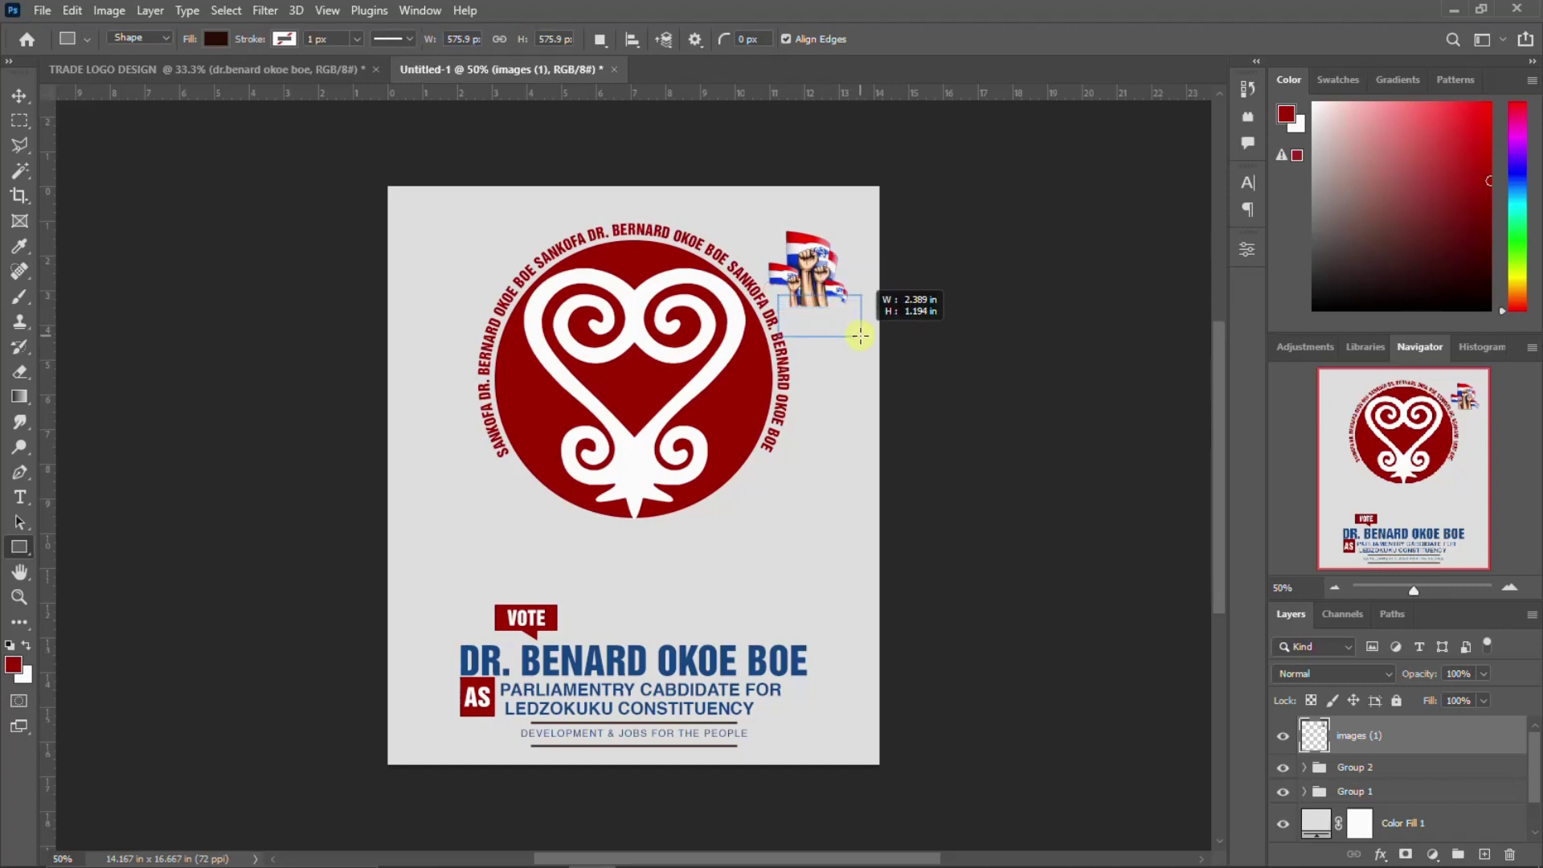
drag(860, 336, 860, 336)
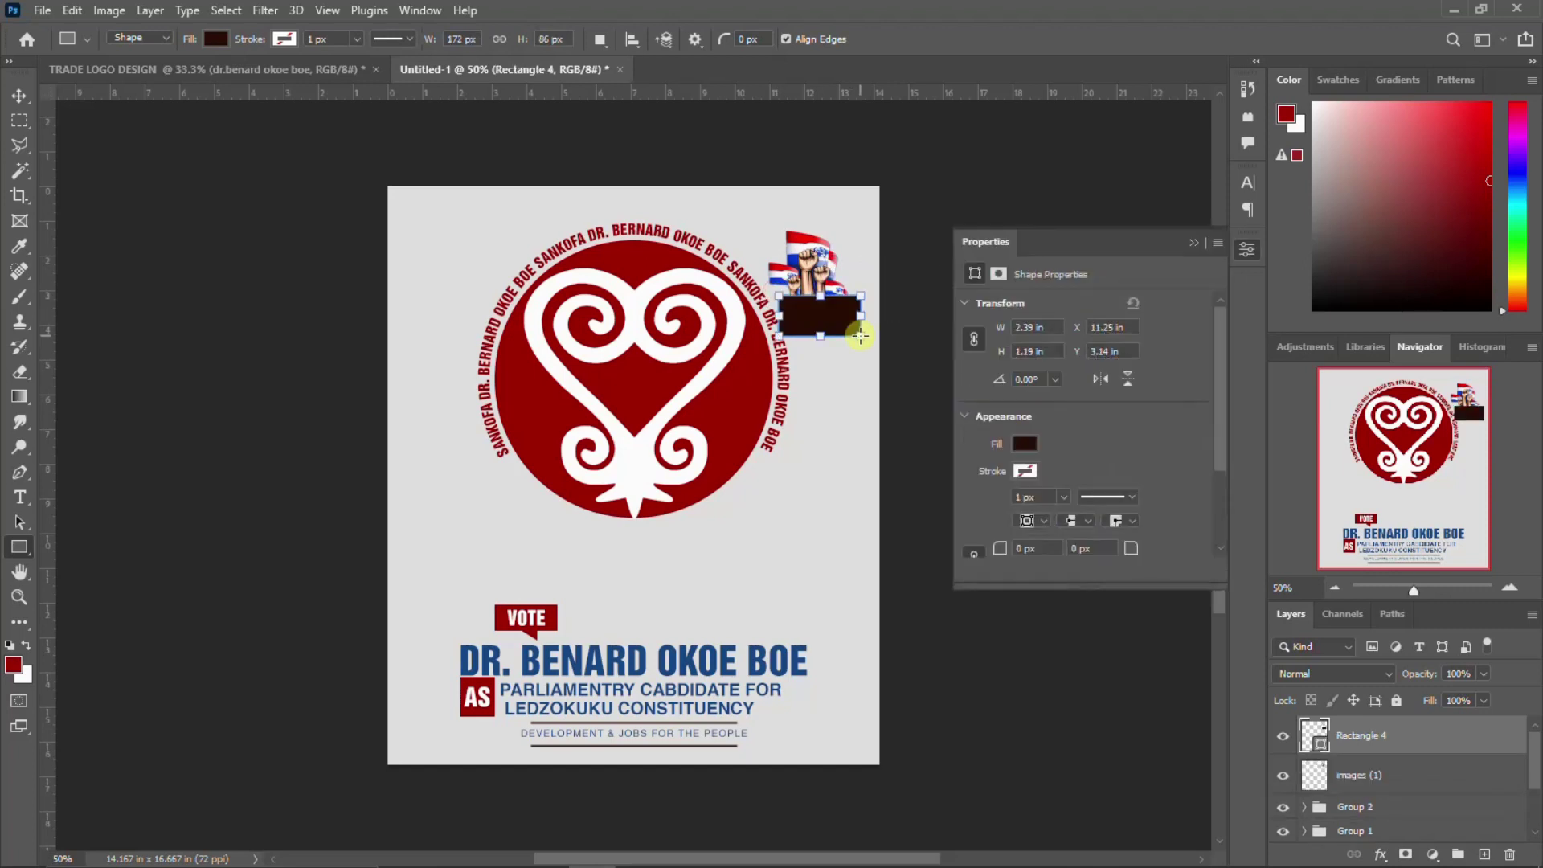
click(1249, 250)
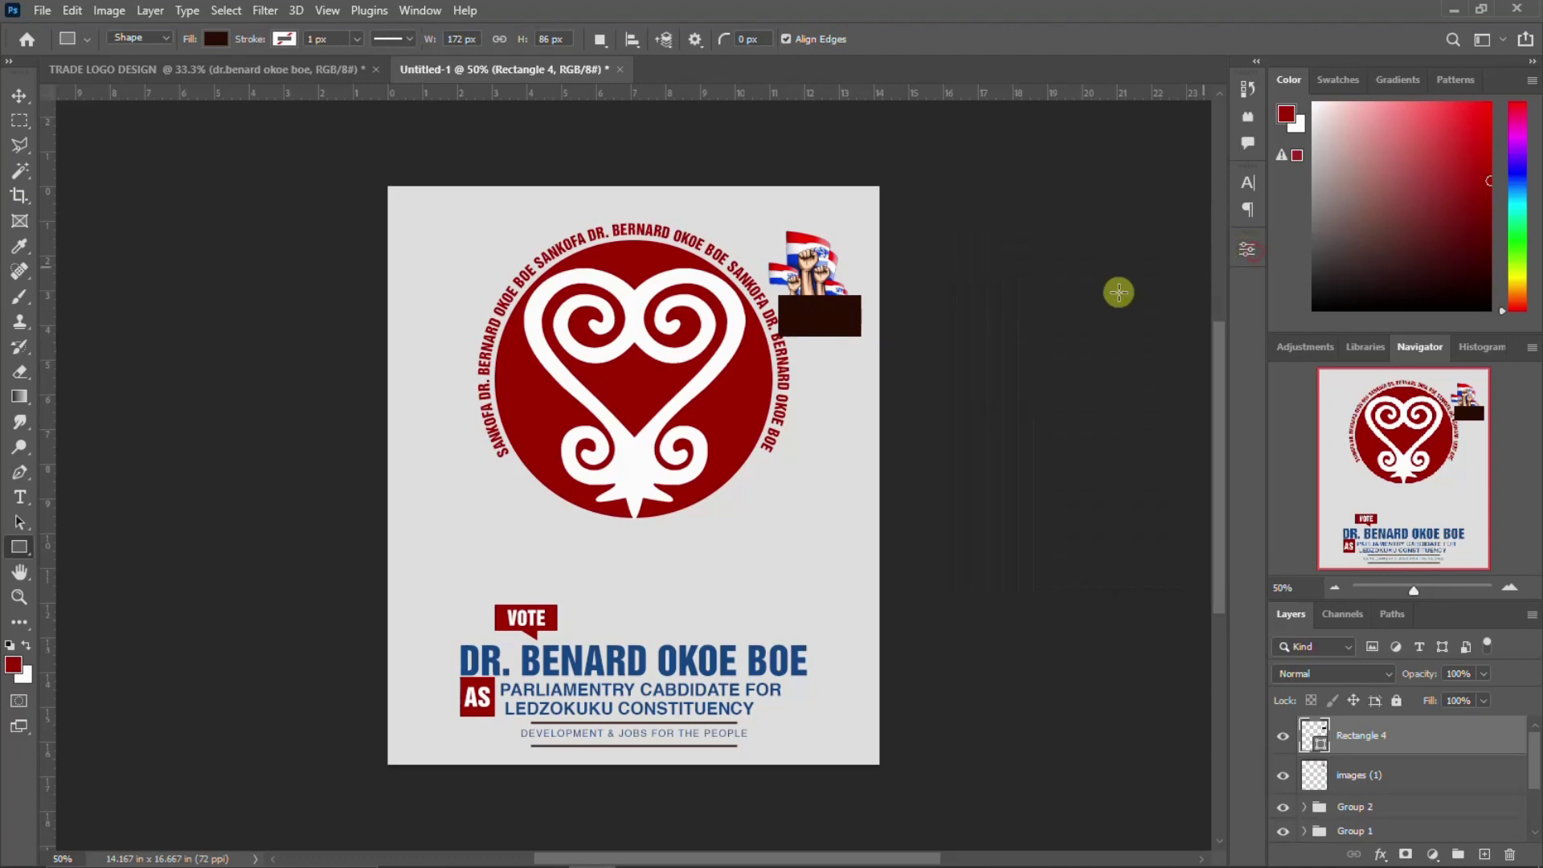
click(1247, 249)
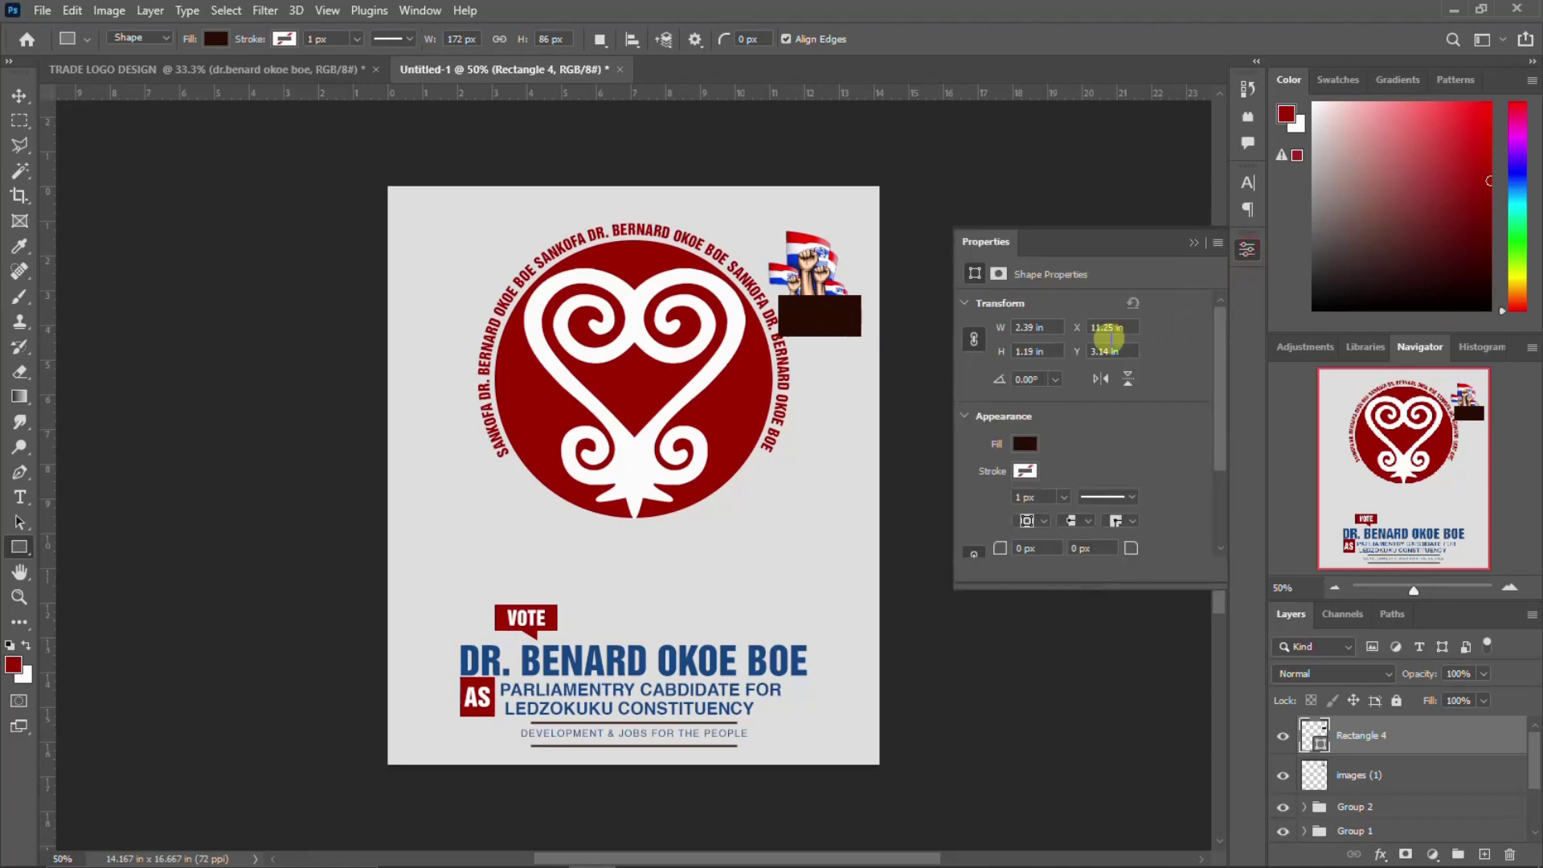
click(1024, 444)
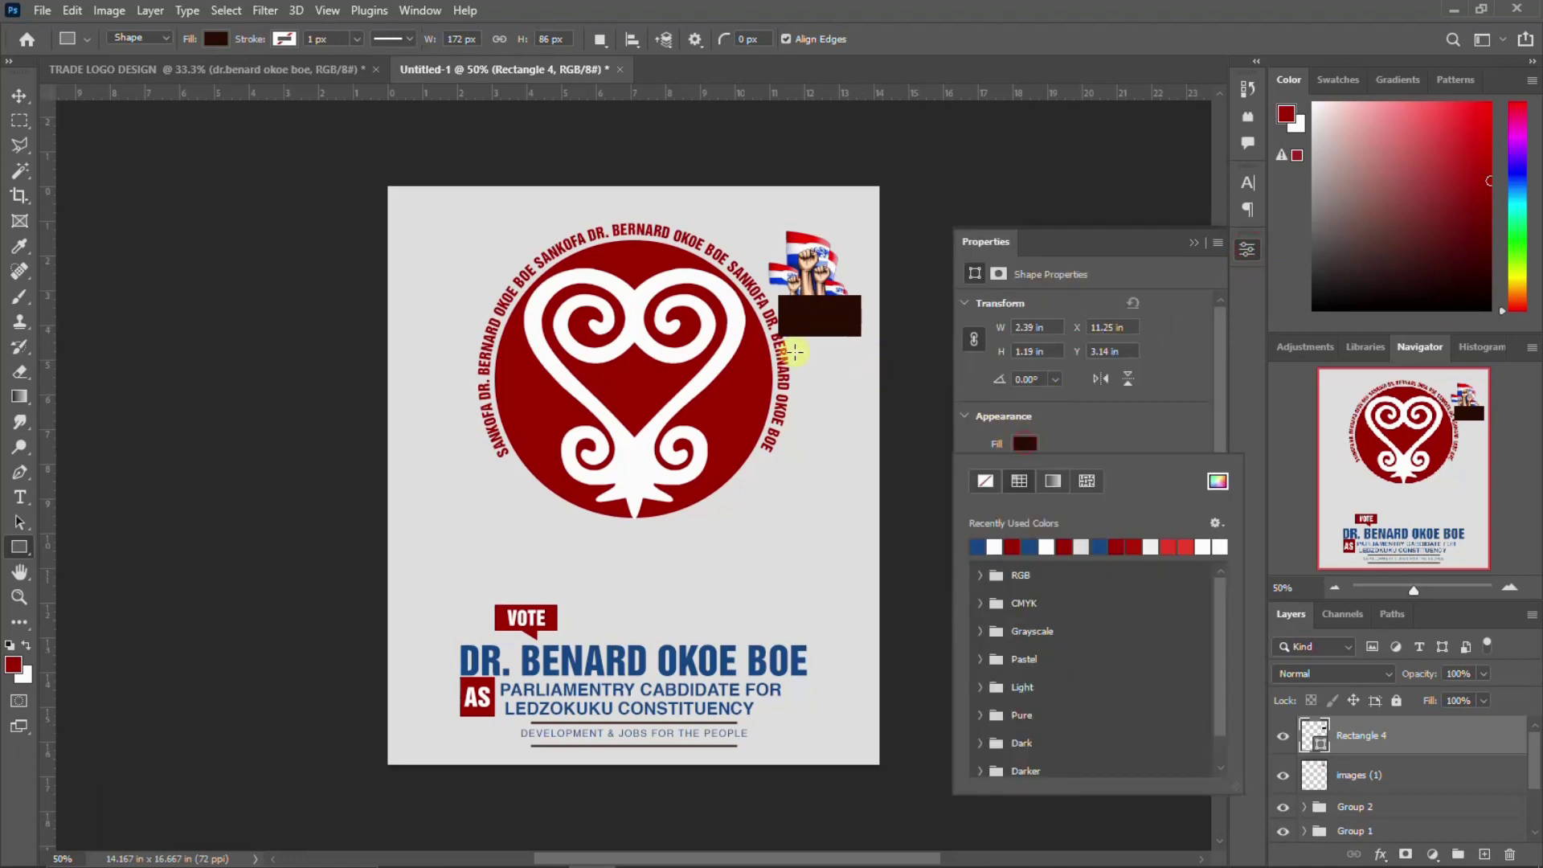
click(1013, 547)
Nudge the red rectangle slightly left and reopen the funeral folder in File Explorer.
click(1247, 246)
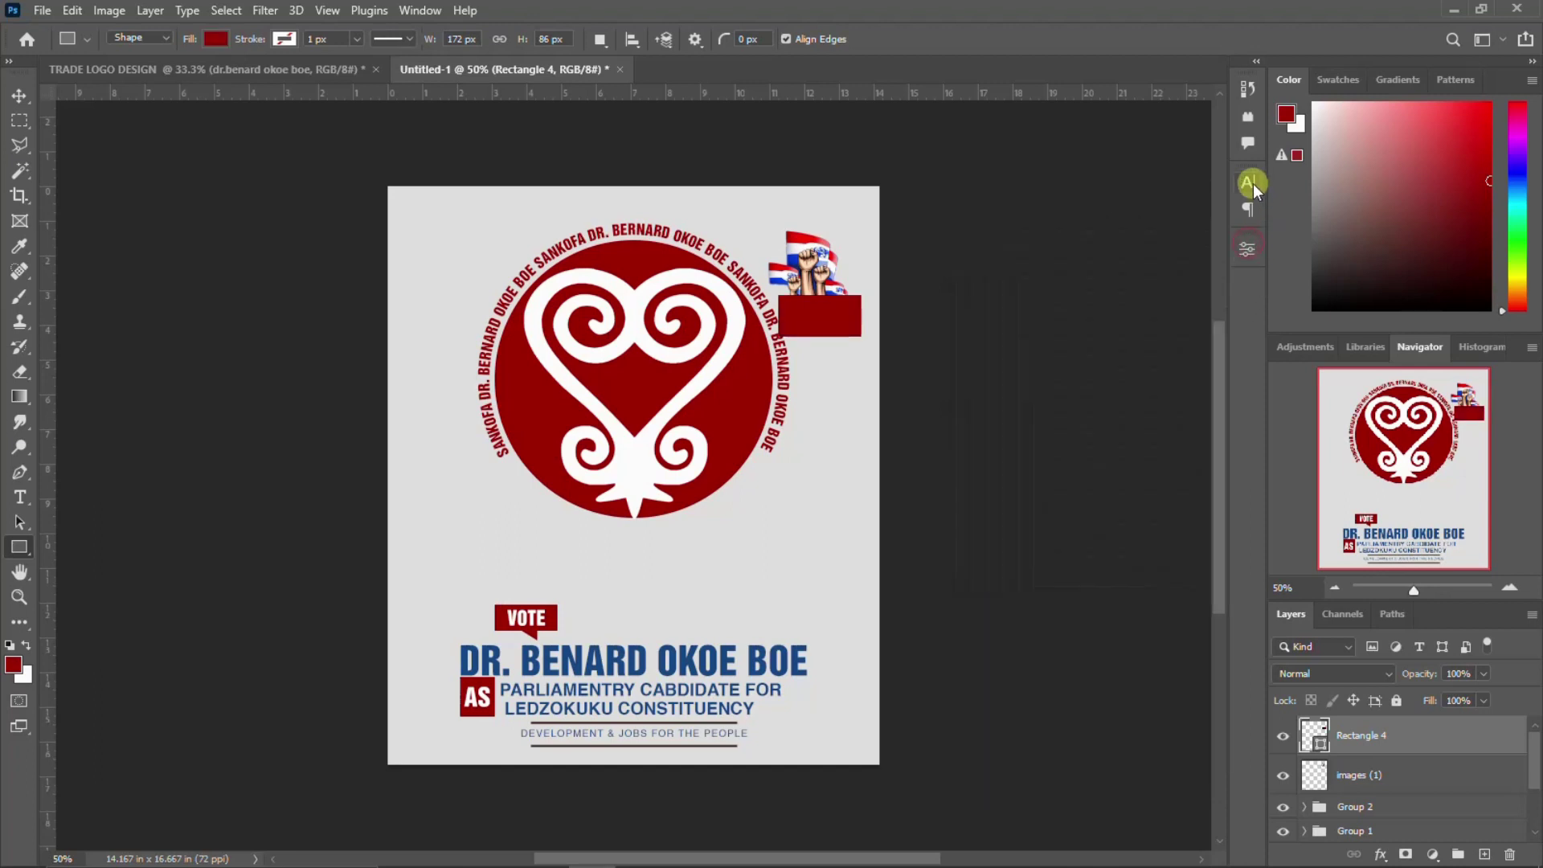
click(1246, 246)
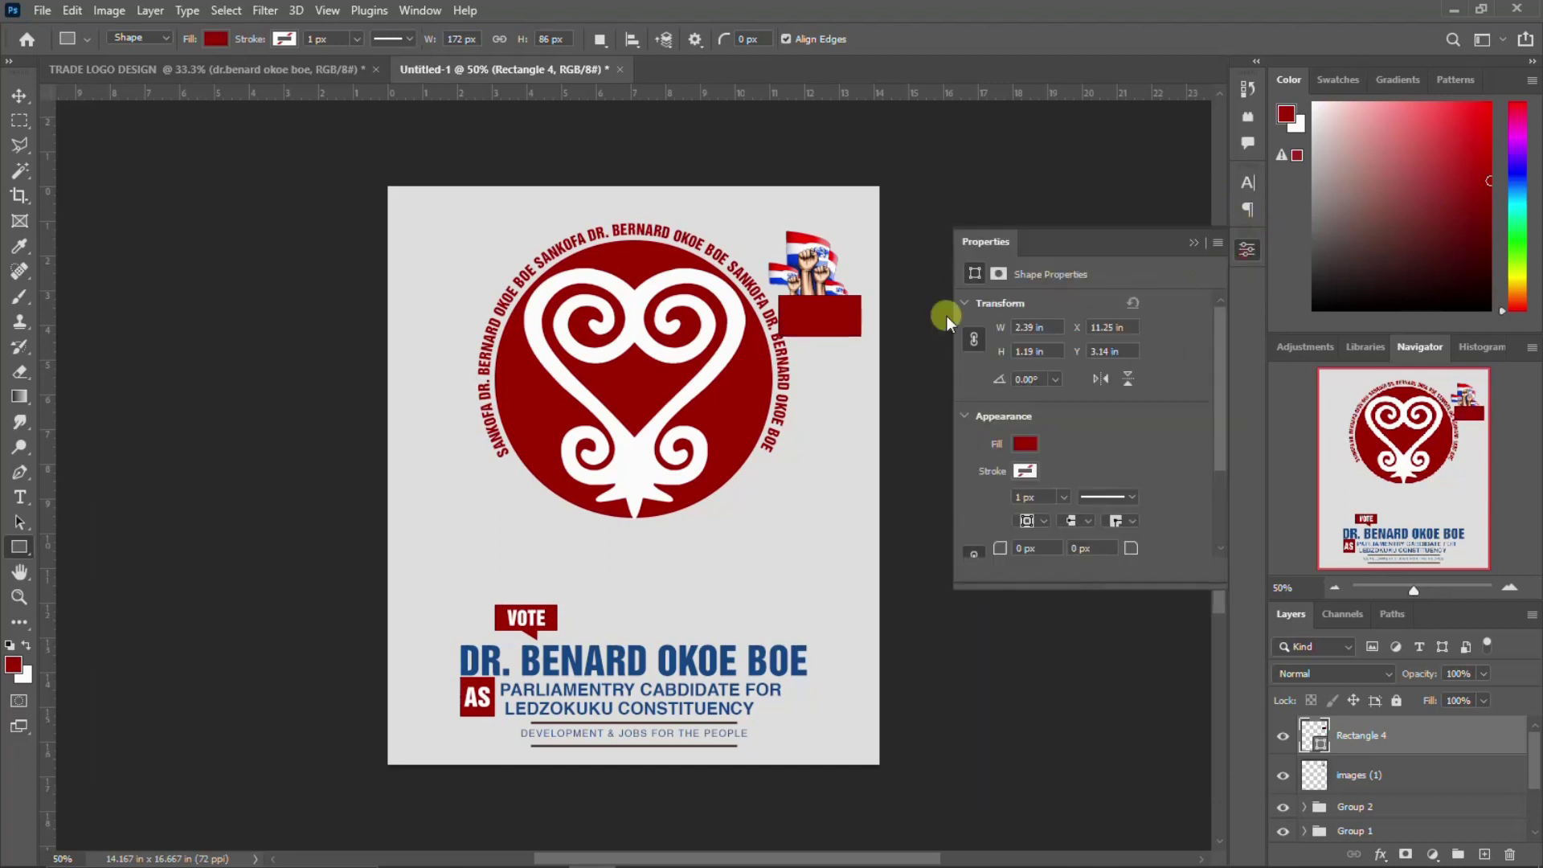
click(1248, 244)
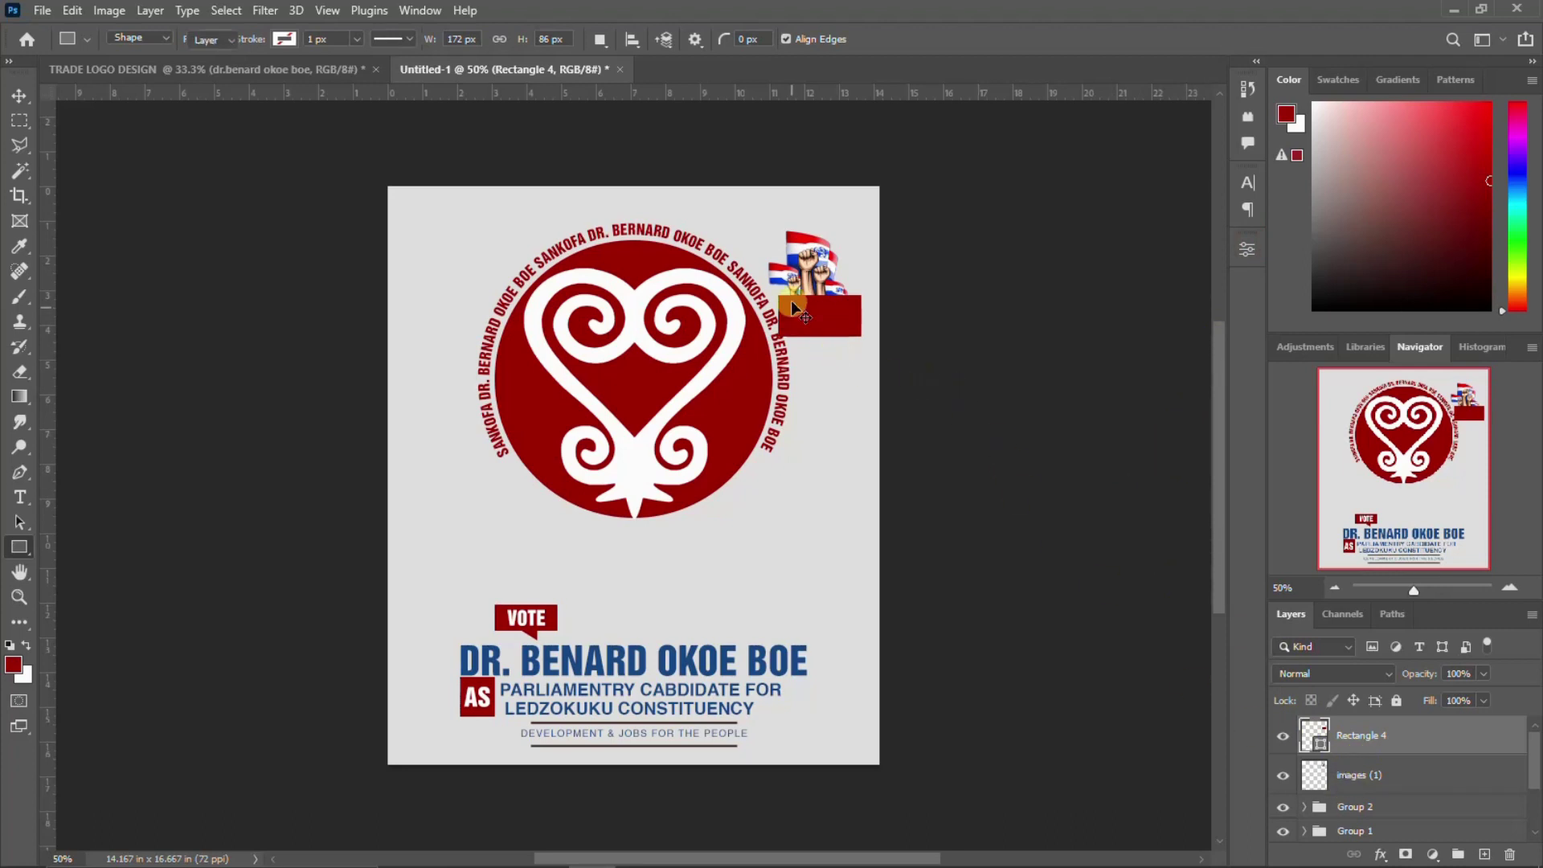
key(v)
drag(829, 315, 827, 315)
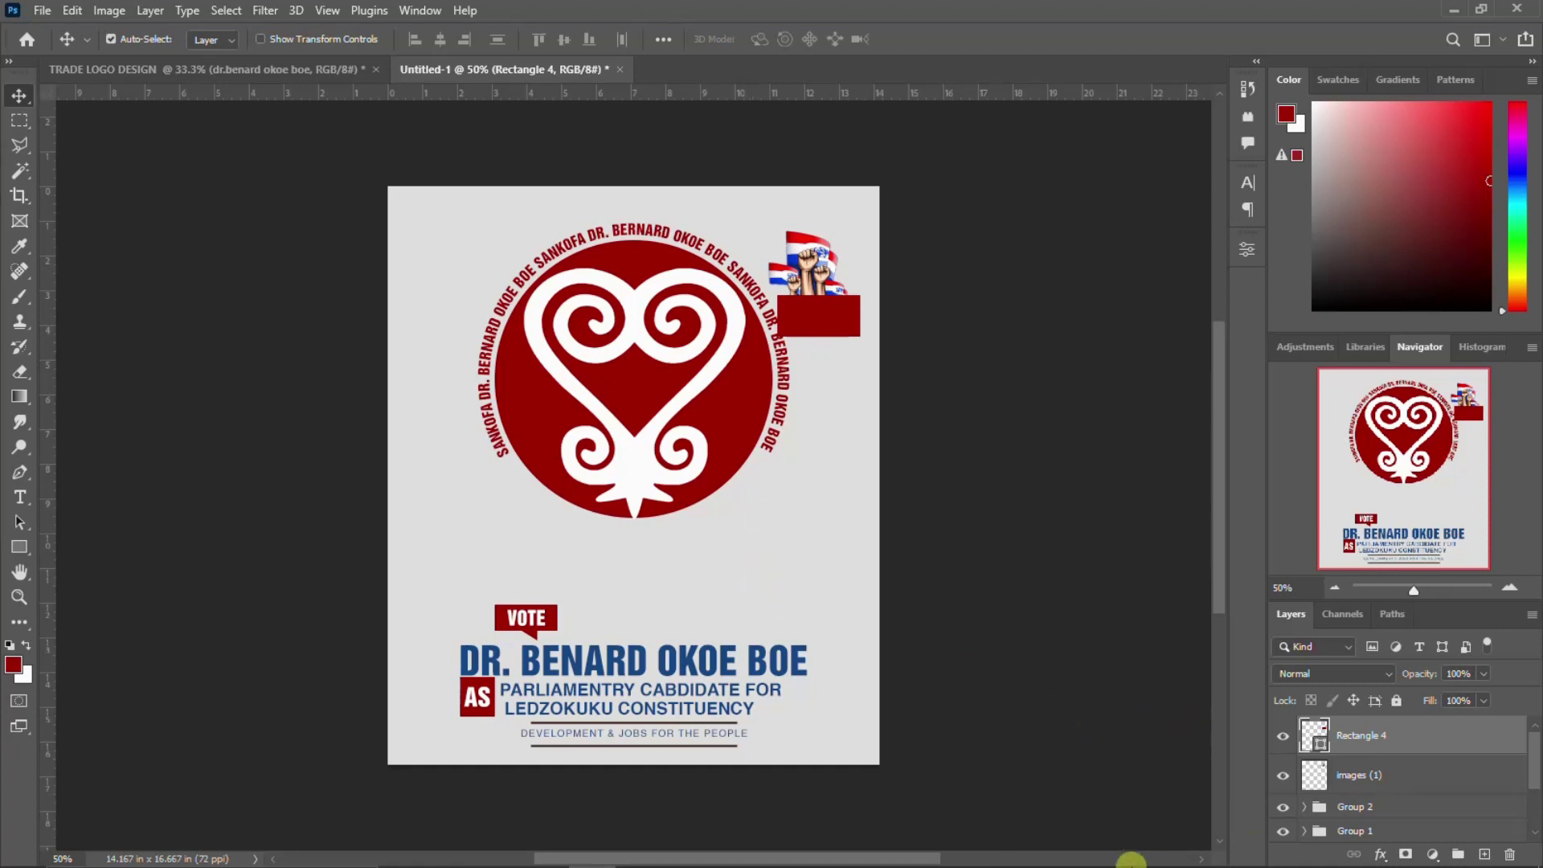
click(449, 849)
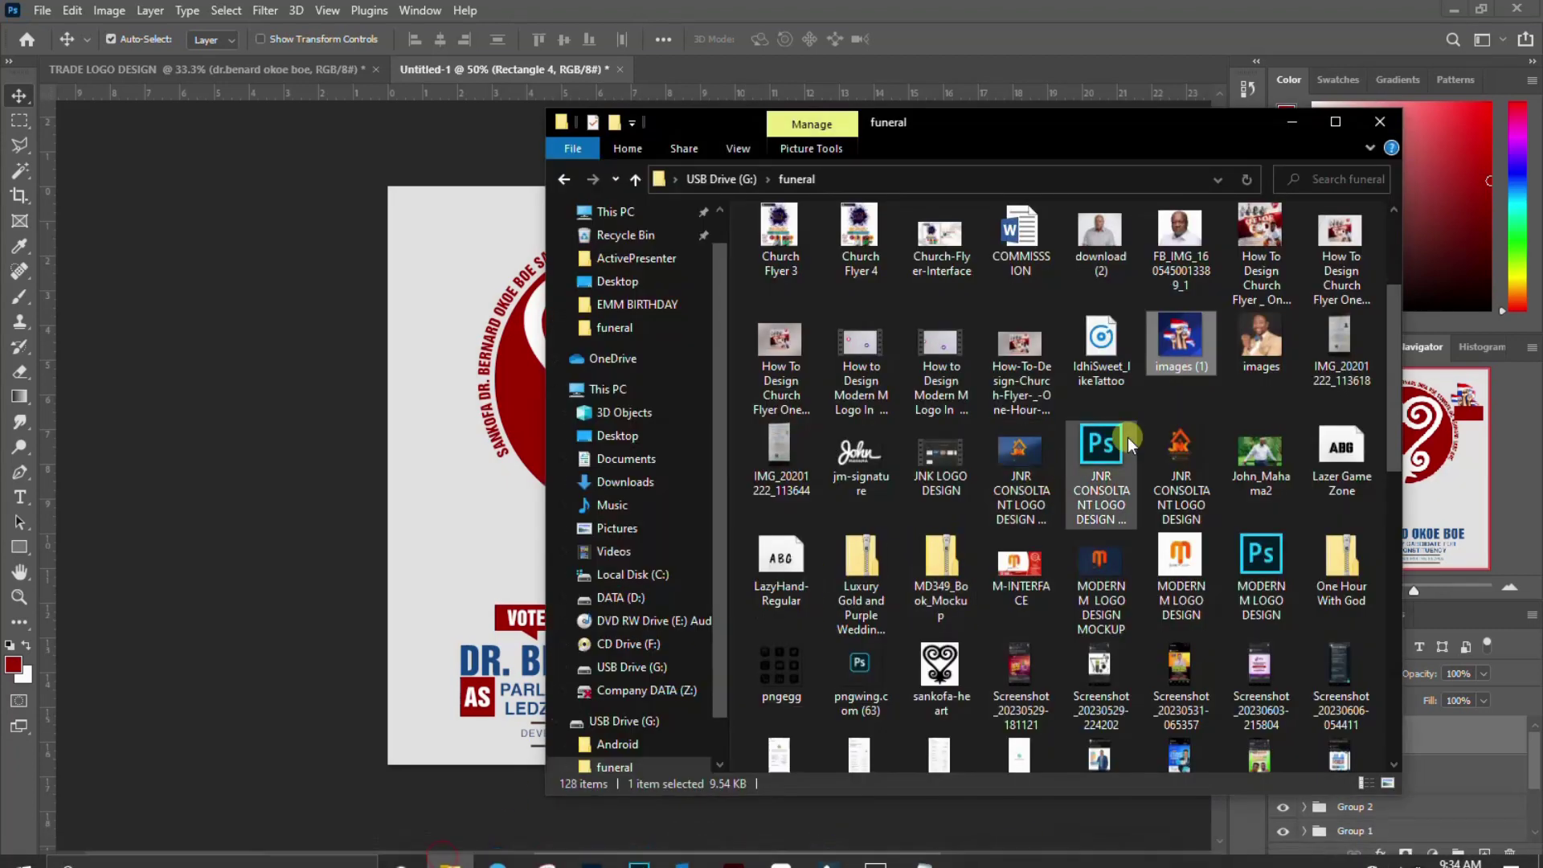
Place the candidate's 'images' photo on the poster and enlarge it over the centre.
click(1258, 338)
drag(1265, 343, 531, 521)
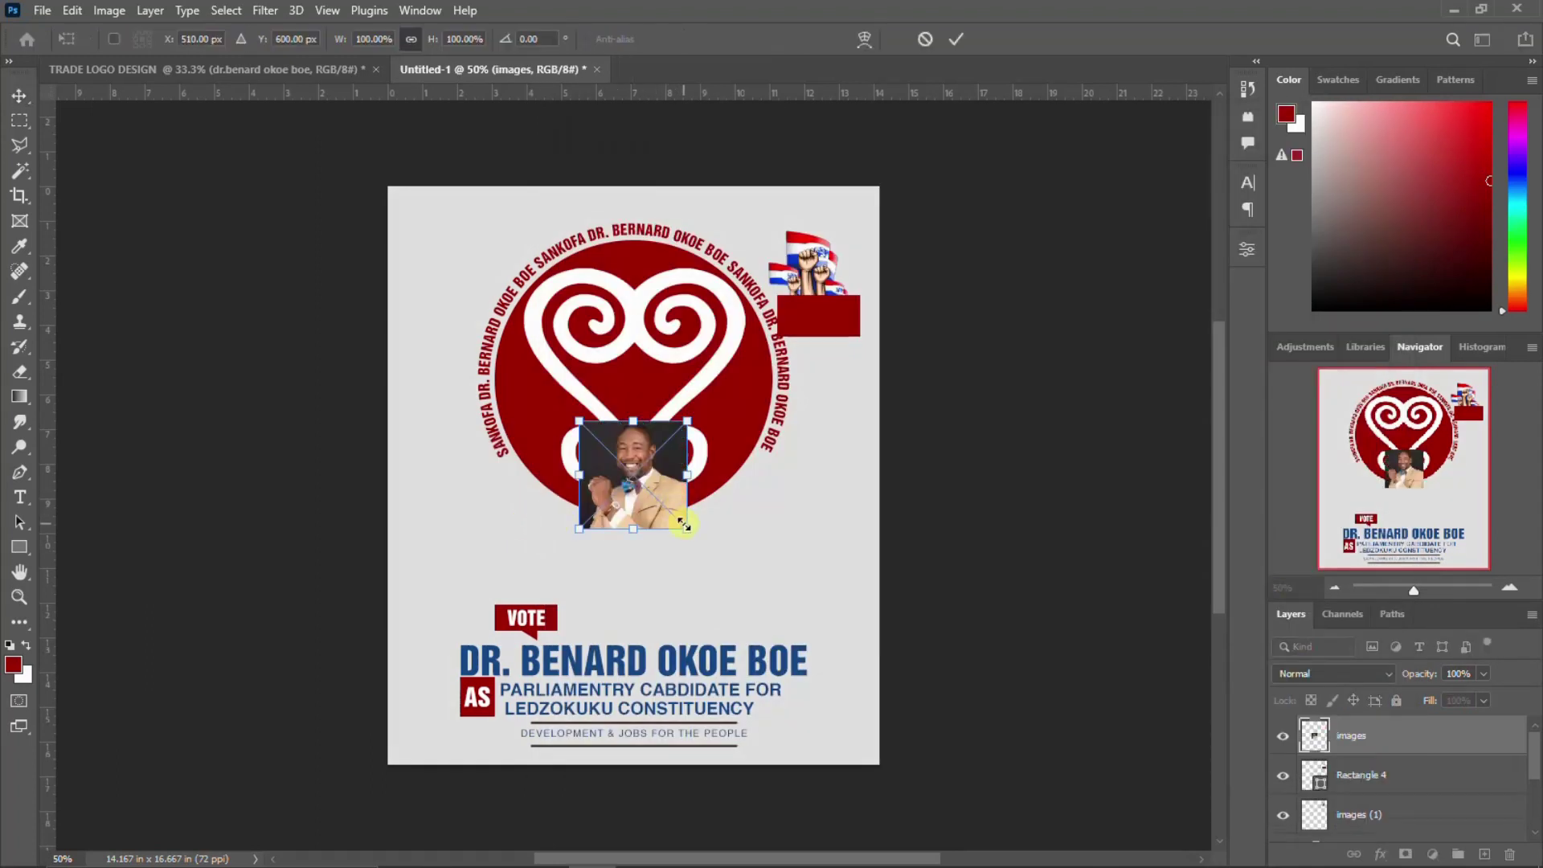
drag(685, 529, 881, 641)
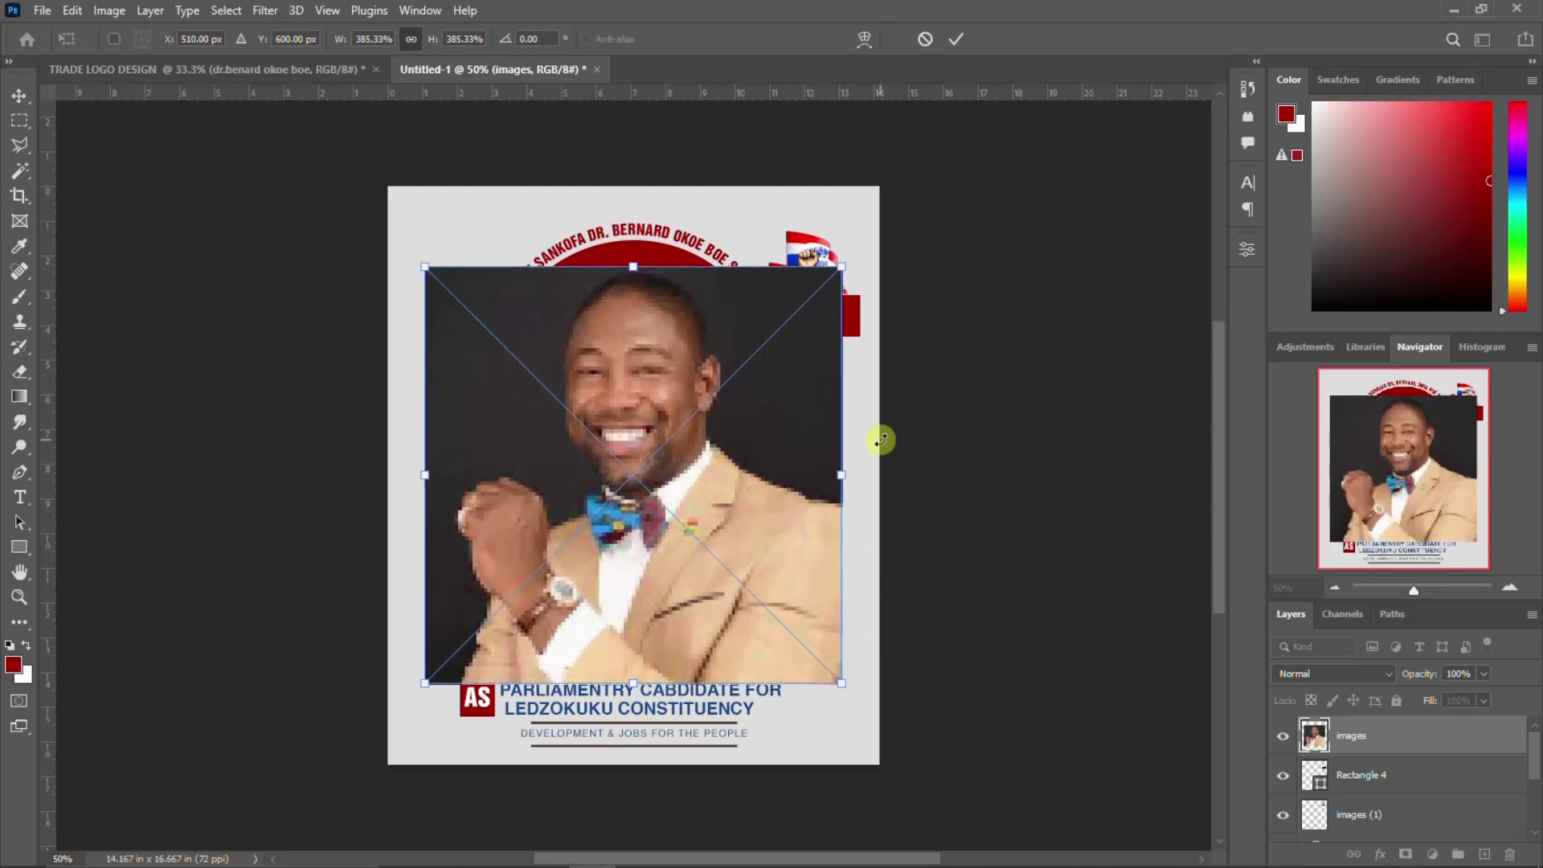
key(Return)
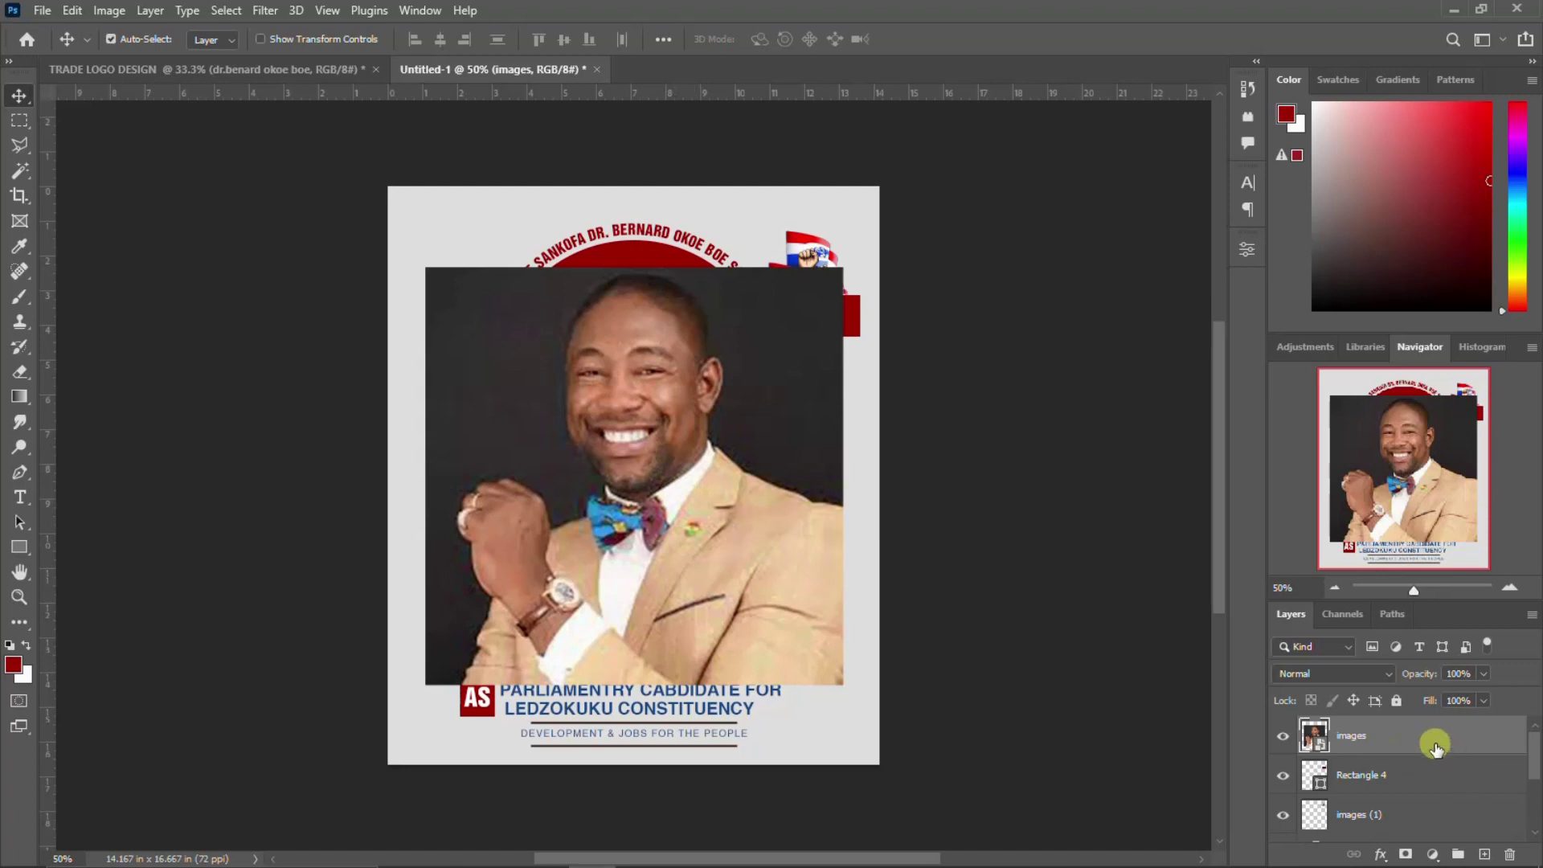
Rasterize the photo layer and run Remove Background from Quick Actions.
right_click(1436, 746)
click(1233, 392)
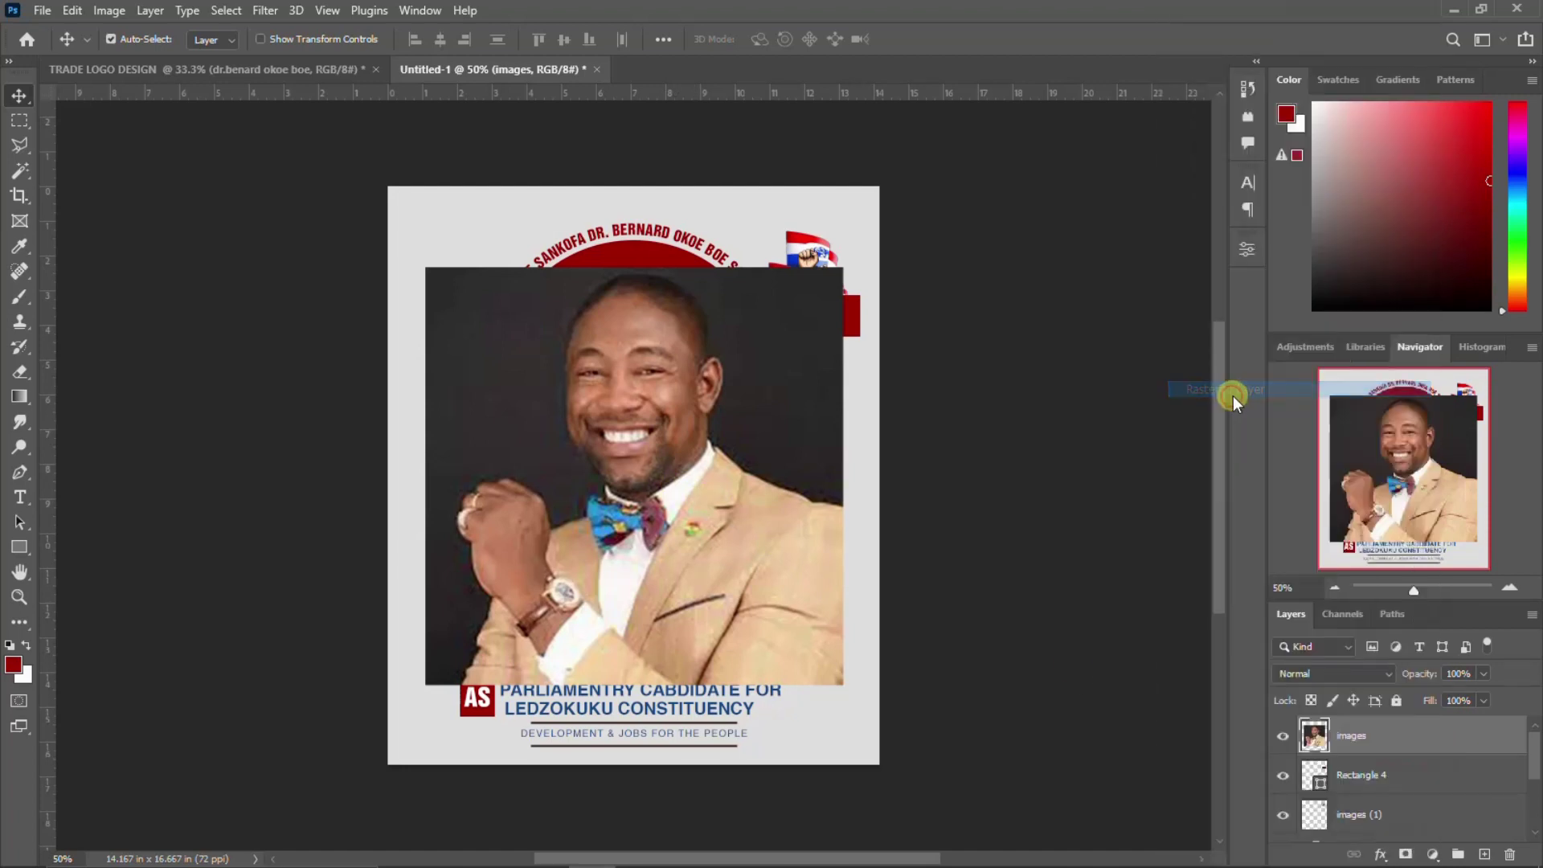
click(1247, 251)
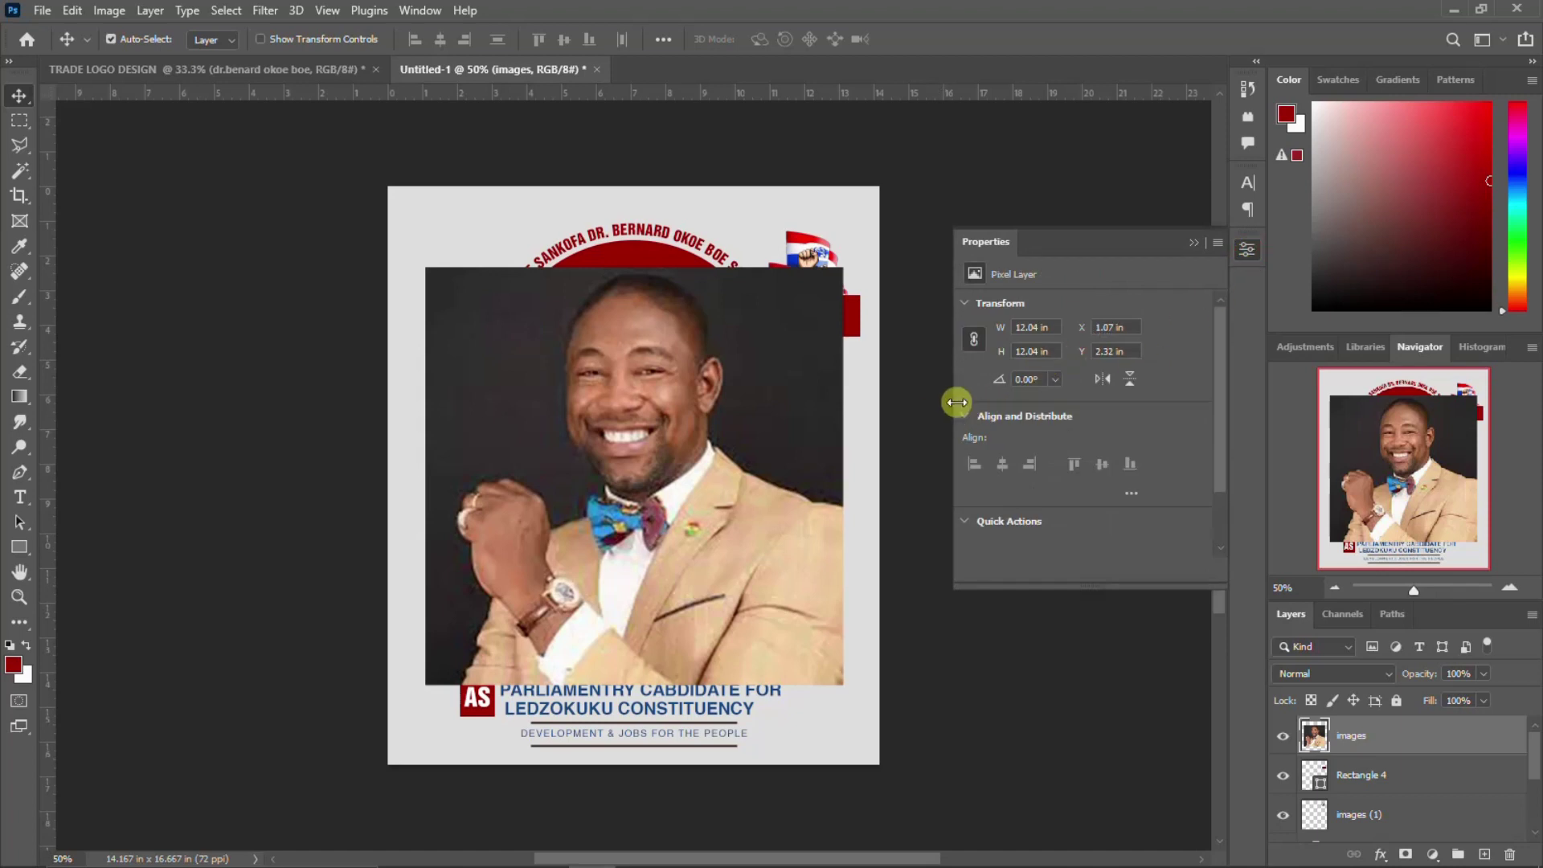
scroll(1065, 462, down, 2)
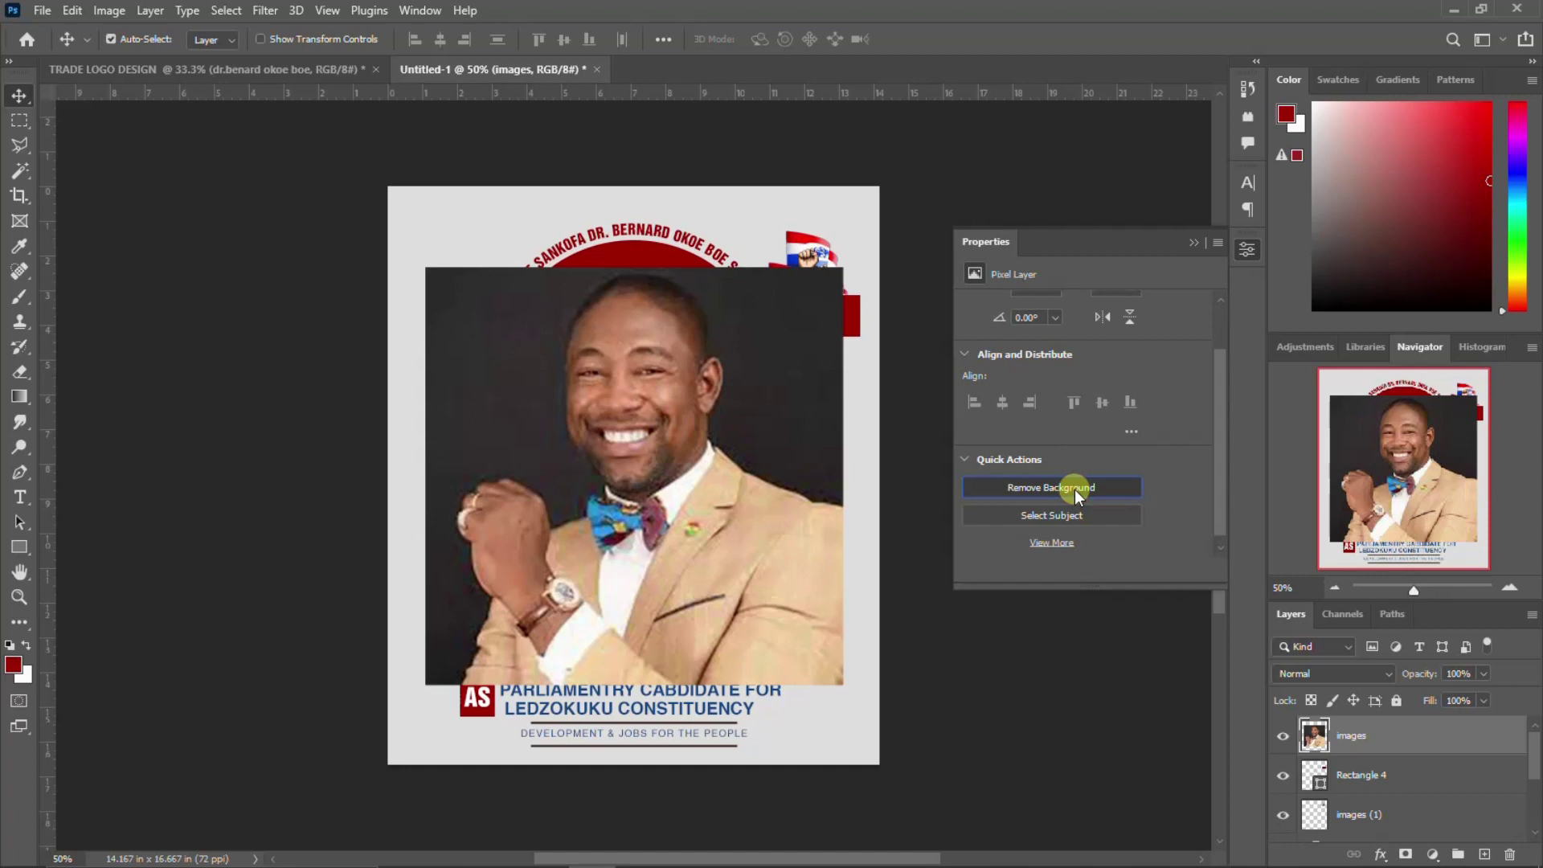
click(1074, 489)
Convert the masked photo to a smart object and rasterize it to apply the mask.
click(1248, 251)
click(1315, 736)
right_click(1412, 731)
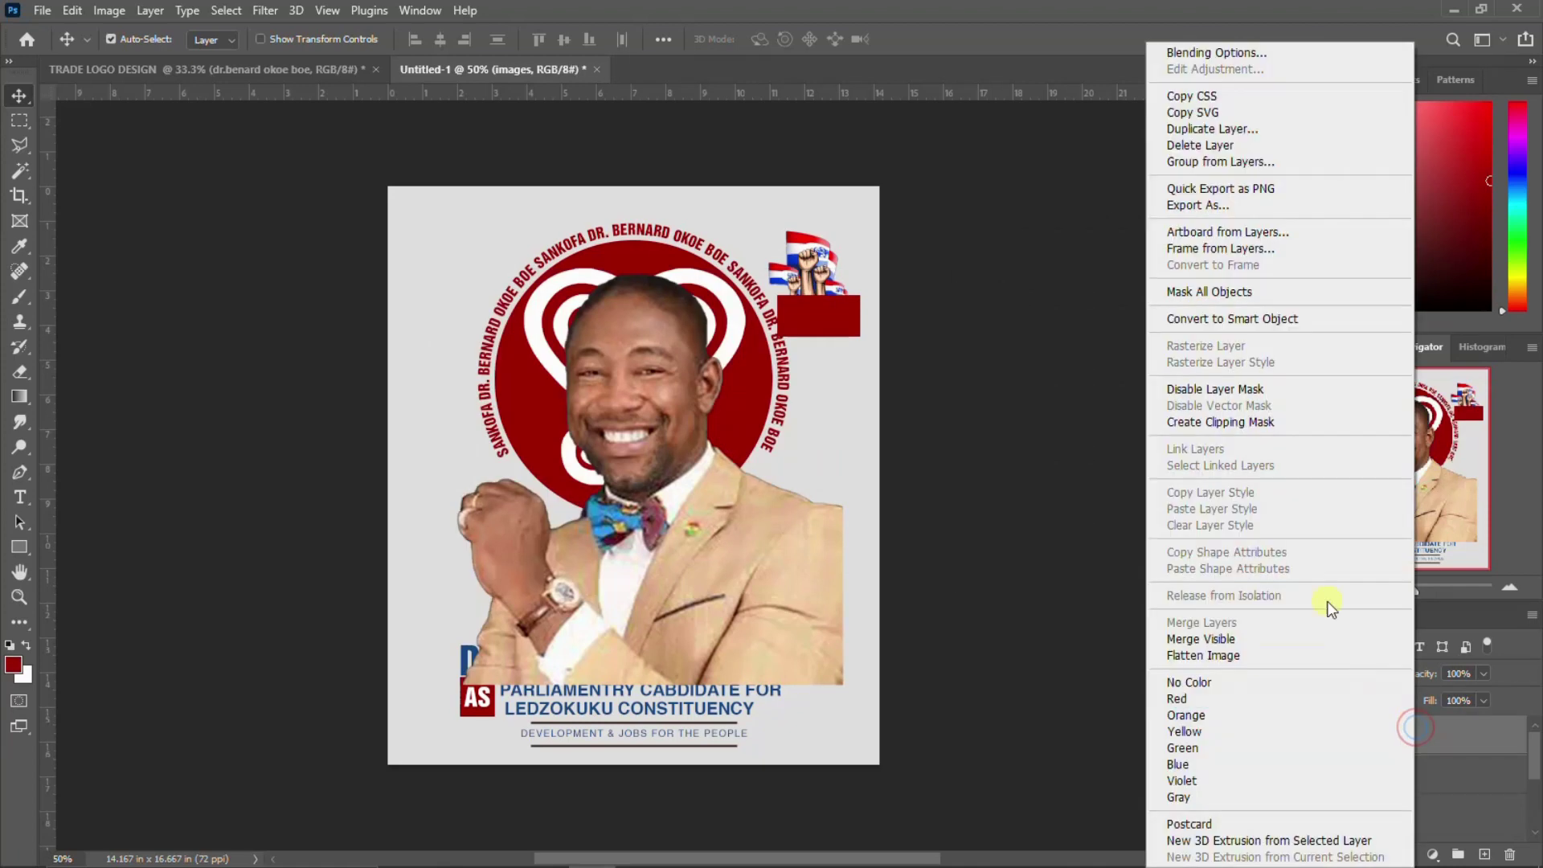
click(1233, 320)
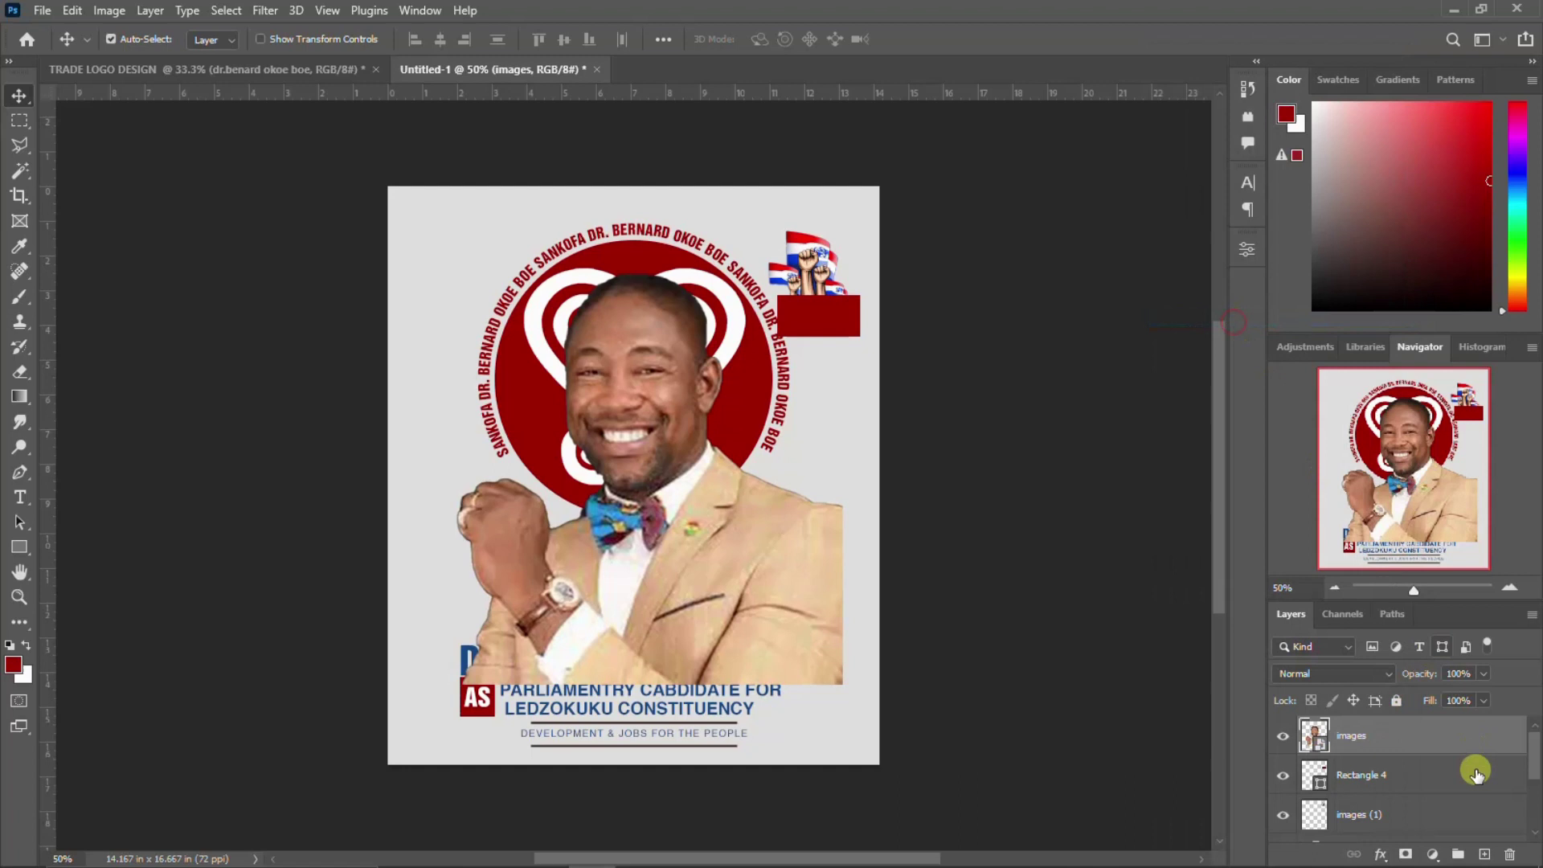
right_click(1396, 736)
click(1201, 392)
Add a layer mask and brush out the lower portrait so it fades into white.
click(1405, 856)
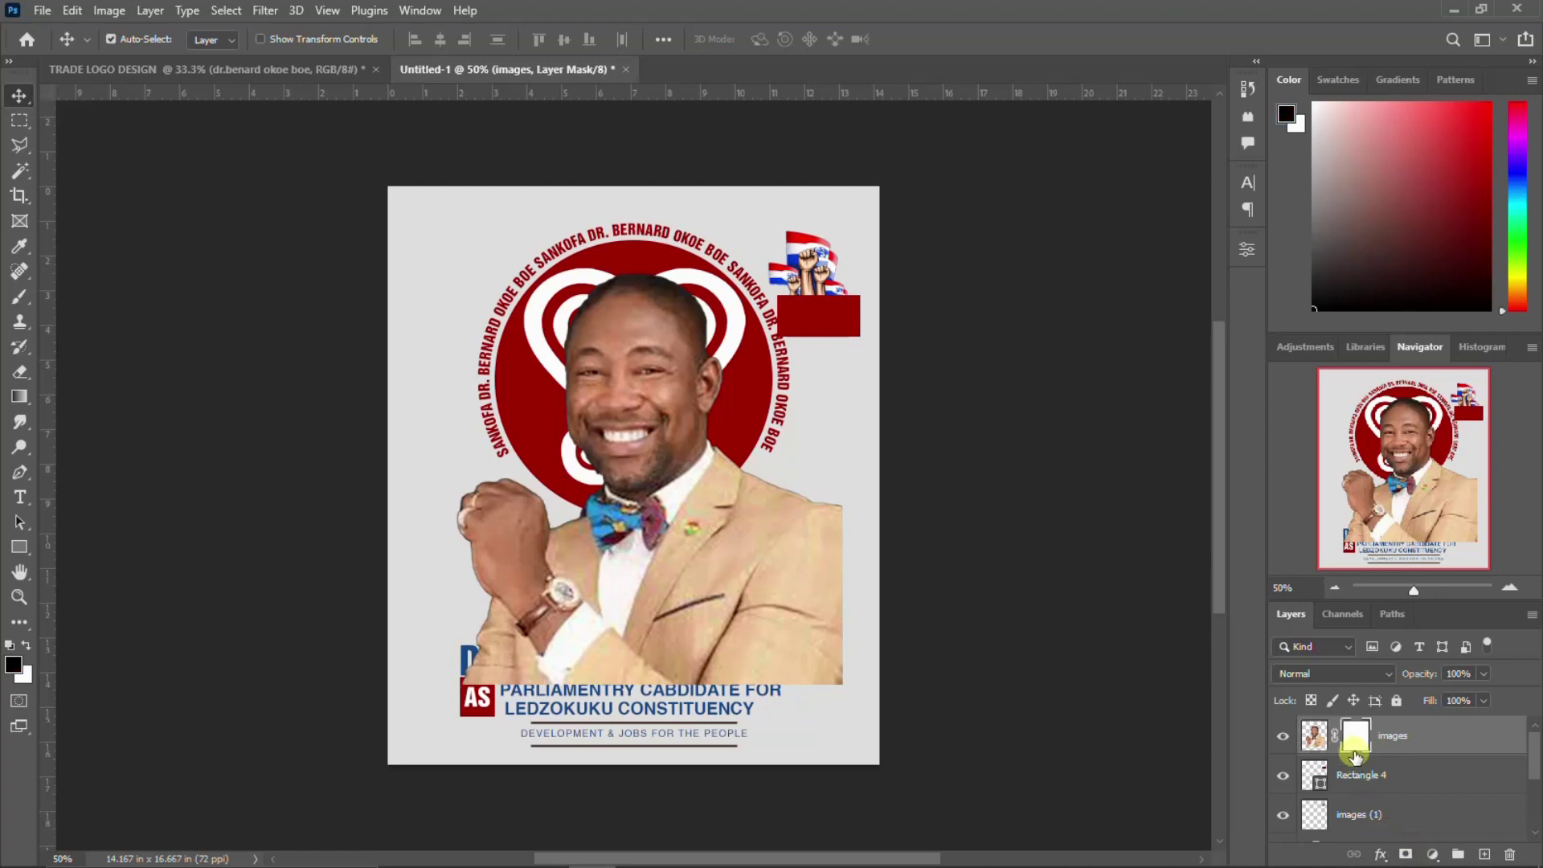
key(b)
drag(812, 680, 562, 685)
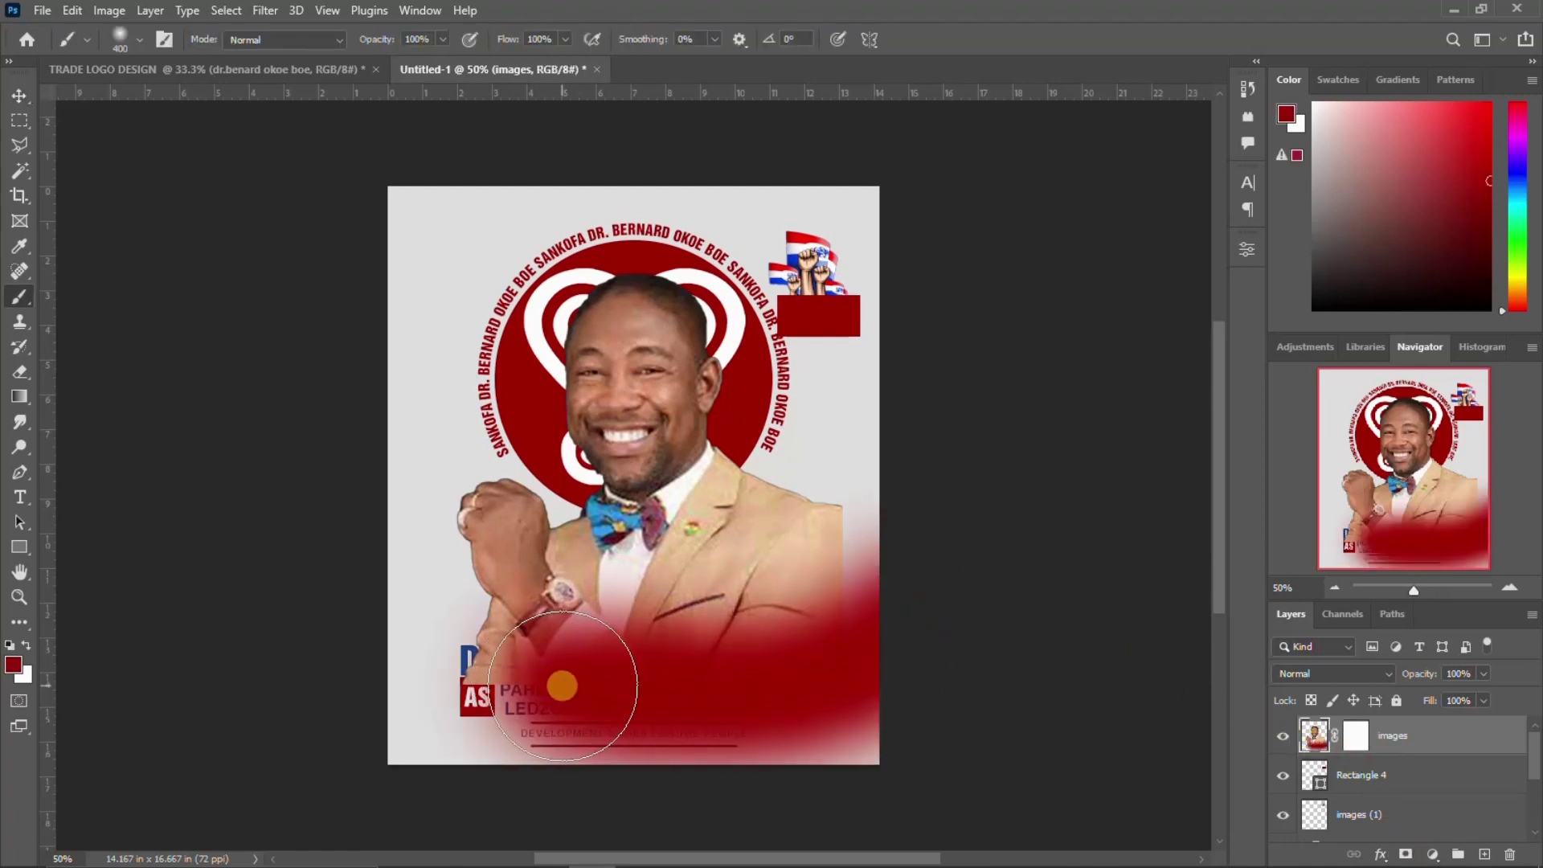
key(ctrl+z)
key(x)
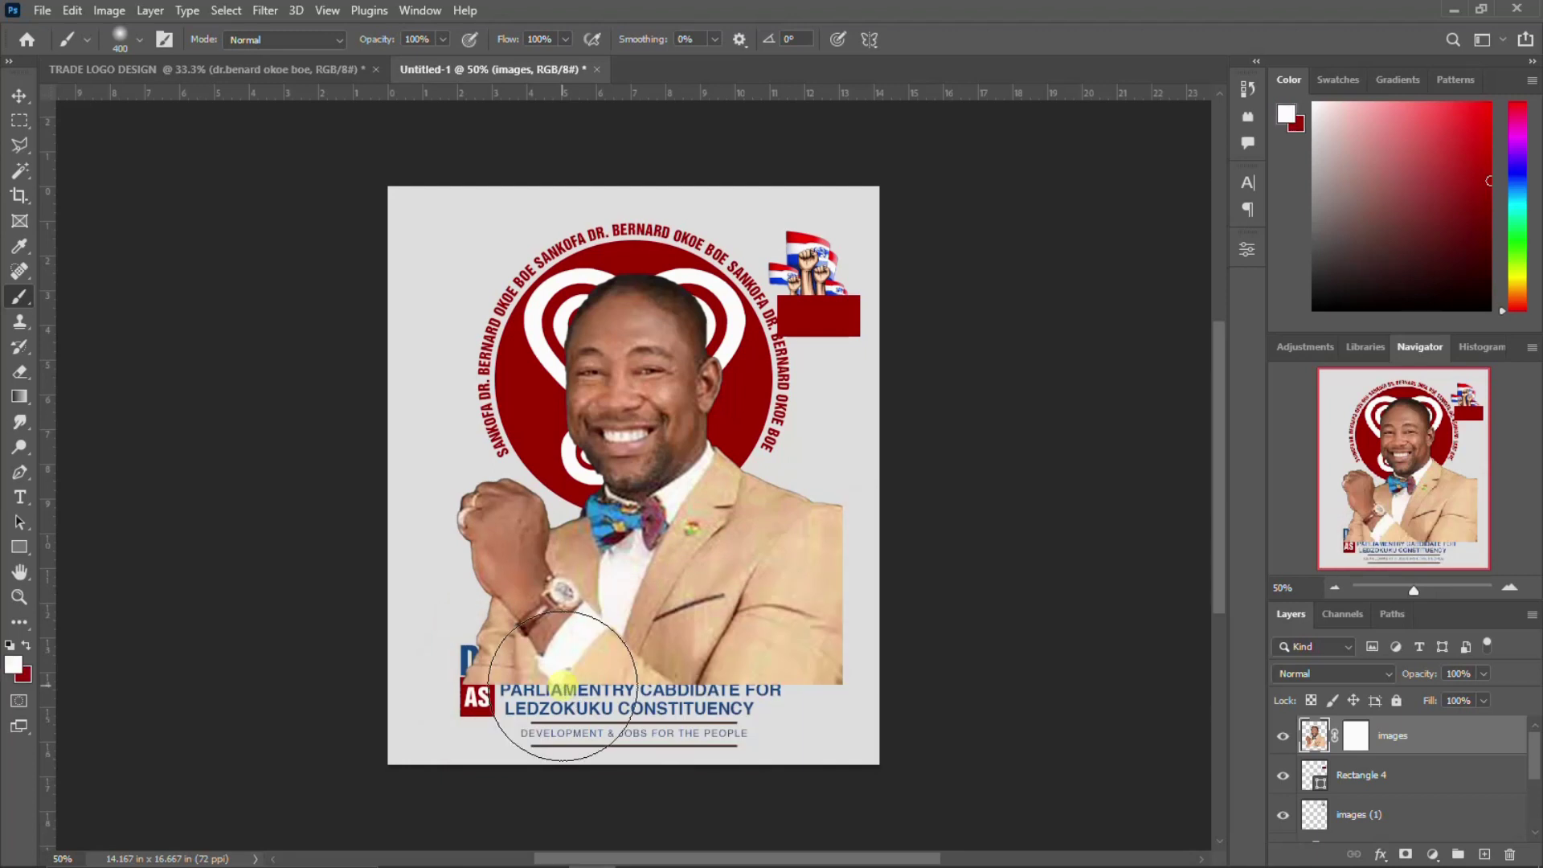
mouse_move(874, 664)
mouse_down()
mouse_move(476, 708)
mouse_move(568, 690)
mouse_move(458, 648)
mouse_move(827, 593)
mouse_move(513, 660)
mouse_move(820, 551)
mouse_move(551, 654)
mouse_move(459, 639)
mouse_move(541, 678)
mouse_move(827, 576)
mouse_move(582, 692)
mouse_move(812, 738)
mouse_up()
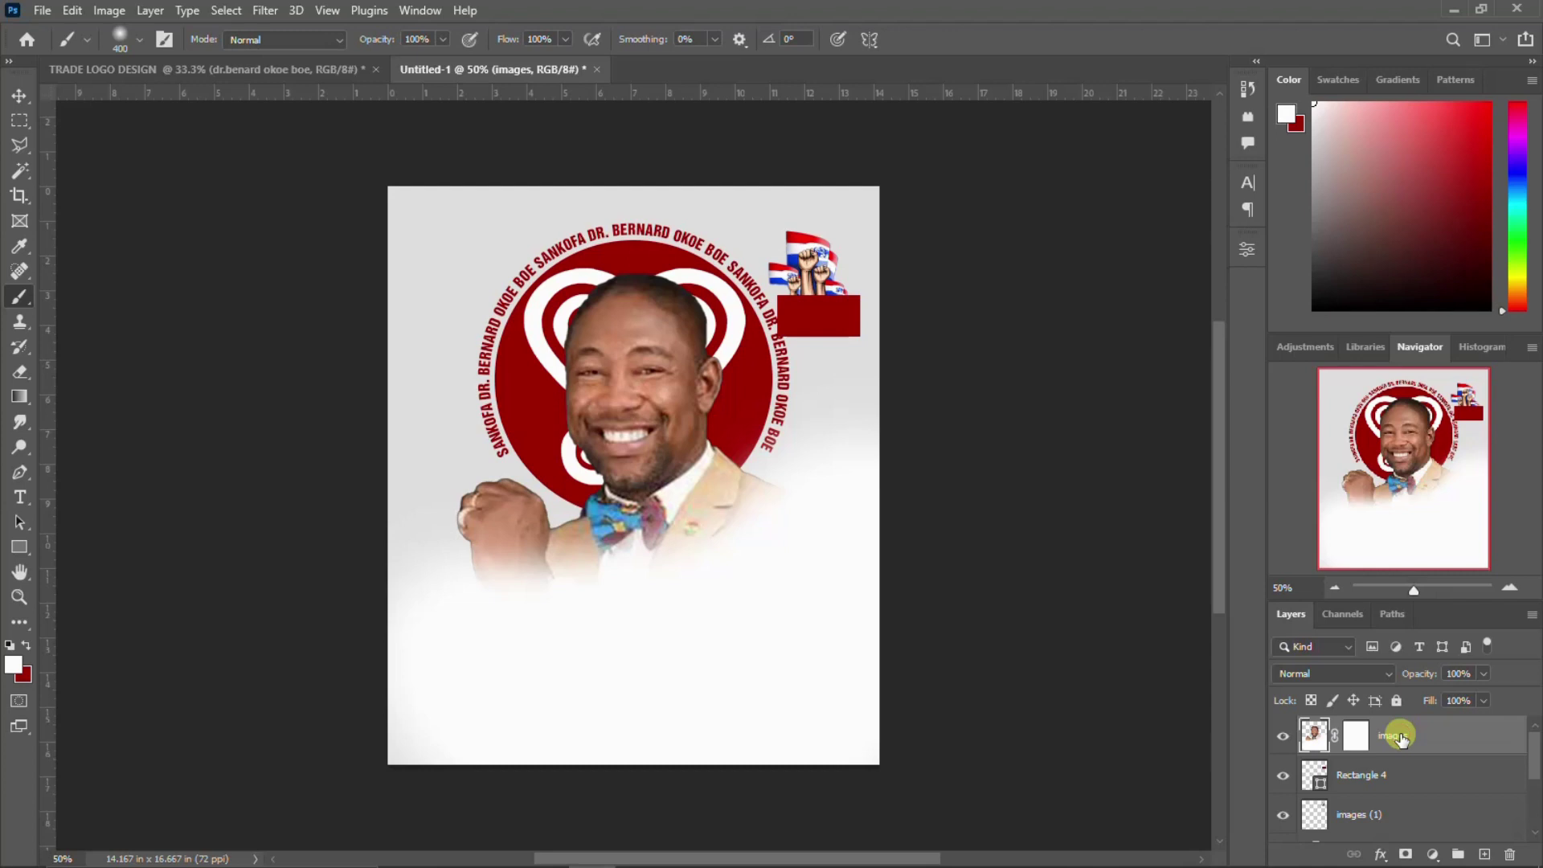
Convert the faded photo to a smart object and rasterize it to merge the mask.
right_click(1421, 735)
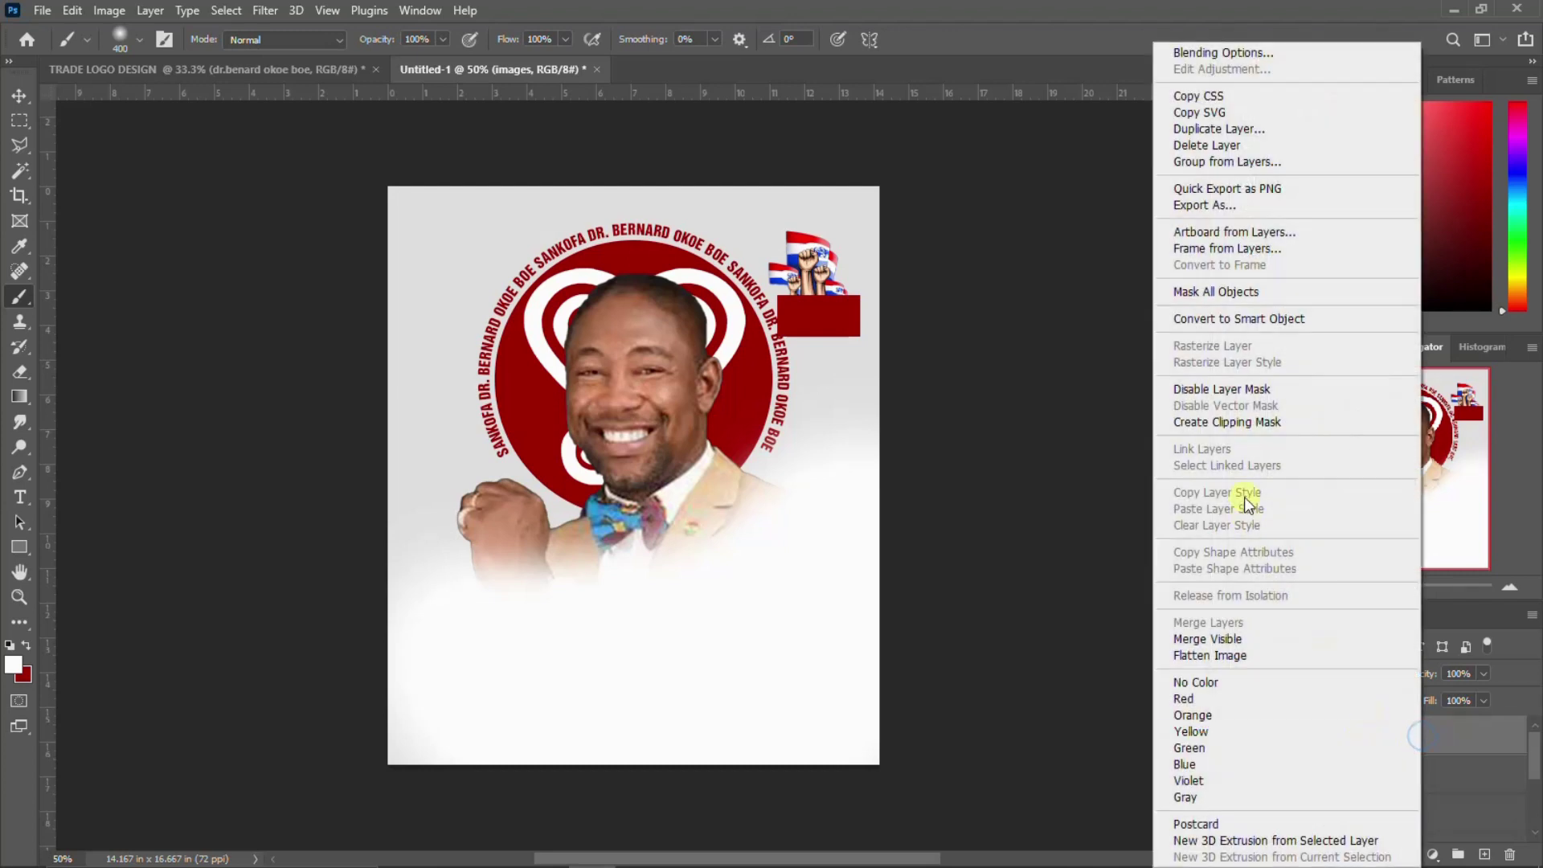
click(1251, 320)
right_click(1403, 734)
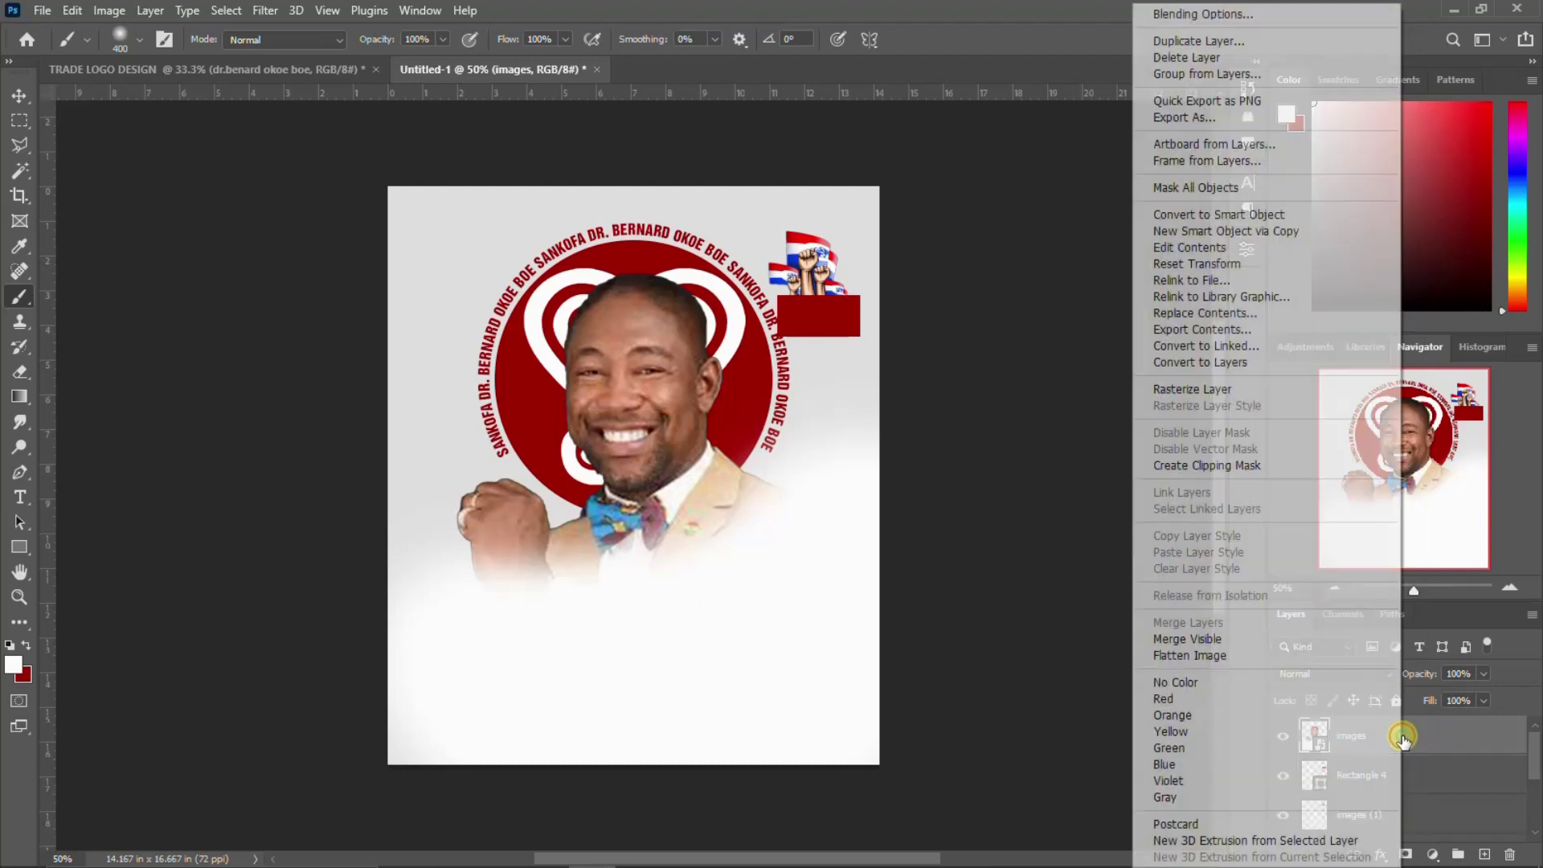
click(1195, 389)
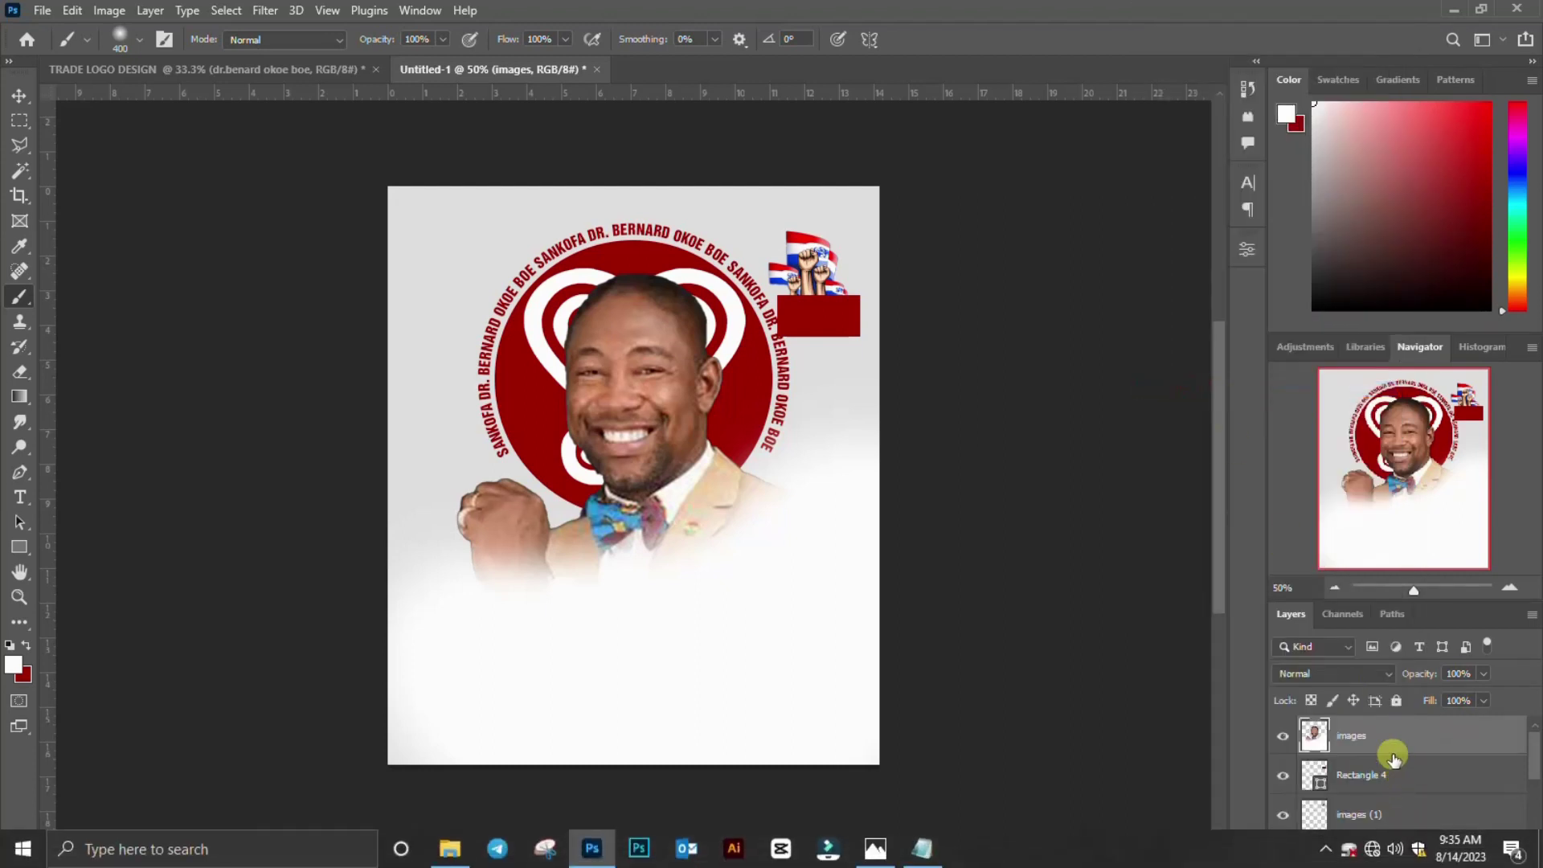
Move the portrait layer beneath the Group 2 campaign text so the name shows.
key(v)
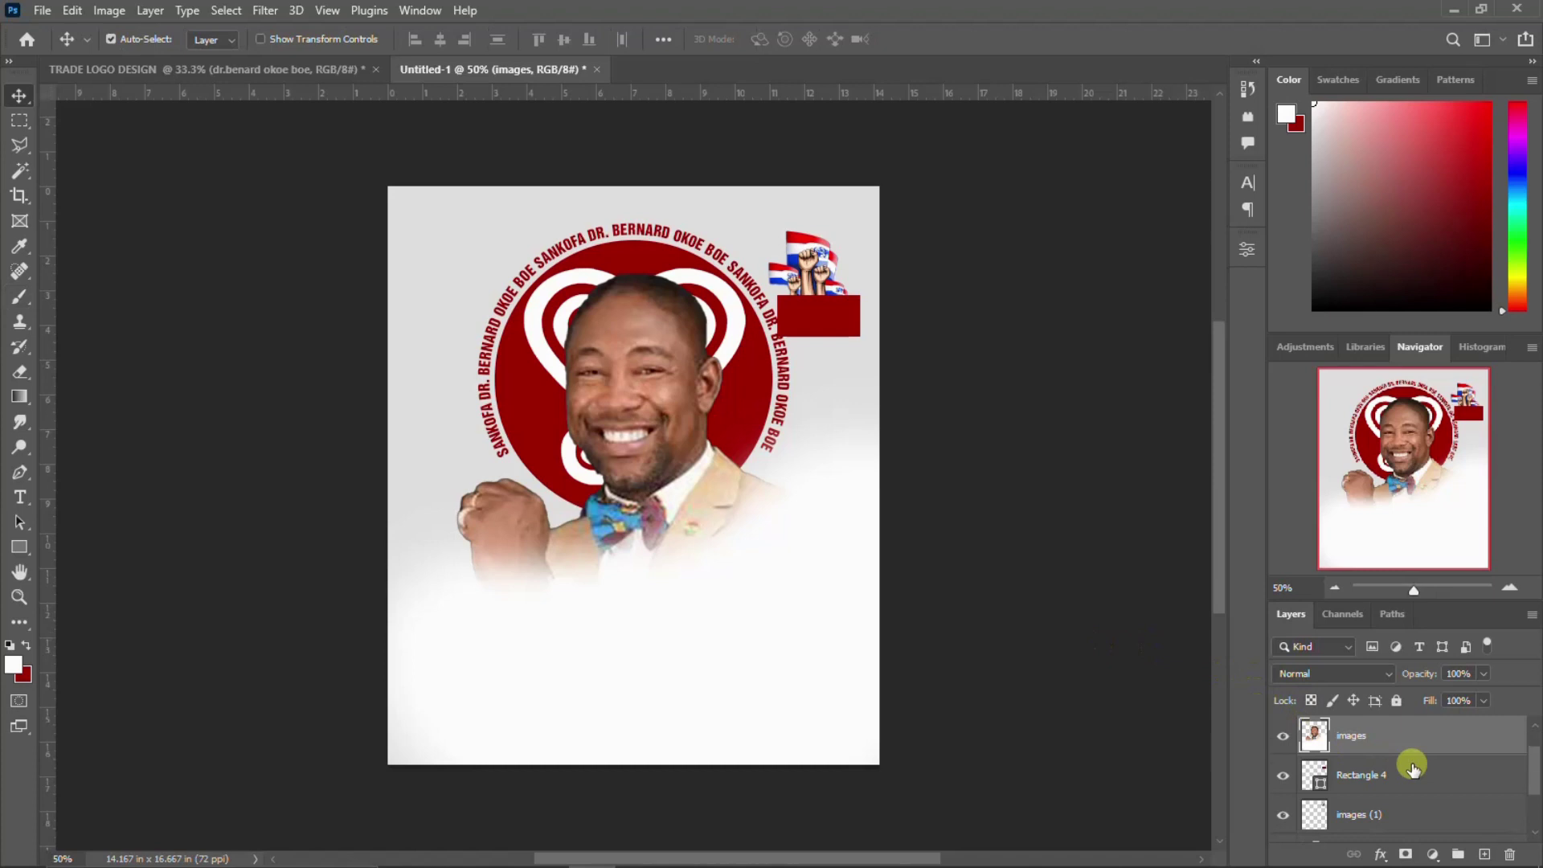
scroll(1413, 767, down, 2)
click(1351, 769)
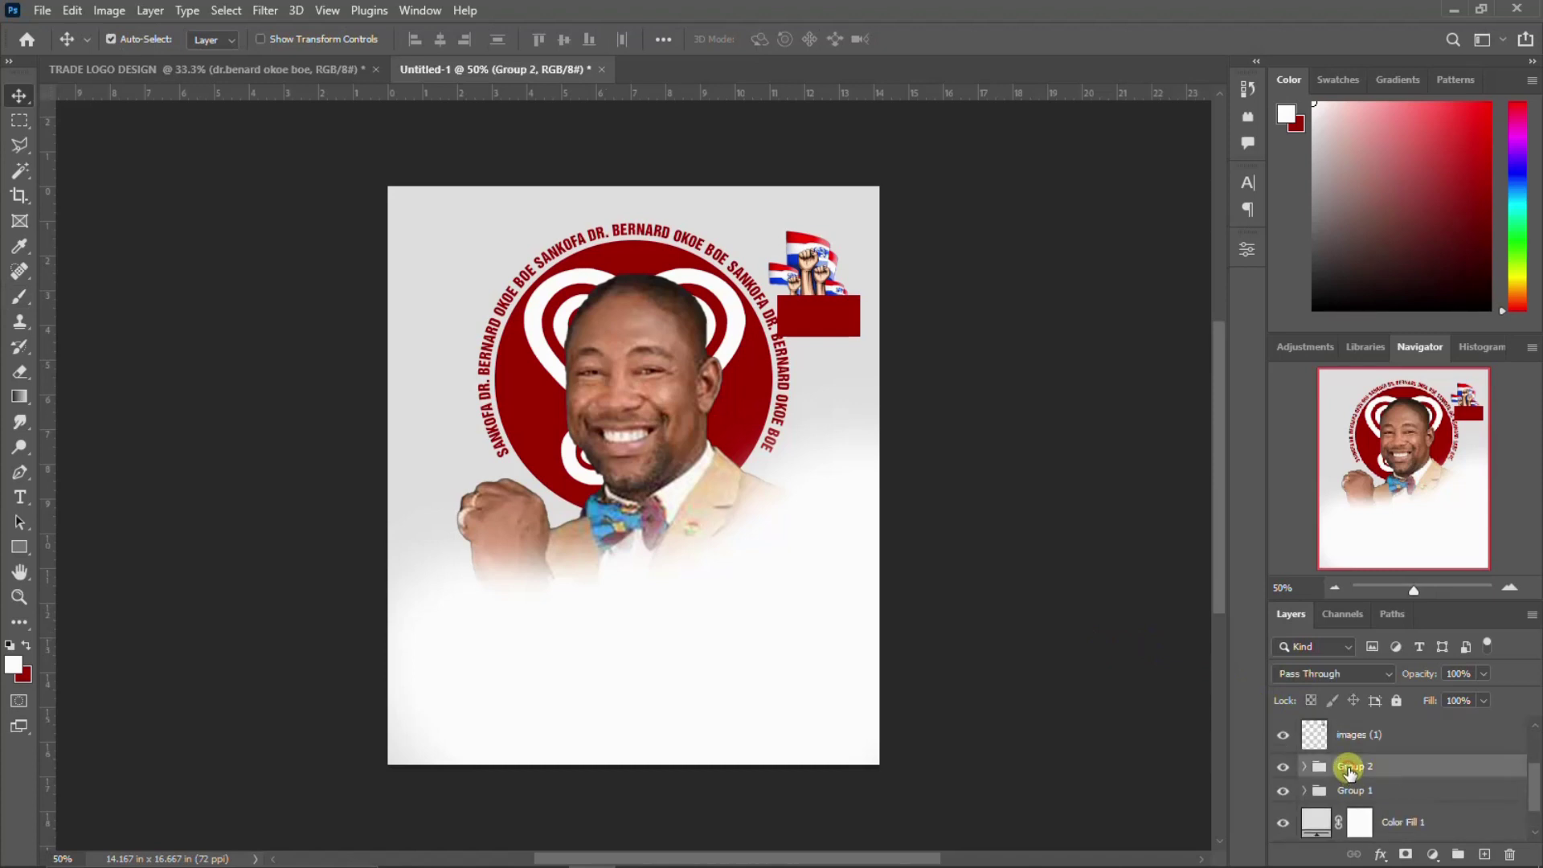
scroll(1364, 750, up, 3)
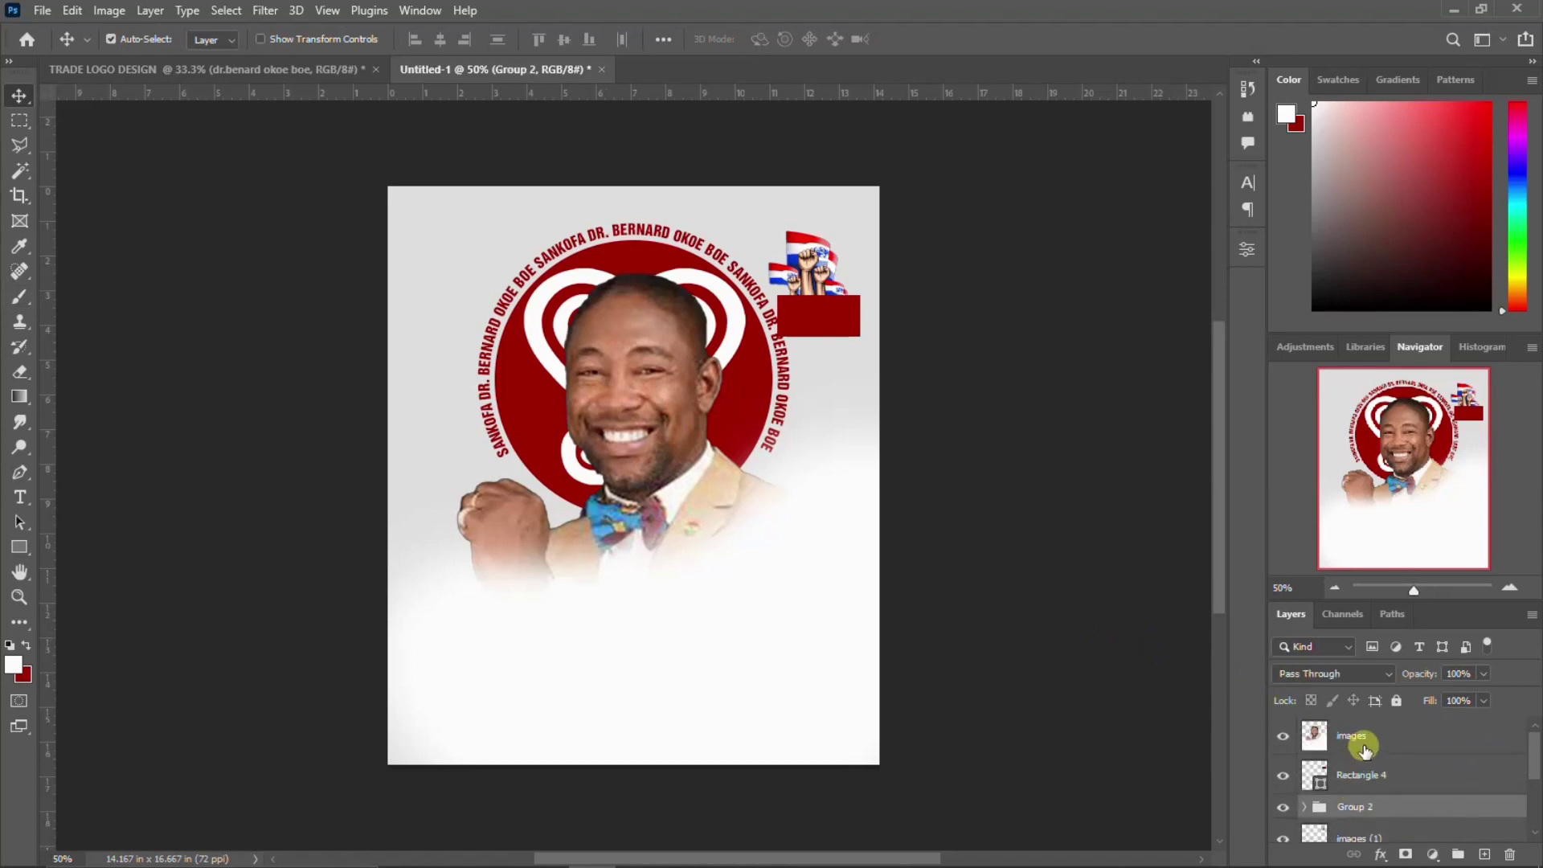
drag(1364, 747, 1369, 822)
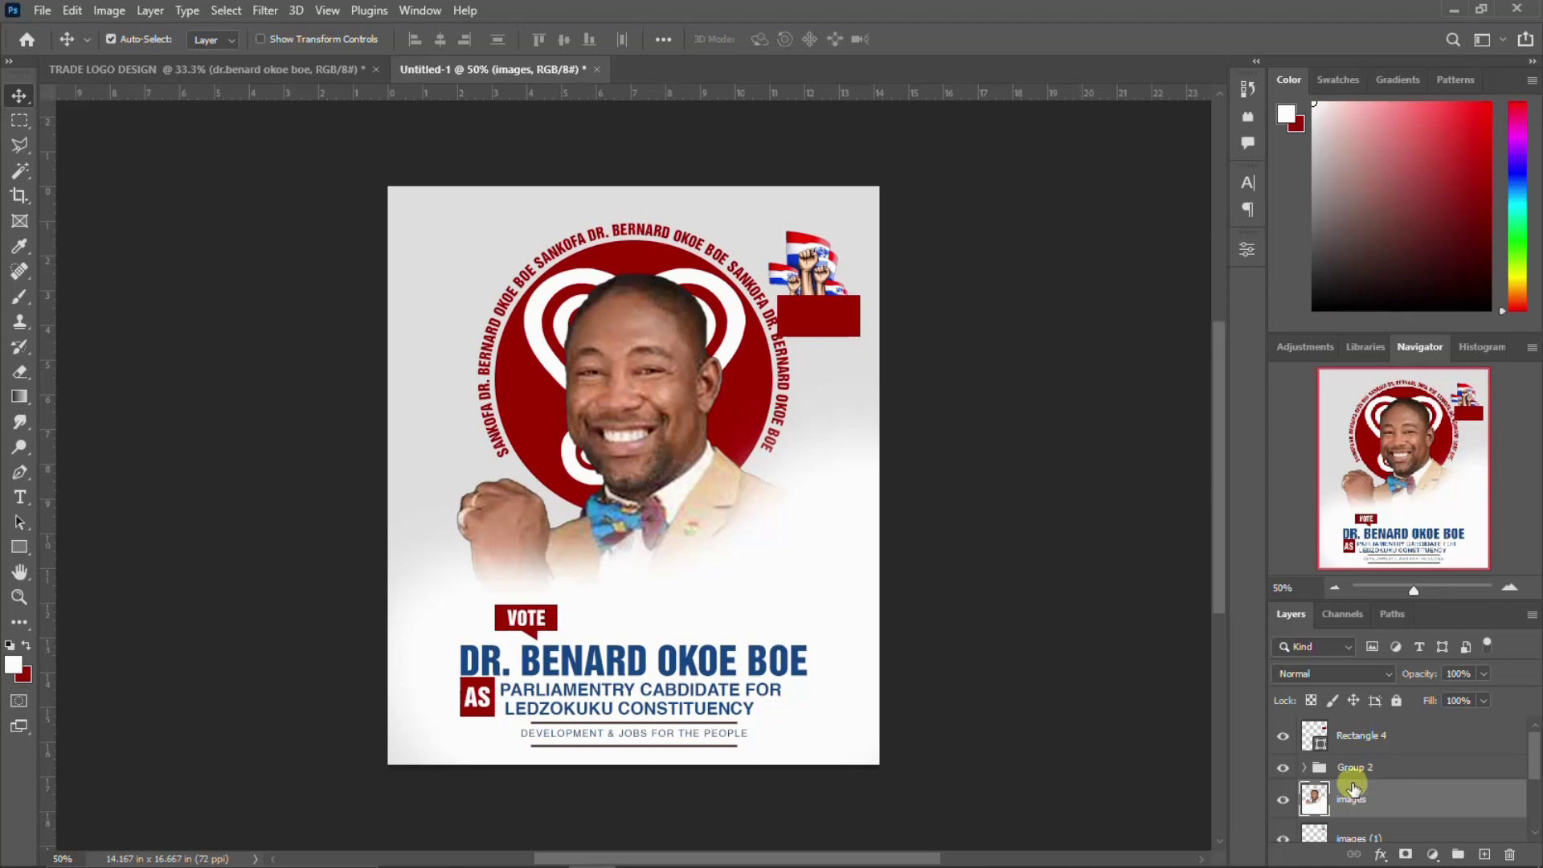
click(1286, 768)
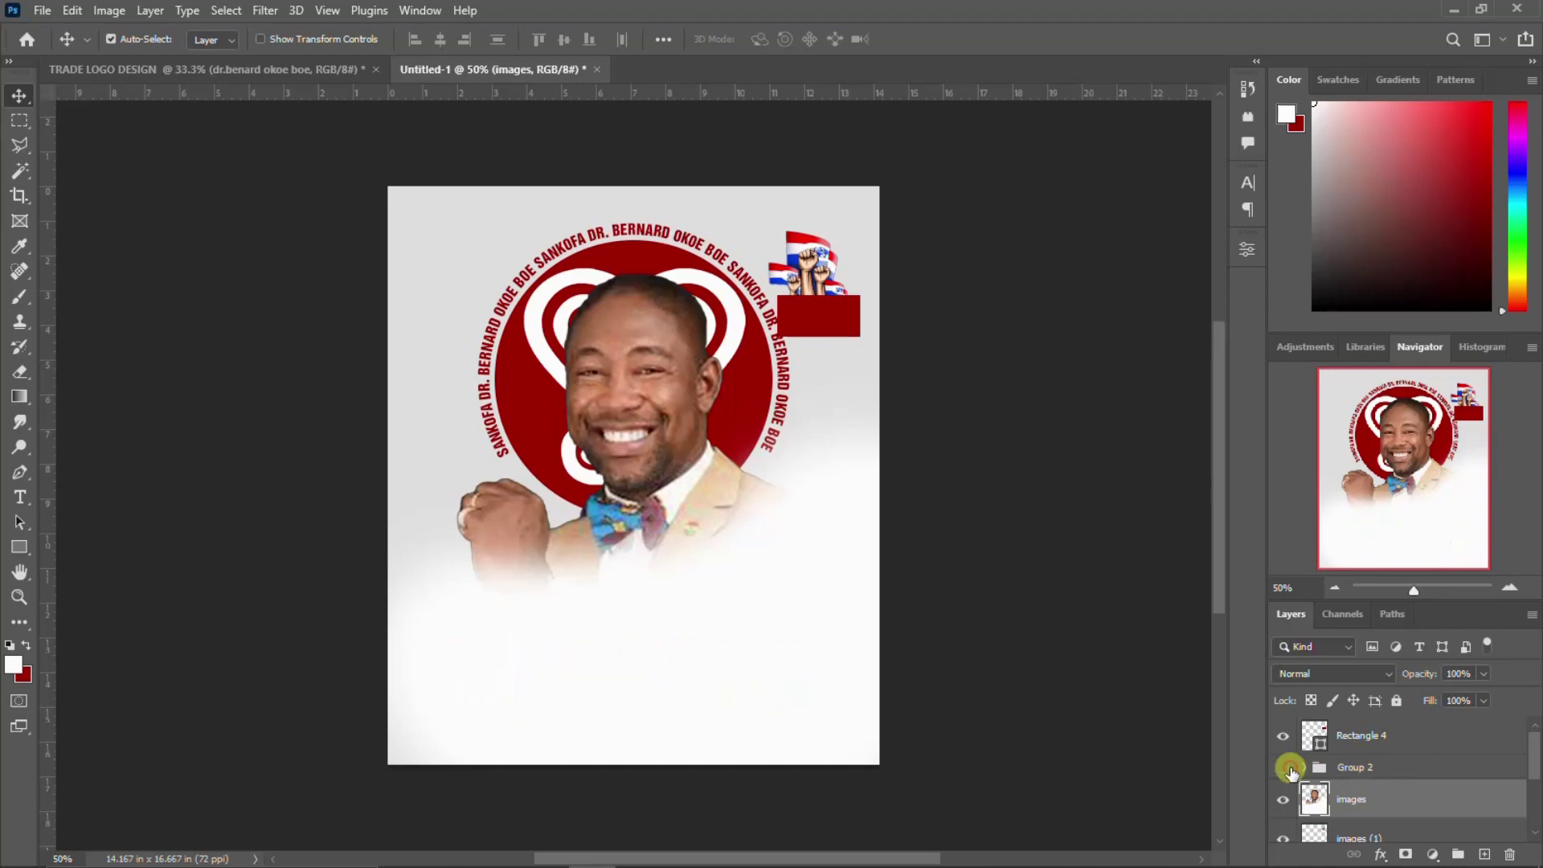
Scale the Group 1 circular logo down to about 93%.
scroll(1362, 818, down, 2)
click(1353, 801)
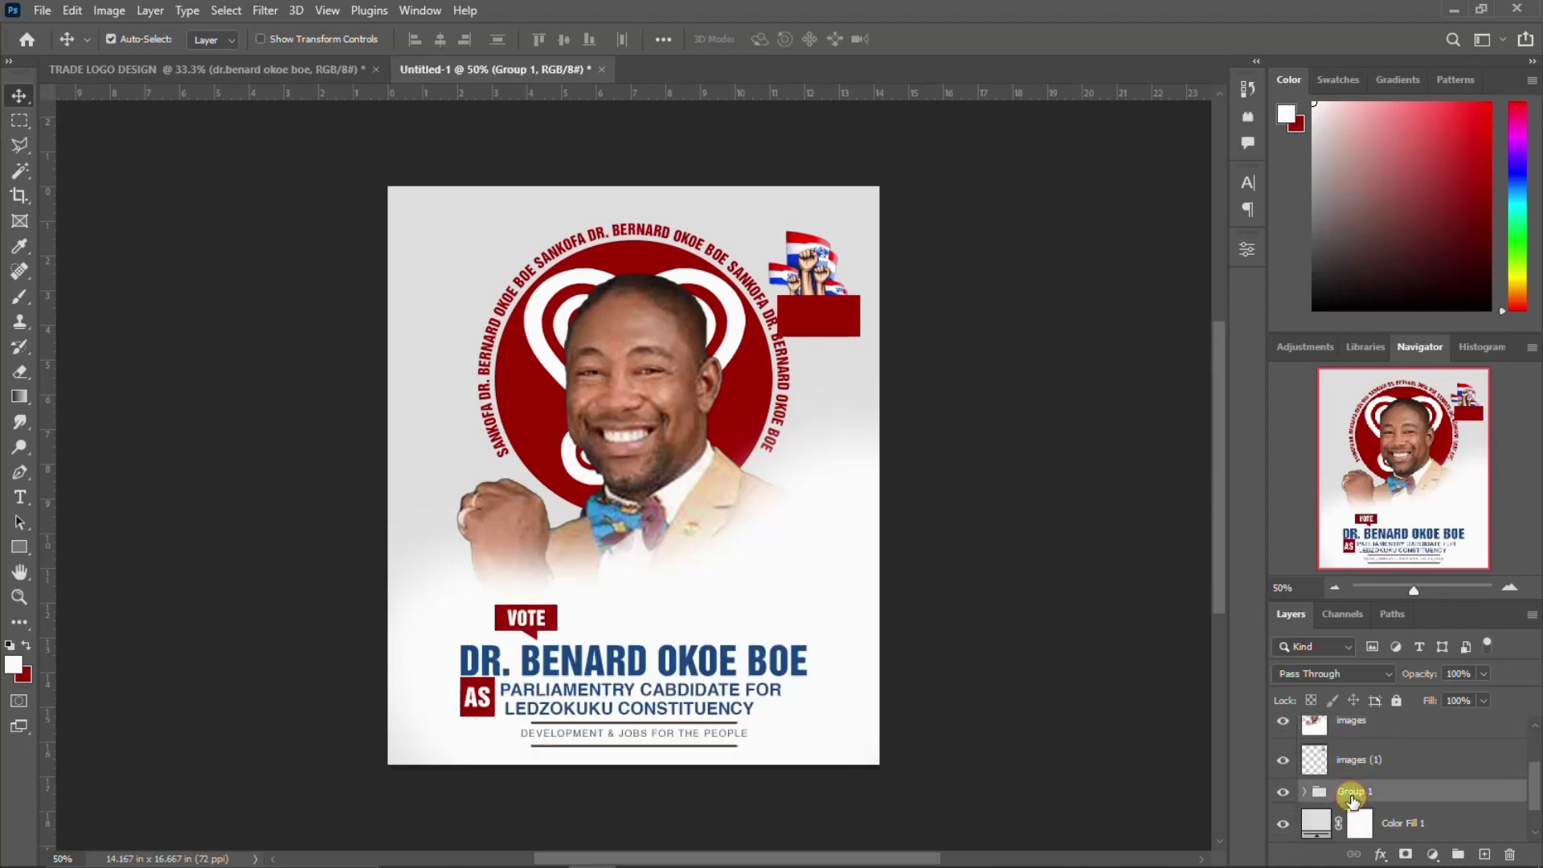
key(ctrl+t)
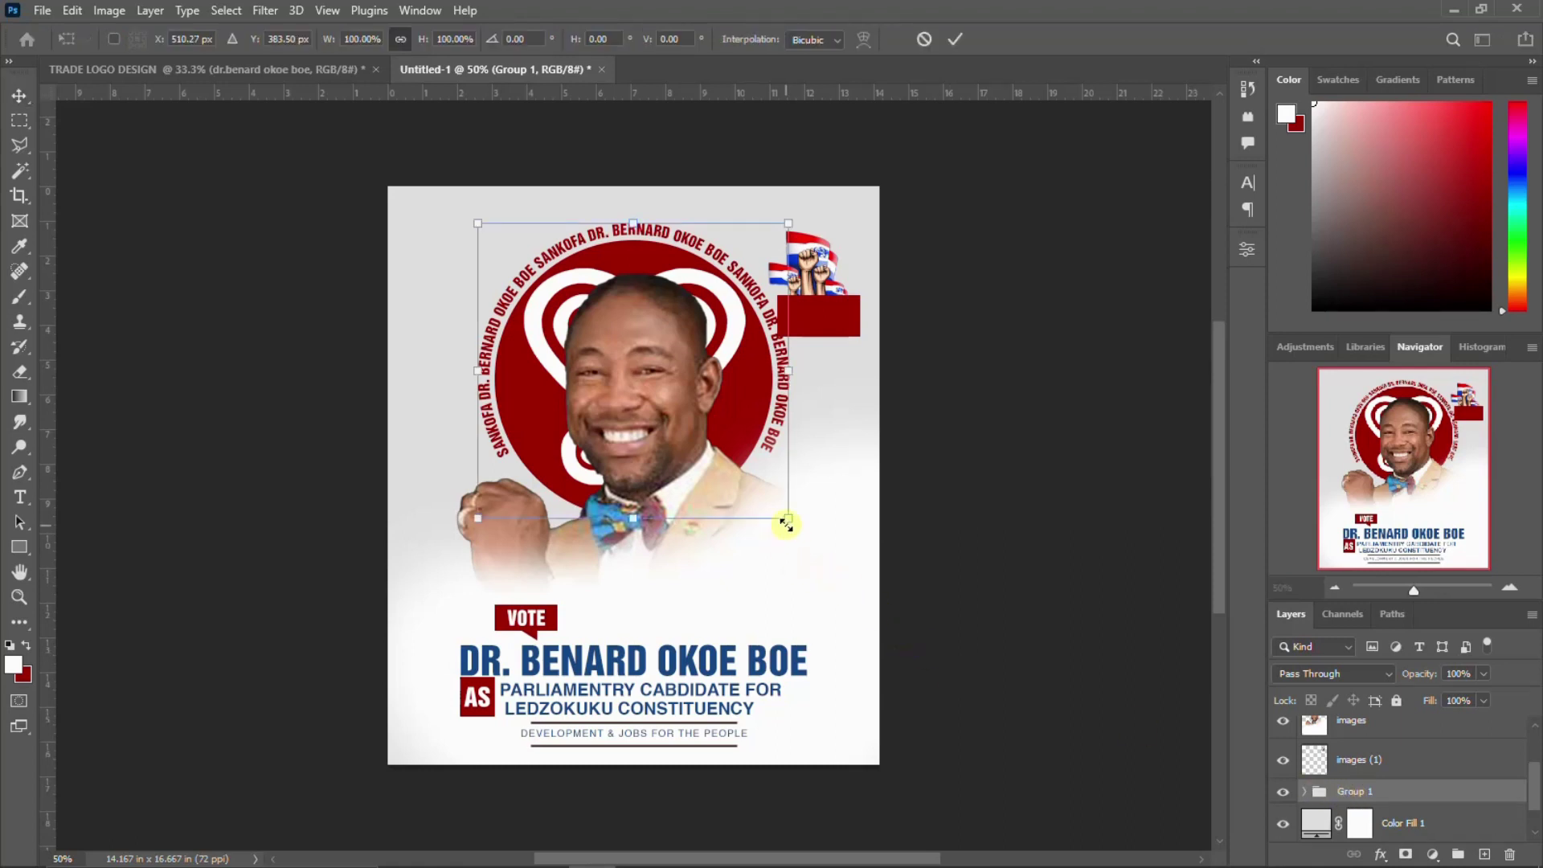
drag(785, 521, 774, 509)
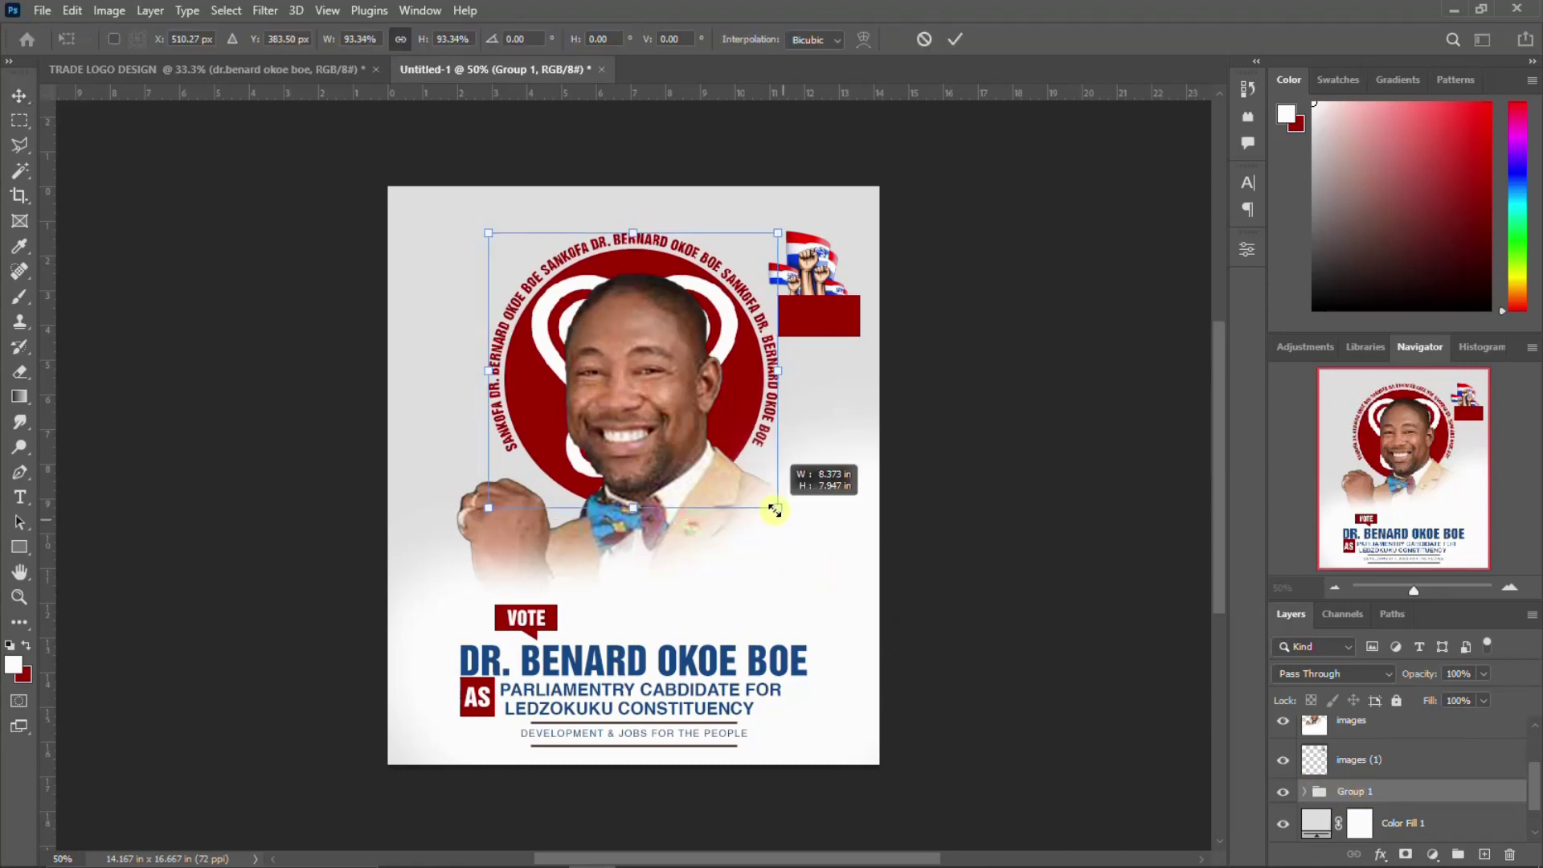
key(Return)
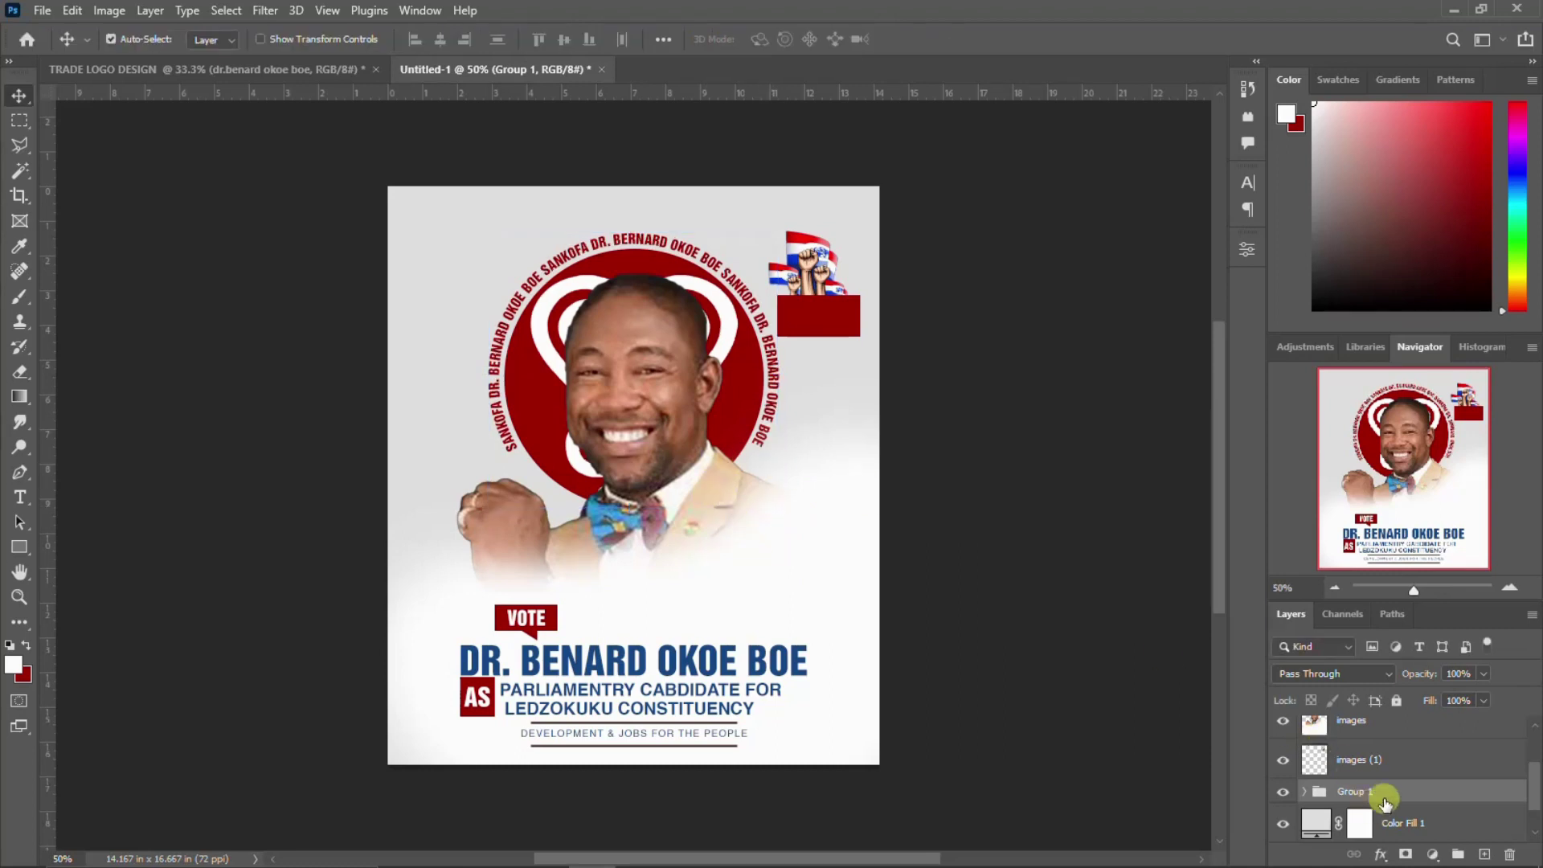
scroll(1376, 752, up, 1)
Nudge the images portrait layer a few pixels lower on the poster.
click(1376, 760)
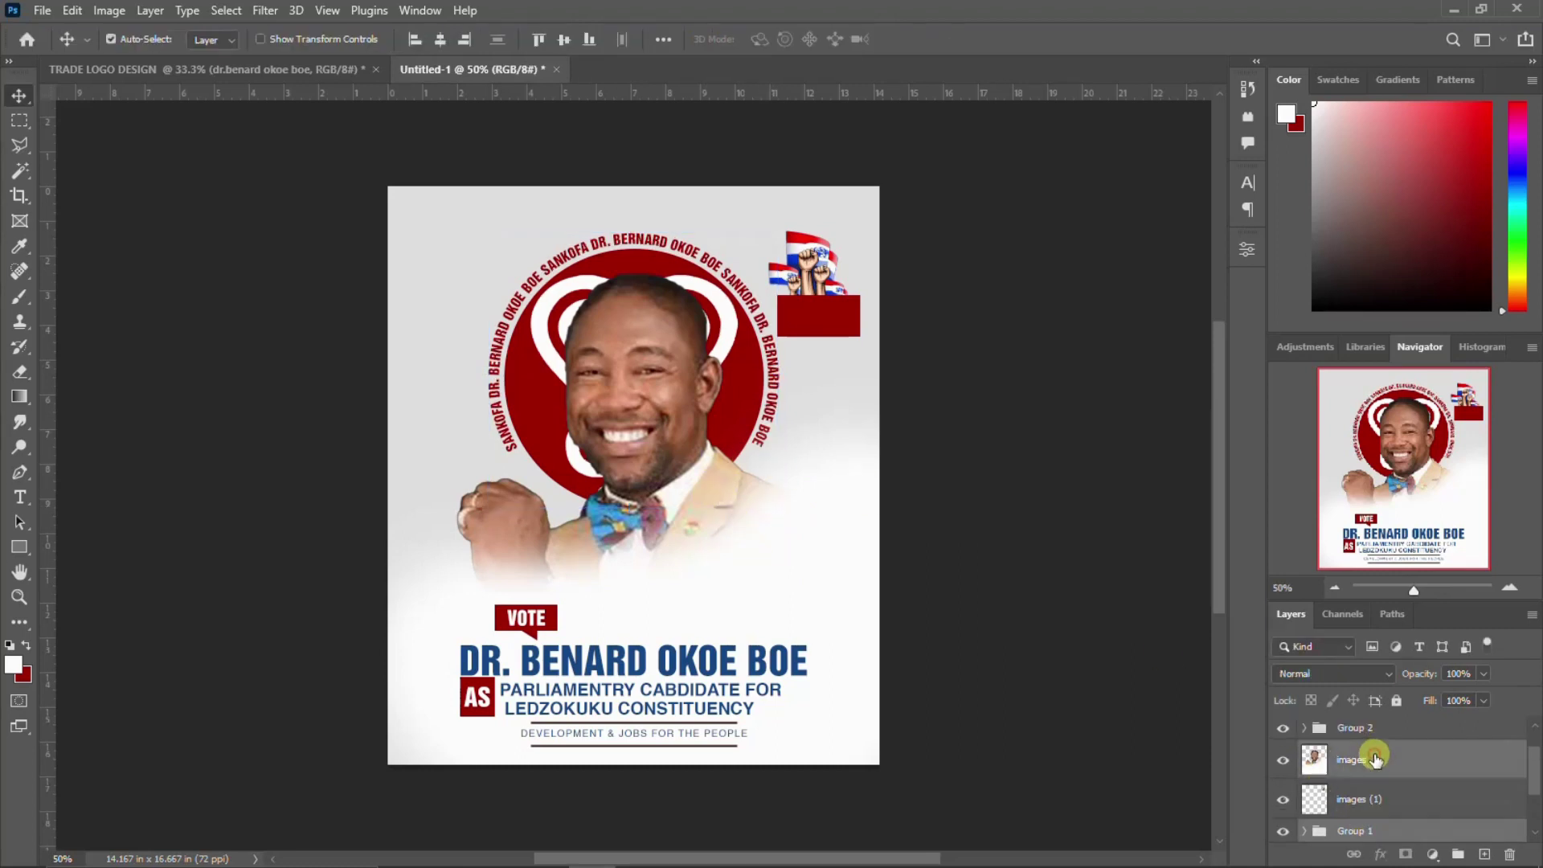
key(shift+Down)
key(shift+Down)
key(shift+Down)
key(shift+Down)
key(shift+Down)
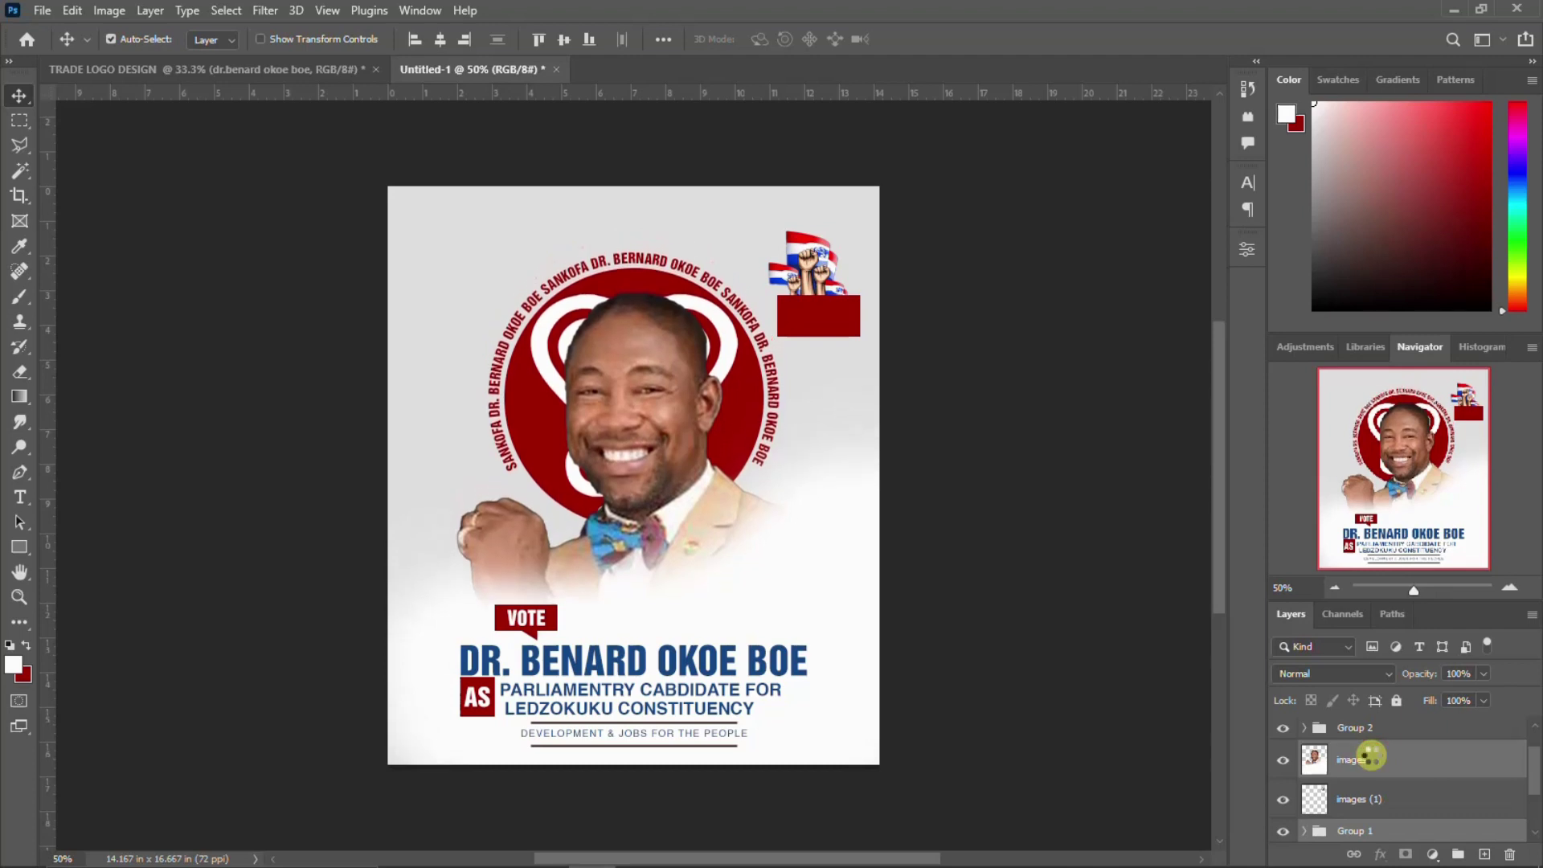
key(shift+Down)
key(shift+Down)
key(Down)
key(Down)
key(Down)
key(Down)
key(Down)
key(Down)
key(Down)
key(Down)
key(Down)
key(Down)
key(Down)
key(Down)
key(Down)
key(Down)
key(Down)
key(Down)
key(Down)
key(Down)
key(Down)
key(Down)
key(Down)
key(Down)
key(Down)
key(Down)
key(Down)
key(Down)
key(Down)
key(Down)
key(Down)
key(Down)
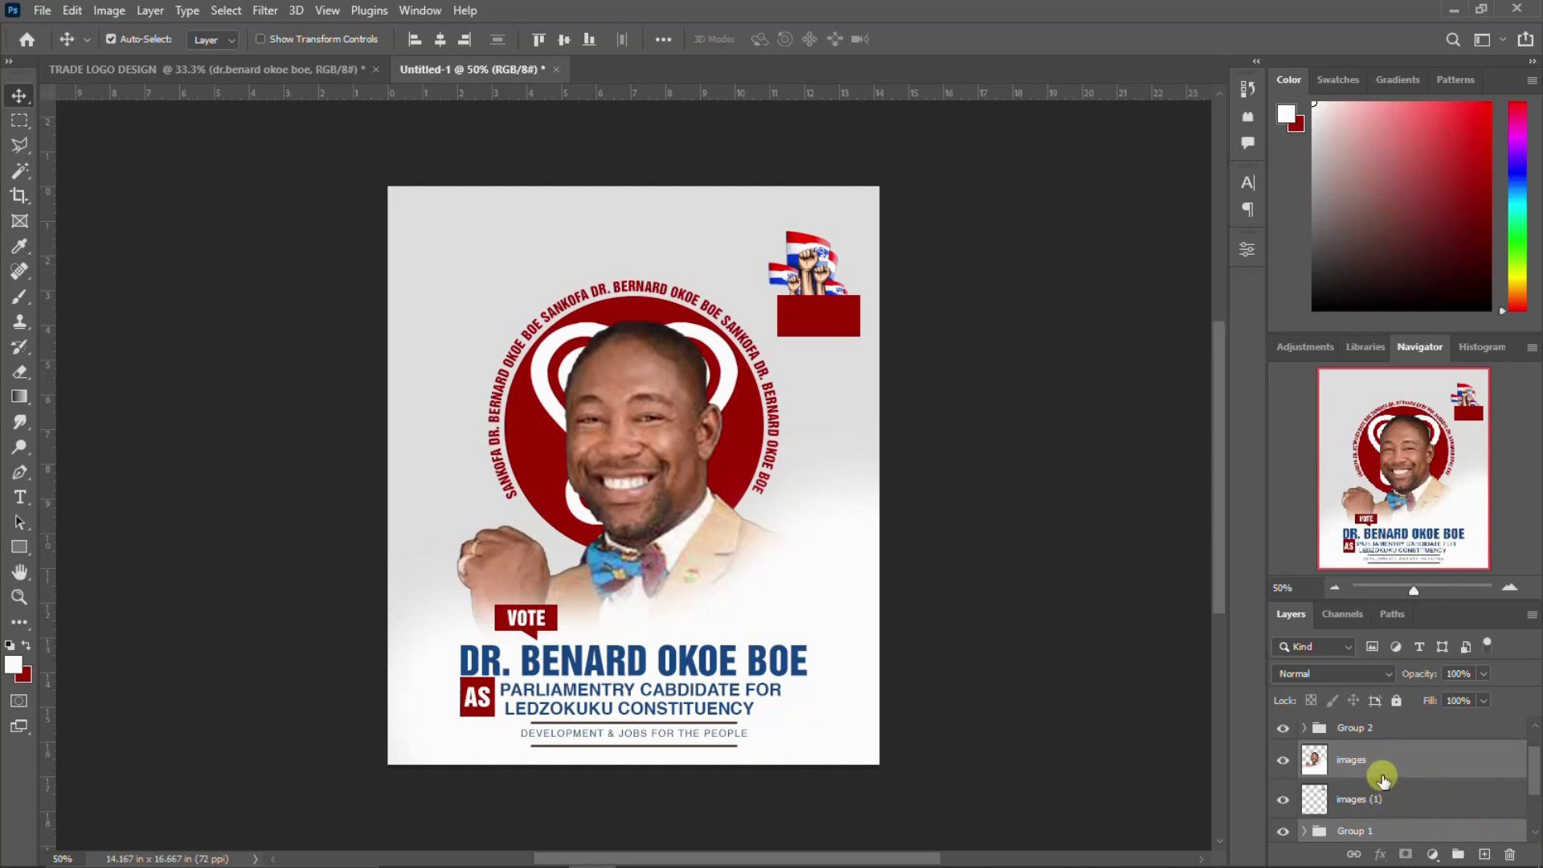
click(1389, 765)
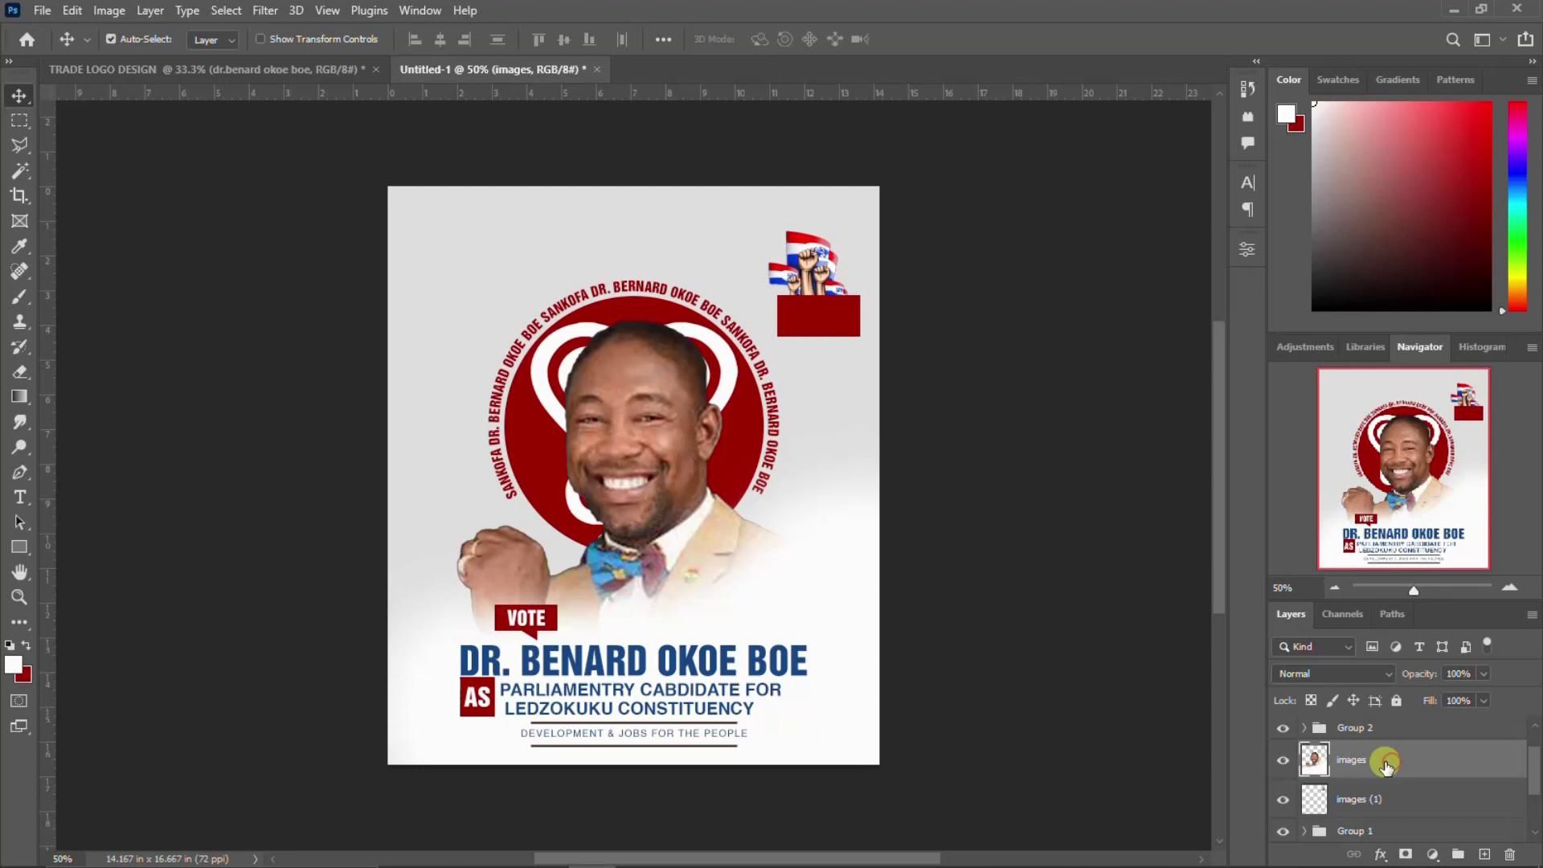
Duplicate the images layer and apply a High Pass filter at radius 1.0 to the copy.
right_click(1413, 762)
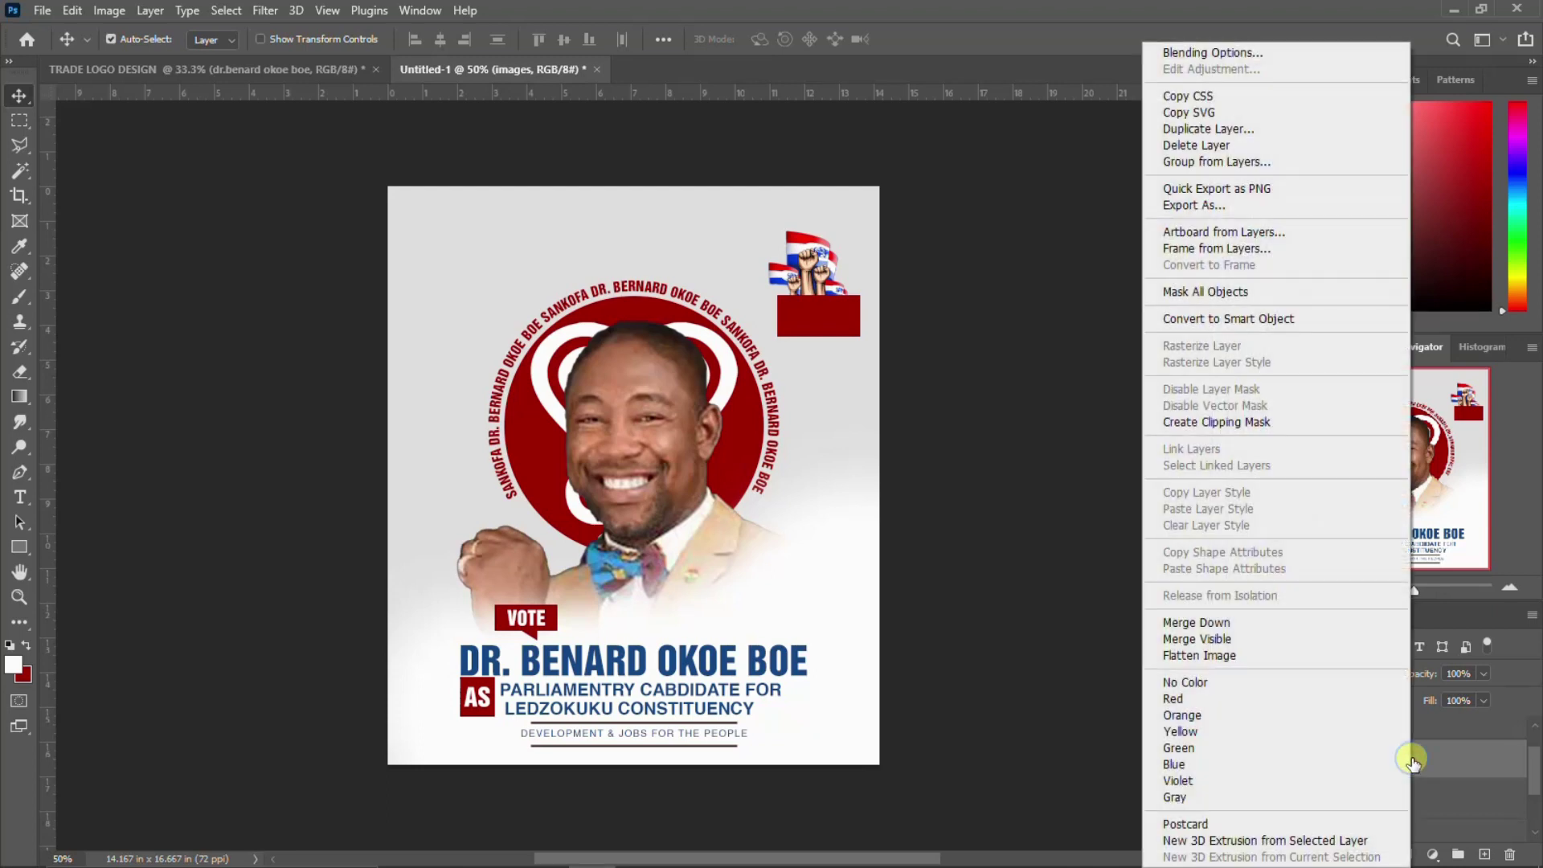
key(Escape)
key(ctrl+j)
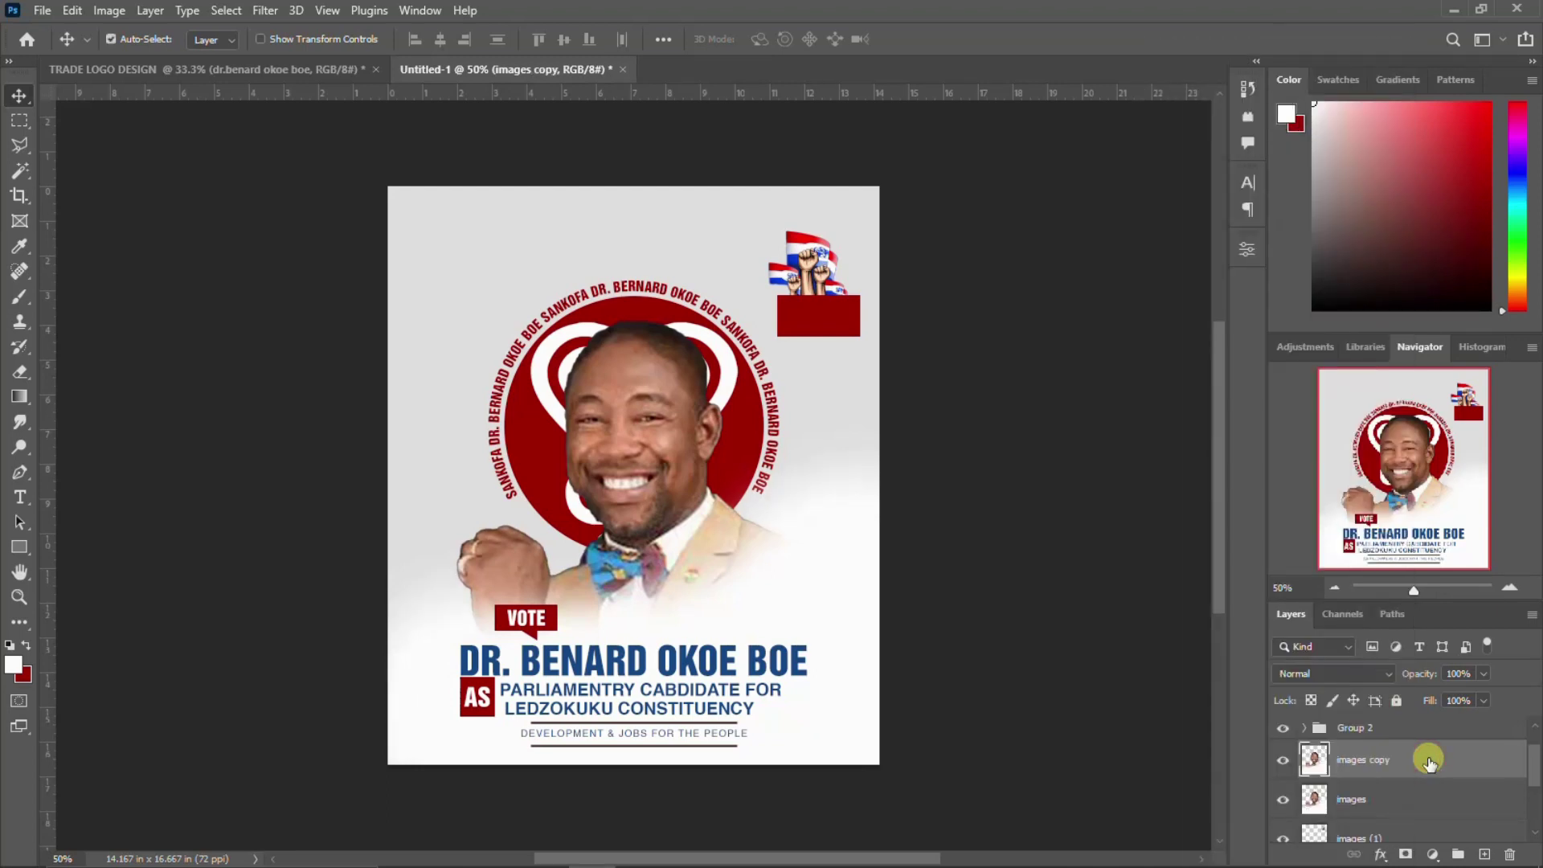
click(265, 11)
mouse_move(281, 422)
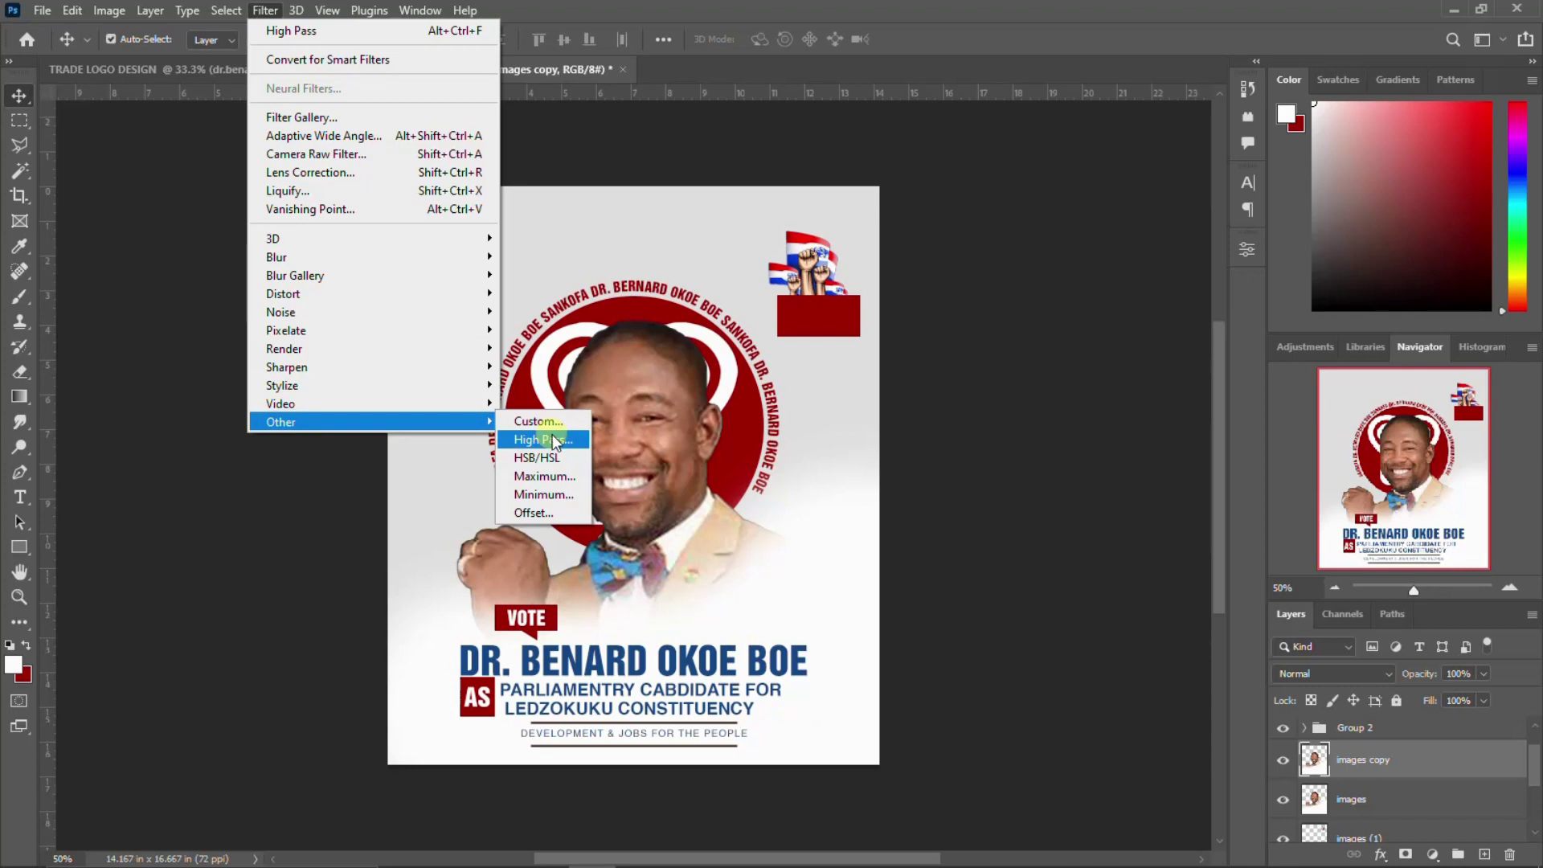
click(554, 441)
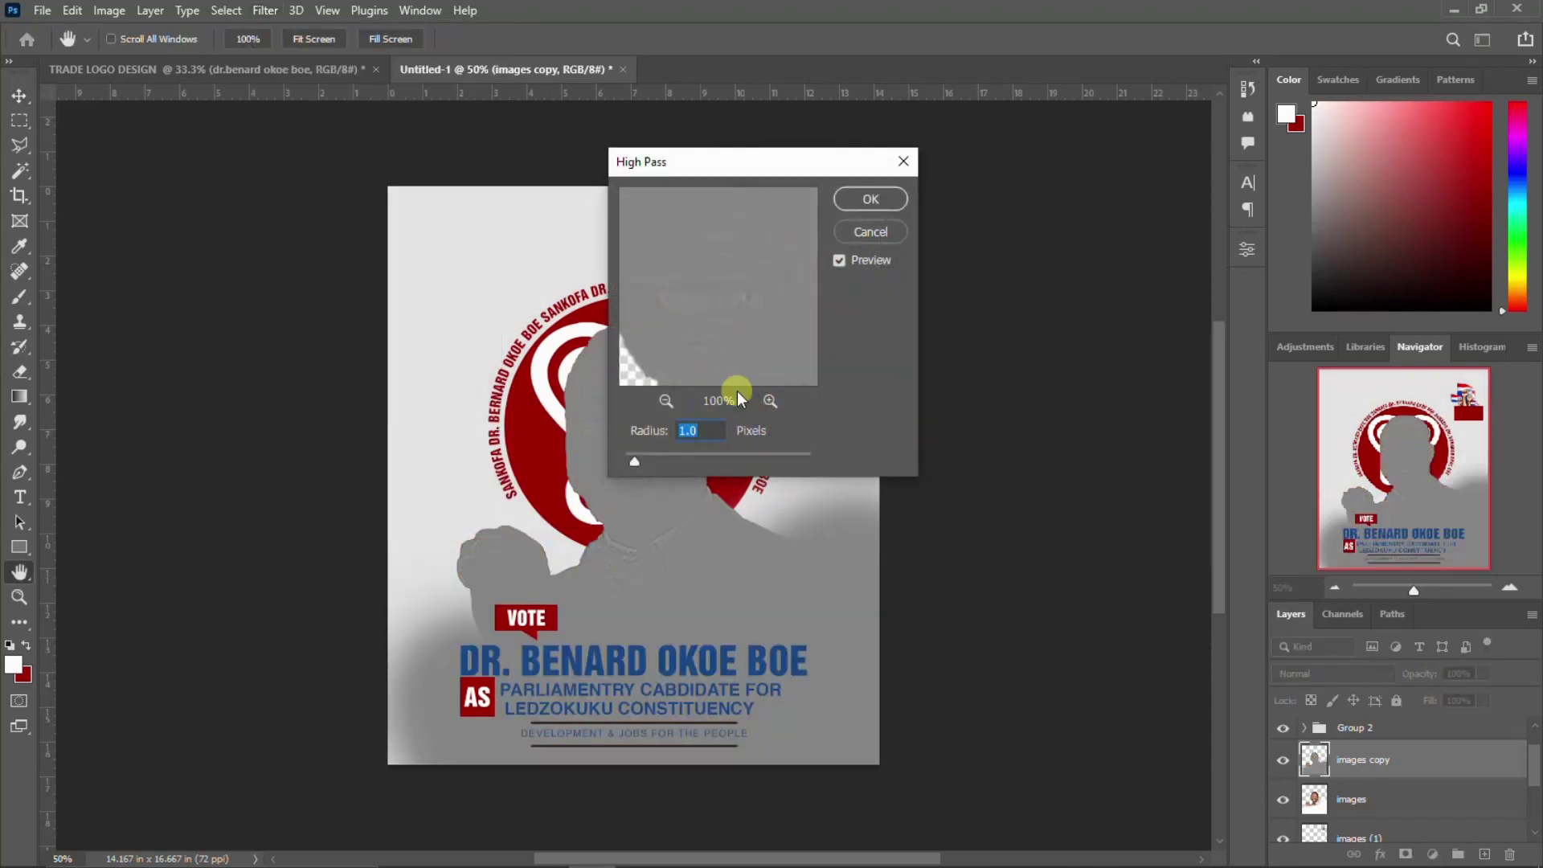
click(889, 199)
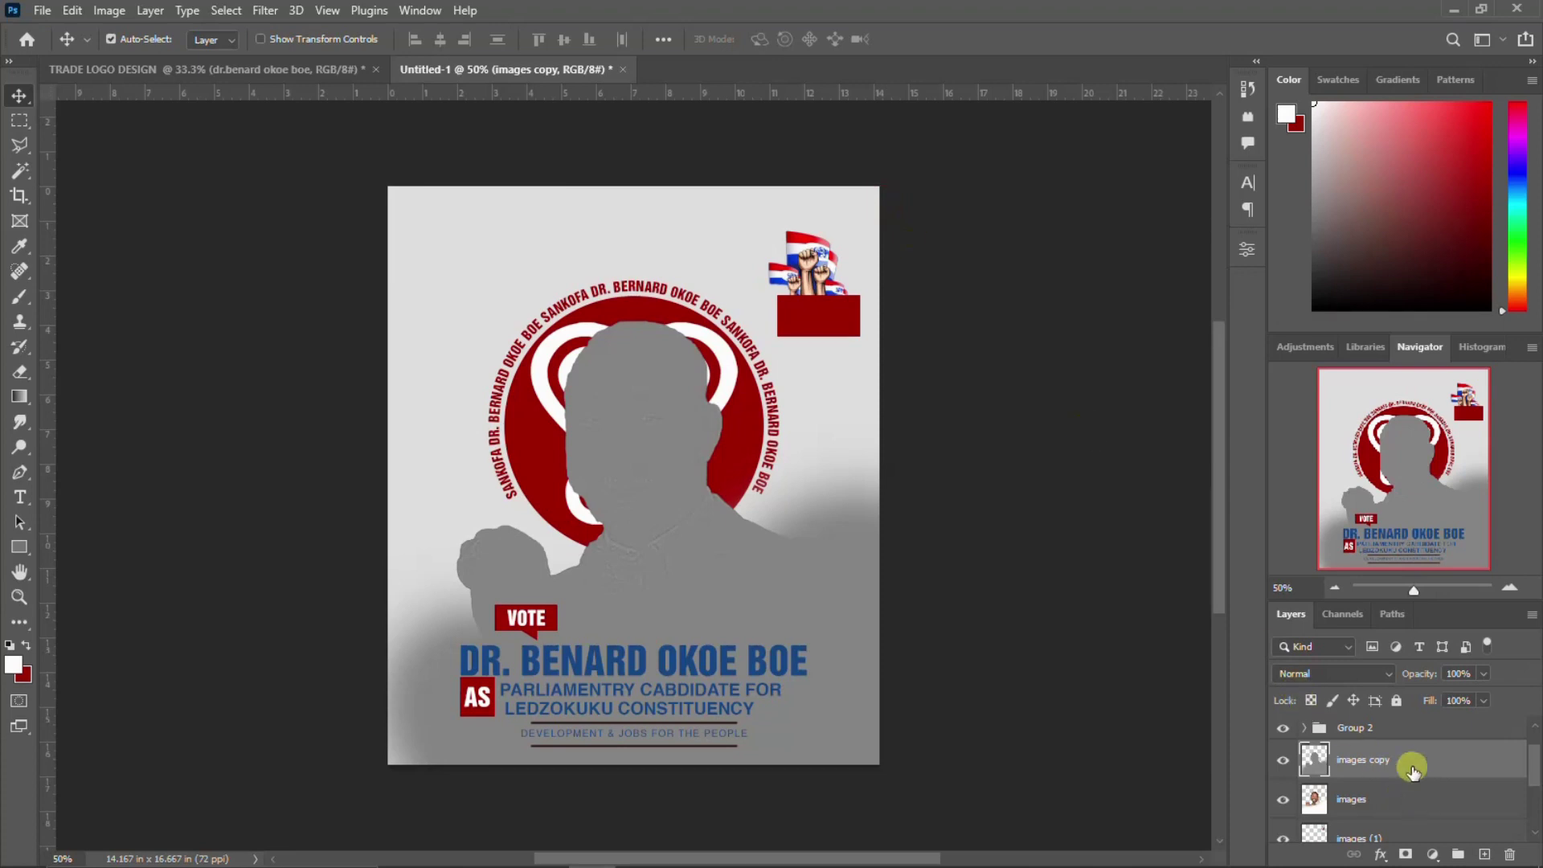
Set the copy's blend mode to Soft Light and bring up the funeral folder in File Explorer.
click(1373, 678)
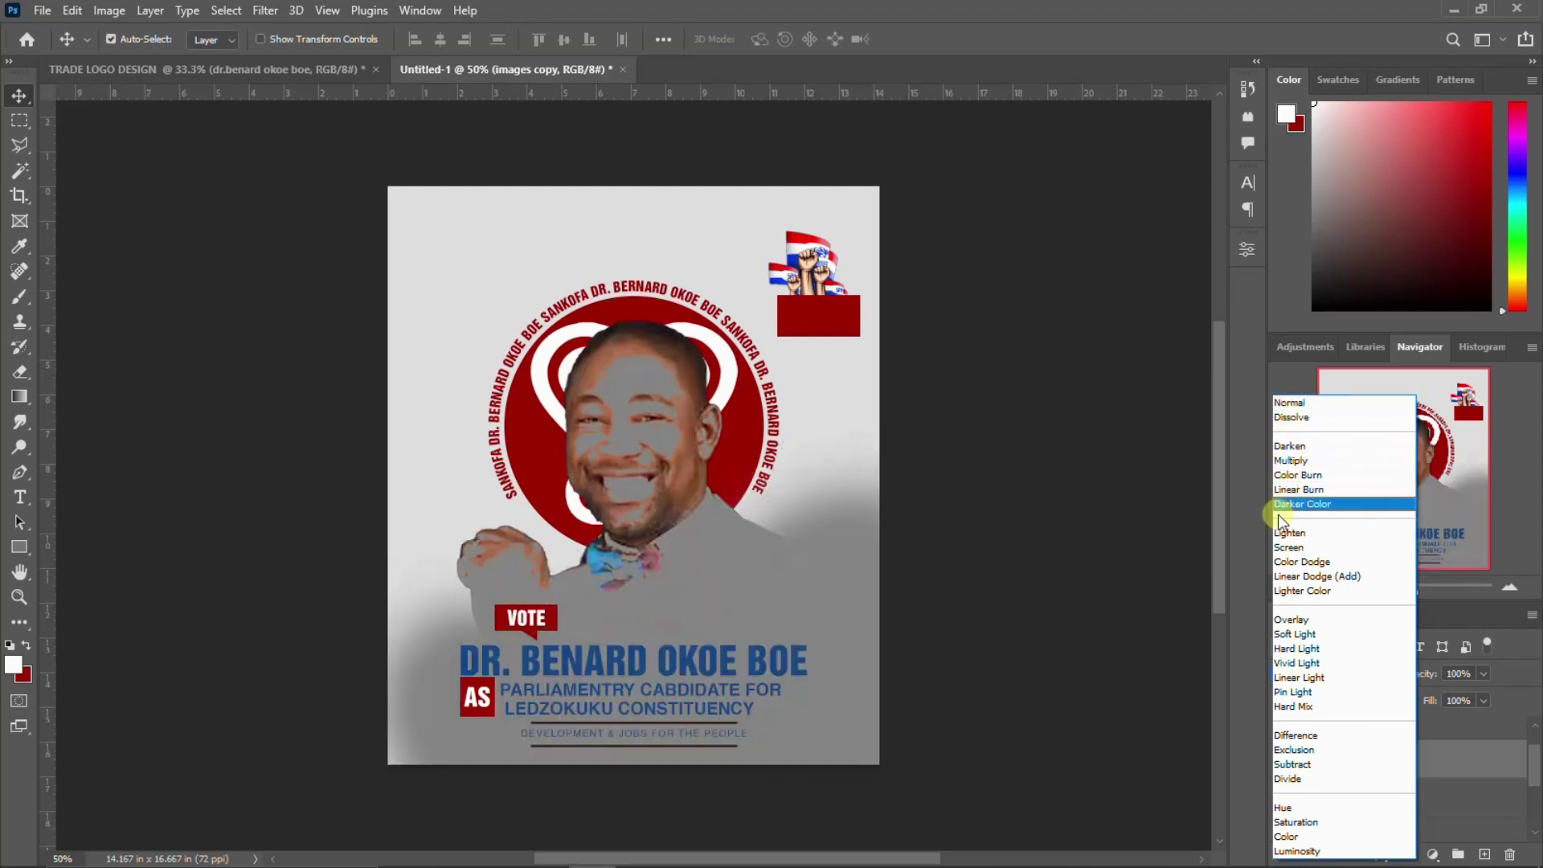
click(1302, 635)
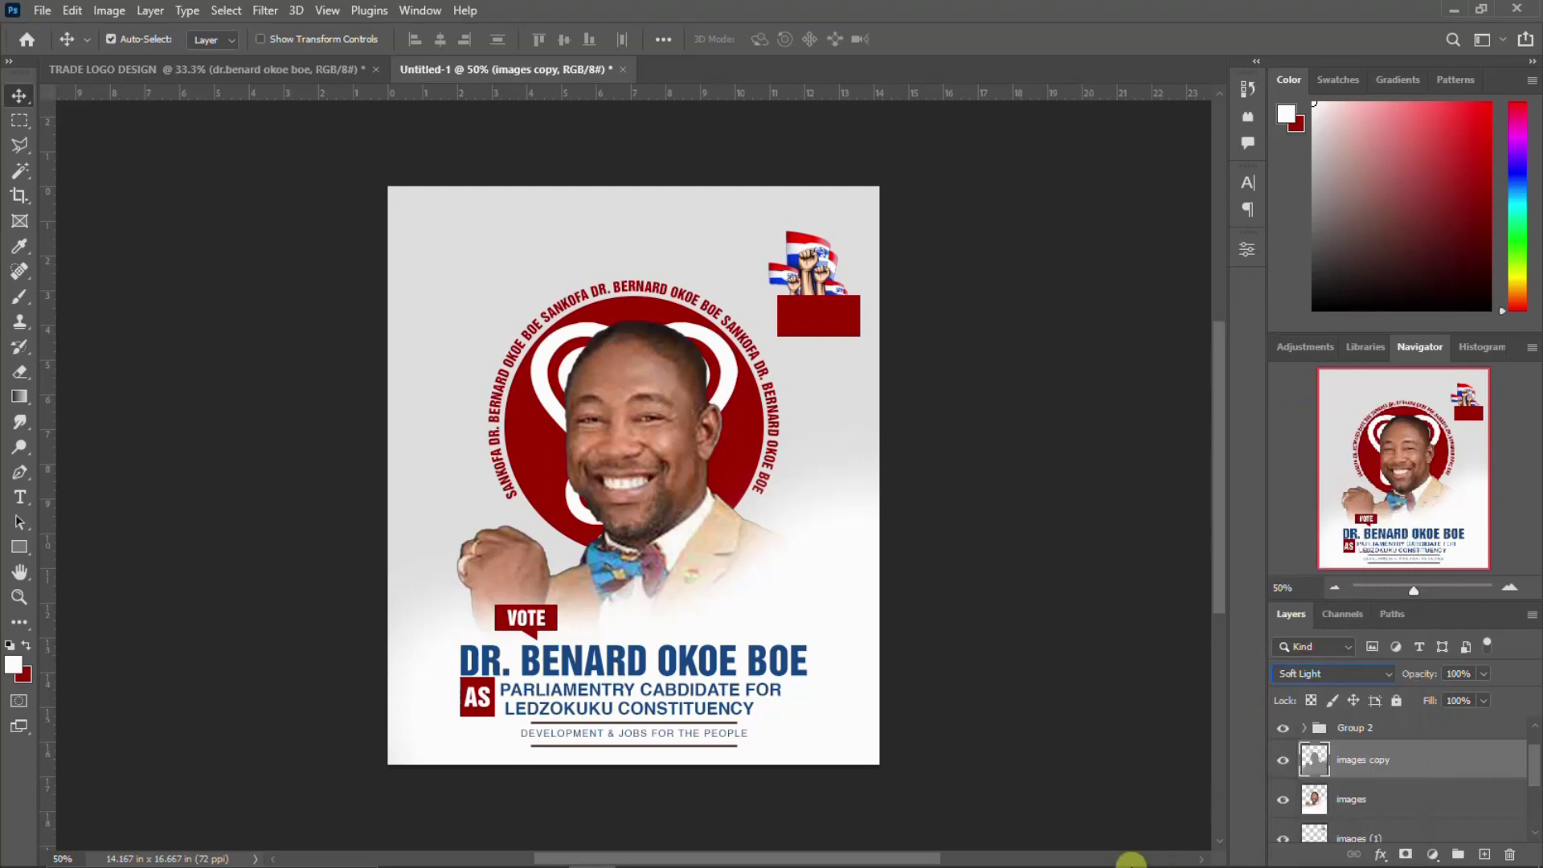
click(449, 849)
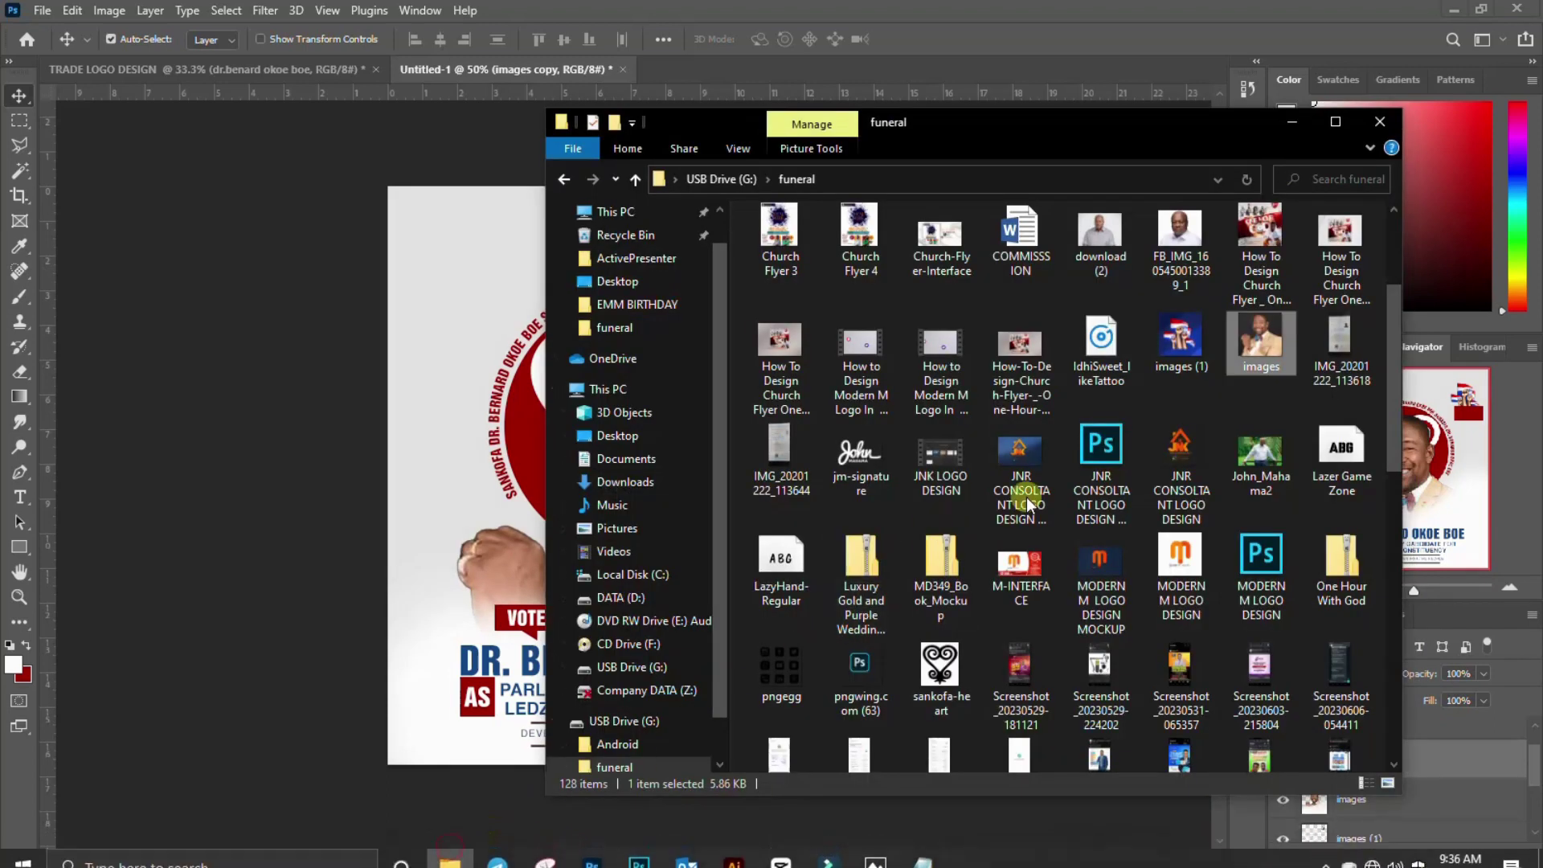
Browse into the ONE HOUR folder and drop the white-paper image onto the Photoshop poster.
scroll(1158, 464, up, 2)
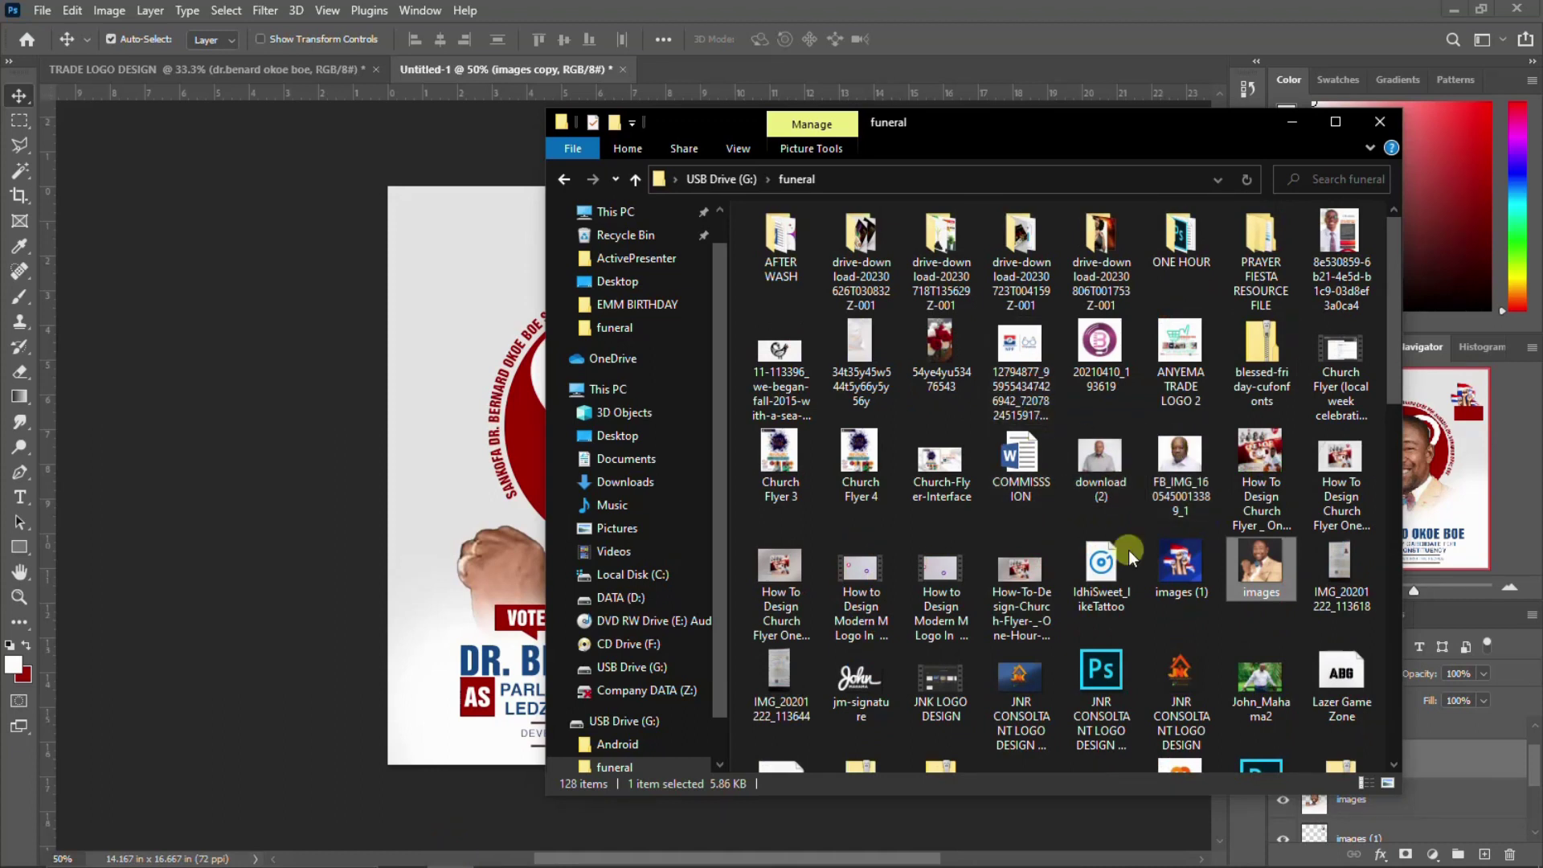
scroll(1179, 646, down, 3)
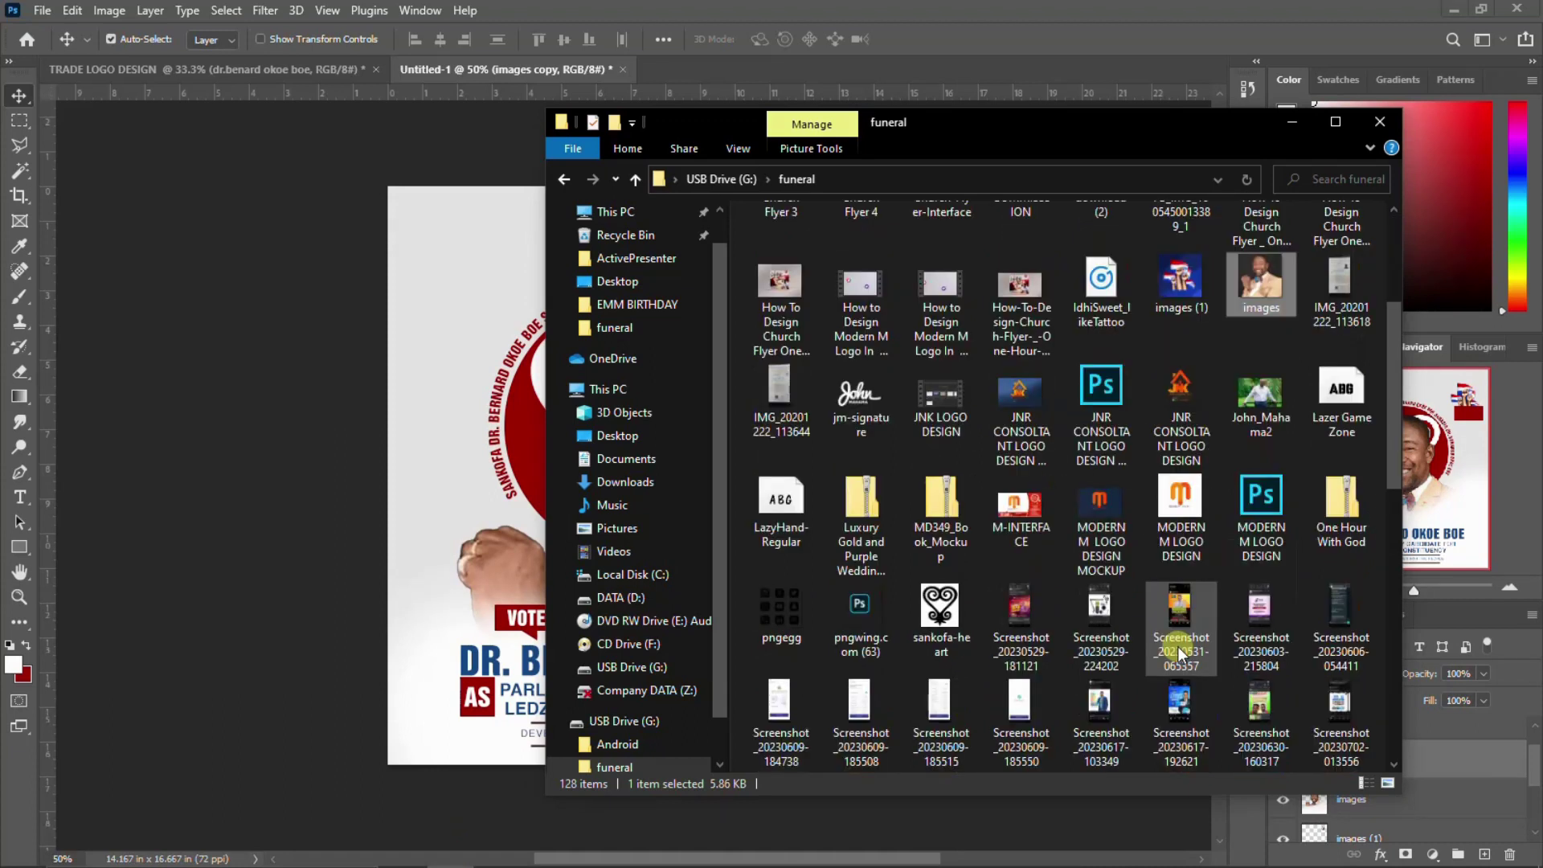
scroll(1179, 647, down, 3)
scroll(1178, 647, down, 3)
scroll(1178, 646, down, 3)
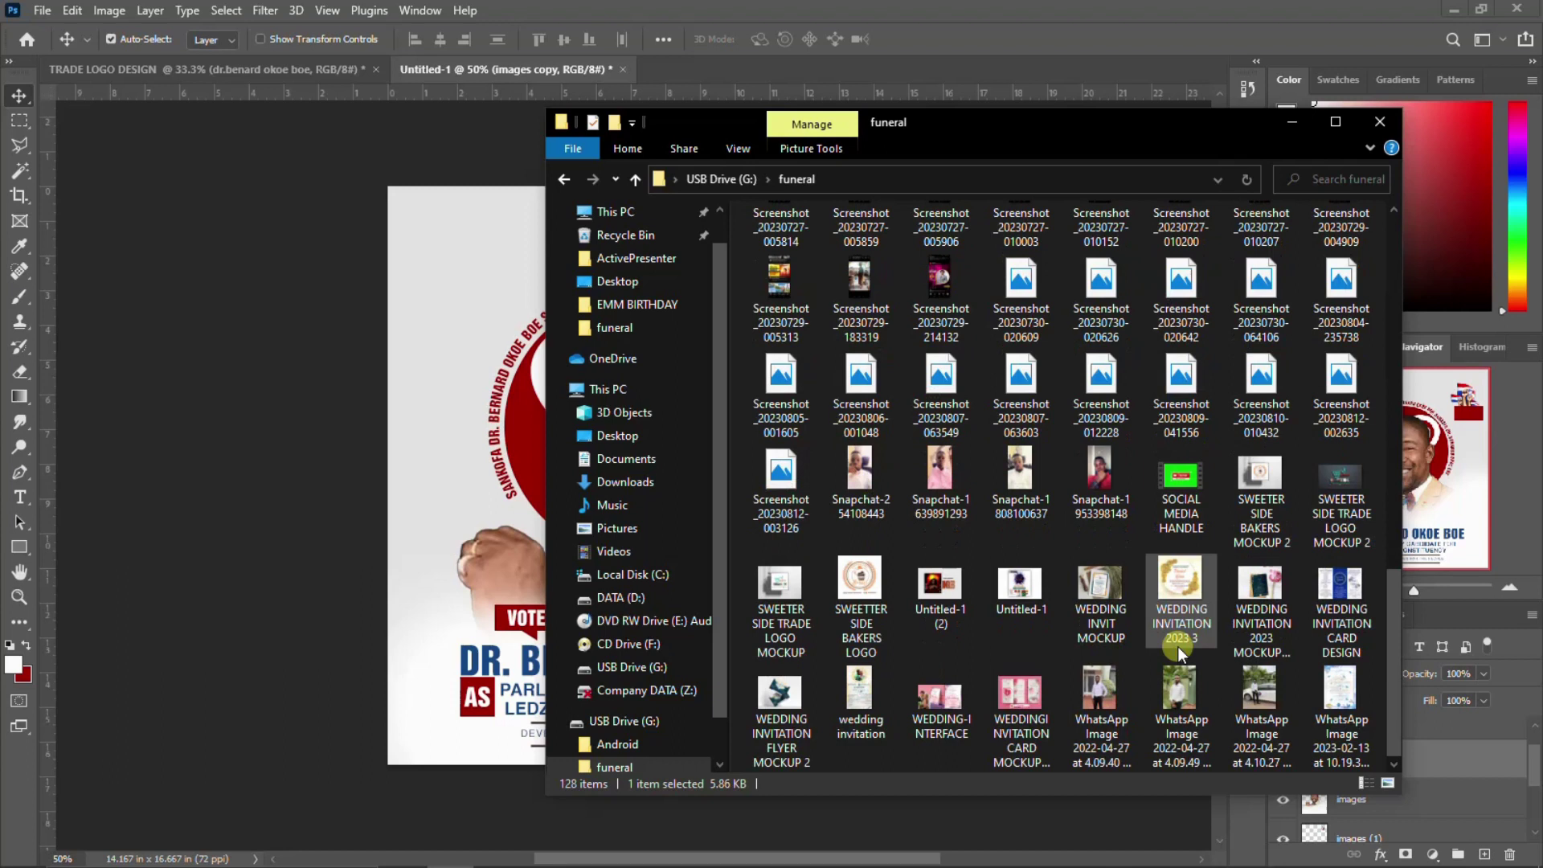
scroll(1178, 647, up, 15)
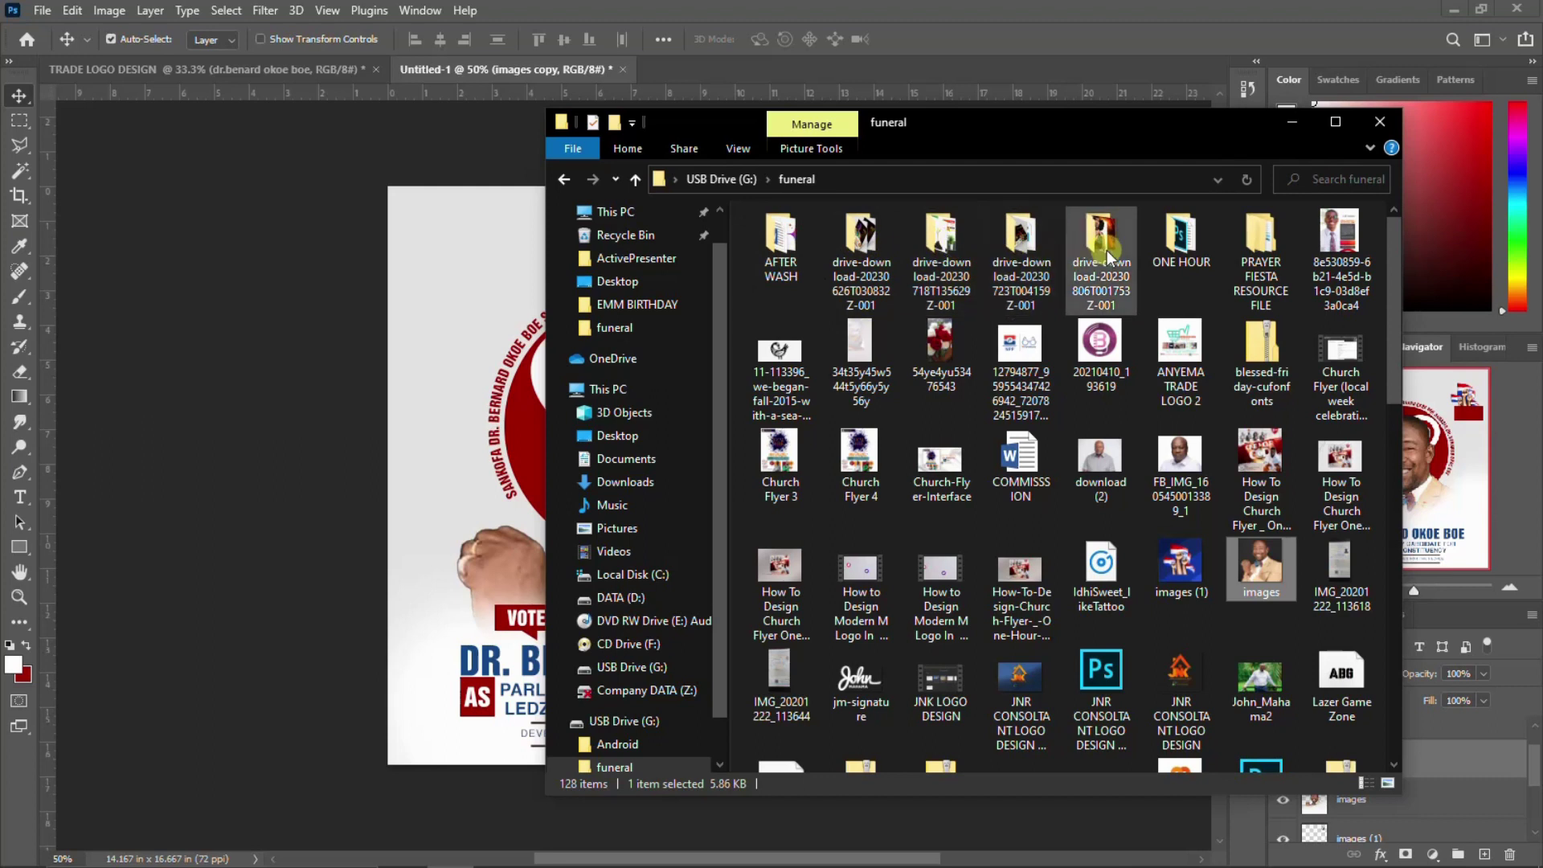
double_click(1198, 244)
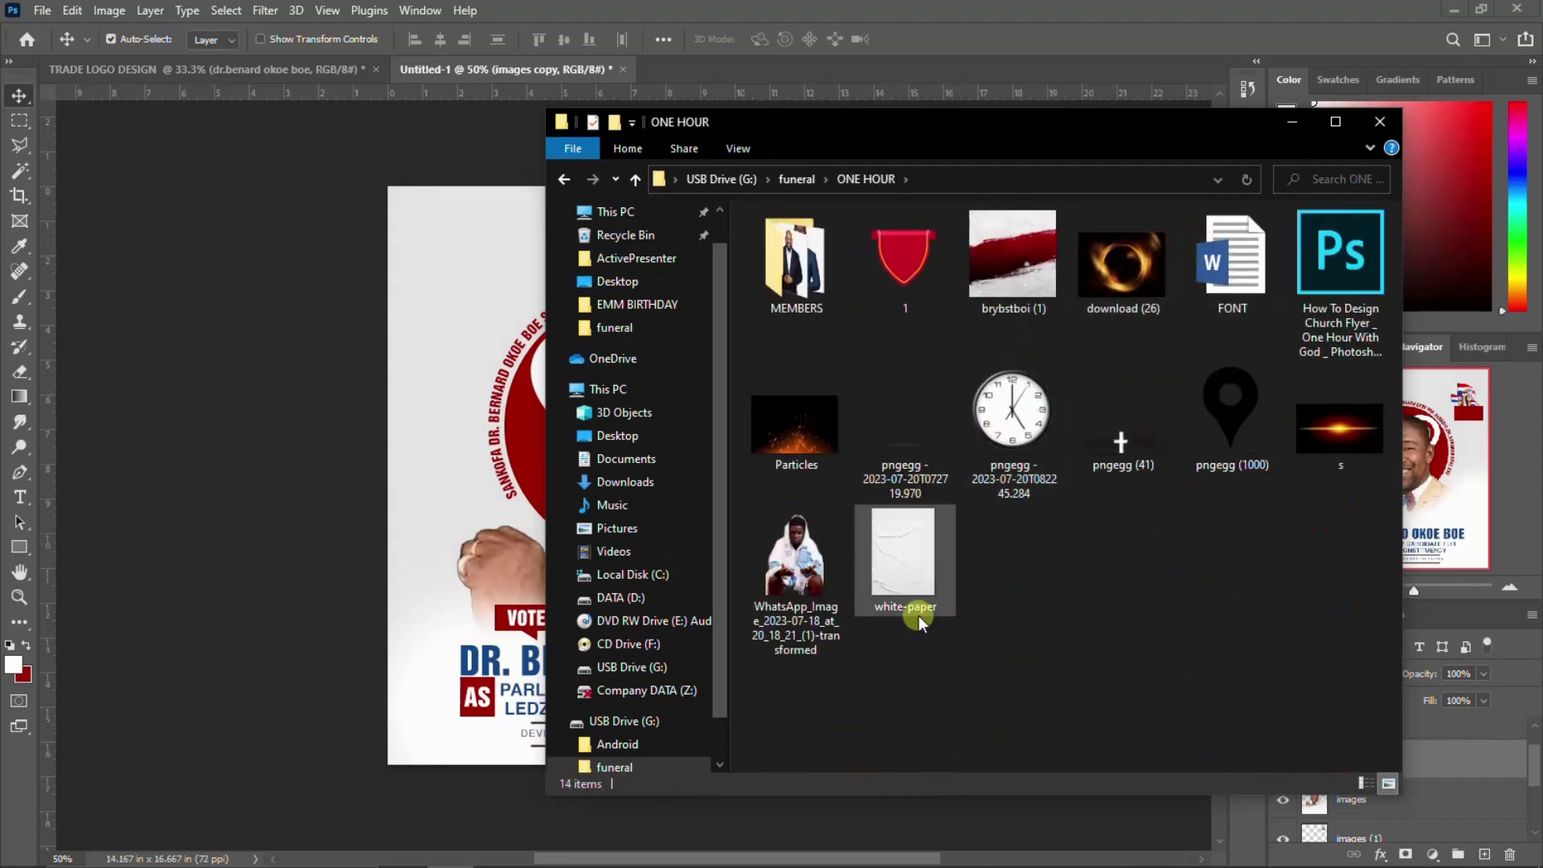
drag(909, 567, 457, 506)
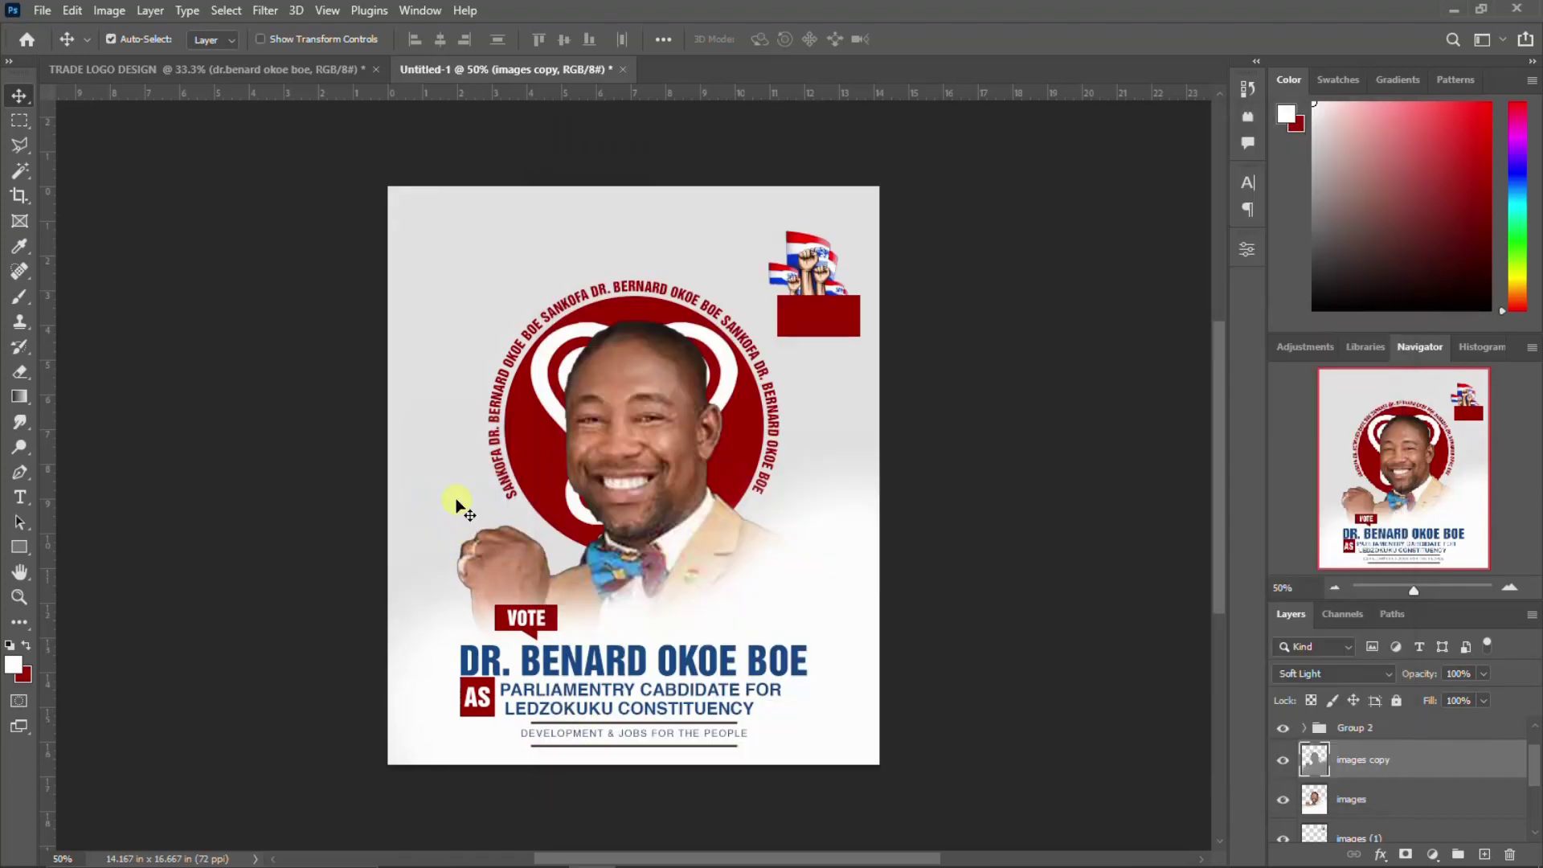
Make the white-paper texture the top layer, scaled to about 242% to cover the poster.
drag(568, 535, 590, 529)
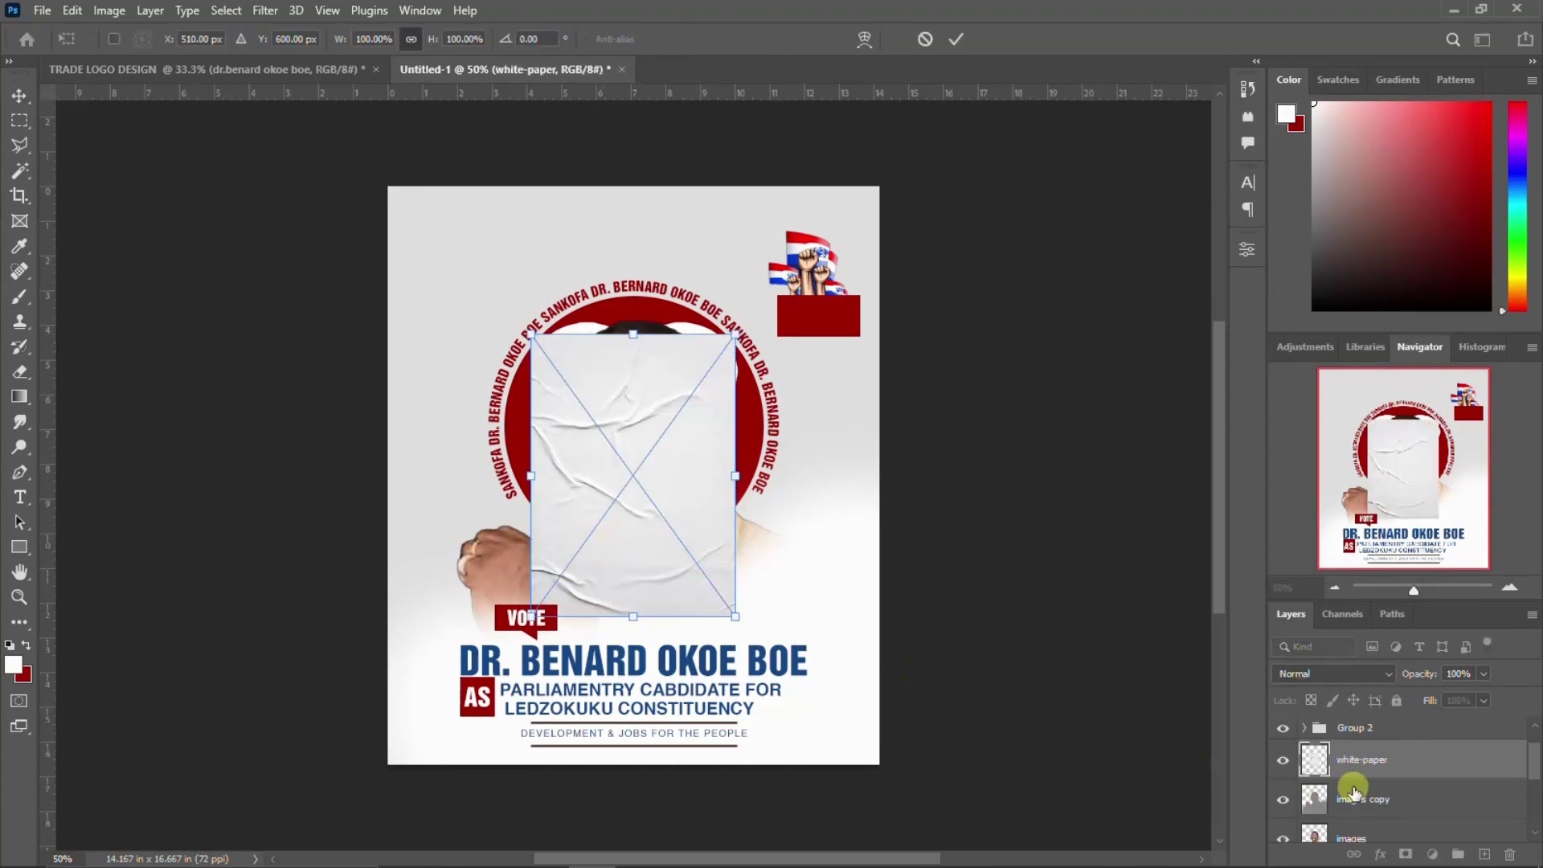
click(1414, 796)
drag(1375, 799, 1388, 727)
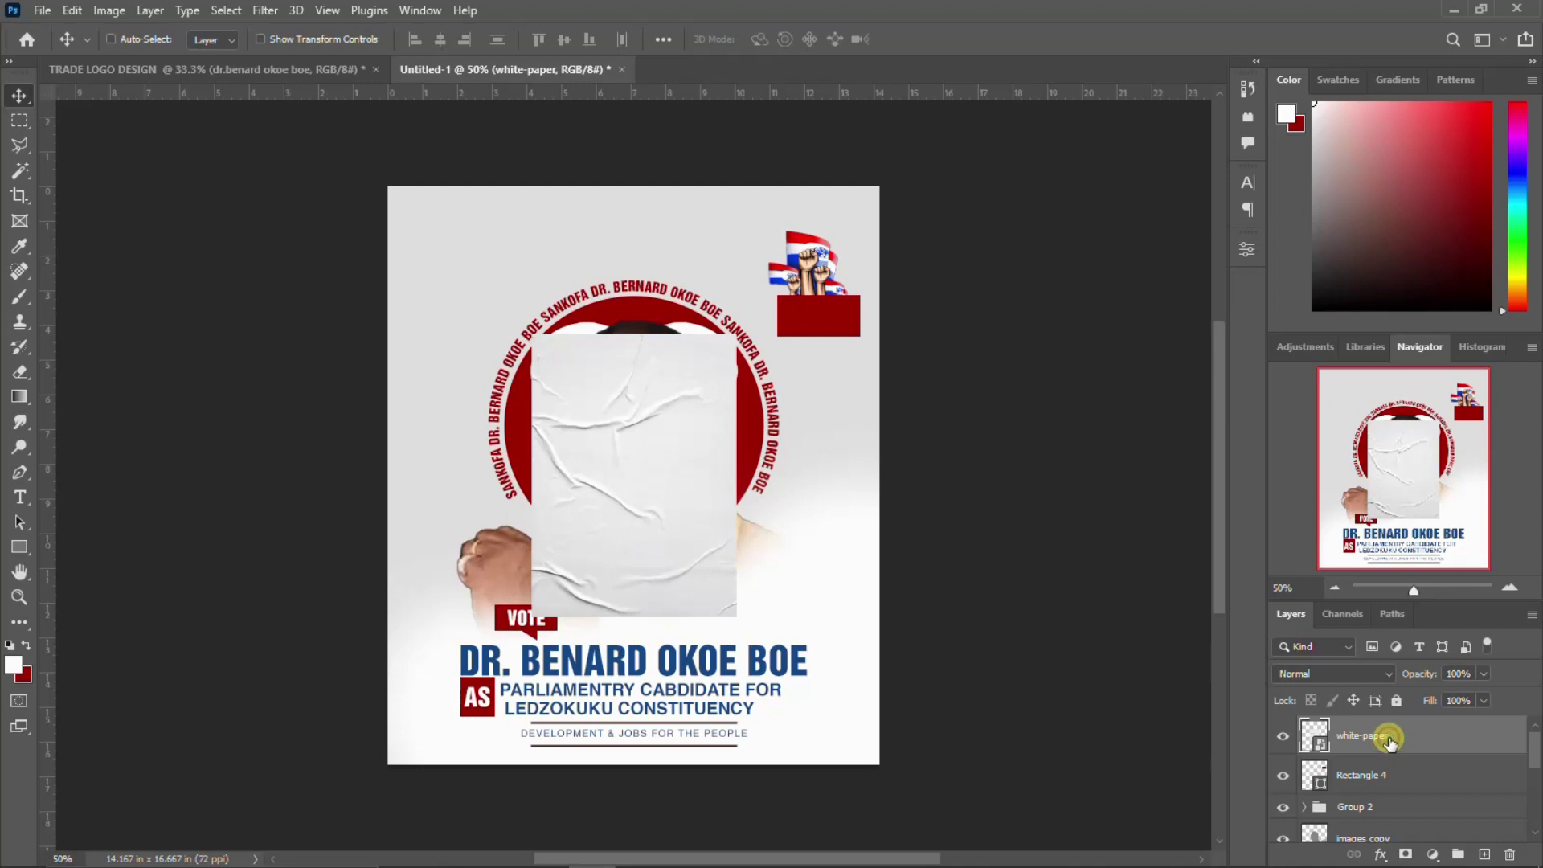
key(ctrl+t)
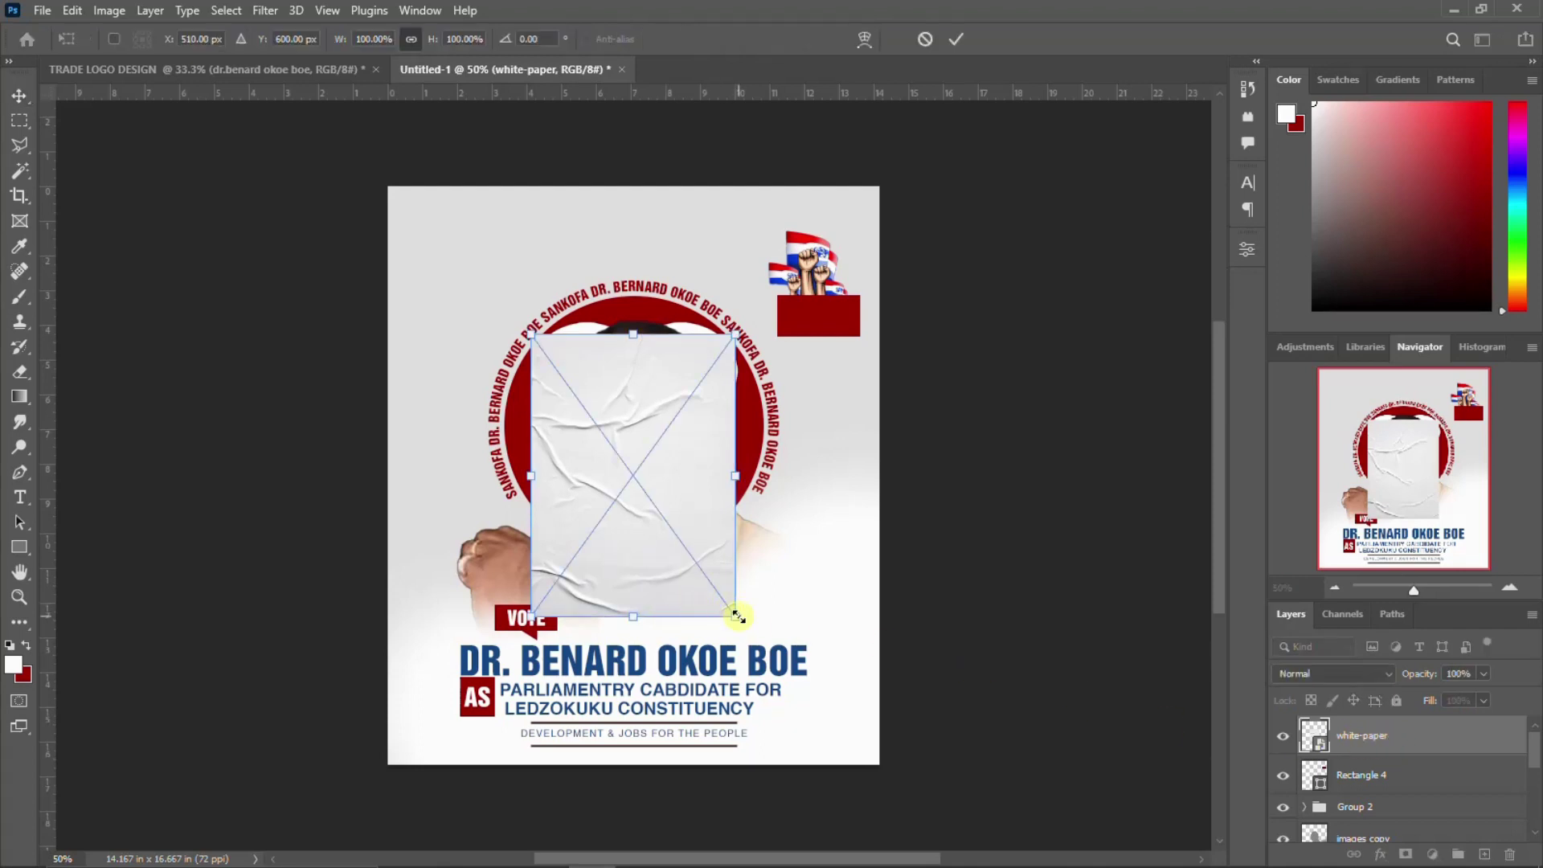
drag(737, 616, 924, 792)
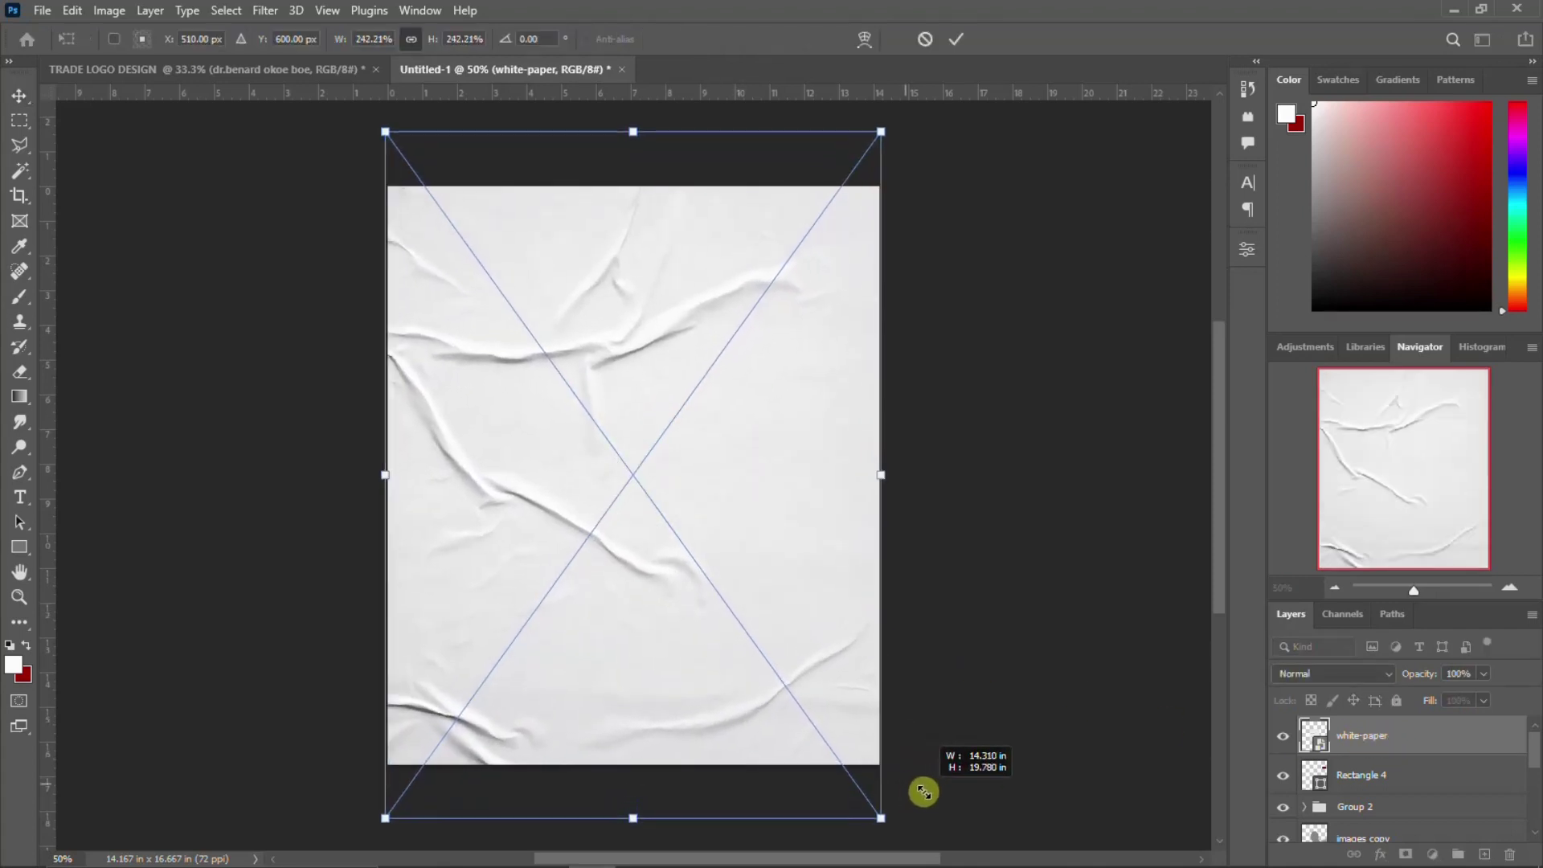
key(Return)
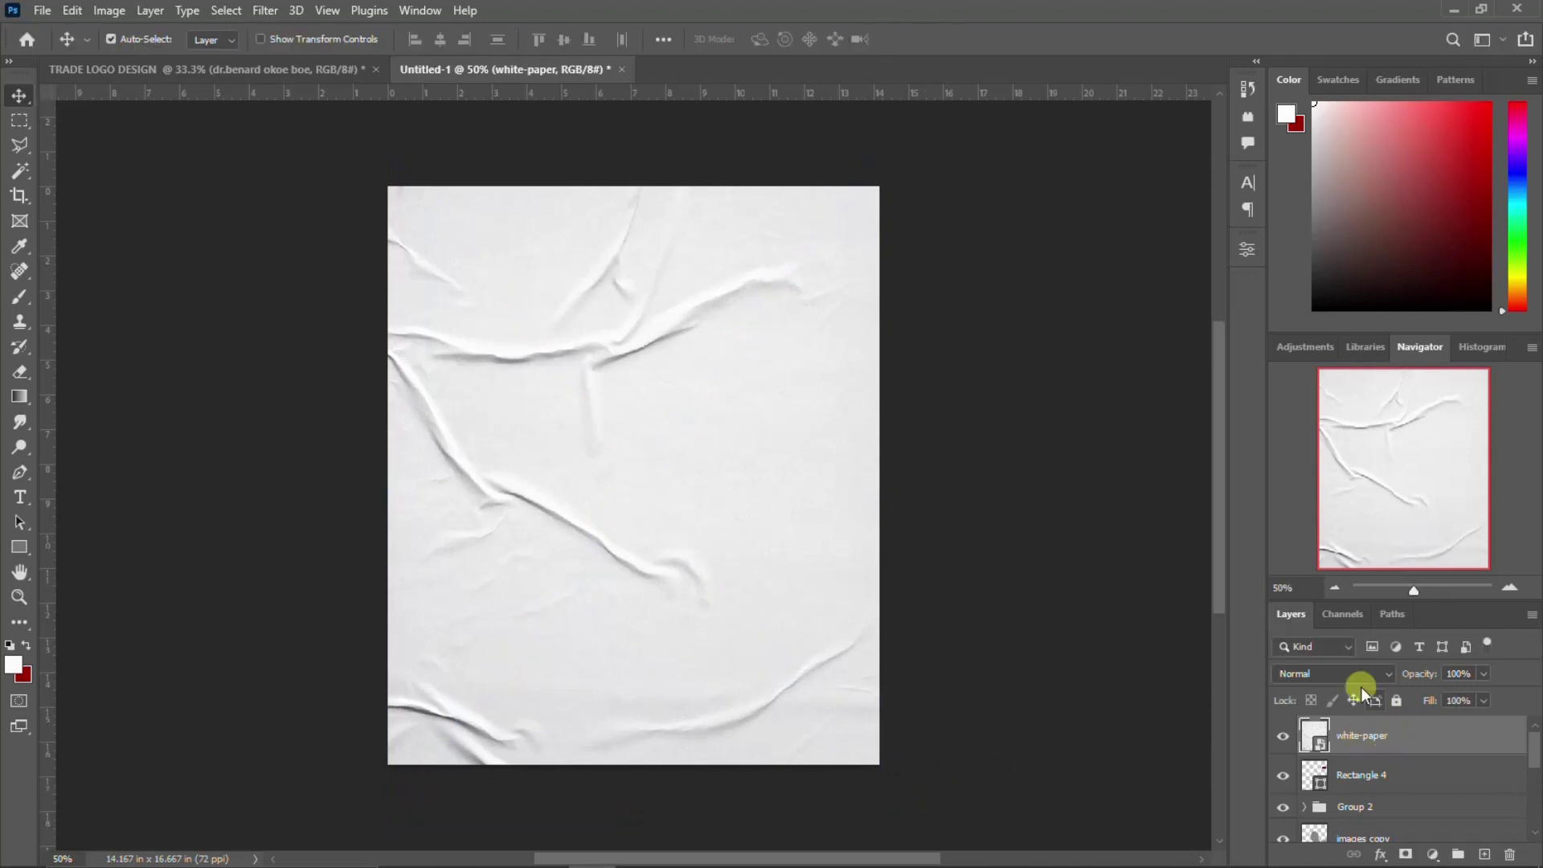
click(1358, 675)
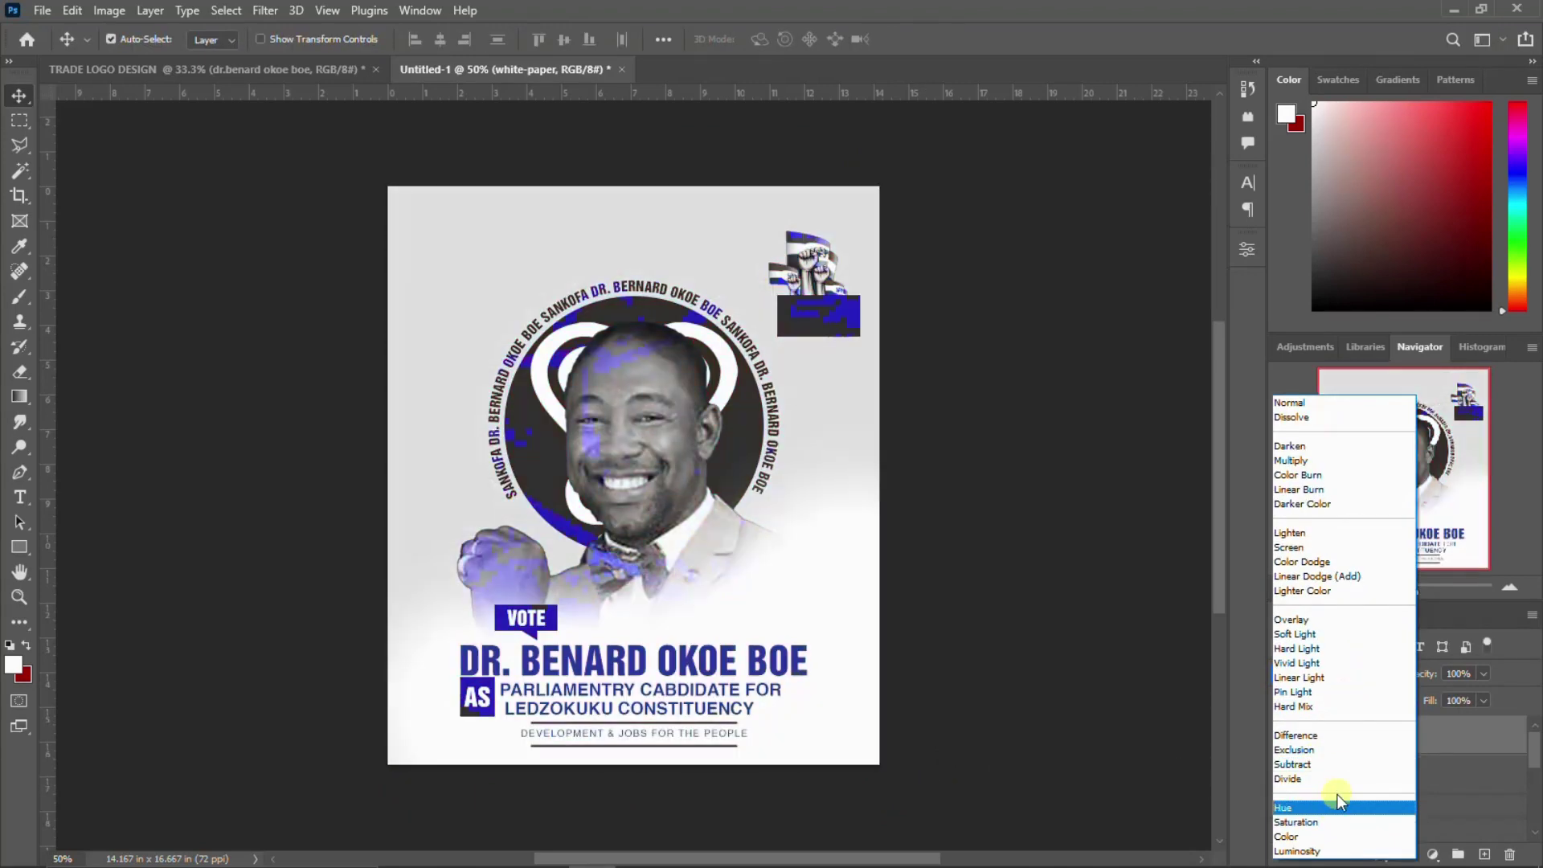
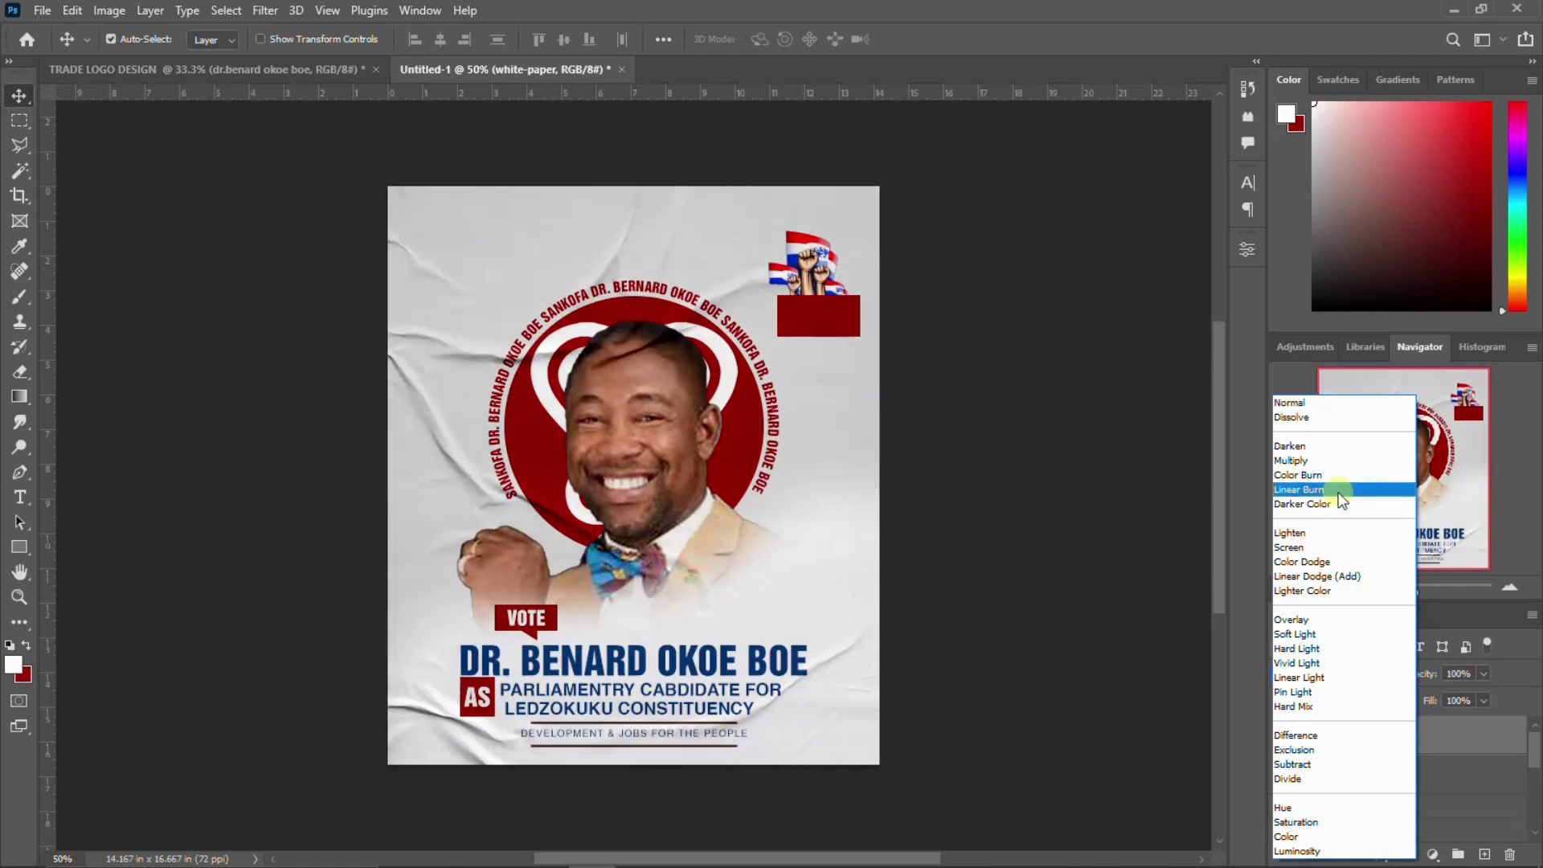
Blend the white-paper texture in Linear Burn and bring up the TRADE LOGO DESIGN reference poster.
click(1340, 490)
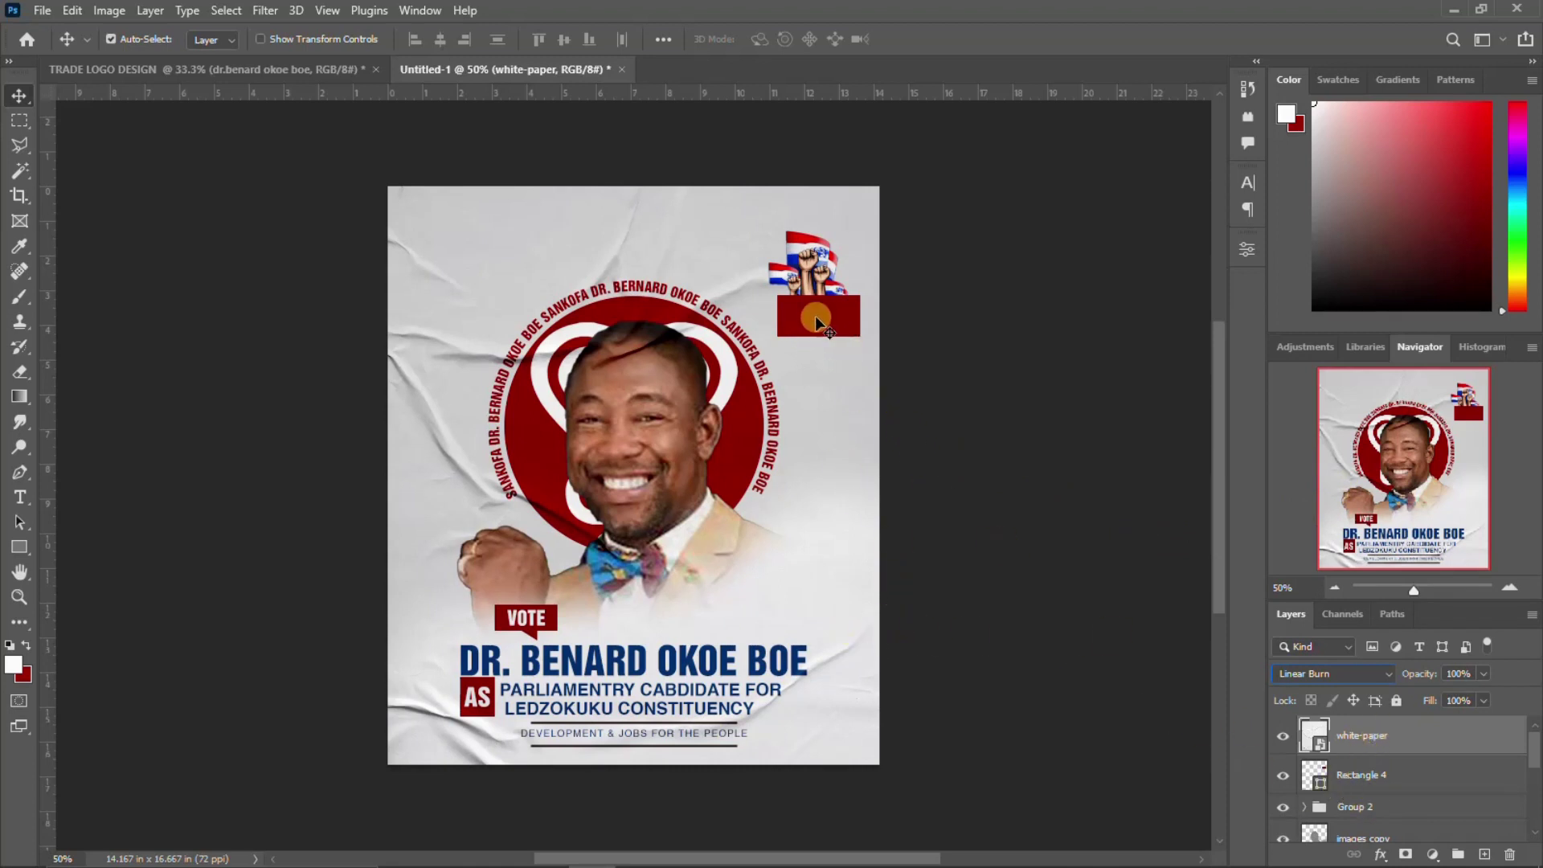
click(299, 70)
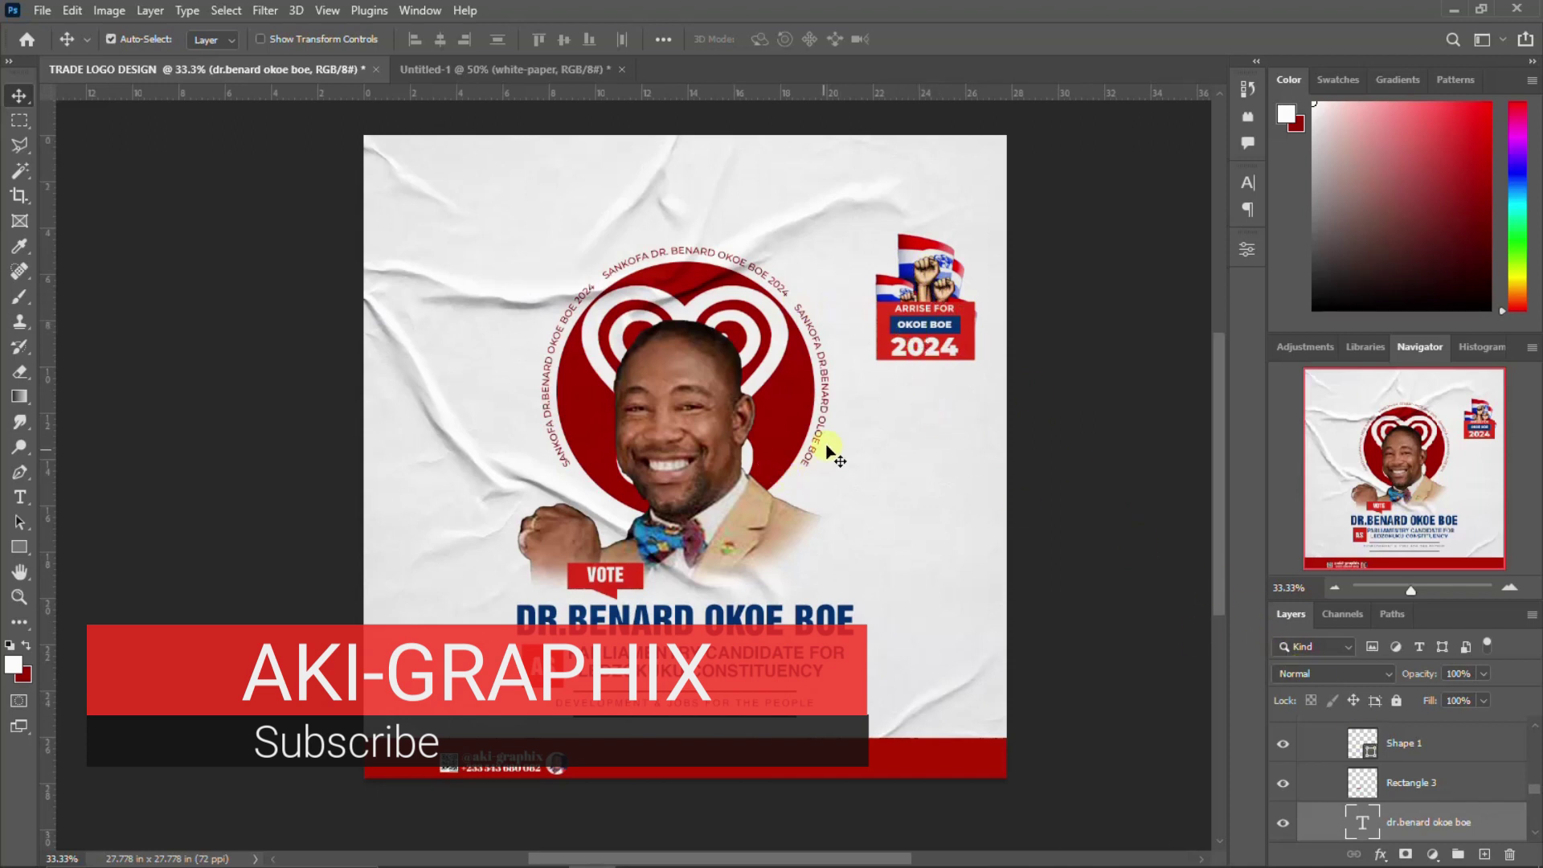
Expand the reference poster's ARRISE FOR 2024 group to reveal its layers.
click(932, 314)
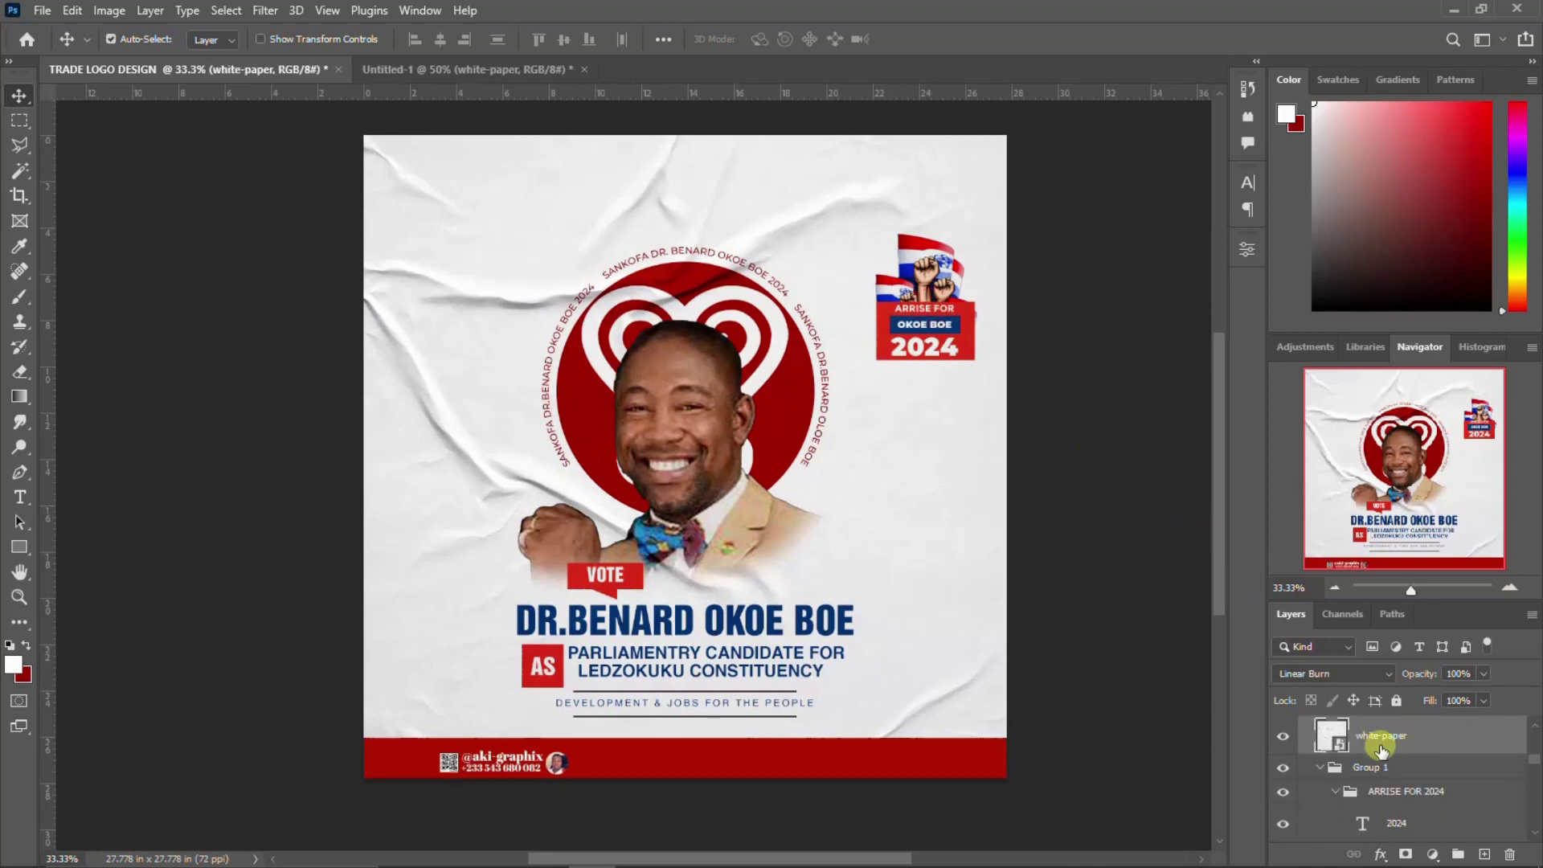
click(1335, 793)
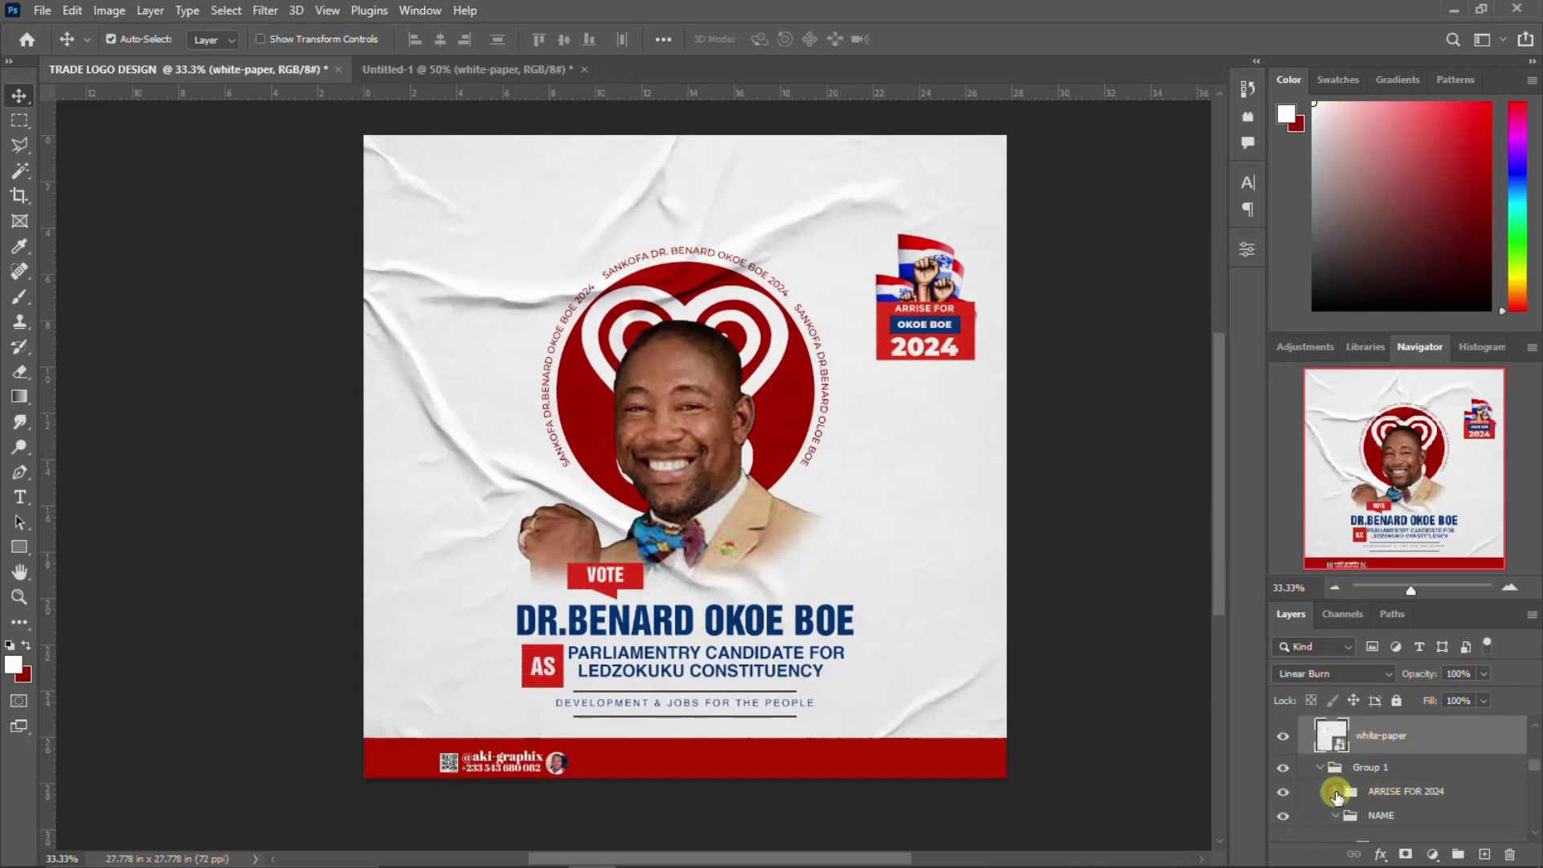
click(1316, 790)
click(1283, 791)
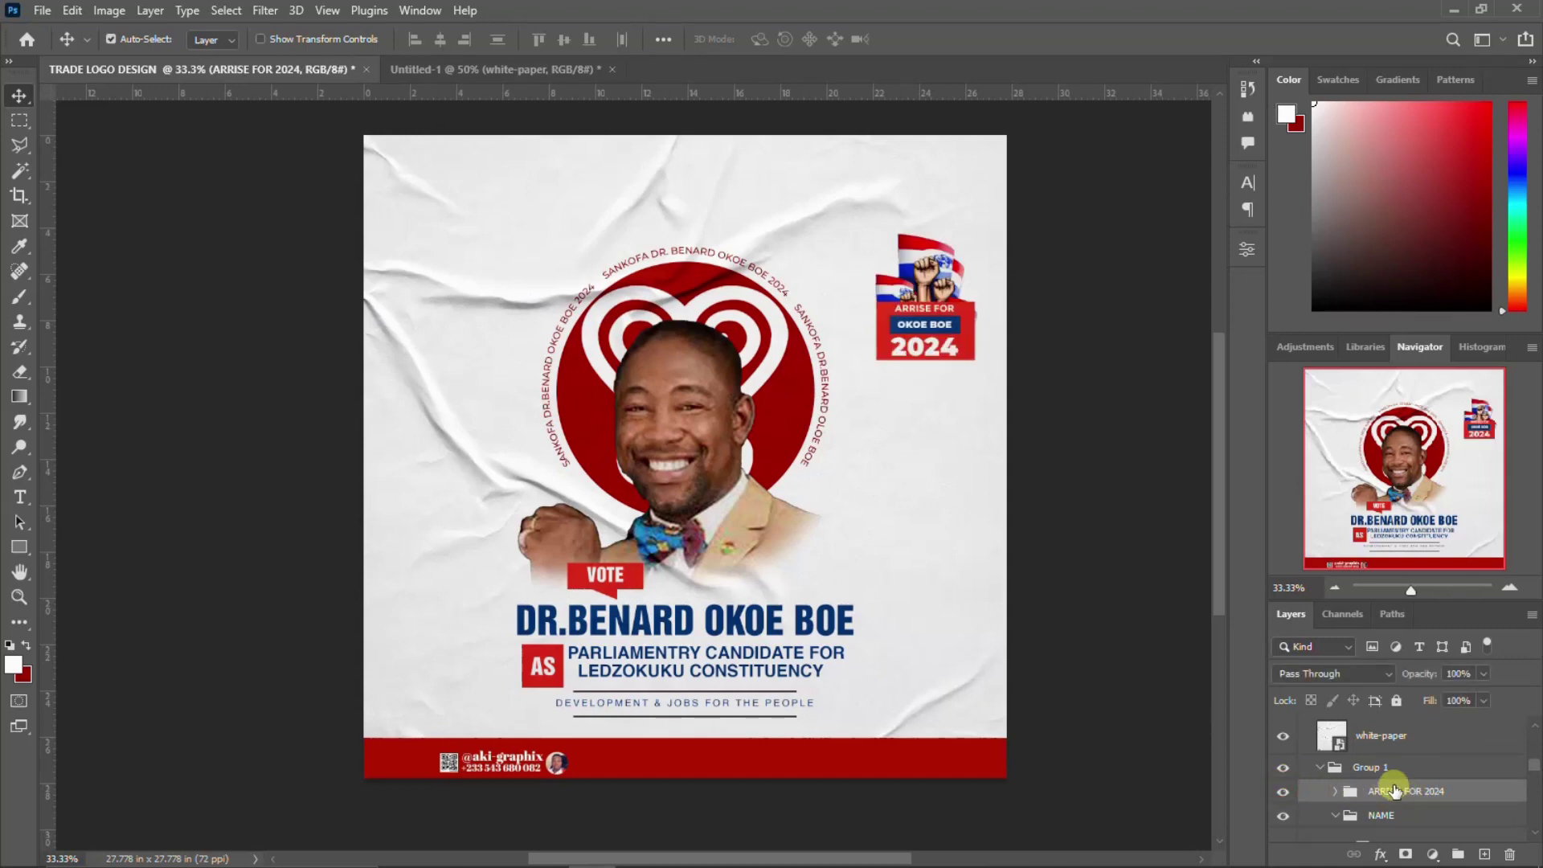
click(1336, 792)
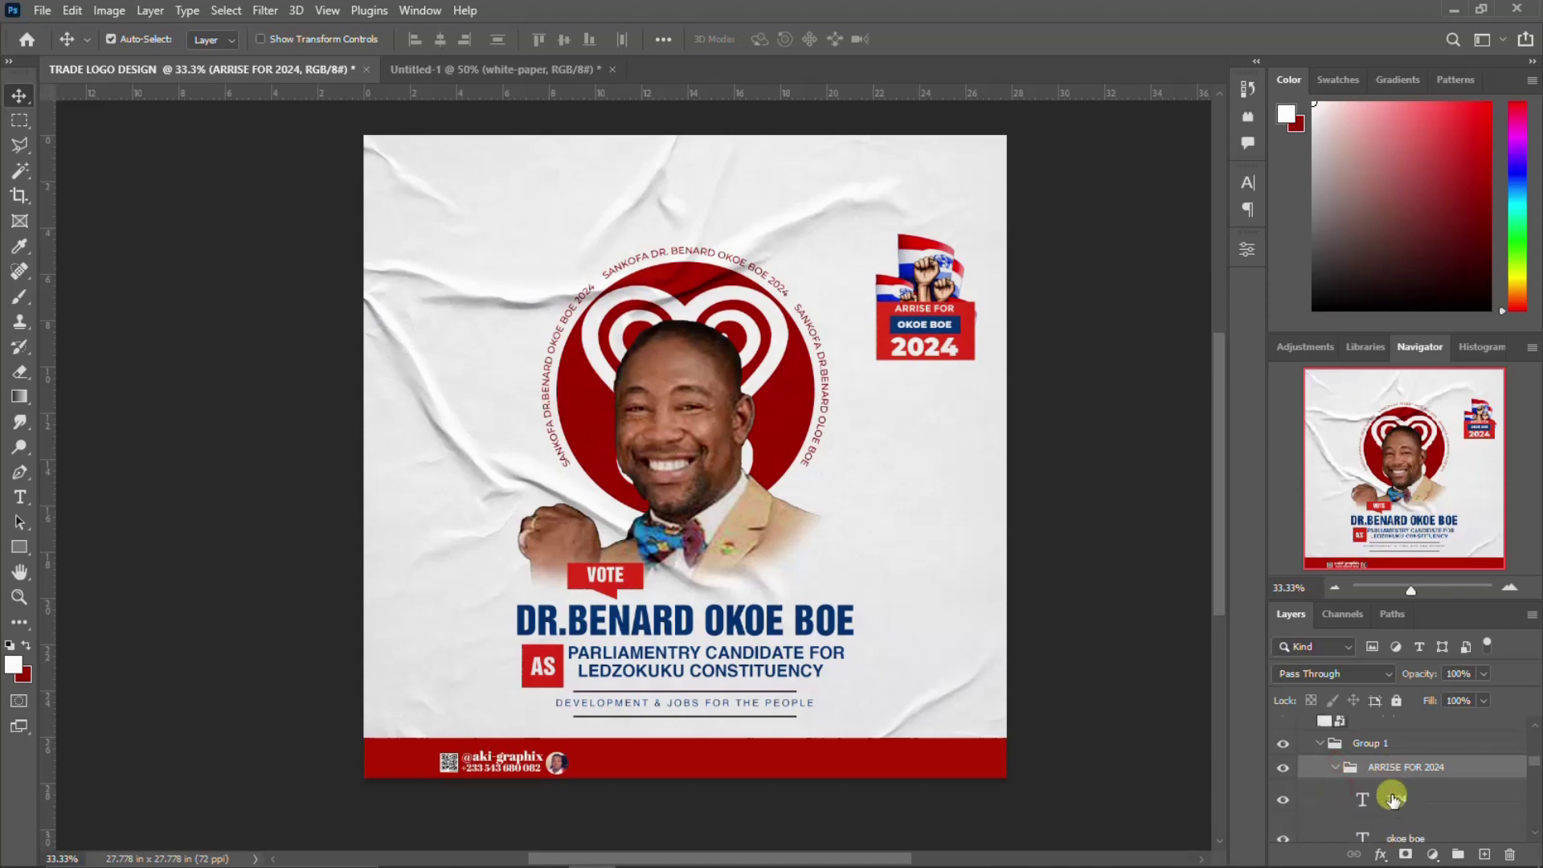
scroll(1396, 801, down, 1)
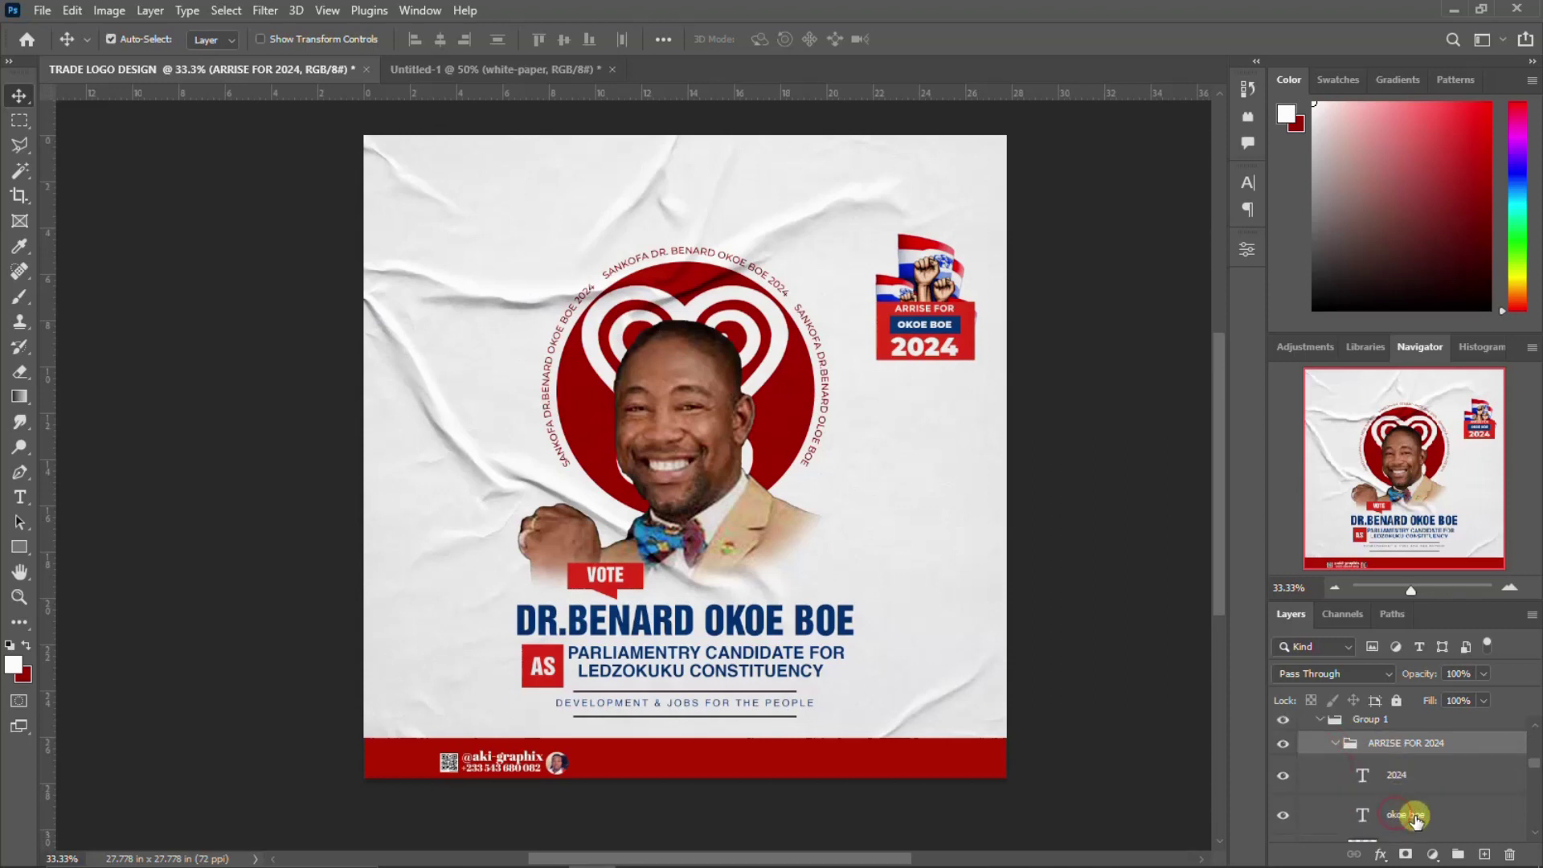
Inspect the arrise for text layer, confirming it uses Montserrat Bold.
click(1397, 816)
scroll(1403, 812, down, 1)
scroll(1406, 808, down, 1)
scroll(1407, 806, down, 1)
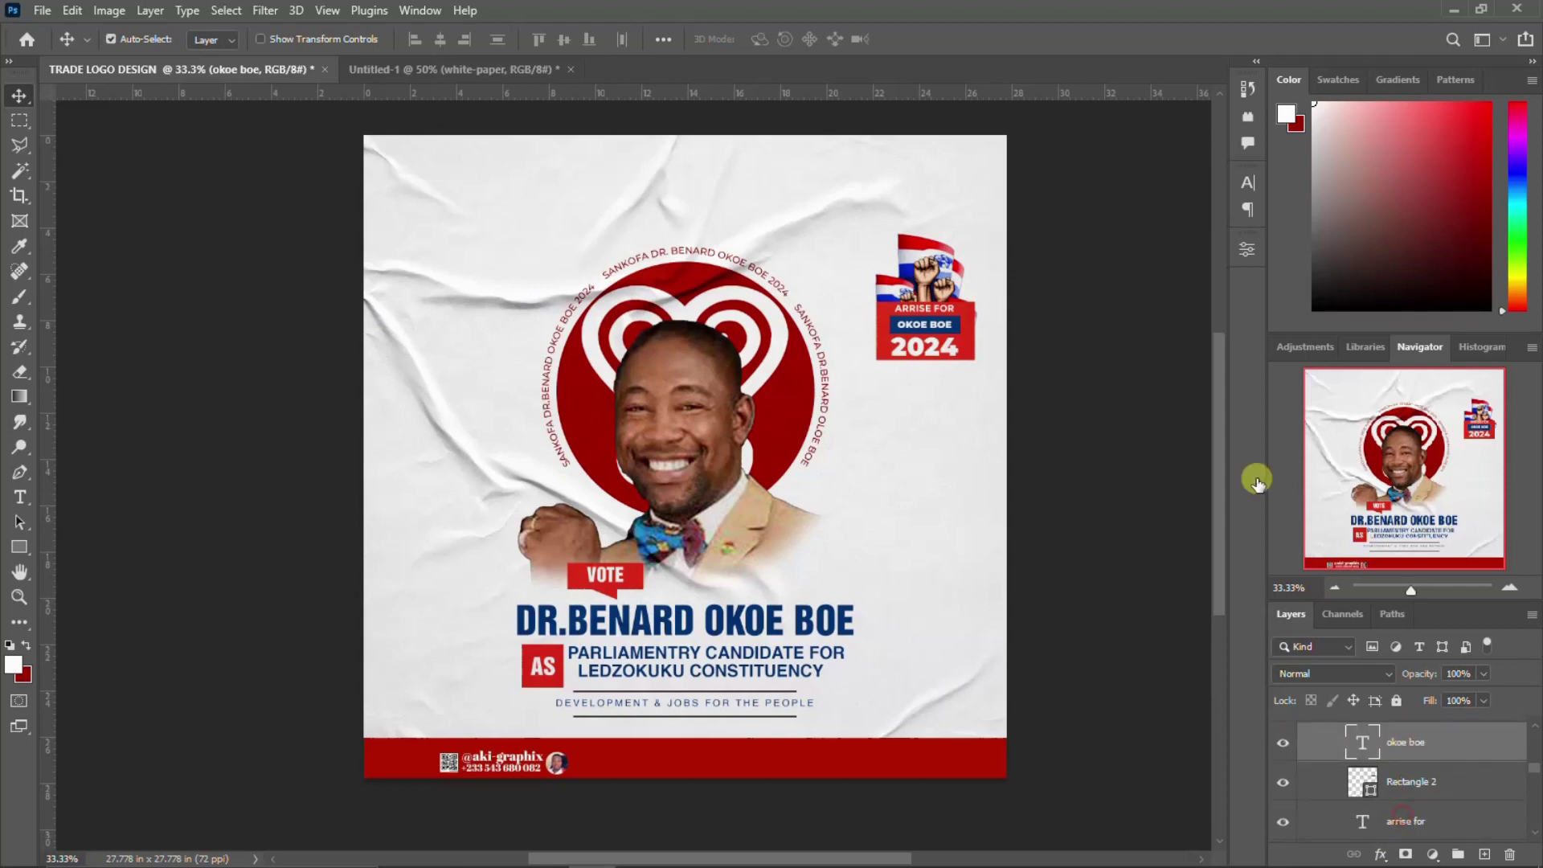
click(1403, 821)
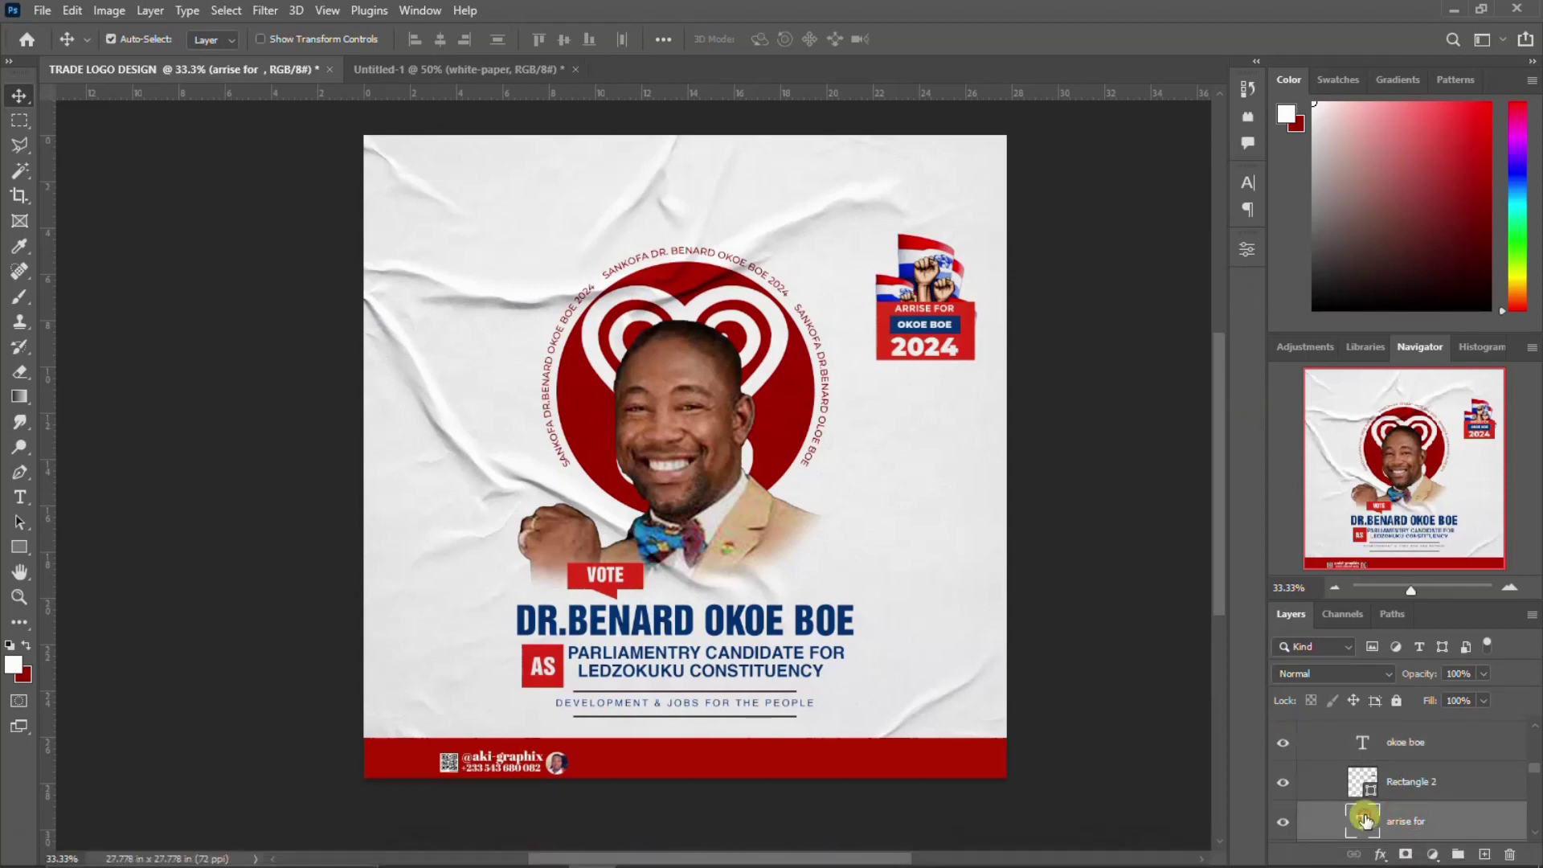
double_click(1358, 812)
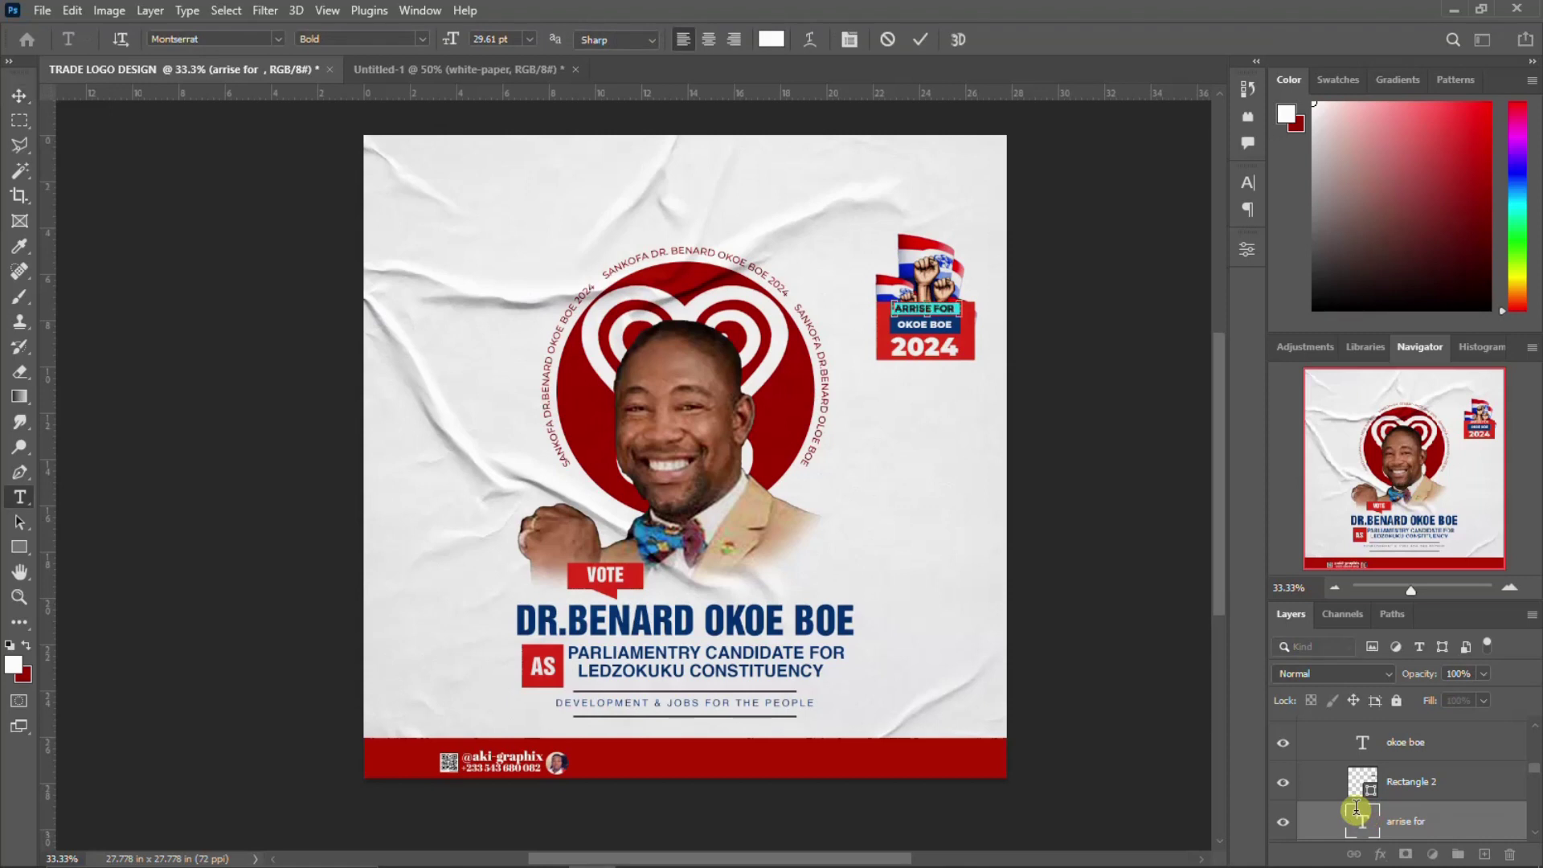
key(ctrl+Return)
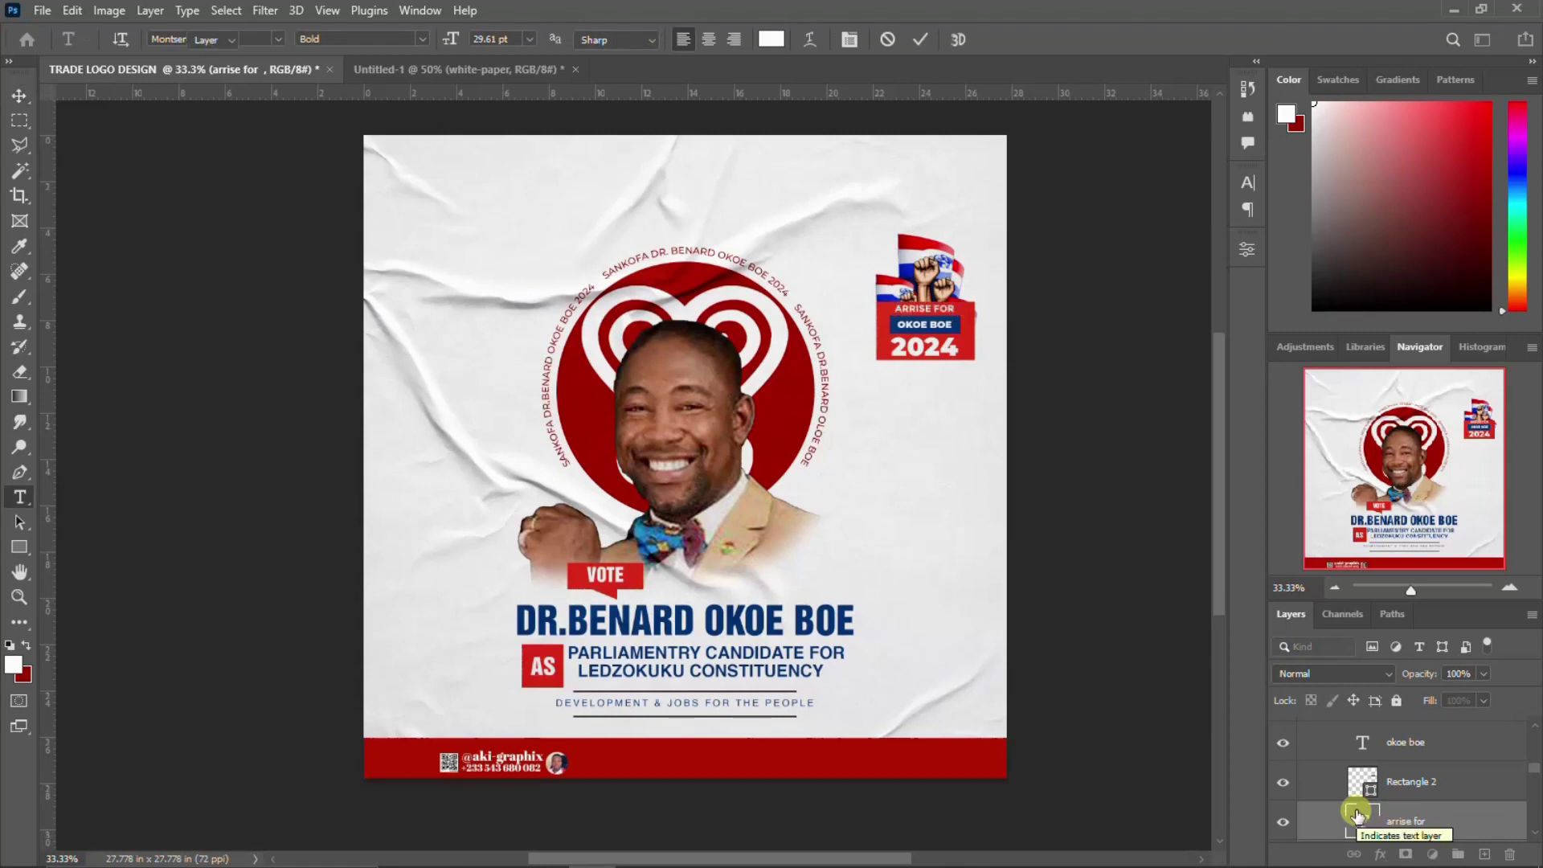
Return to the Untitled-1 flyer and check the red box layer Rectangle 4.
key(v)
click(506, 69)
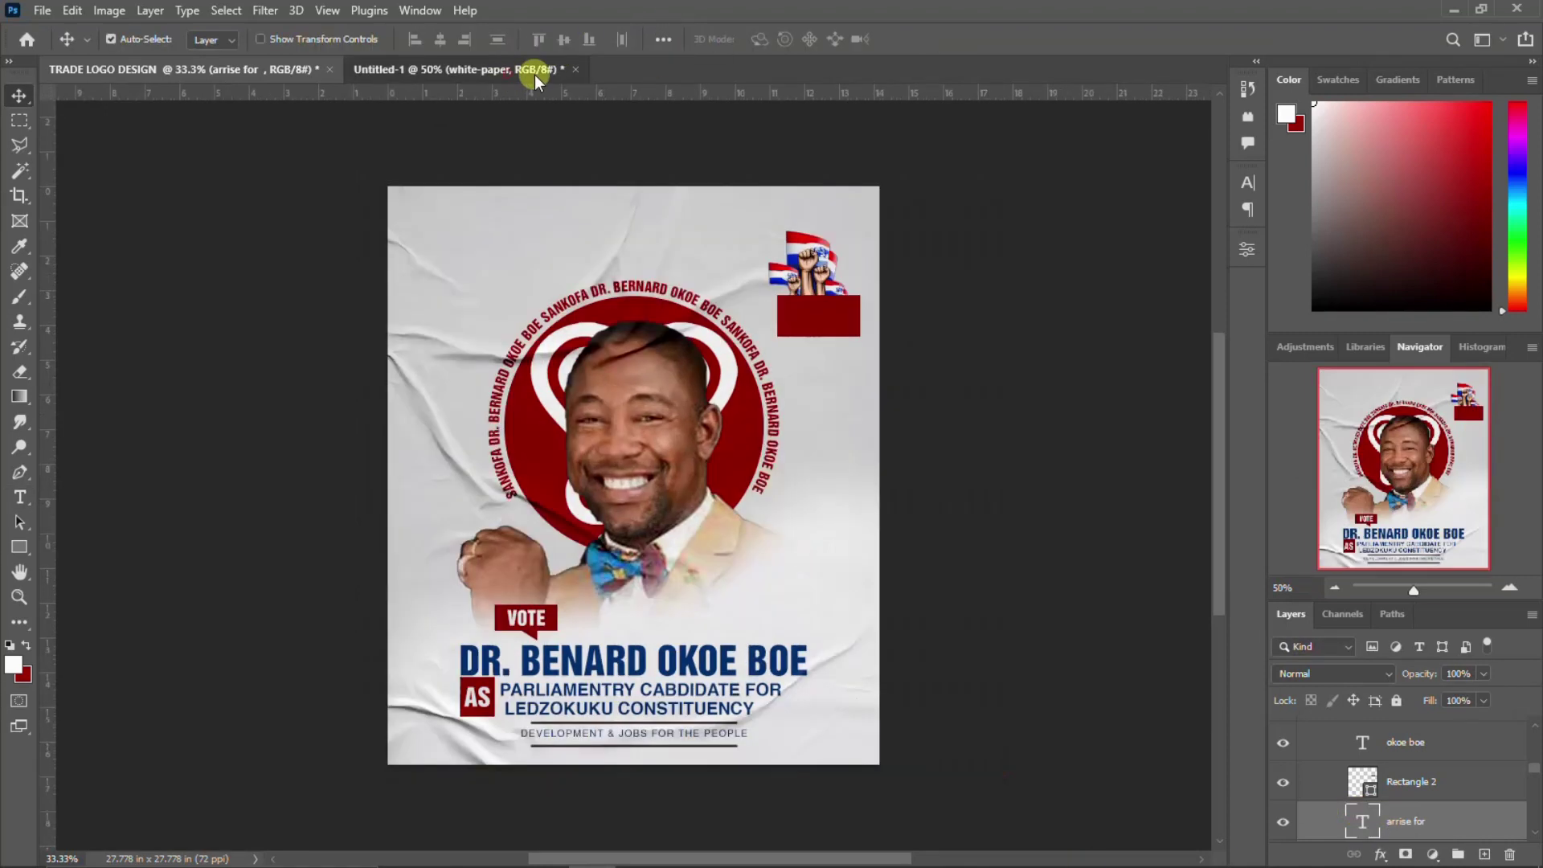
key(t)
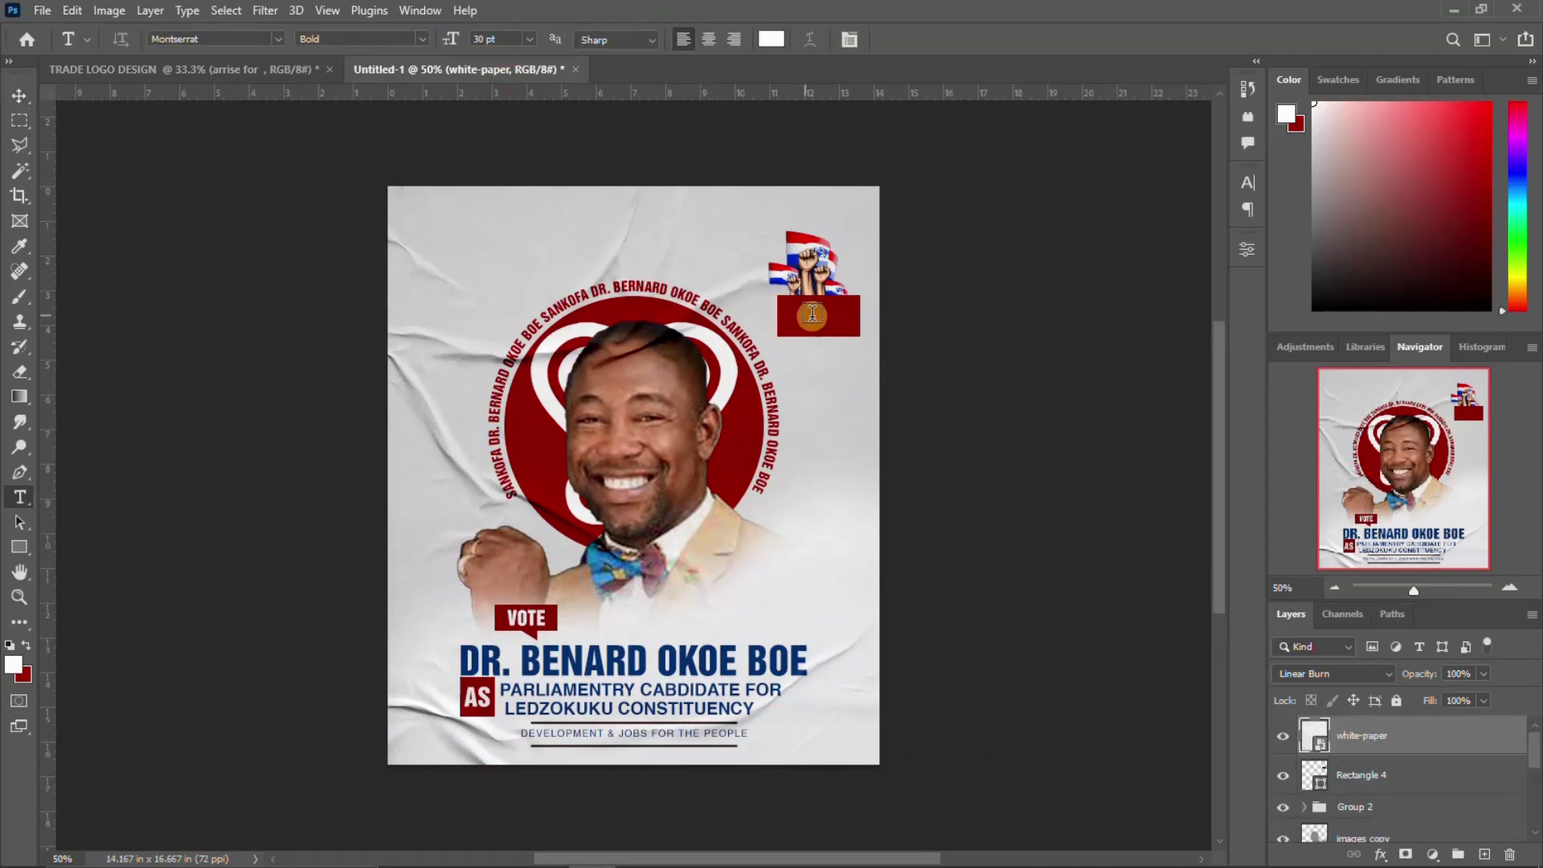
click(1357, 778)
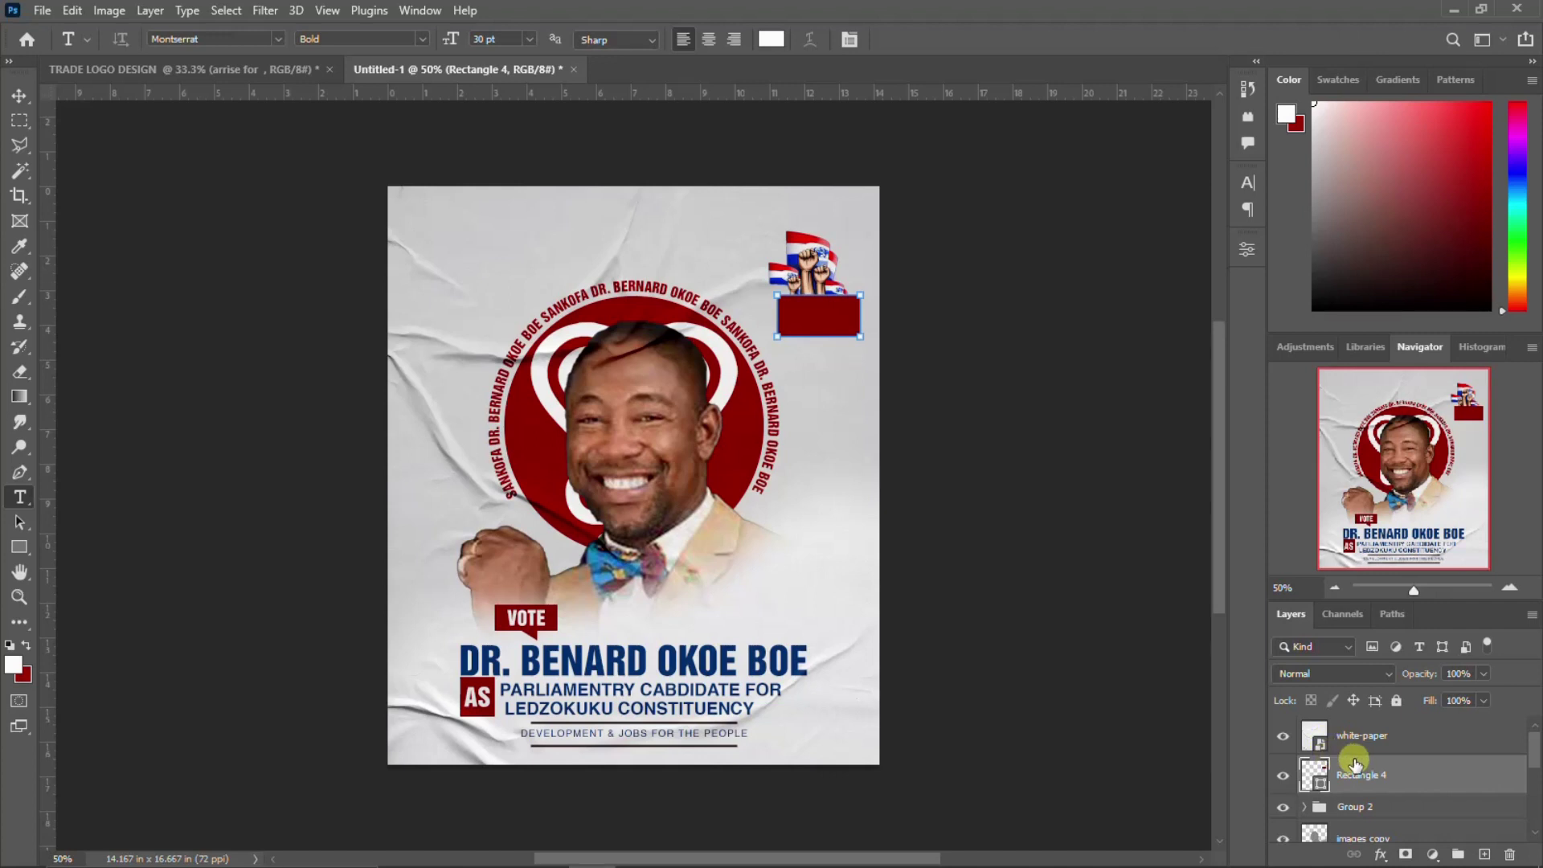
click(1284, 777)
click(1283, 776)
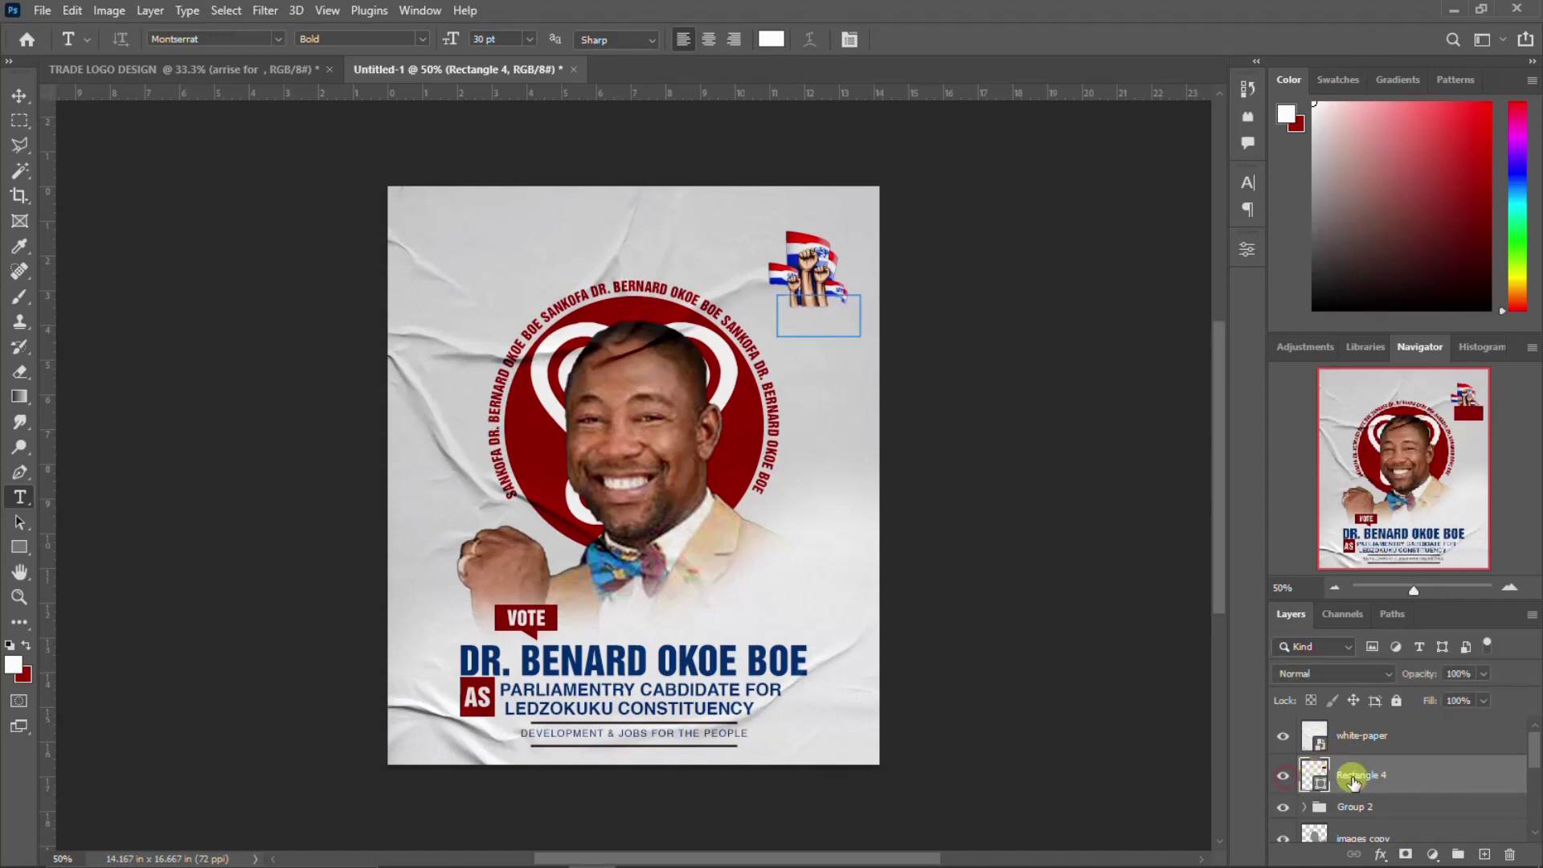
click(1355, 777)
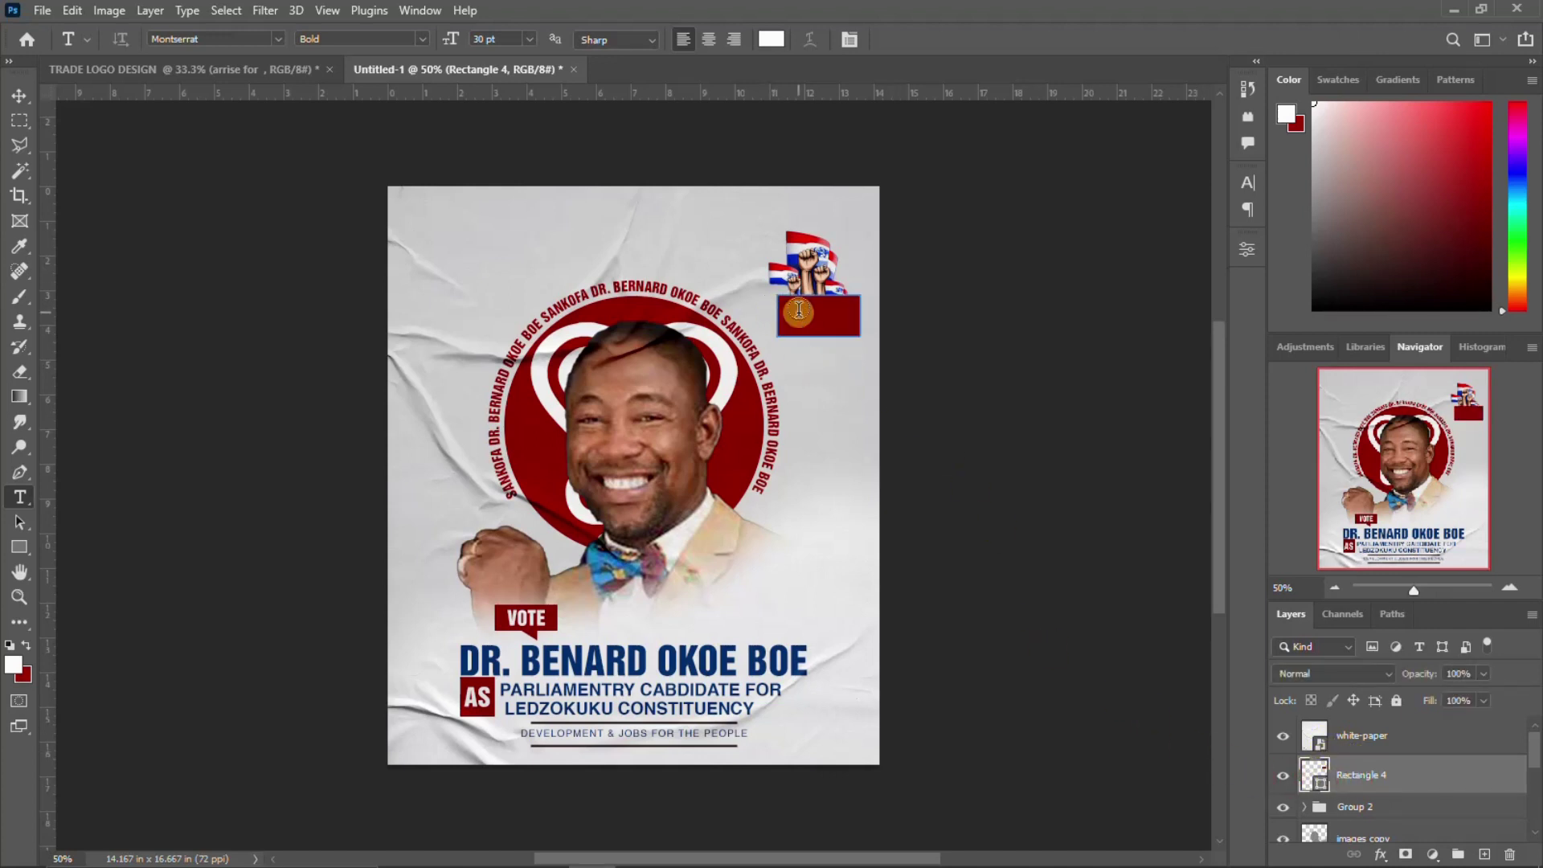
Add a pasted ARRISE FOR text layer and move it onto the red box.
click(803, 393)
key(ctrl+v)
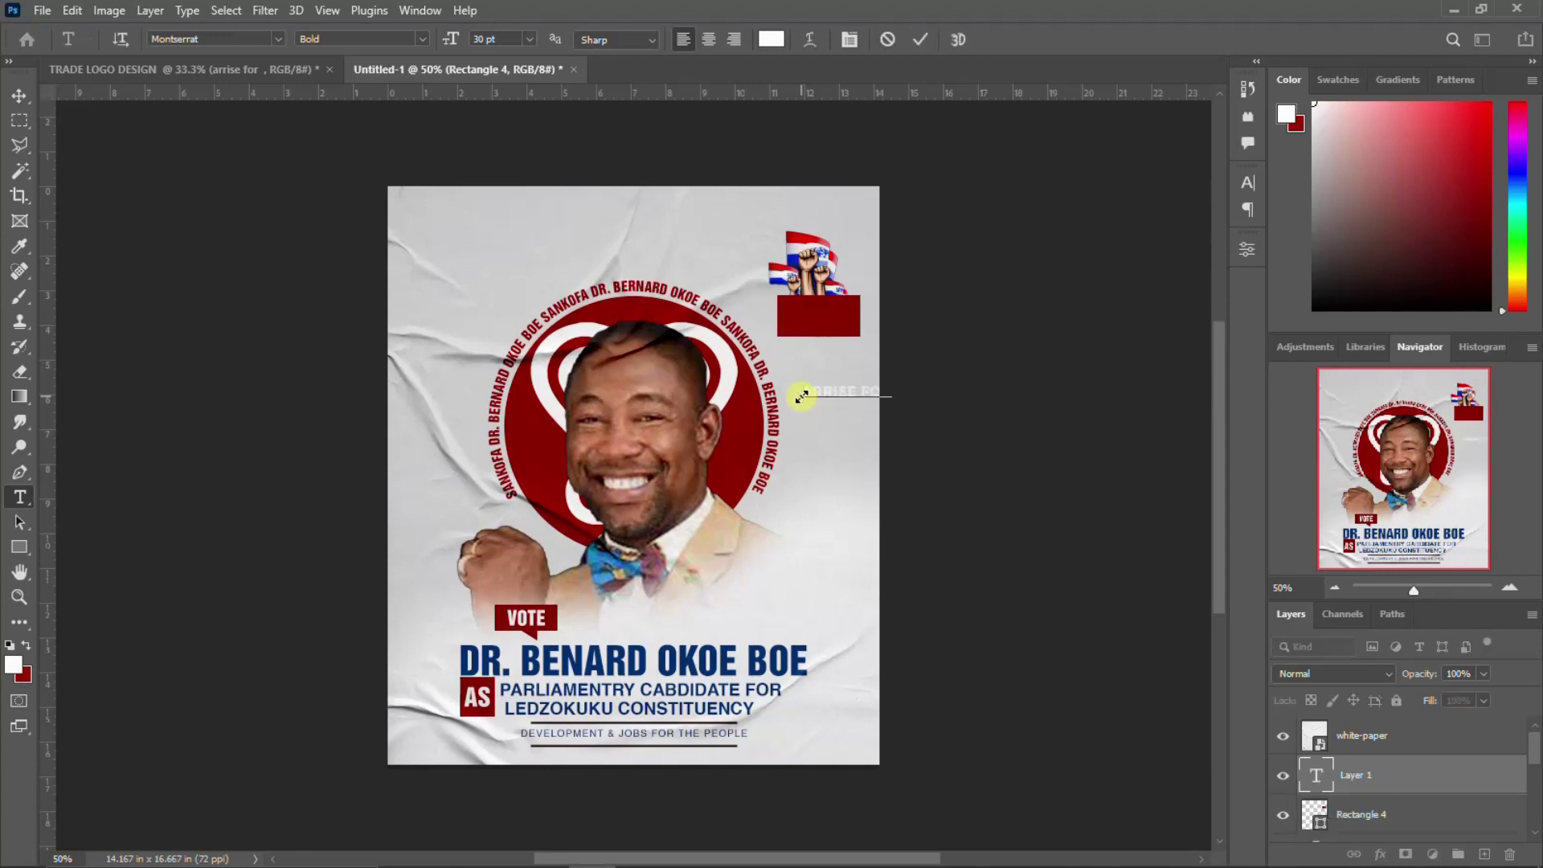
key(ctrl+Return)
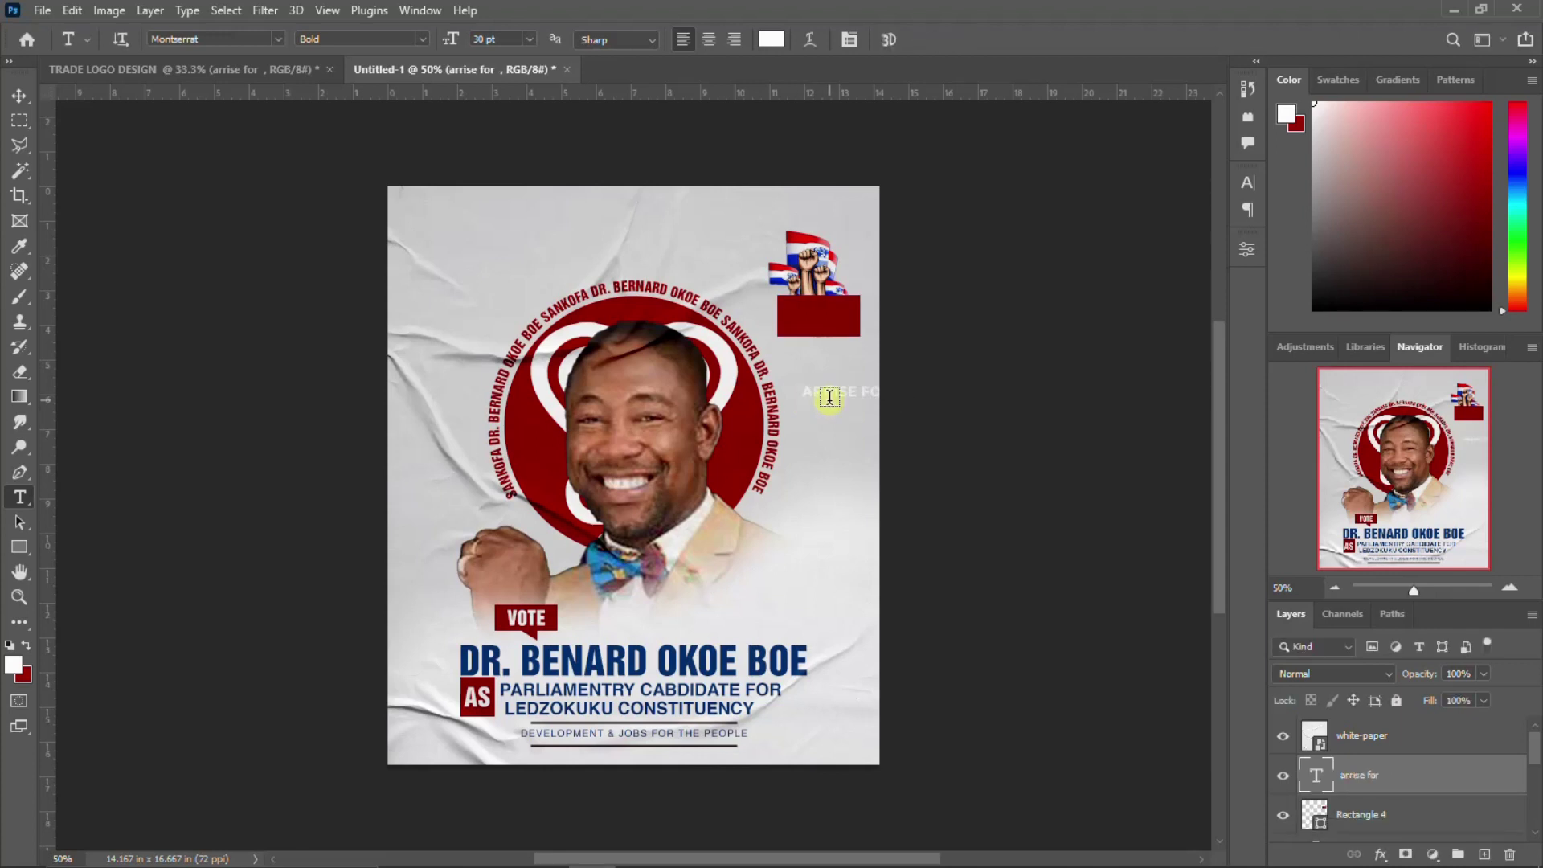
key(ctrl+t)
drag(875, 397, 854, 311)
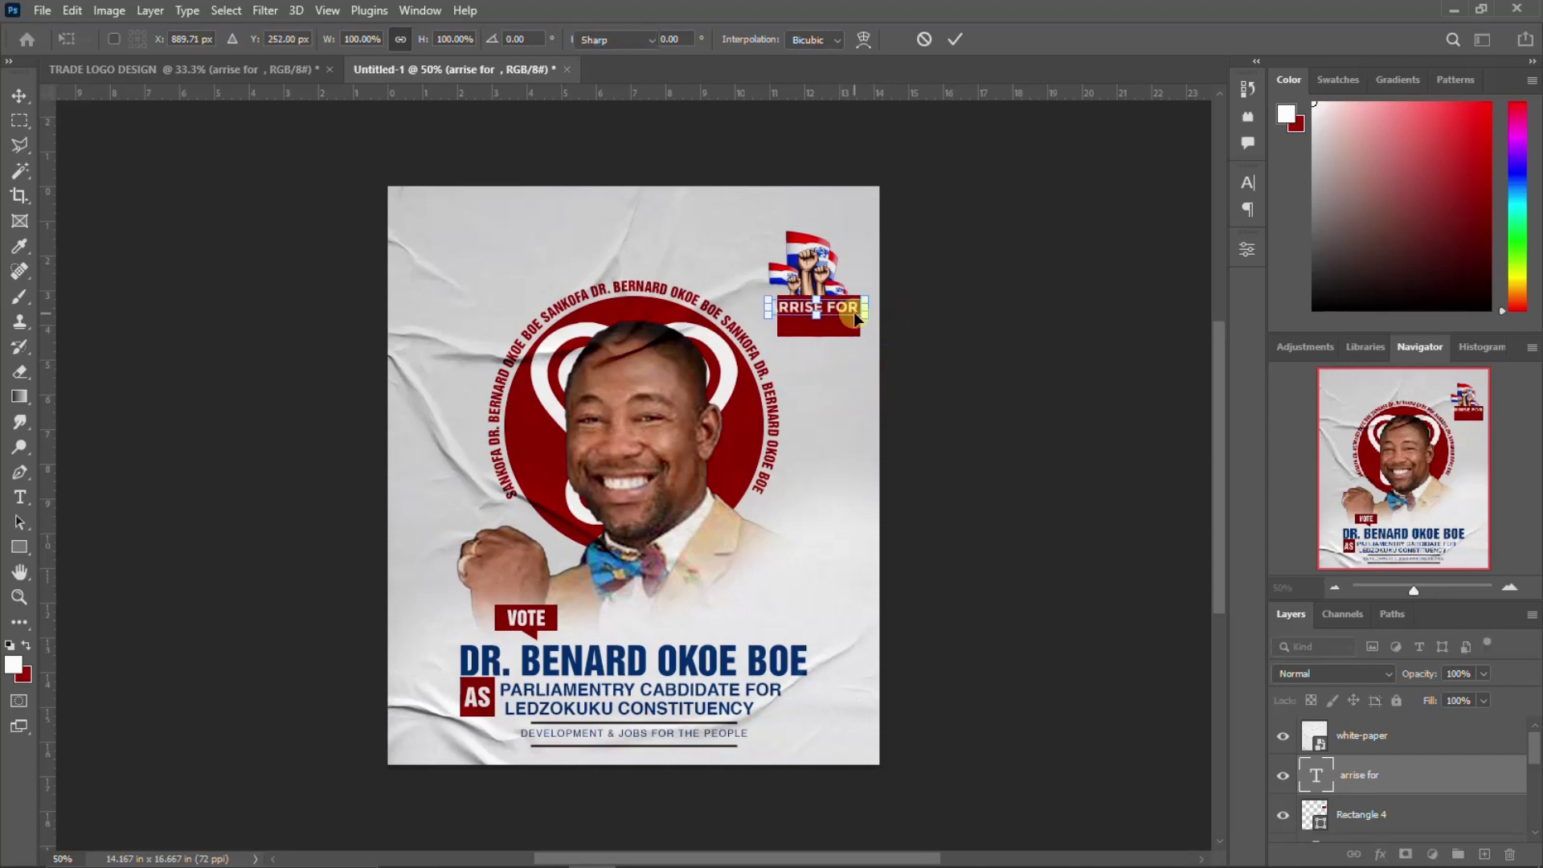
key(Return)
Set the ARRISE FOR text to 20 pt and nudge it into place within the box.
click(1250, 186)
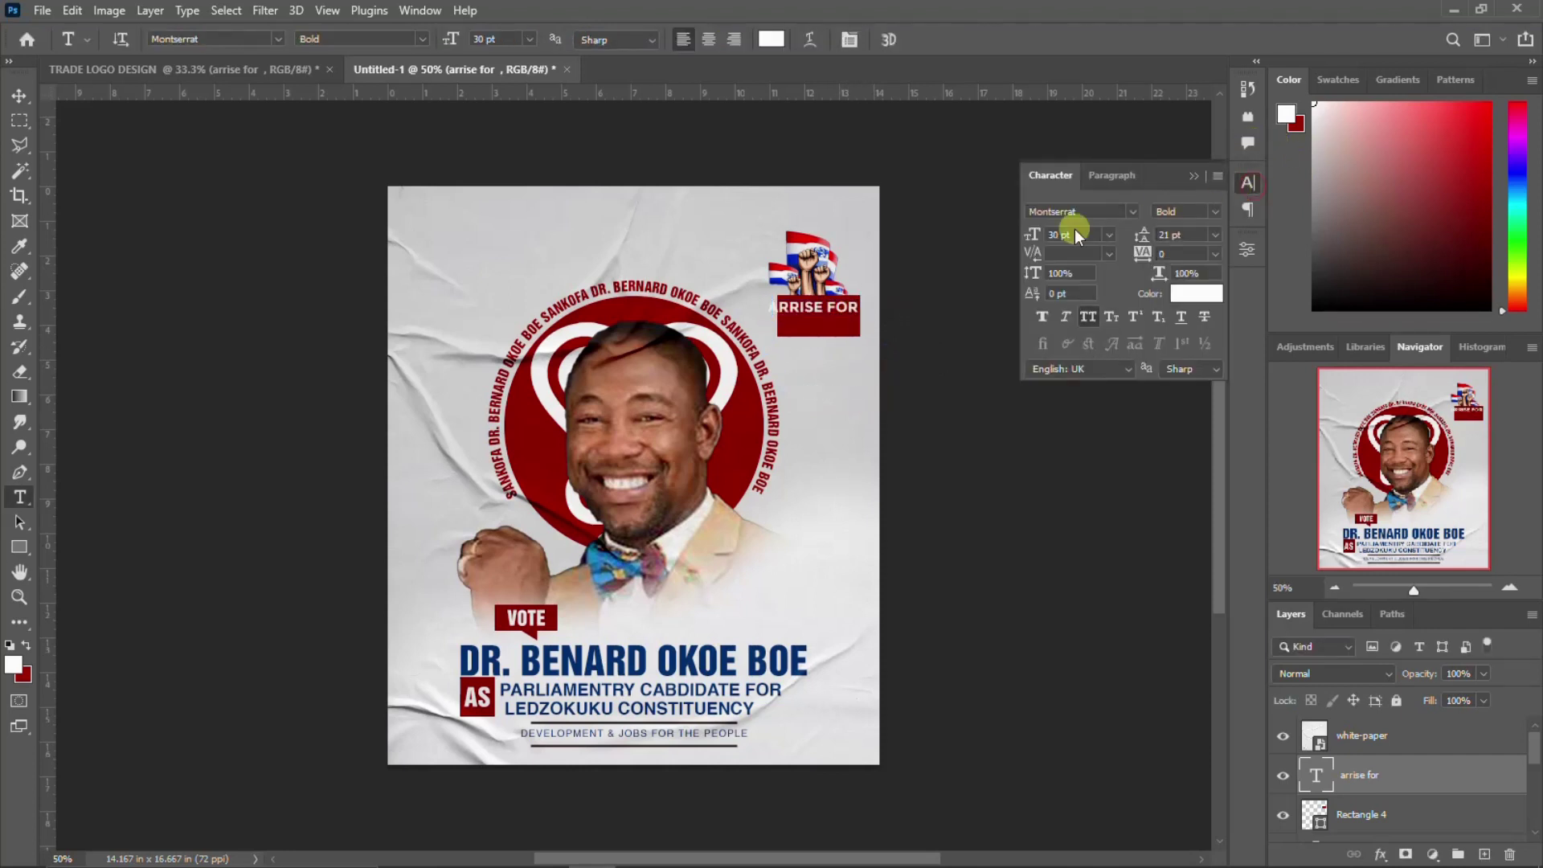
text(20)
key(Return)
click(1247, 177)
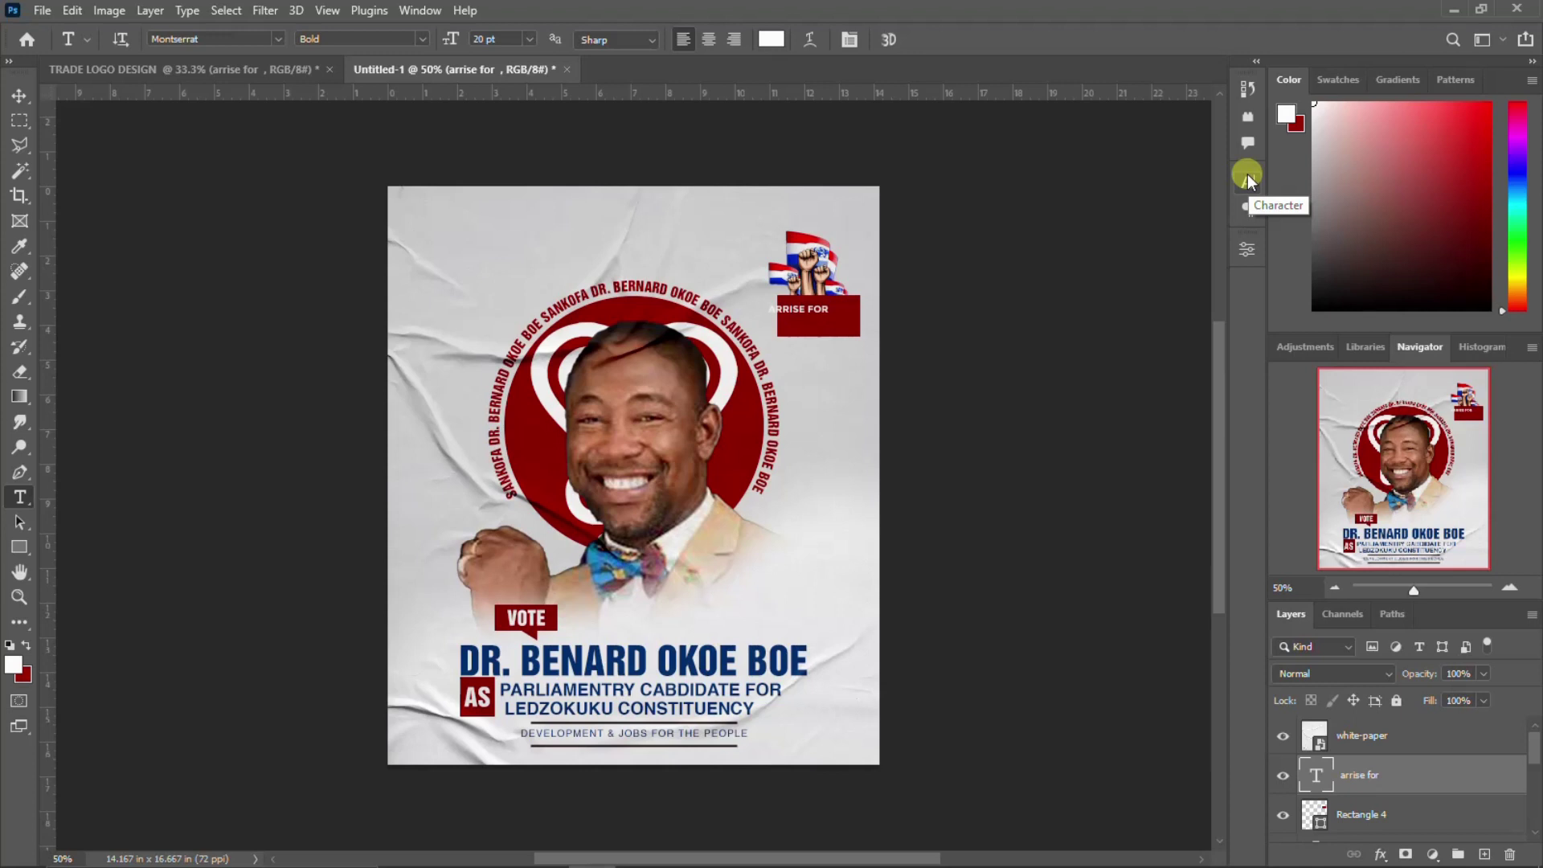
key(v)
key(shift+Right)
key(shift+Right)
key(shift+Right)
key(shift+Right)
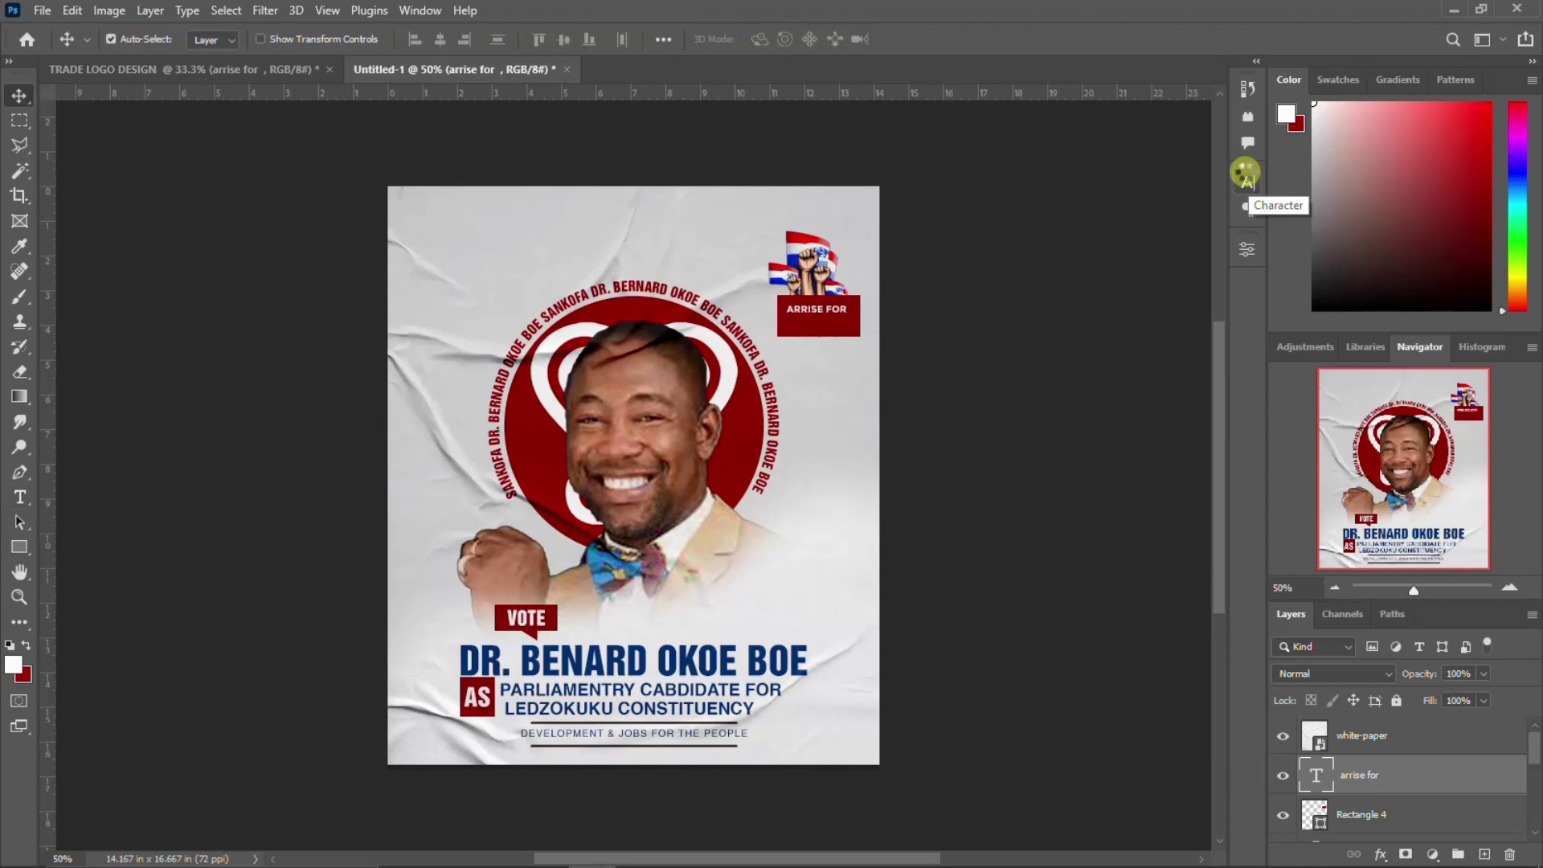
key(Up)
key(Up)
key(Up)
key(Up)
key(Up)
key(Up)
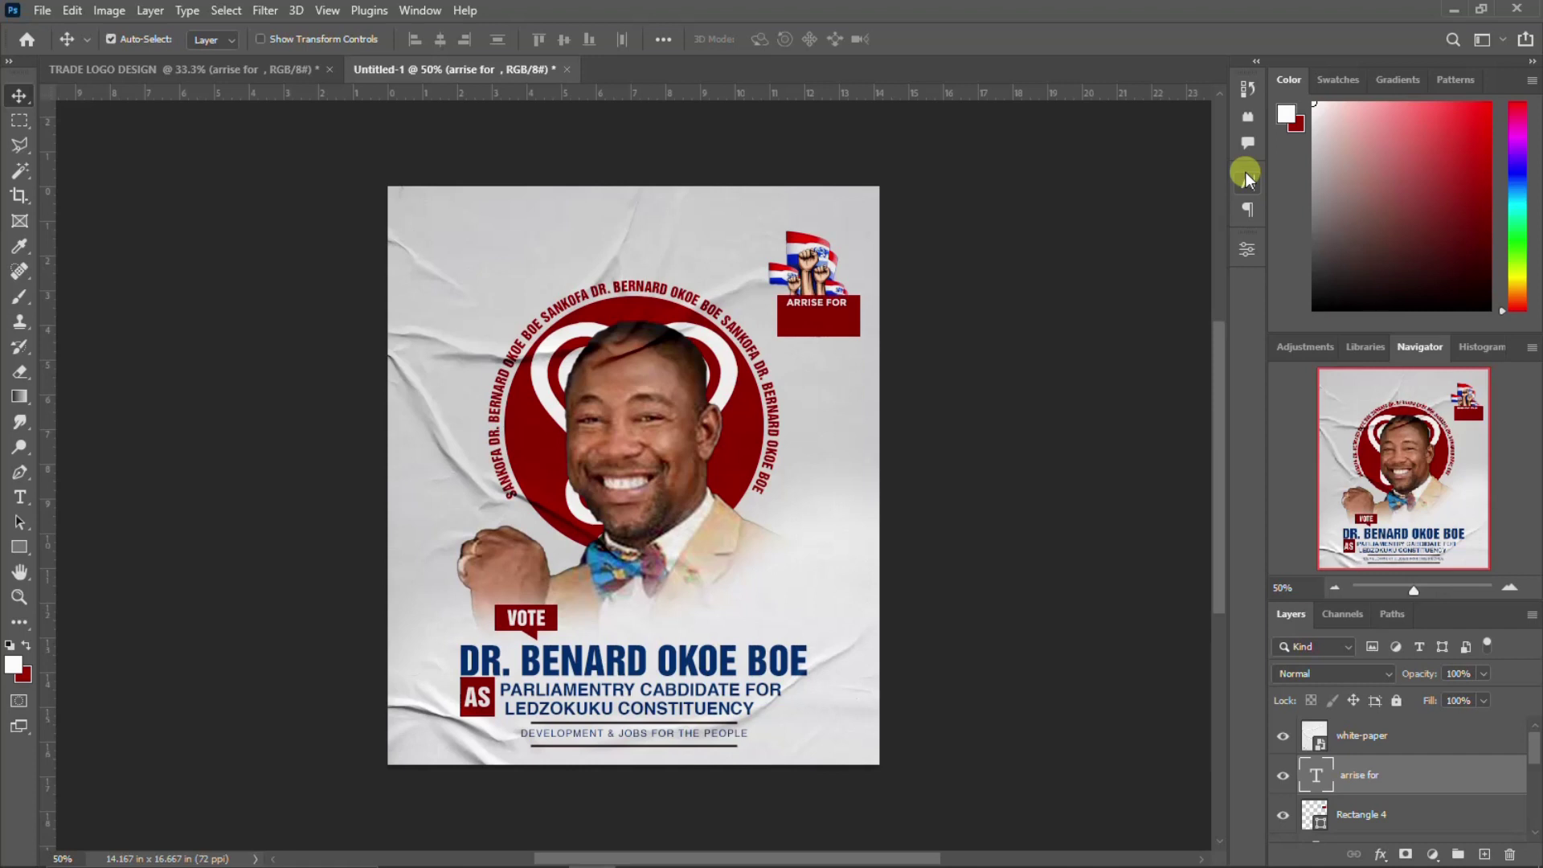
Try a shifted duplicate of the white-paper texture, then delete it.
click(818, 307)
key(ctrl+j)
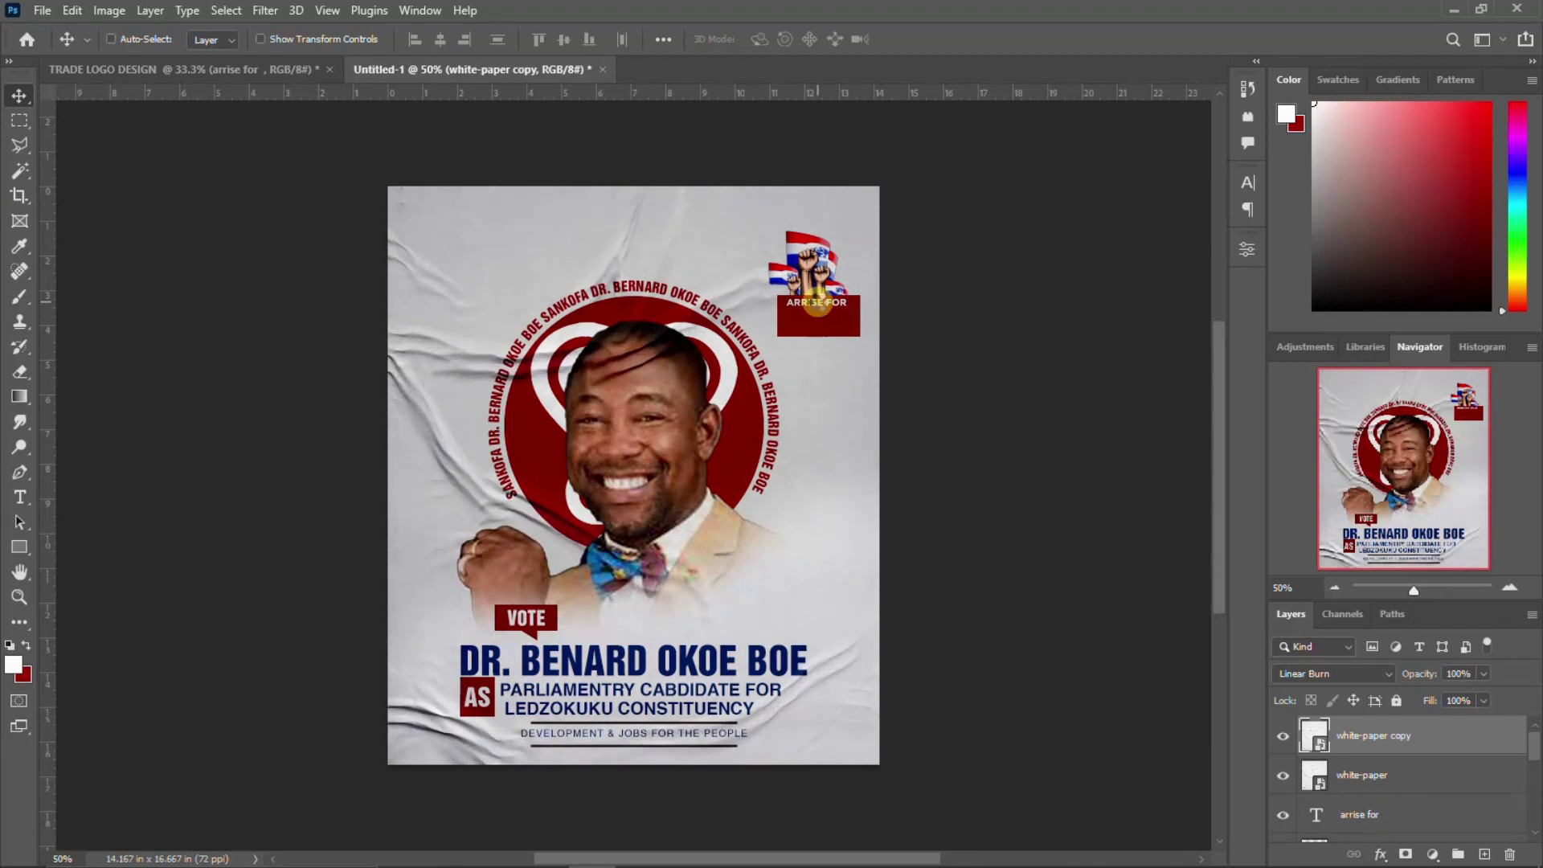
drag(818, 307, 1040, 528)
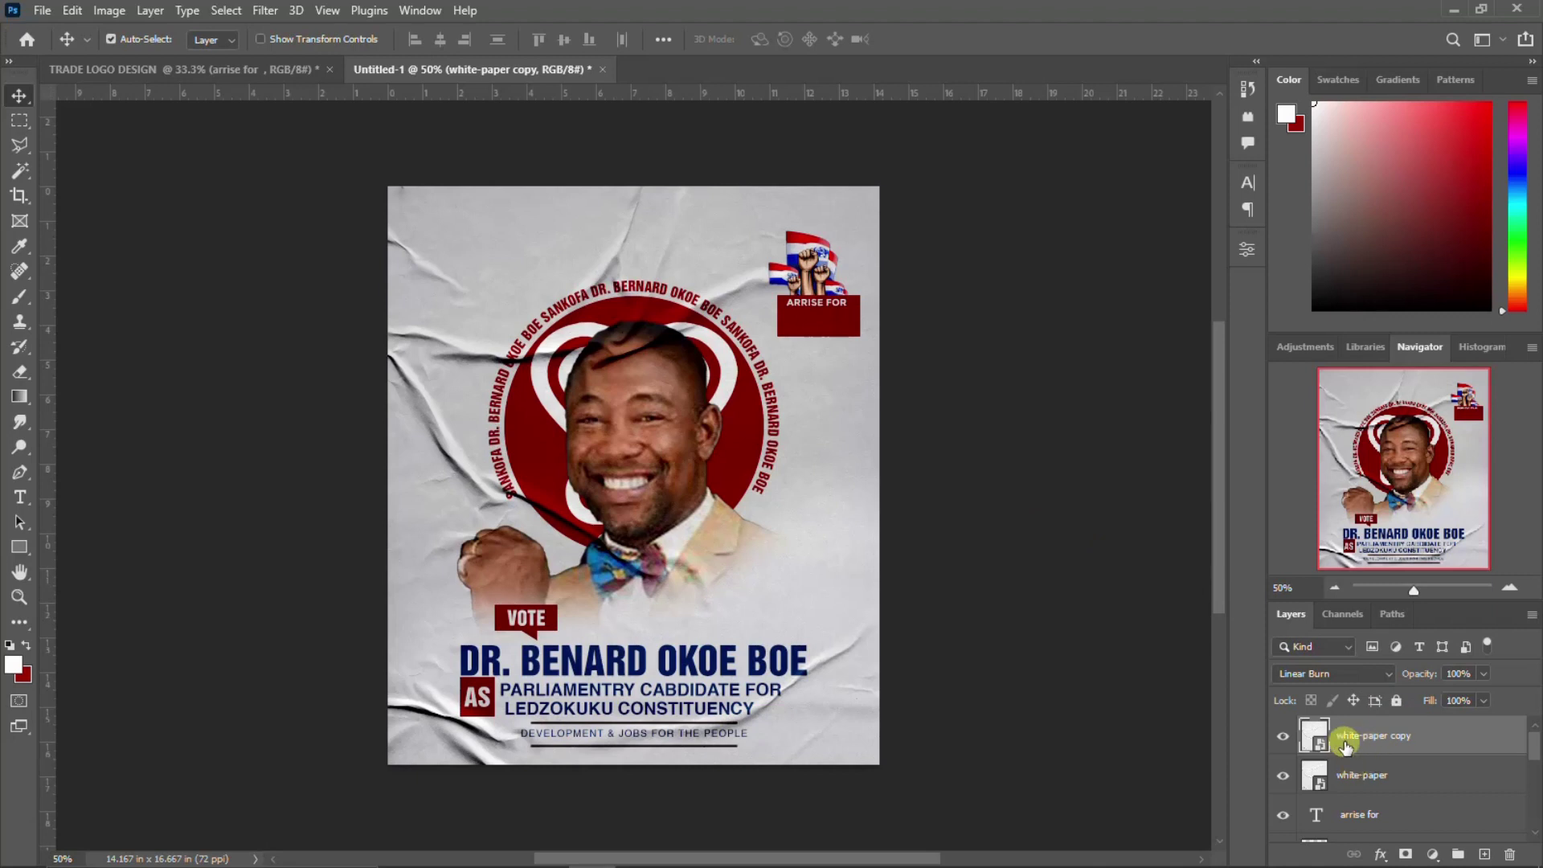
key(Delete)
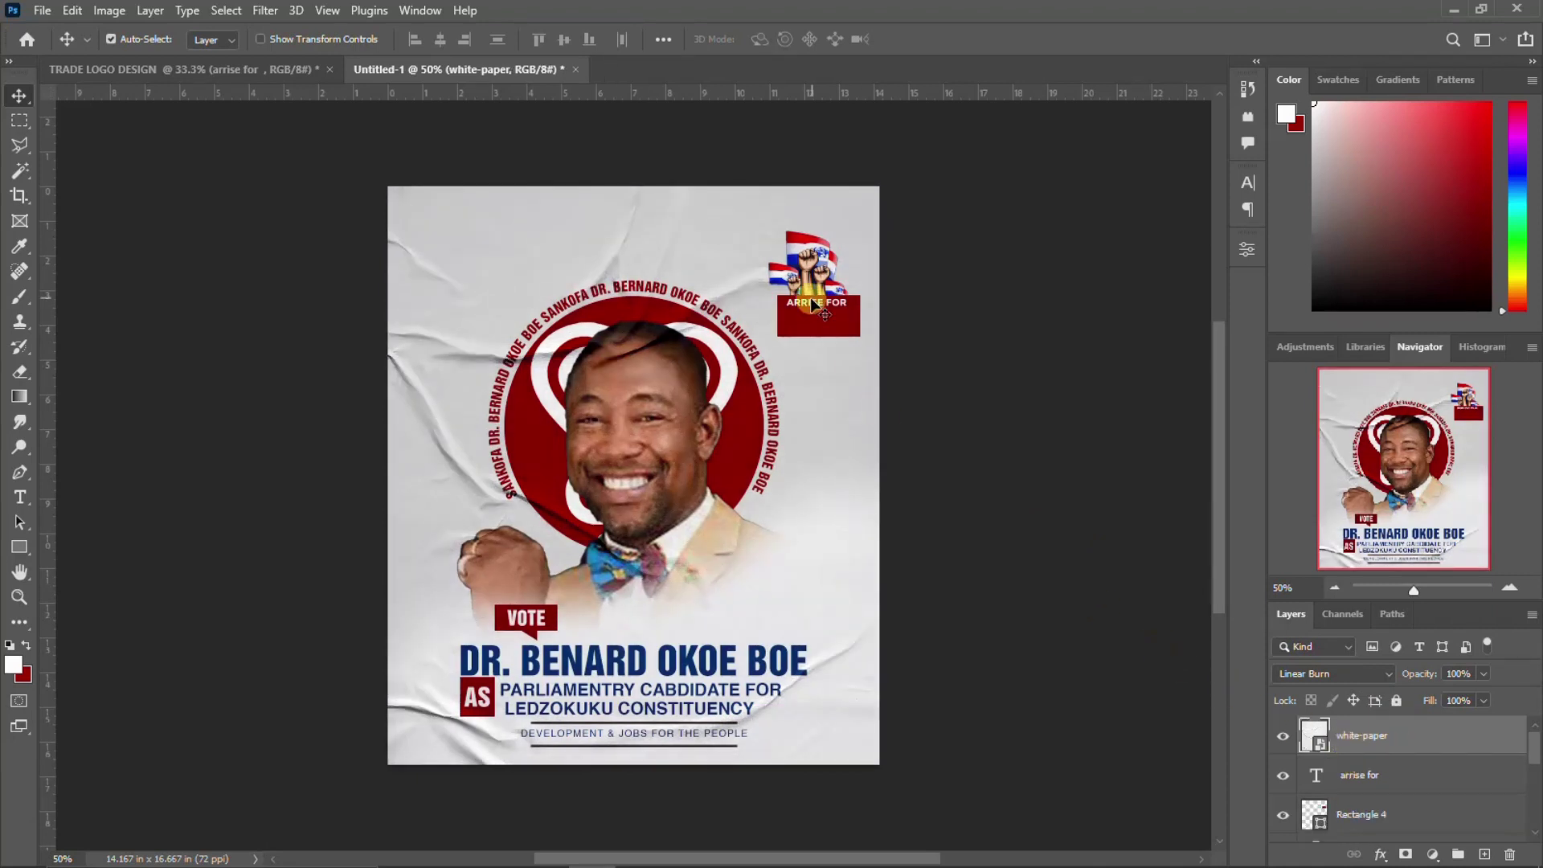
Duplicate the arrise for text layer and nudge the copy below the original.
click(1377, 778)
key(ctrl+j)
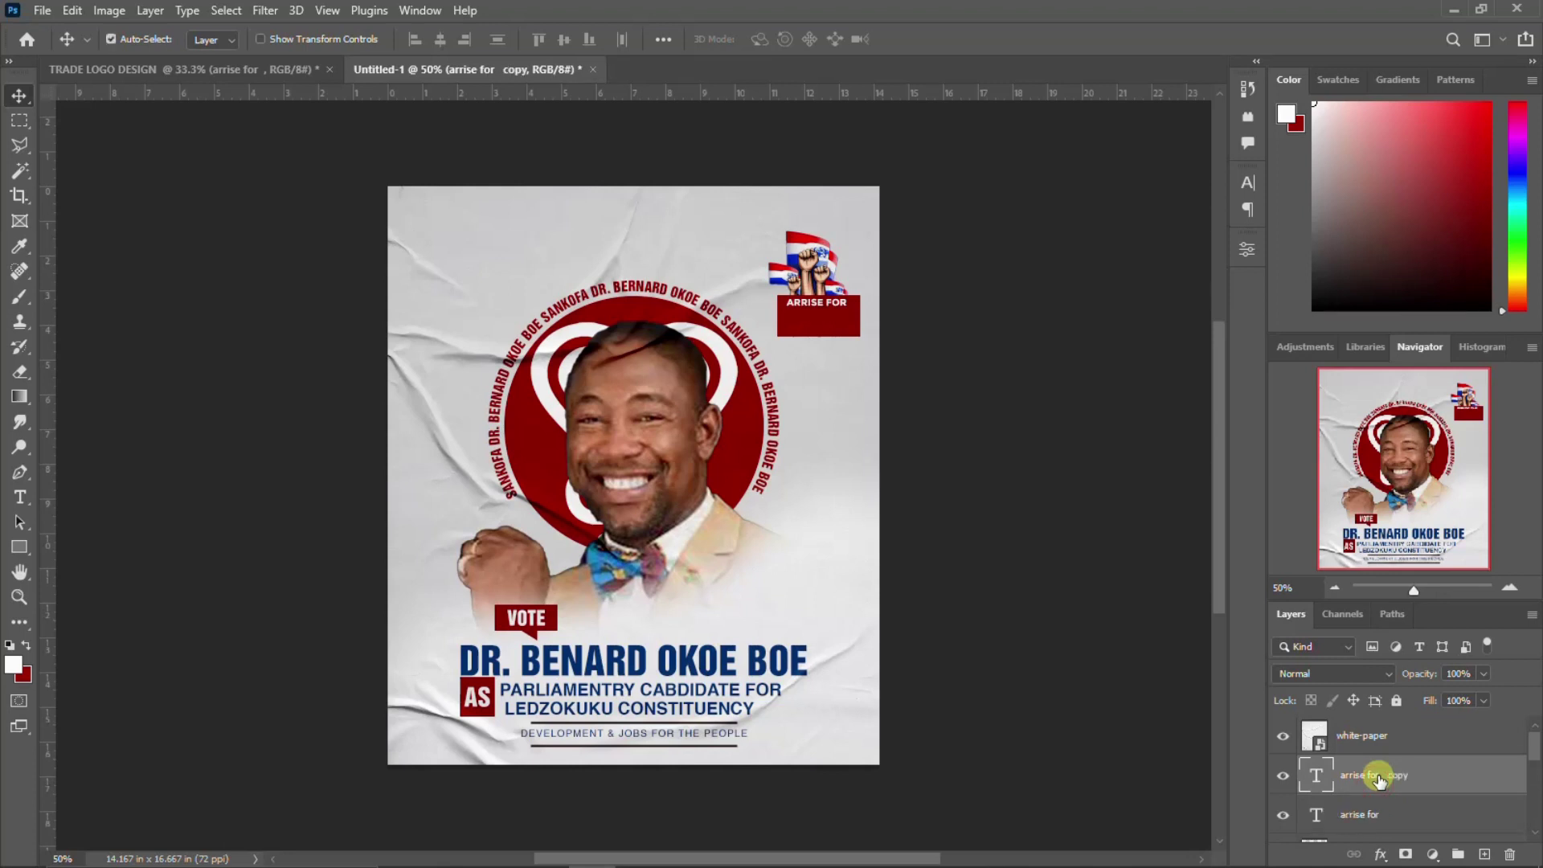
key(shift+Down)
key(shift+Down)
key(shift+Down)
key(Down)
mouse_move(960, 858)
click(927, 852)
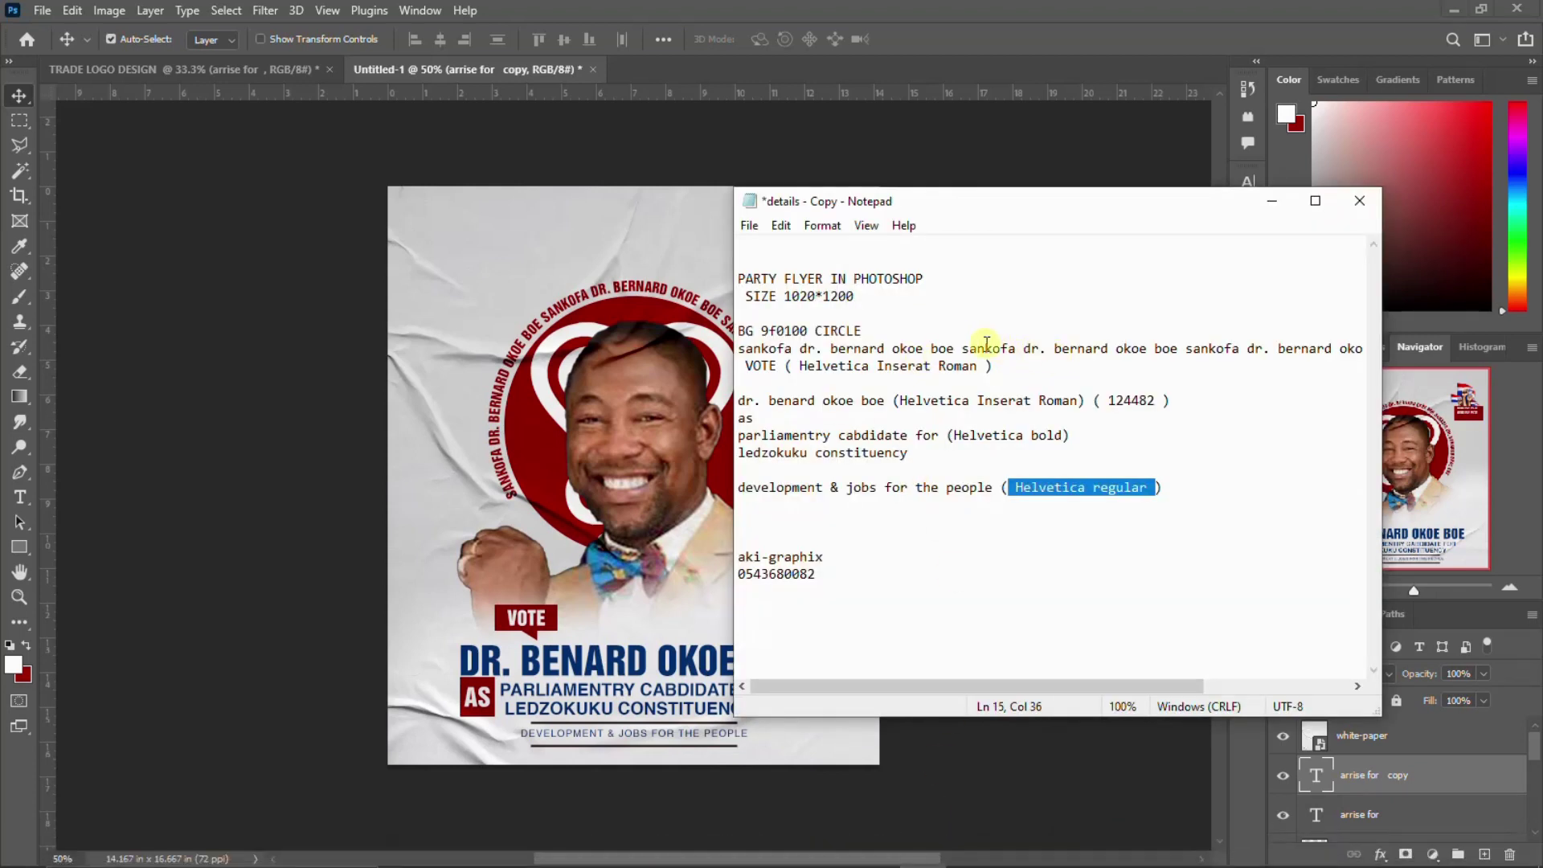
drag(1118, 348, 1183, 351)
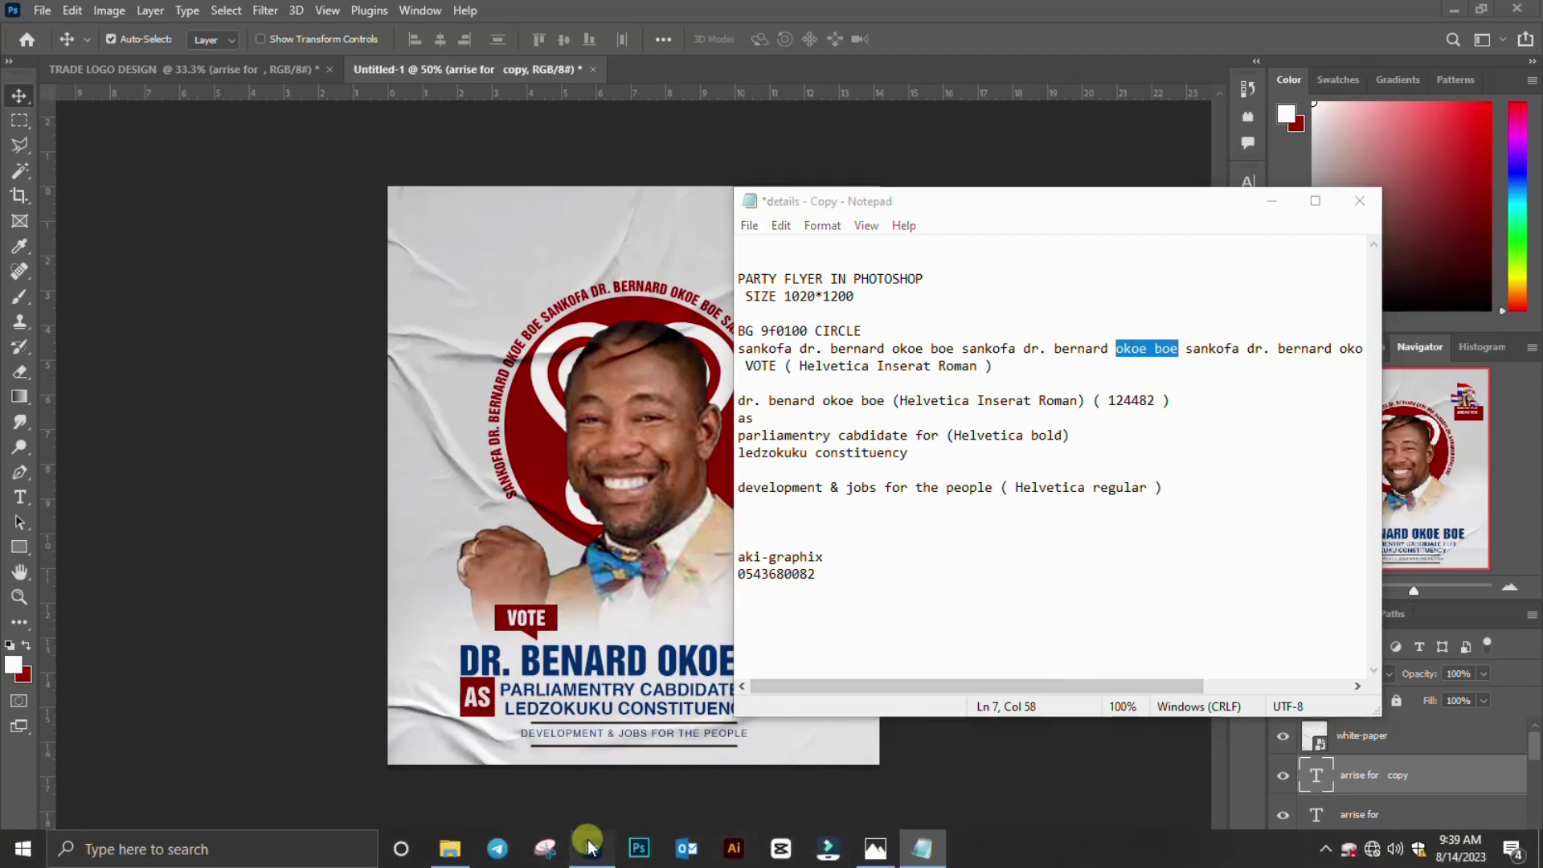
click(589, 848)
Replace the duplicate ARRISE FOR line's text with OKOE BOE.
click(1318, 783)
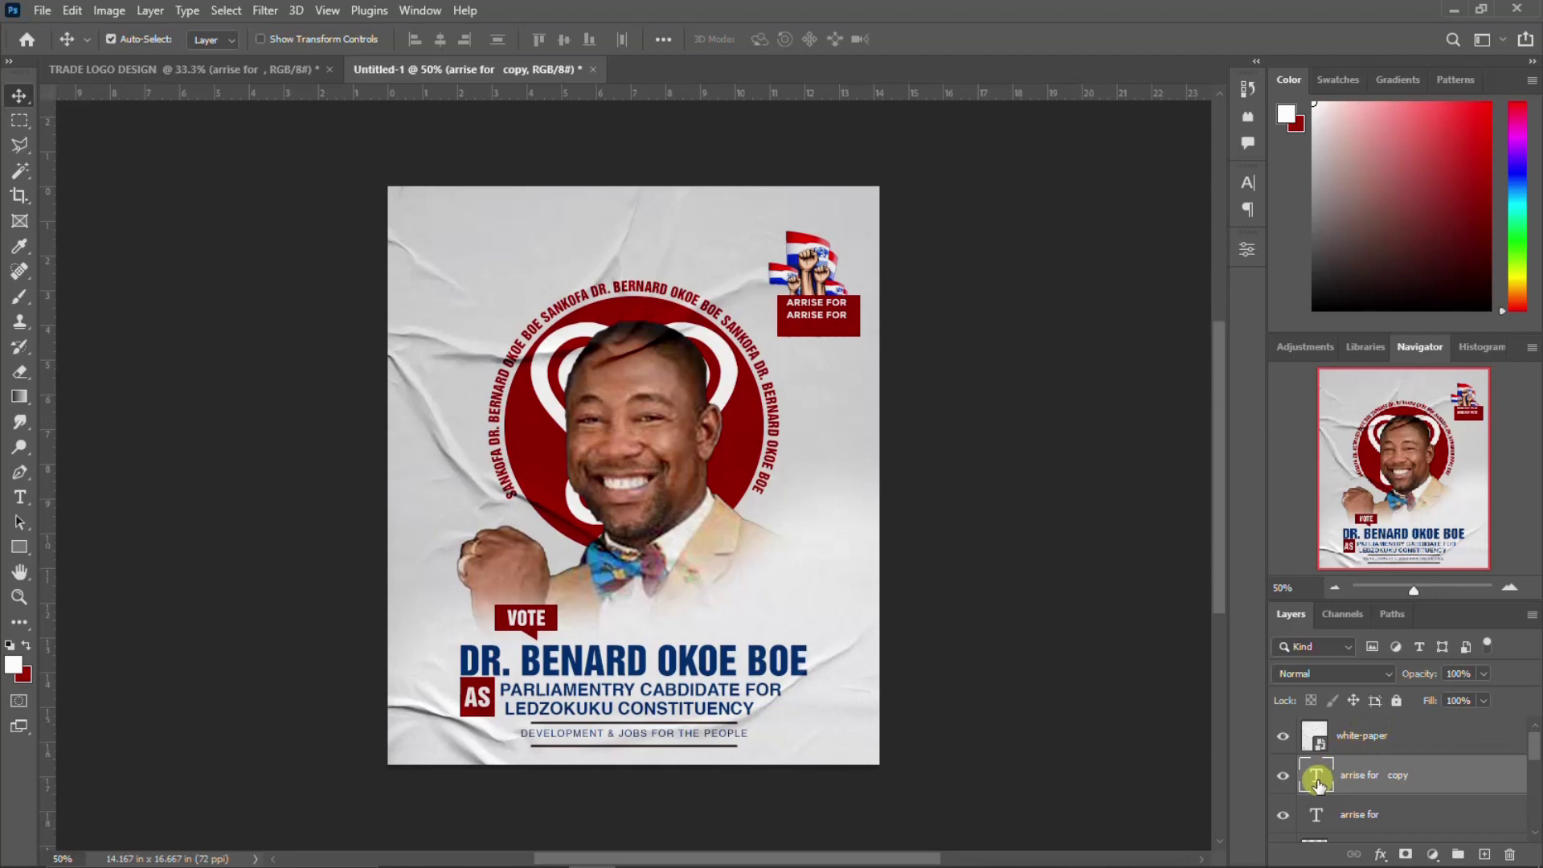
double_click(1318, 784)
key(ctrl+v)
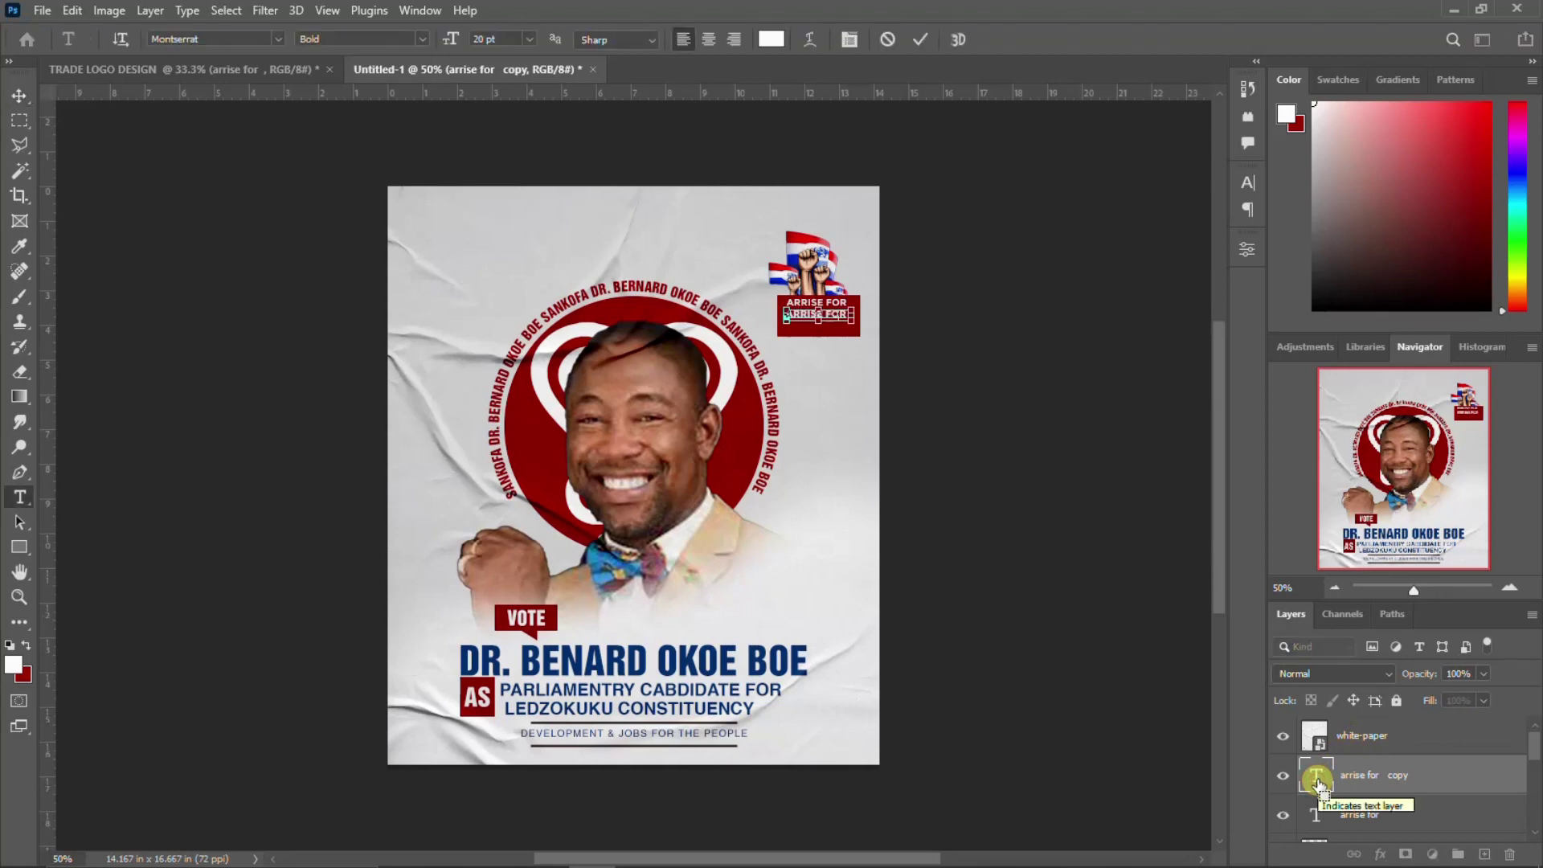
key(ctrl+Return)
key(v)
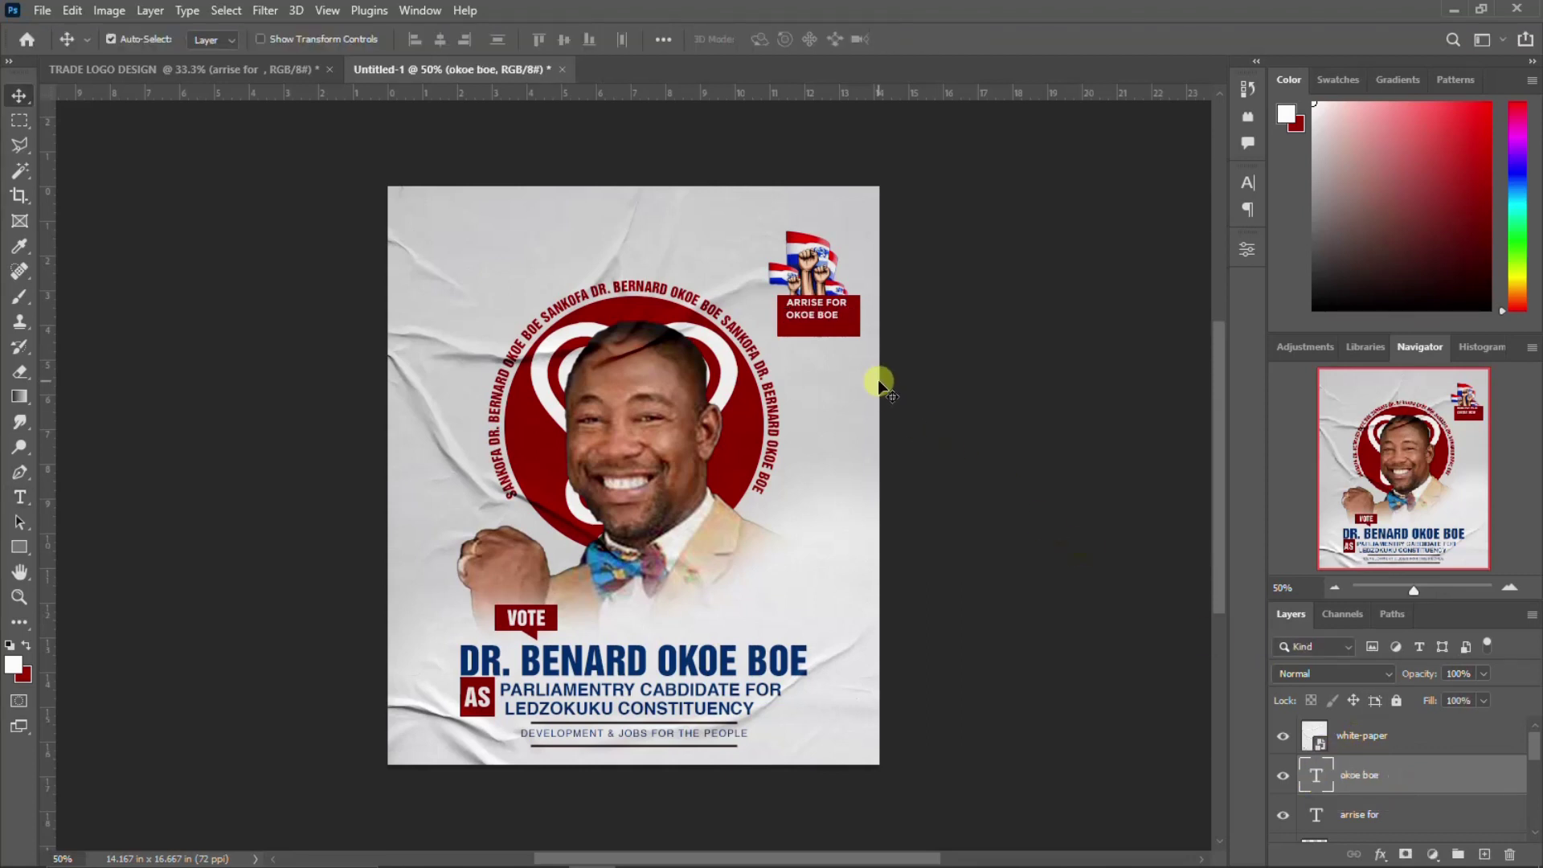
Enlarge the OKOE BOE line to 25 pt in the Character panel.
click(1248, 183)
click(1059, 235)
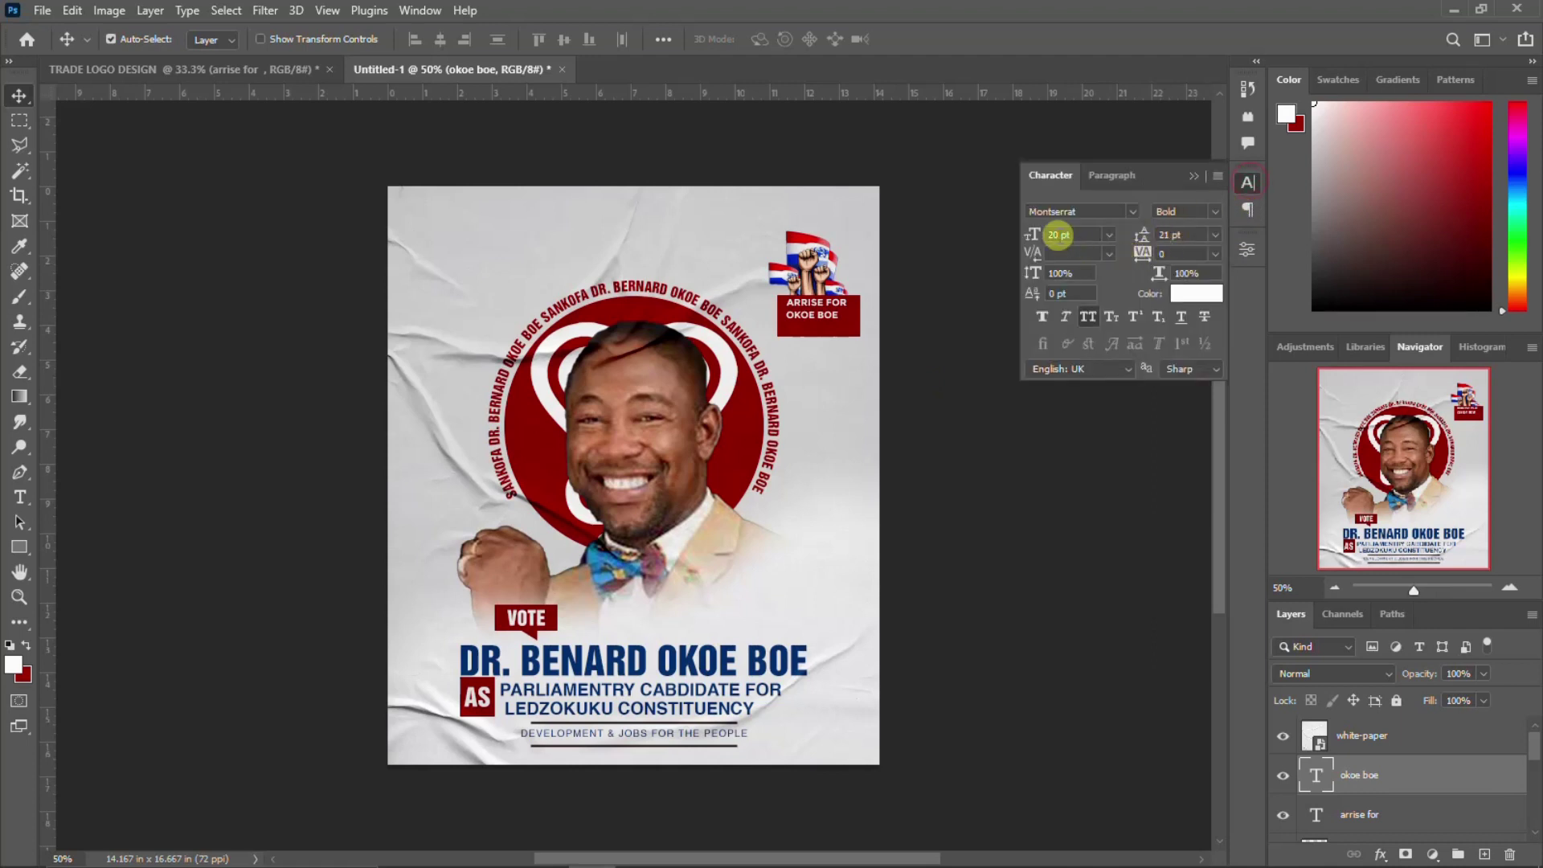
key(Return)
click(1244, 176)
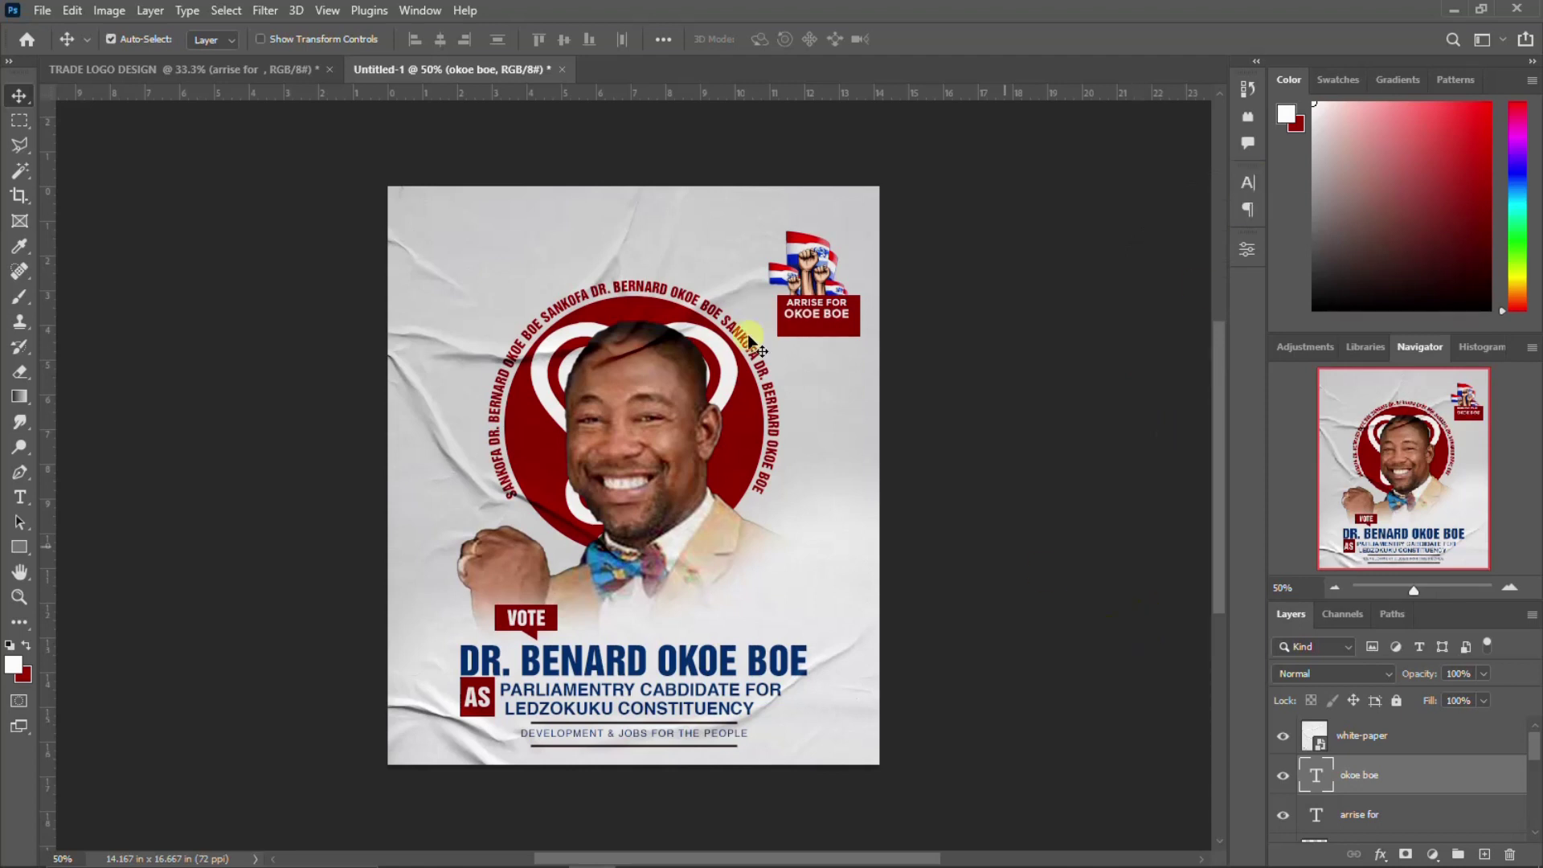
click(828, 320)
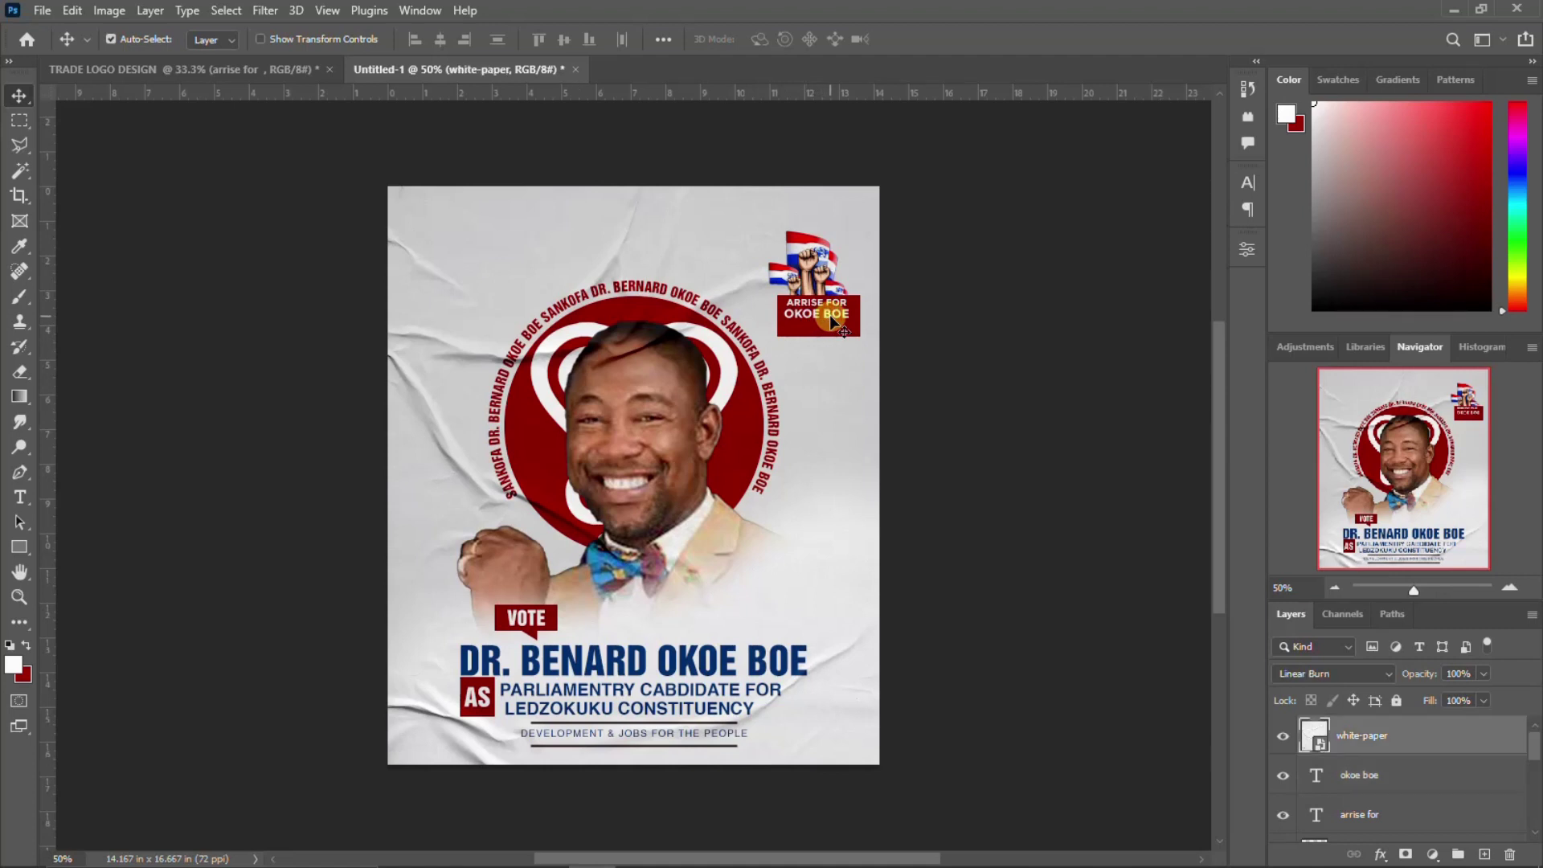
Duplicate the okoe boe line below itself and retype it as 2024.
click(1382, 774)
key(ctrl+j)
key(shift+Down)
key(shift+Down)
key(shift+Down)
double_click(1316, 780)
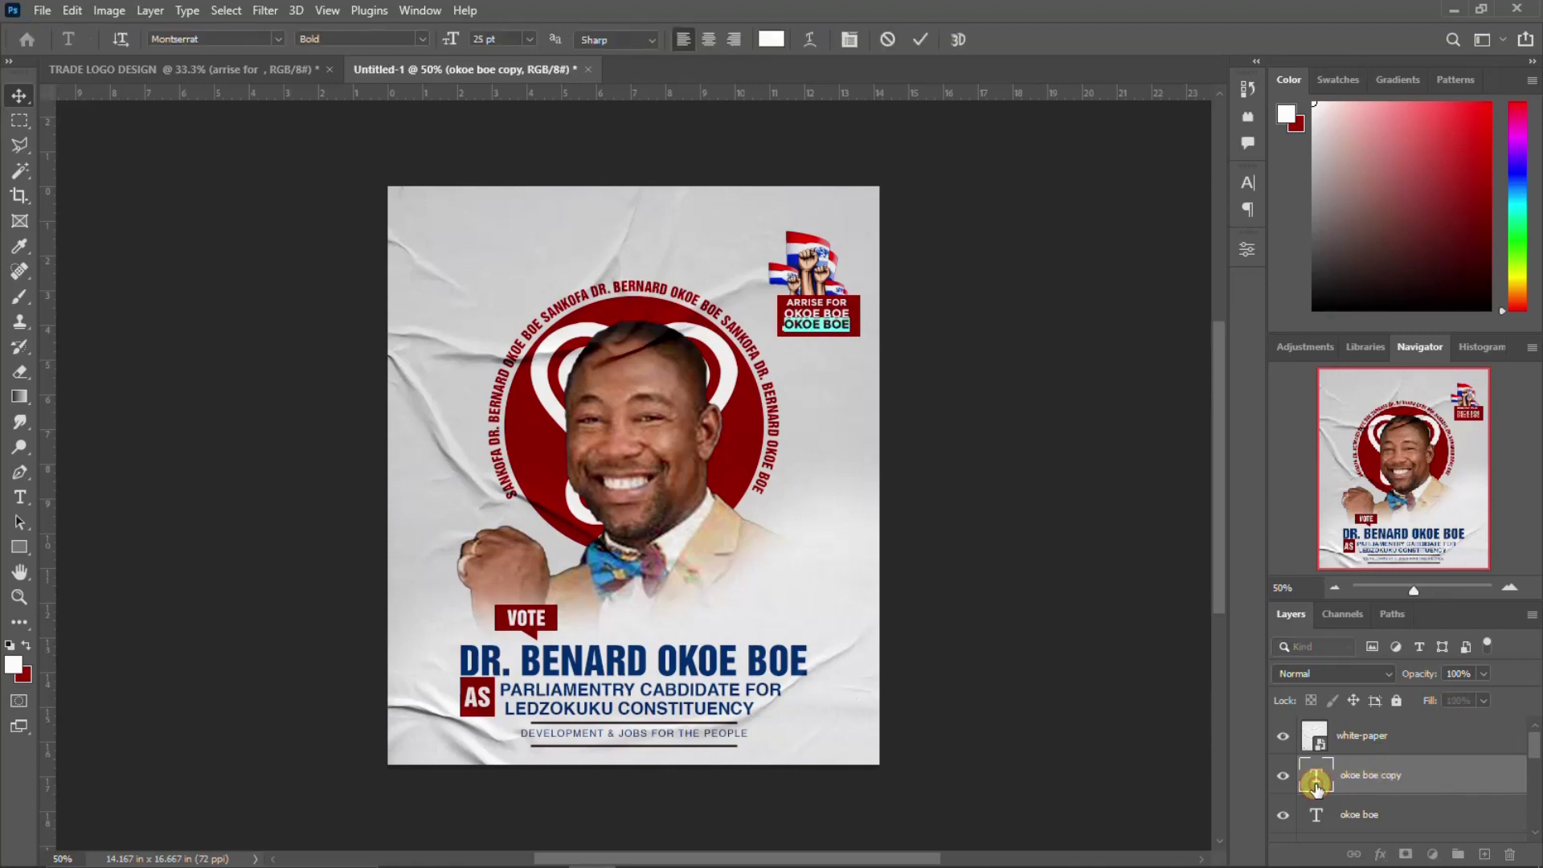
text(2024)
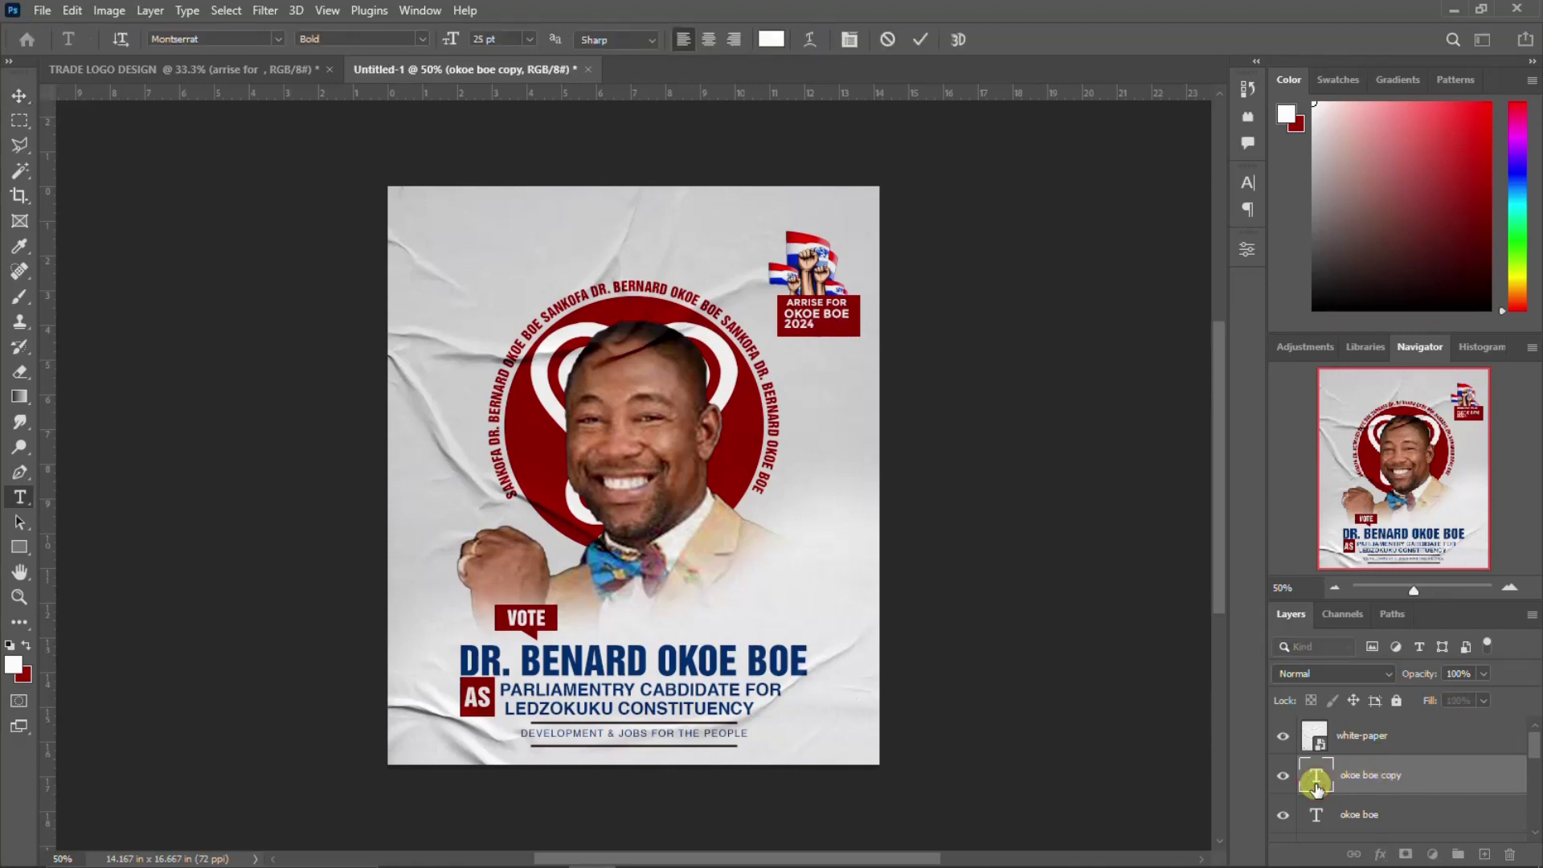
key(ctrl+Return)
key(v)
Give the 2024 line 30 pt size and Montserrat Black weight.
click(1249, 185)
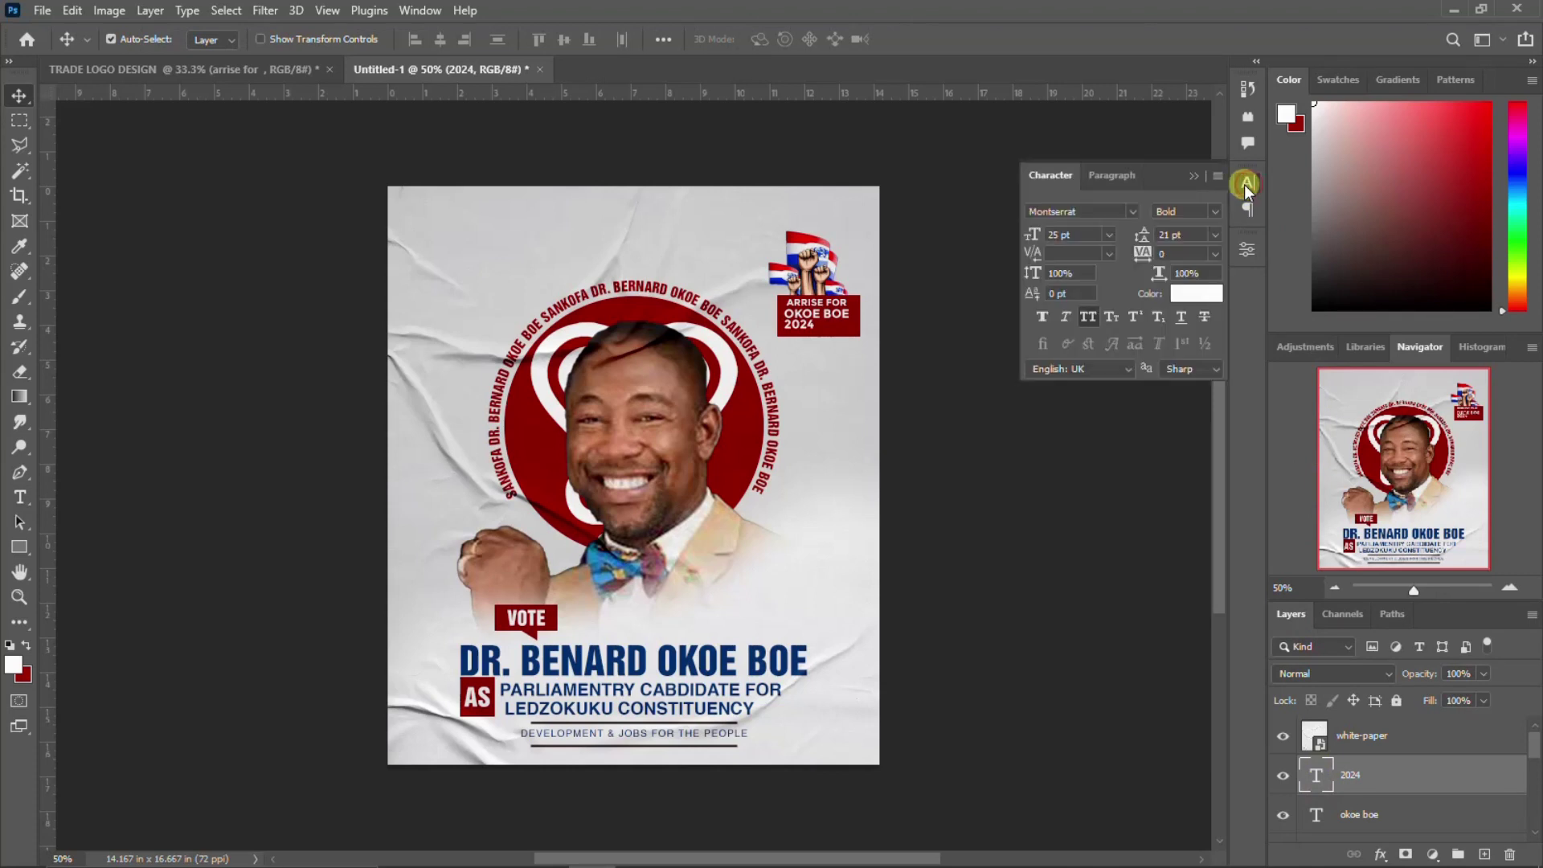
click(1058, 234)
text(30)
key(Return)
click(1218, 212)
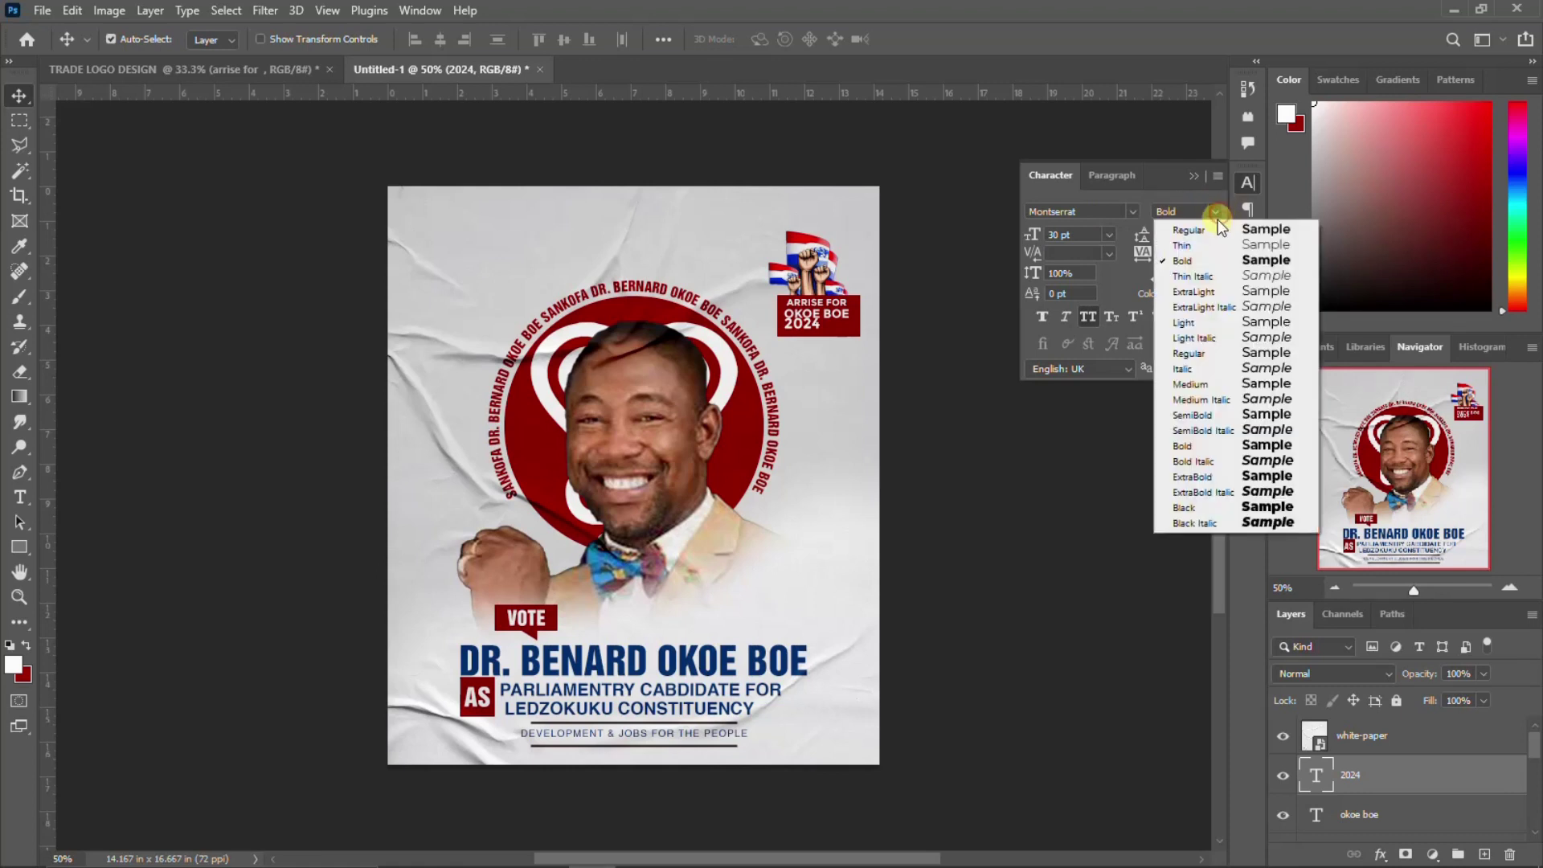
click(1188, 507)
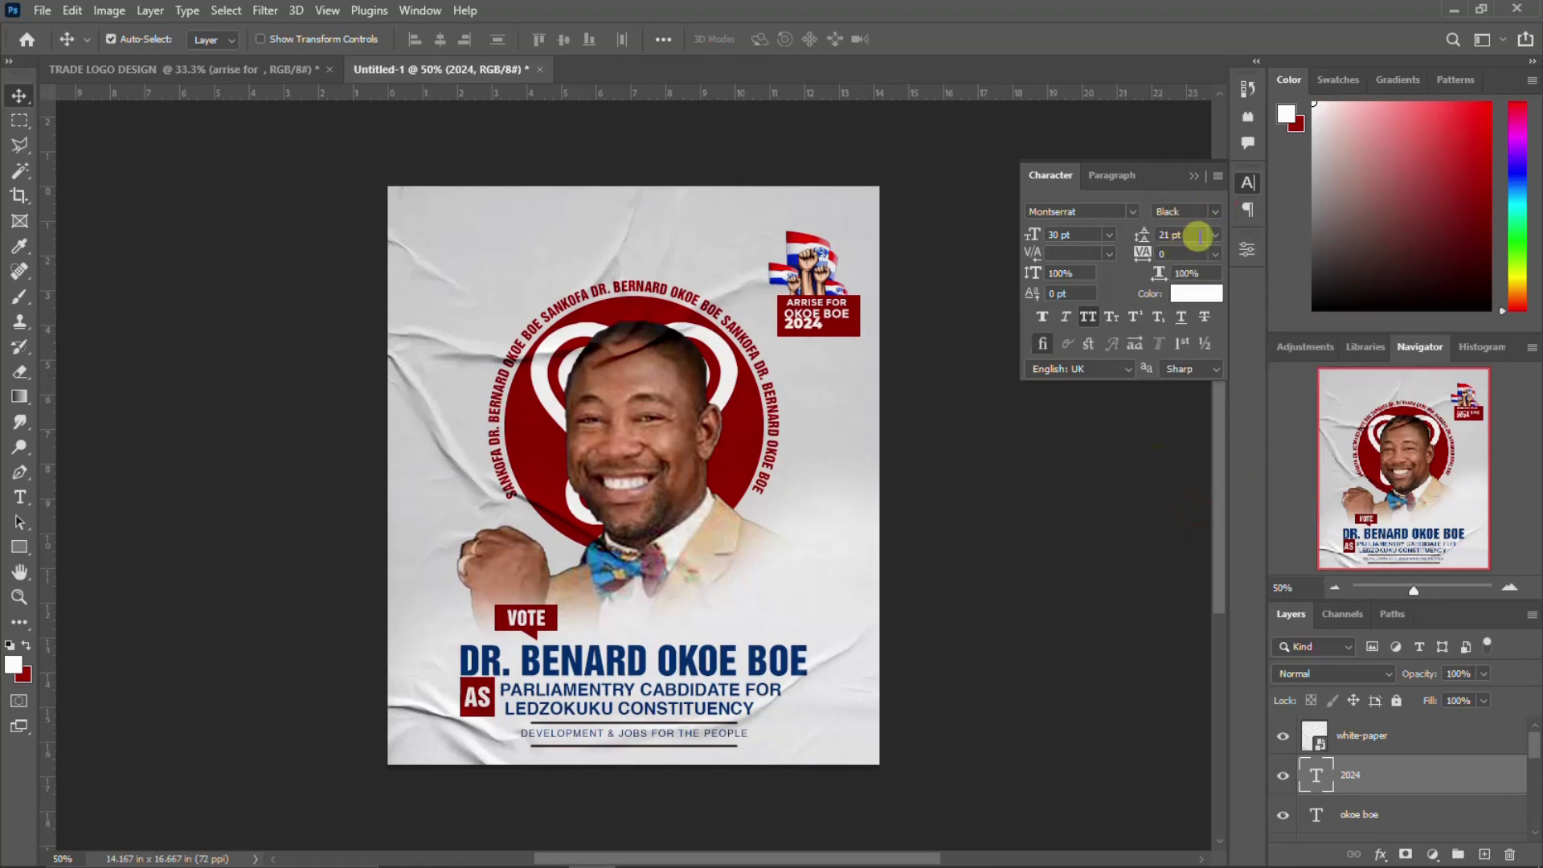
Enlarge the 2024 text to 50 pt and nudge it slightly down.
click(1055, 233)
text(53)
key(Return)
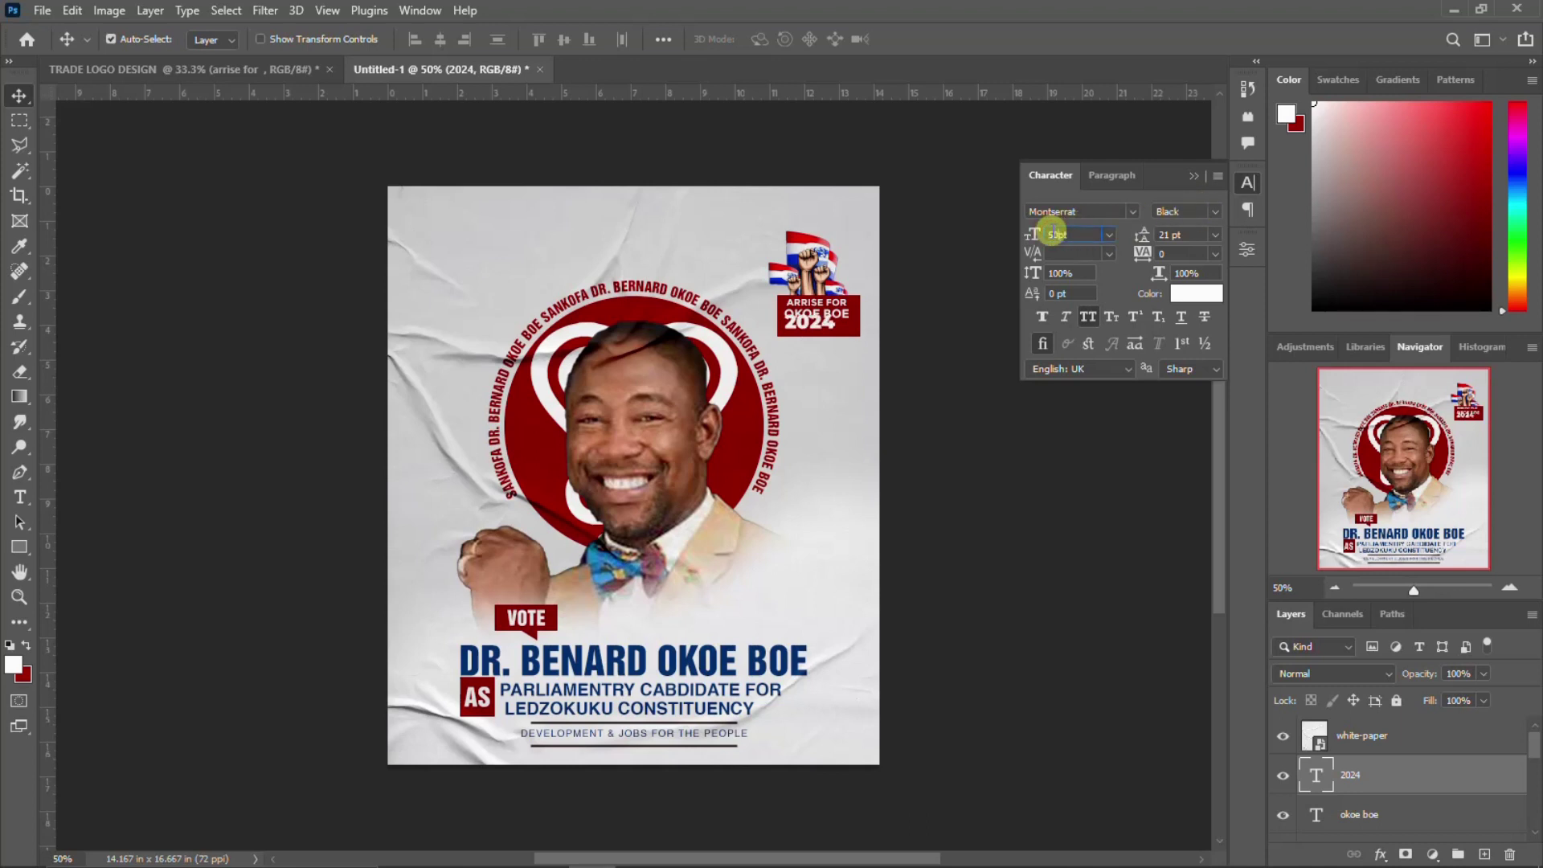
text(50)
key(Return)
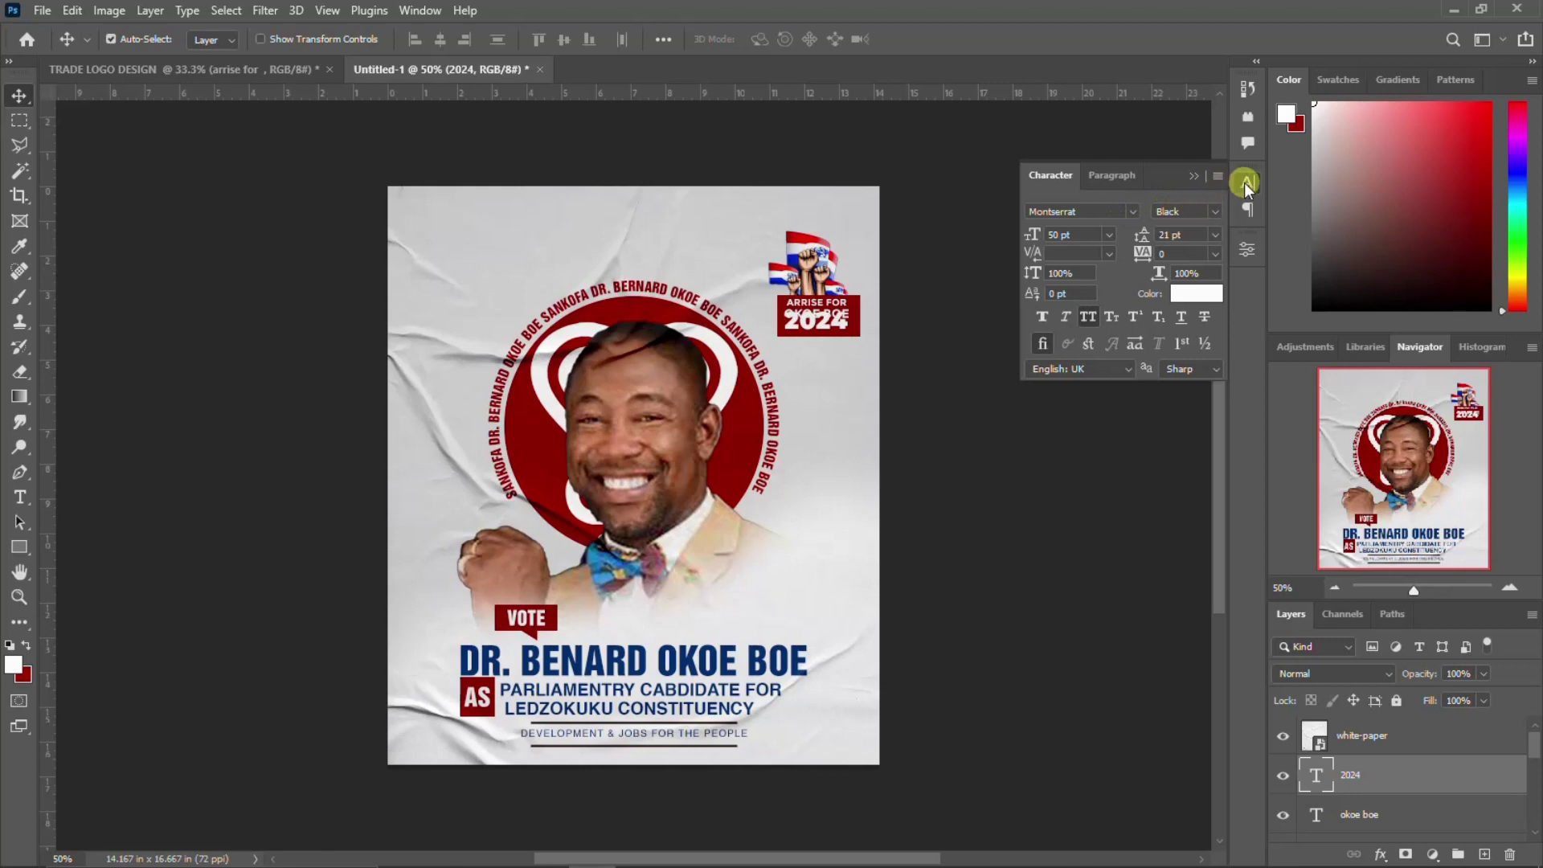
click(1247, 184)
key(Down)
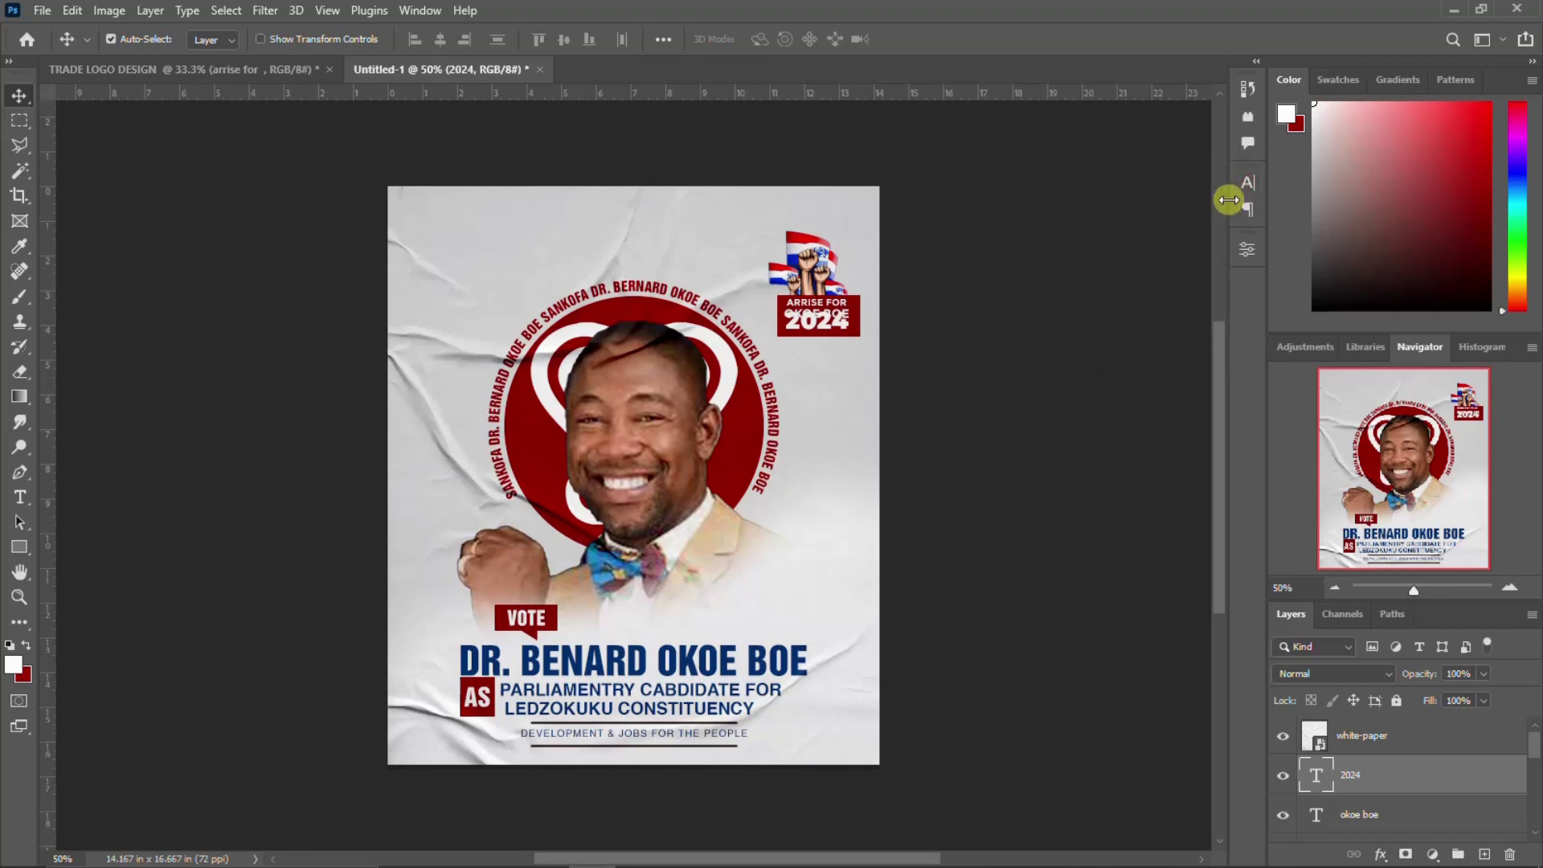
key(Down)
key(Down)
key(Down)
key(Down)
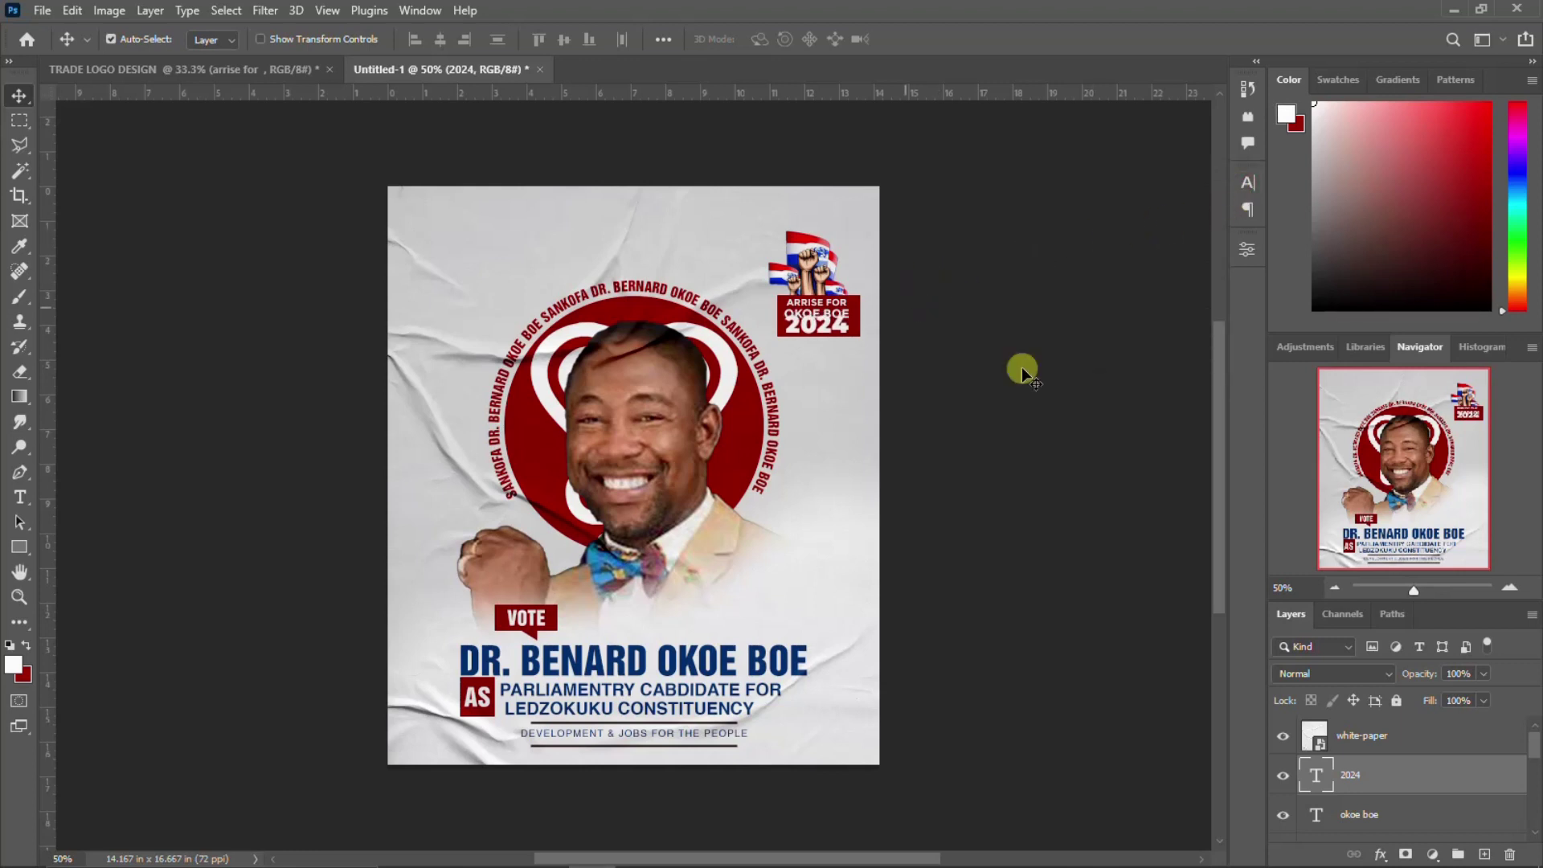
Scale the Rectangle 4 red badge to about 119% and stretch it taller downward.
scroll(1375, 808, down, 2)
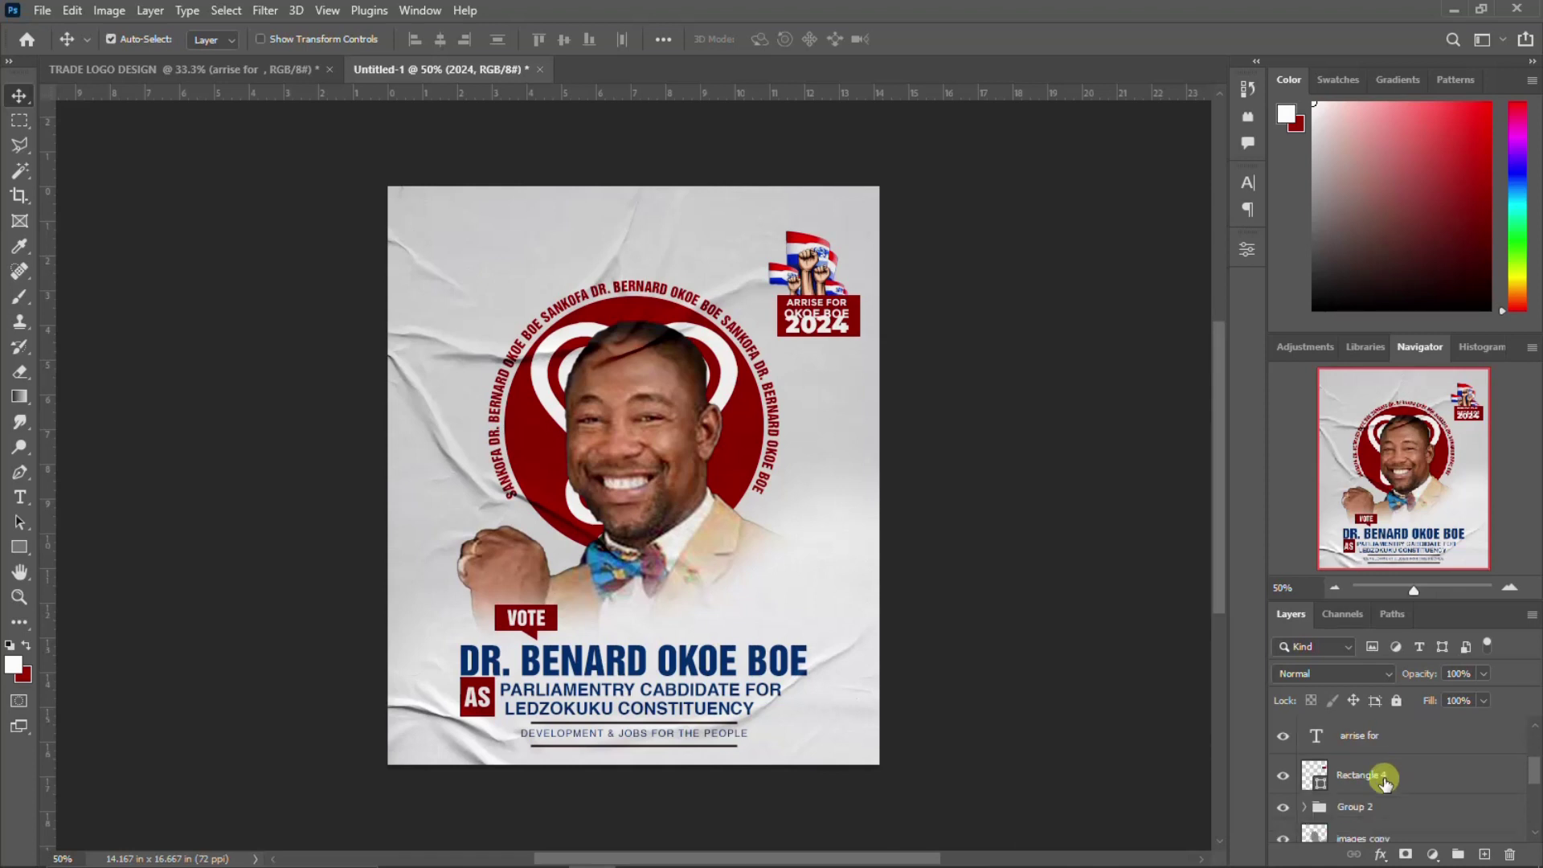
click(1382, 778)
key(ctrl+t)
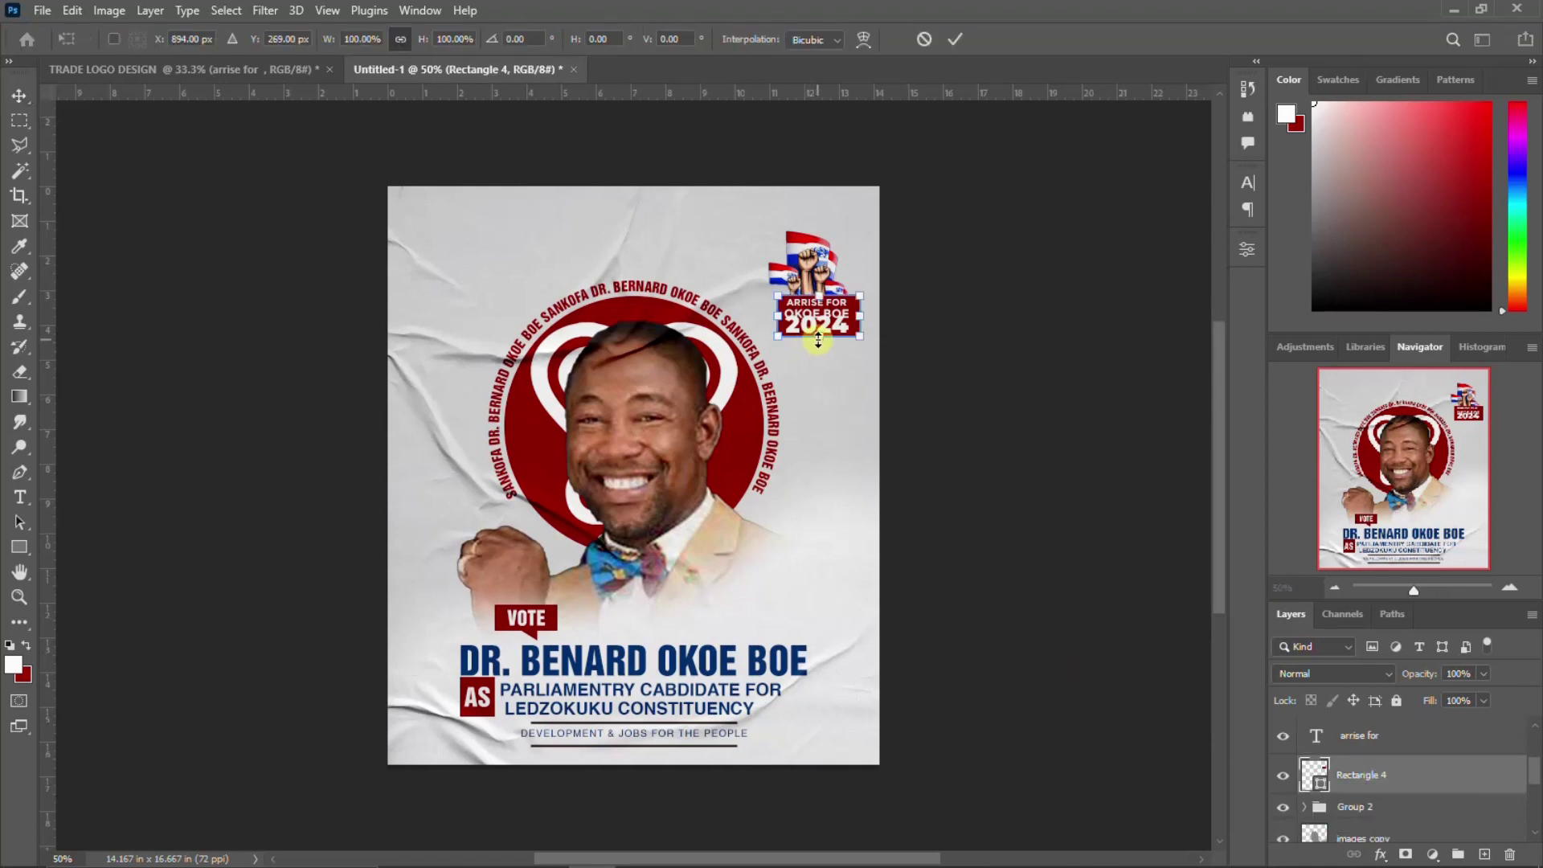
drag(818, 342, 813, 342)
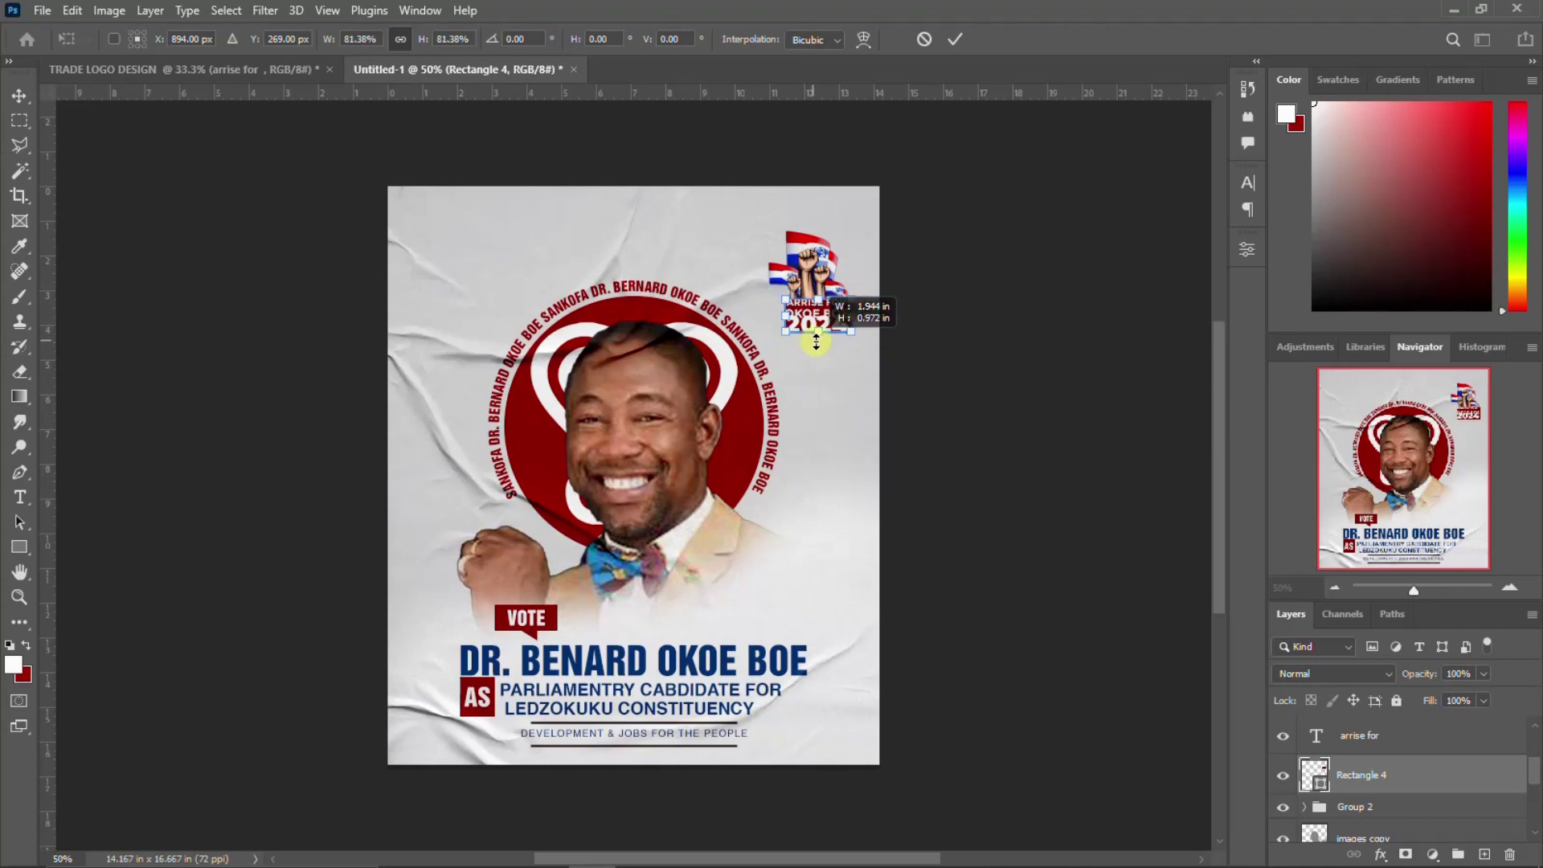
drag(815, 342, 858, 339)
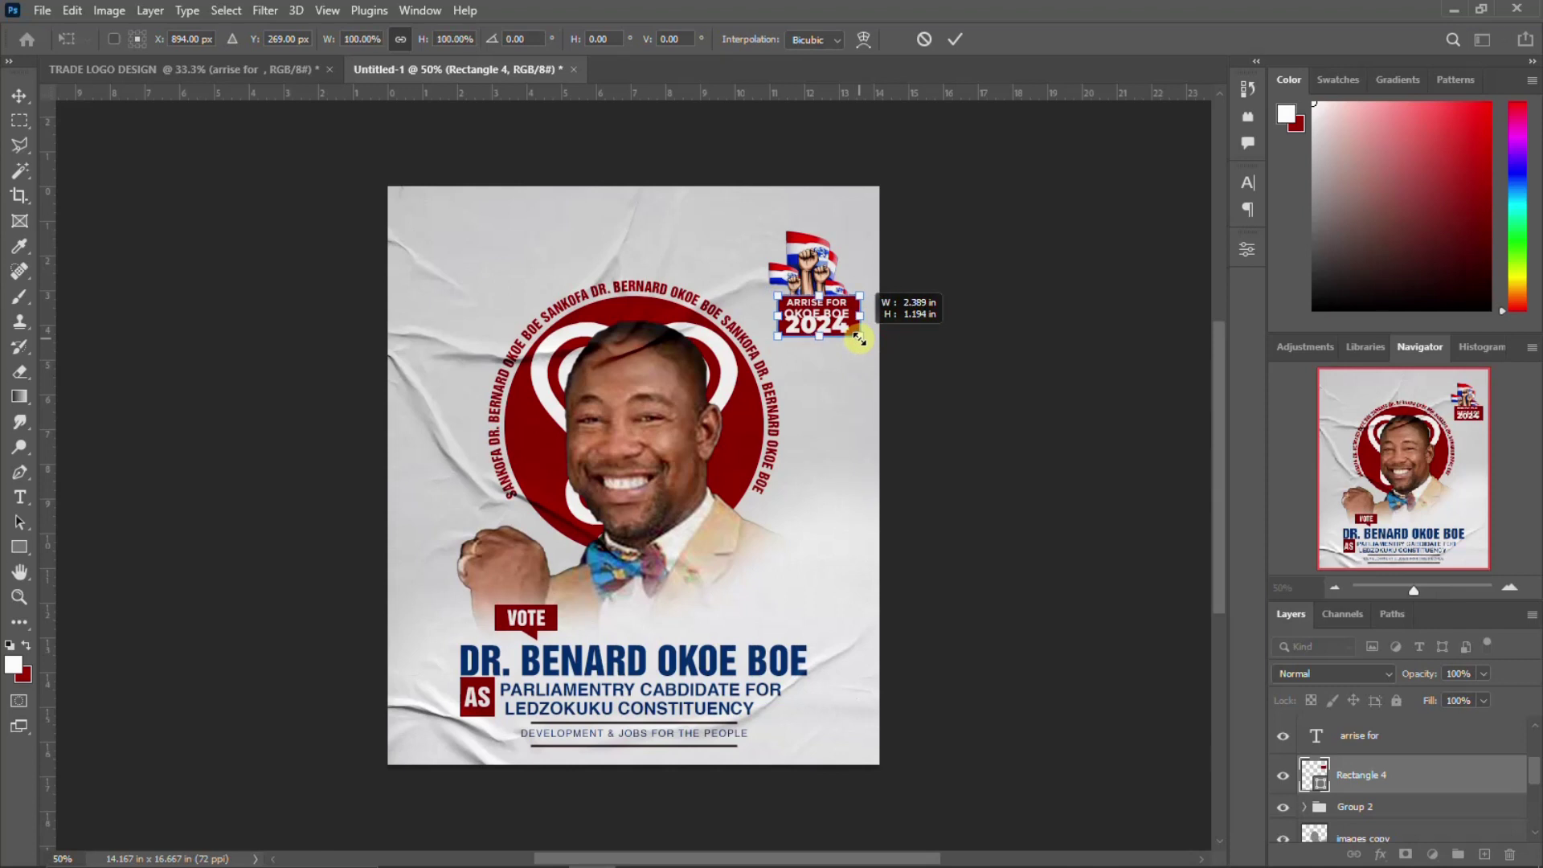
drag(818, 337, 815, 347)
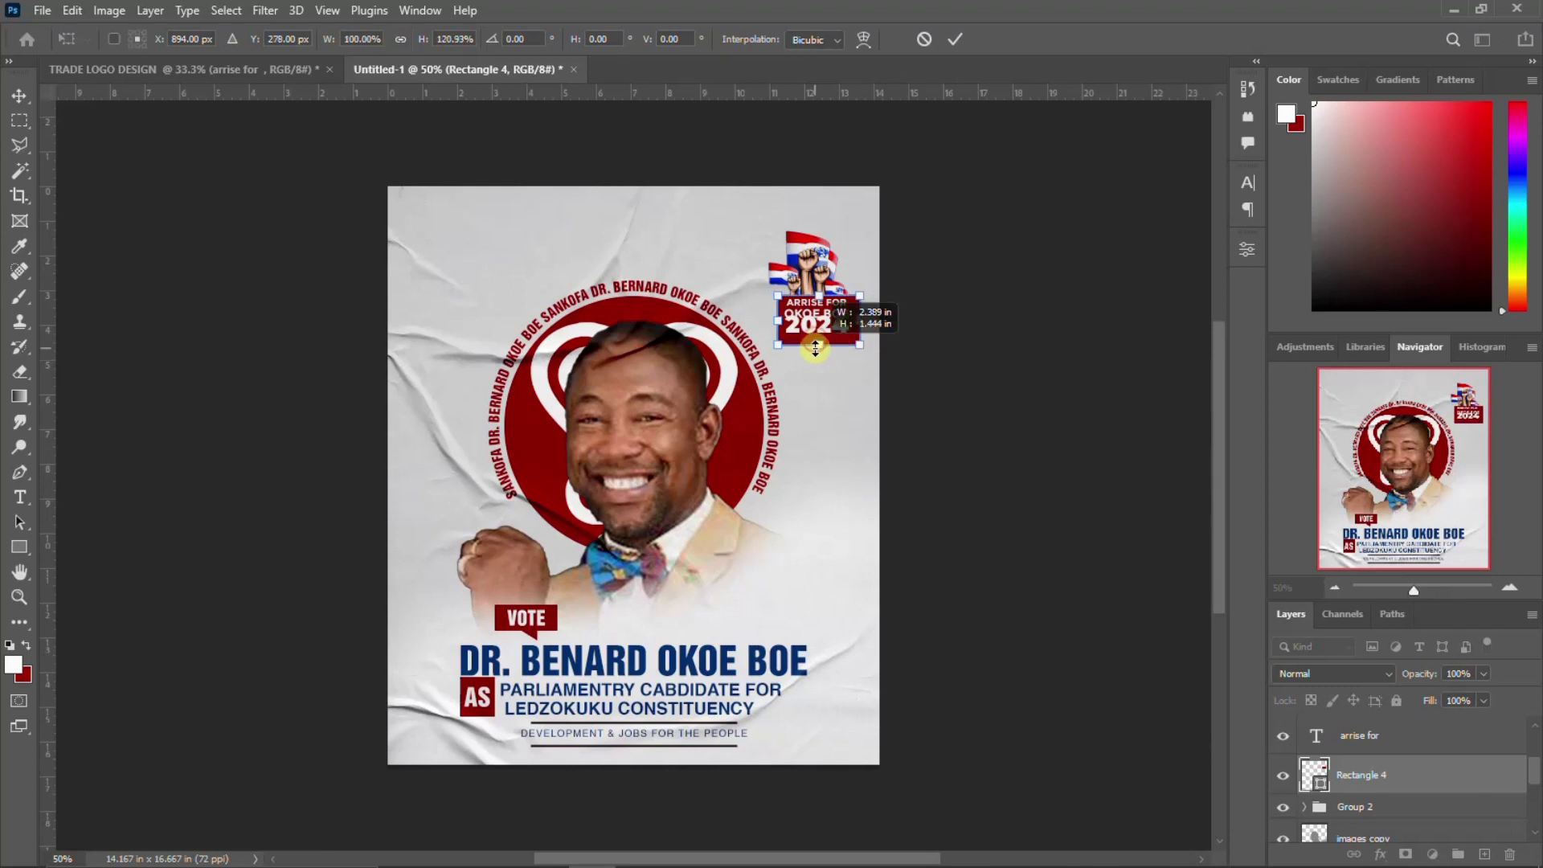
key(Return)
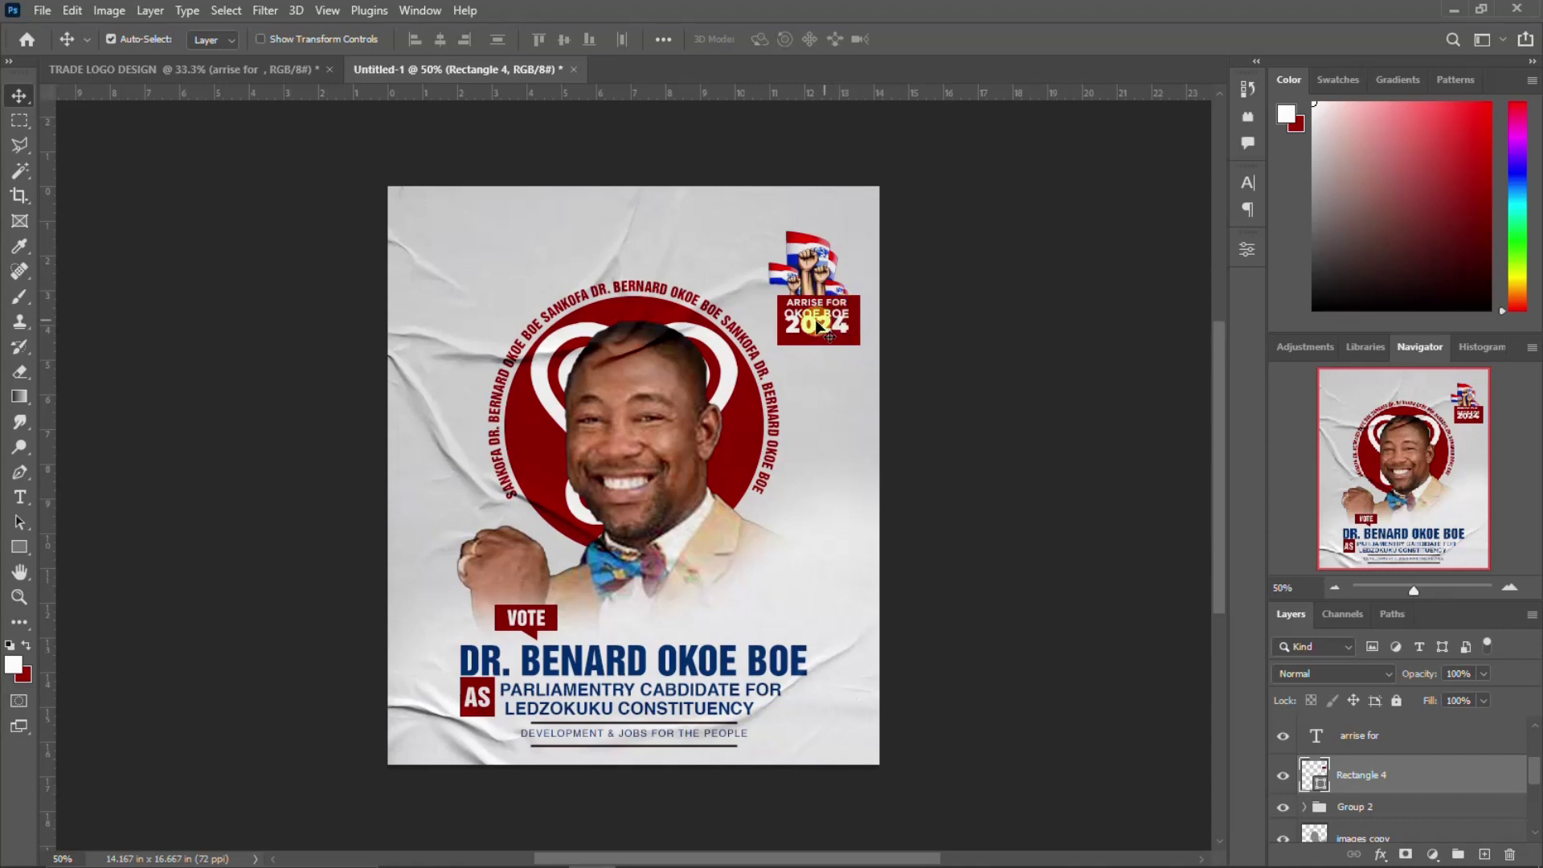
click(816, 325)
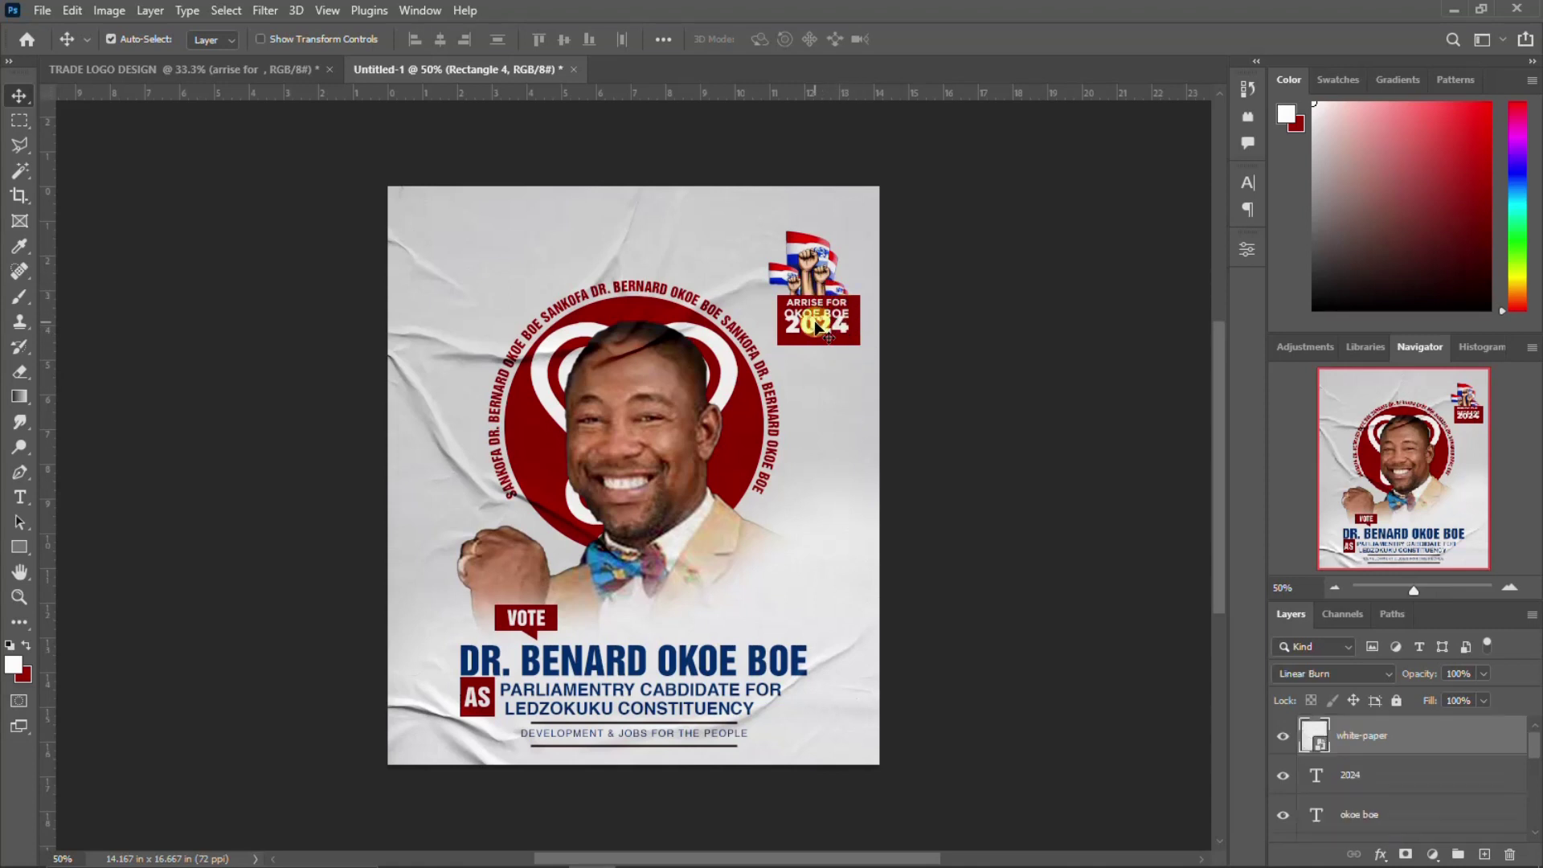
Move 2024 down clear of OKOE BOE and review the badge text layers.
click(1357, 784)
key(Down)
key(Down)
key(Down)
key(Down)
key(Down)
key(Down)
key(Down)
key(Down)
key(Down)
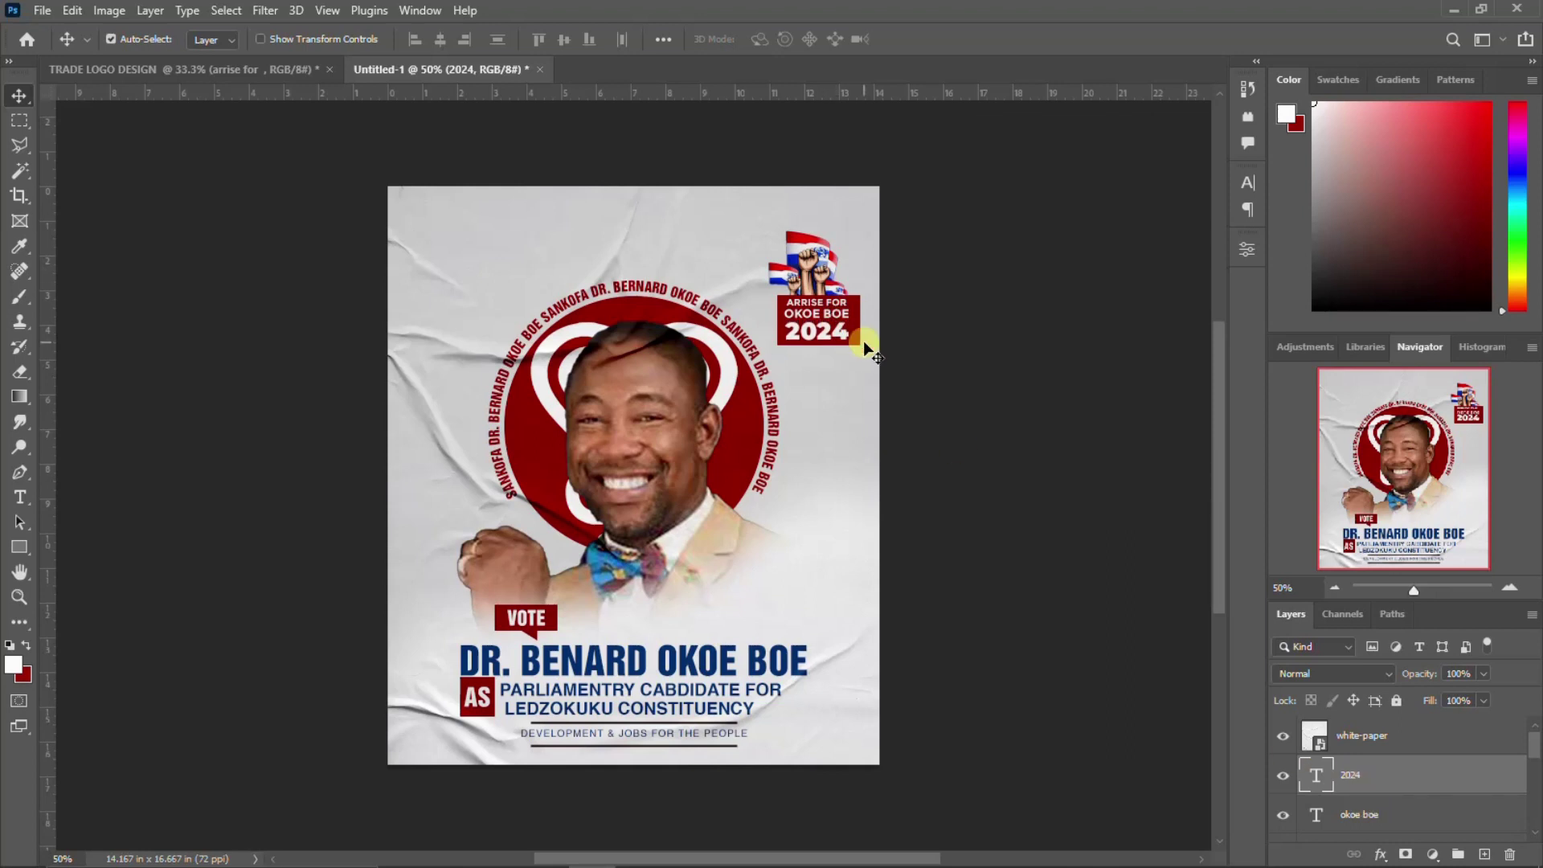
click(833, 318)
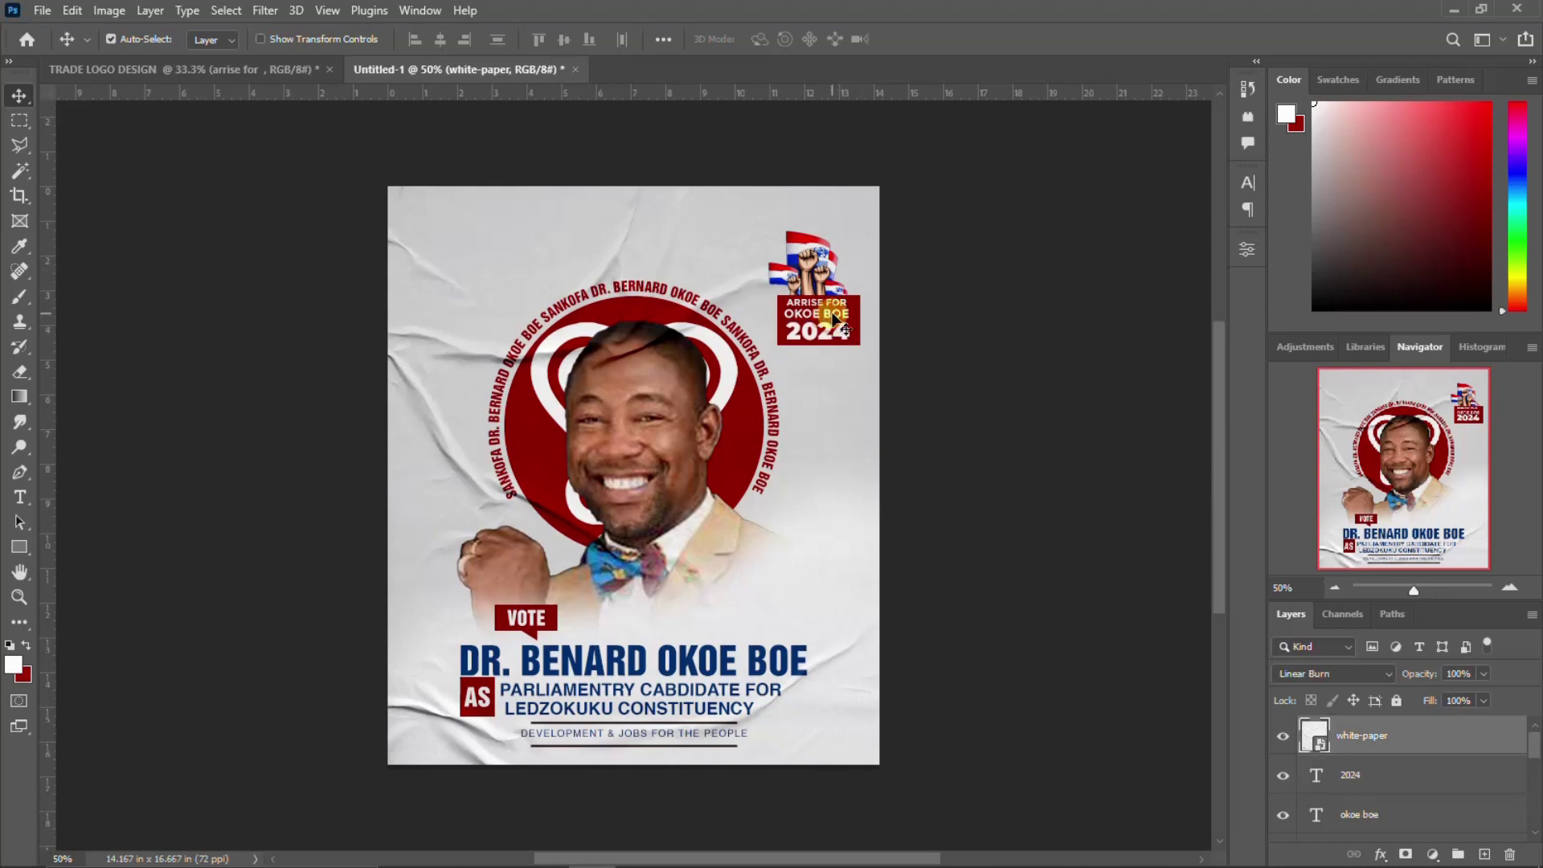
click(1372, 813)
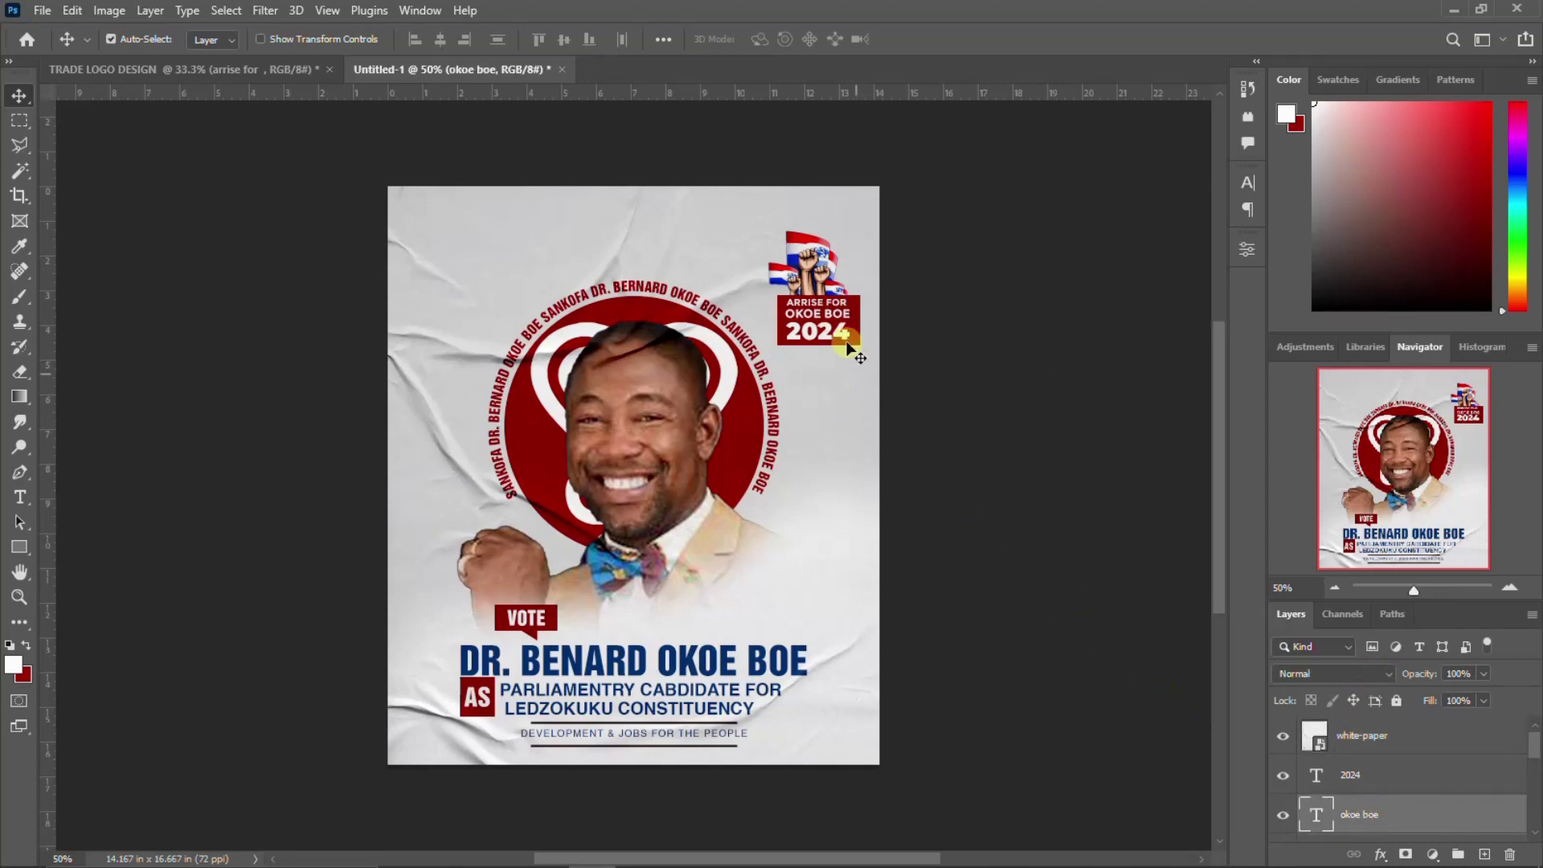
click(837, 309)
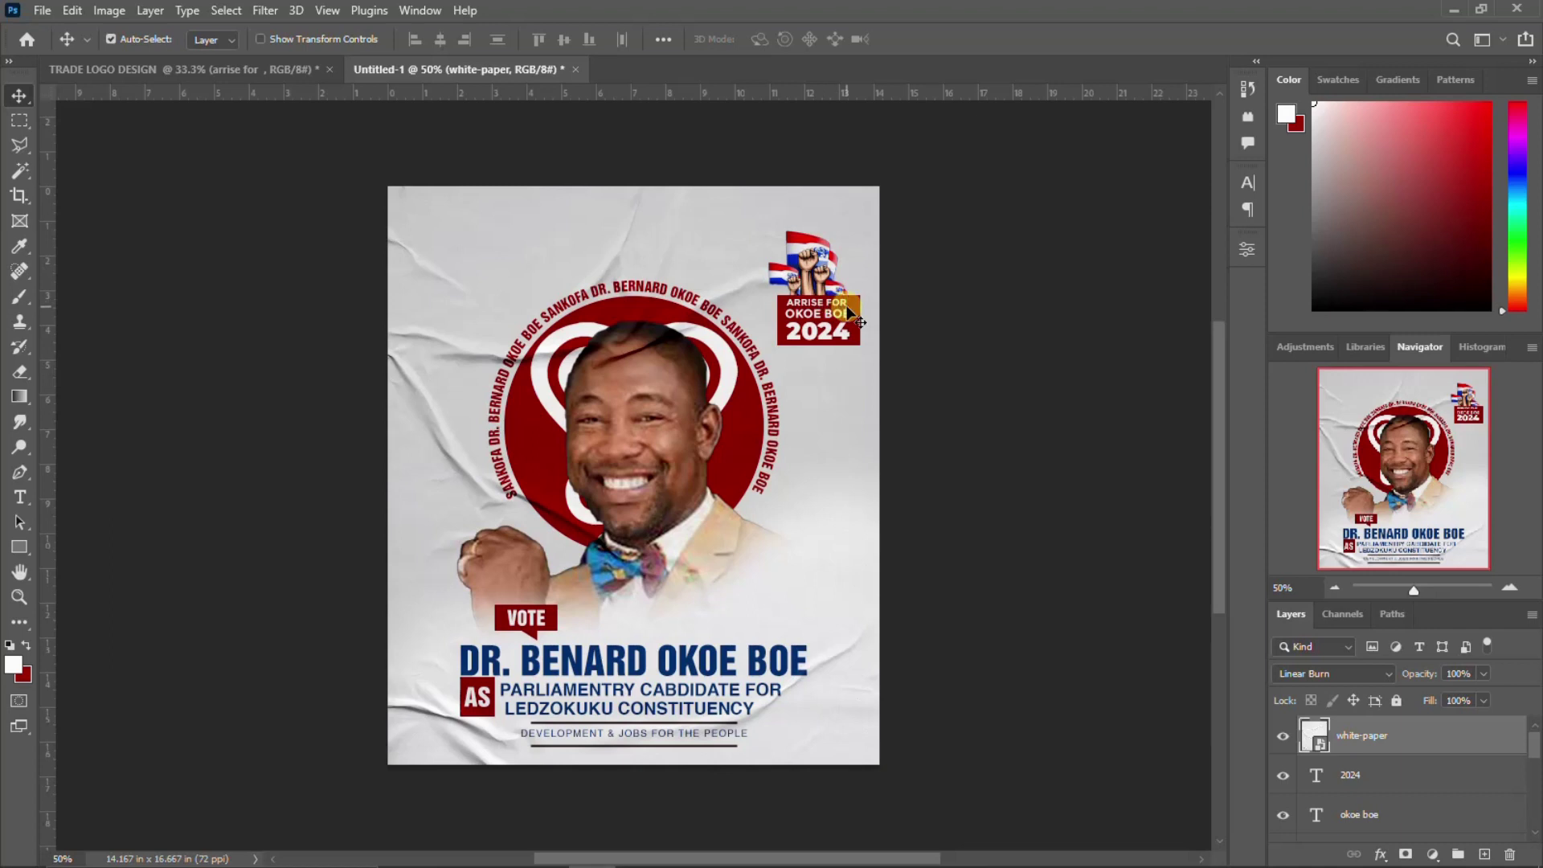
click(1387, 815)
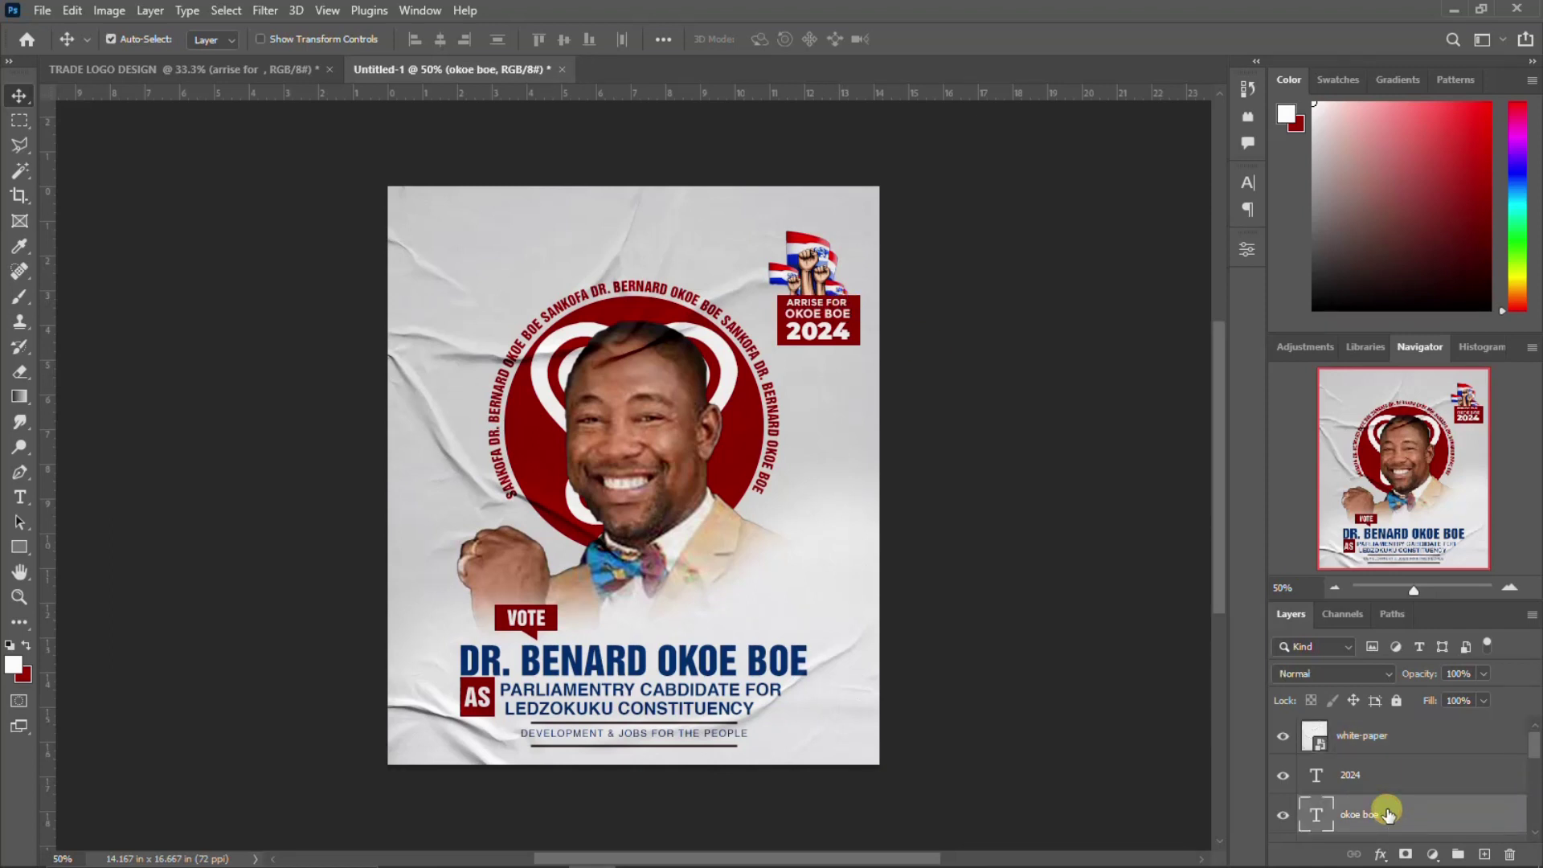
scroll(1388, 815, down, 1)
click(1389, 815)
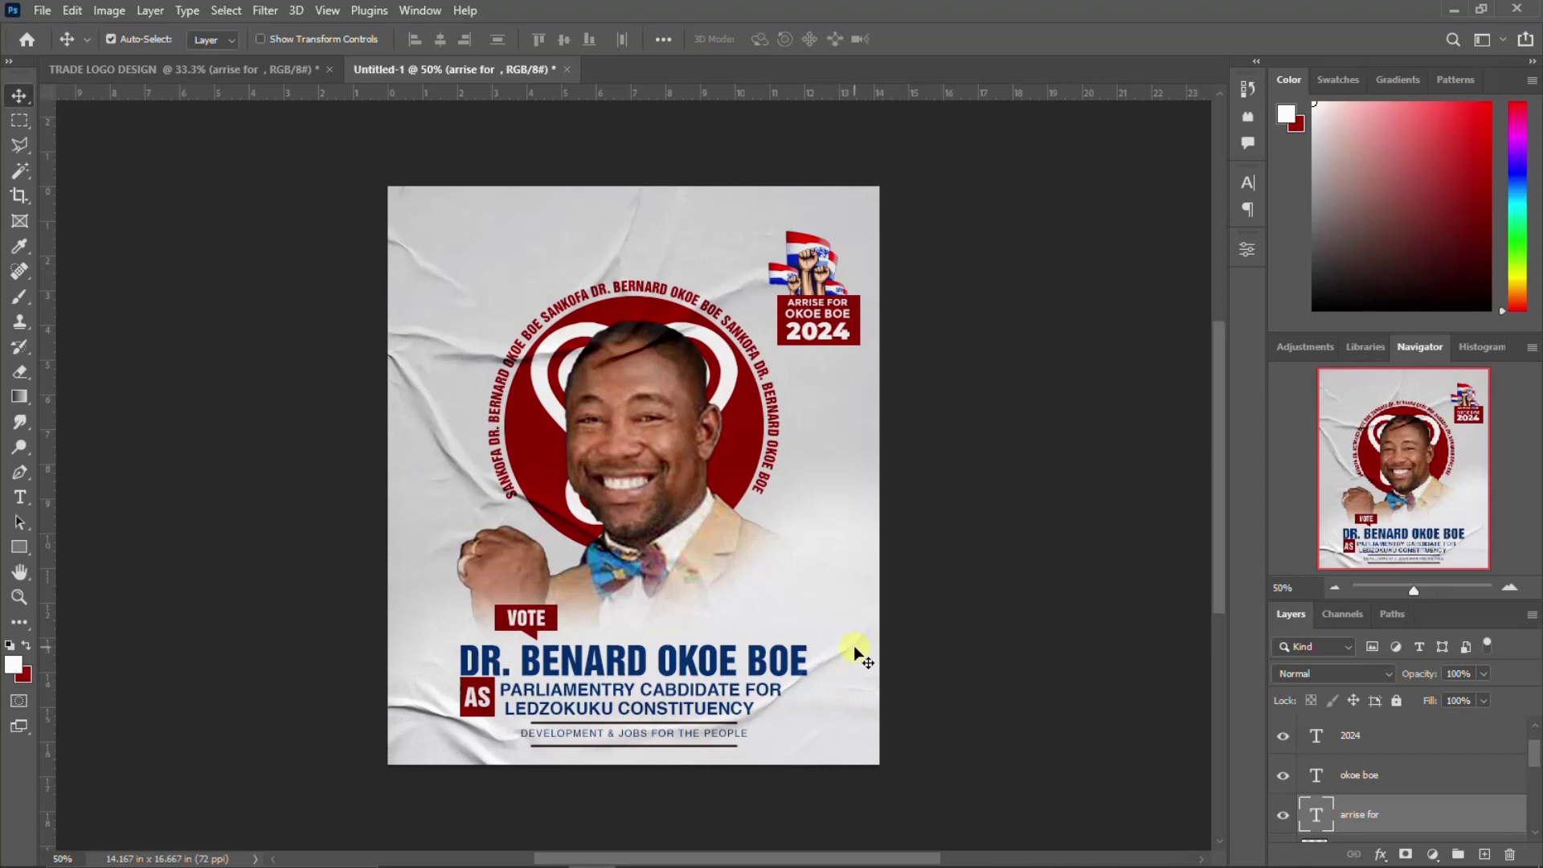
Group the images and images (1) layers into Group 3.
scroll(1351, 775, down, 2)
scroll(1343, 780, down, 3)
scroll(1335, 784, down, 2)
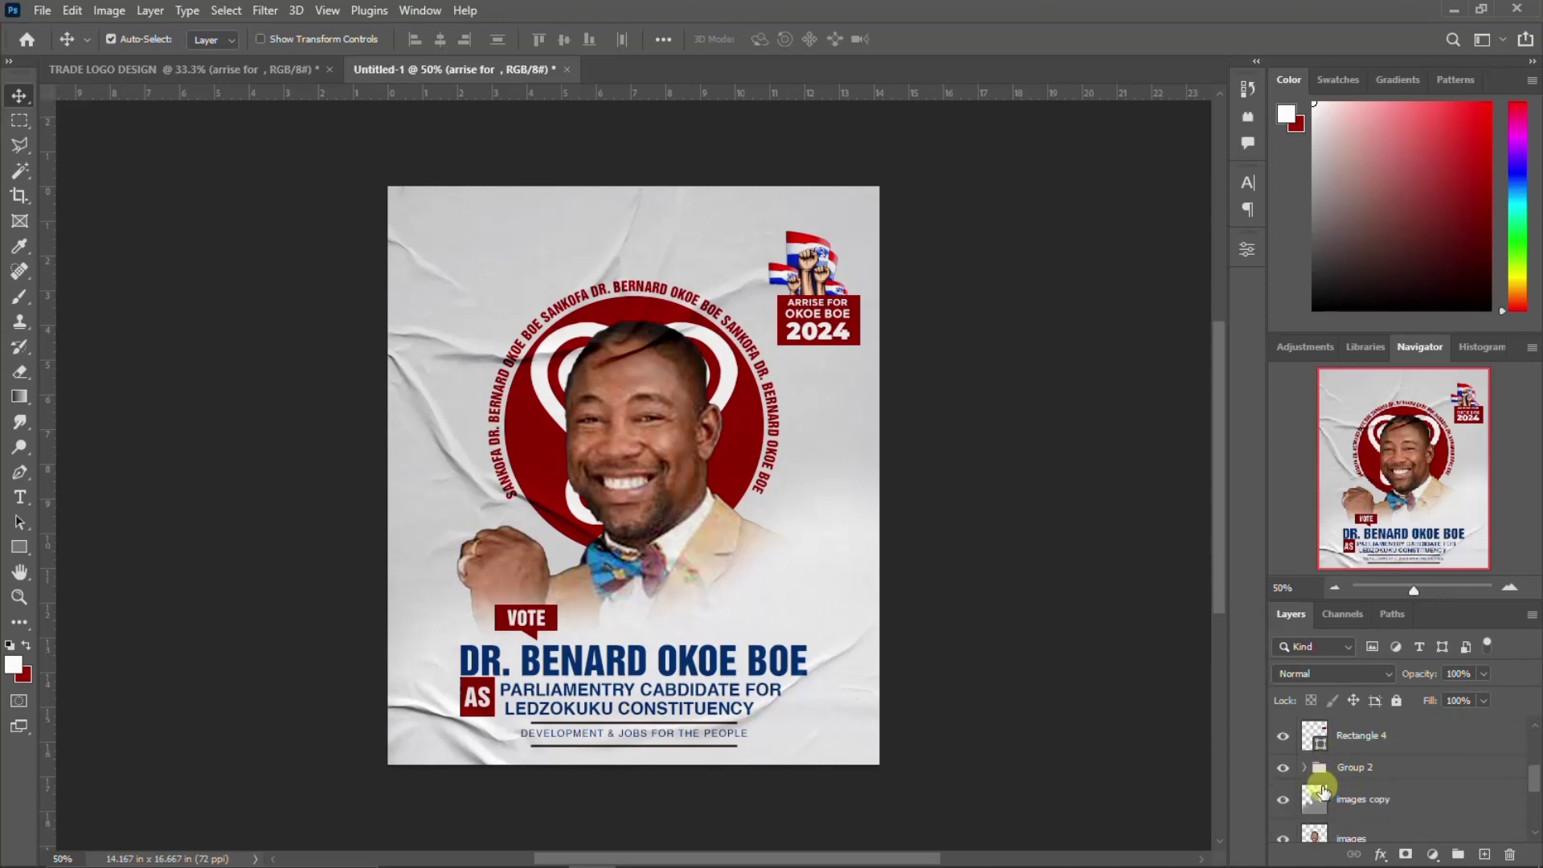
scroll(1334, 788, down, 2)
click(1364, 769)
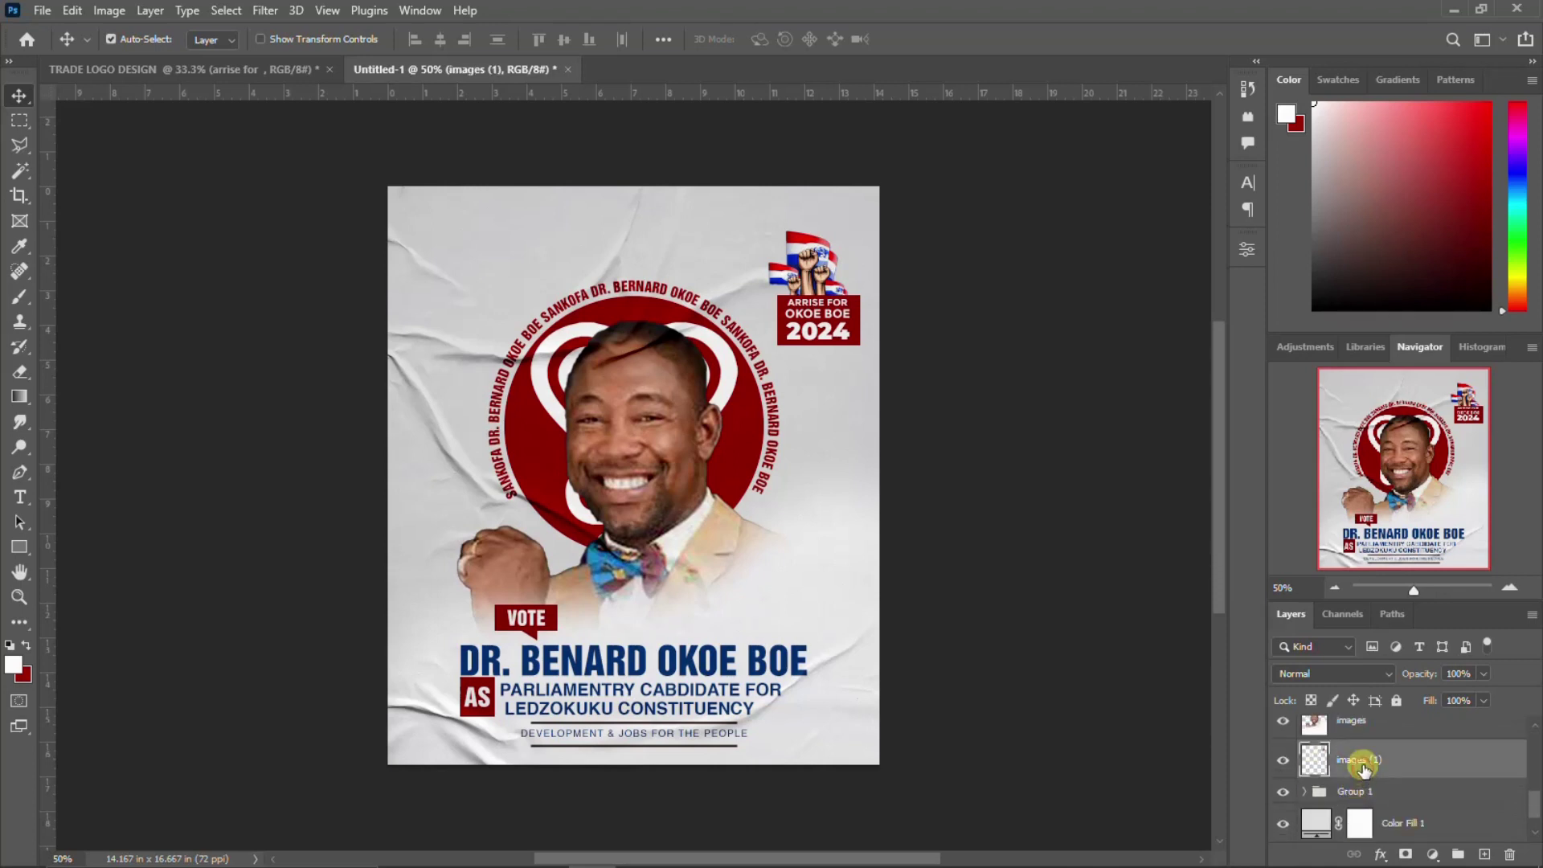
scroll(1364, 770, up, 1)
shift+click(1364, 762)
key(ctrl+g)
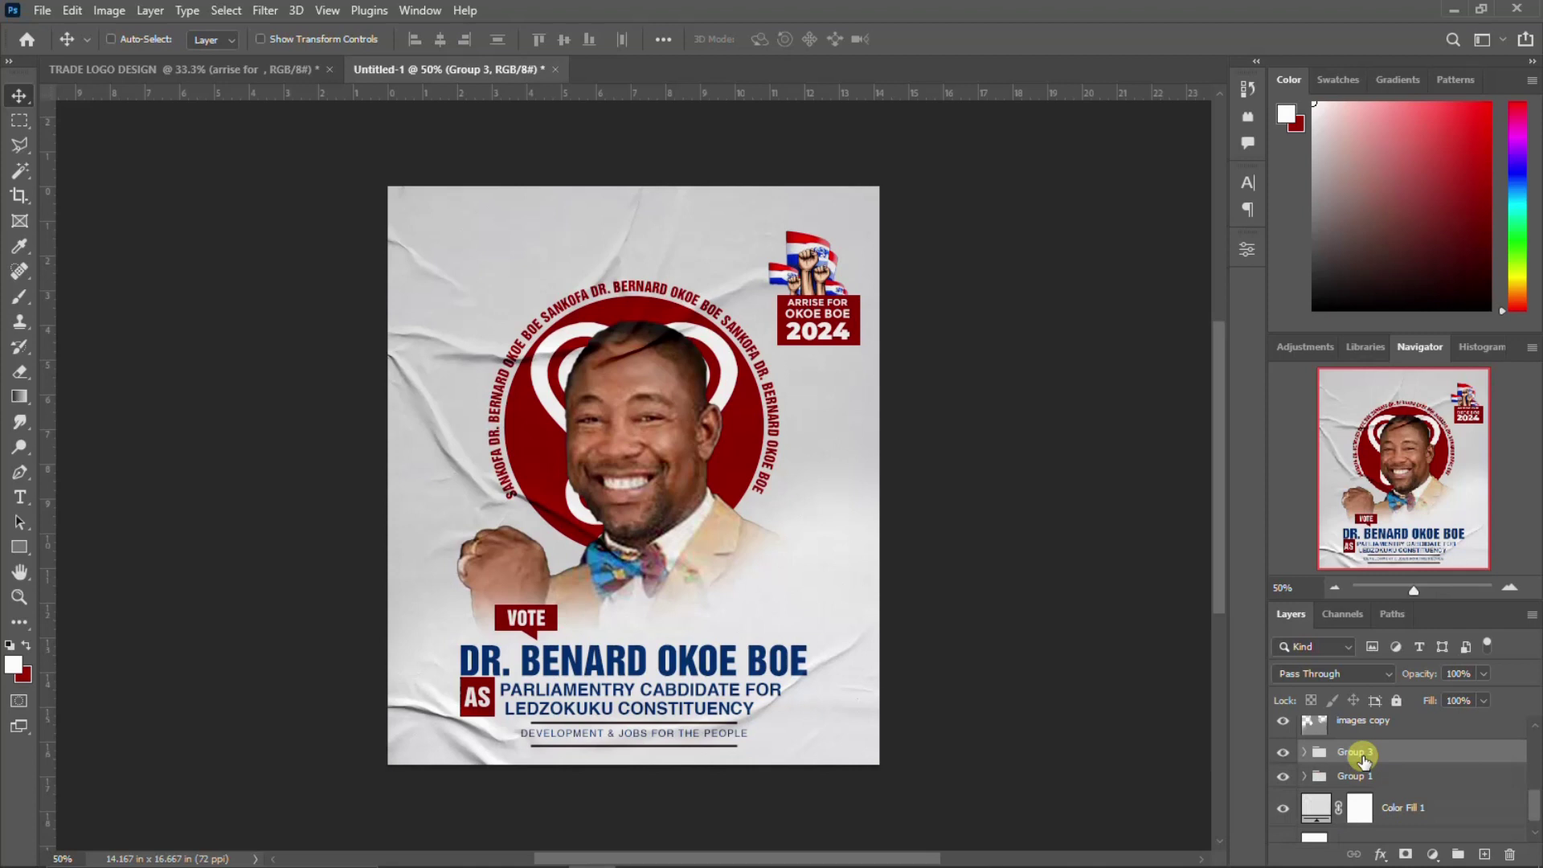
Group the badge text layers below white-paper into Group 4.
scroll(1355, 751, up, 1)
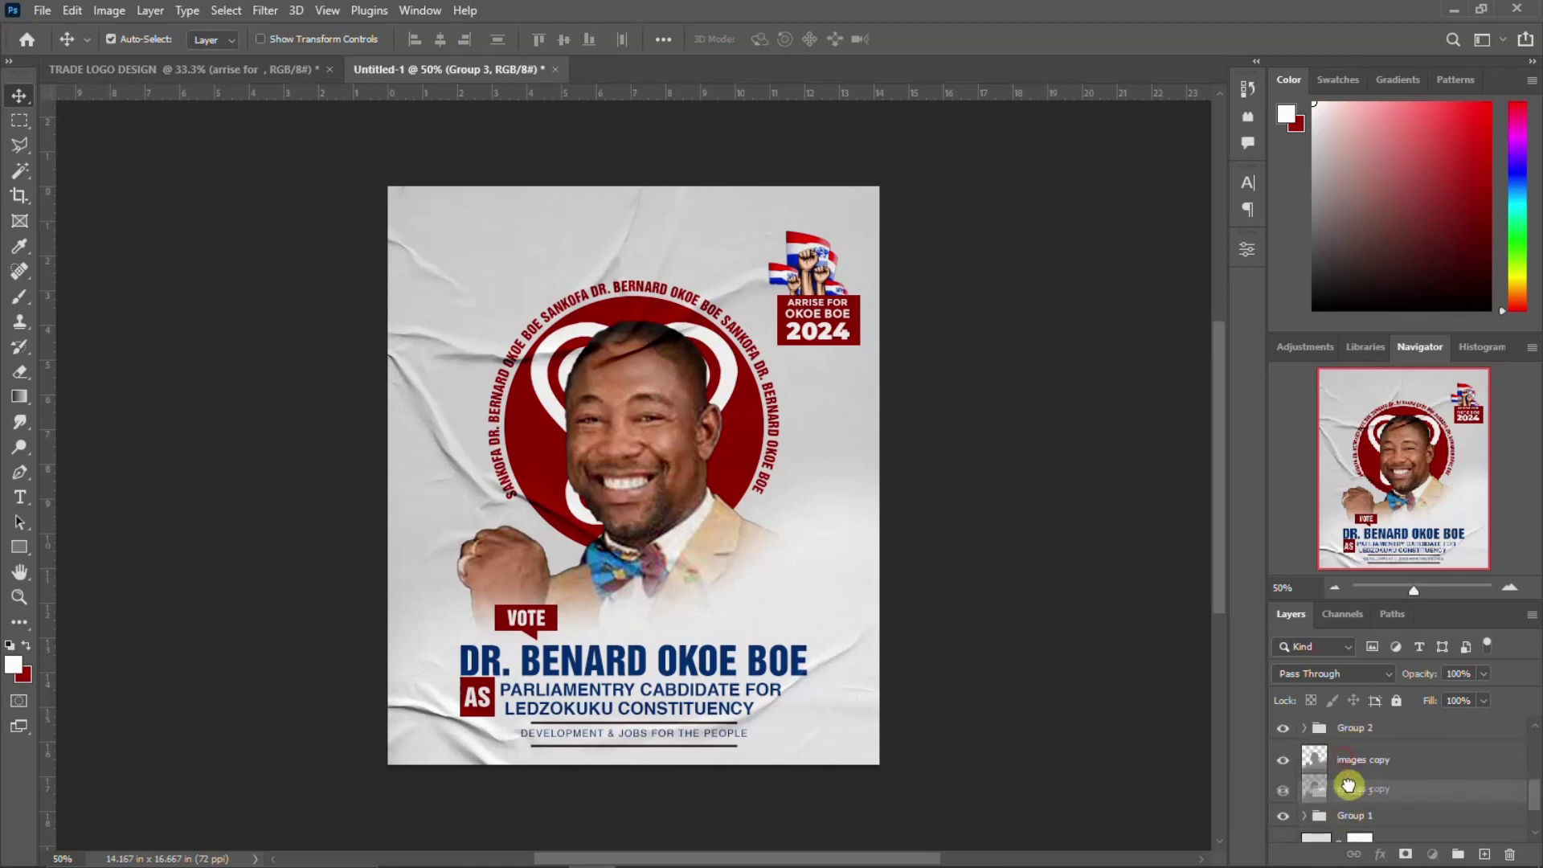
scroll(1347, 754, up, 2)
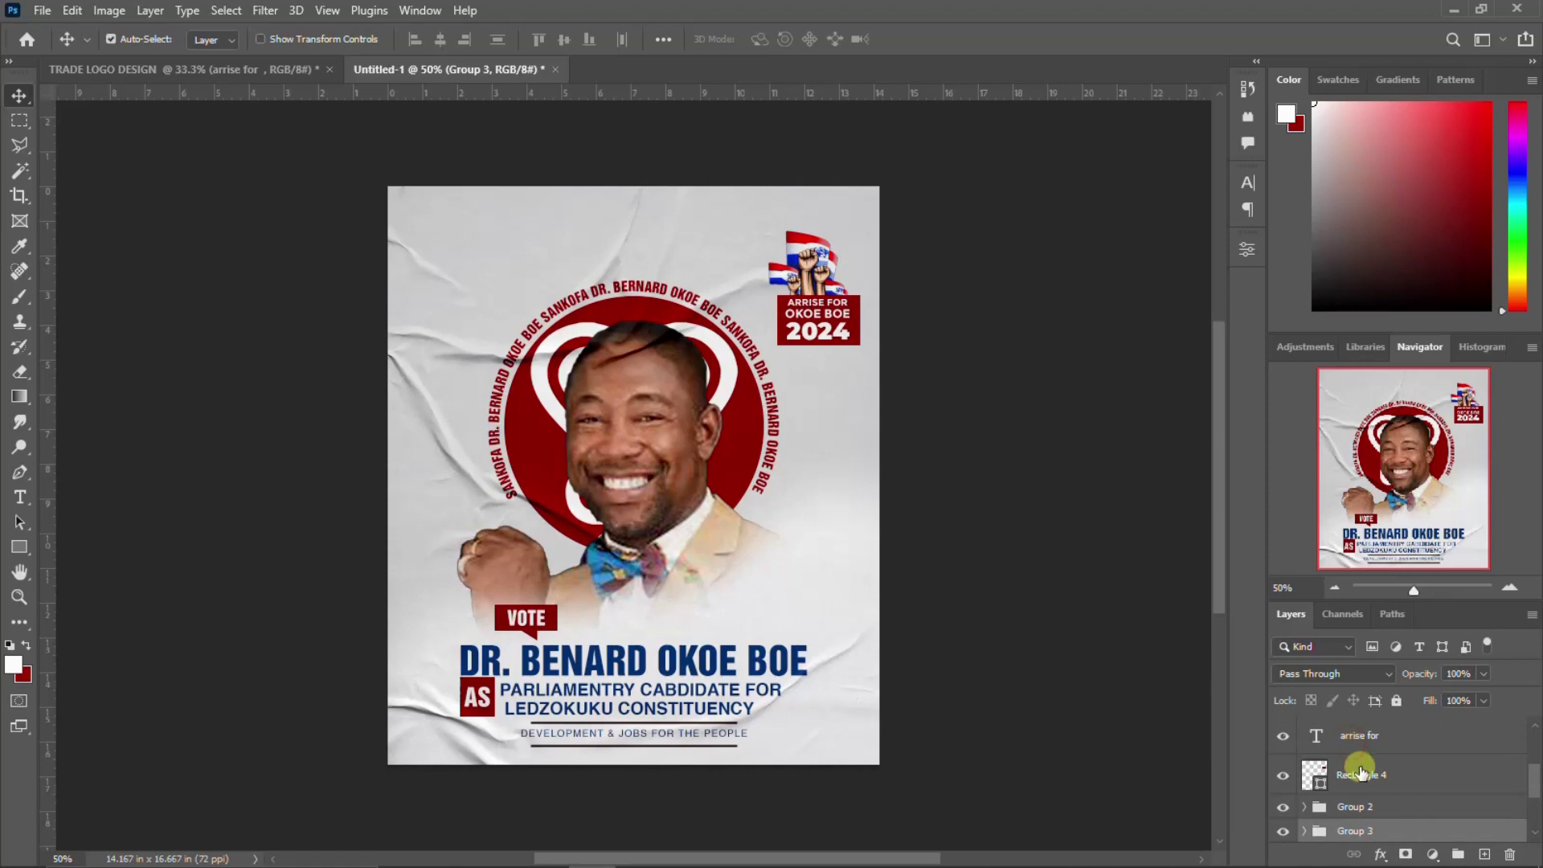
click(1358, 775)
scroll(1362, 764, up, 3)
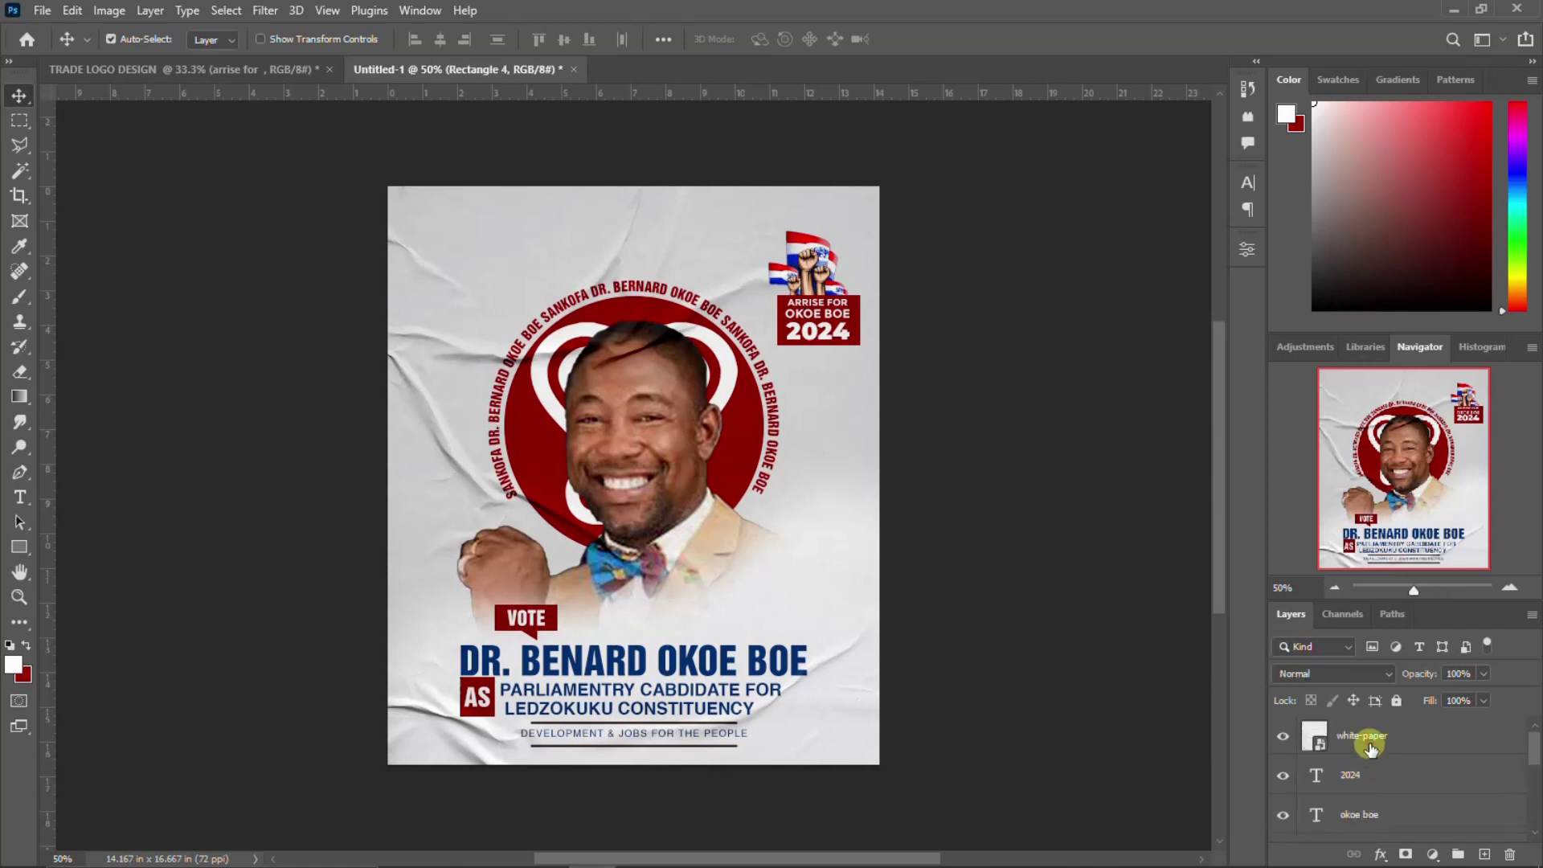
shift+click(1366, 741)
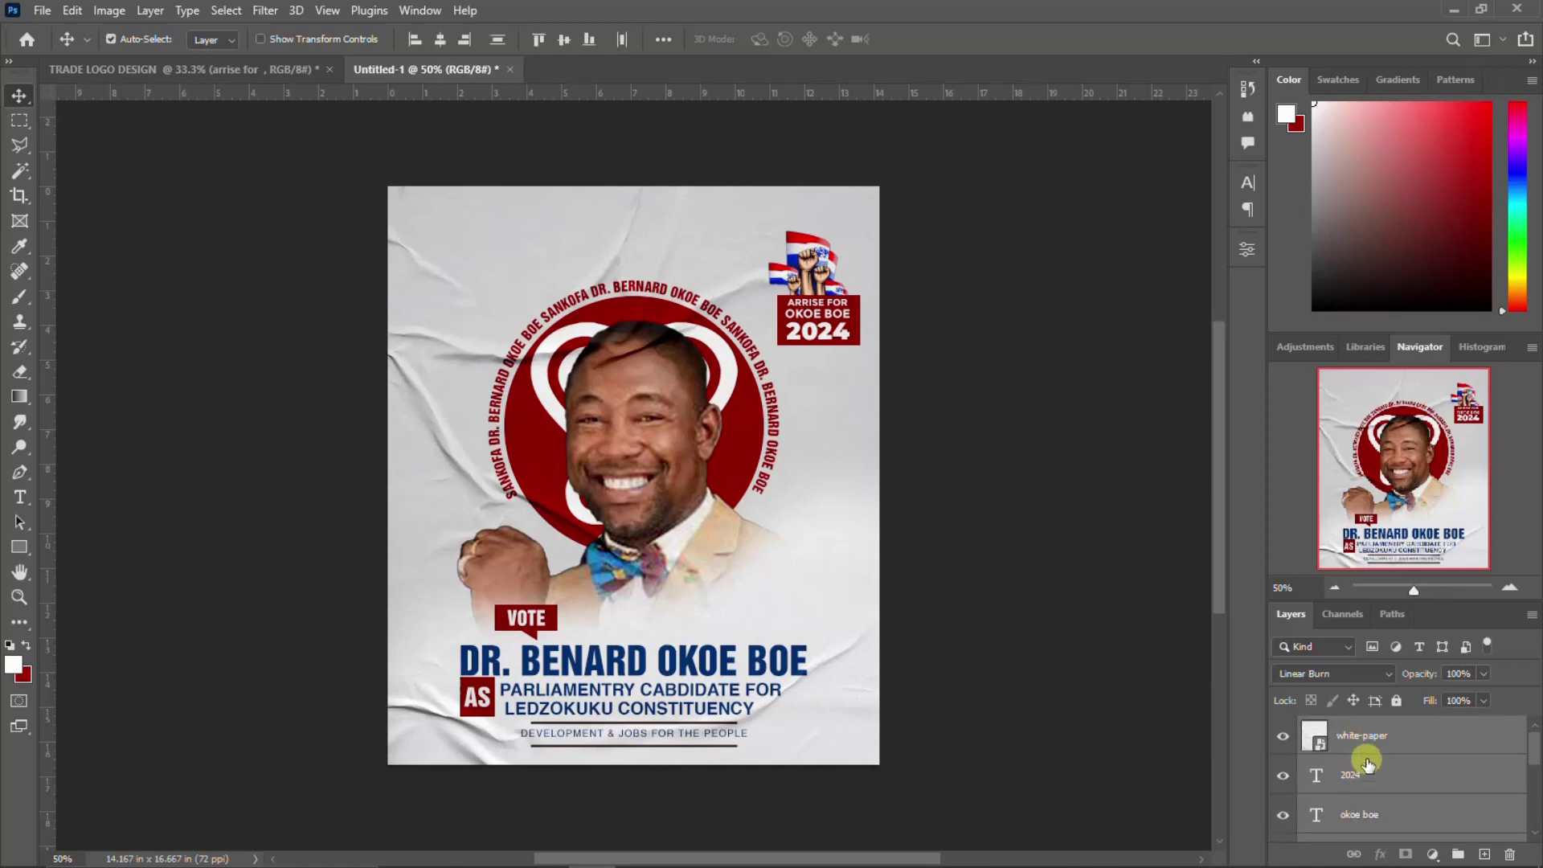
ctrl+click(1380, 744)
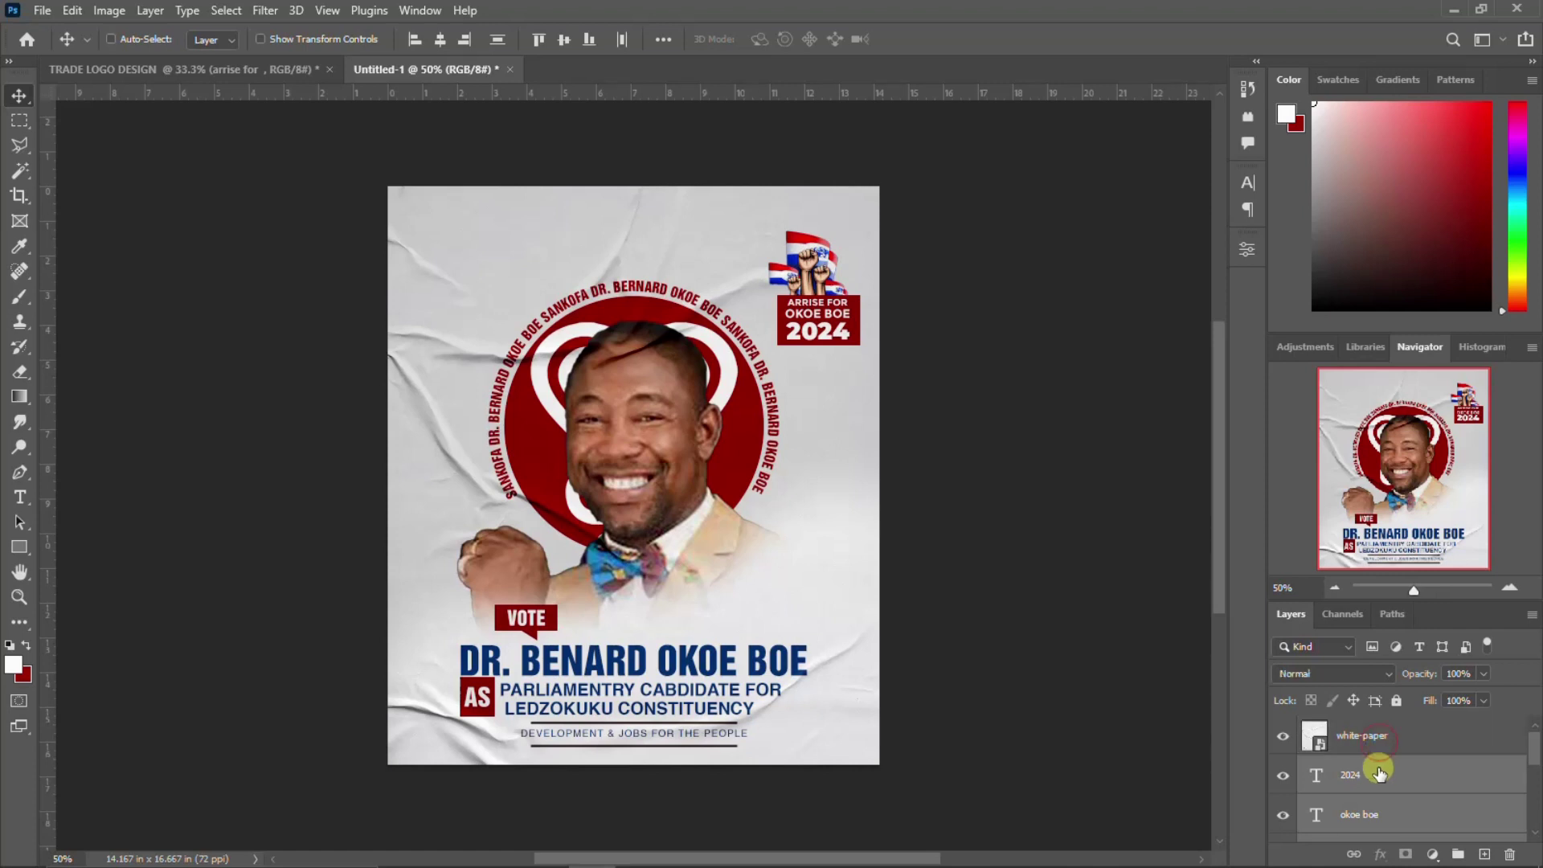
key(ctrl+g)
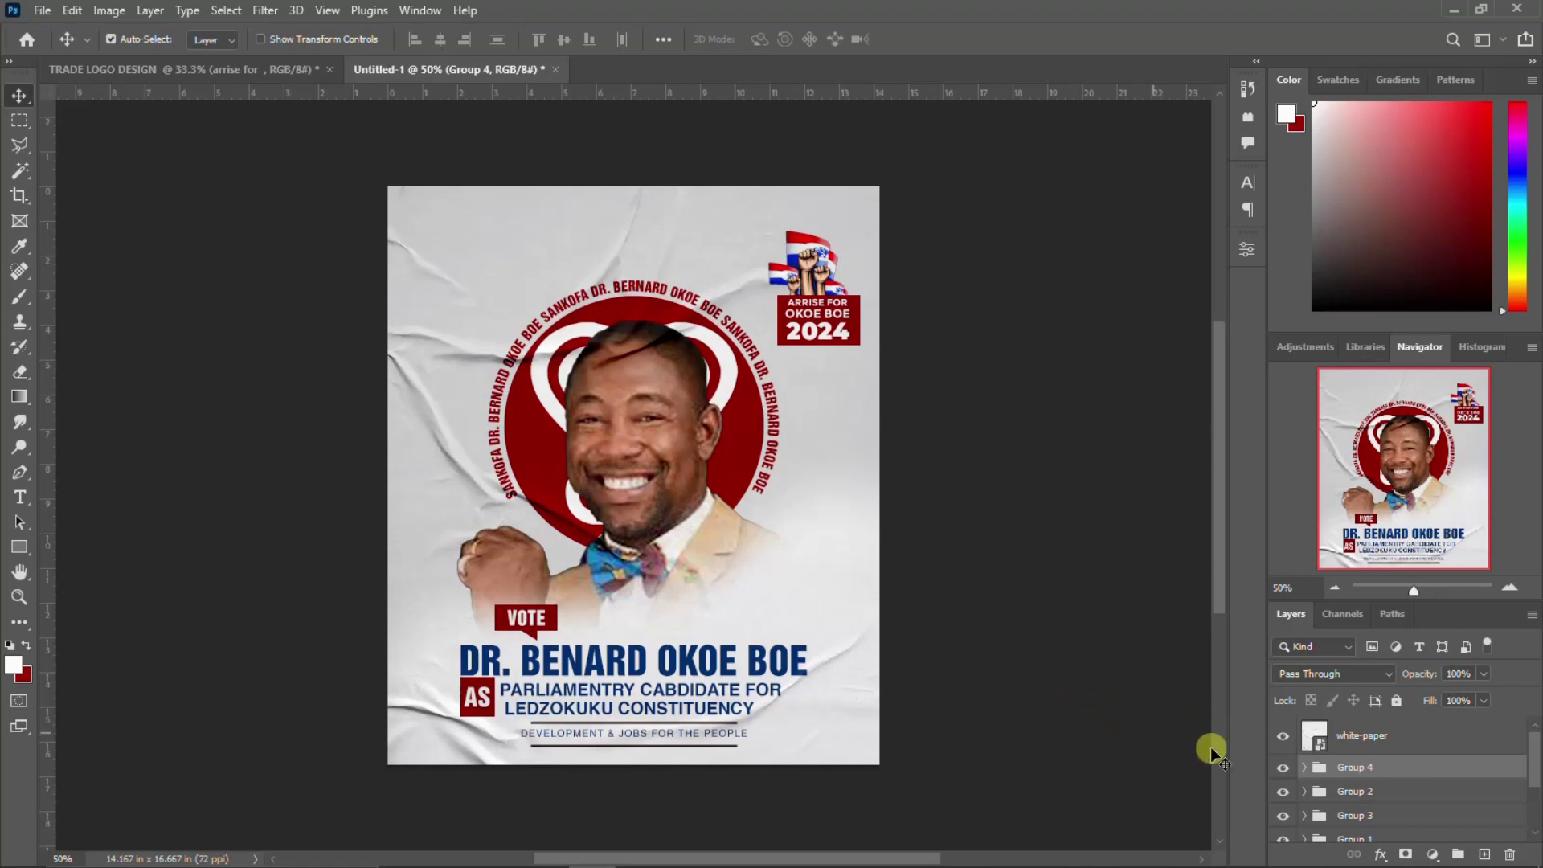
Select the Color Fill 1 layer and bring up File Explorer.
scroll(1358, 784, down, 3)
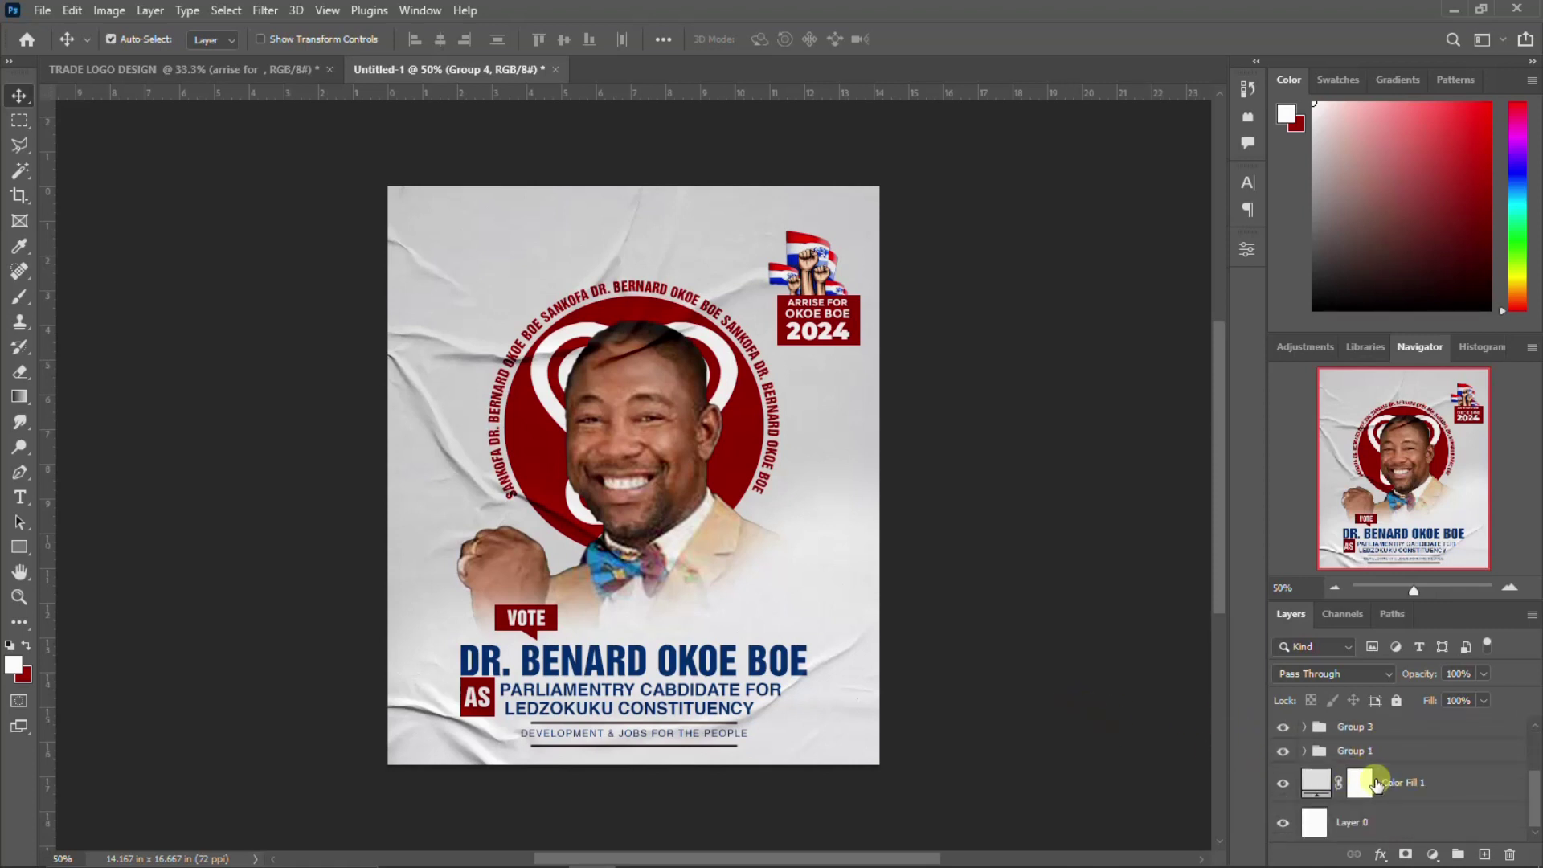
click(1376, 783)
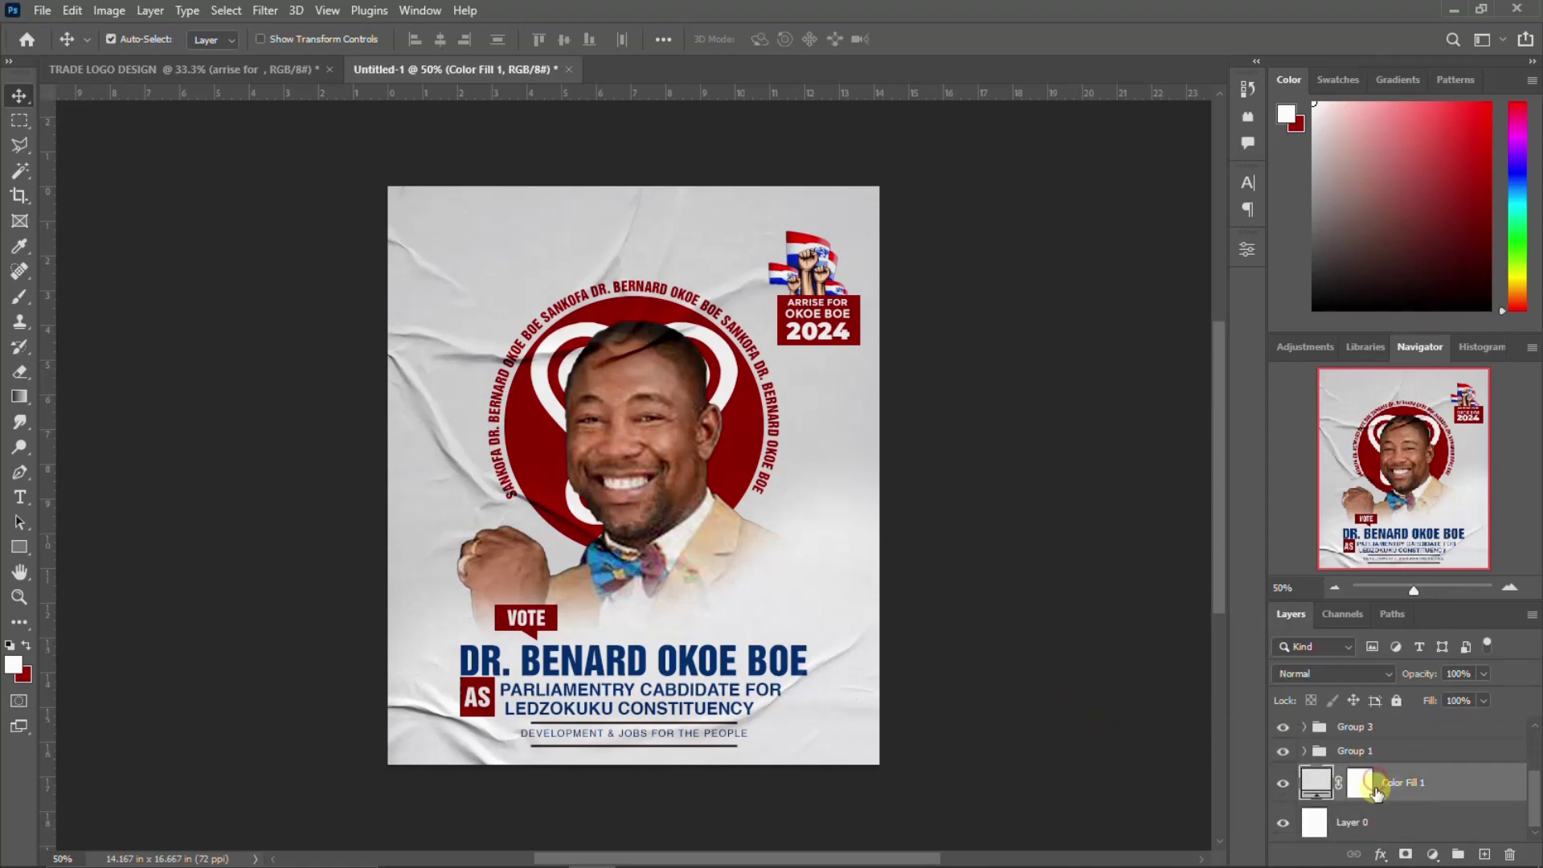
click(456, 857)
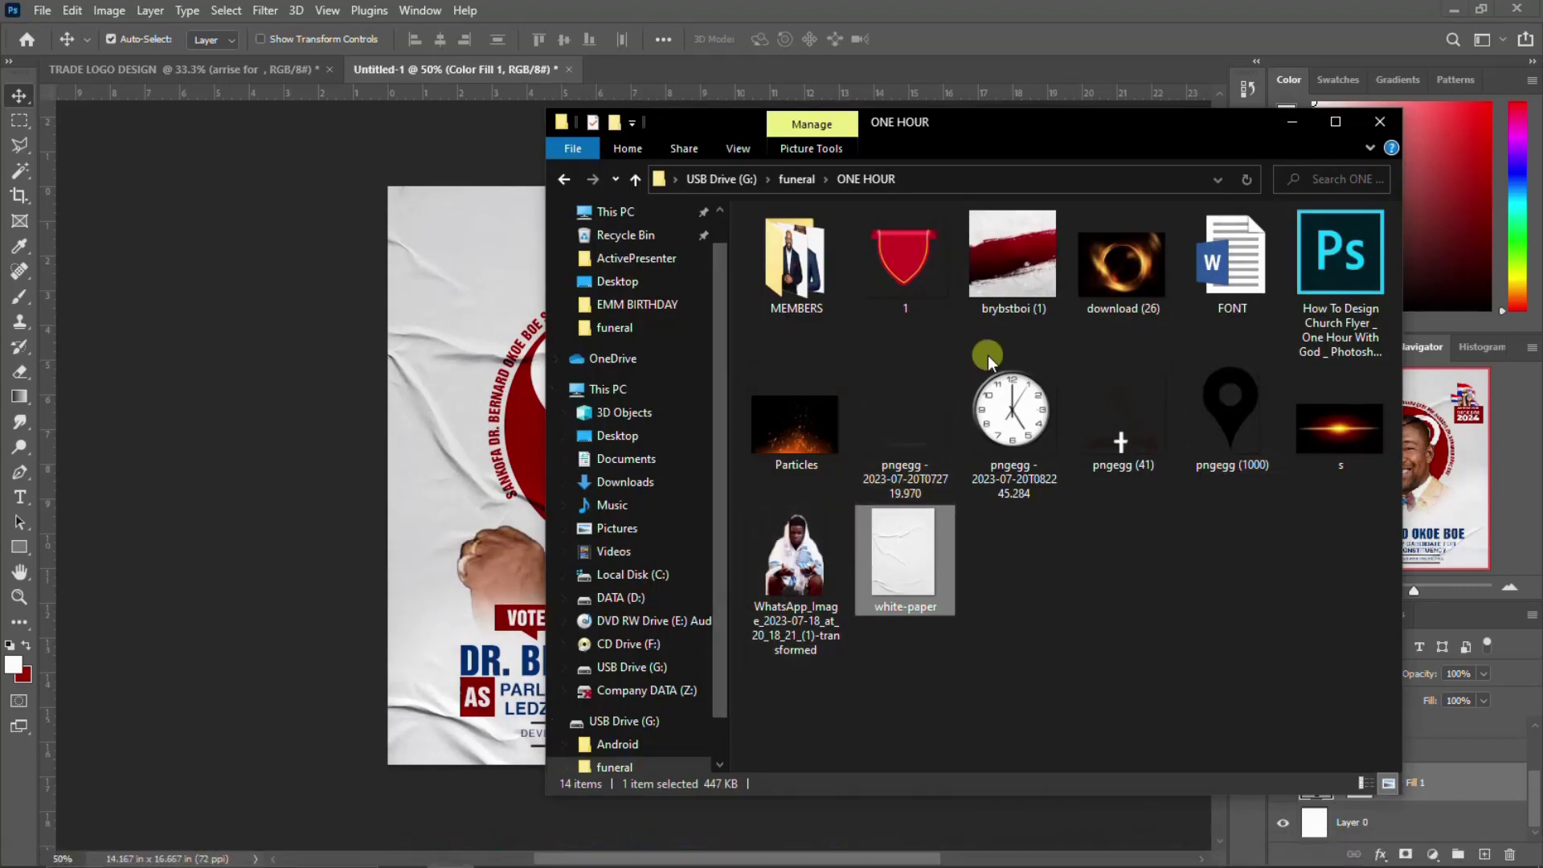
Locate drive-download-20230626T030832Z-001 under funeral and drag the Funeral flyer image onto the flyer.
click(563, 179)
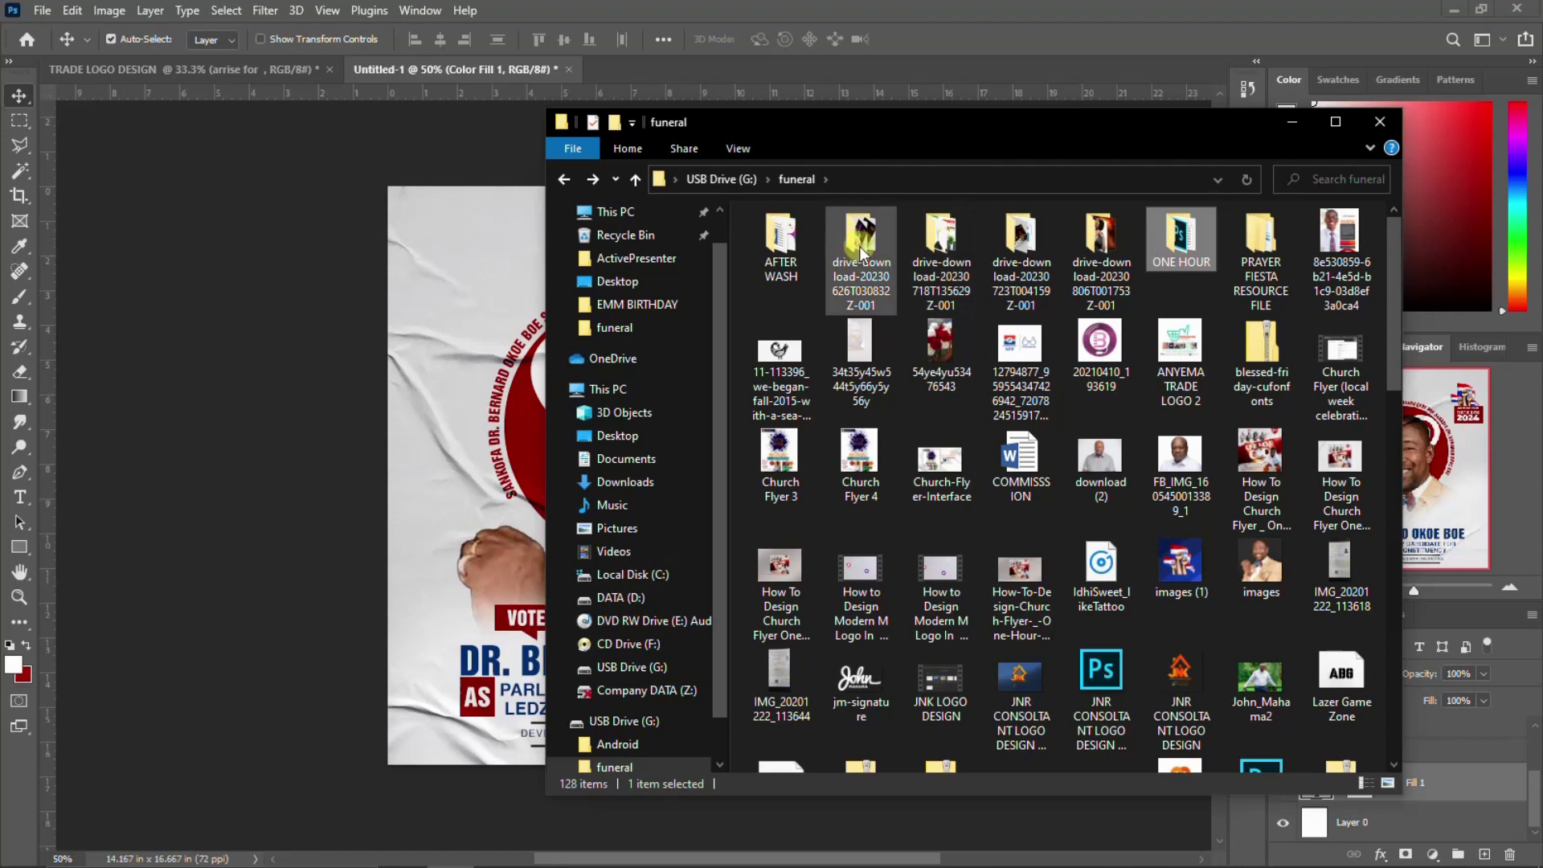
double_click(1016, 253)
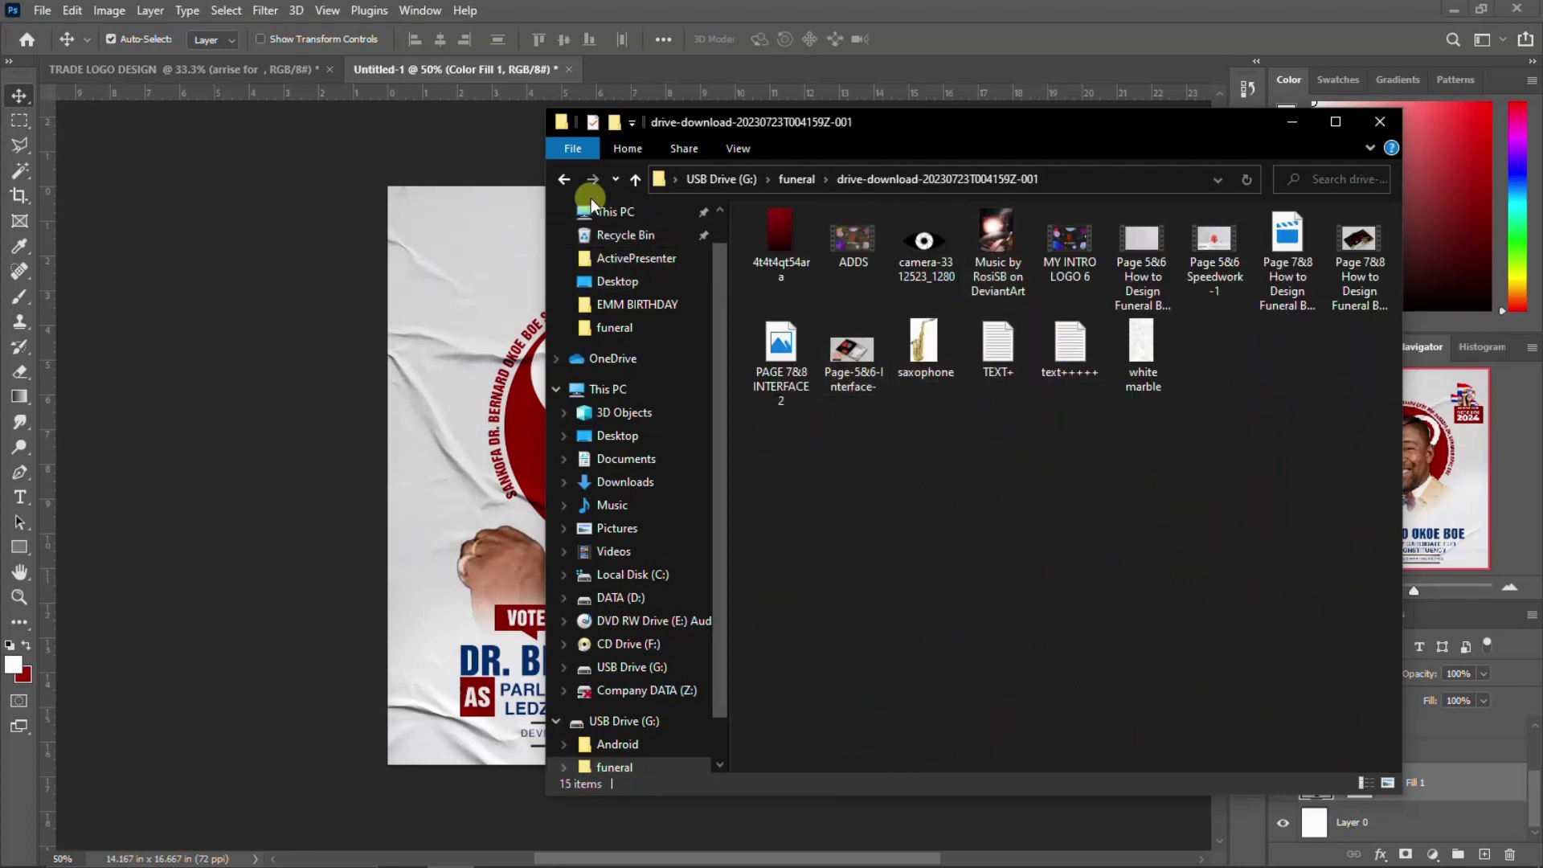
click(567, 178)
double_click(915, 252)
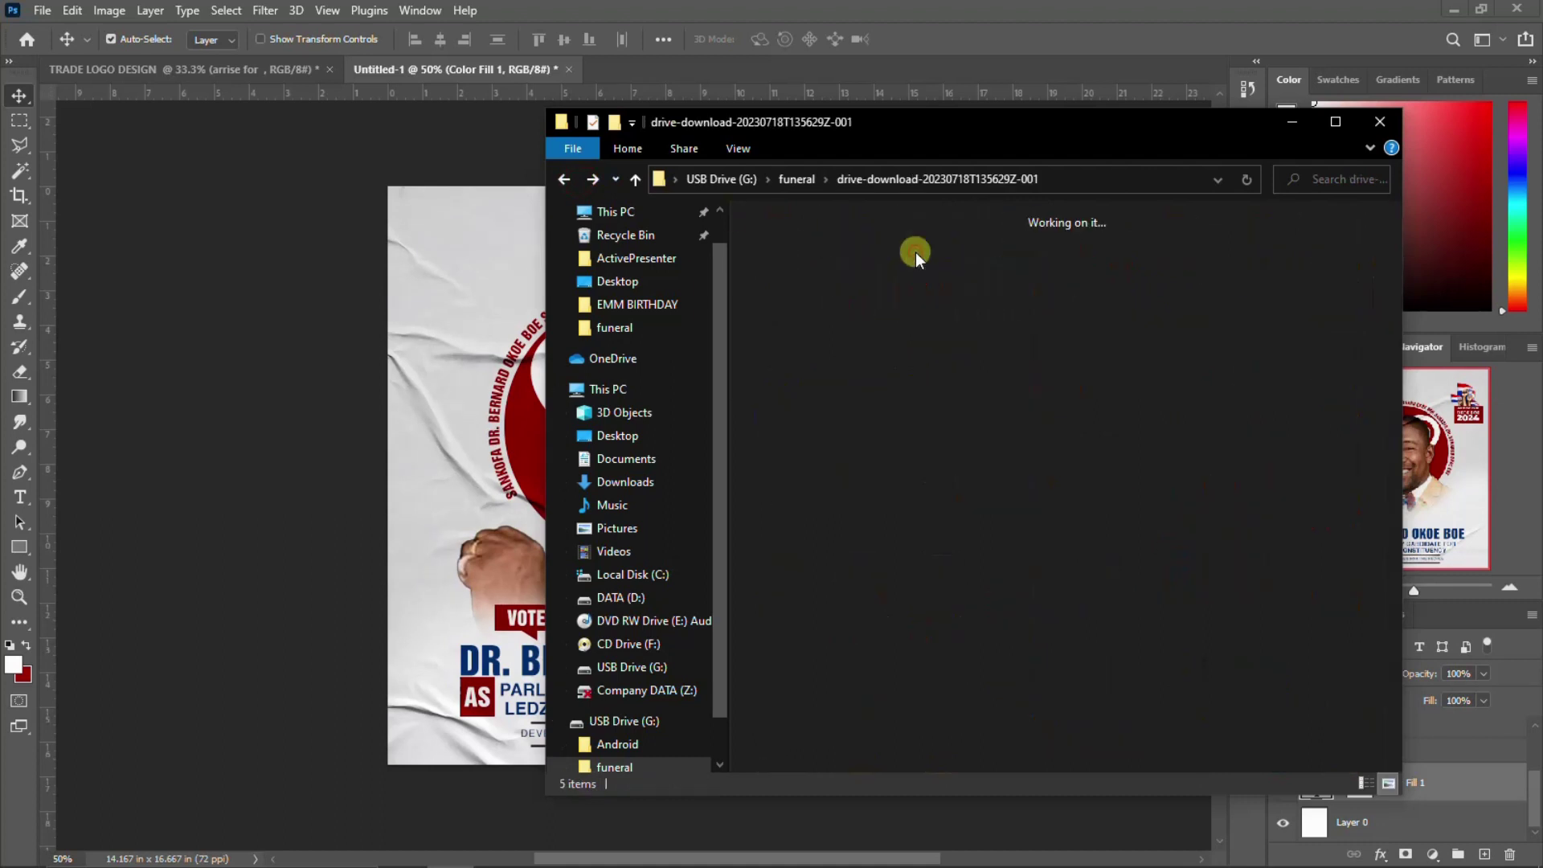
click(564, 179)
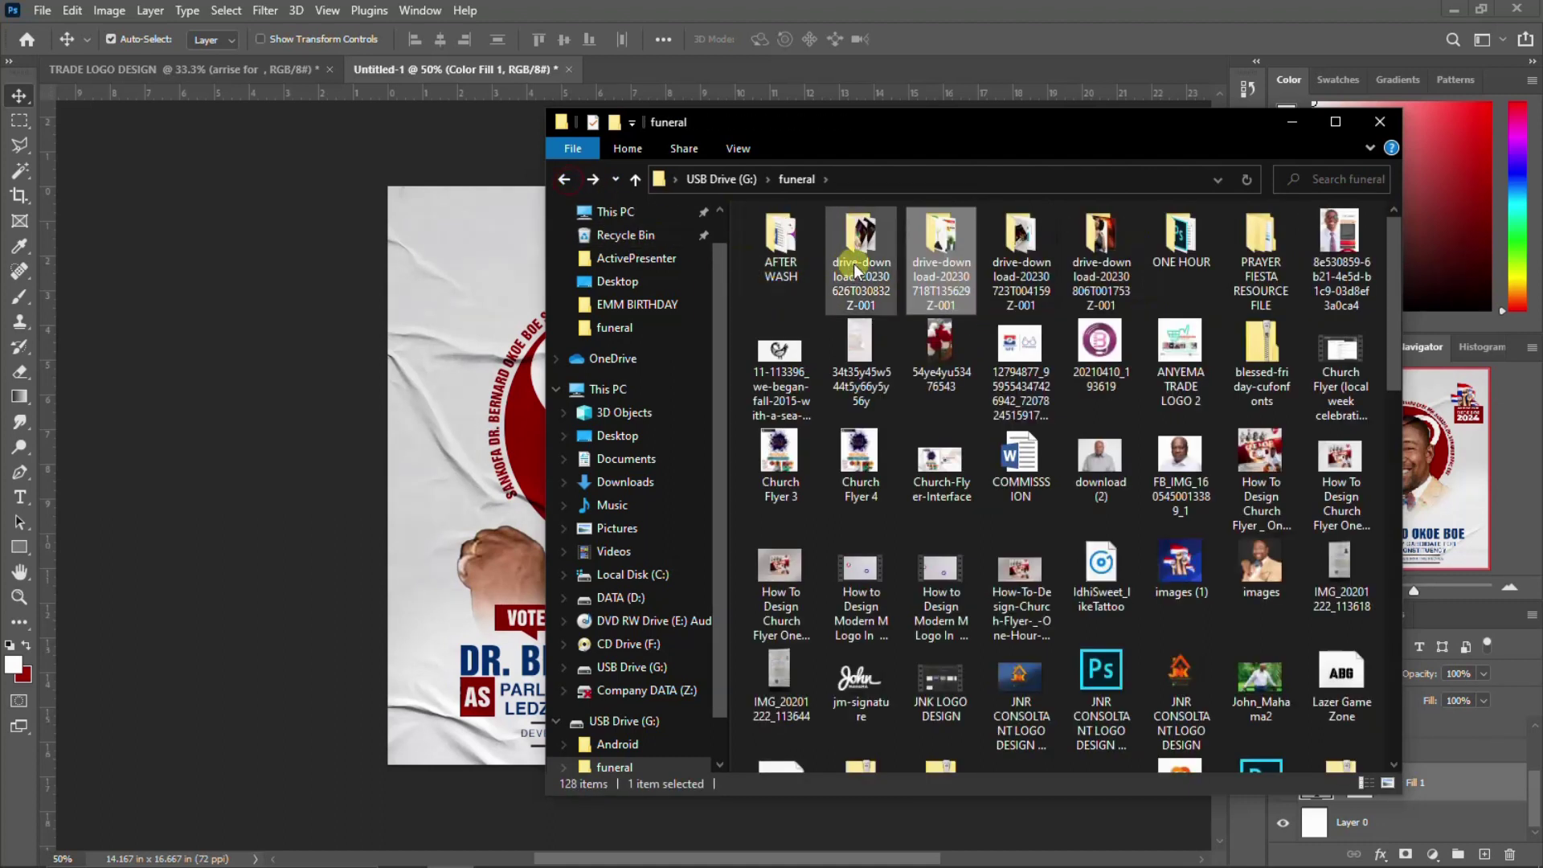
double_click(853, 264)
scroll(937, 529, down, 5)
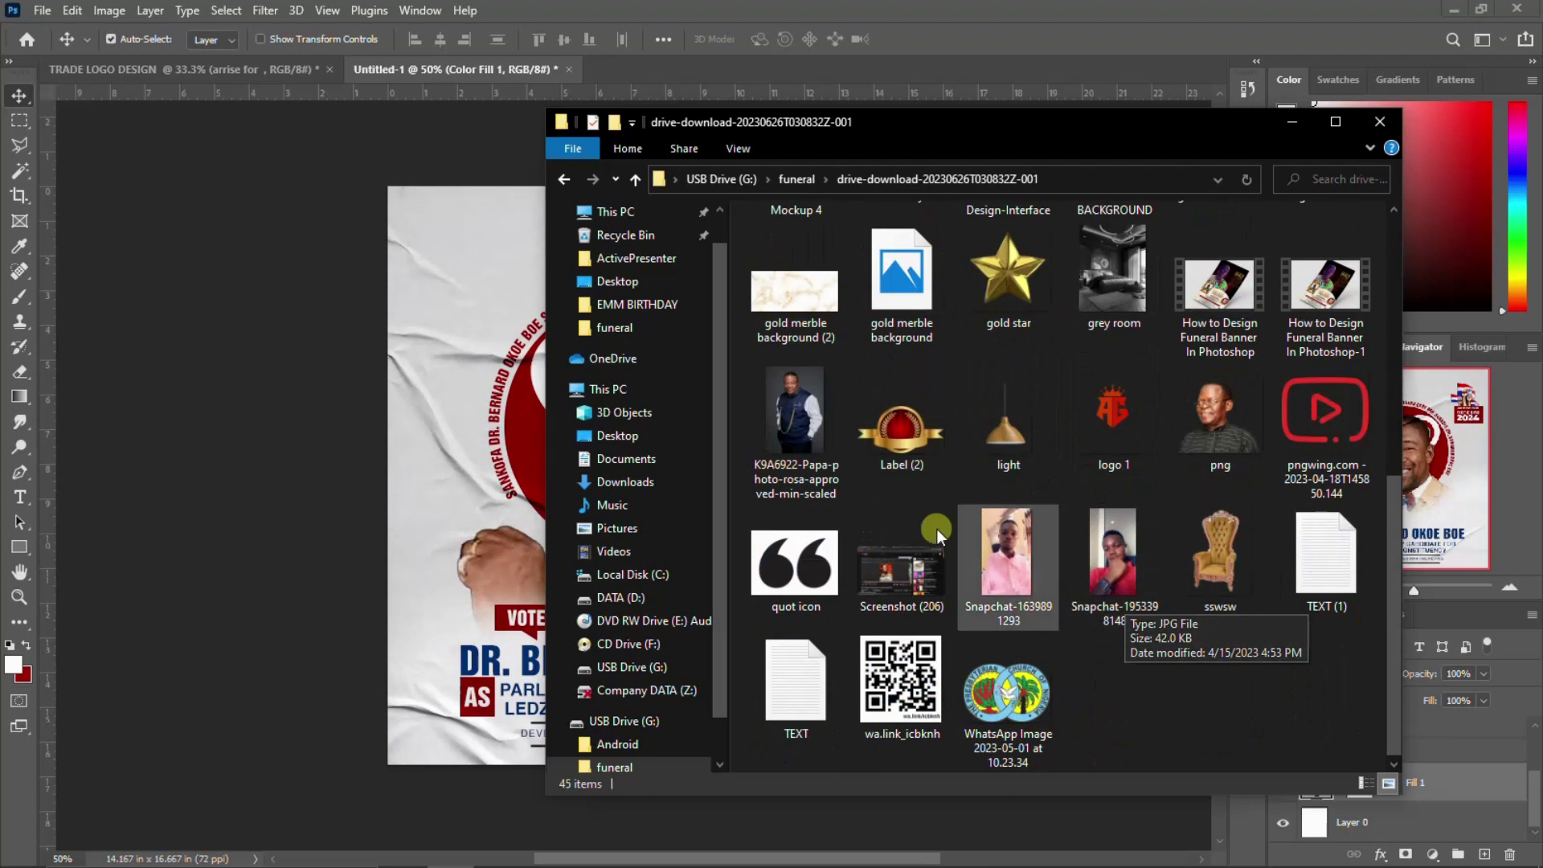
scroll(891, 354, up, 5)
drag(900, 708, 443, 553)
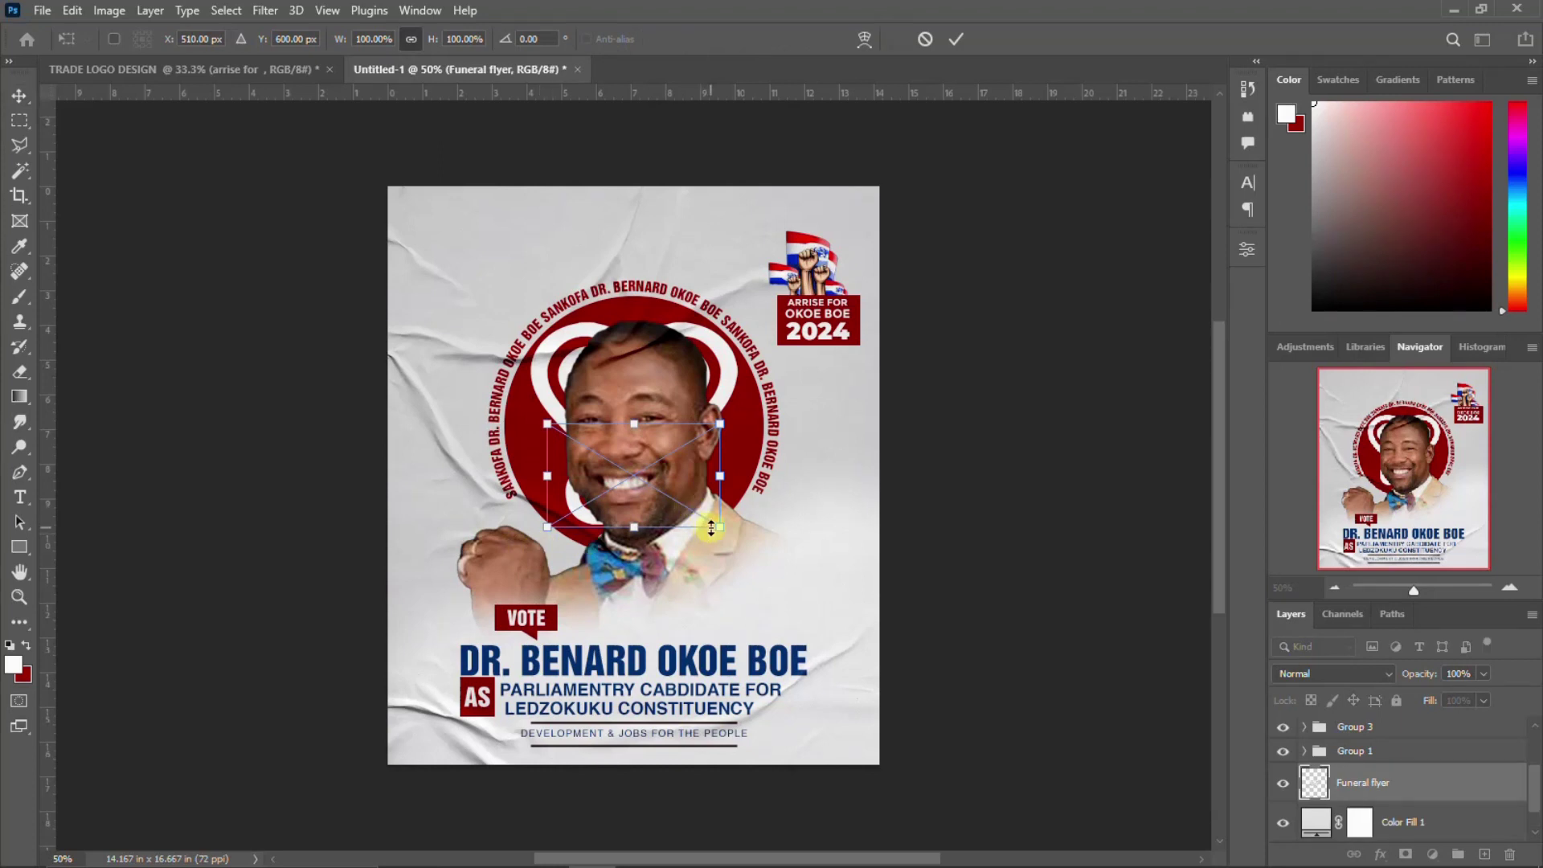
Rotate the Funeral flyer texture to 90°, scale it to cover the page, and preview blend modes.
mouse_move(711, 528)
mouse_down()
mouse_move(837, 613)
mouse_move(843, 601)
mouse_up()
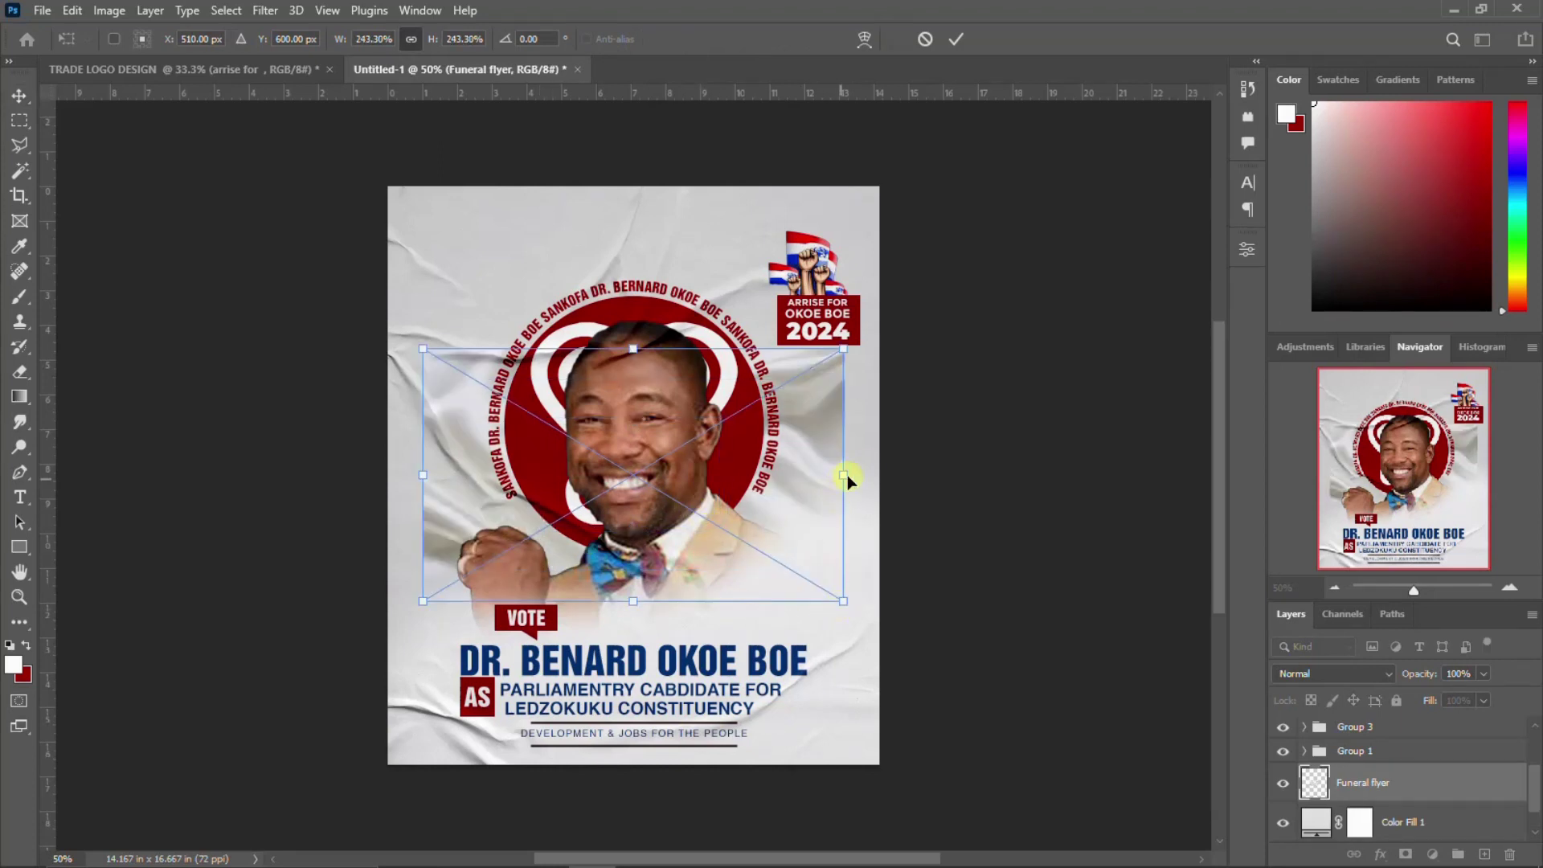
mouse_move(876, 466)
mouse_down()
mouse_move(678, 690)
mouse_move(643, 691)
mouse_up()
click(523, 43)
double_click(532, 34)
text(90)
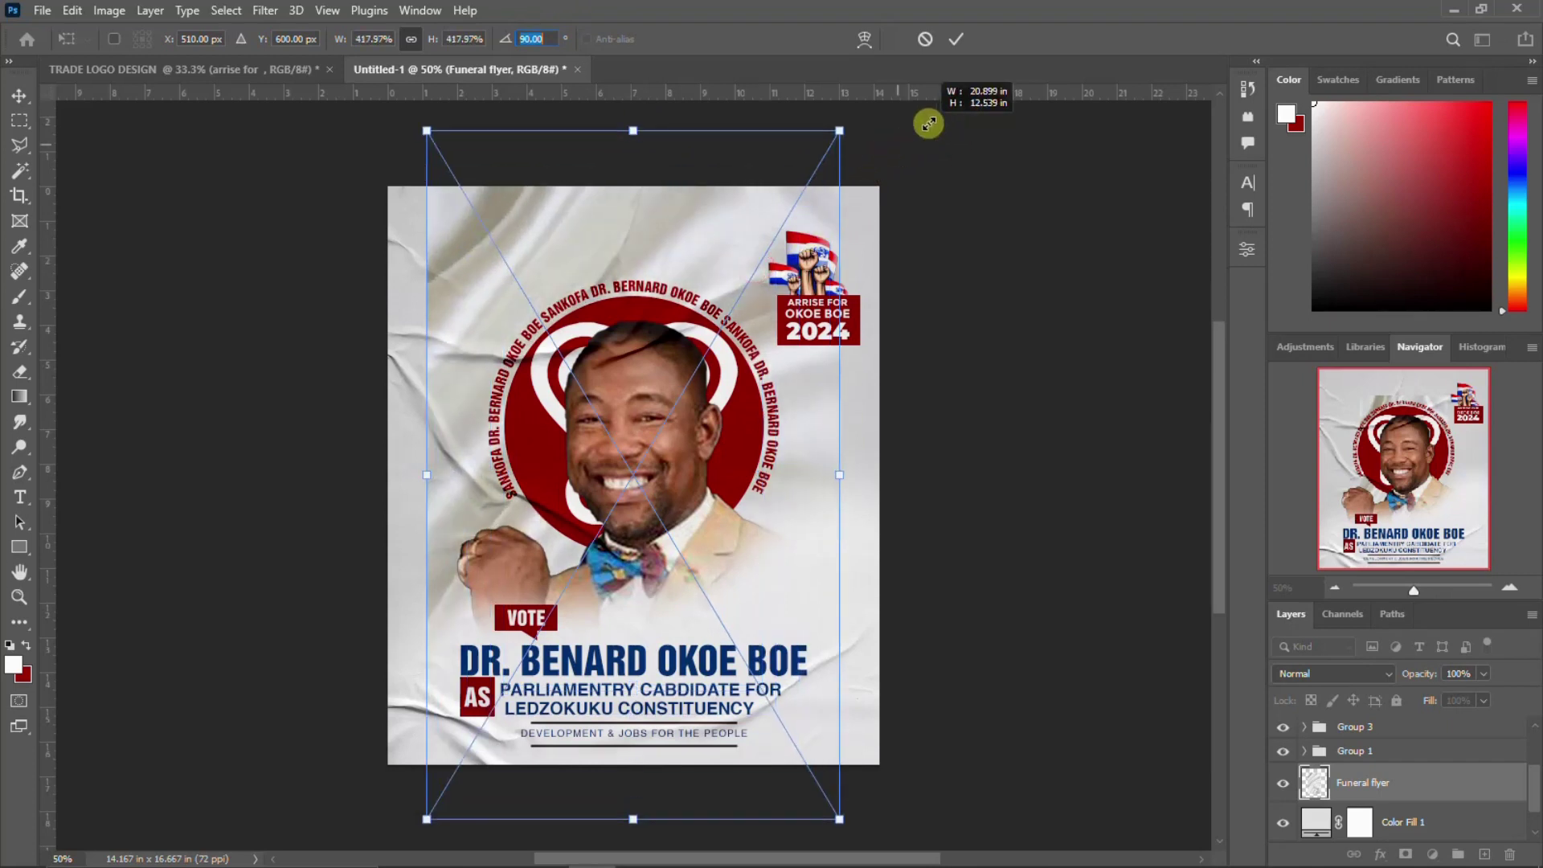
drag(755, 265, 1003, 69)
scroll(1001, 405, down, 1)
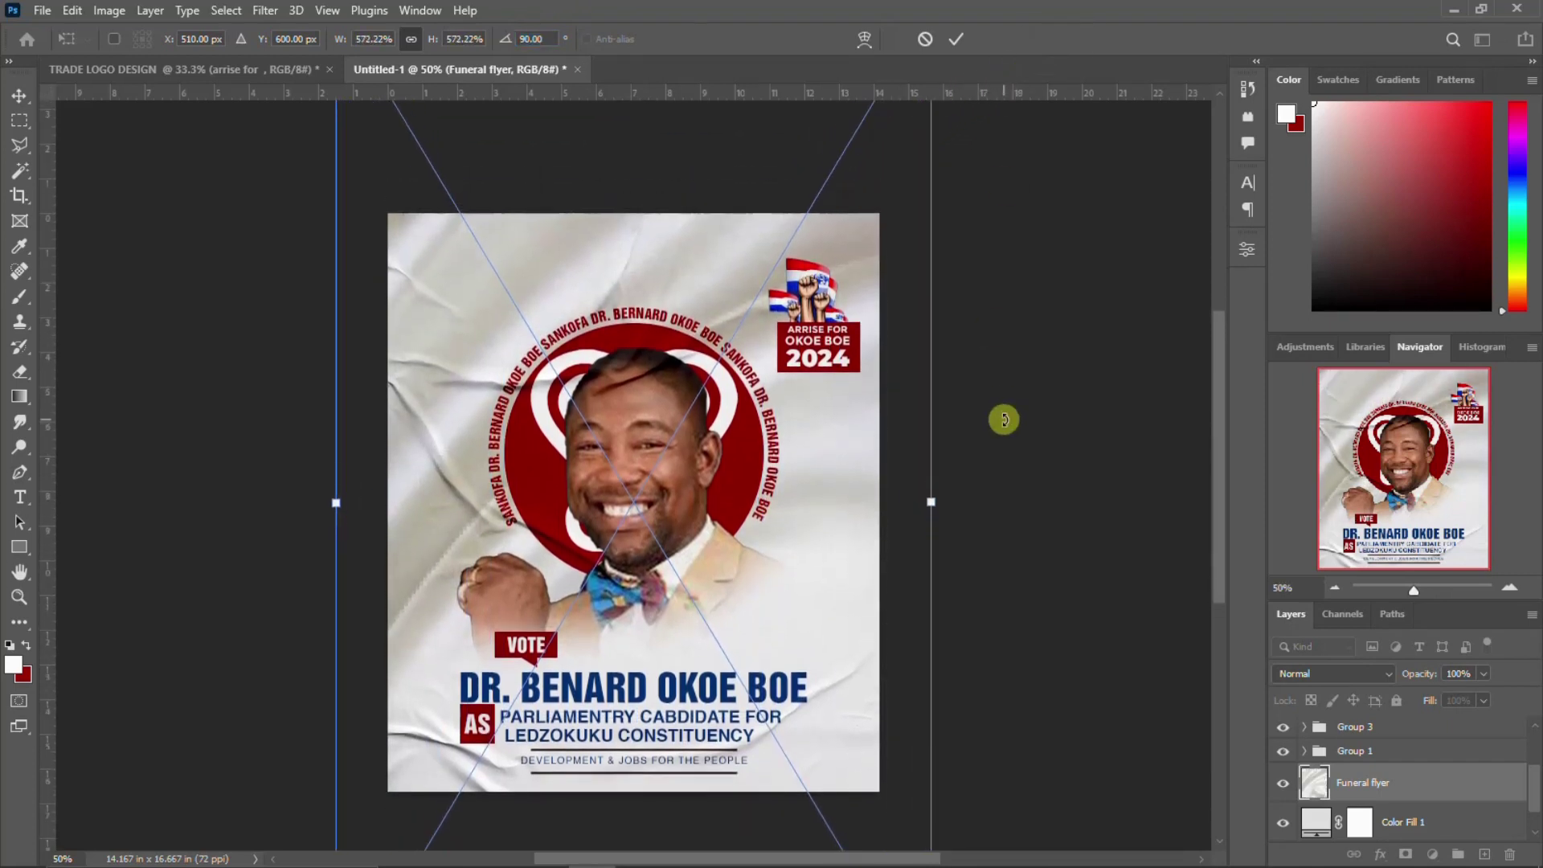
key(Return)
click(1406, 777)
click(1321, 674)
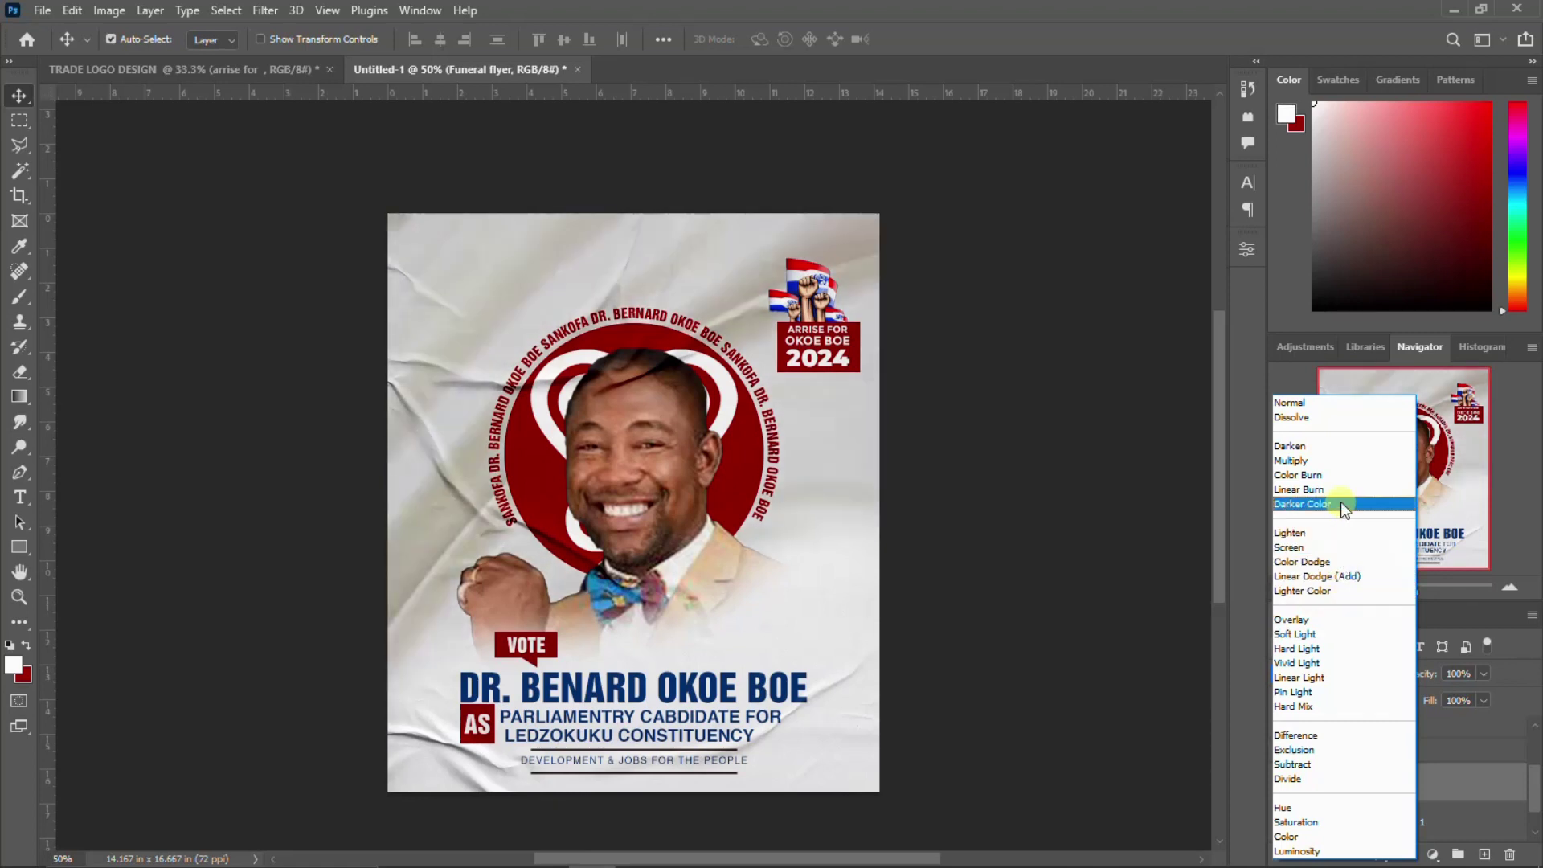
Blend the Funeral flyer texture layer in Color Dodge and give it a 20-pixel Gaussian Blur.
click(1338, 560)
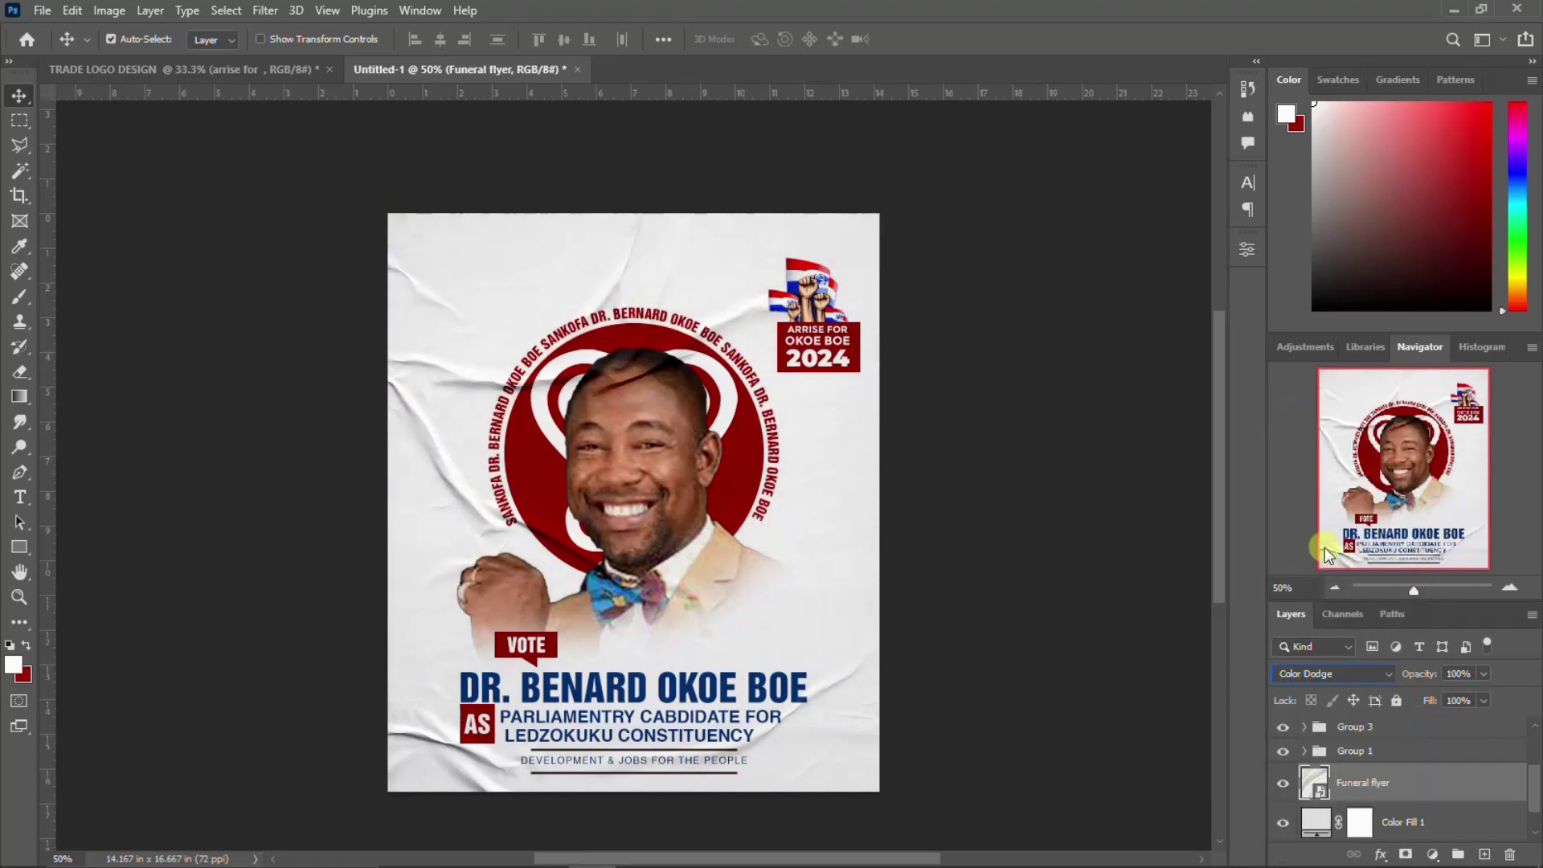
click(1403, 782)
click(269, 12)
mouse_move(277, 257)
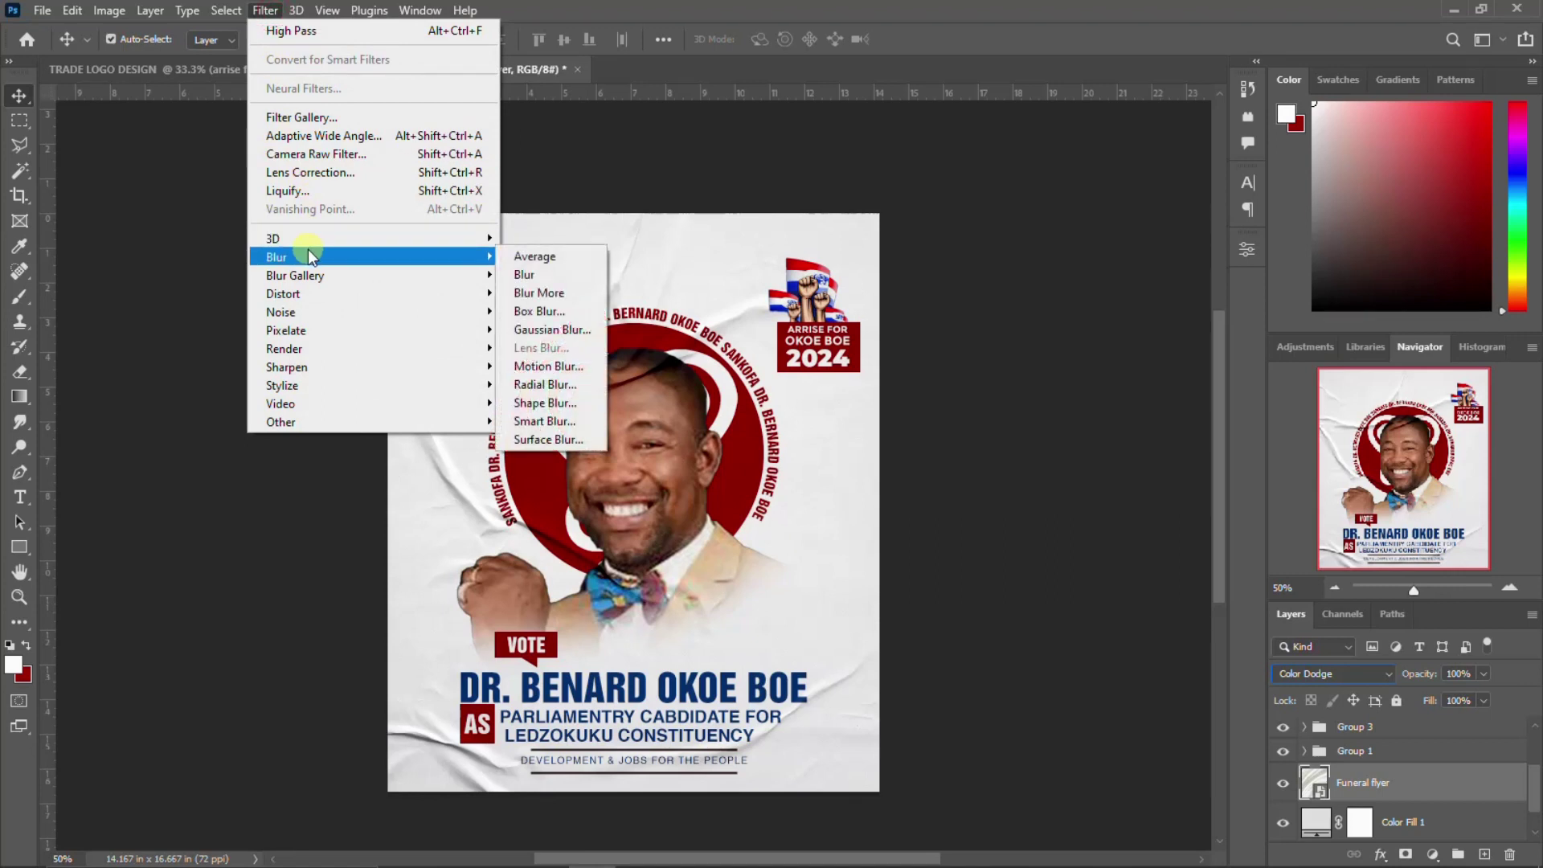
click(574, 331)
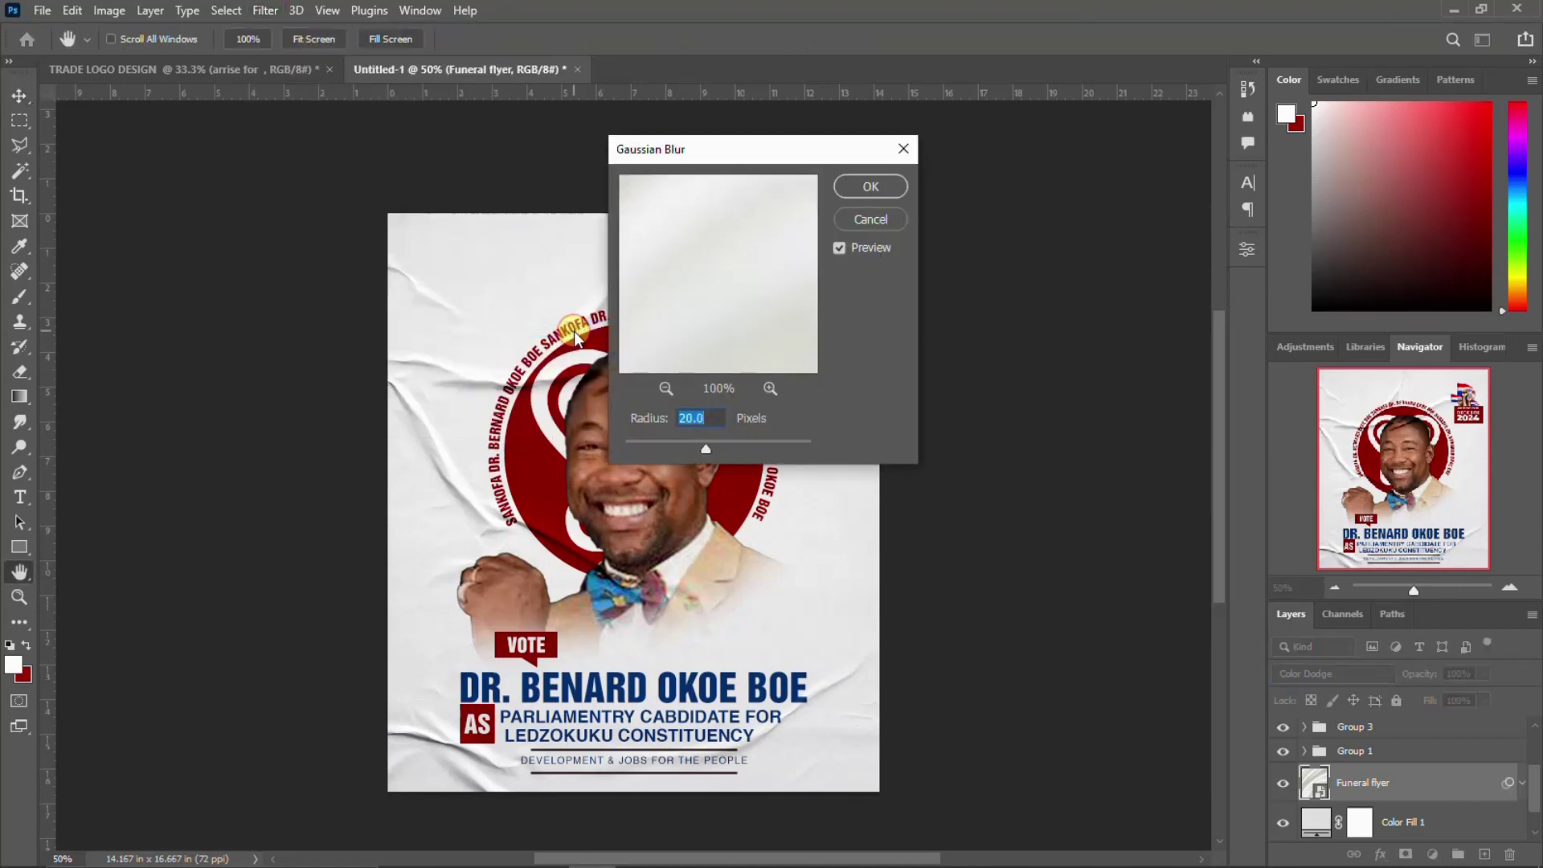
click(868, 187)
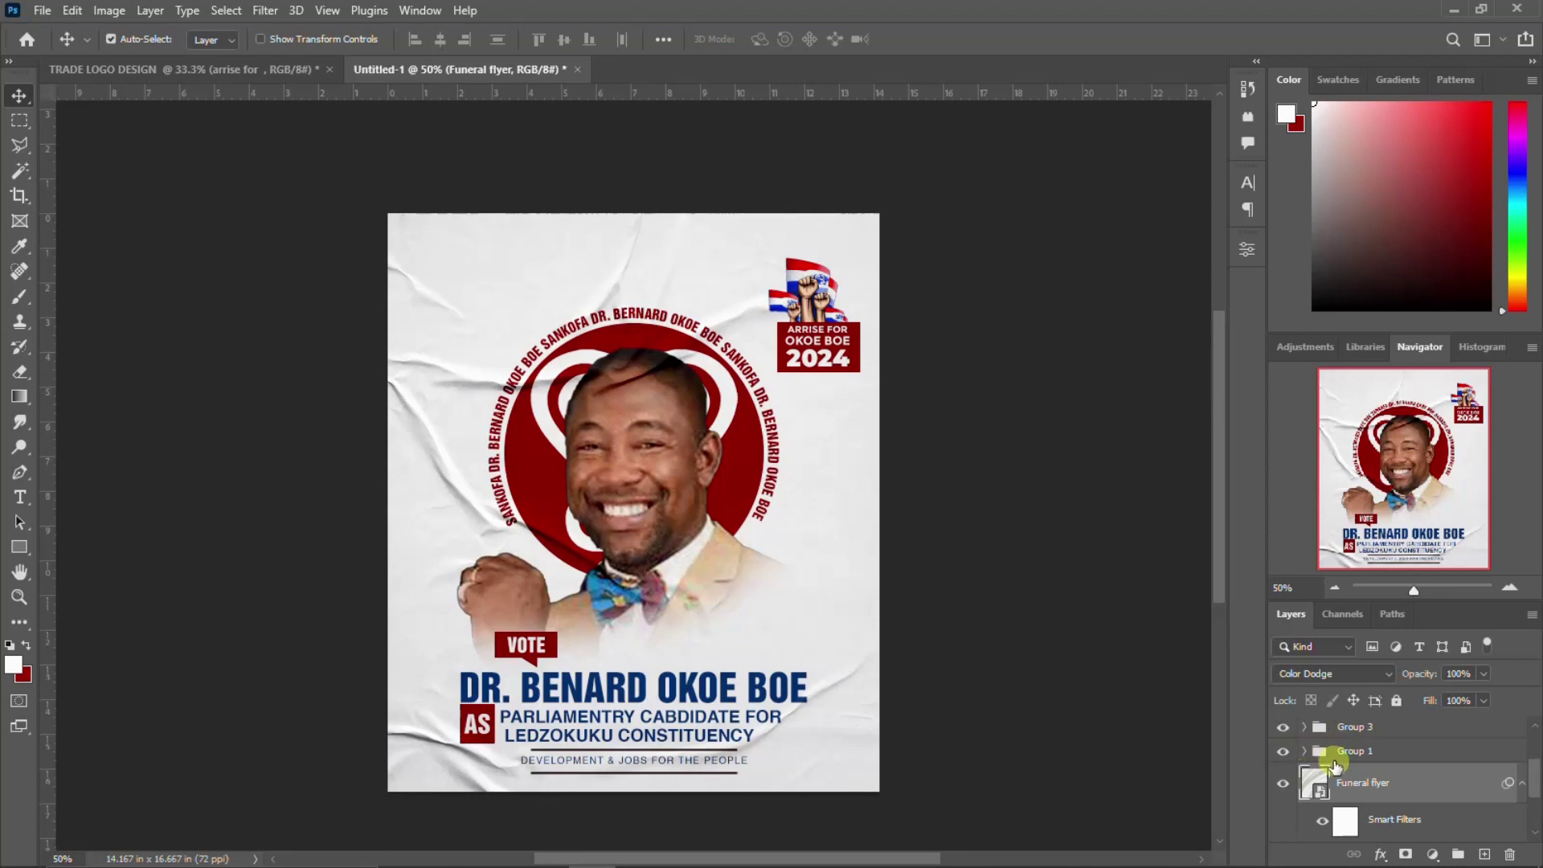
Toggle the portrait group and the VOTE text group off and on, leaving all groups visible.
scroll(1411, 792, down, 2)
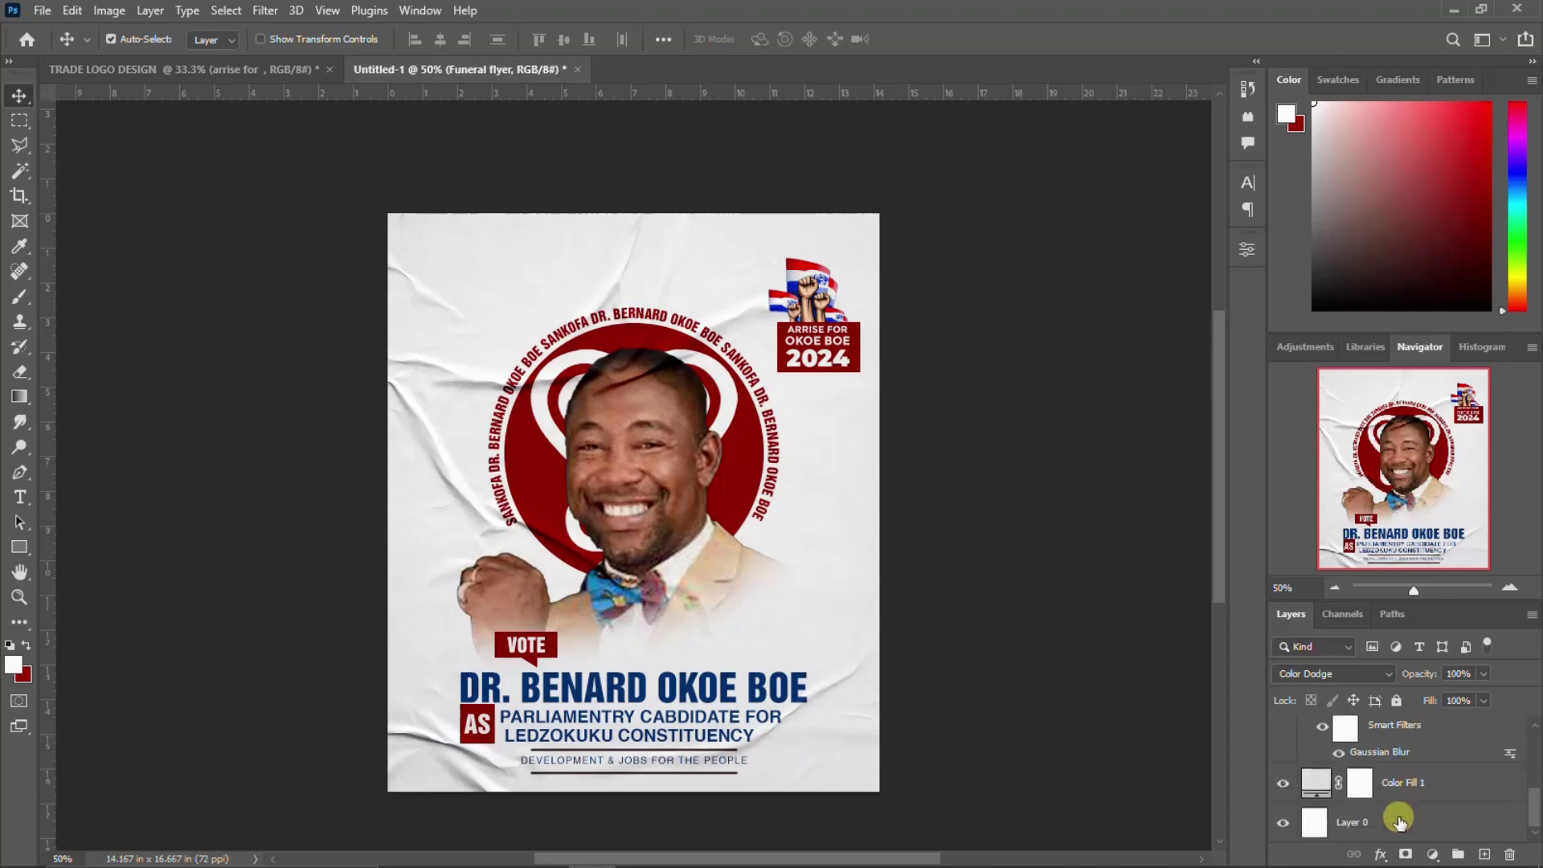
click(1398, 820)
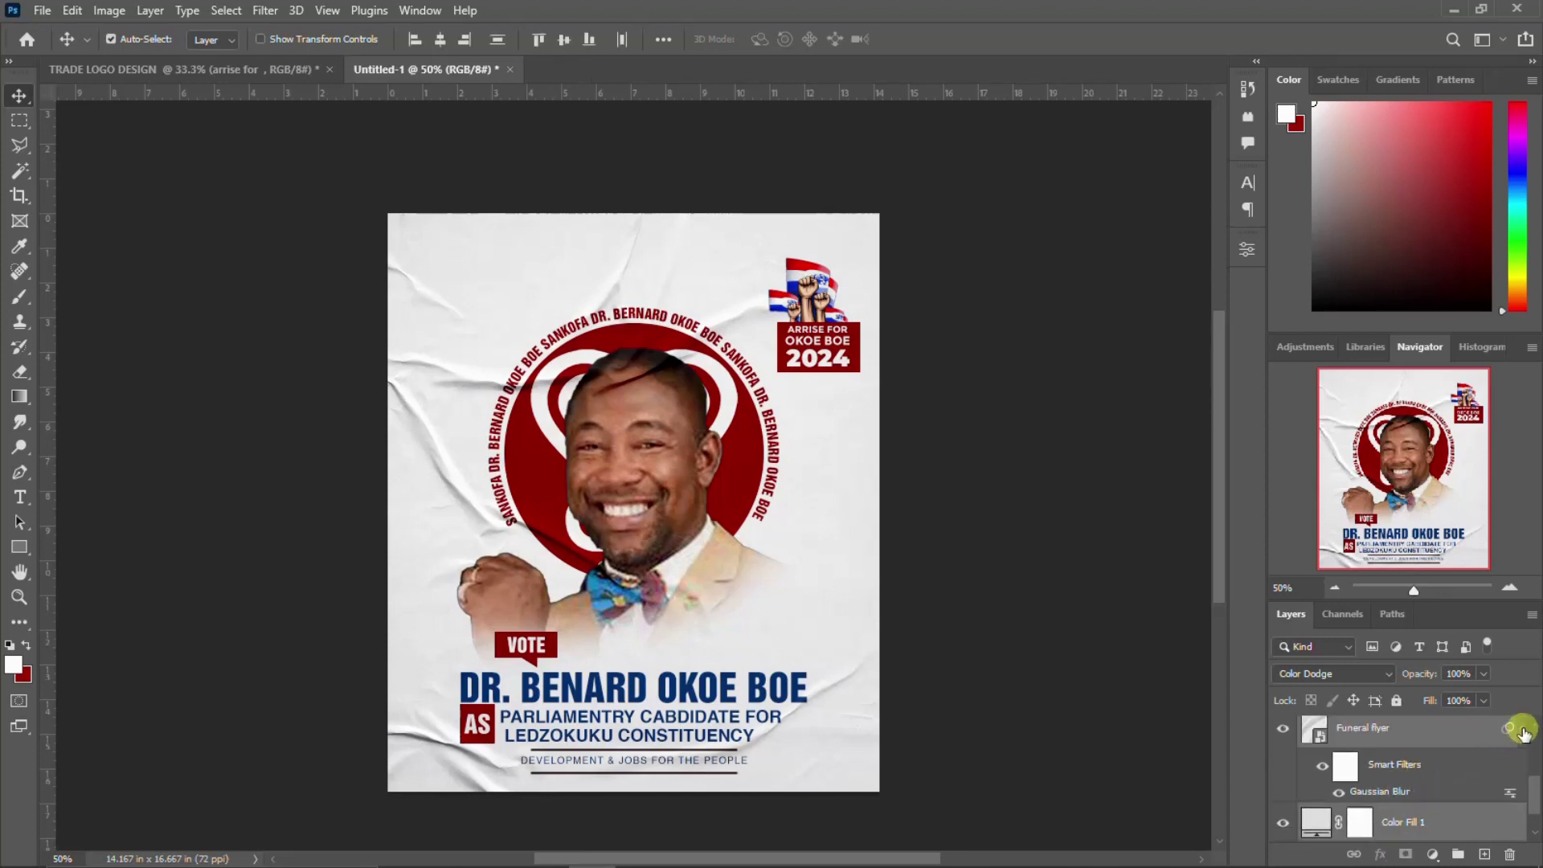
click(1522, 733)
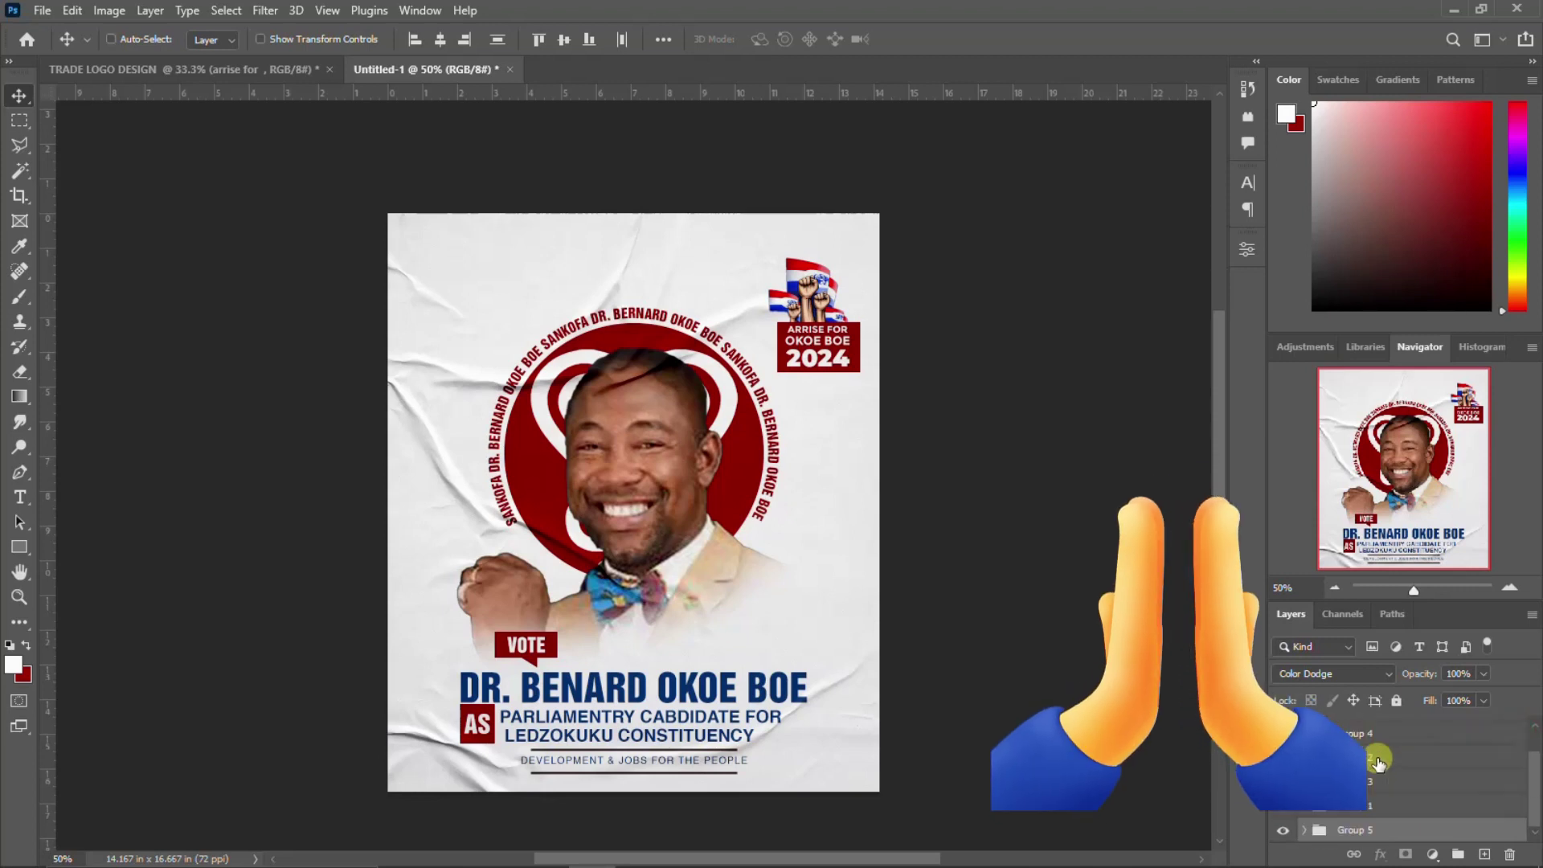
click(1285, 806)
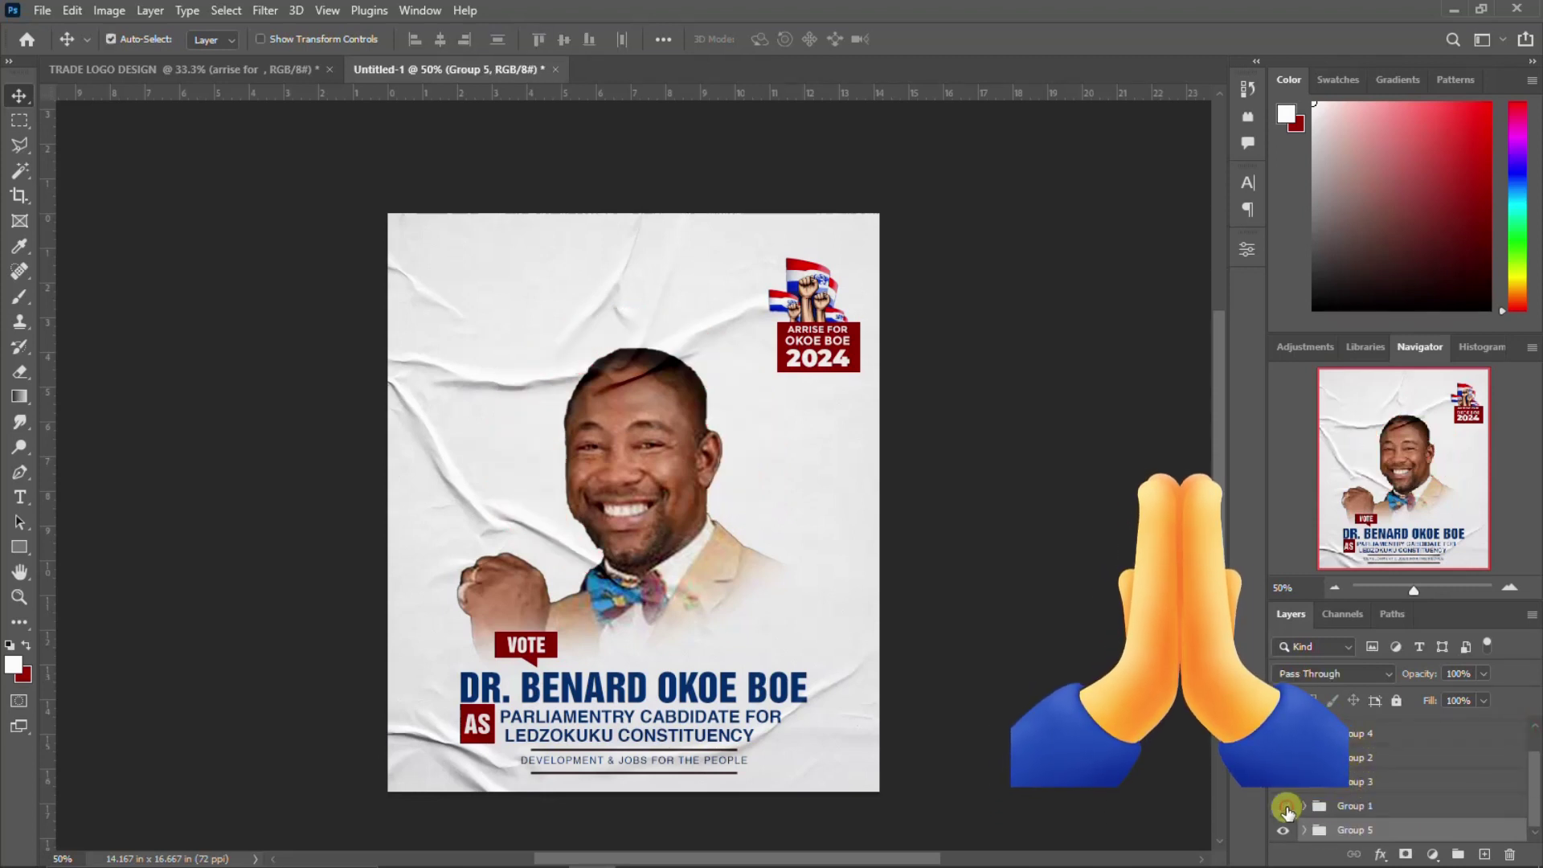
click(1284, 783)
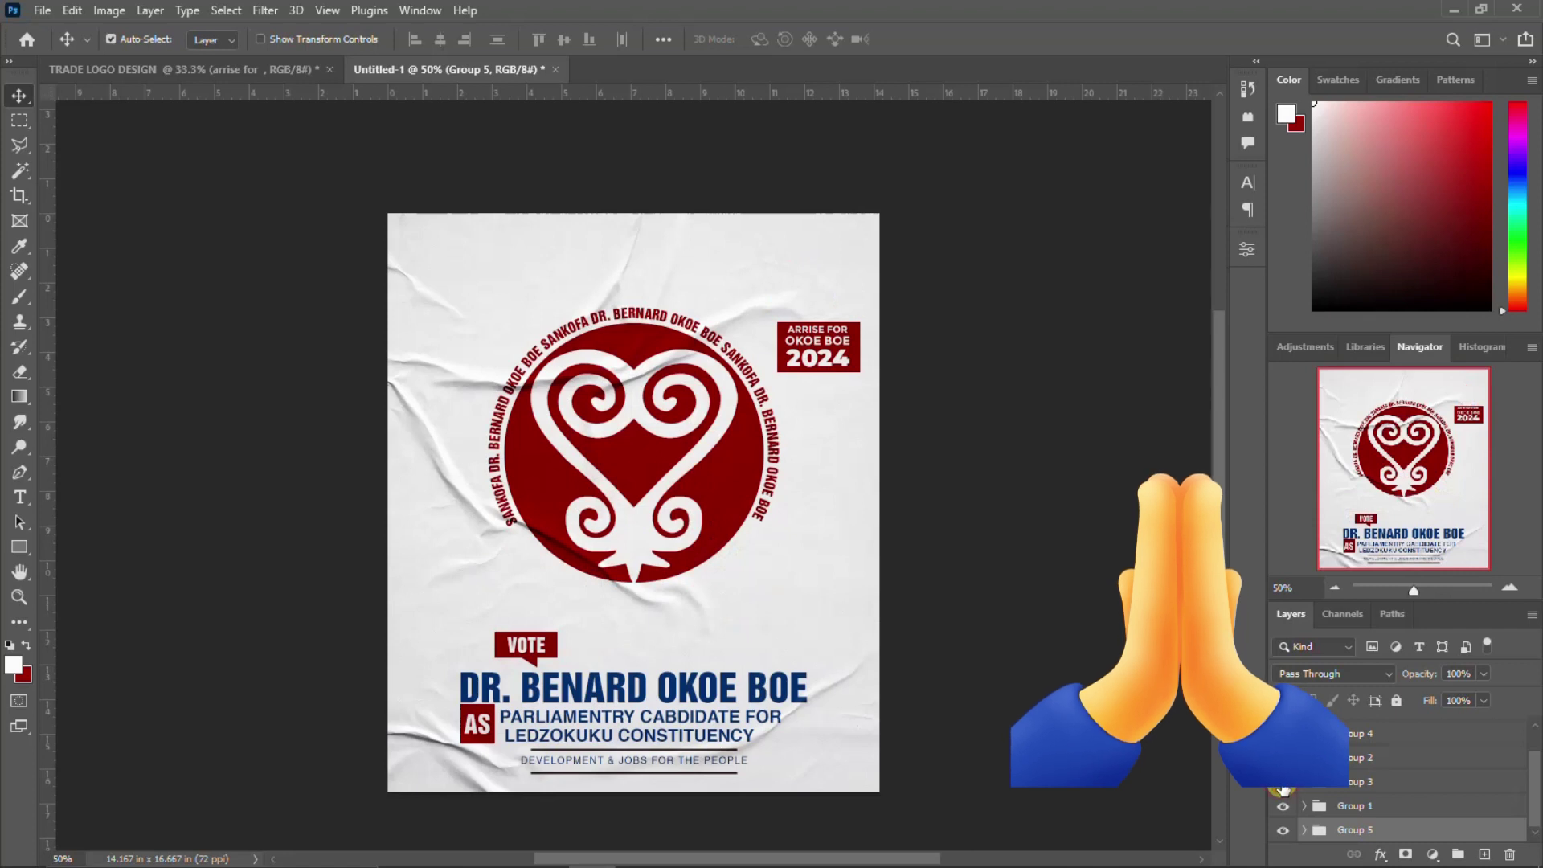
click(1284, 783)
click(1284, 783)
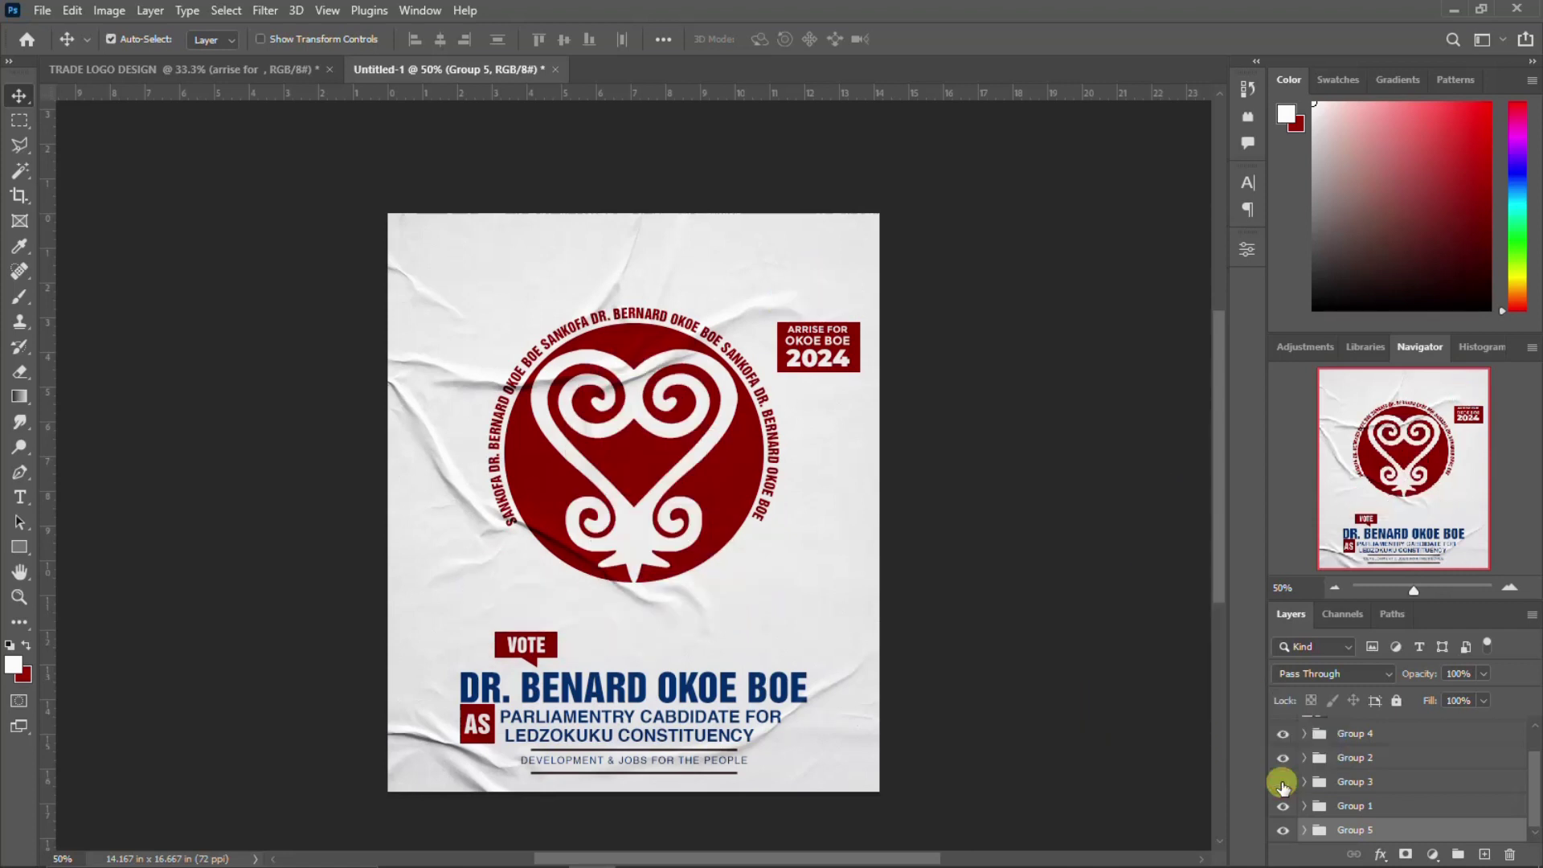
click(1283, 783)
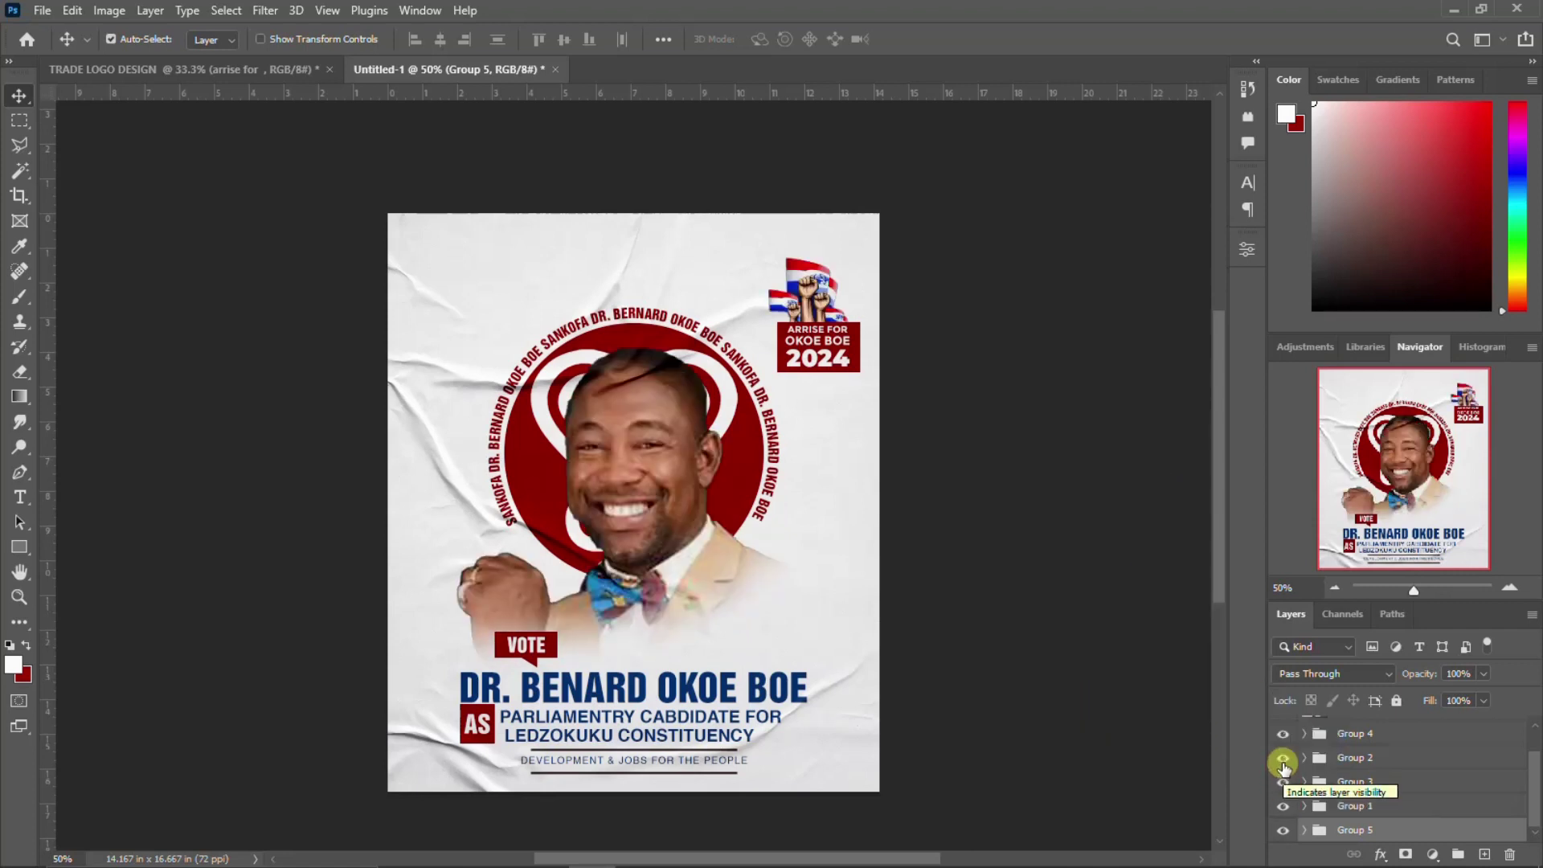
click(1283, 759)
click(1283, 759)
Transform Group 2's VOTE text block and nudge it up two steps.
click(1354, 758)
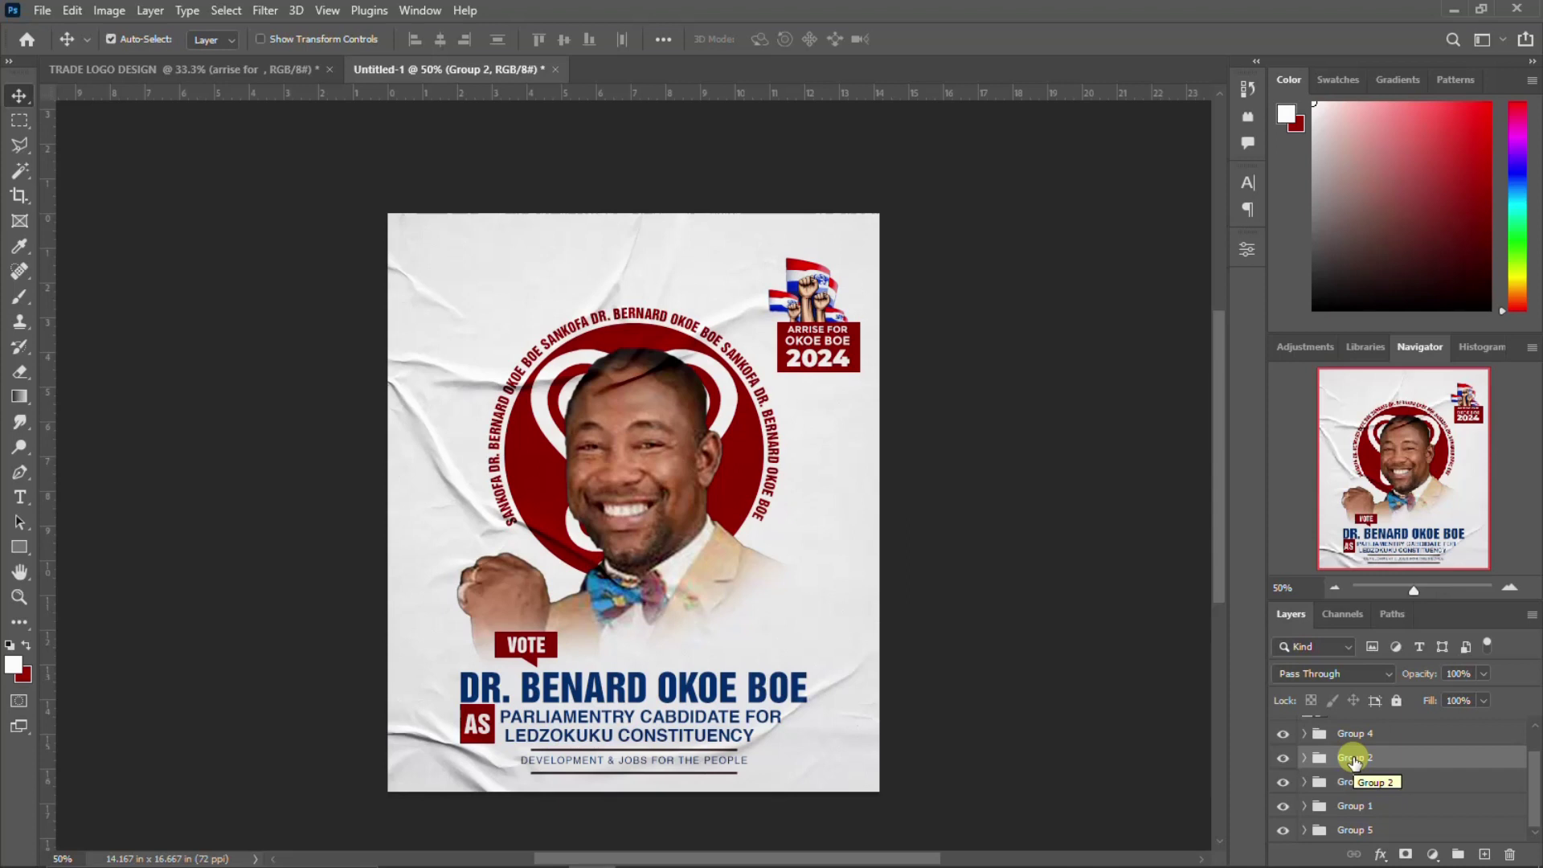
key(ctrl+t)
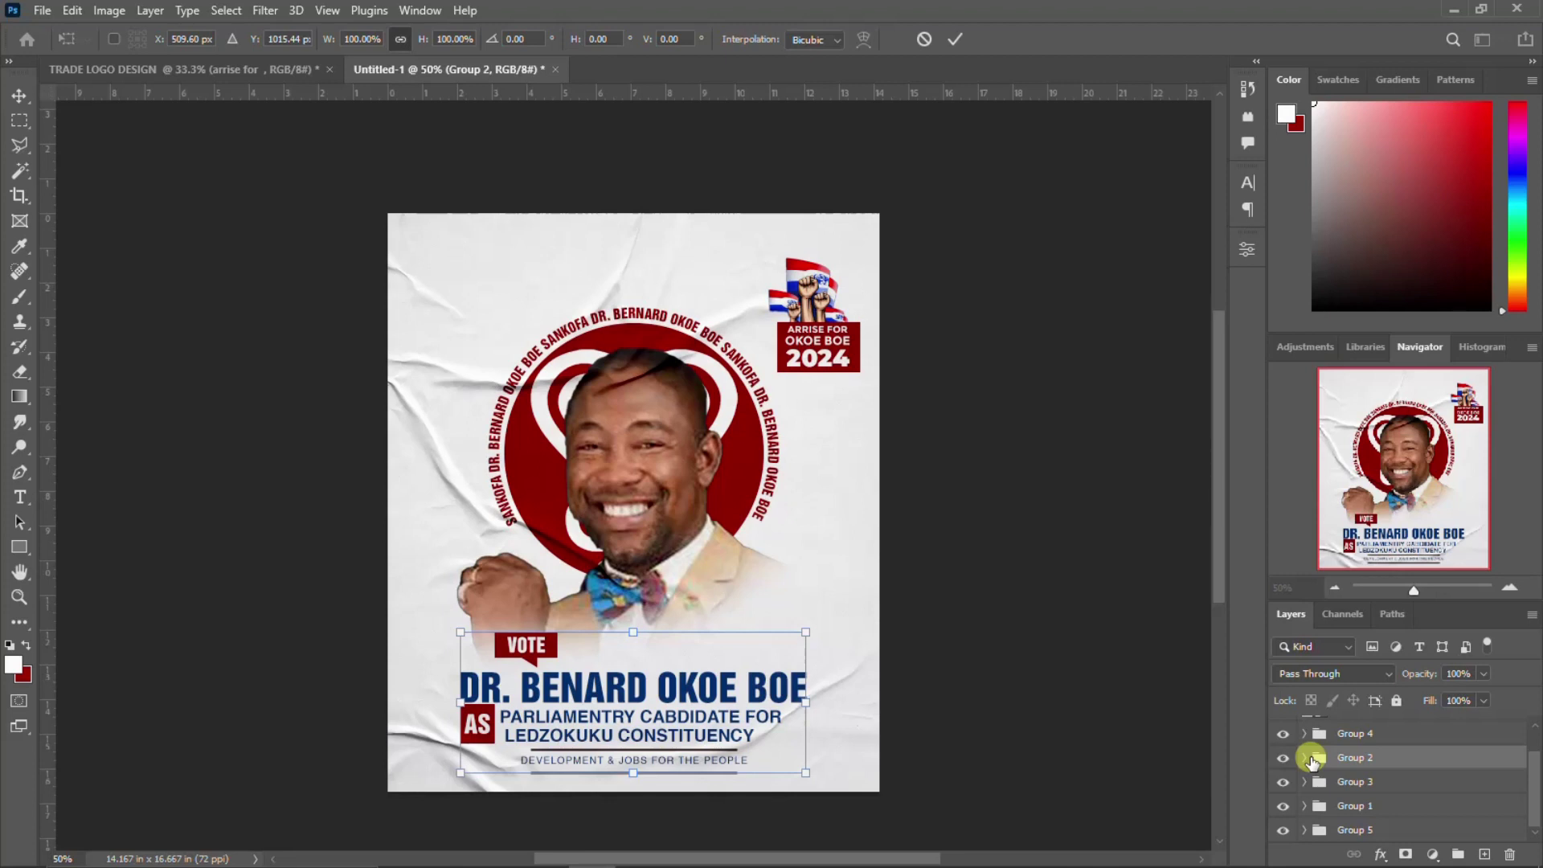
key(Return)
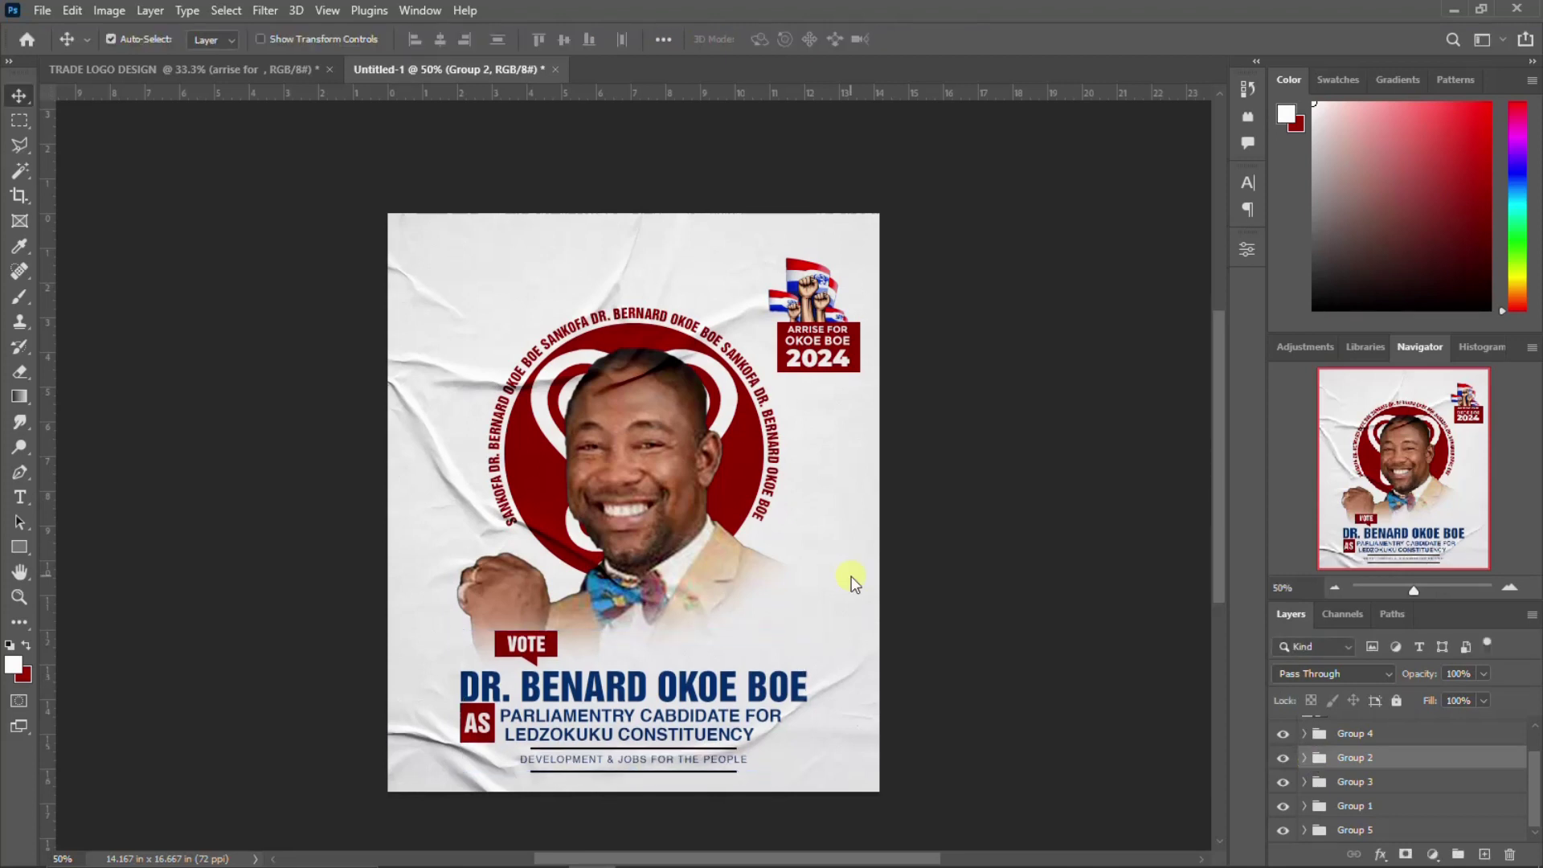
key(Up)
key(Up)
key(Up)
key(Up)
key(Up)
key(Up)
key(Up)
key(Up)
key(Up)
key(Up)
key(Up)
key(Up)
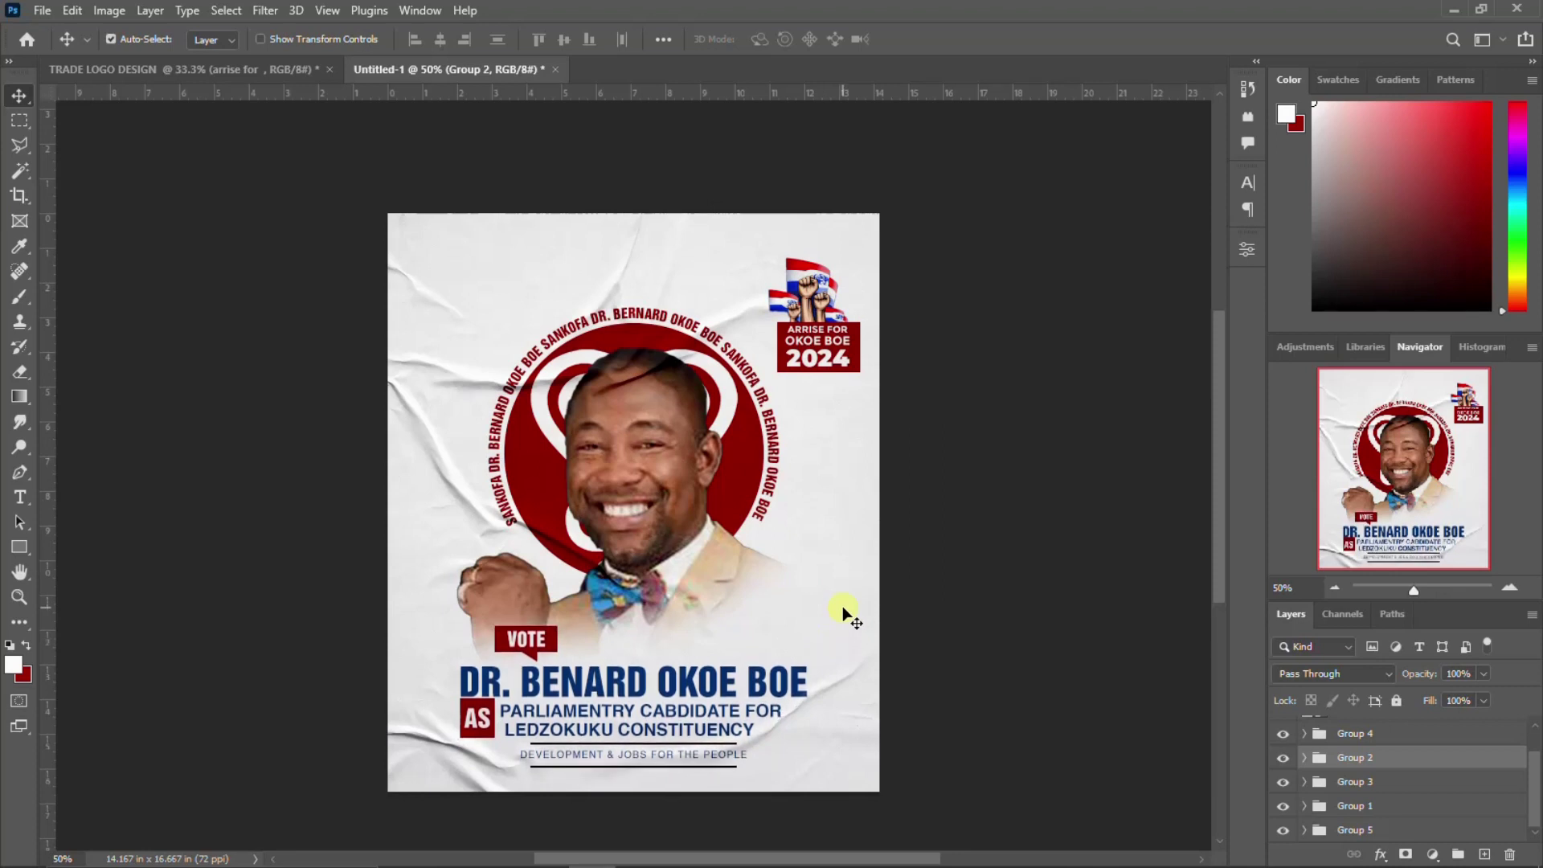
key(Up)
scroll(1397, 757, up, 2)
Draw a wide red rectangle across the flyer's bottom edge inside Group 4.
click(1315, 749)
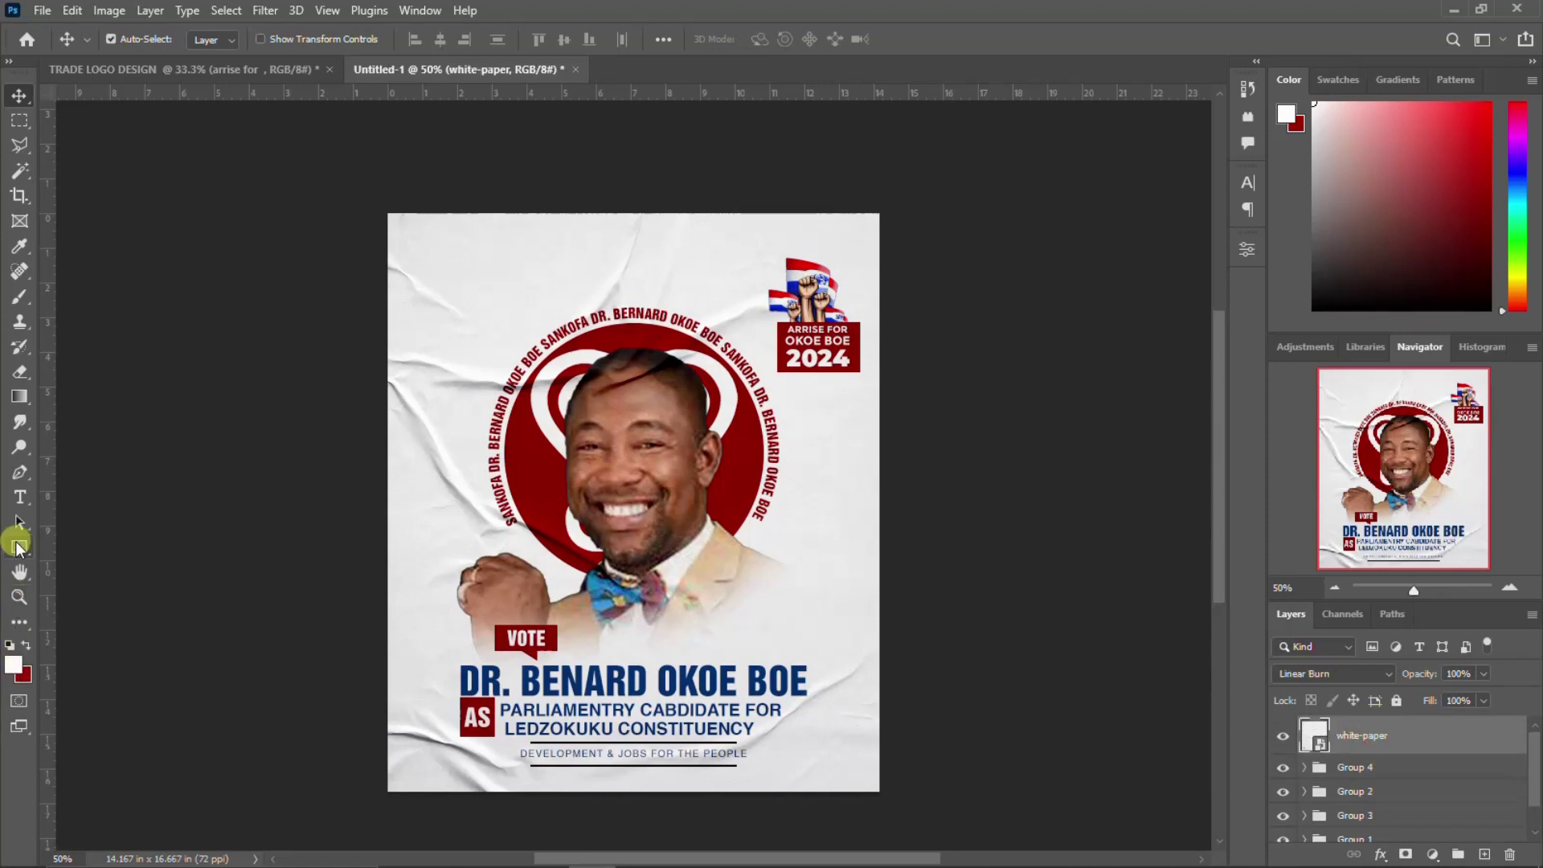
click(1395, 766)
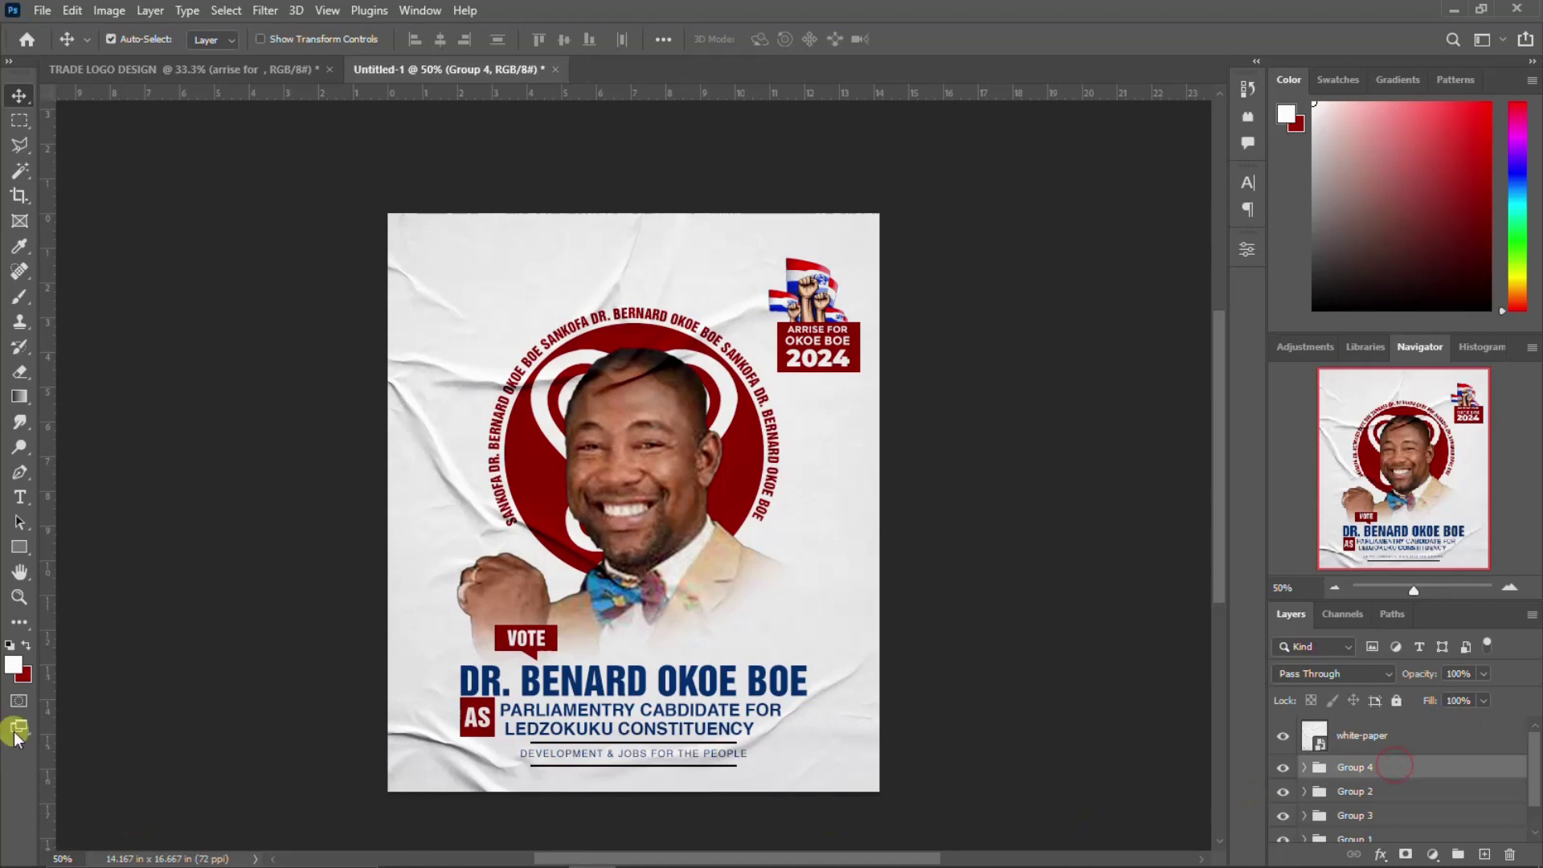
click(21, 547)
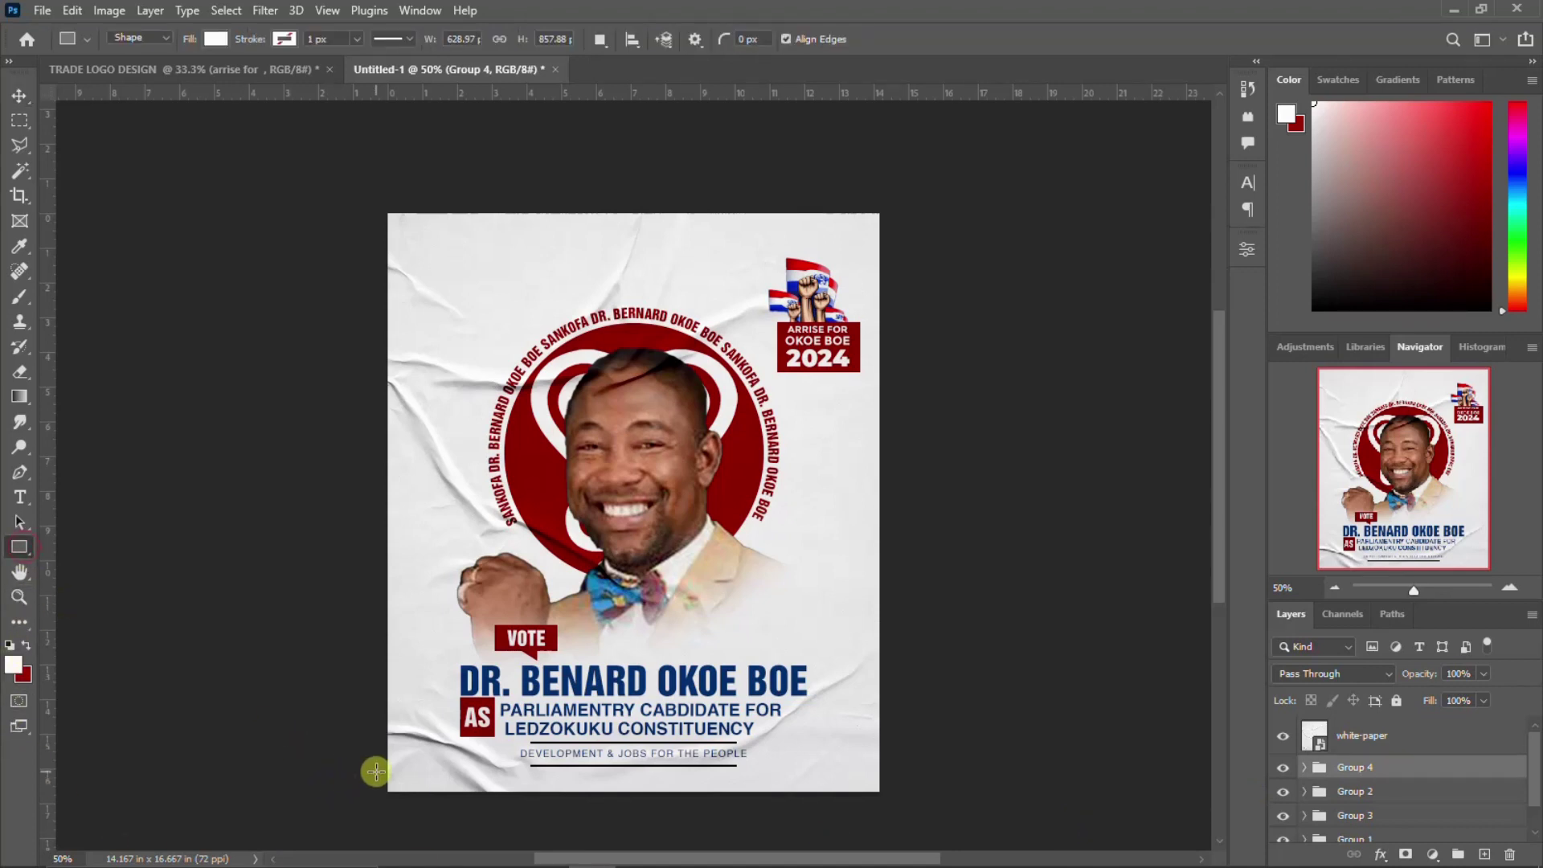
key(x)
drag(372, 757, 900, 820)
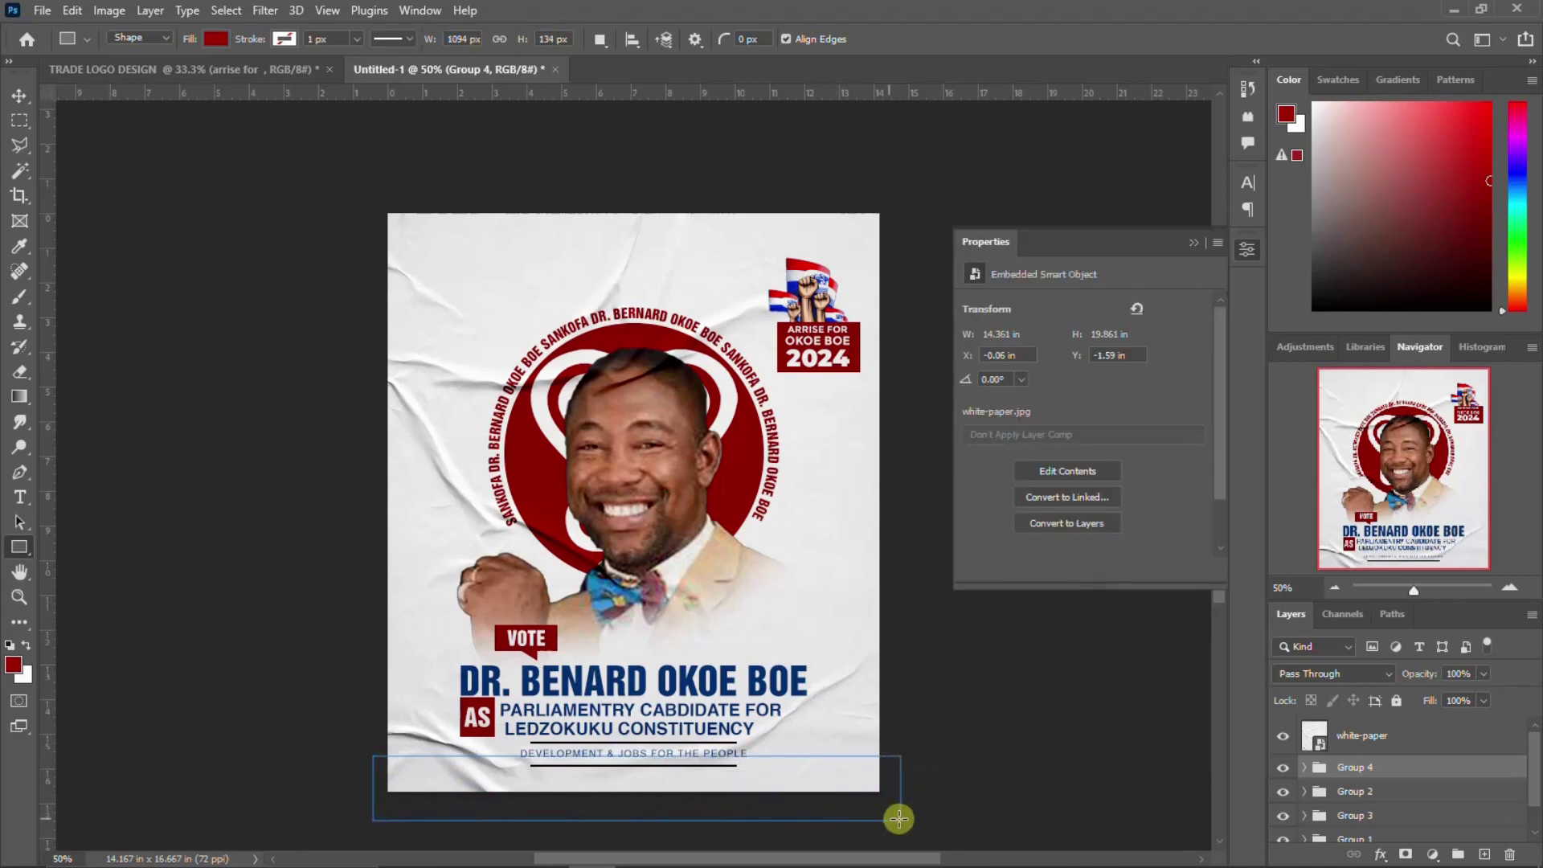
key(Escape)
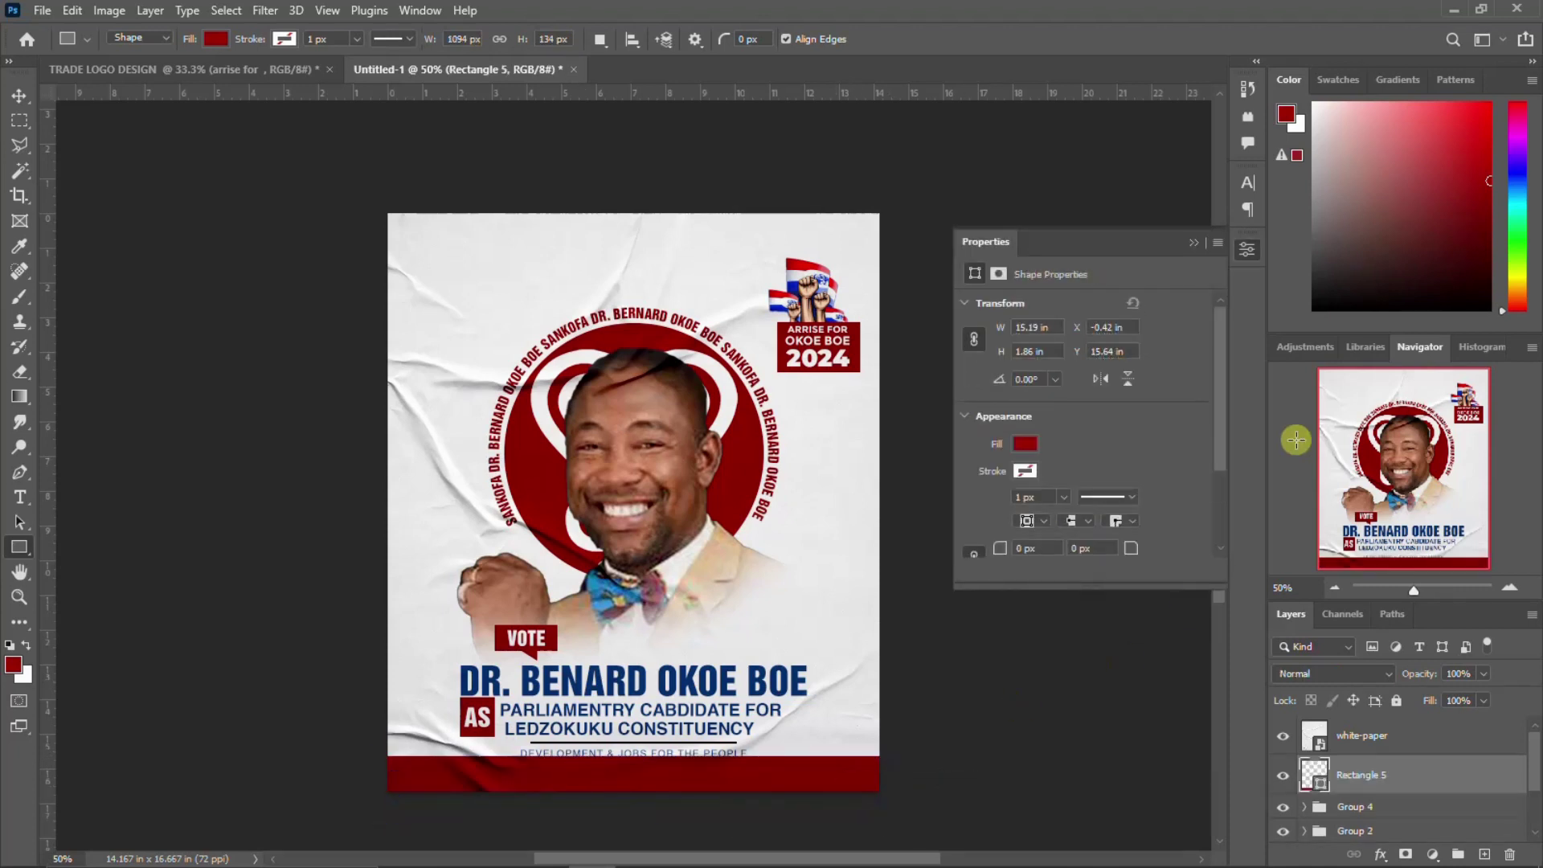
click(1244, 251)
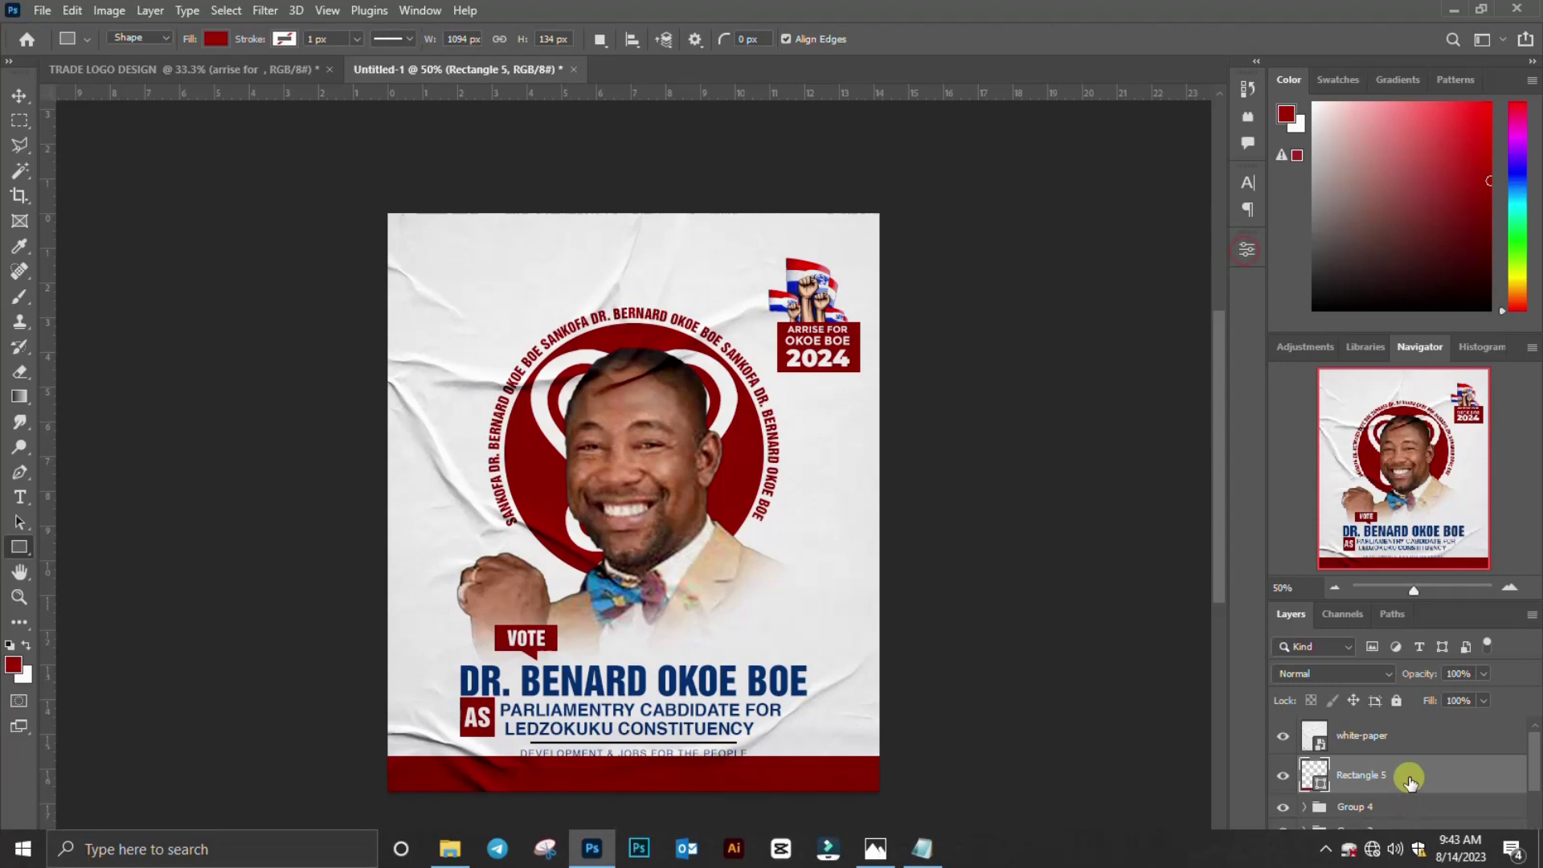
Nudge the red band, Rectangle 5, down onto the flyer's bottom edge.
key(ctrl+t)
drag(740, 780, 738, 788)
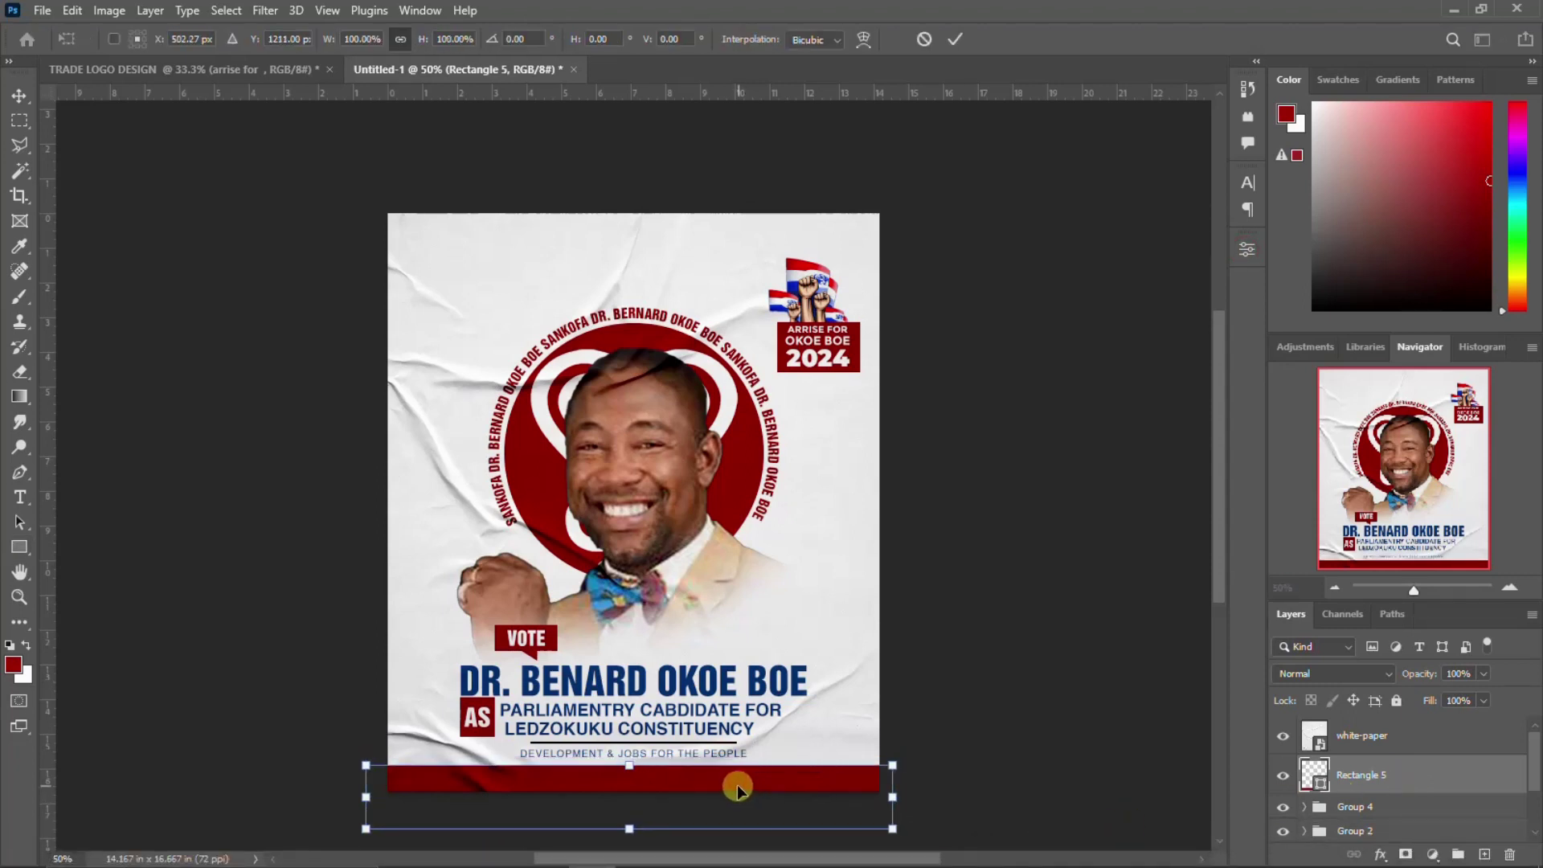
key(Return)
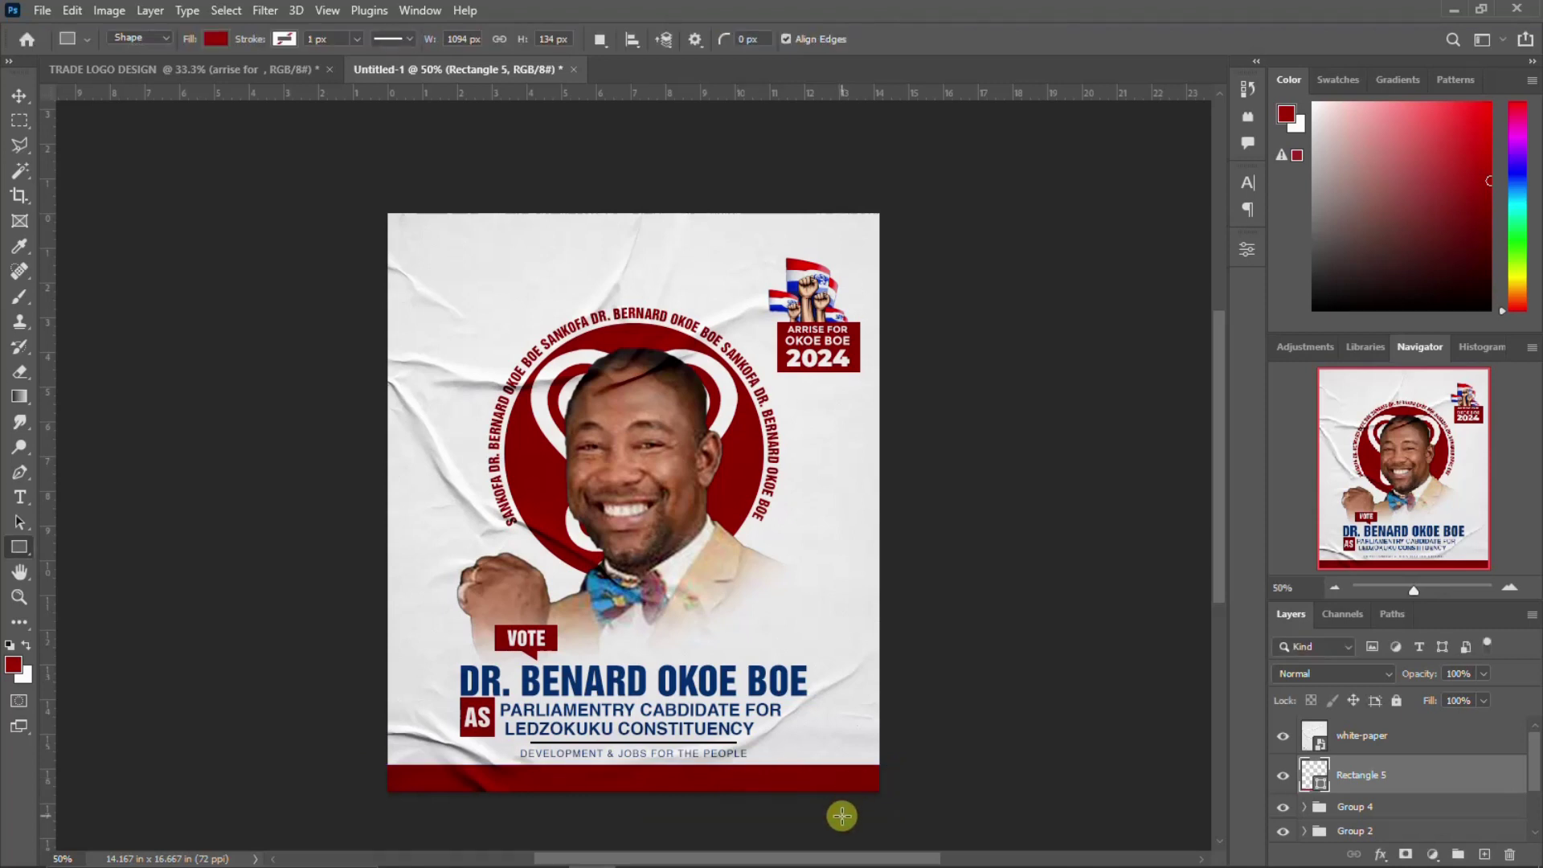
key(v)
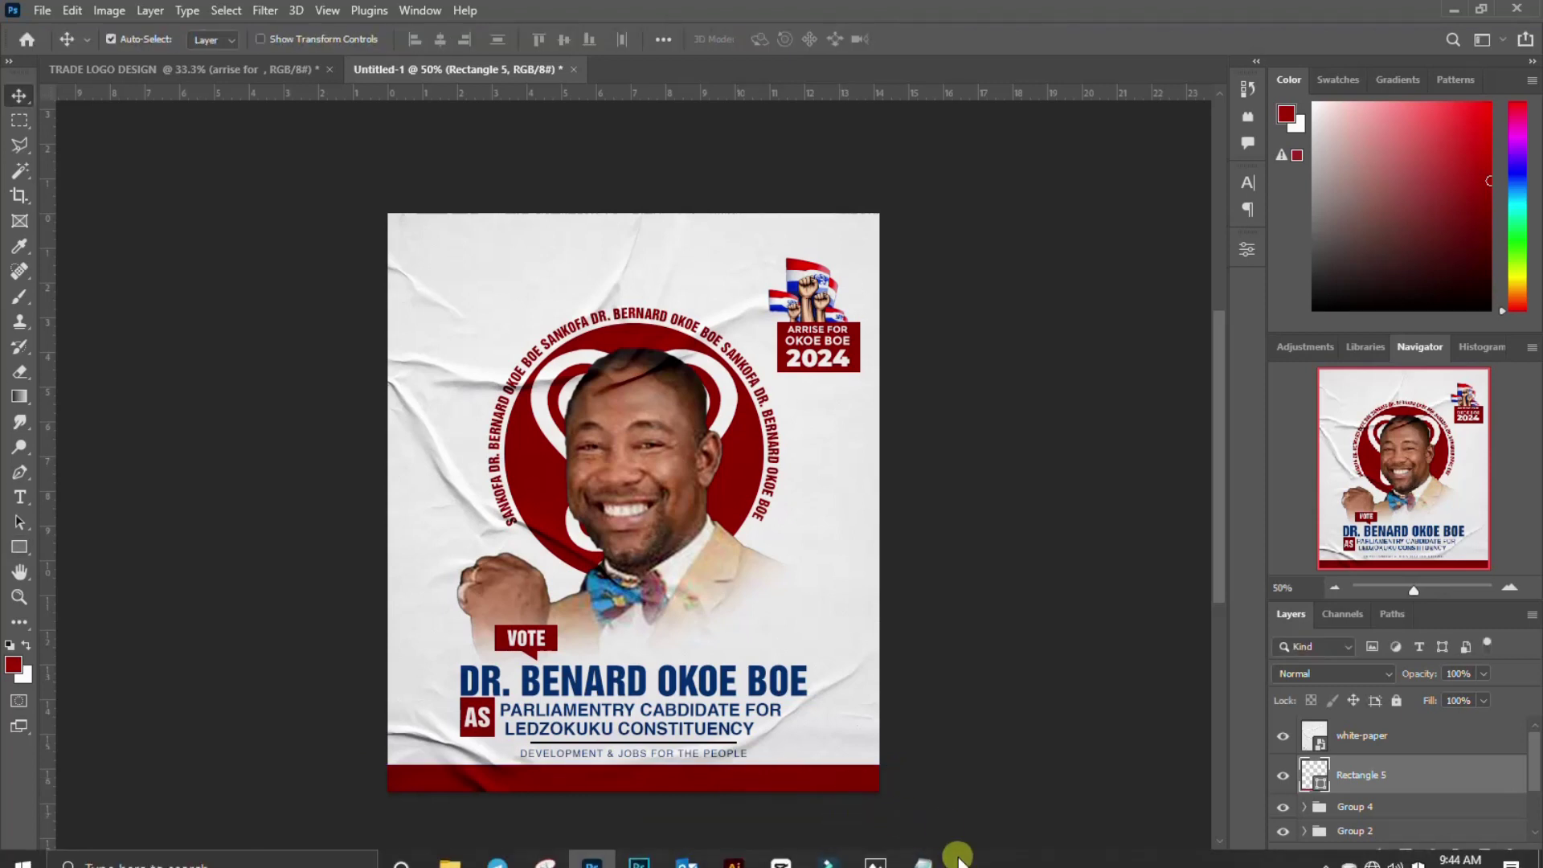
Copy the designer credit and phone lines from the notes file, then return to the flyer.
click(922, 849)
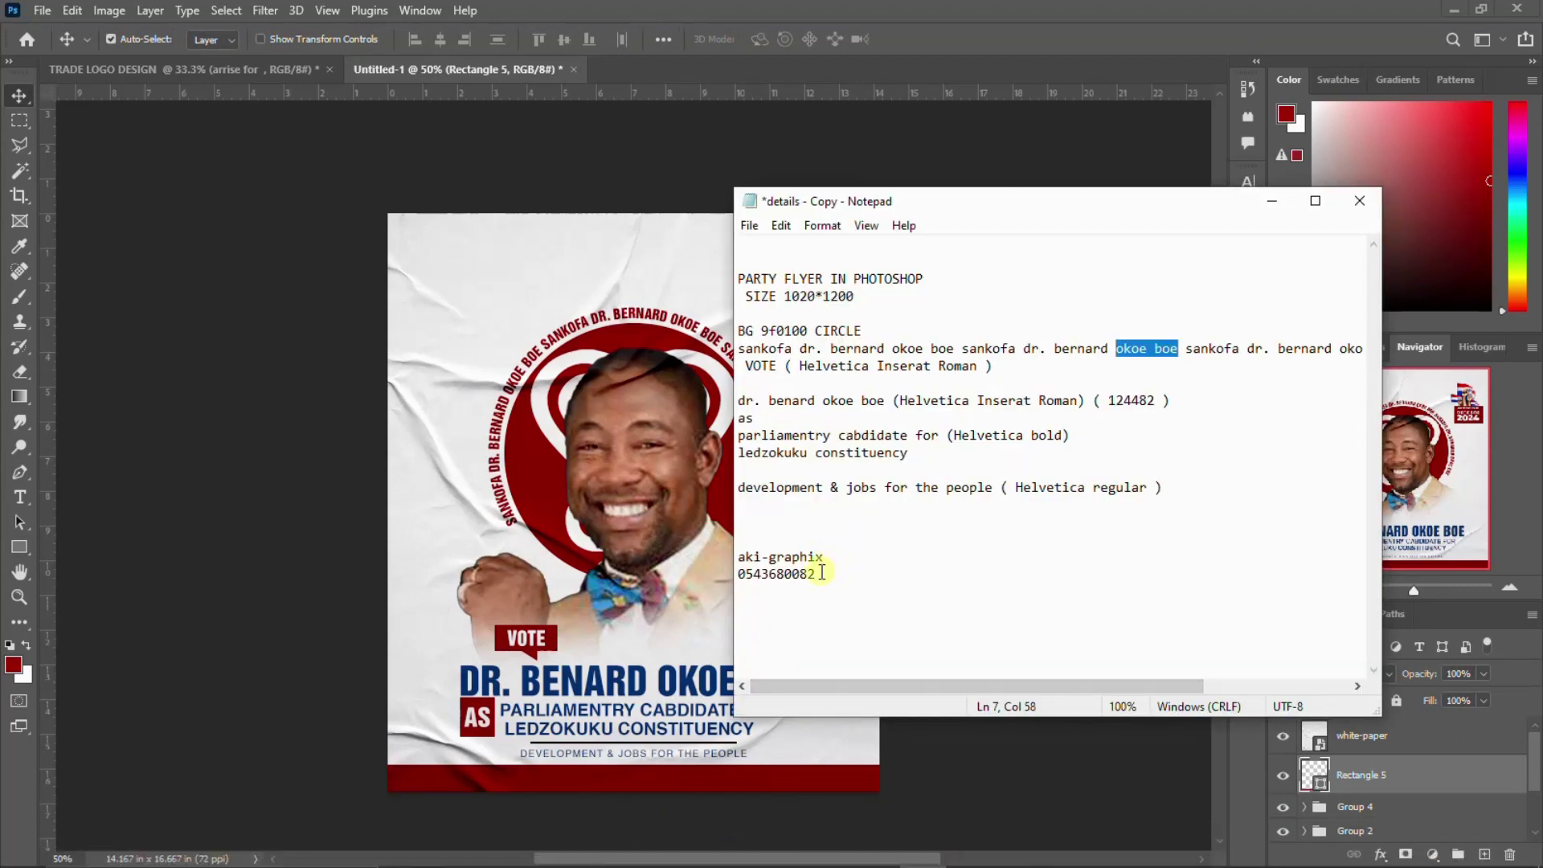
drag(821, 572, 705, 550)
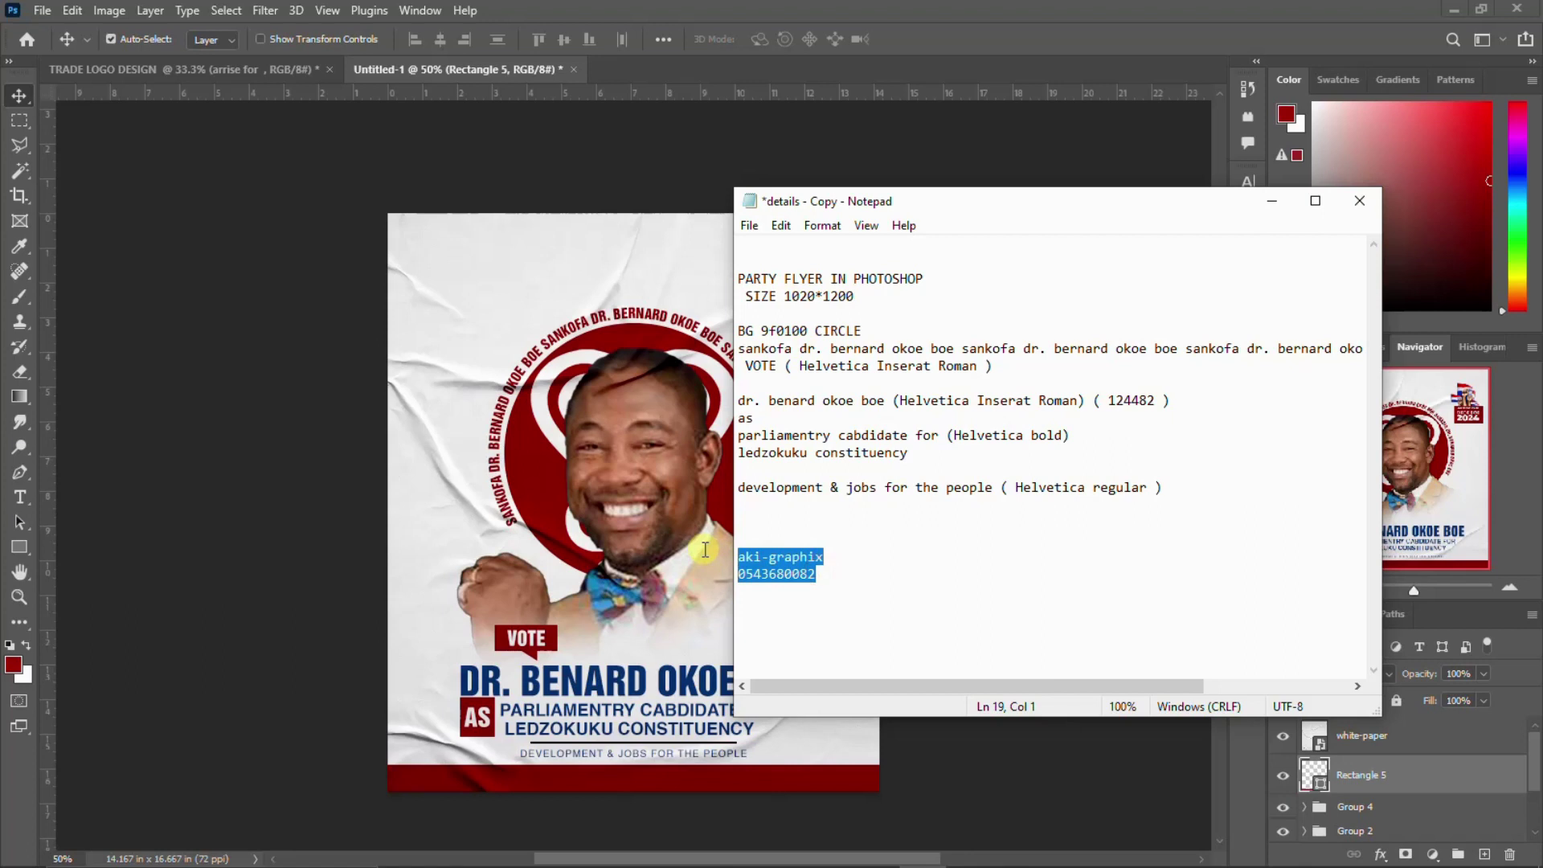
click(592, 848)
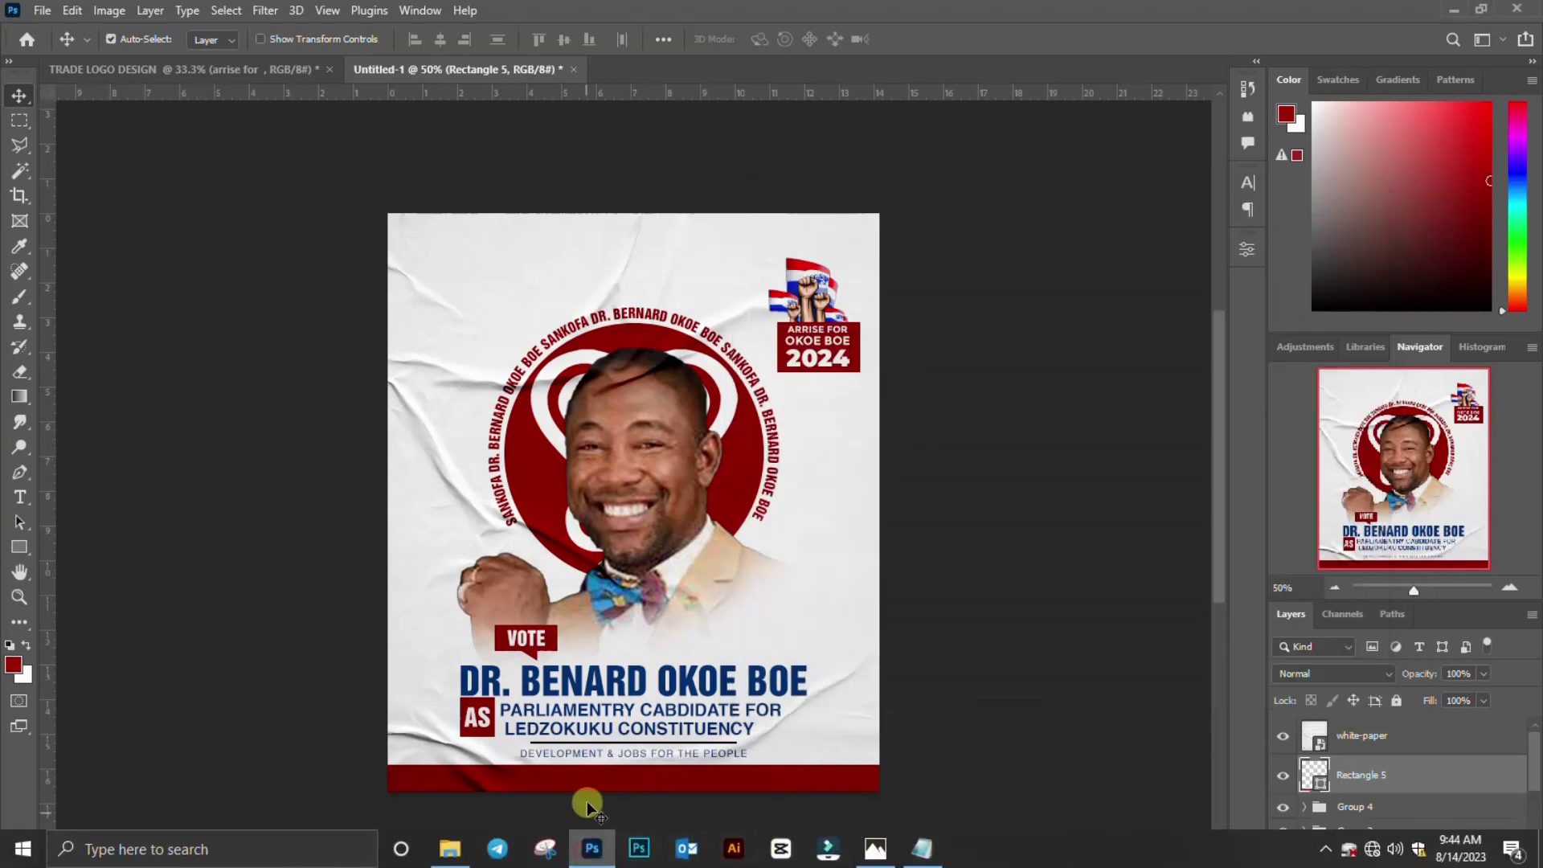
key(t)
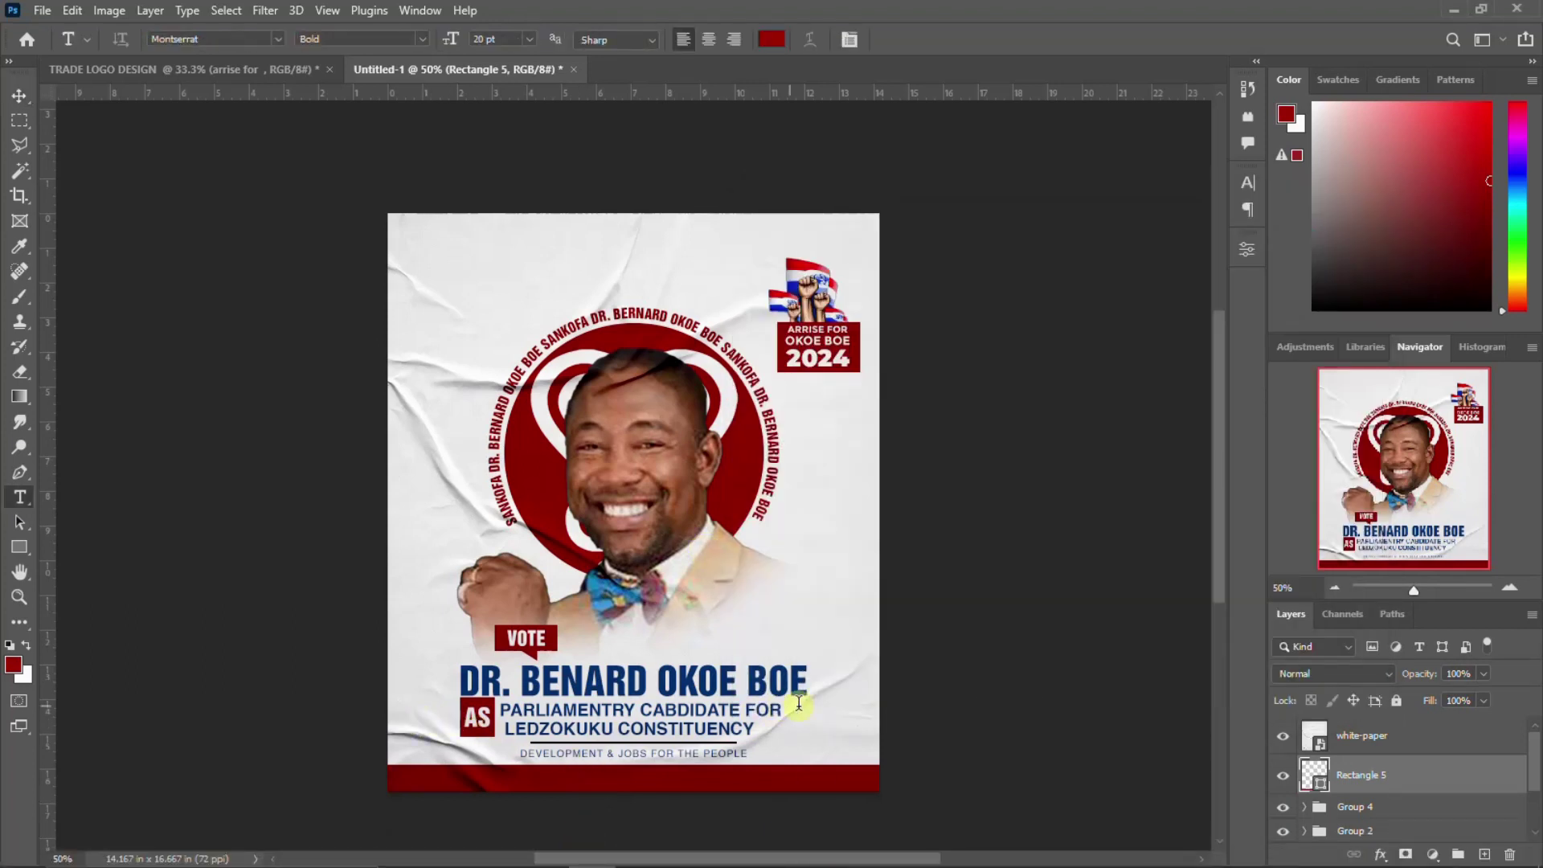
Paste the copied designer credit and phone lines as new text in the bottom band.
click(1395, 738)
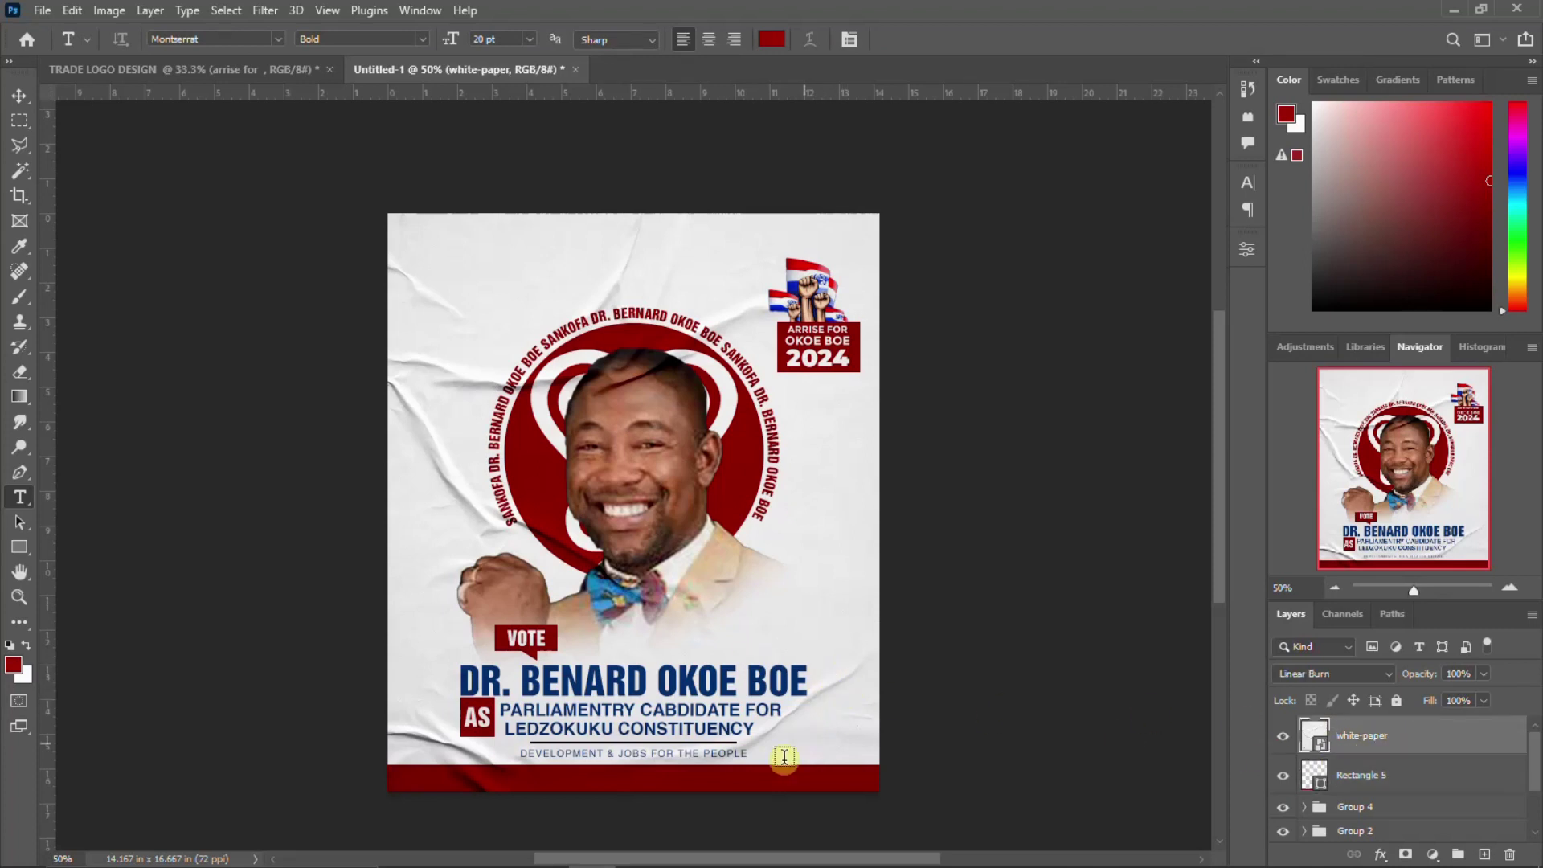
click(762, 774)
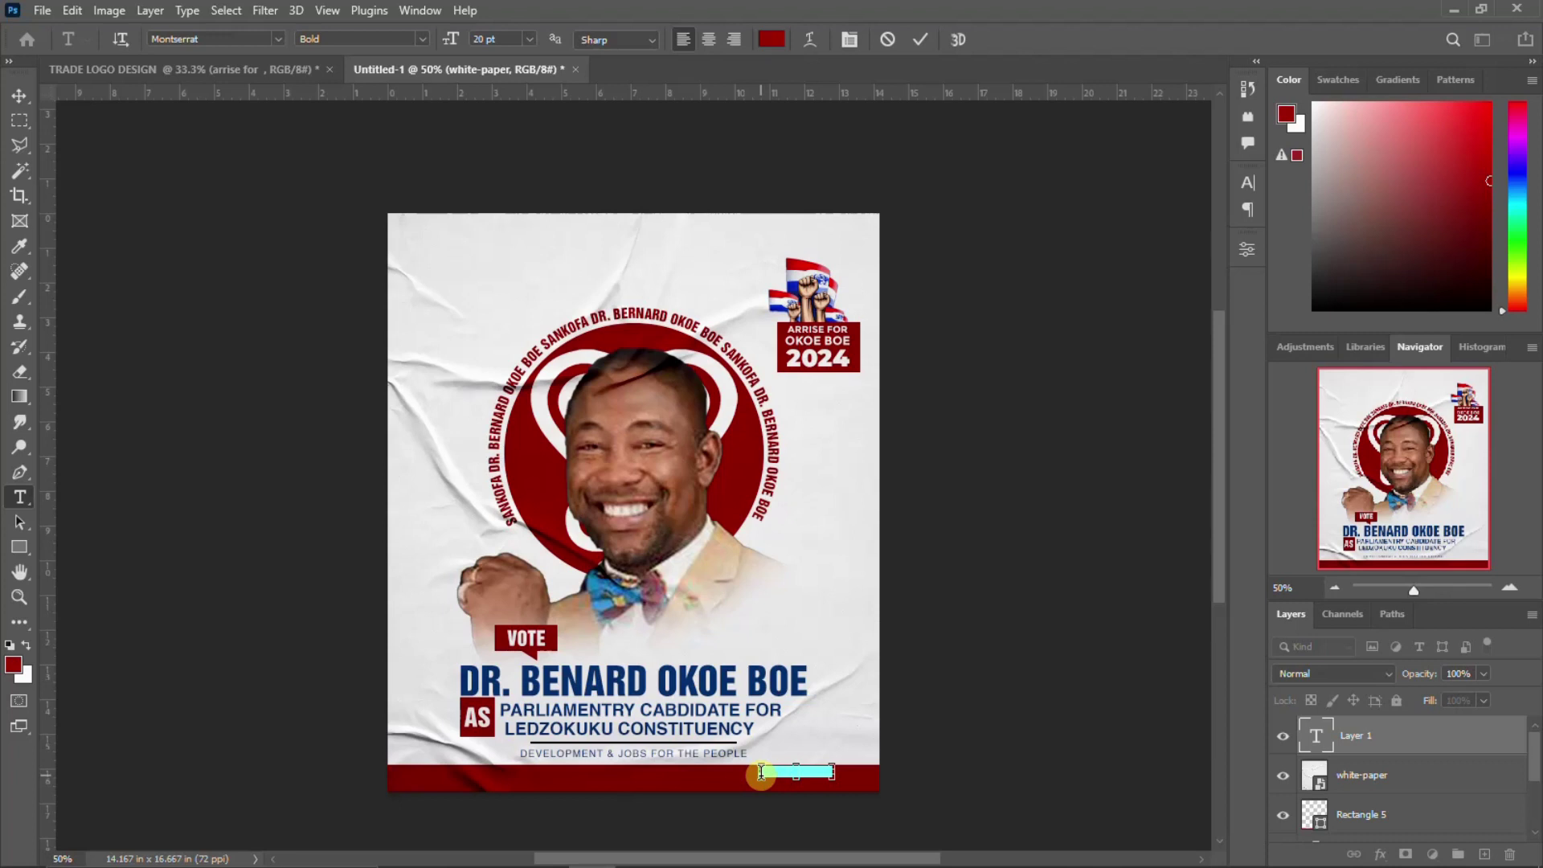
key(BackSpace)
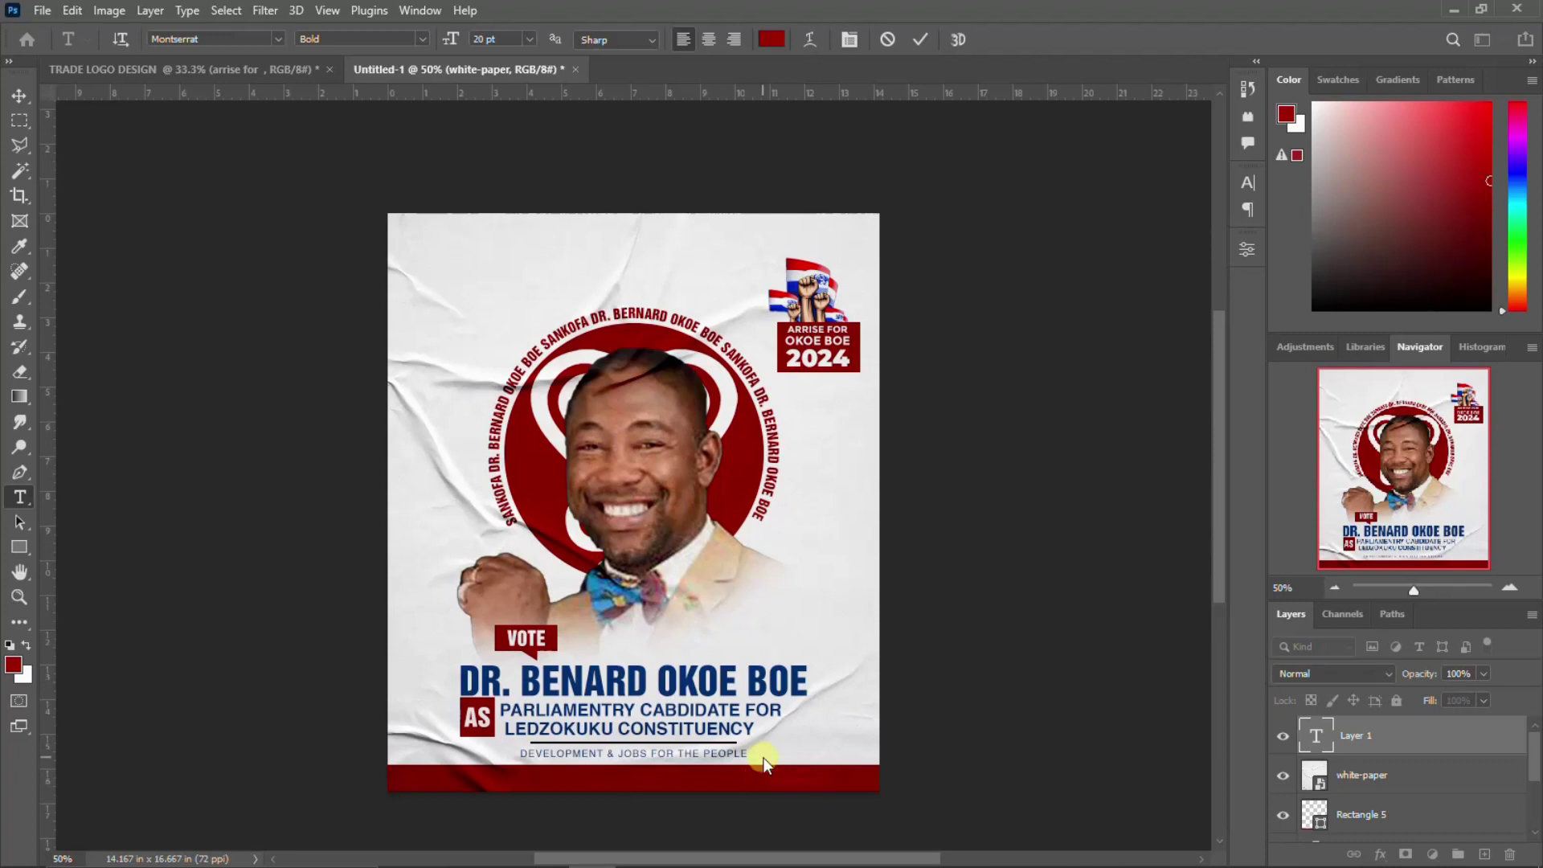
key(ctrl+Return)
Make the credit text white Abril Fatface with All Caps turned off.
click(1248, 184)
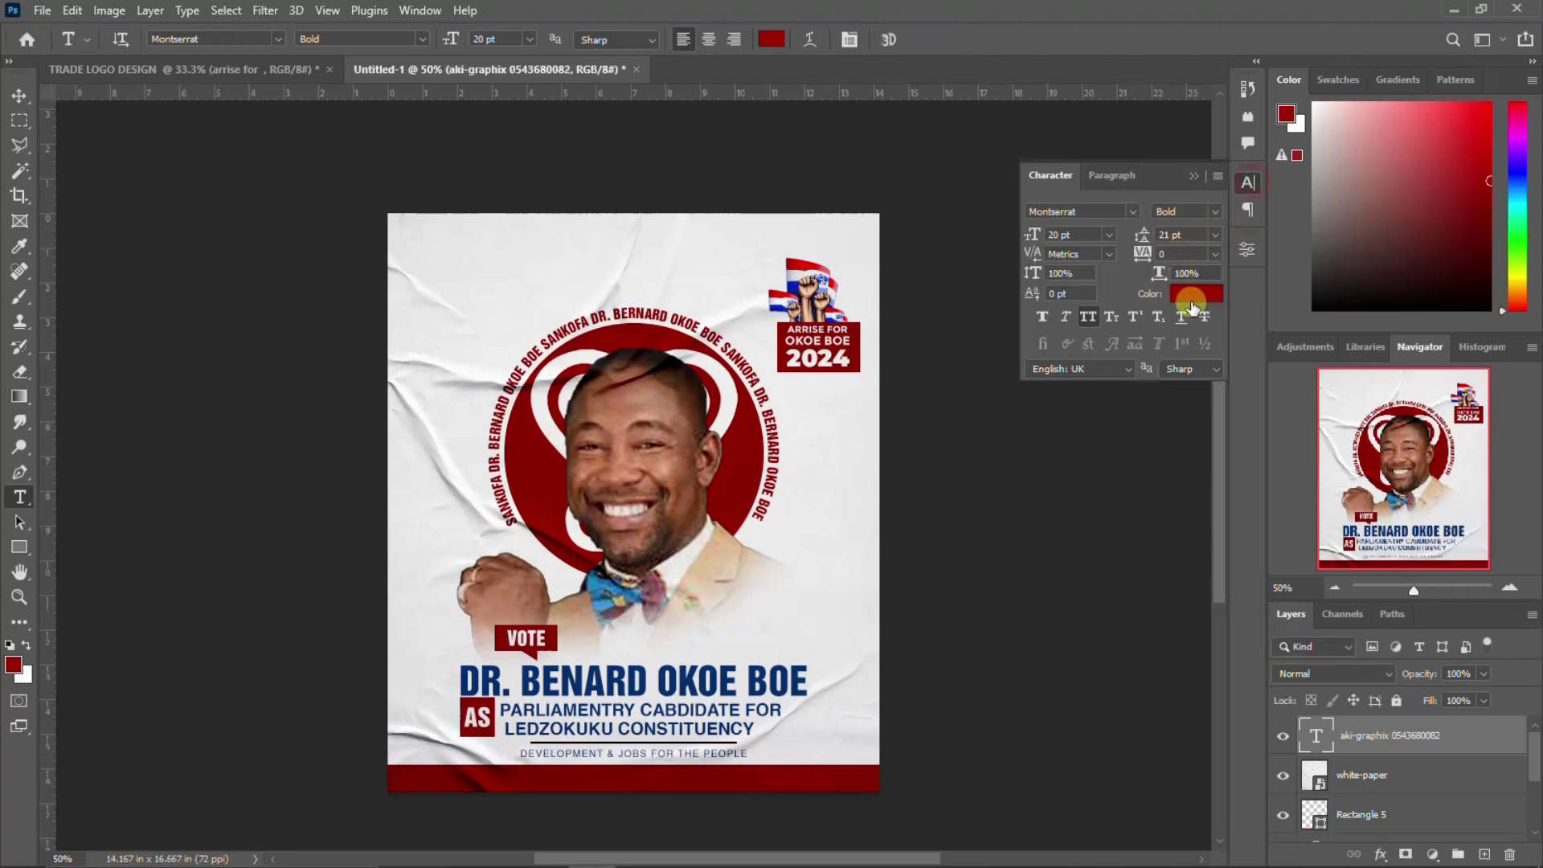
click(1196, 294)
click(921, 440)
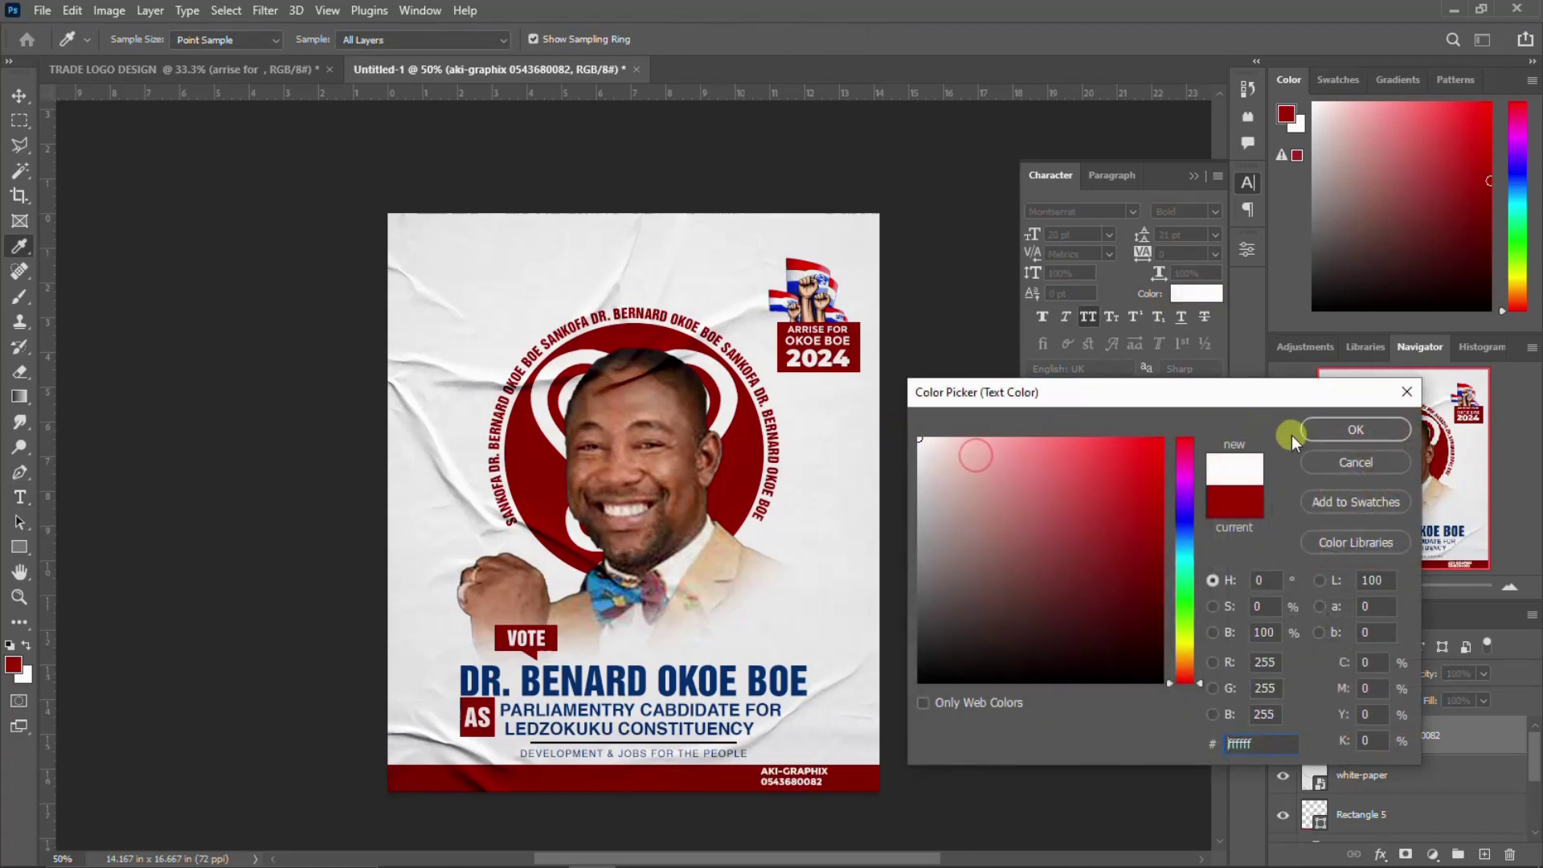
click(1325, 431)
click(1131, 210)
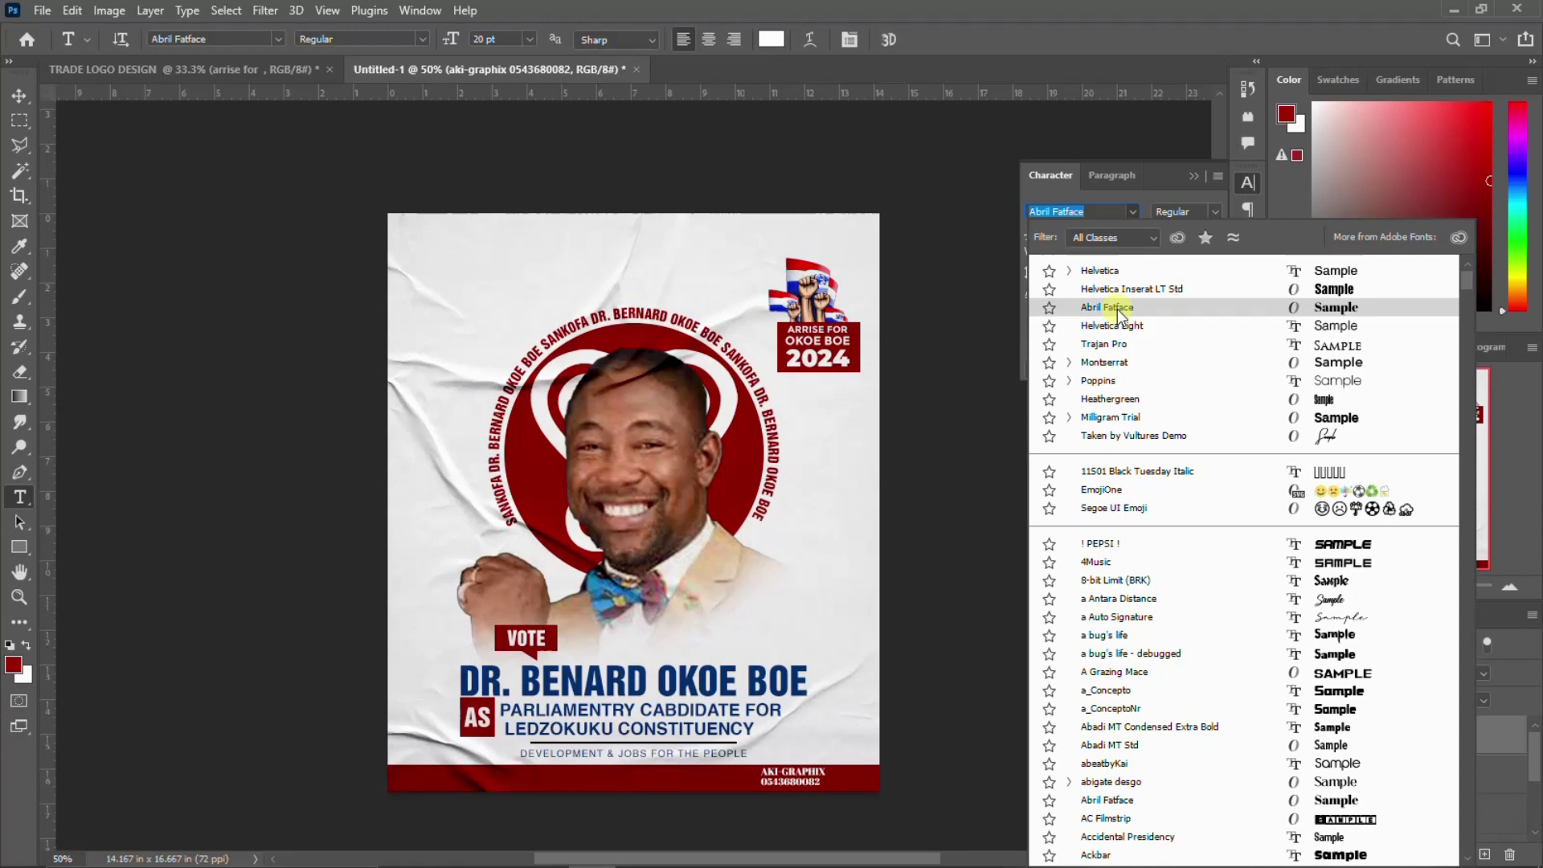
click(1117, 308)
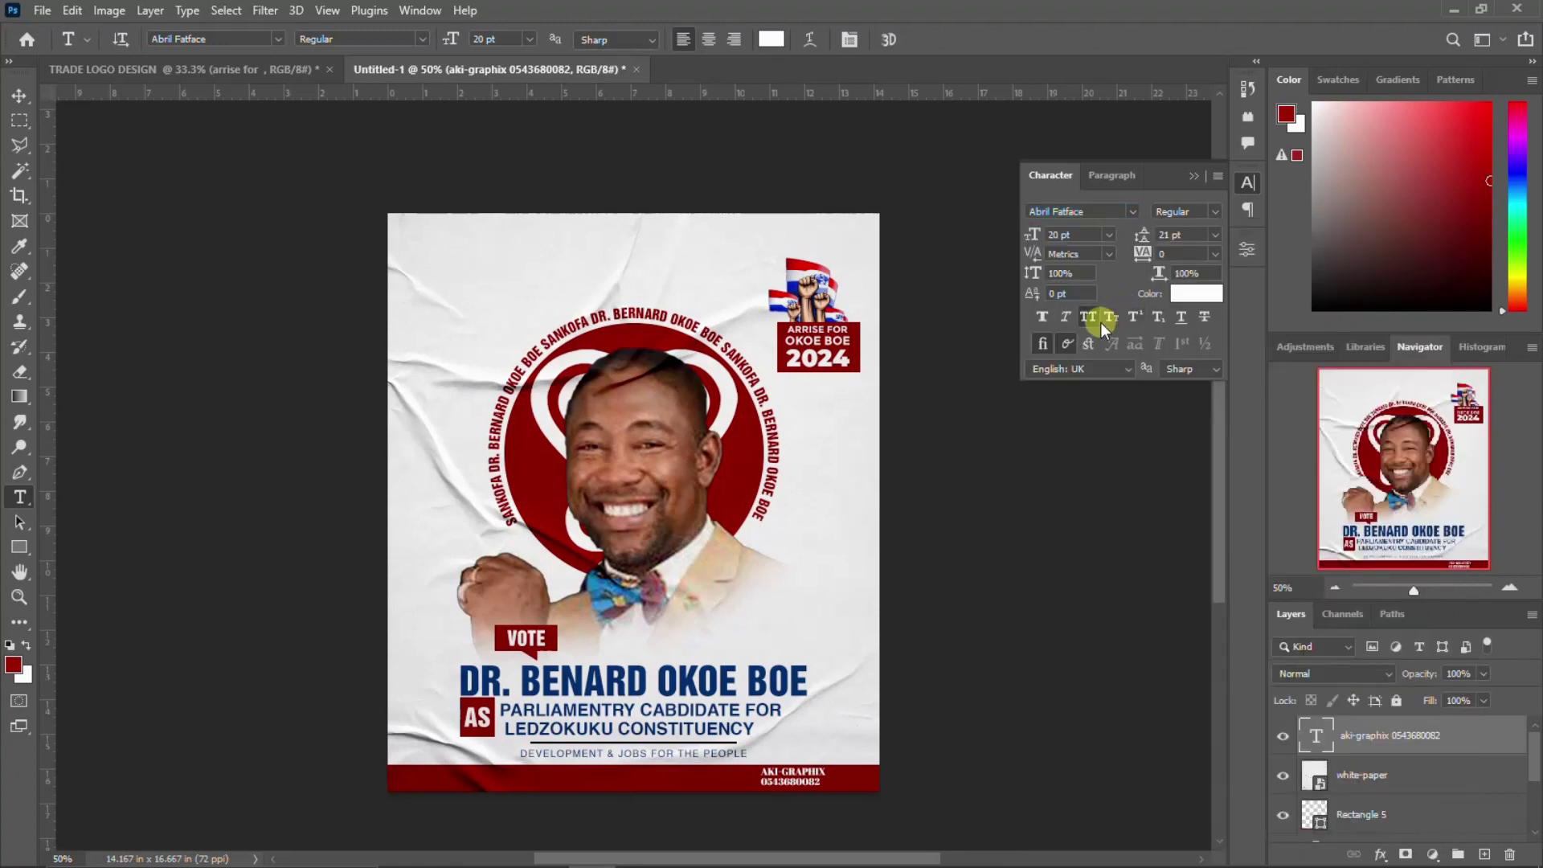
click(1089, 317)
click(1248, 183)
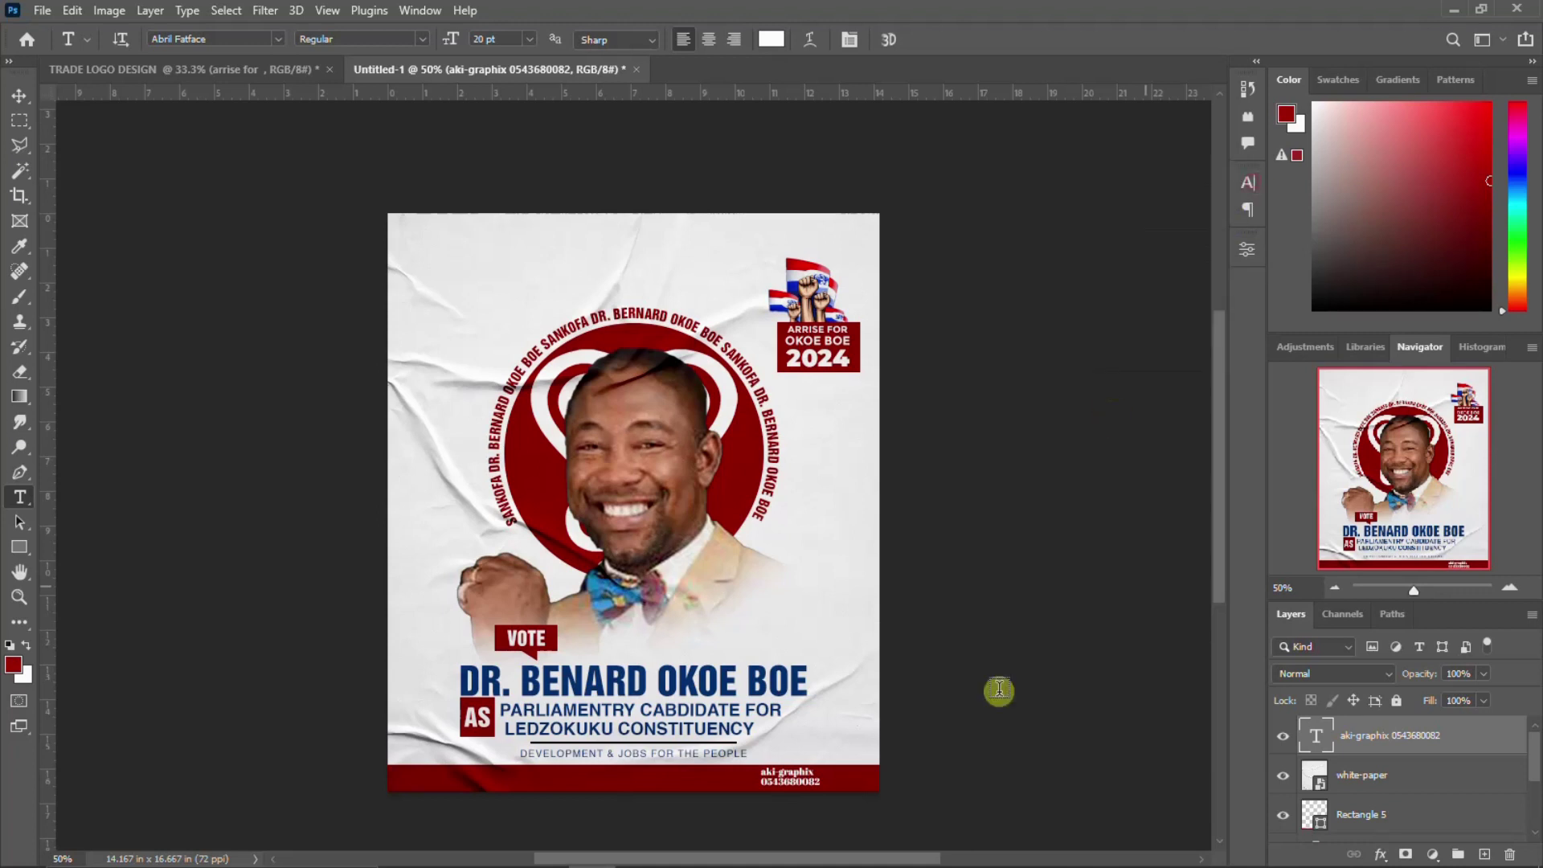
Enlarge the credit text slightly and move it to the flyer's bottom-left.
key(ctrl+t)
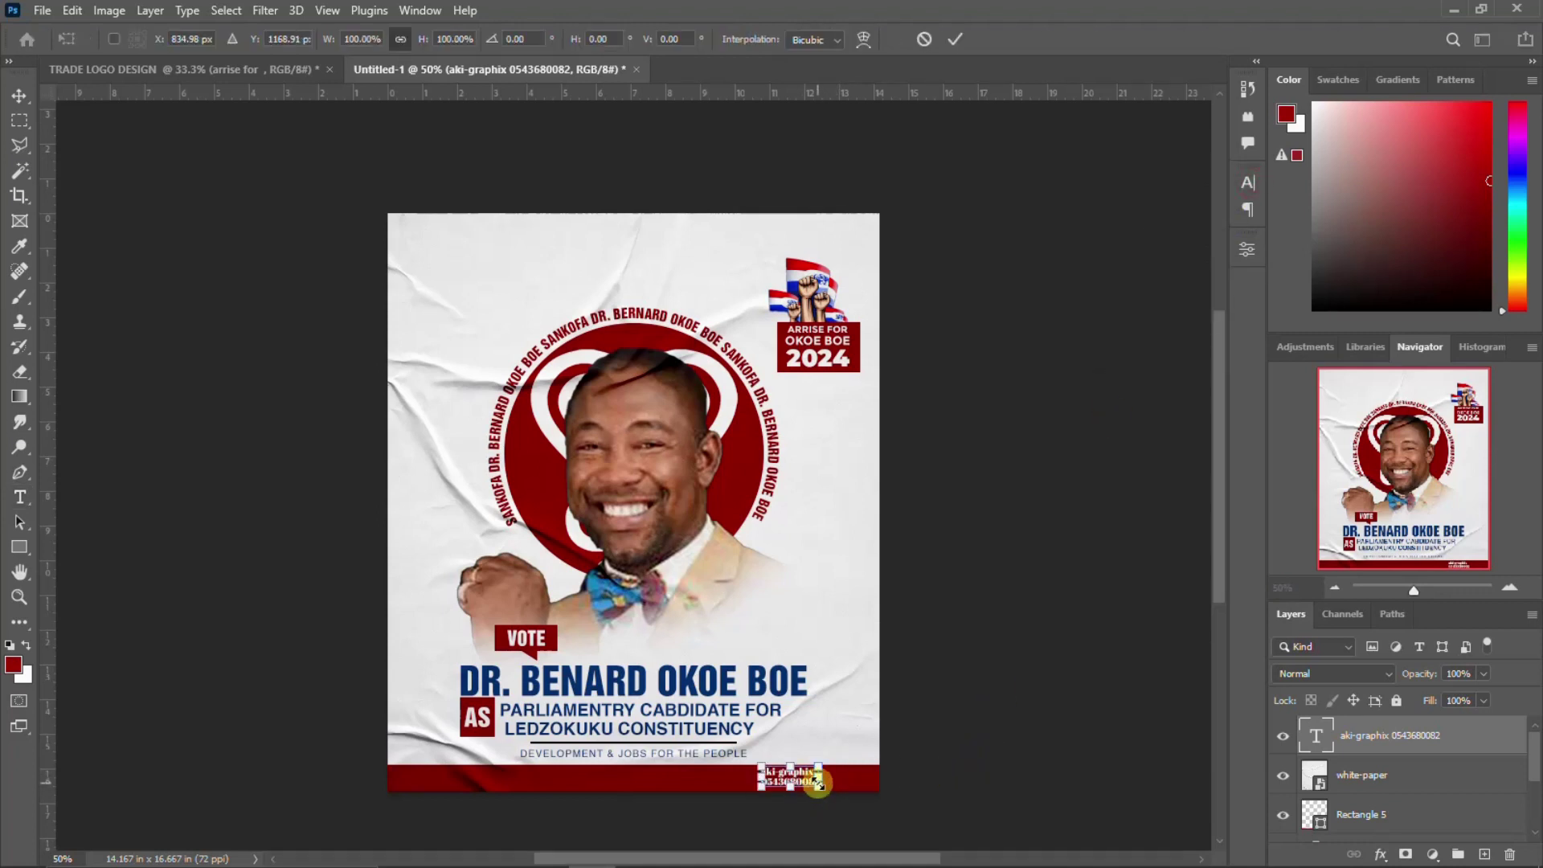
drag(819, 782, 828, 784)
key(Return)
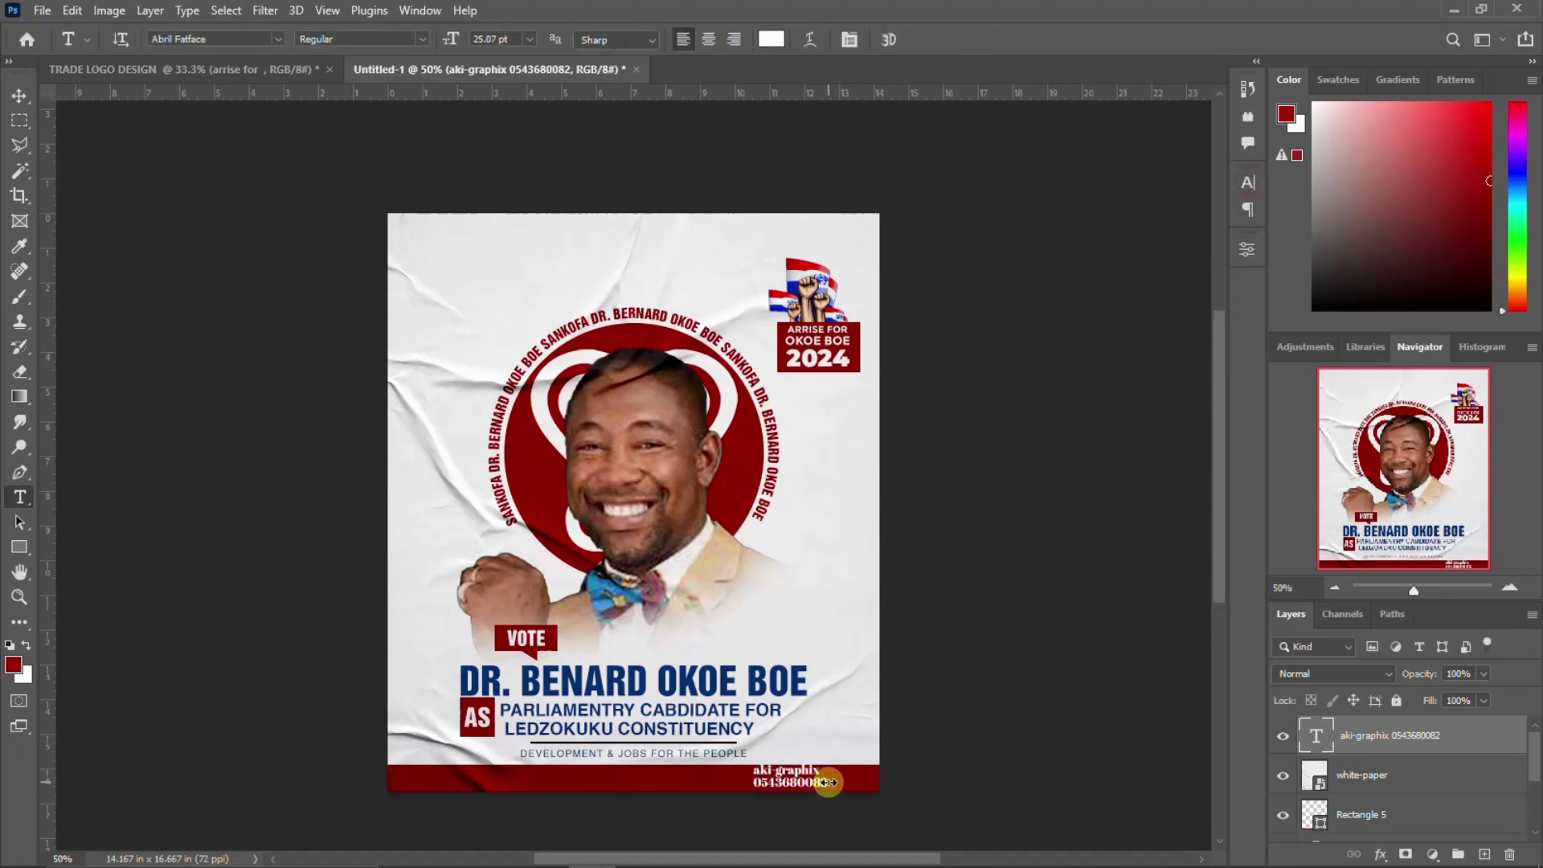
key(v)
drag(813, 784, 519, 784)
Set the credit text to 20 pt with 22 pt leading.
click(1245, 180)
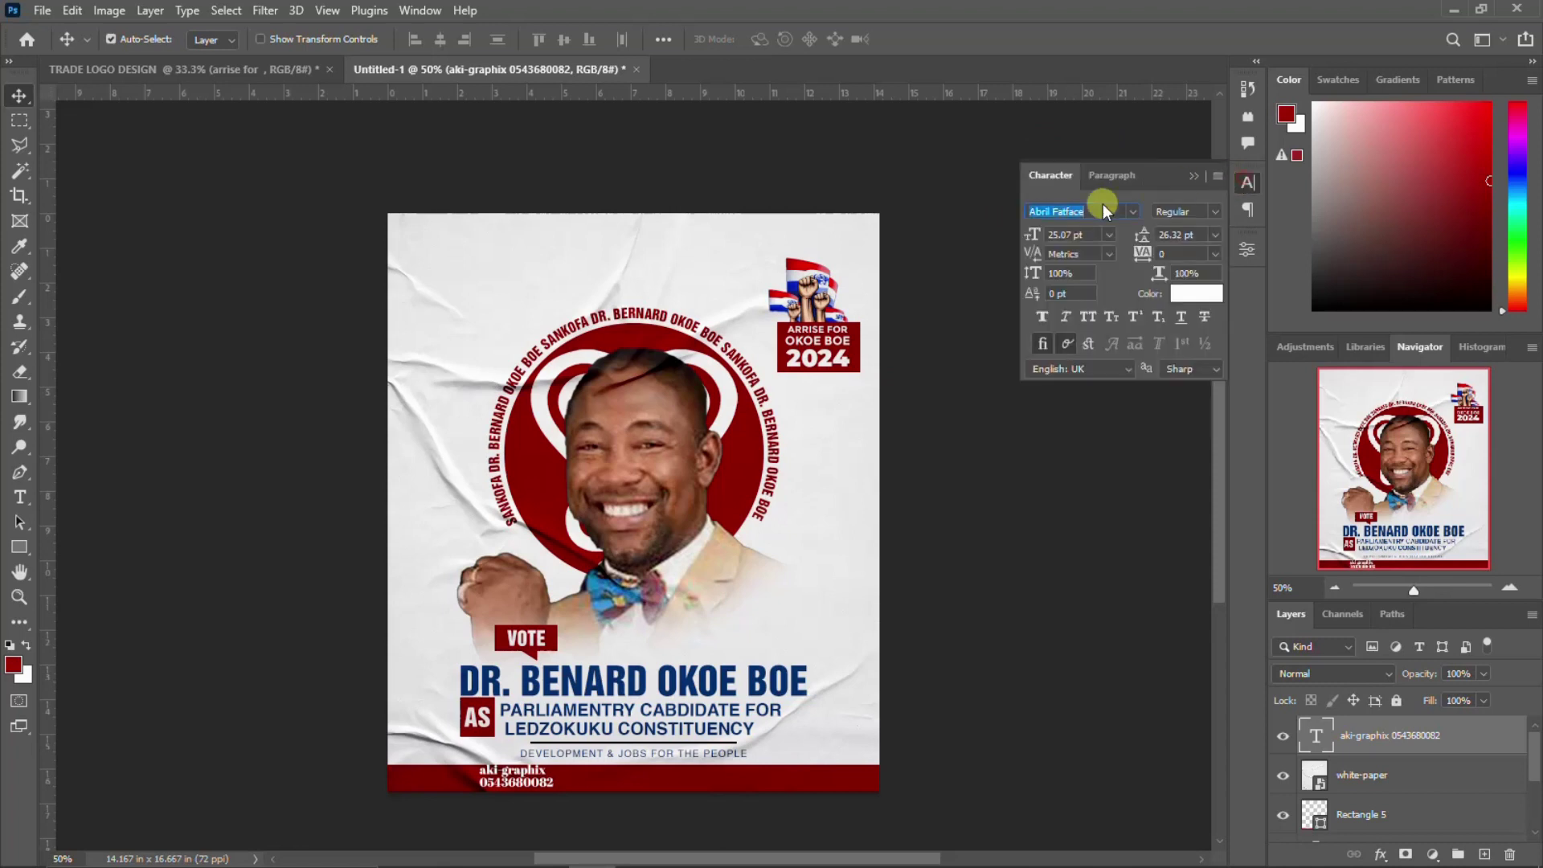
text(20)
key(Return)
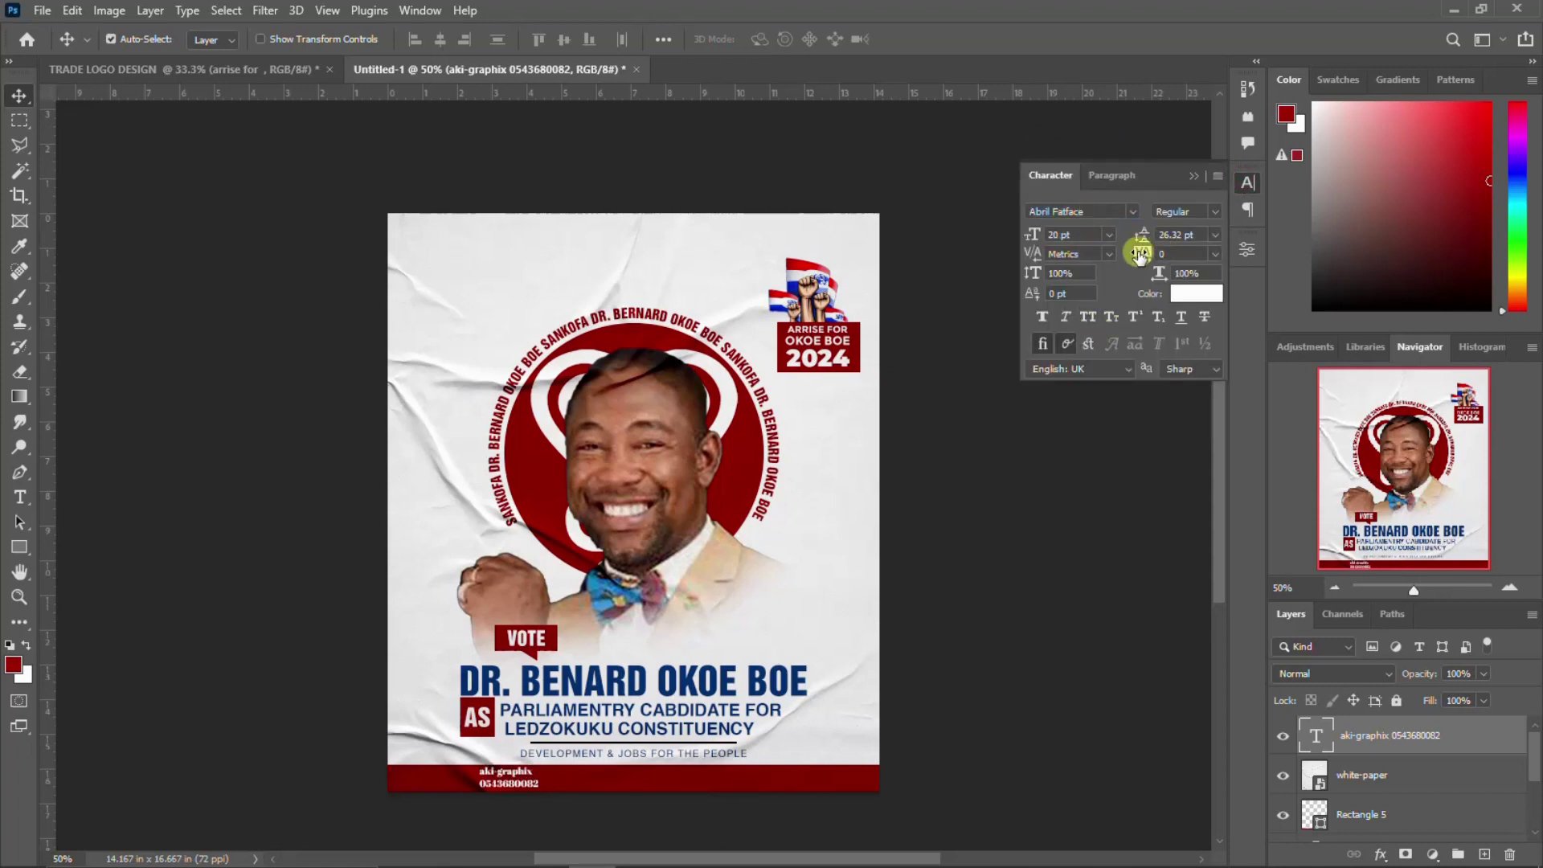
click(1176, 236)
text(23)
key(Return)
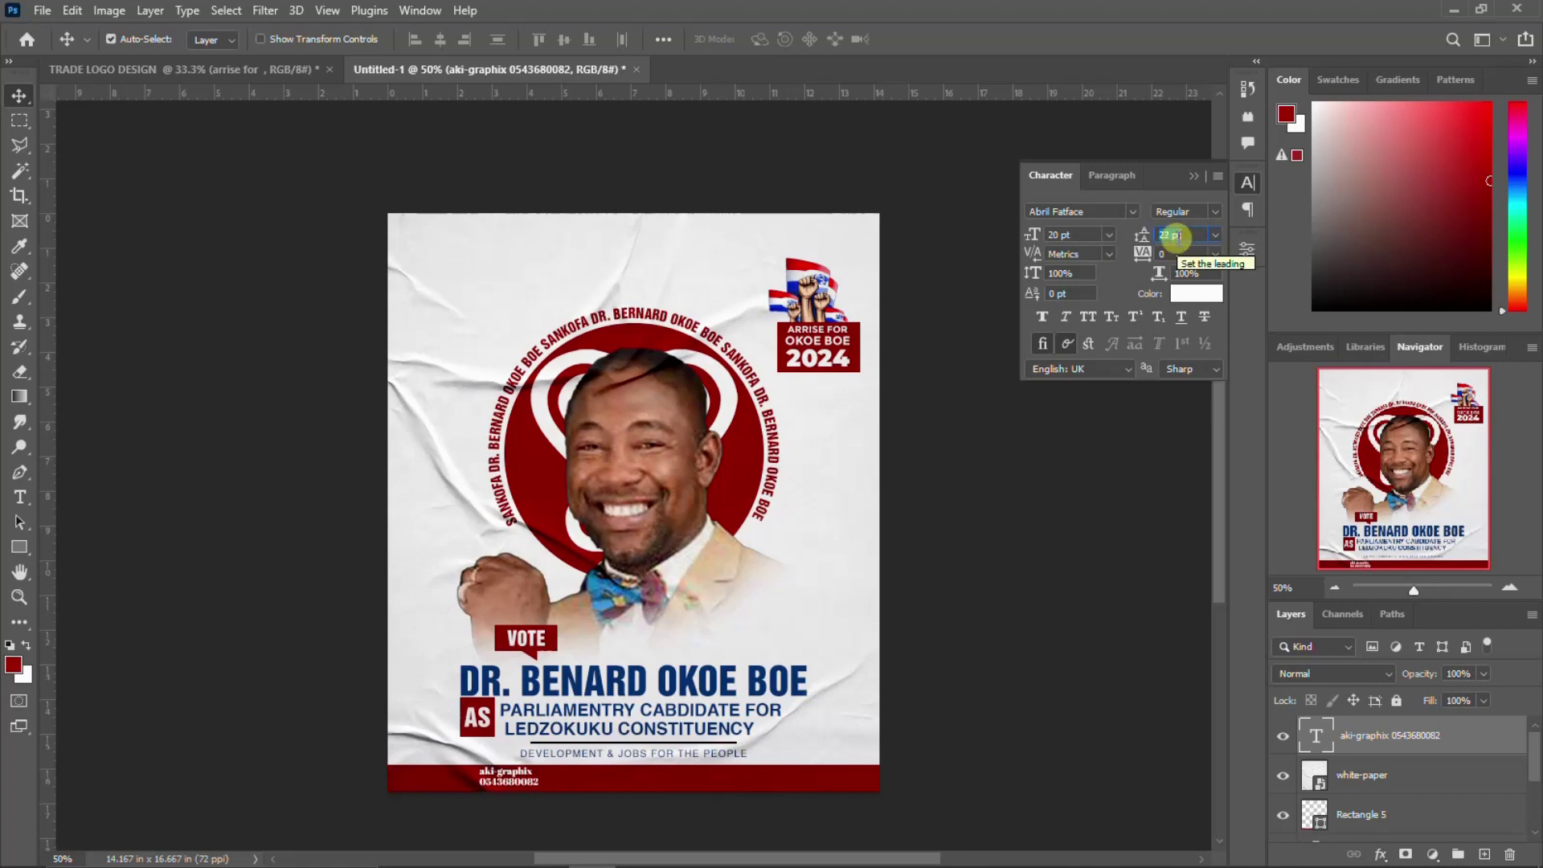
key(Down)
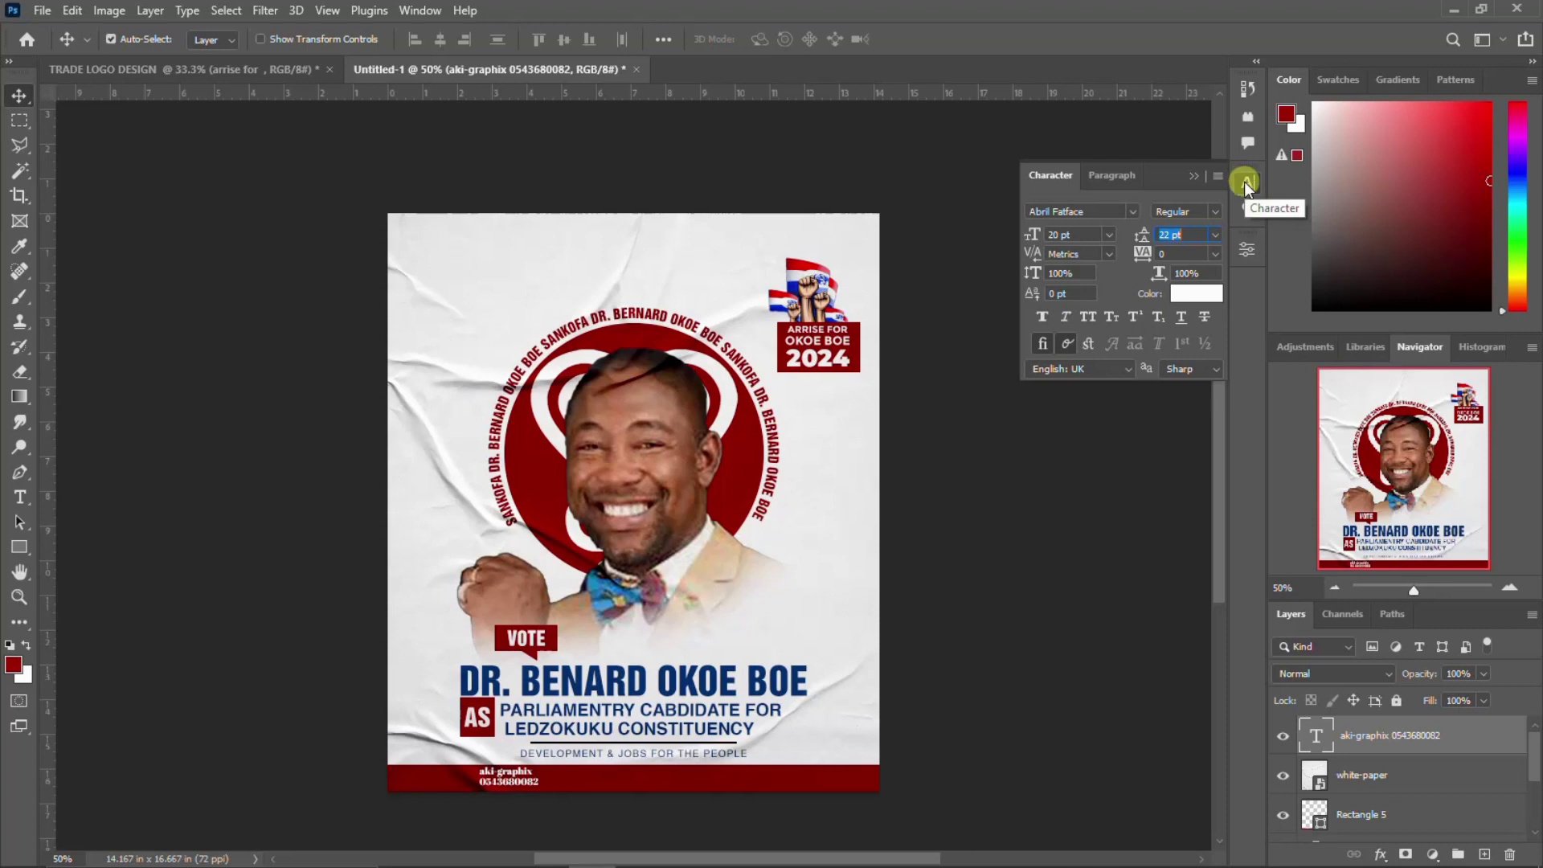
click(1242, 183)
mouse_move(512, 864)
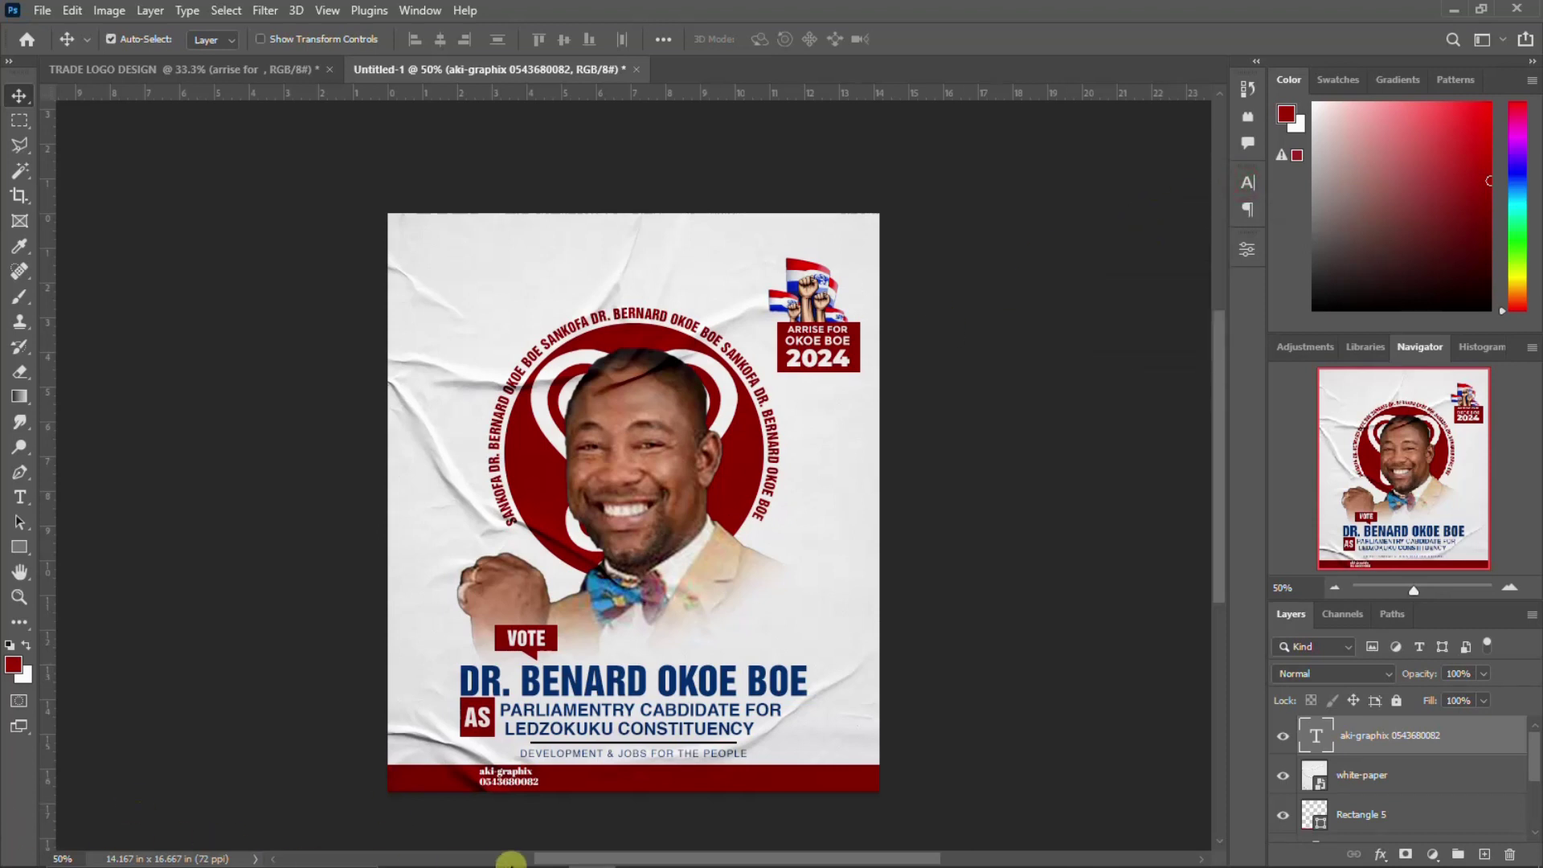
Drag the wa.link_icbknh QR code image from the assets folder into the flyer.
click(590, 850)
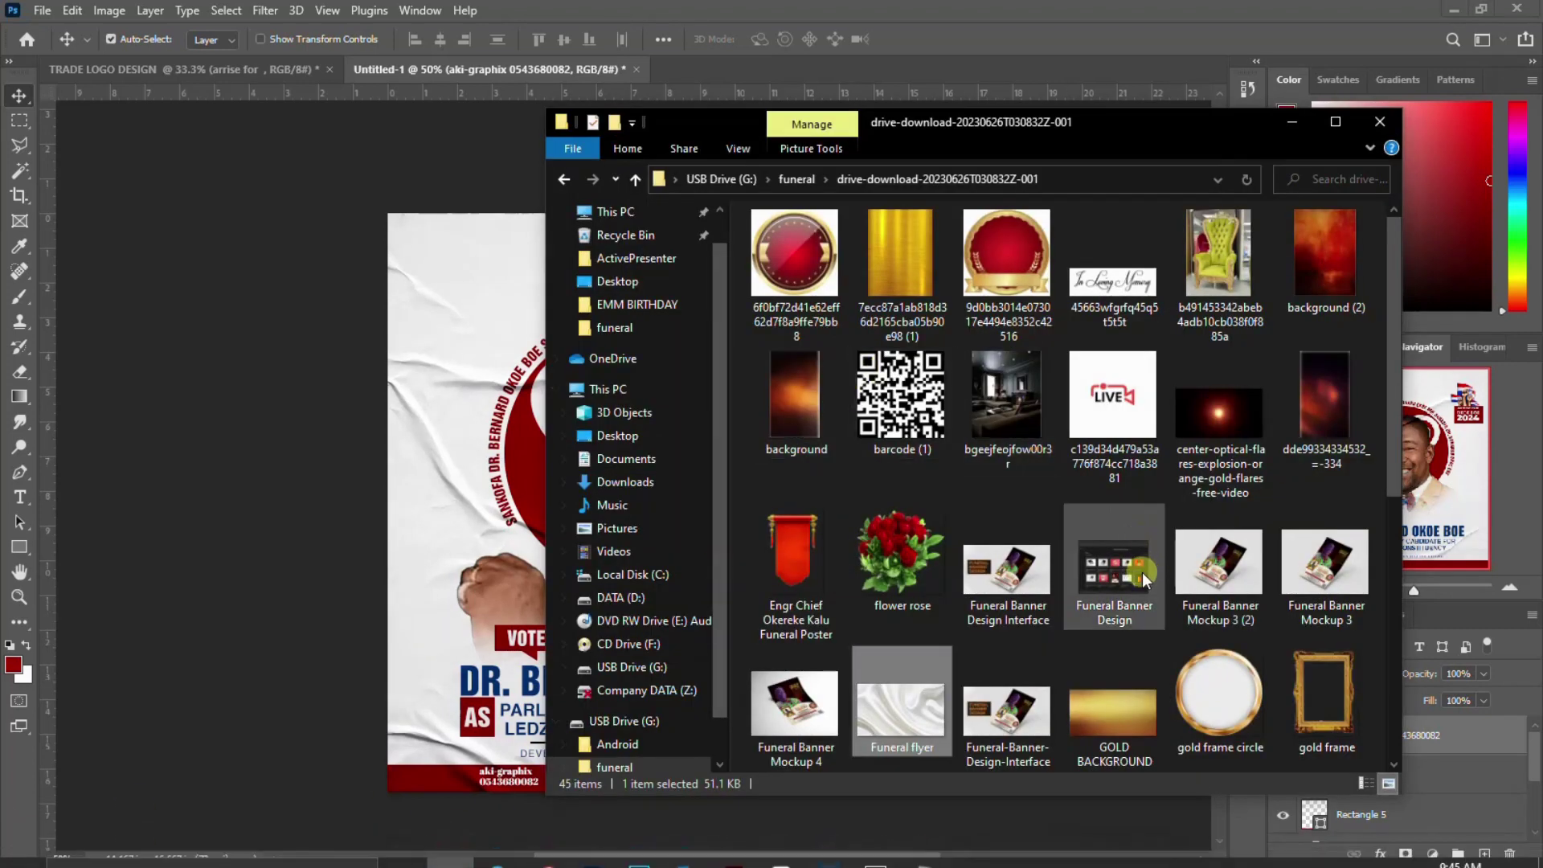
scroll(1141, 572, down, 4)
scroll(1140, 578, down, 2)
click(900, 679)
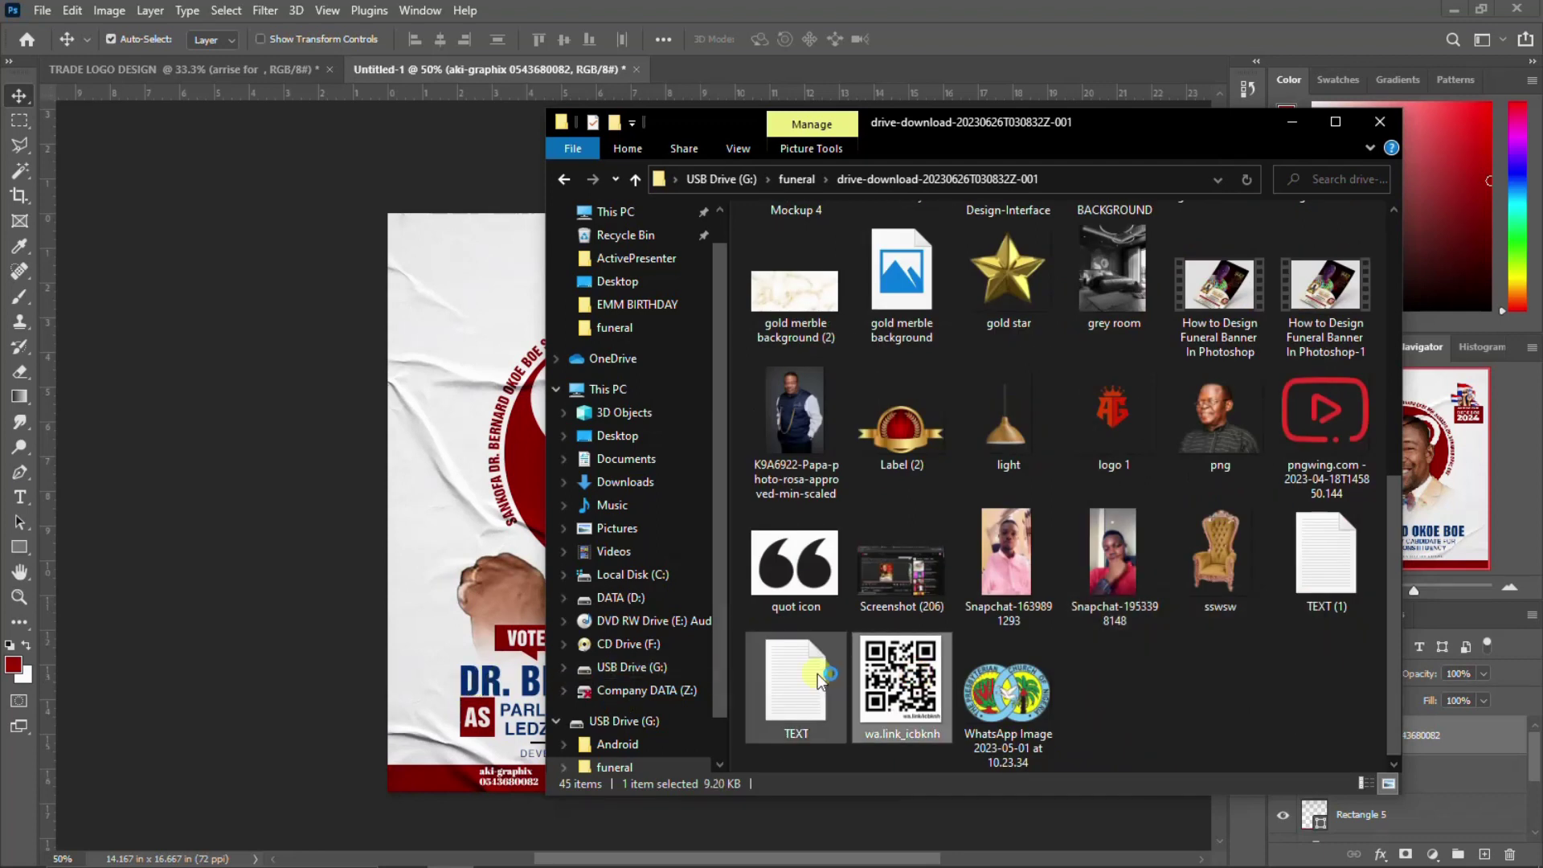
drag(894, 675, 490, 587)
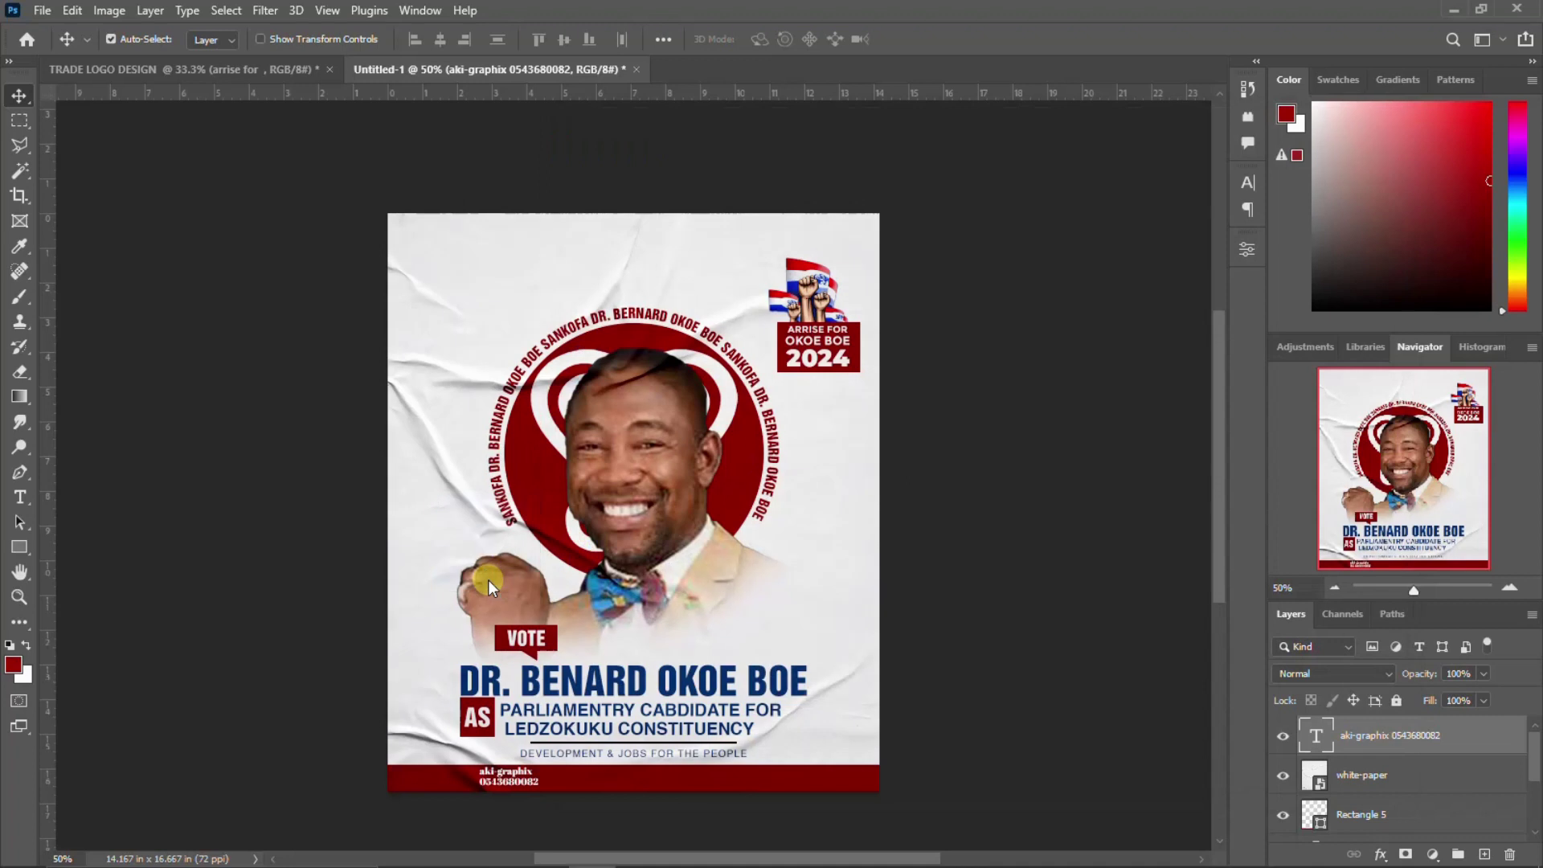
Shrink the QR code into the bottom-left corner and draw a small circle, Ellipse 2, beside the credit.
mouse_move(705, 426)
mouse_down()
mouse_move(646, 479)
mouse_move(452, 802)
mouse_up()
key(Return)
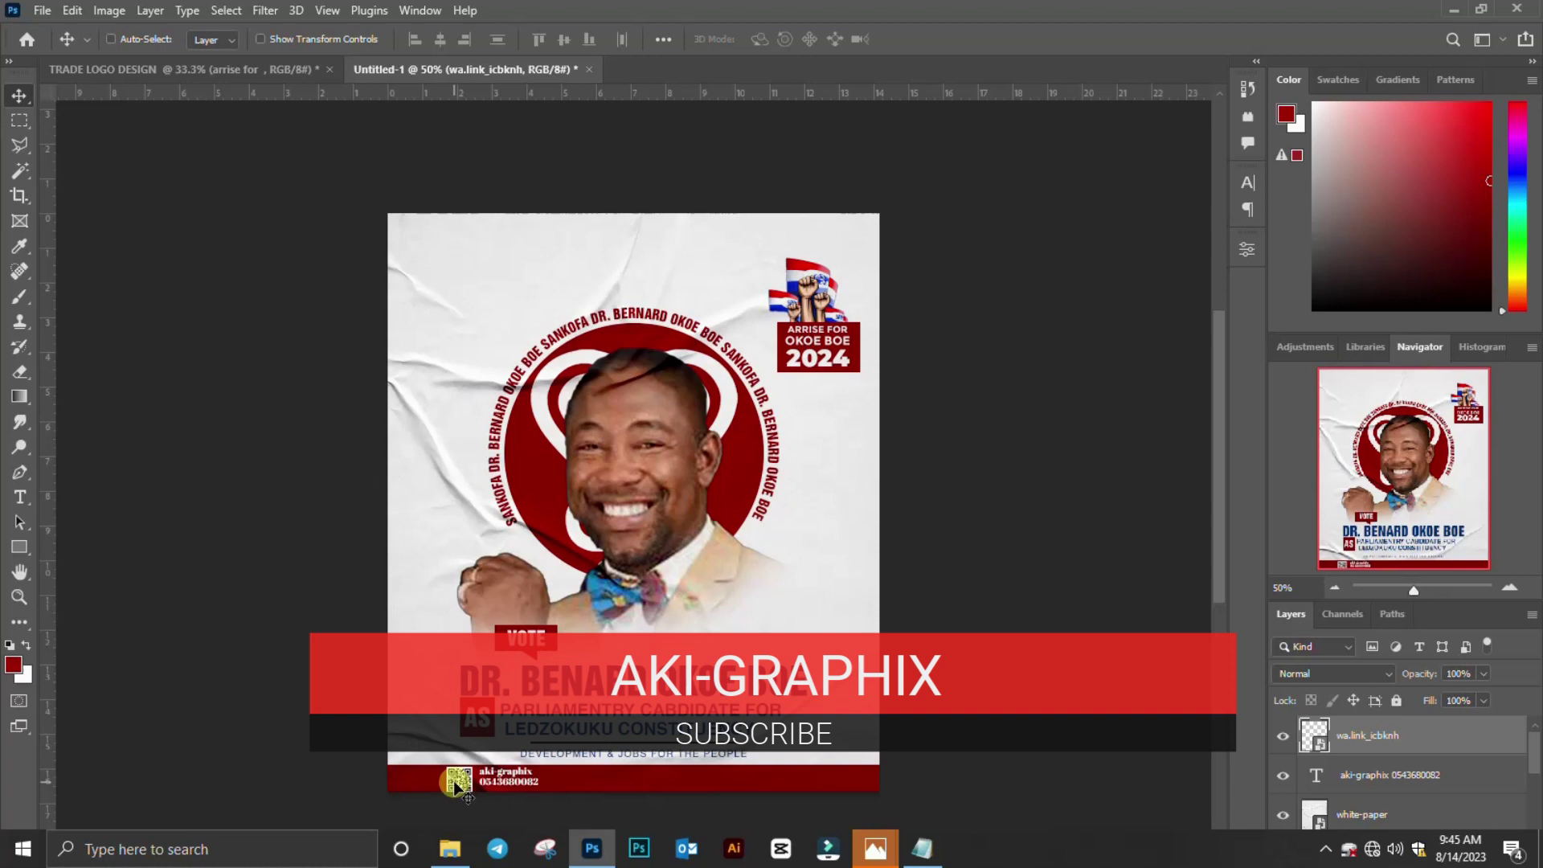
key(ctrl+t)
drag(470, 762, 466, 764)
key(Return)
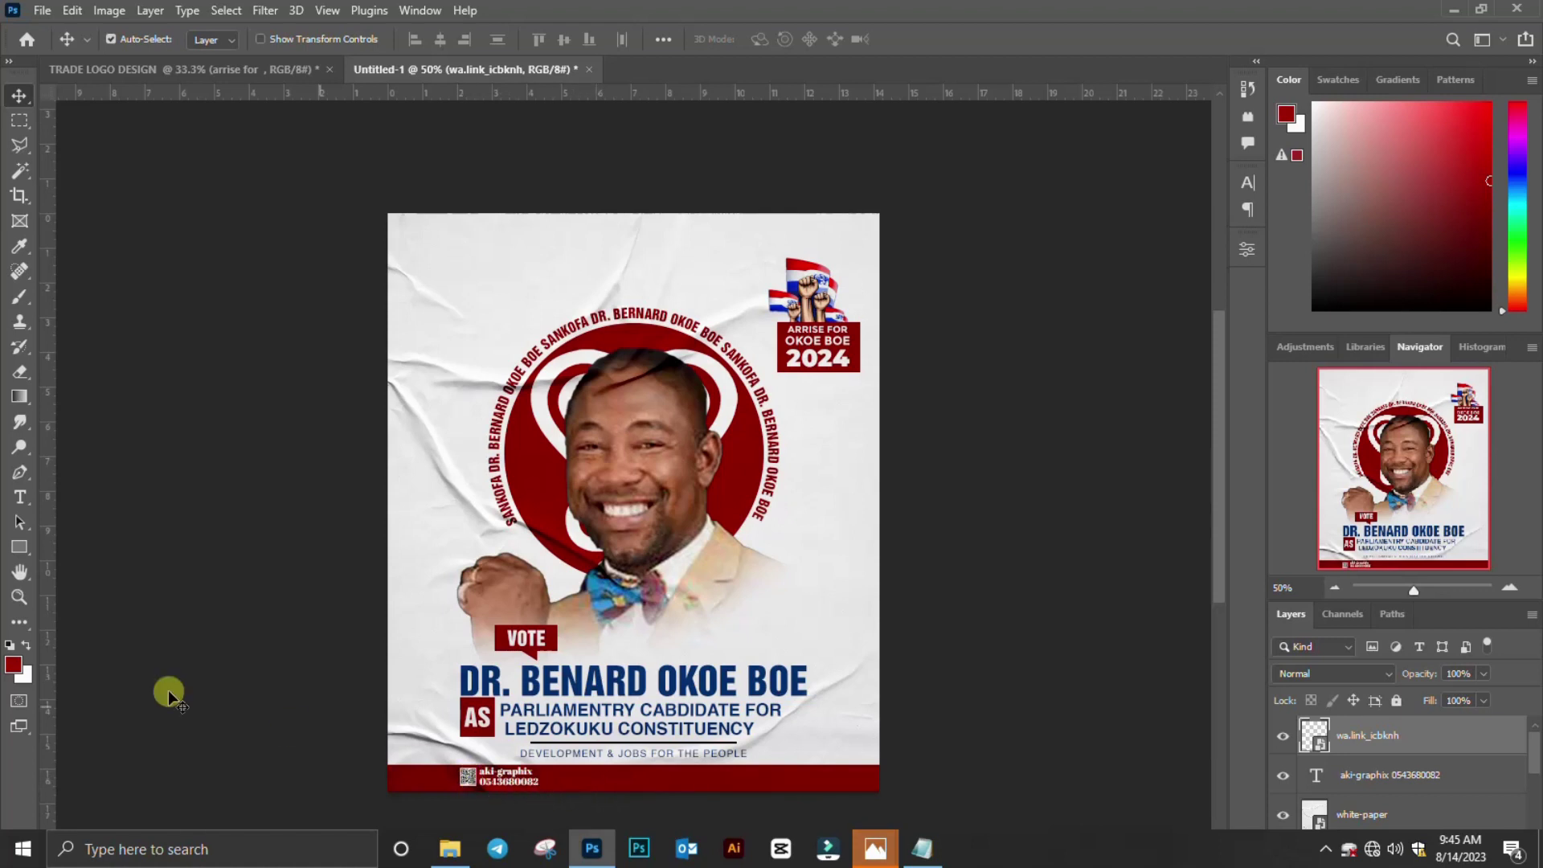
drag(27, 547, 99, 566)
drag(561, 789, 591, 791)
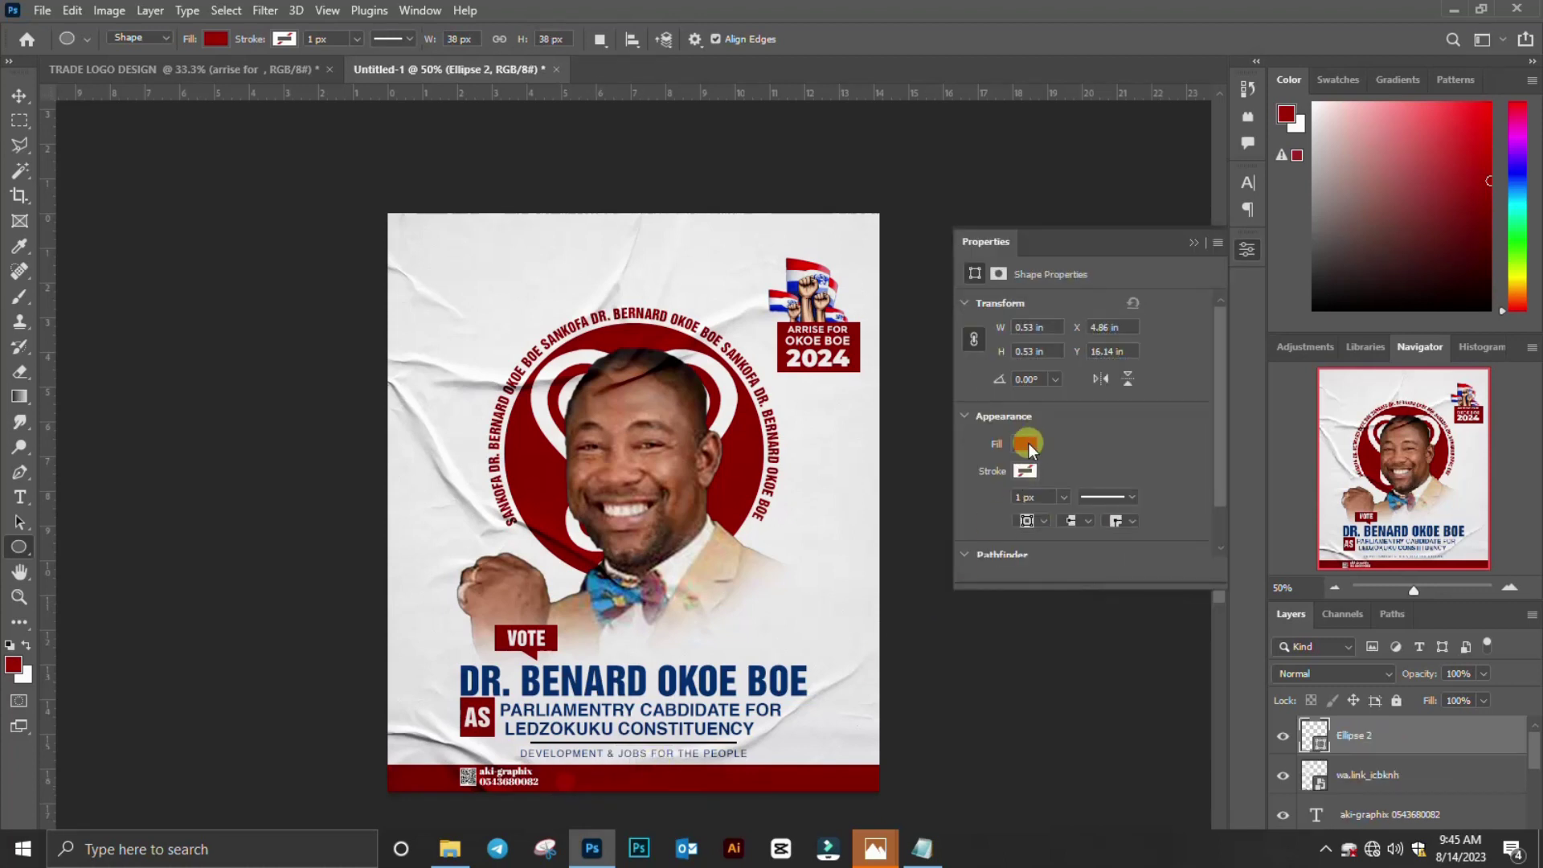
Open the fill colour choices for the small Ellipse 2 circle.
click(1027, 444)
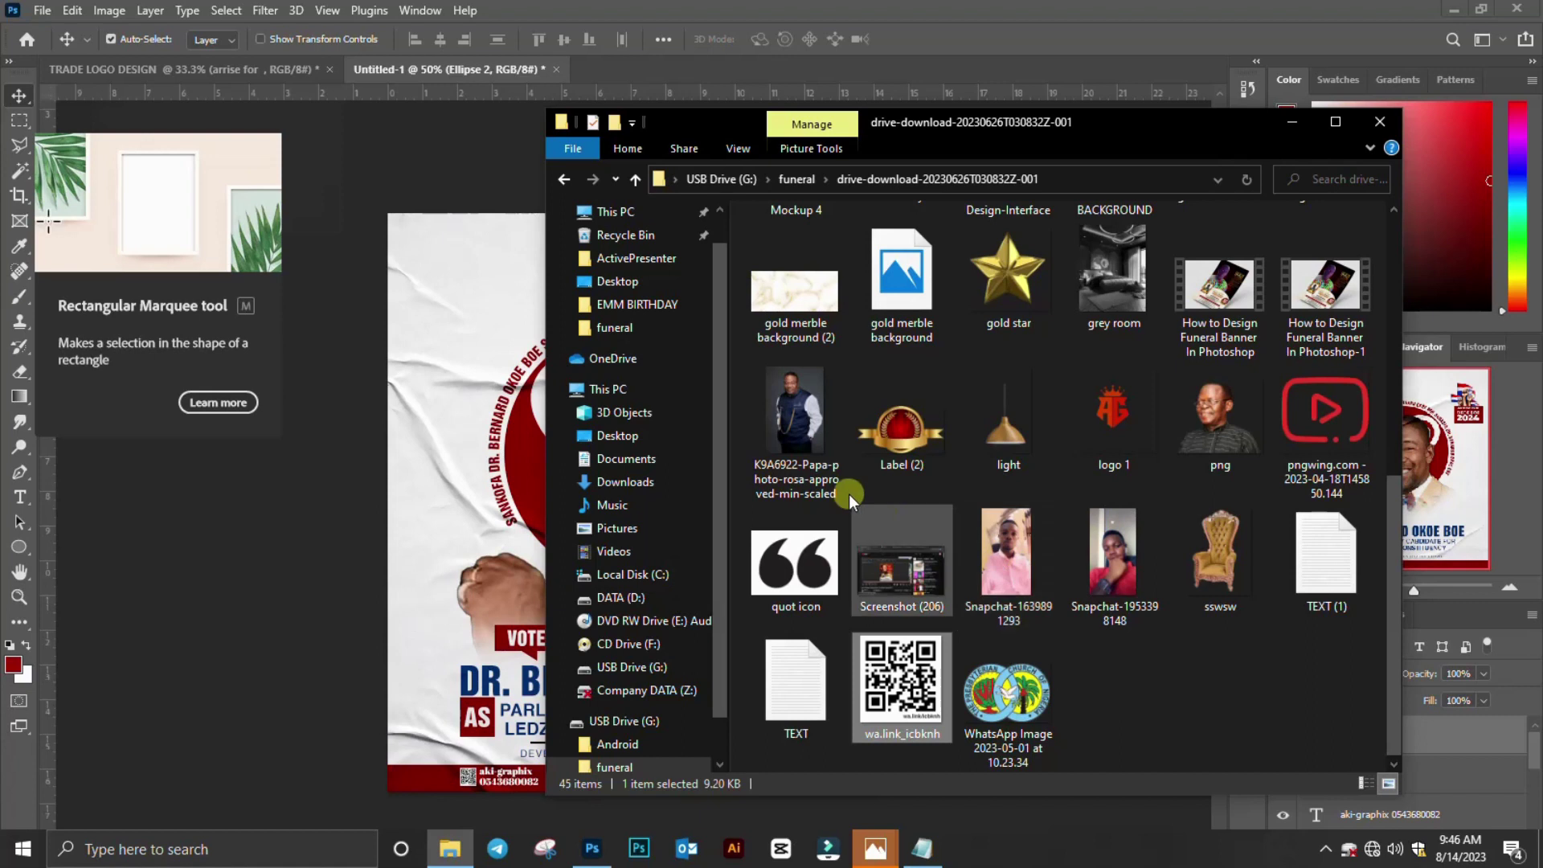
Peek into the drive-download-20230806T001753Z-001 subfolder and return to the funeral folder.
click(565, 182)
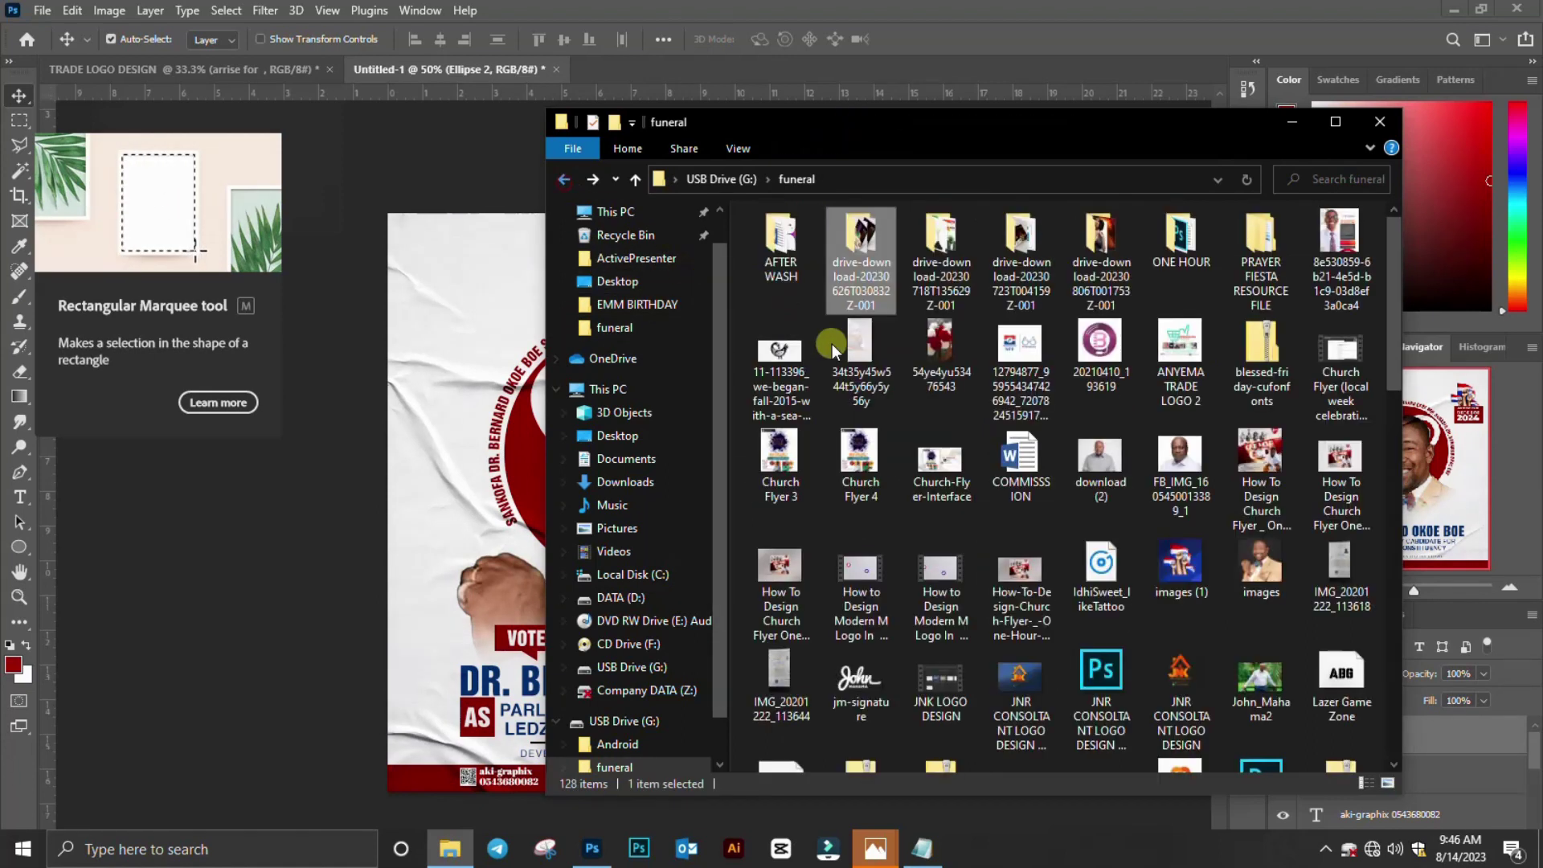
double_click(1105, 257)
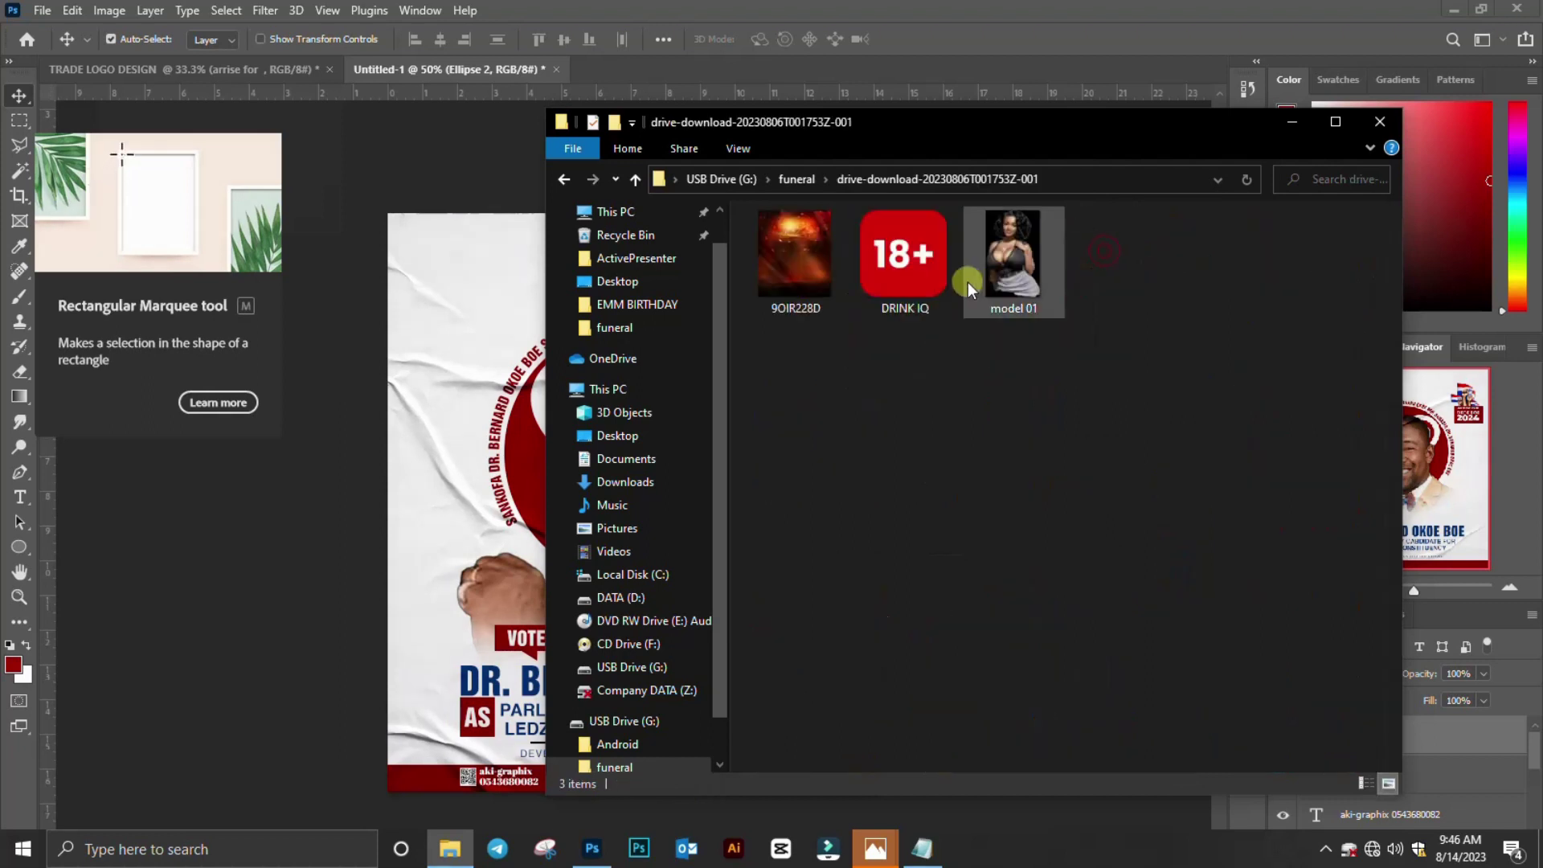
click(560, 178)
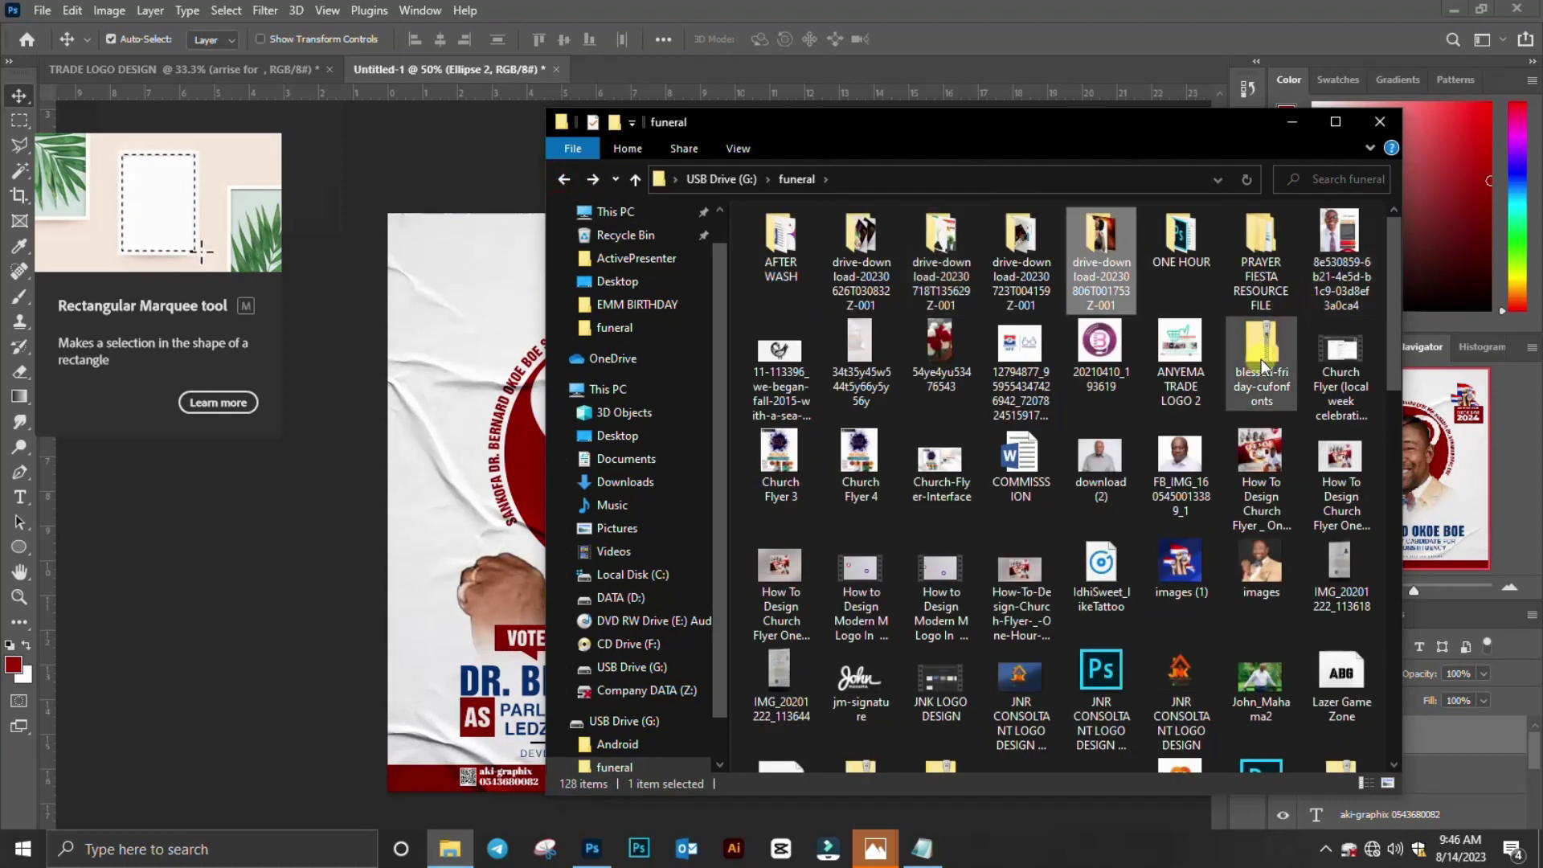
scroll(1209, 575, down, 10)
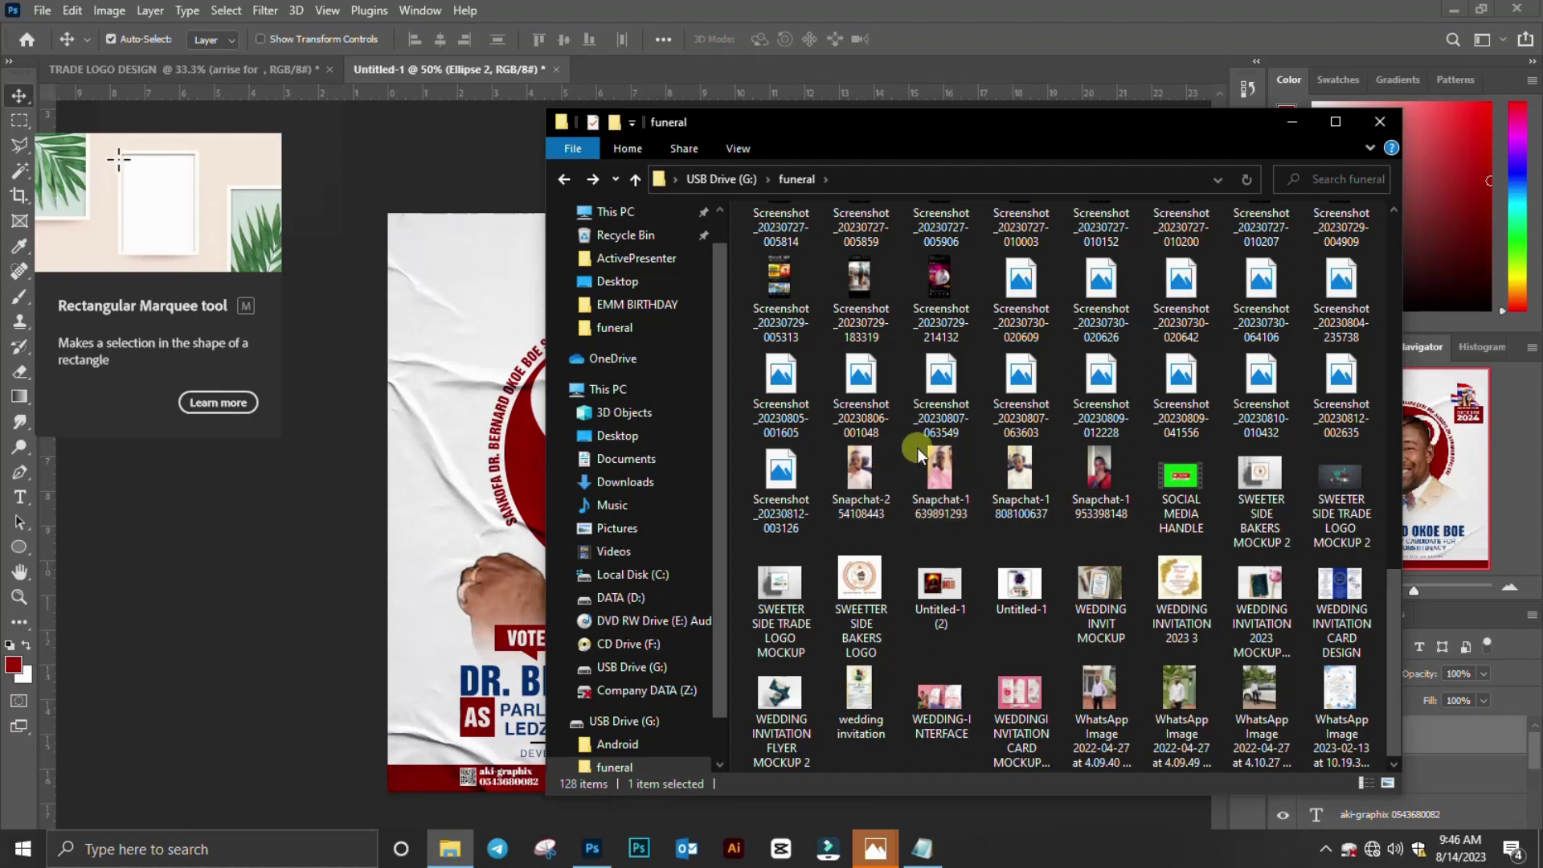
scroll(916, 451, up, 3)
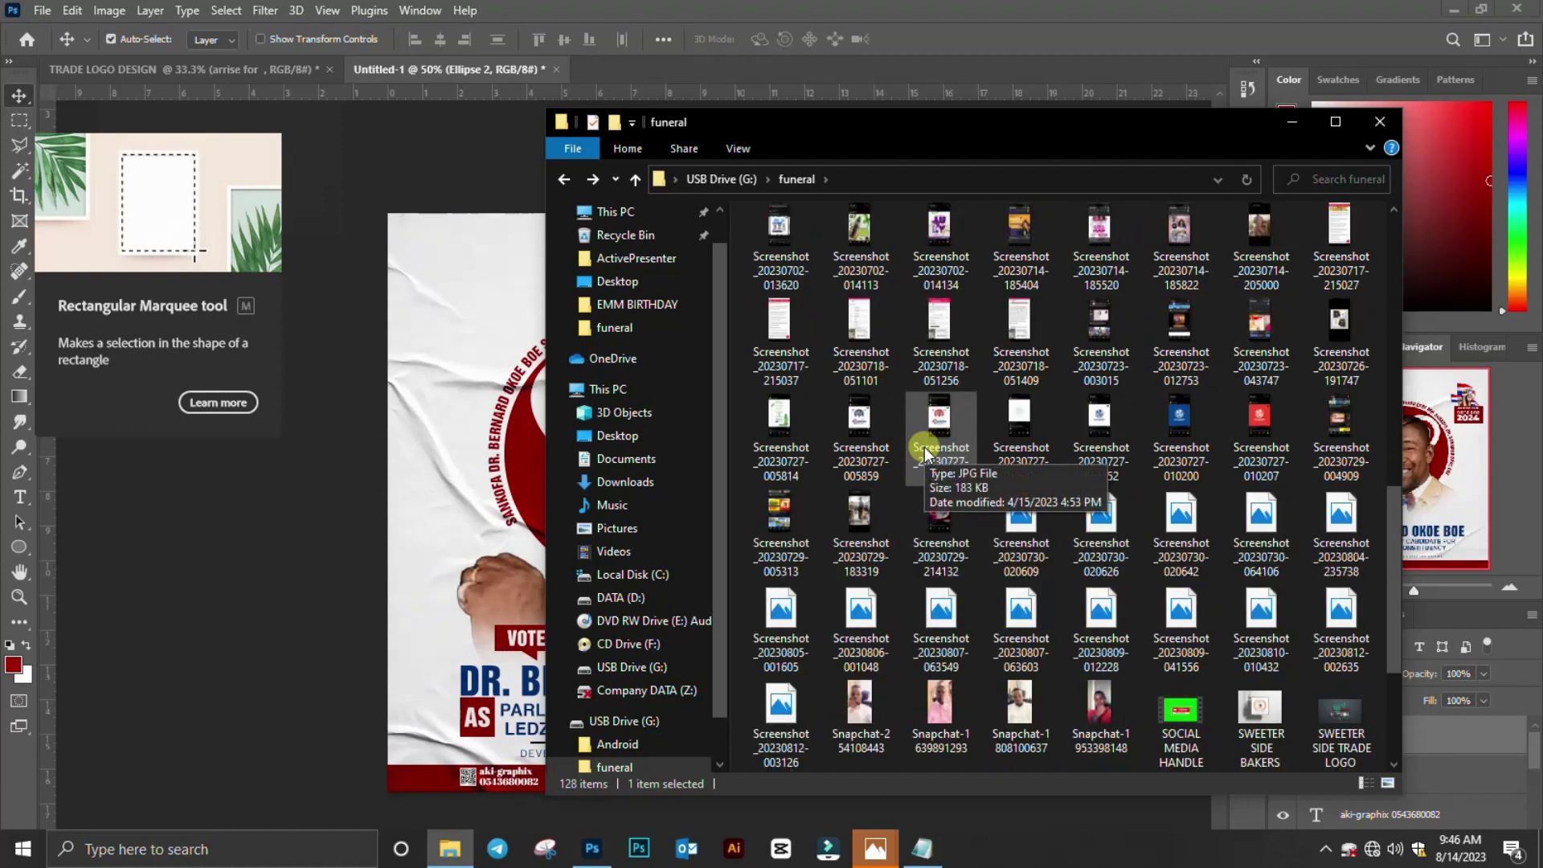
scroll(924, 447, up, 3)
scroll(925, 447, up, 3)
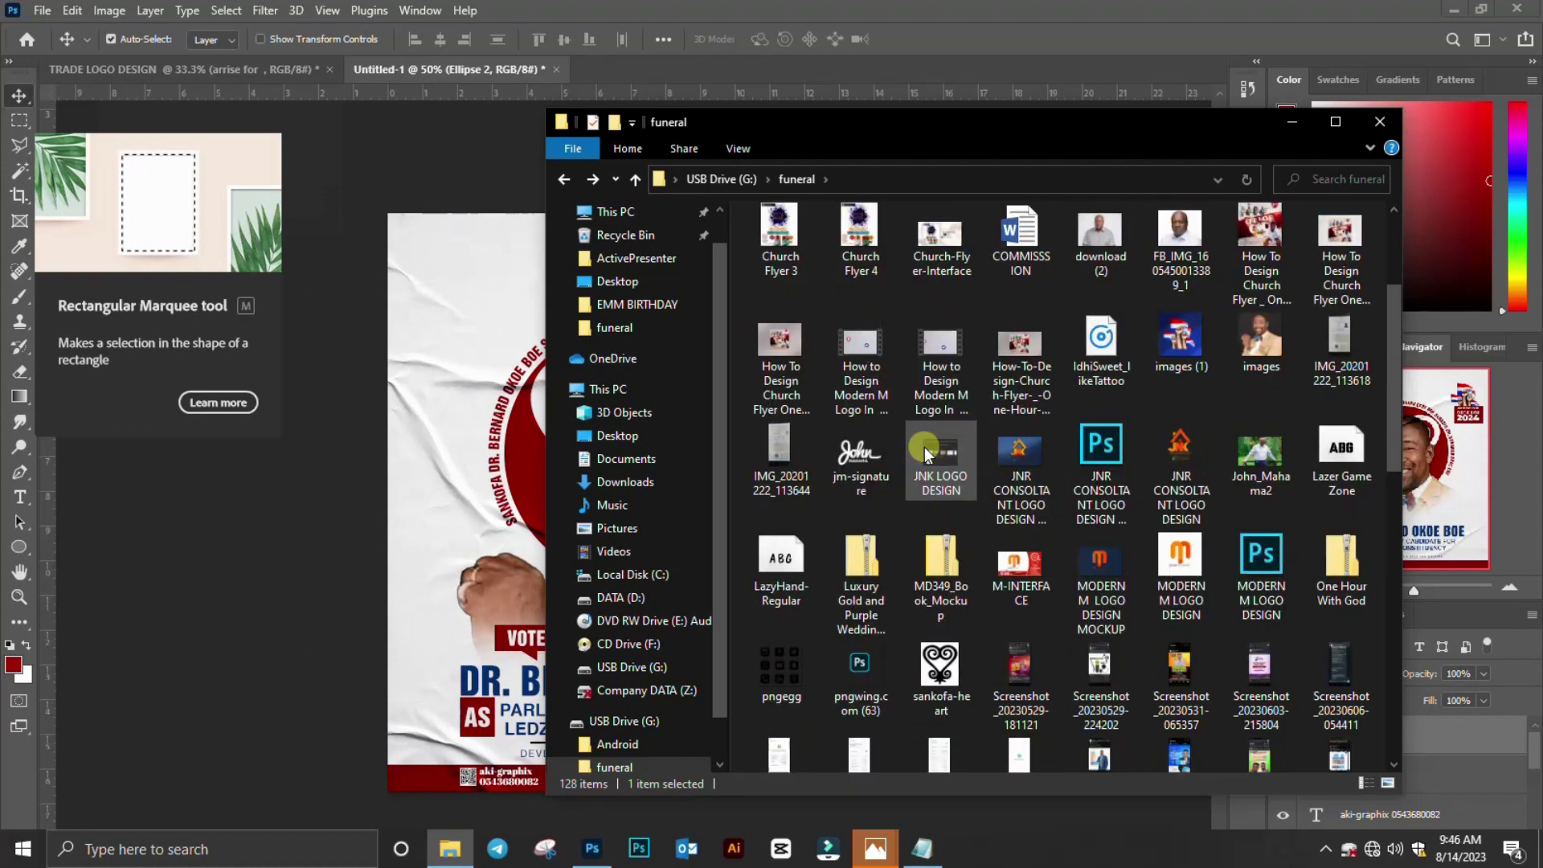
scroll(924, 447, up, 2)
scroll(925, 447, down, 10)
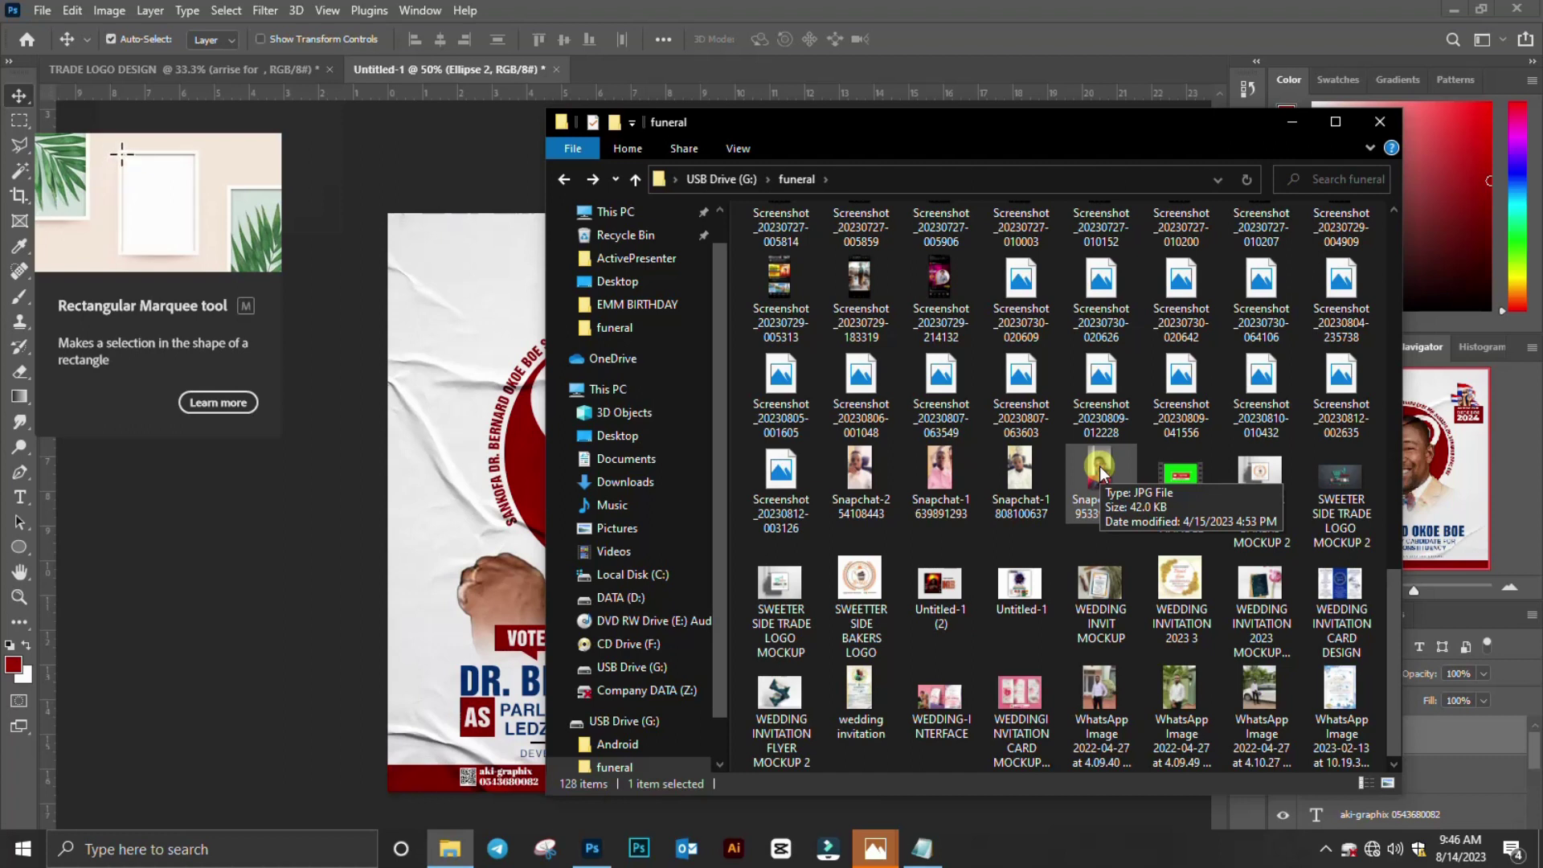
click(781, 474)
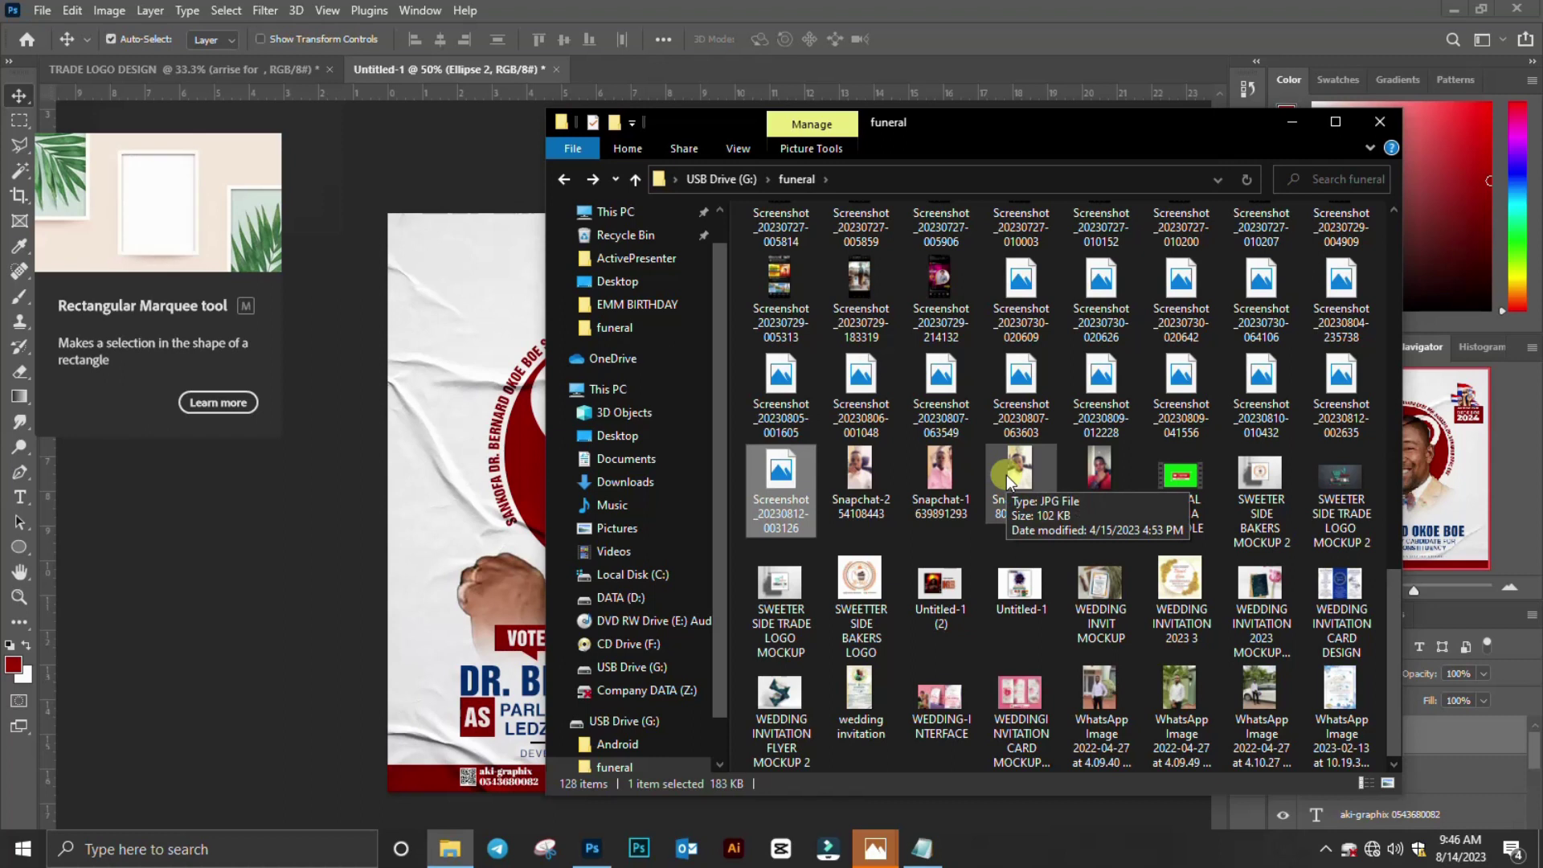
scroll(1006, 475, up, 3)
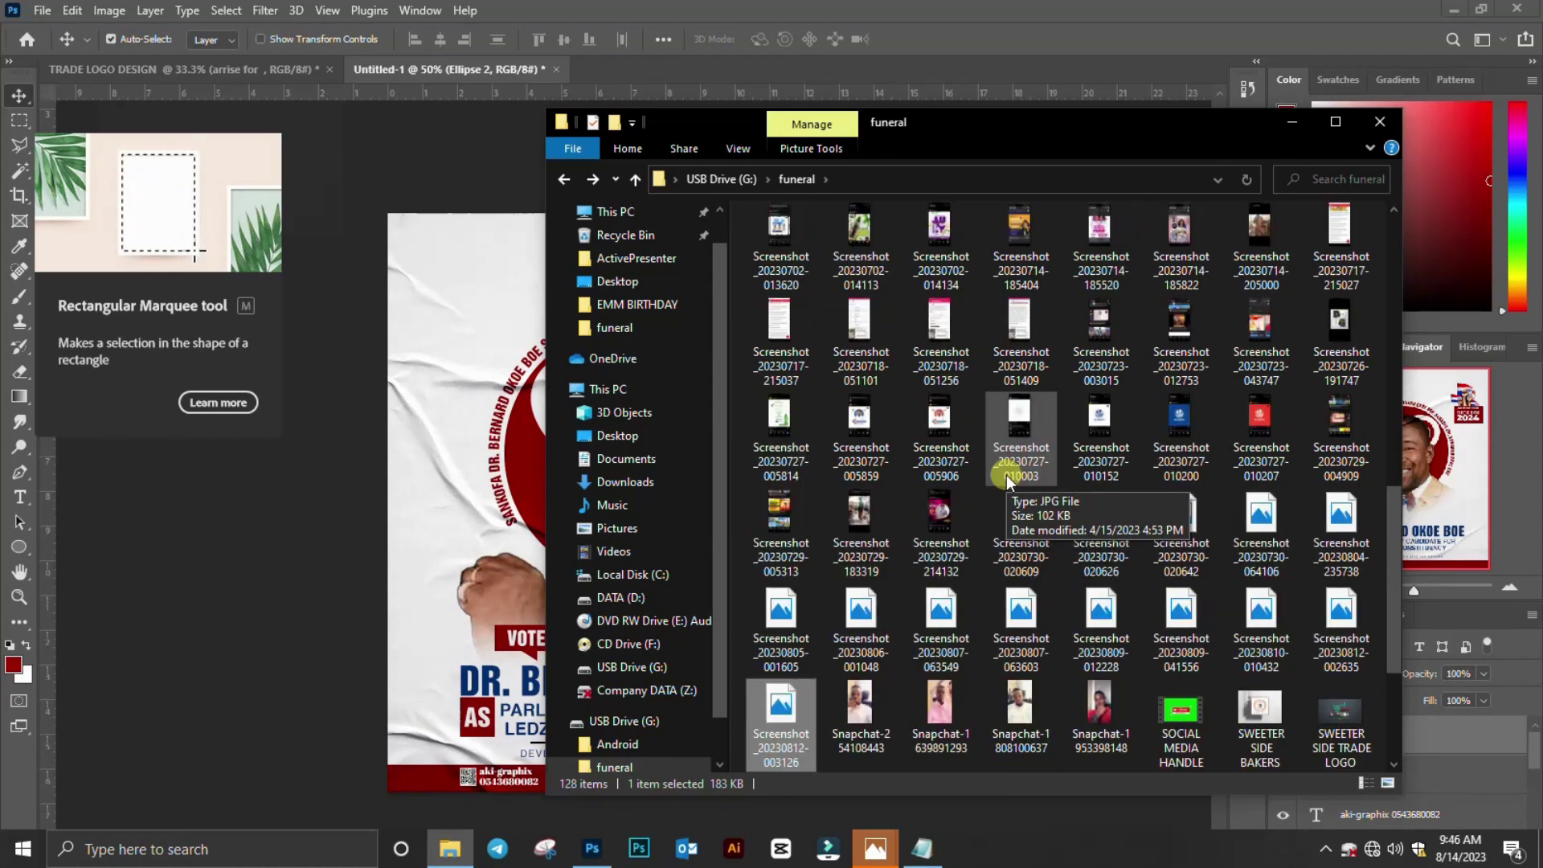
scroll(1006, 475, up, 5)
scroll(1007, 475, up, 3)
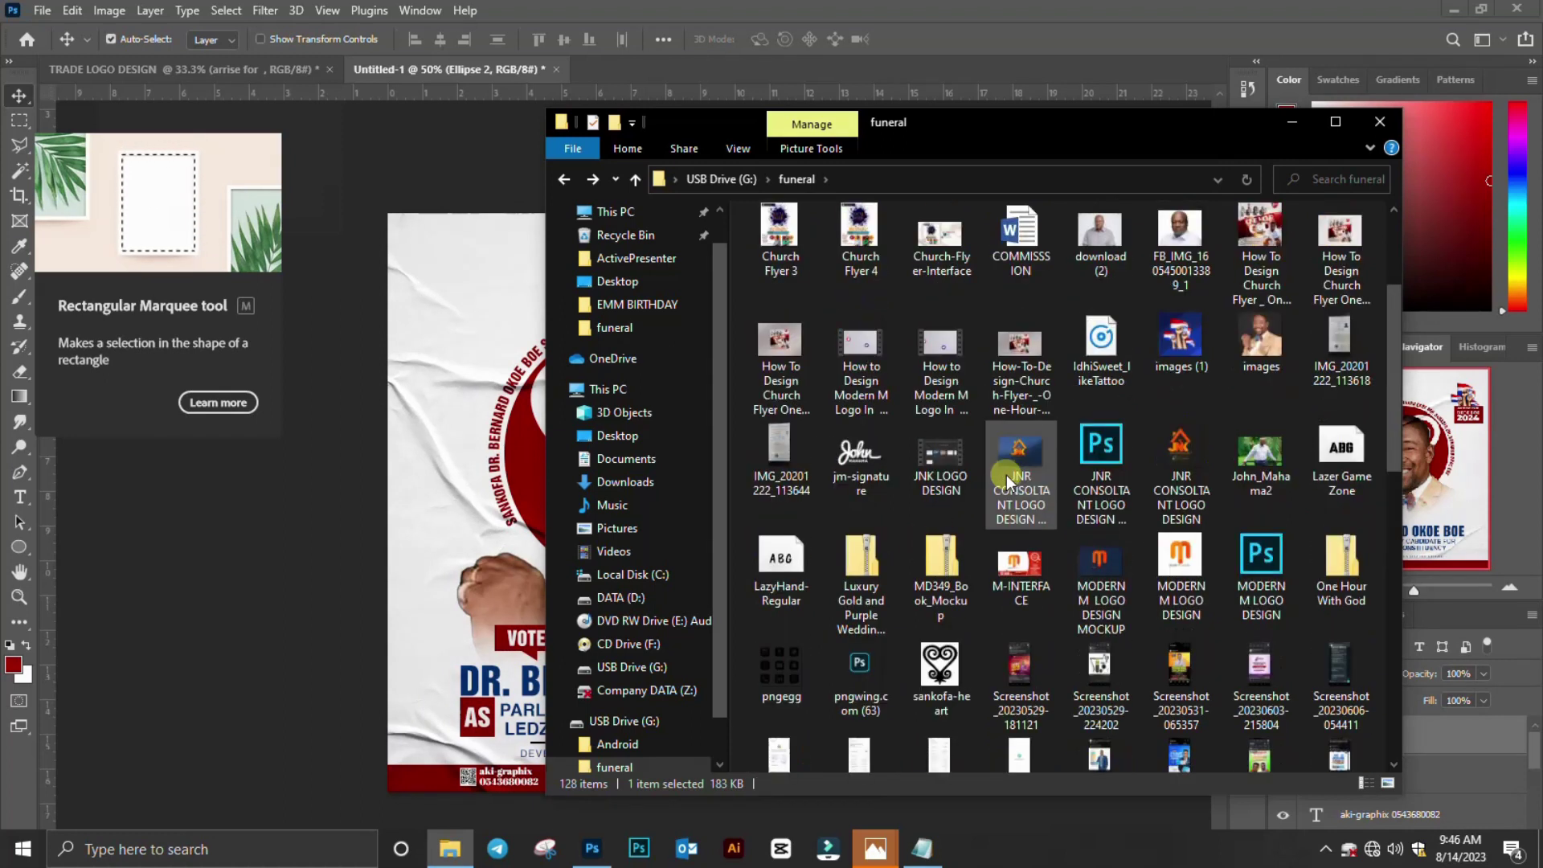
scroll(1007, 475, up, 2)
scroll(1007, 475, down, 10)
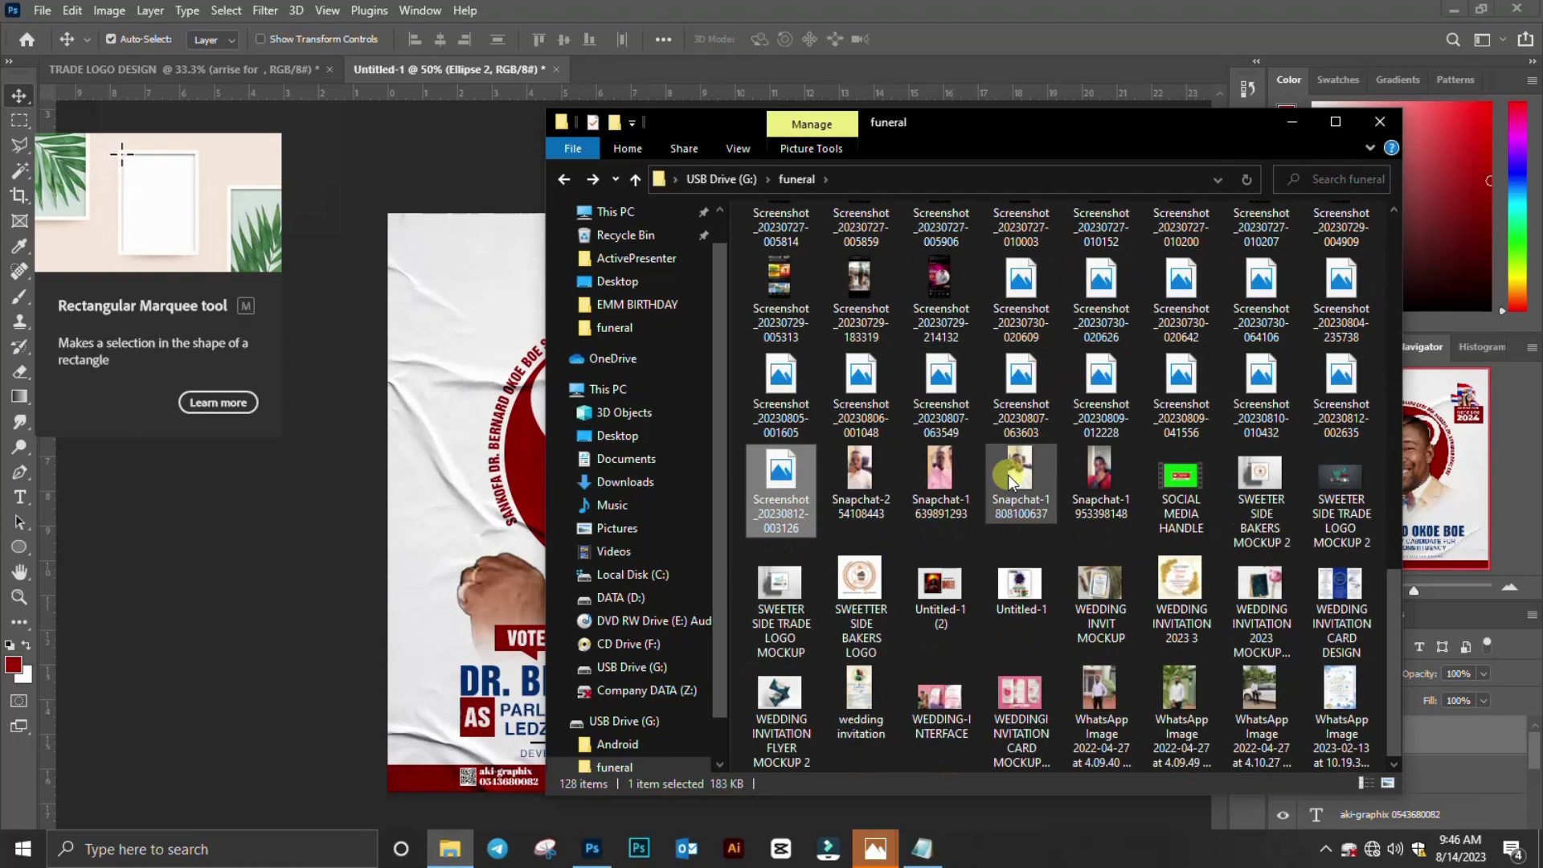
drag(1106, 482, 484, 577)
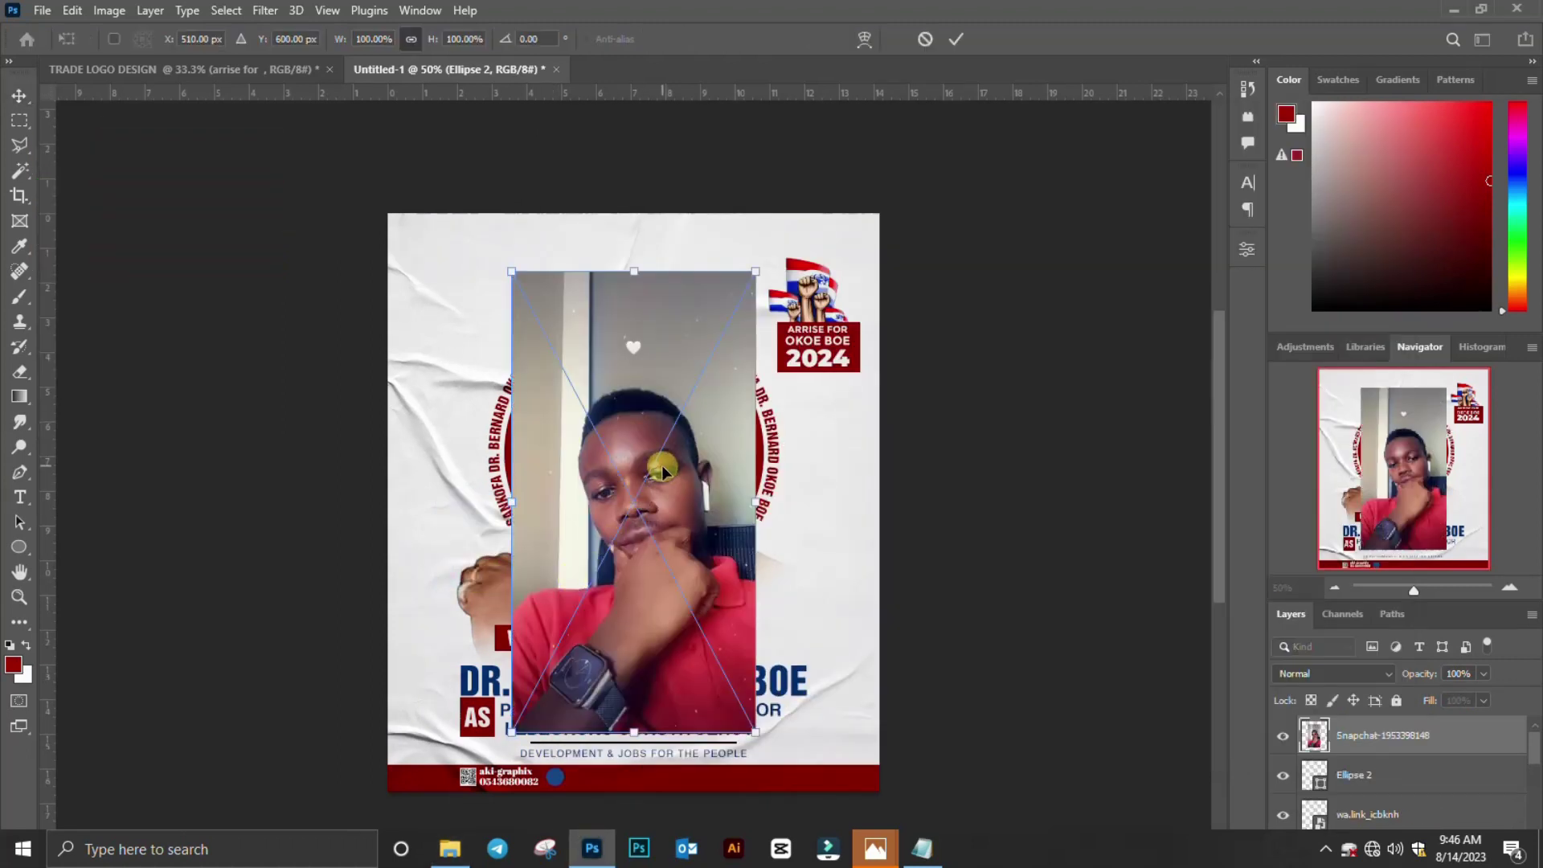
drag(663, 470, 616, 718)
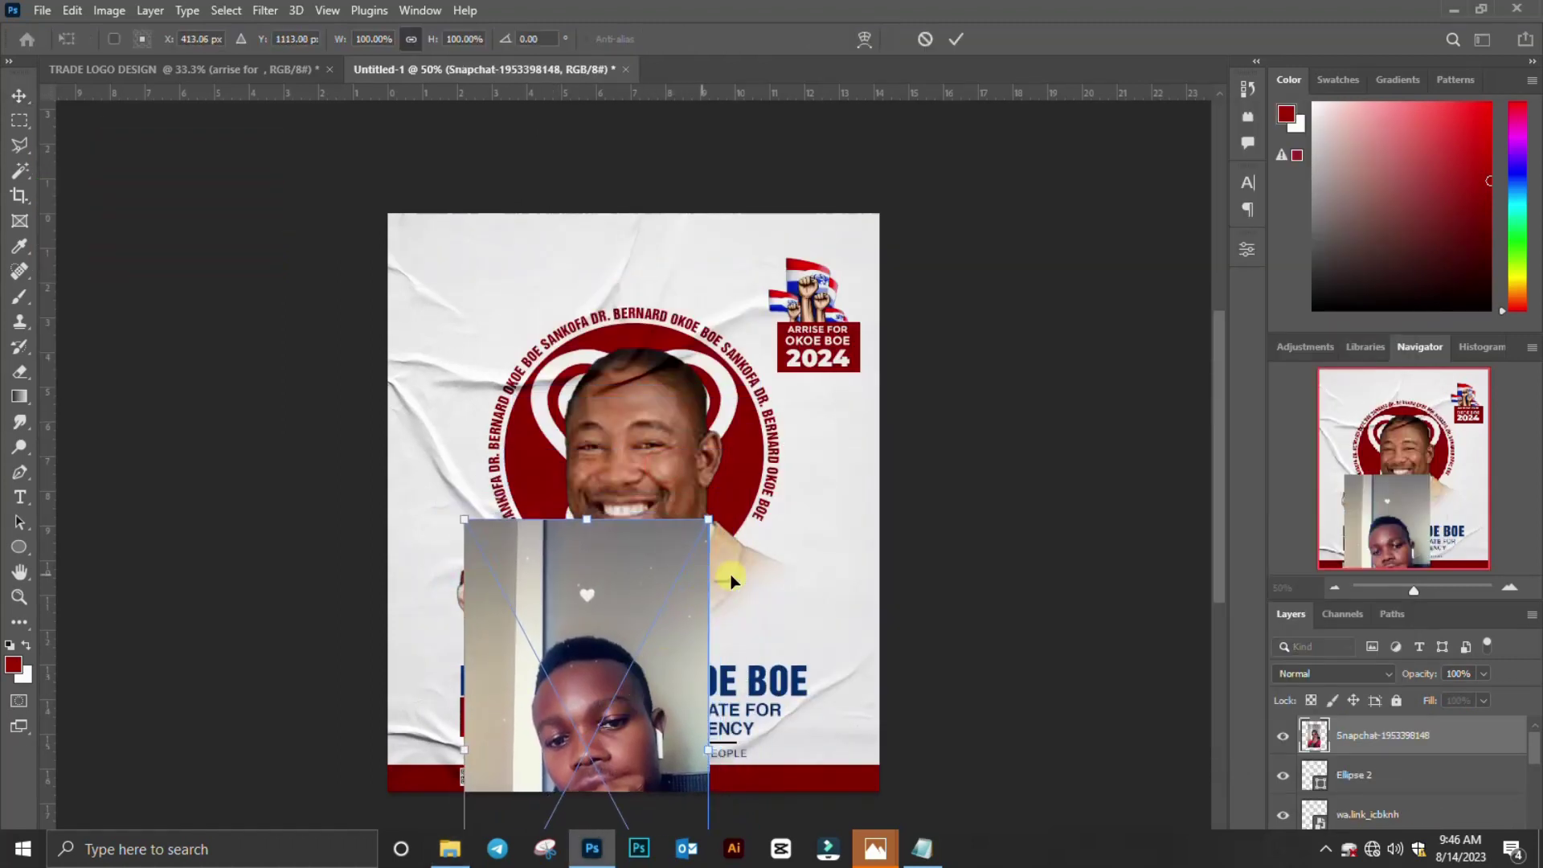
key(Return)
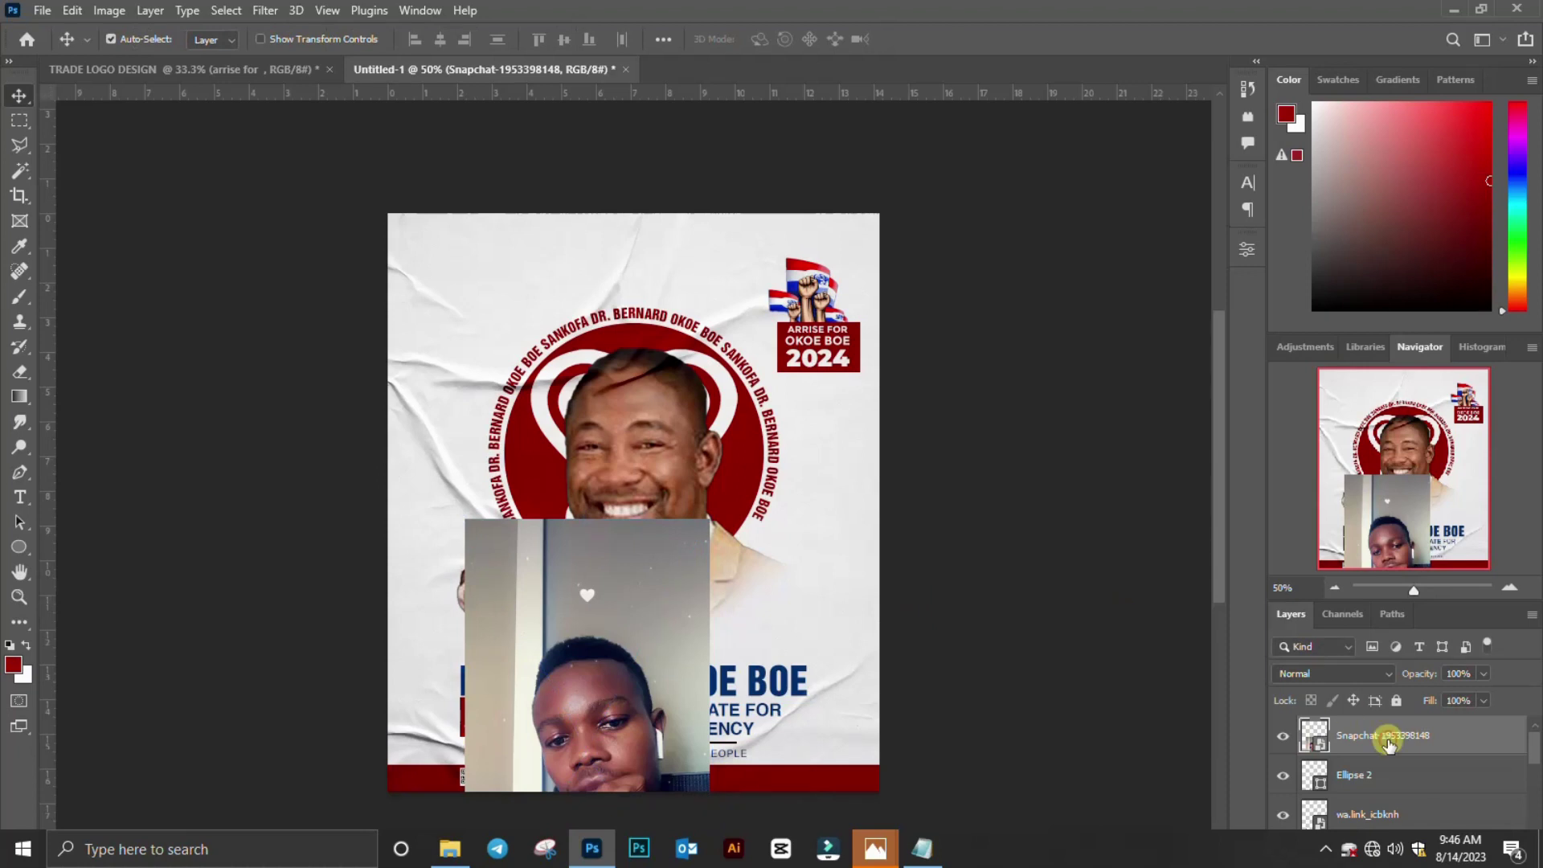
Clip the photo to Ellipse 2 and scale it down to about 8.42%.
right_click(1389, 743)
click(1185, 464)
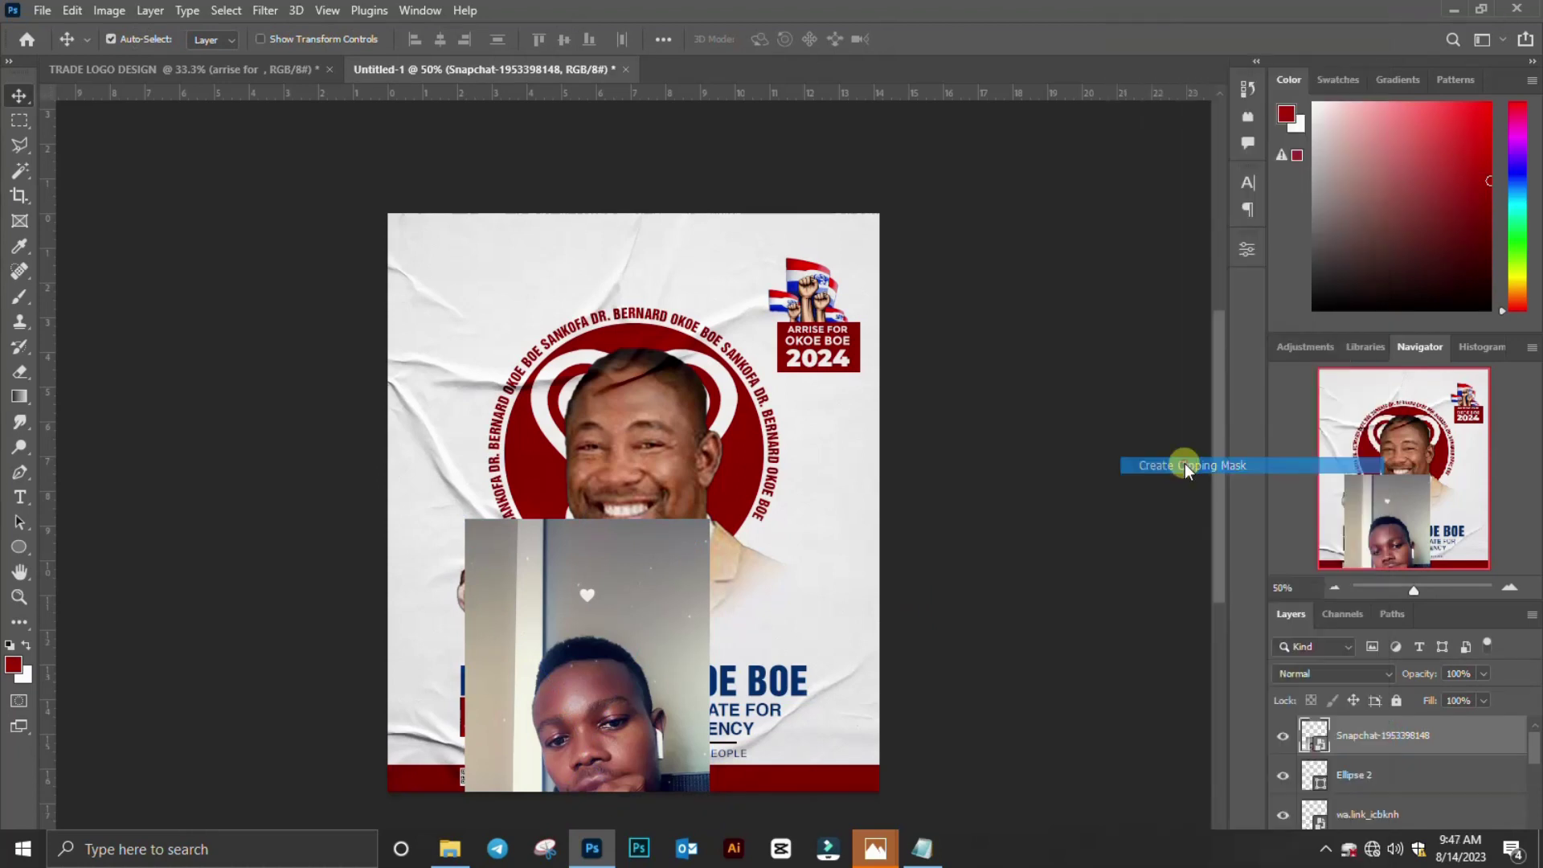
key(ctrl+t)
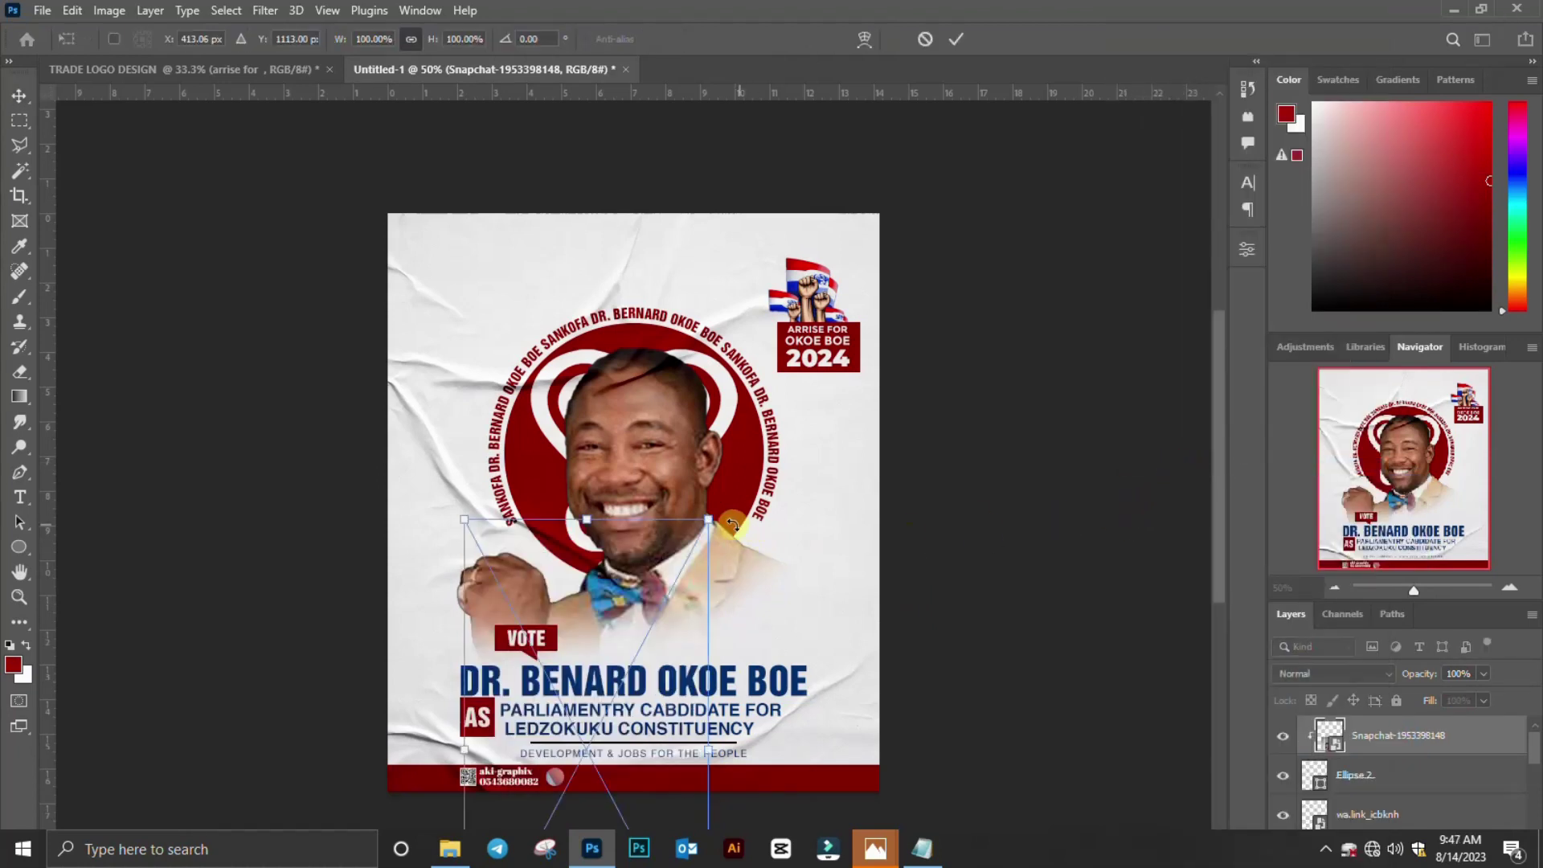
drag(709, 520, 568, 750)
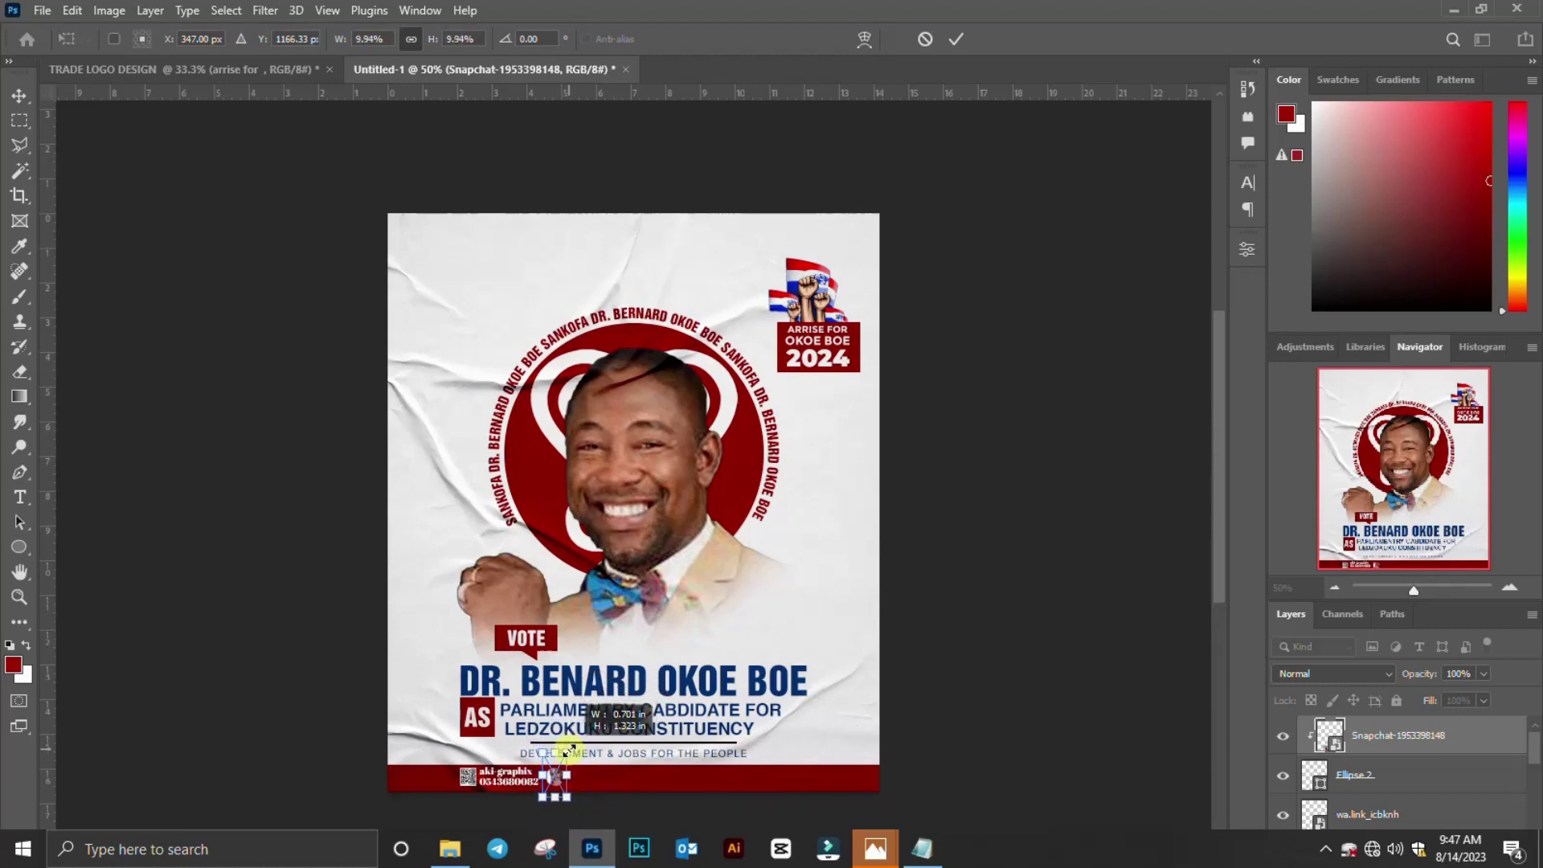
drag(568, 750, 566, 755)
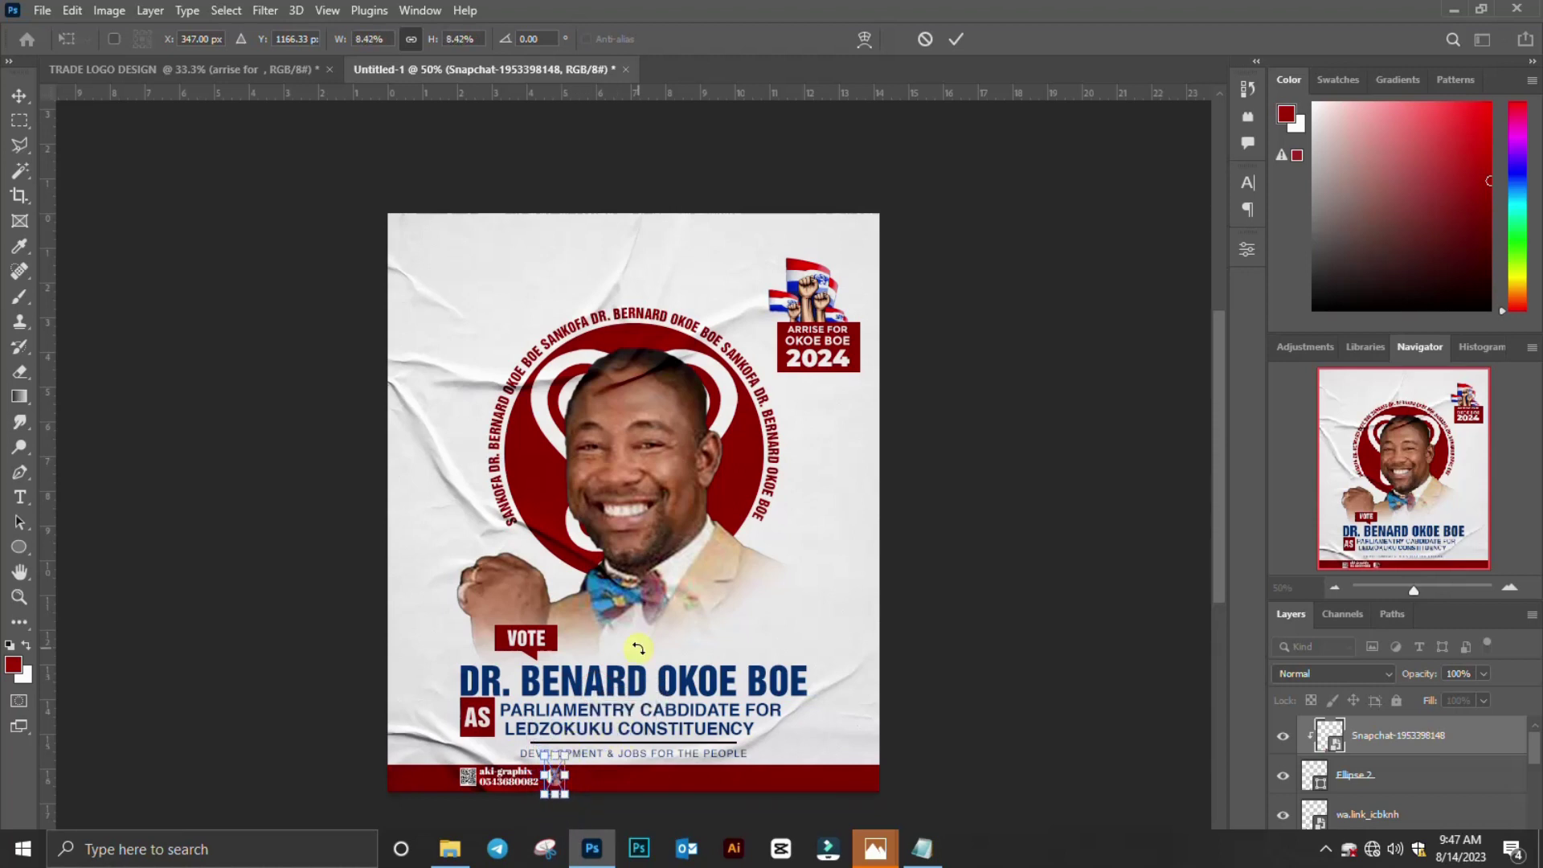
key(Return)
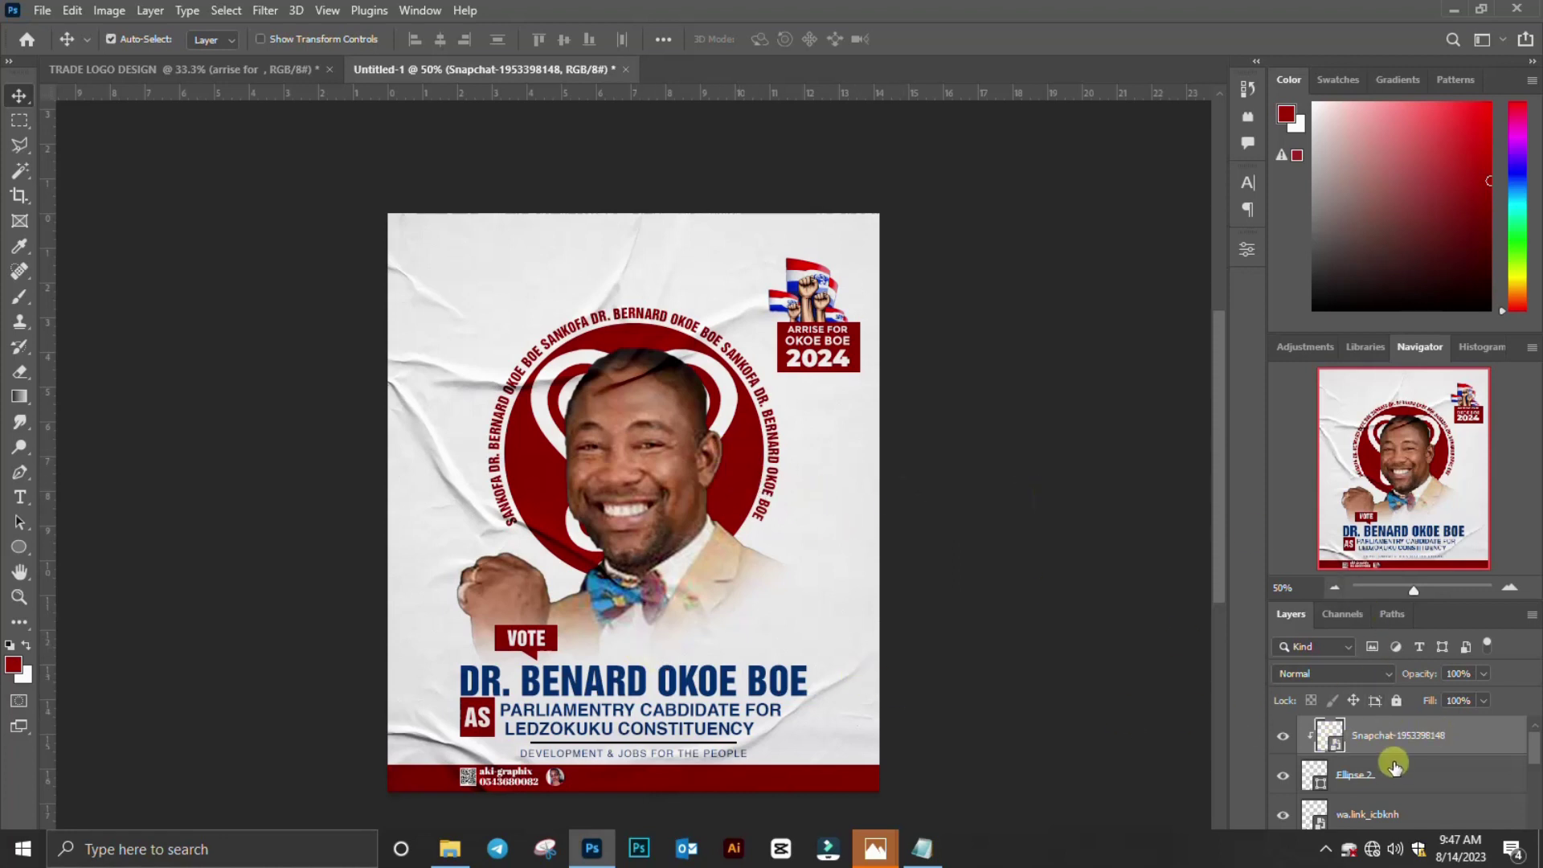
Save a layered PSD copy of Untitled-1 to the Desktop.
scroll(1390, 760, down, 2)
key(ctrl)
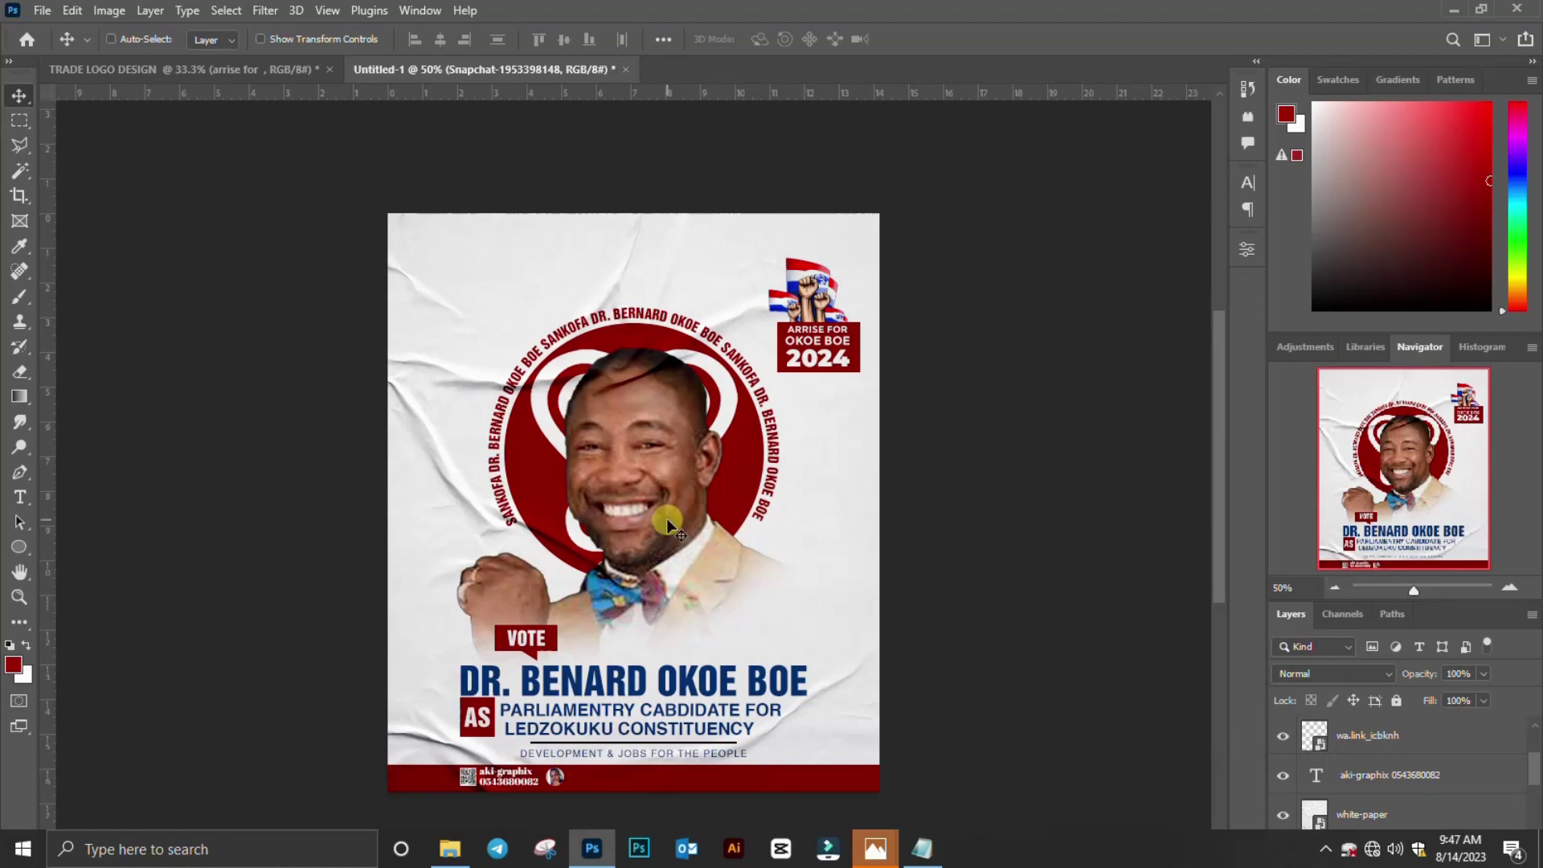
scroll(667, 526, up, 1)
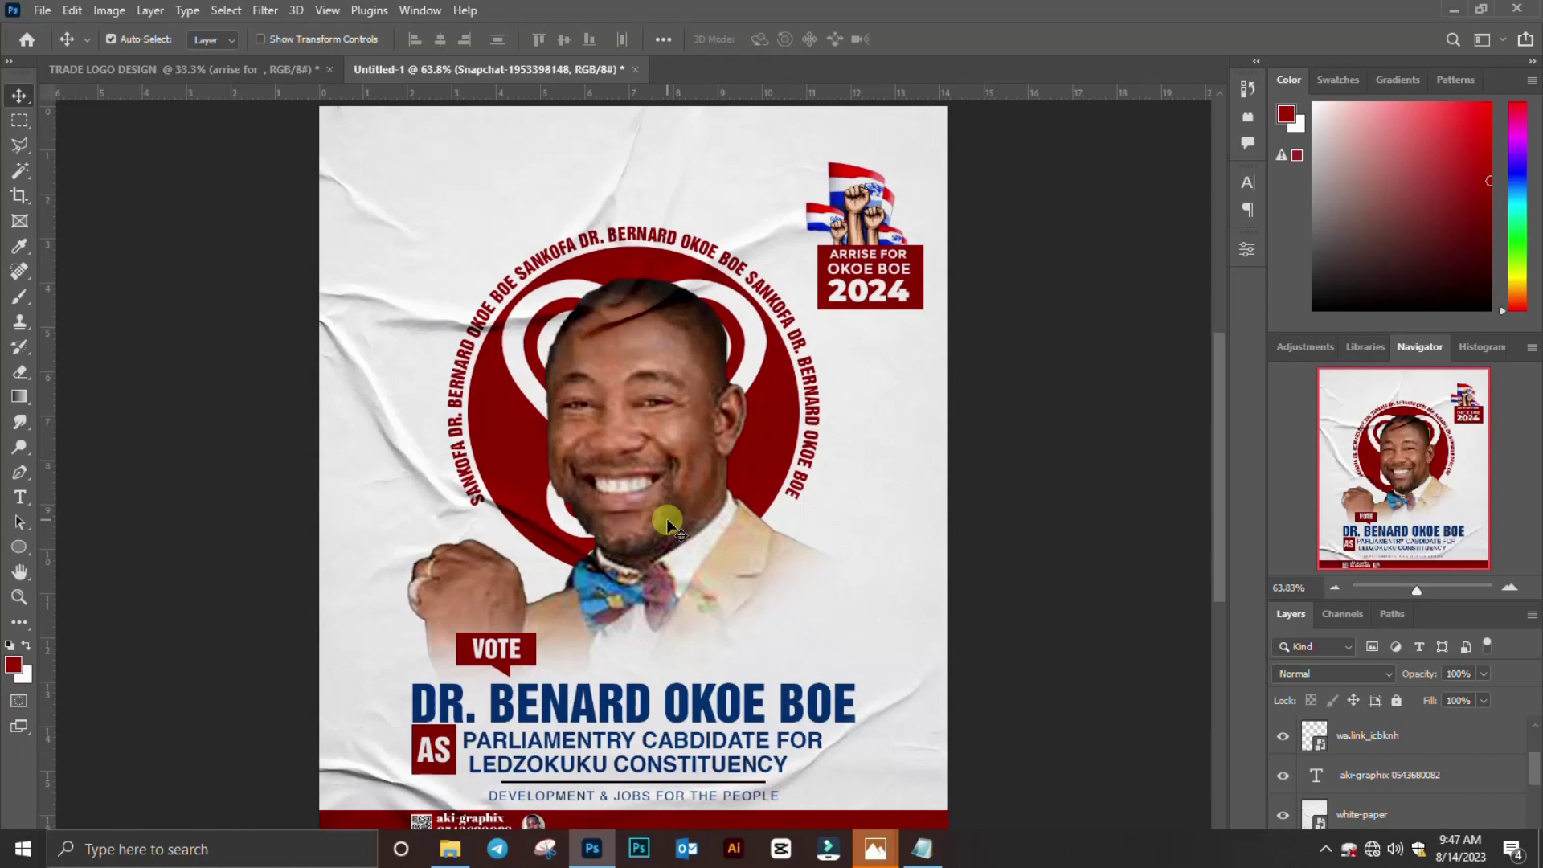
scroll(667, 527, down, 2)
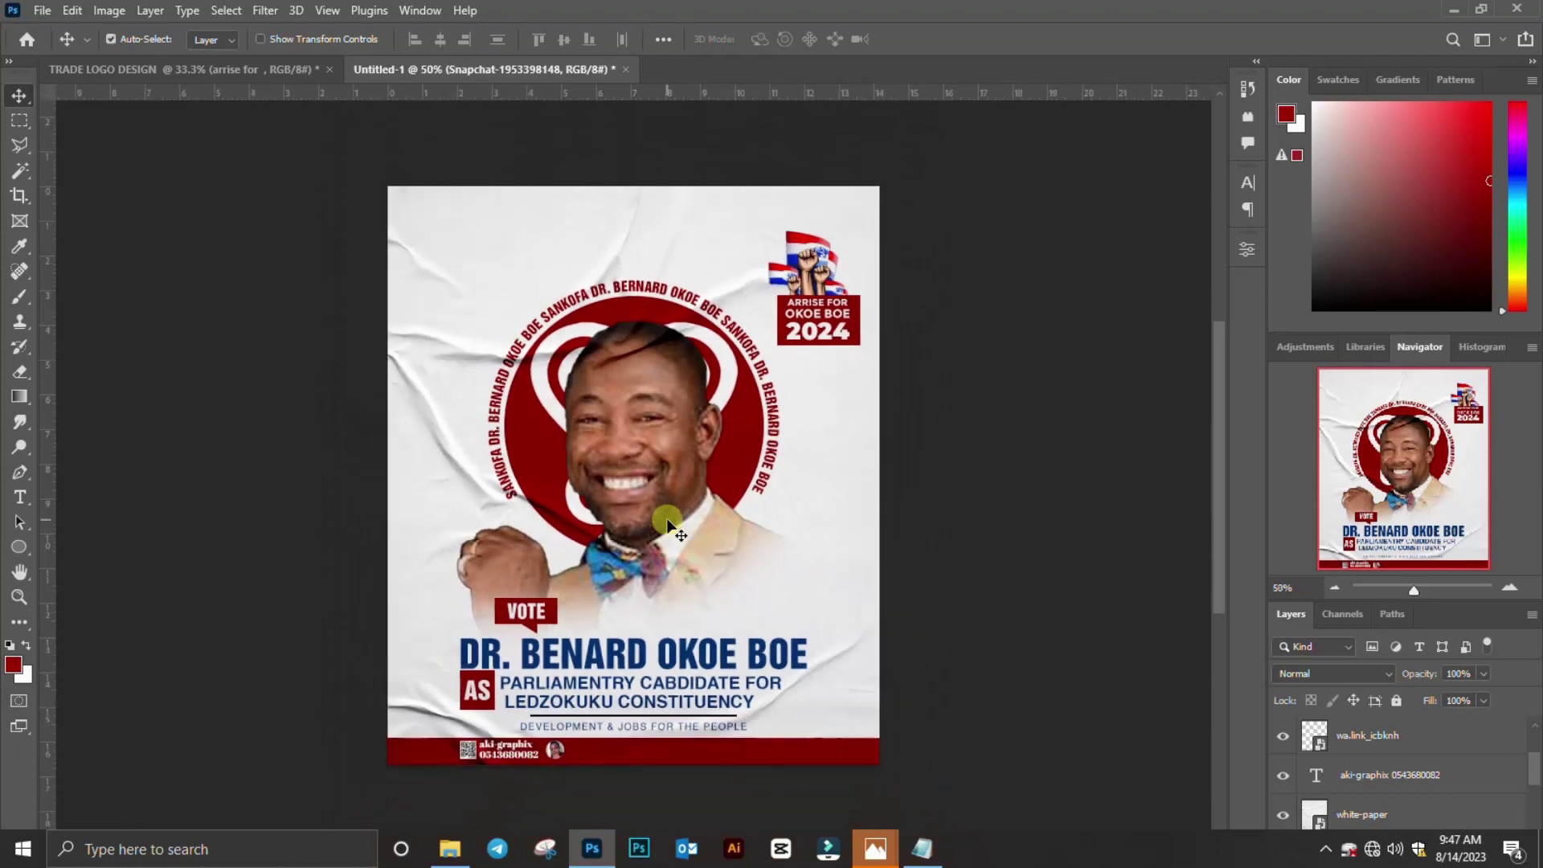
scroll(667, 527, up, 1)
scroll(667, 526, up, 1)
scroll(667, 524, down, 1)
key(ctrl+shift+s)
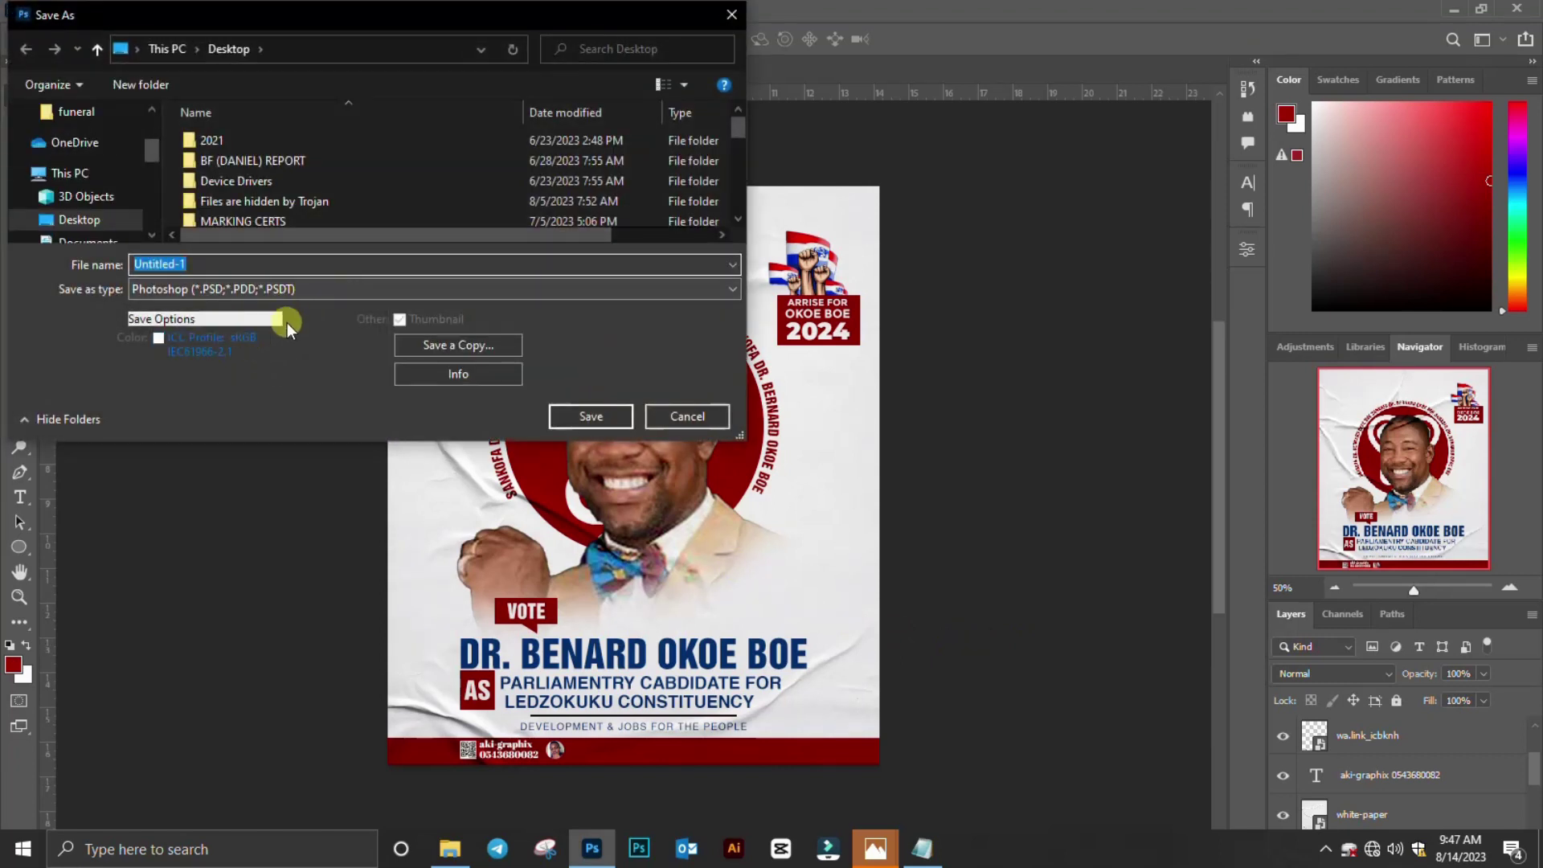
click(447, 341)
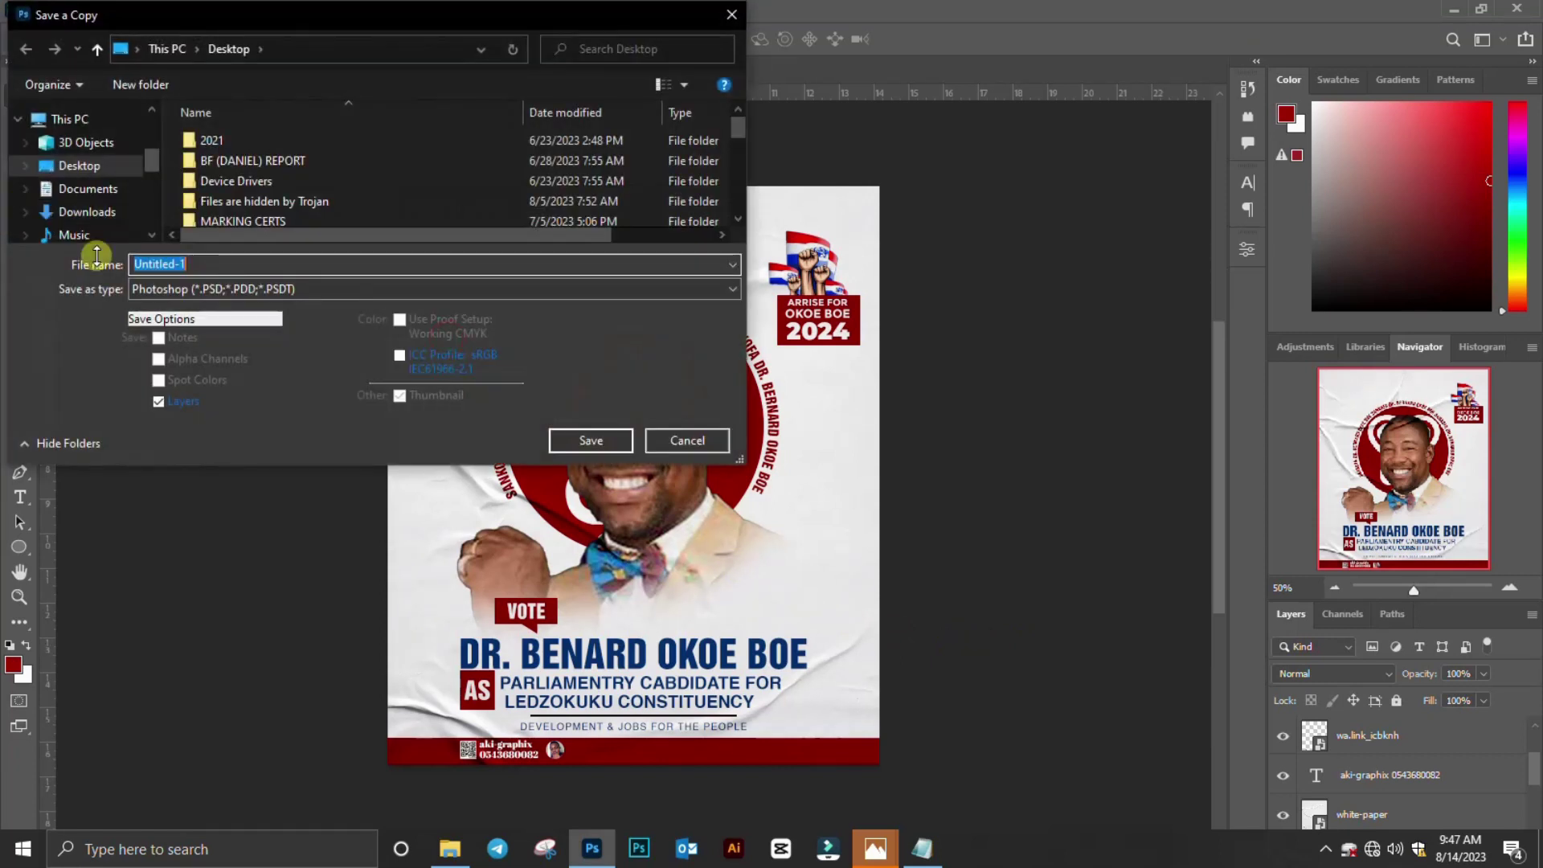
click(38, 172)
click(588, 443)
click(970, 235)
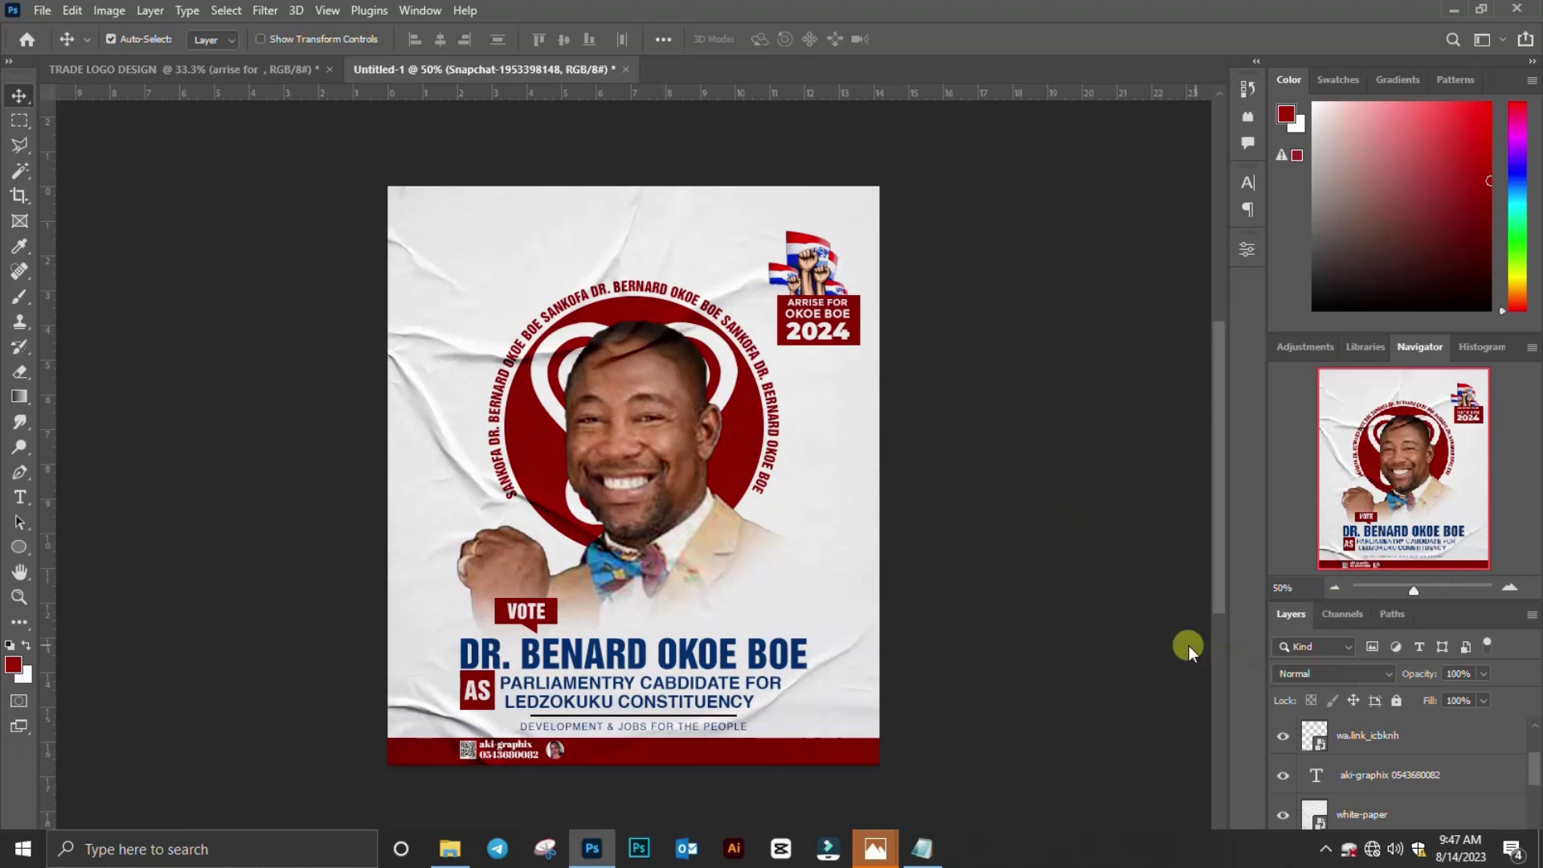
Save a PNG copy of Untitled-1 to the Desktop at medium file size.
key(ctrl+s)
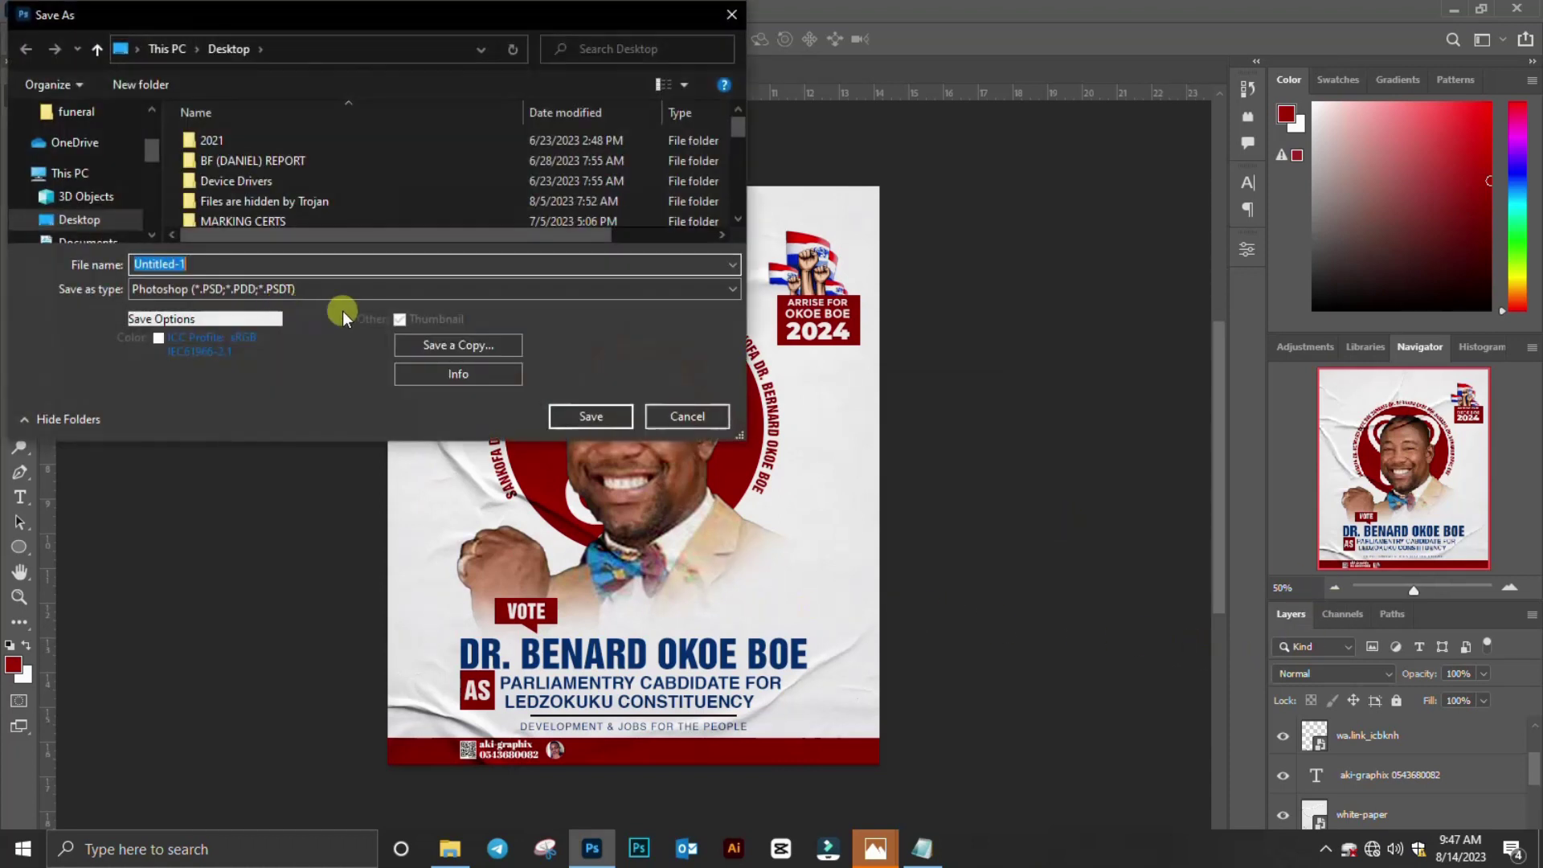
click(460, 343)
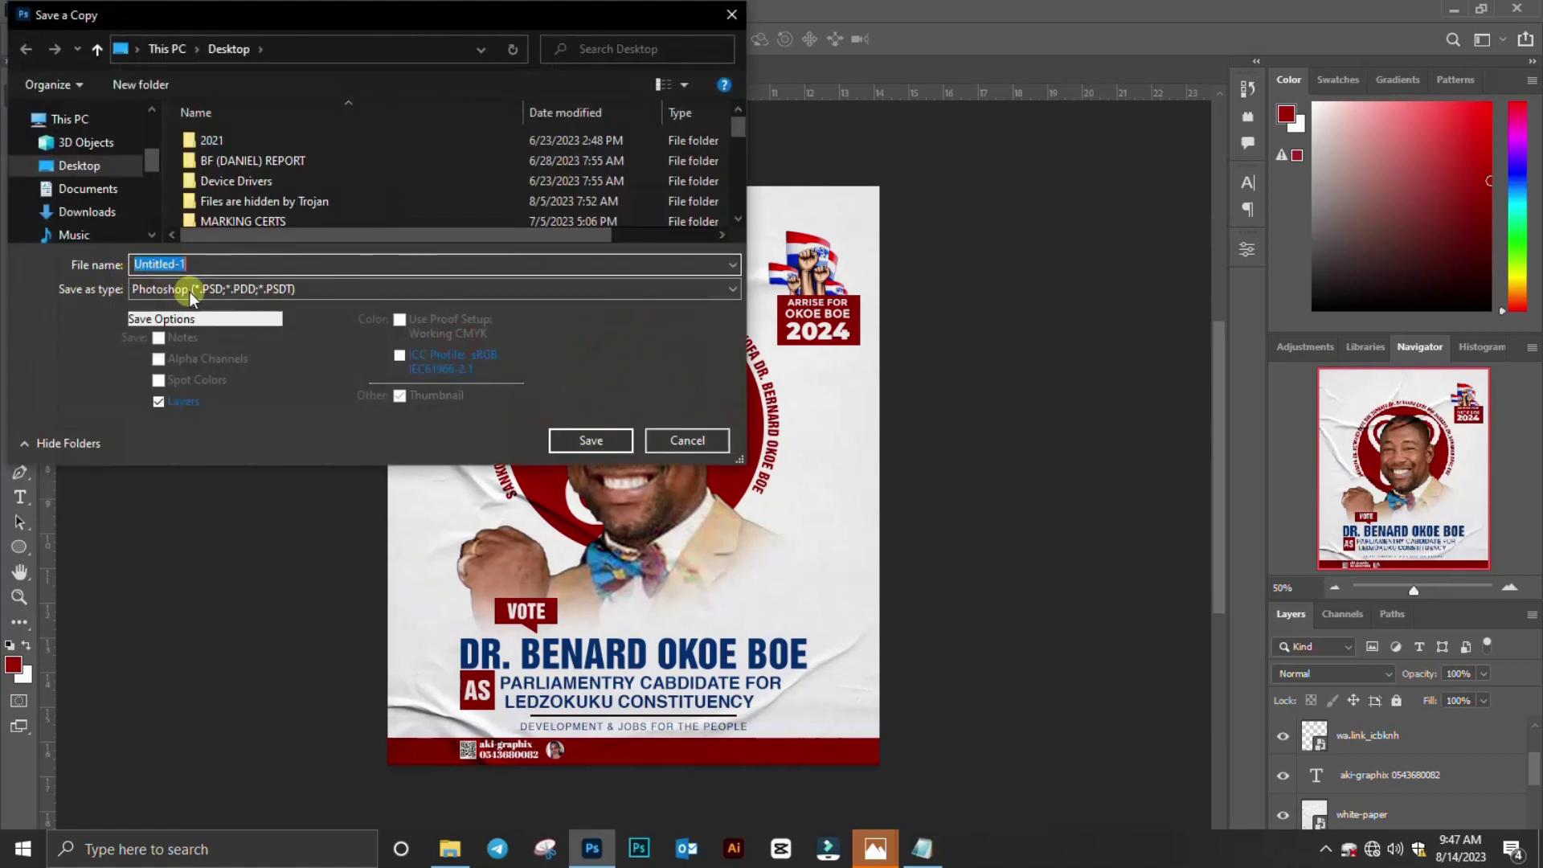
click(190, 291)
click(192, 553)
click(69, 171)
click(602, 442)
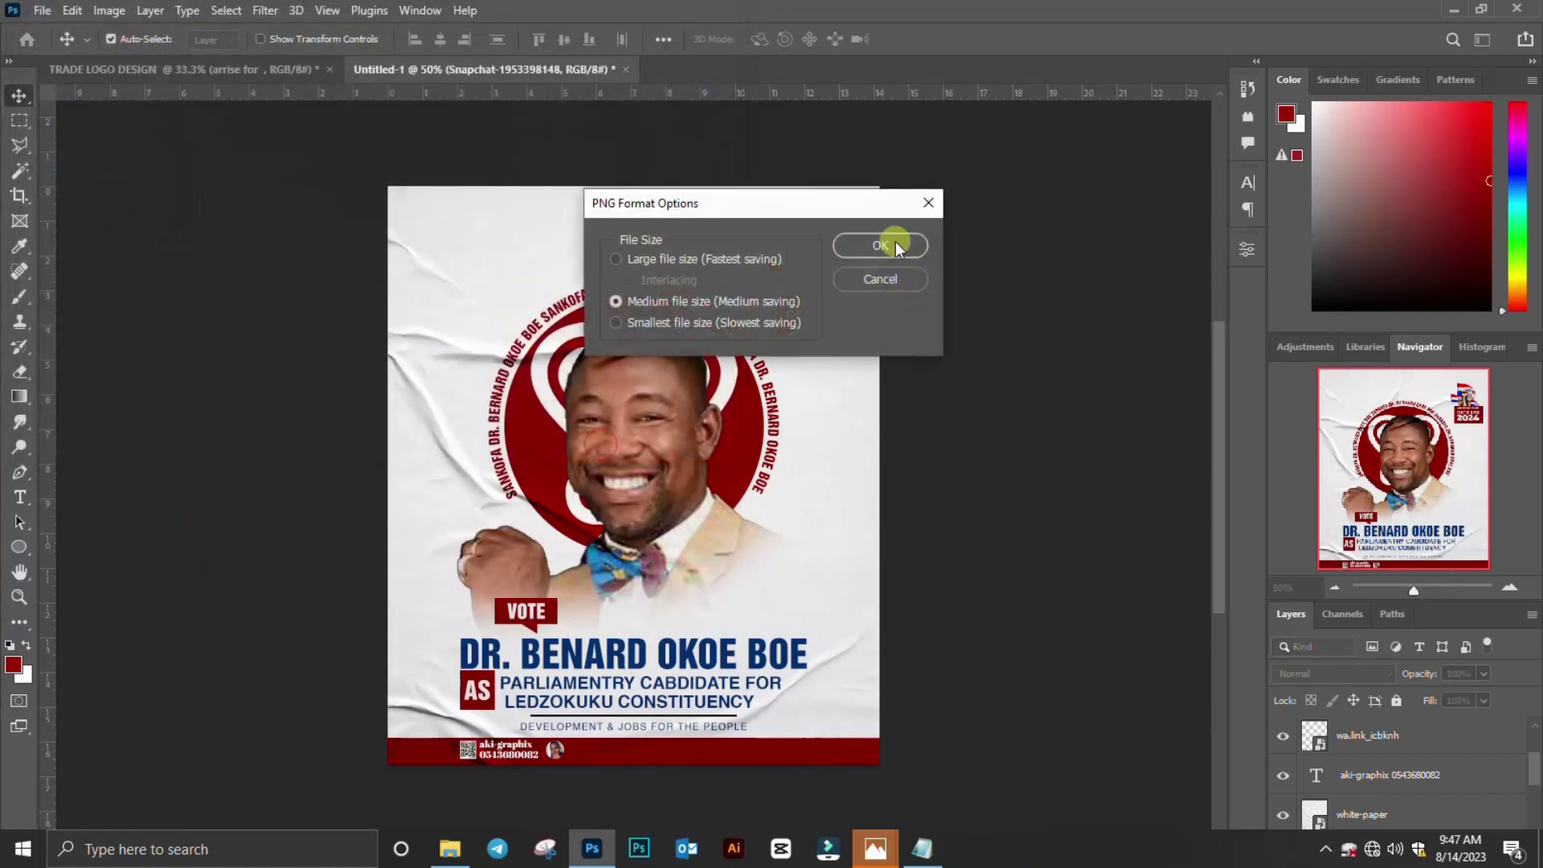
click(894, 241)
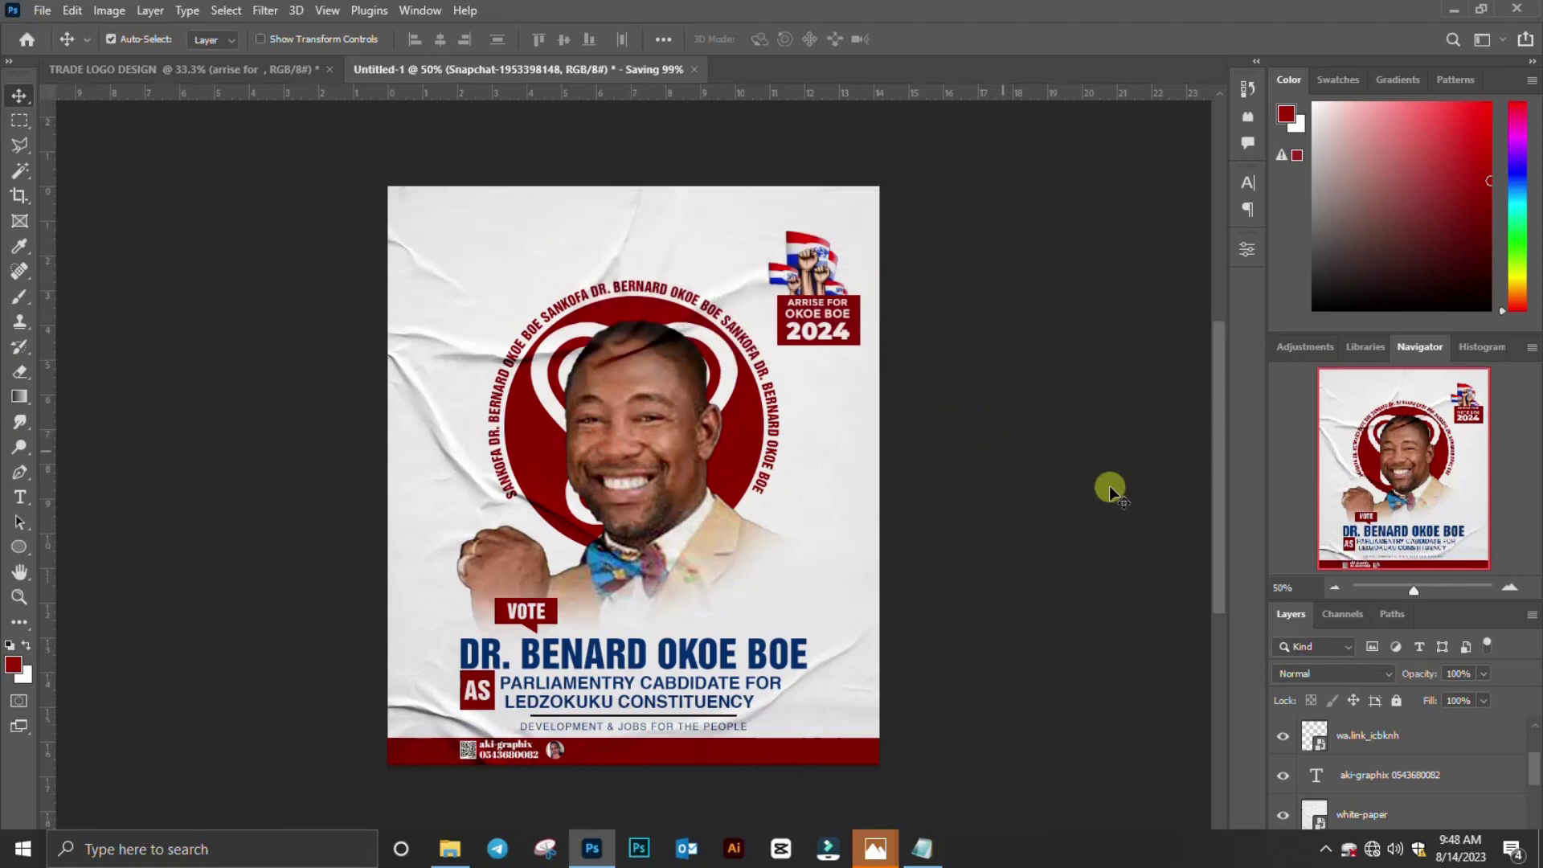
scroll(1372, 778, down, 3)
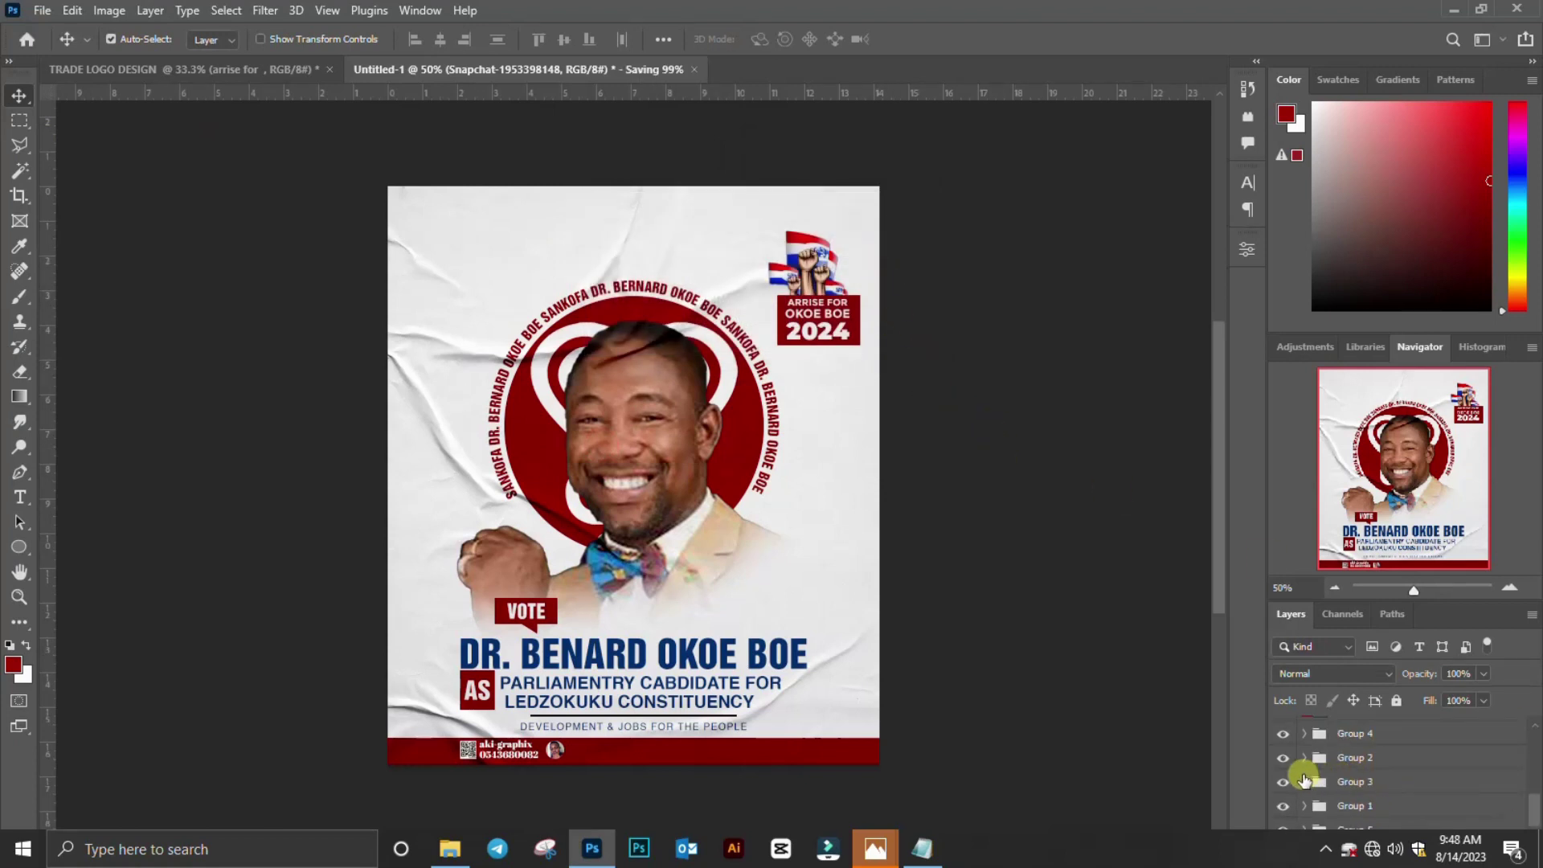
Hide the portrait and flag logo group and commit the placed Sankofa bird image.
click(1283, 758)
click(1283, 782)
click(1283, 783)
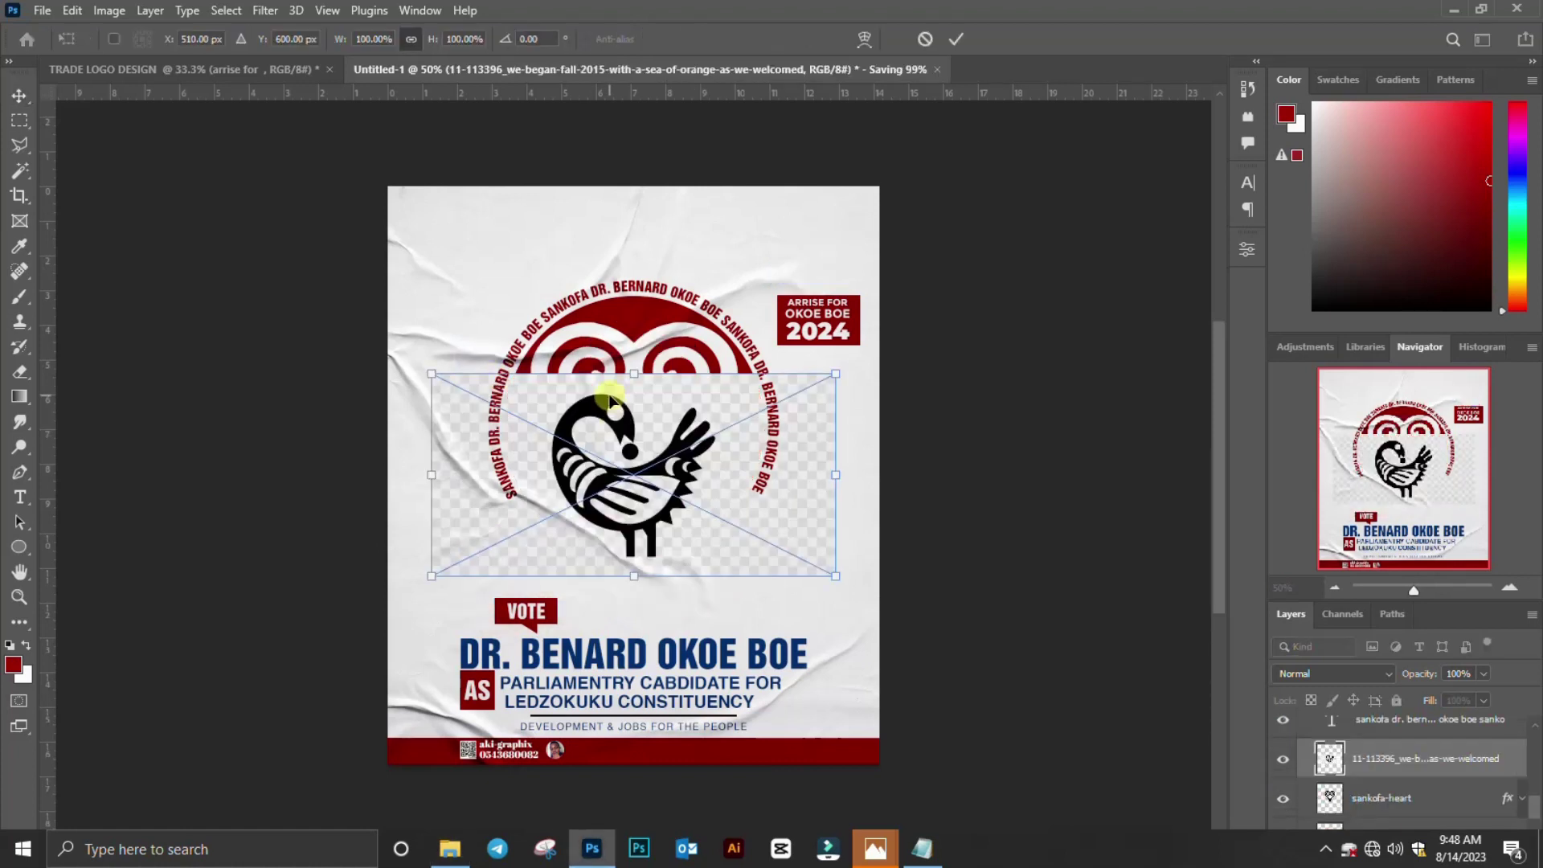
key(Return)
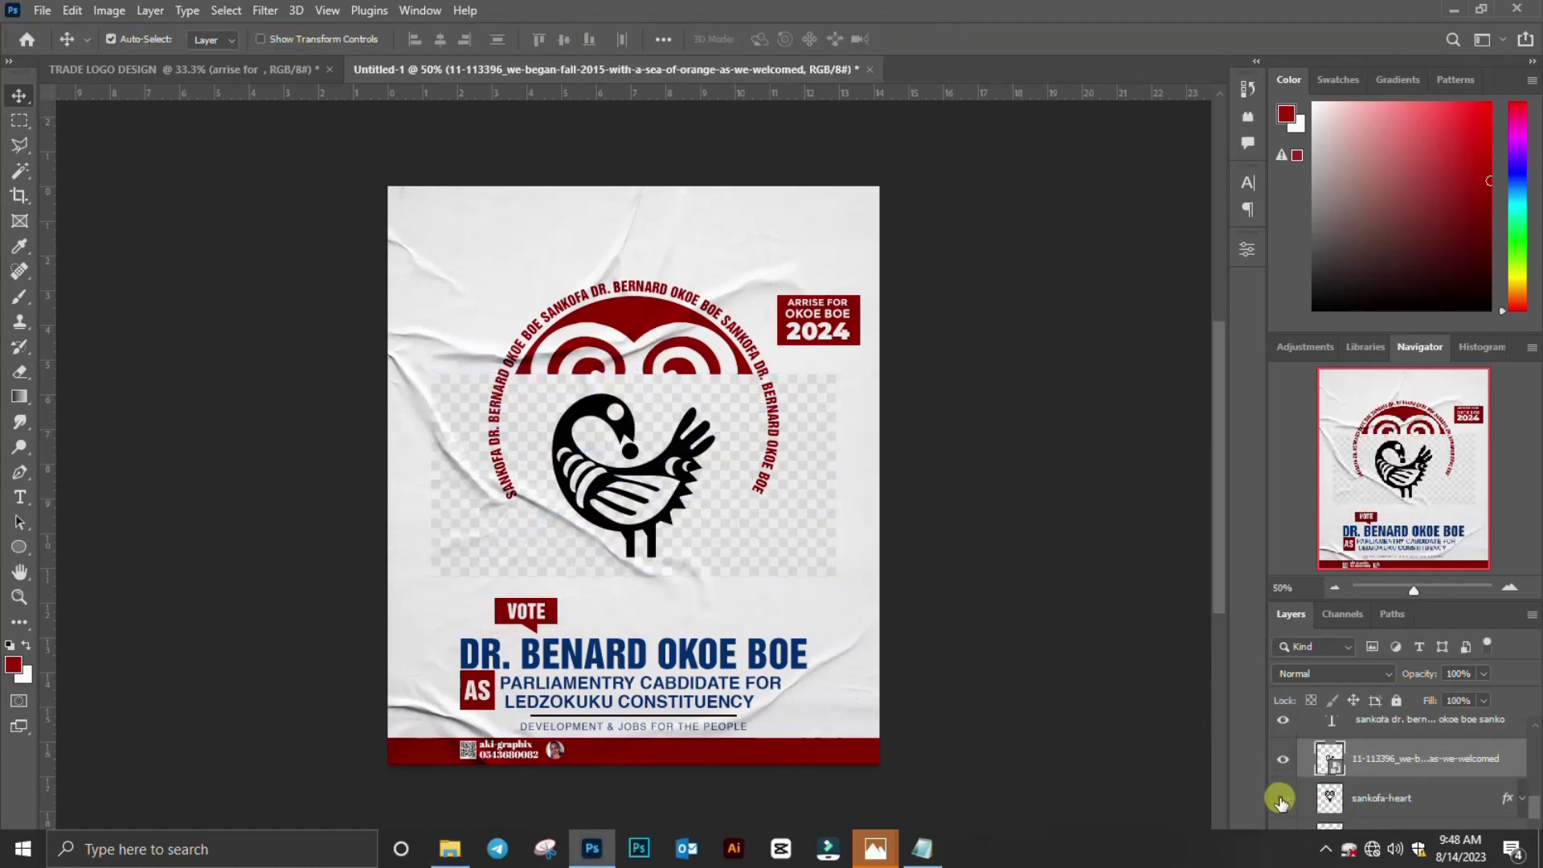
Hide the red heart arcs layer and rasterize the bird image layer.
click(1283, 798)
right_click(1378, 759)
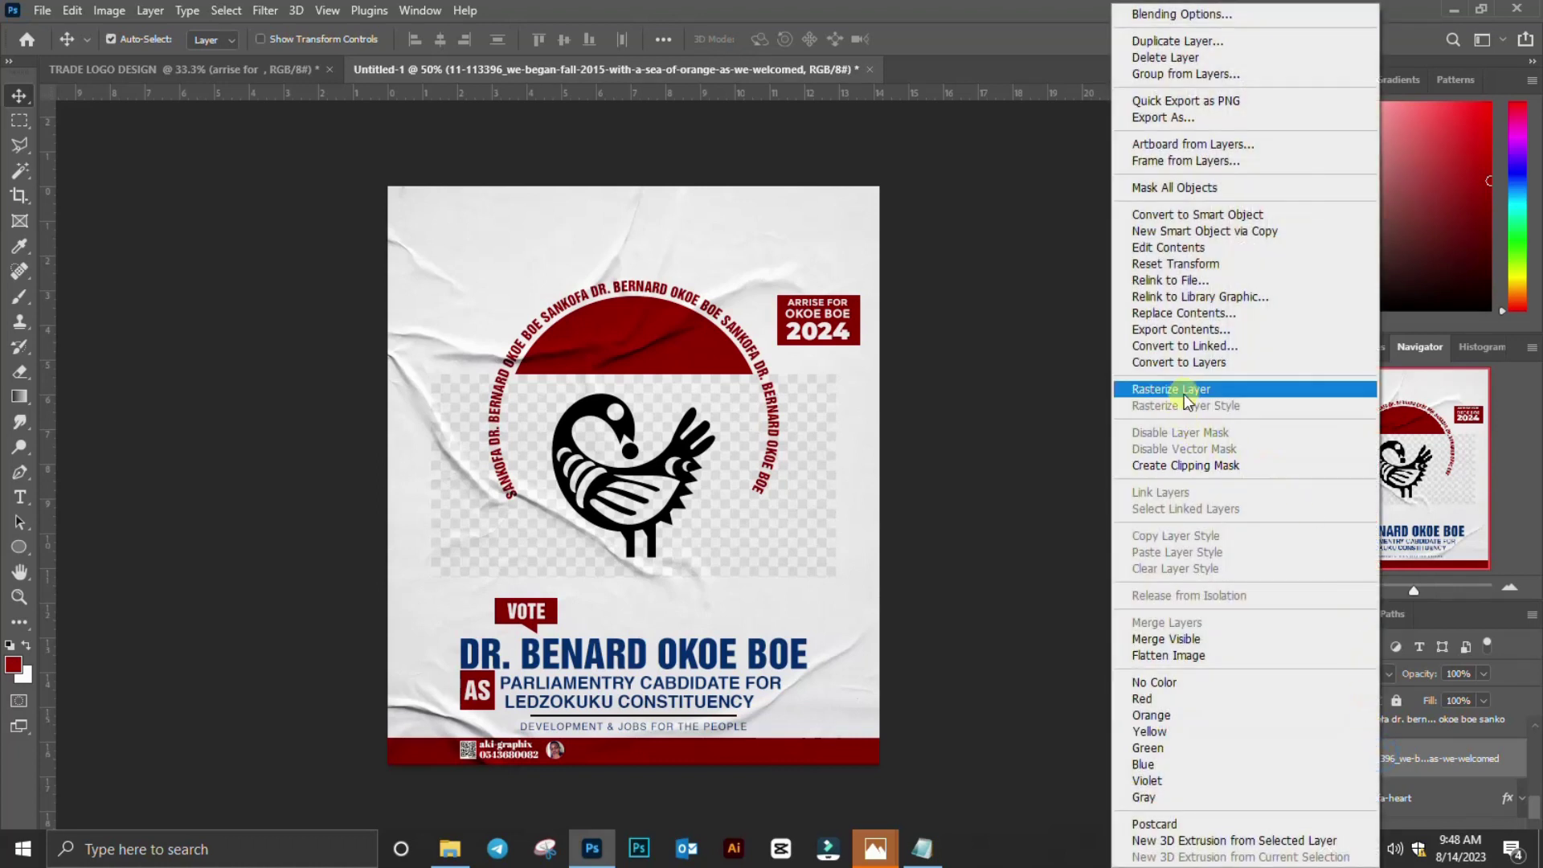
click(1182, 390)
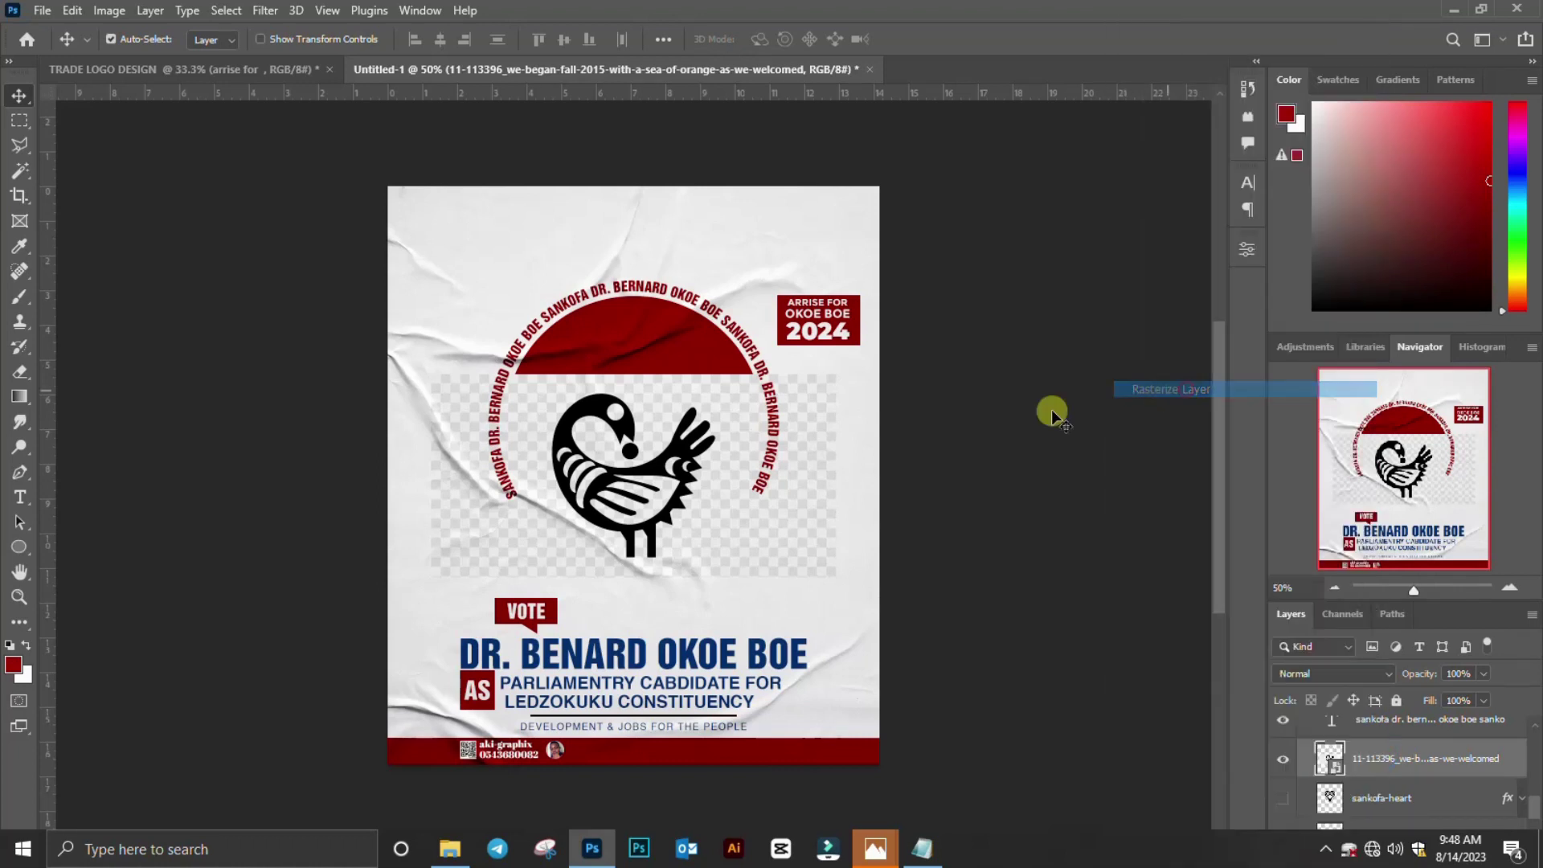
click(1246, 249)
Remove the bird's background, then convert the layer to a smart object and rasterize it again.
scroll(1055, 479, down, 2)
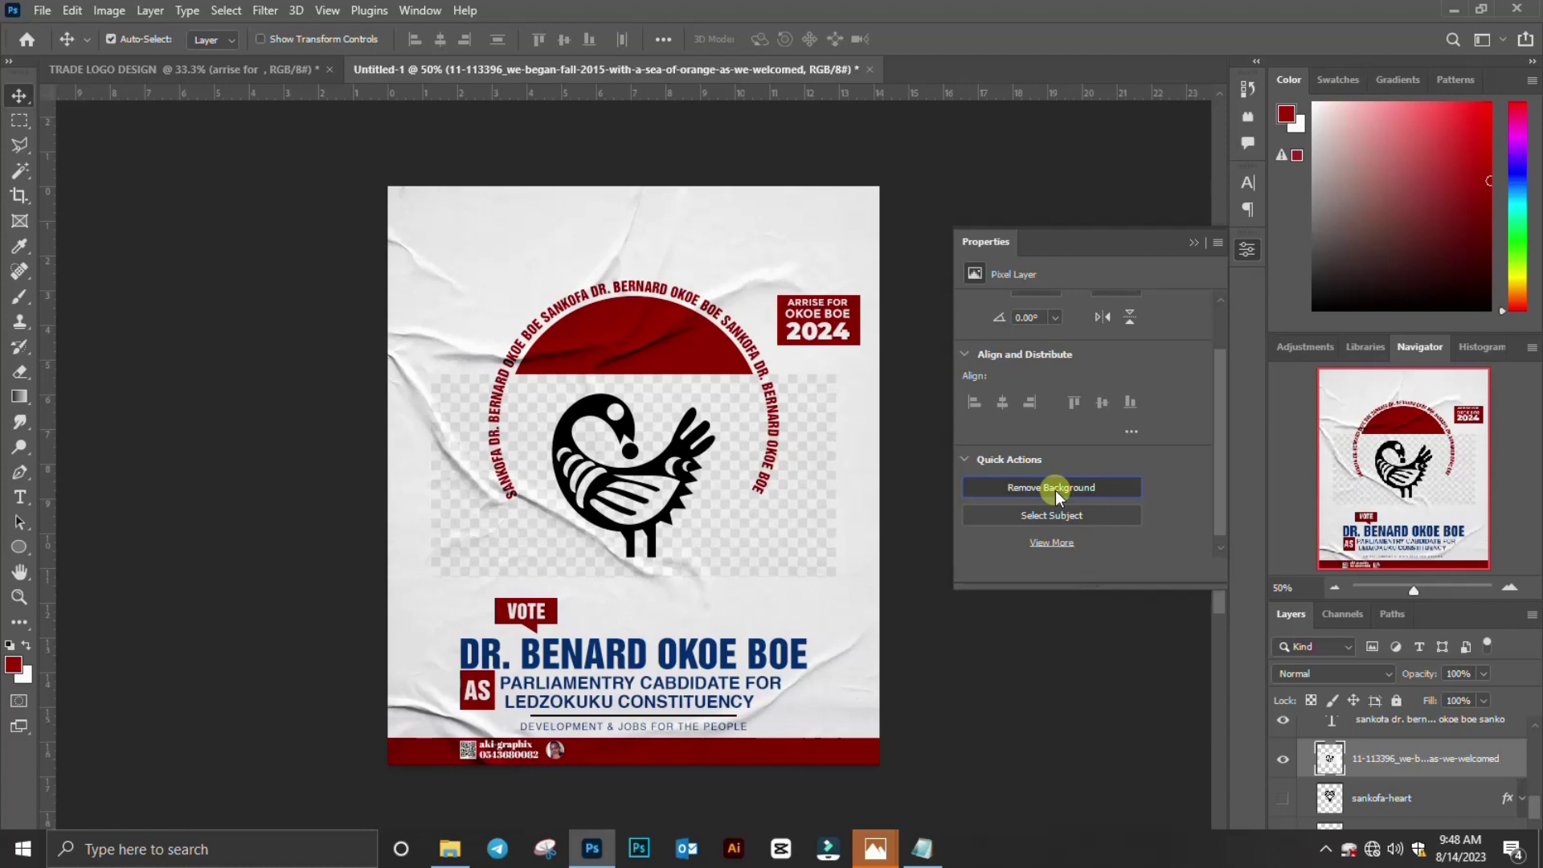
click(1246, 250)
right_click(1450, 766)
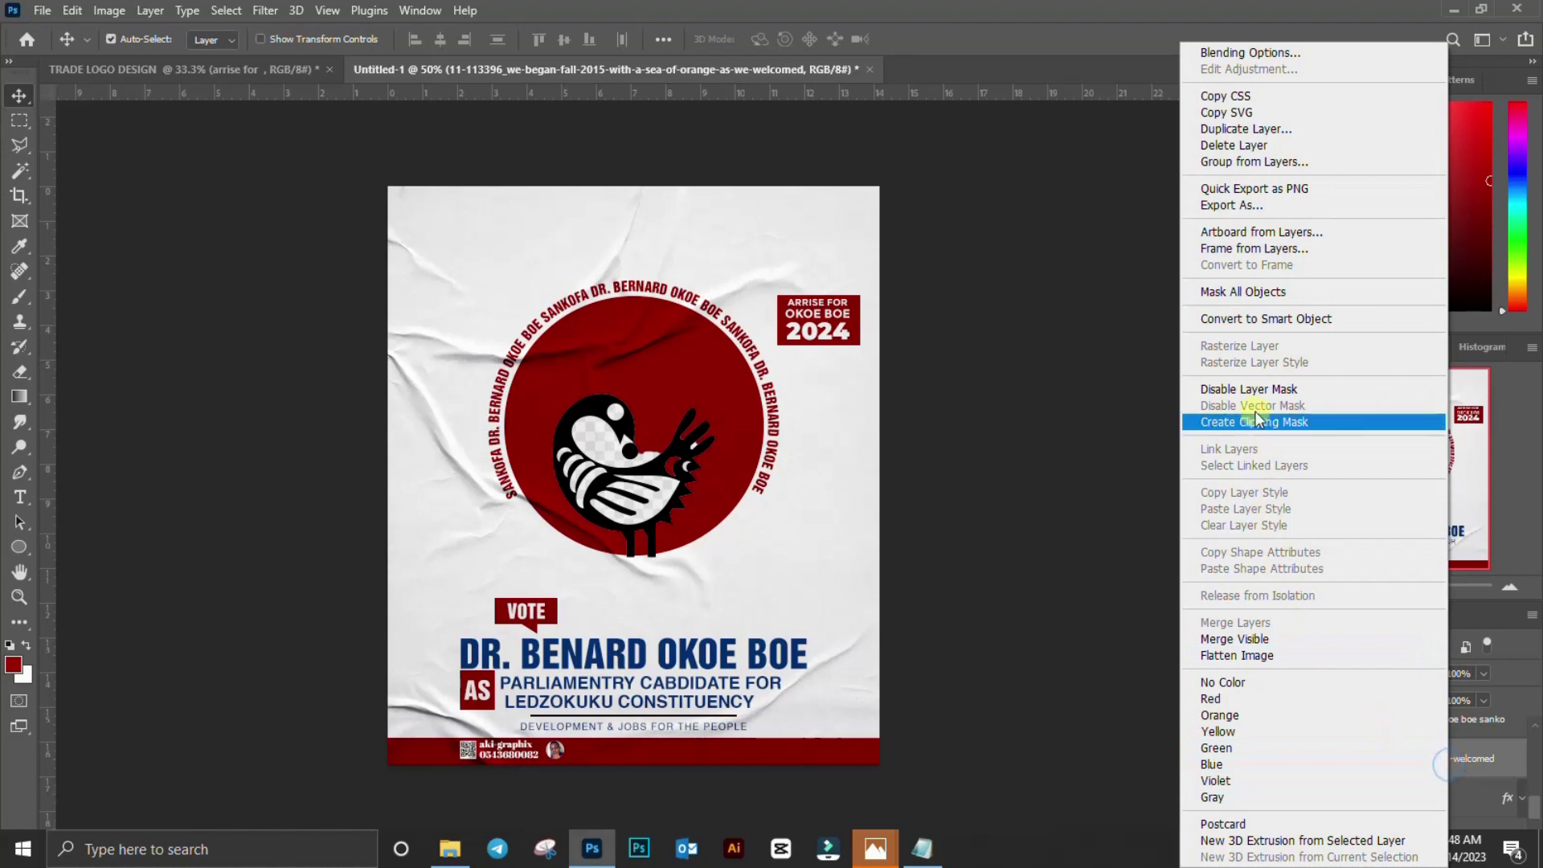
click(1260, 320)
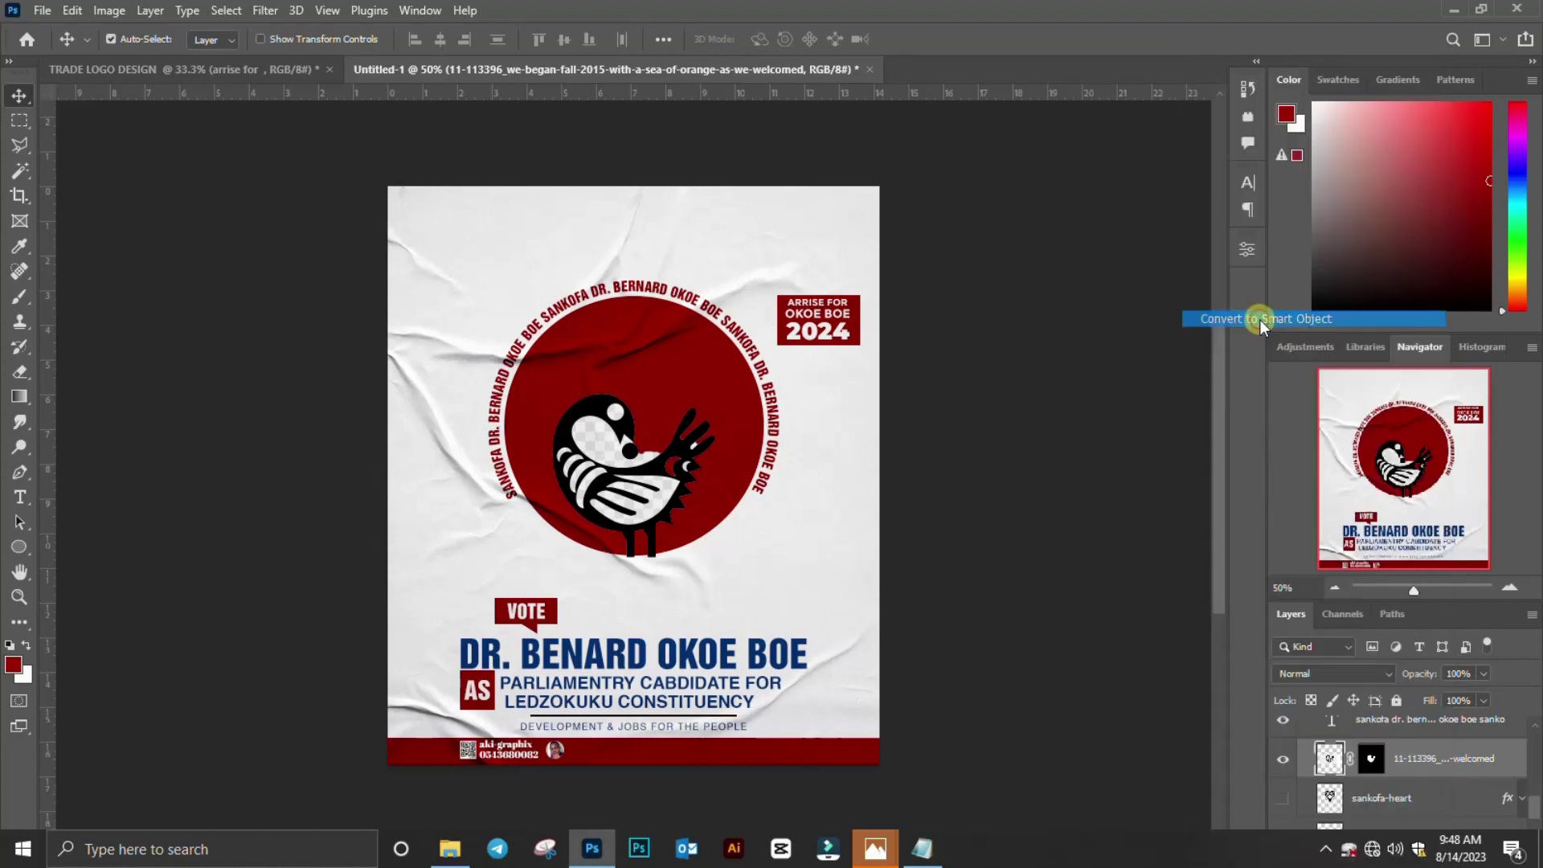
right_click(1427, 749)
click(1216, 389)
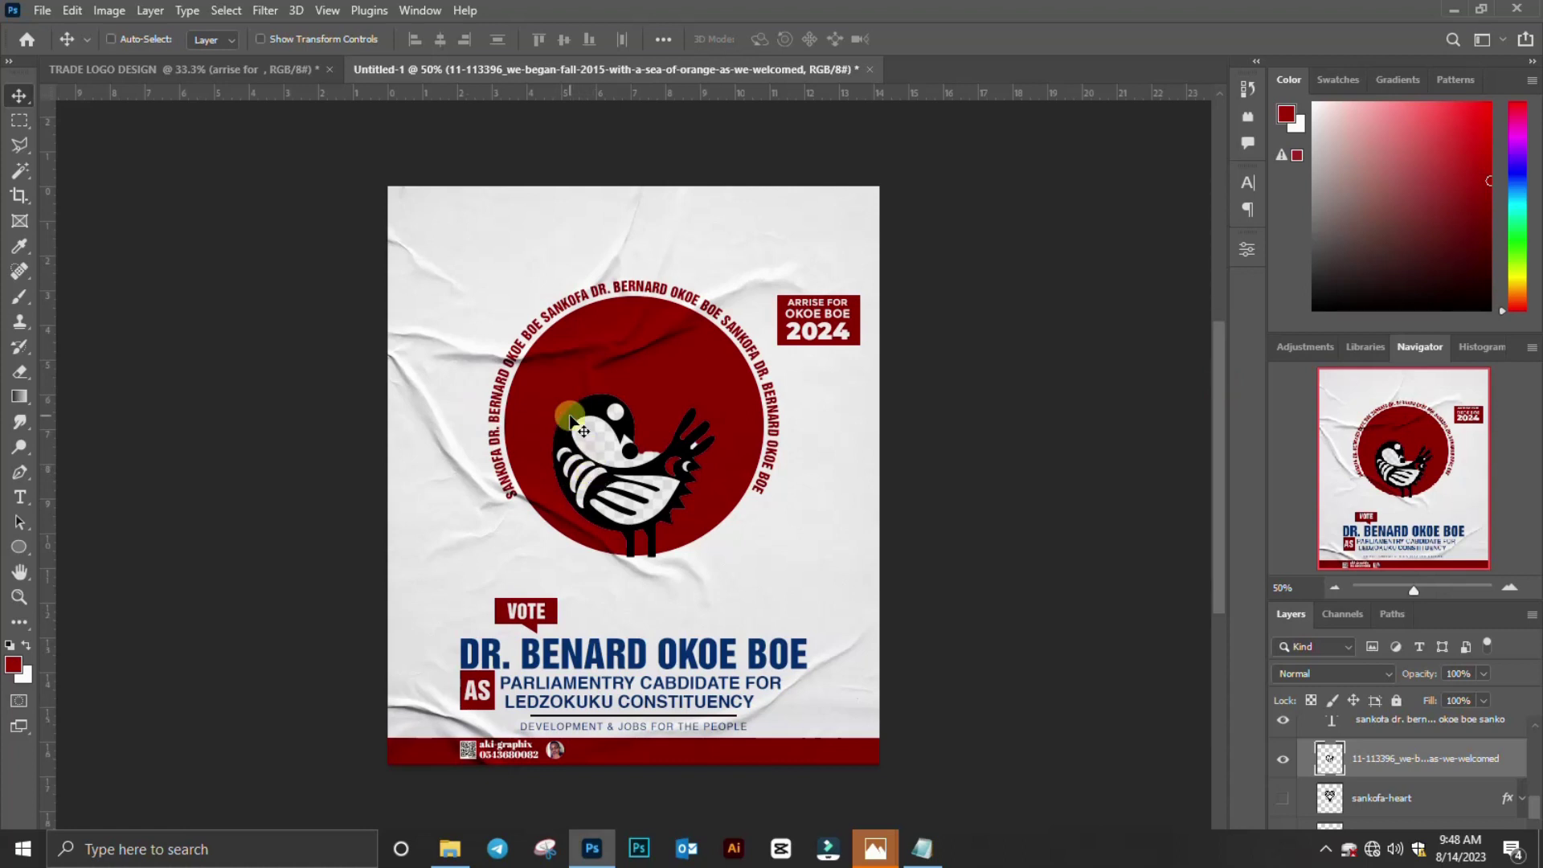
At 100% zoom, Magic Wand-delete the white head, eye and wing areas of the bird.
key(ctrl+plus)
key(ctrl+plus)
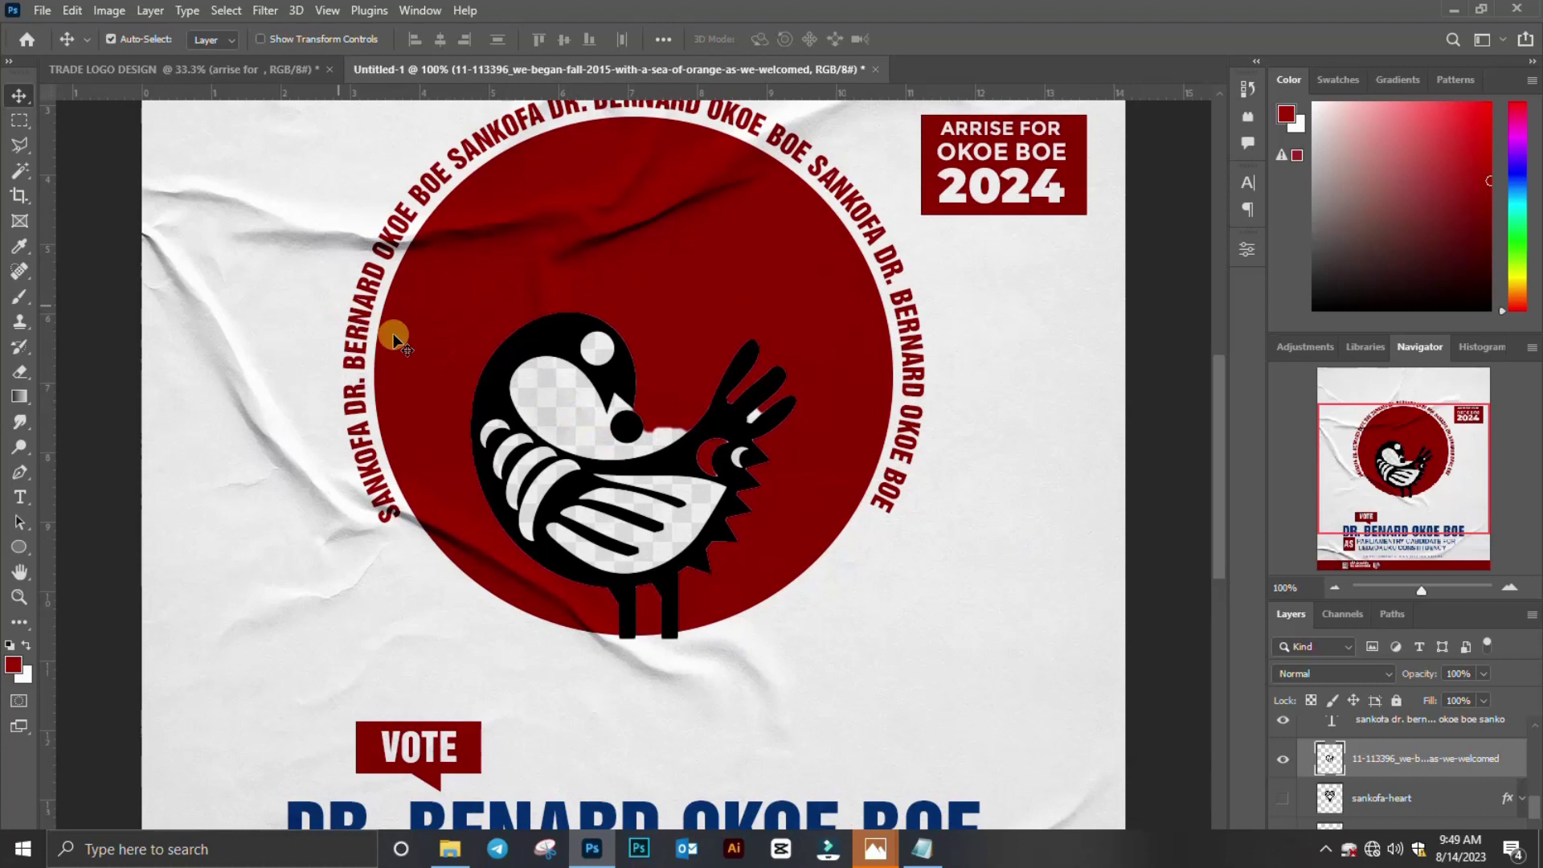
click(17, 171)
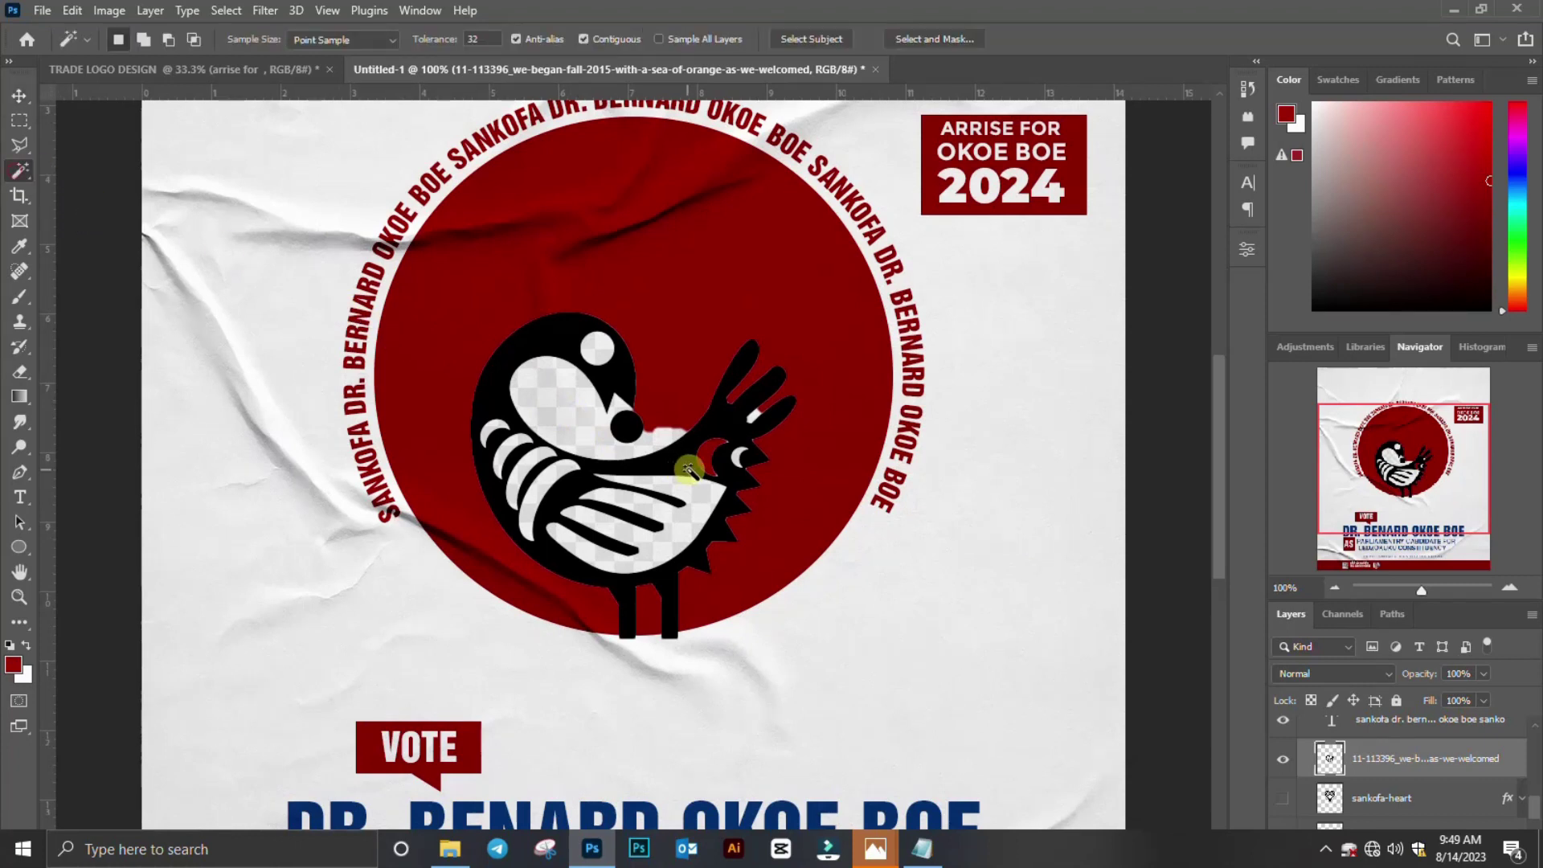
click(563, 406)
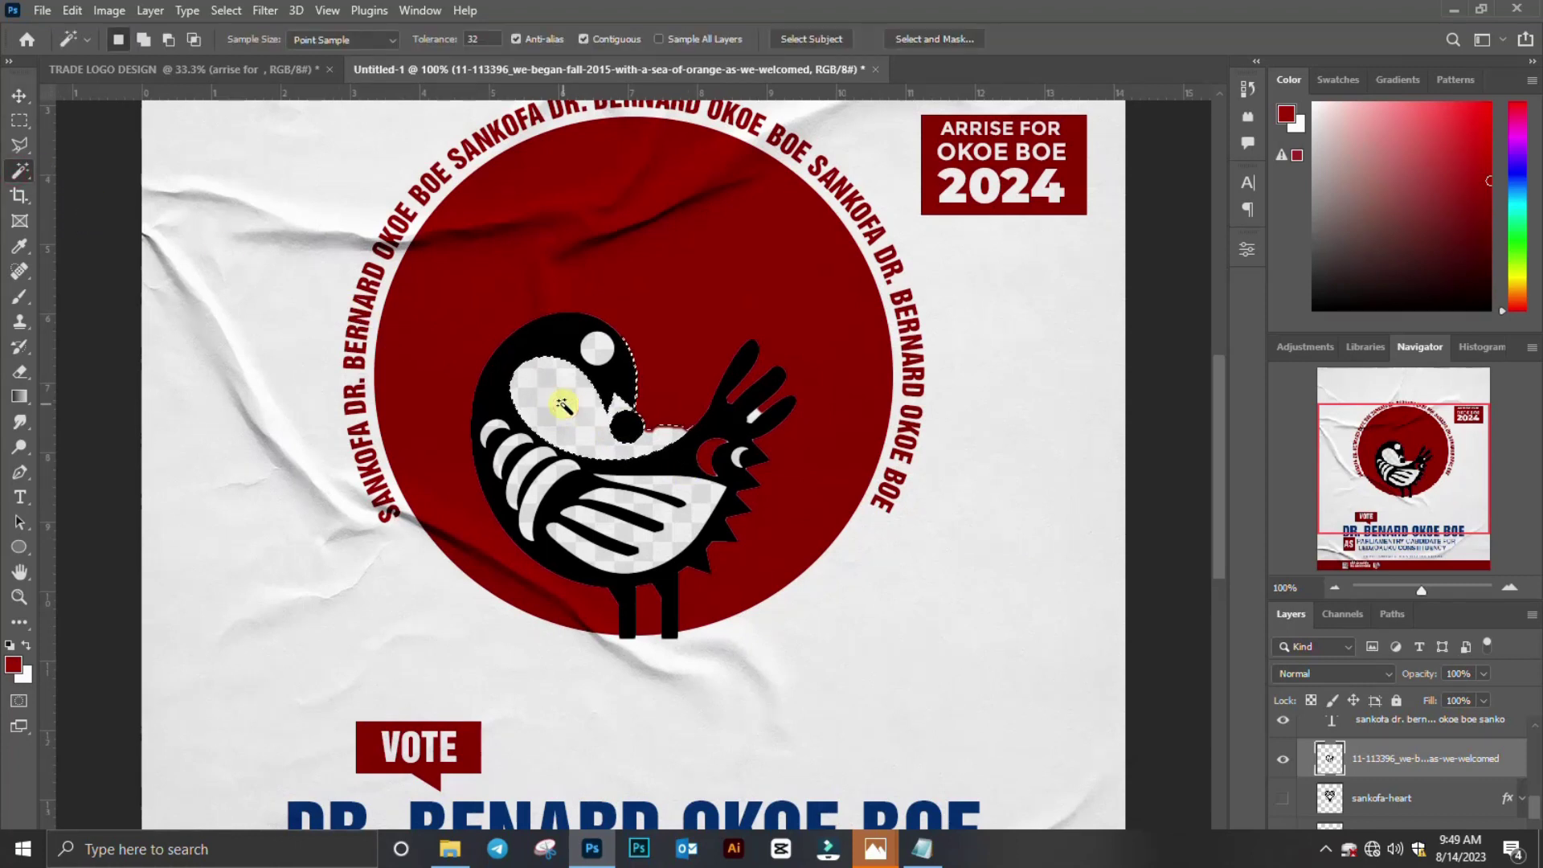
key(Delete)
key(ctrl+d)
click(608, 352)
key(Delete)
click(699, 505)
key(Delete)
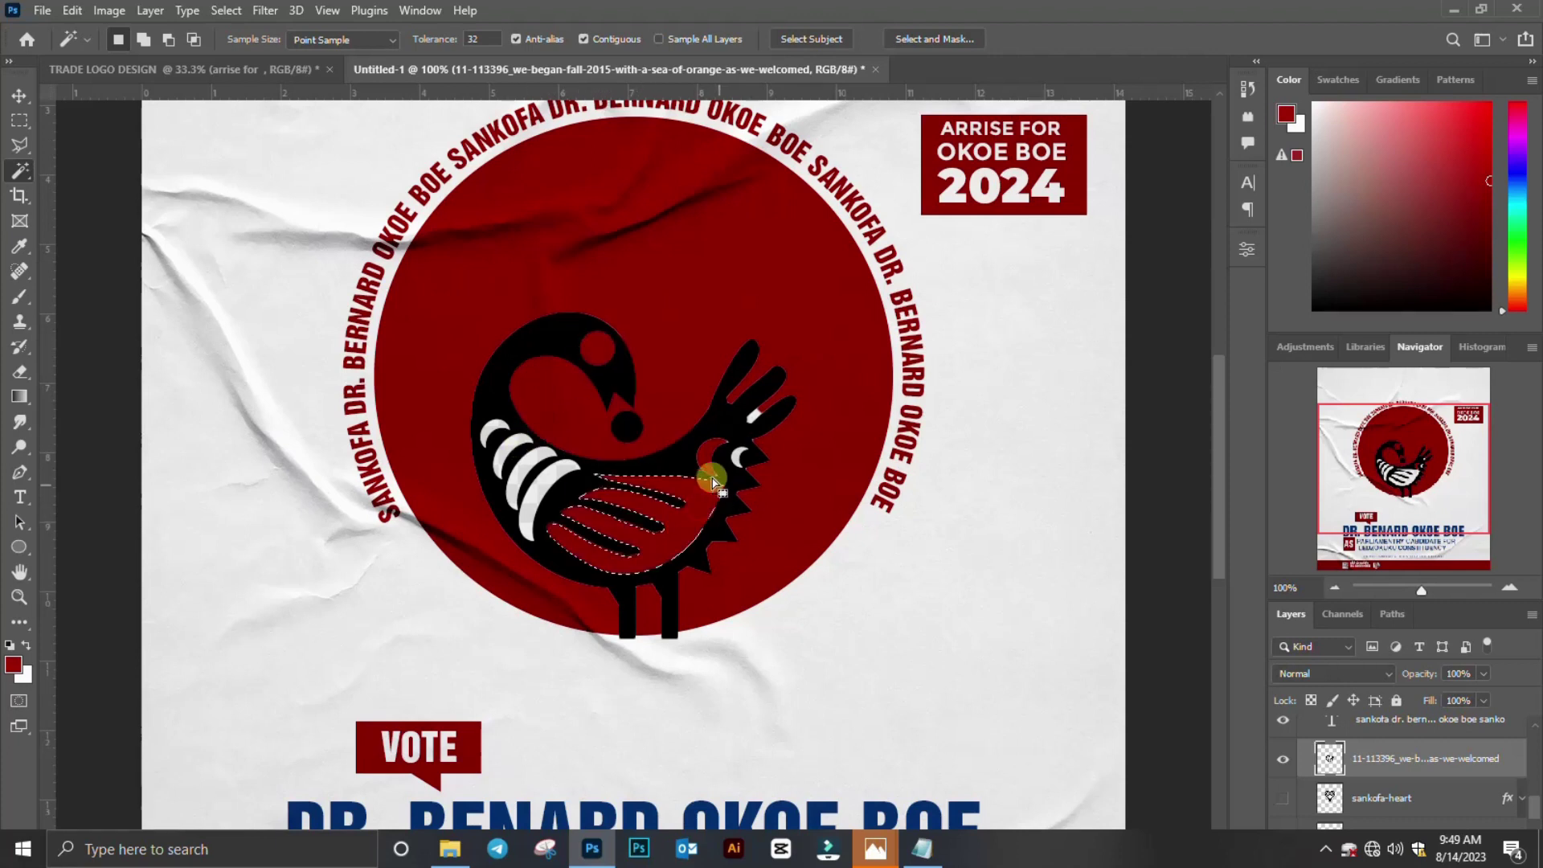
Delete the remaining white neck stripes, undoing an accidental deletion of the black bird.
click(535, 470)
click(534, 465)
key(Delete)
key(Delete)
click(494, 431)
key(Delete)
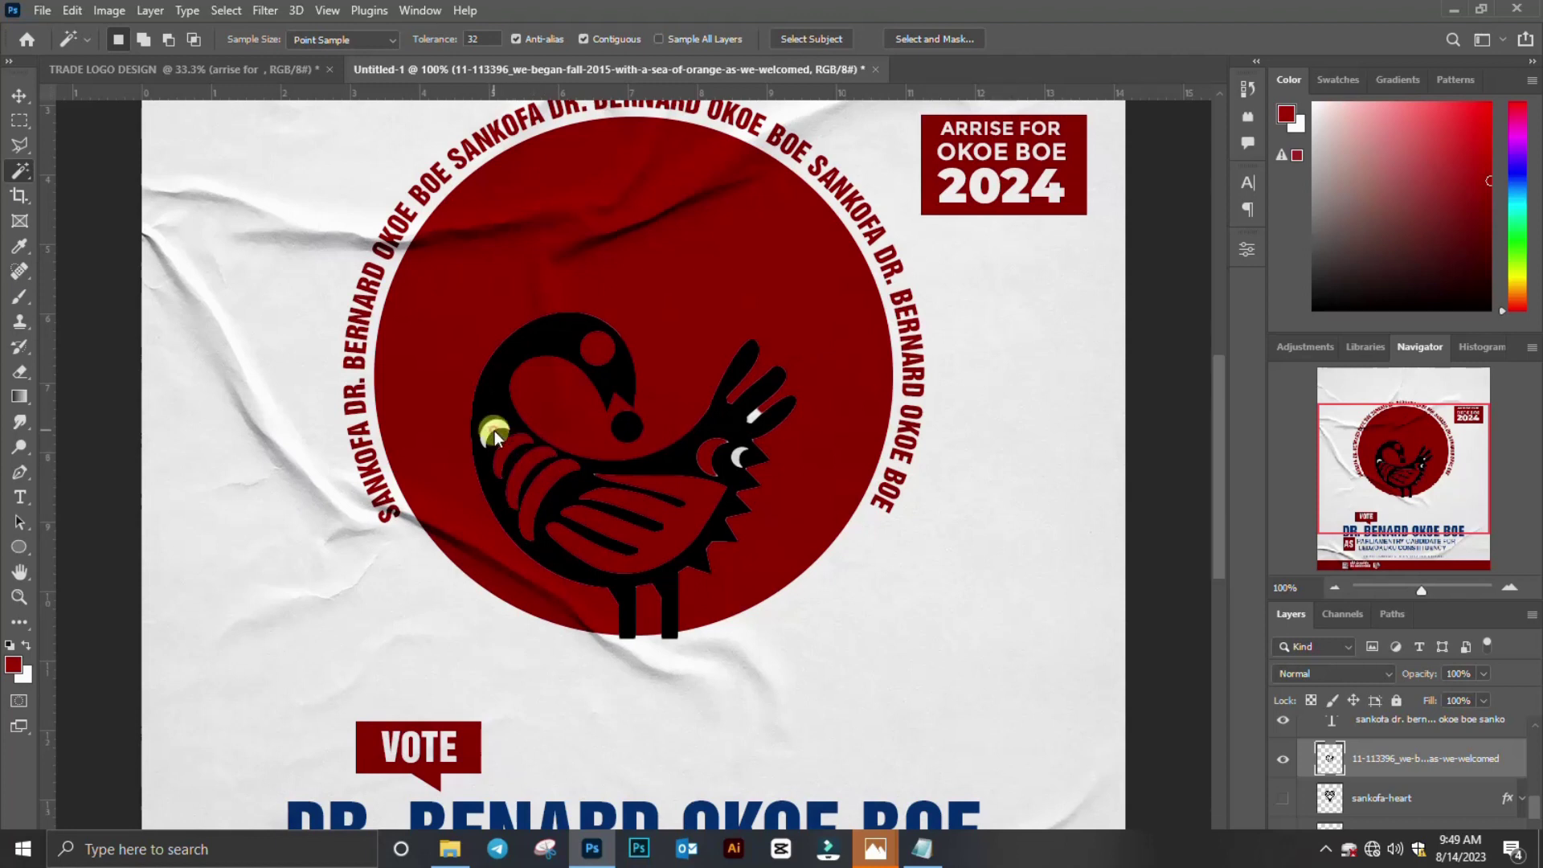
click(496, 431)
click(753, 417)
key(Delete)
click(741, 461)
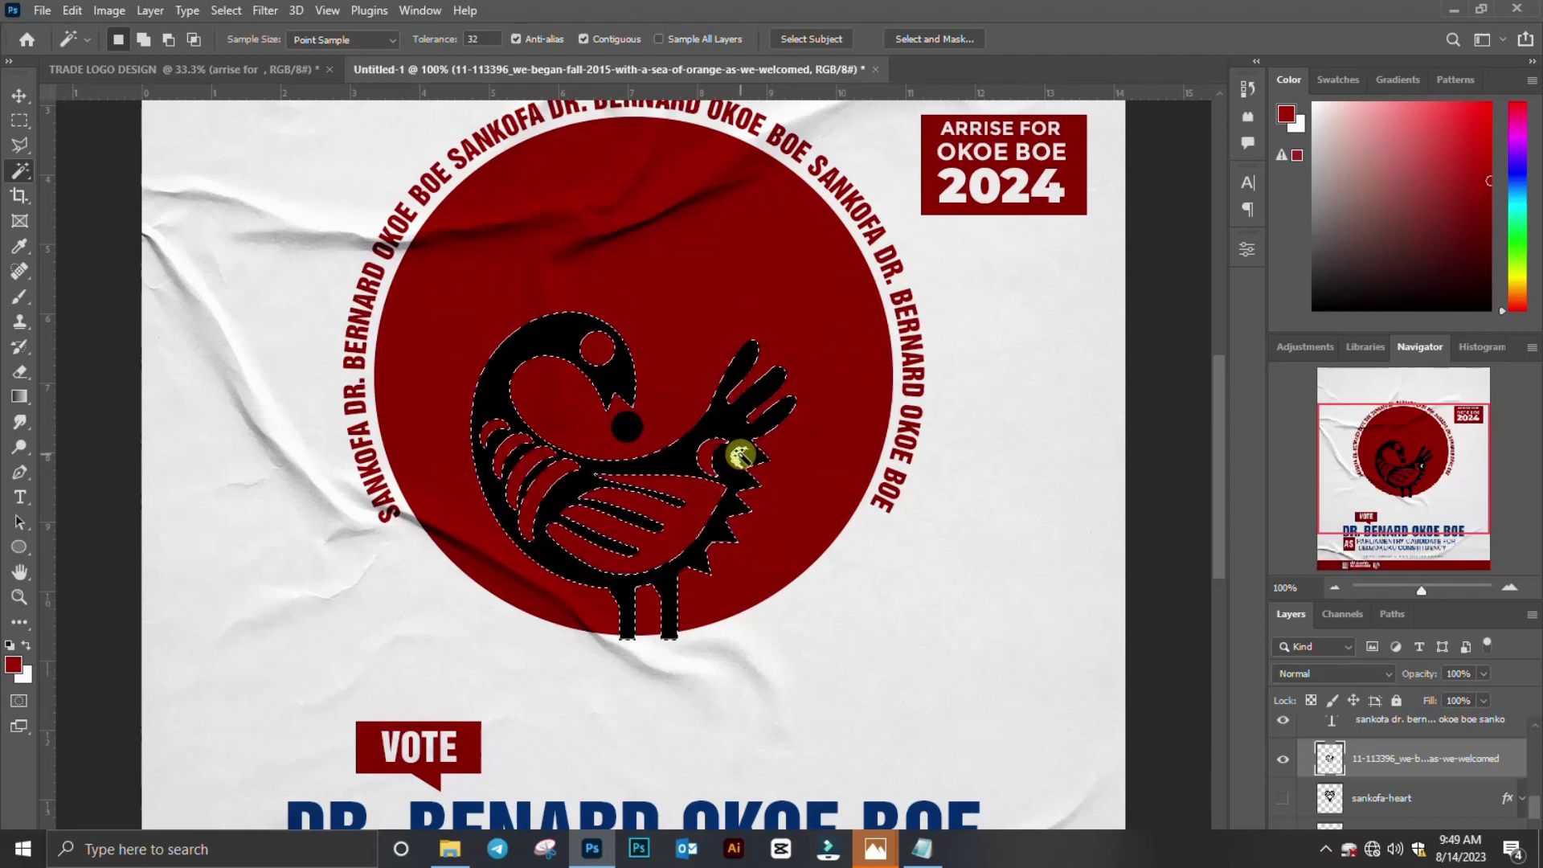
key(Delete)
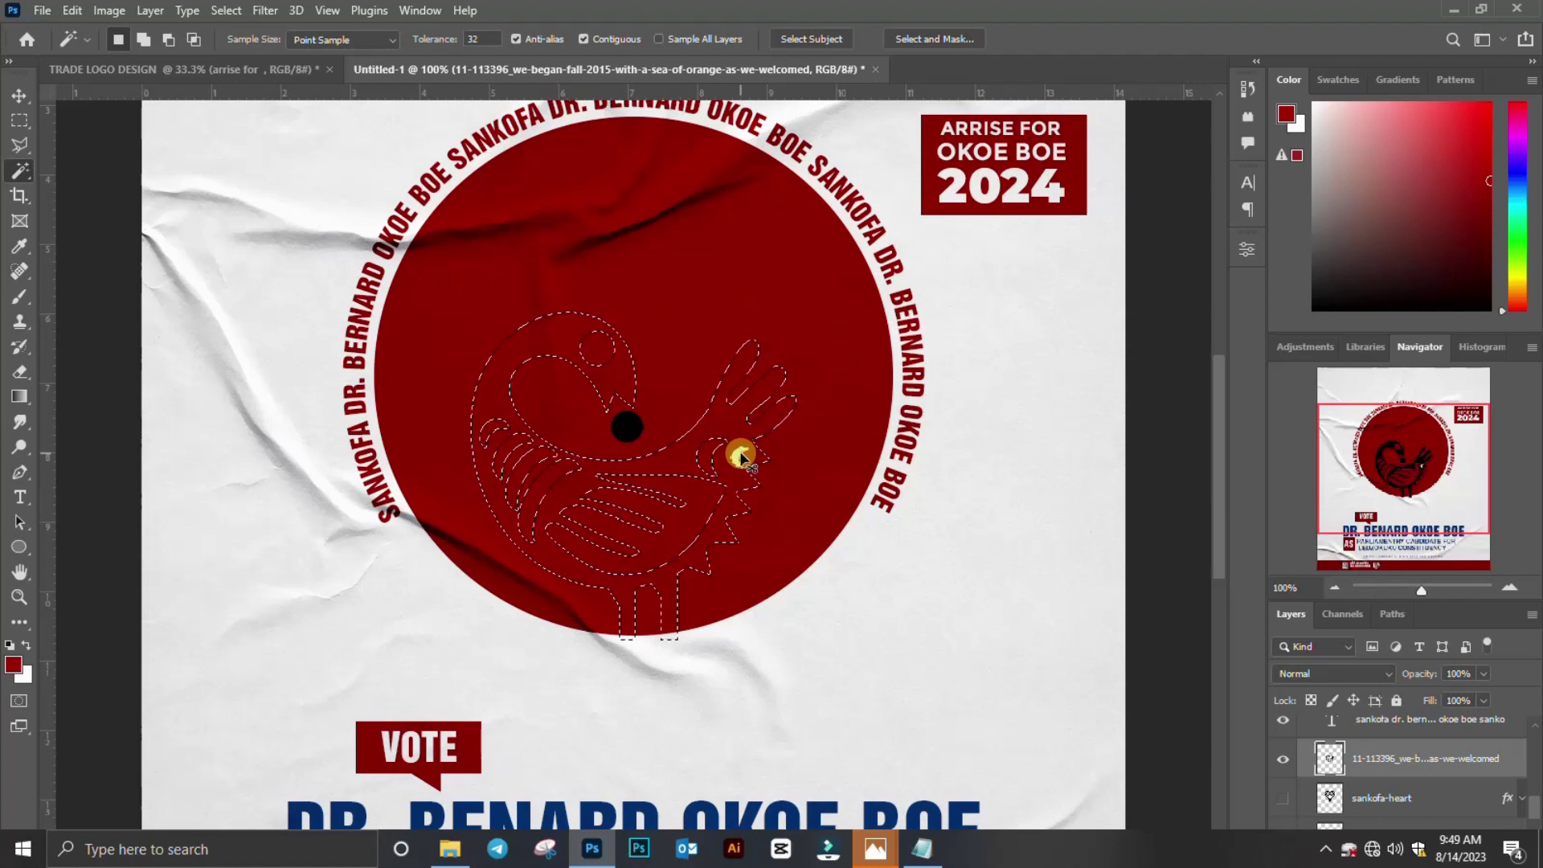
key(ctrl+z)
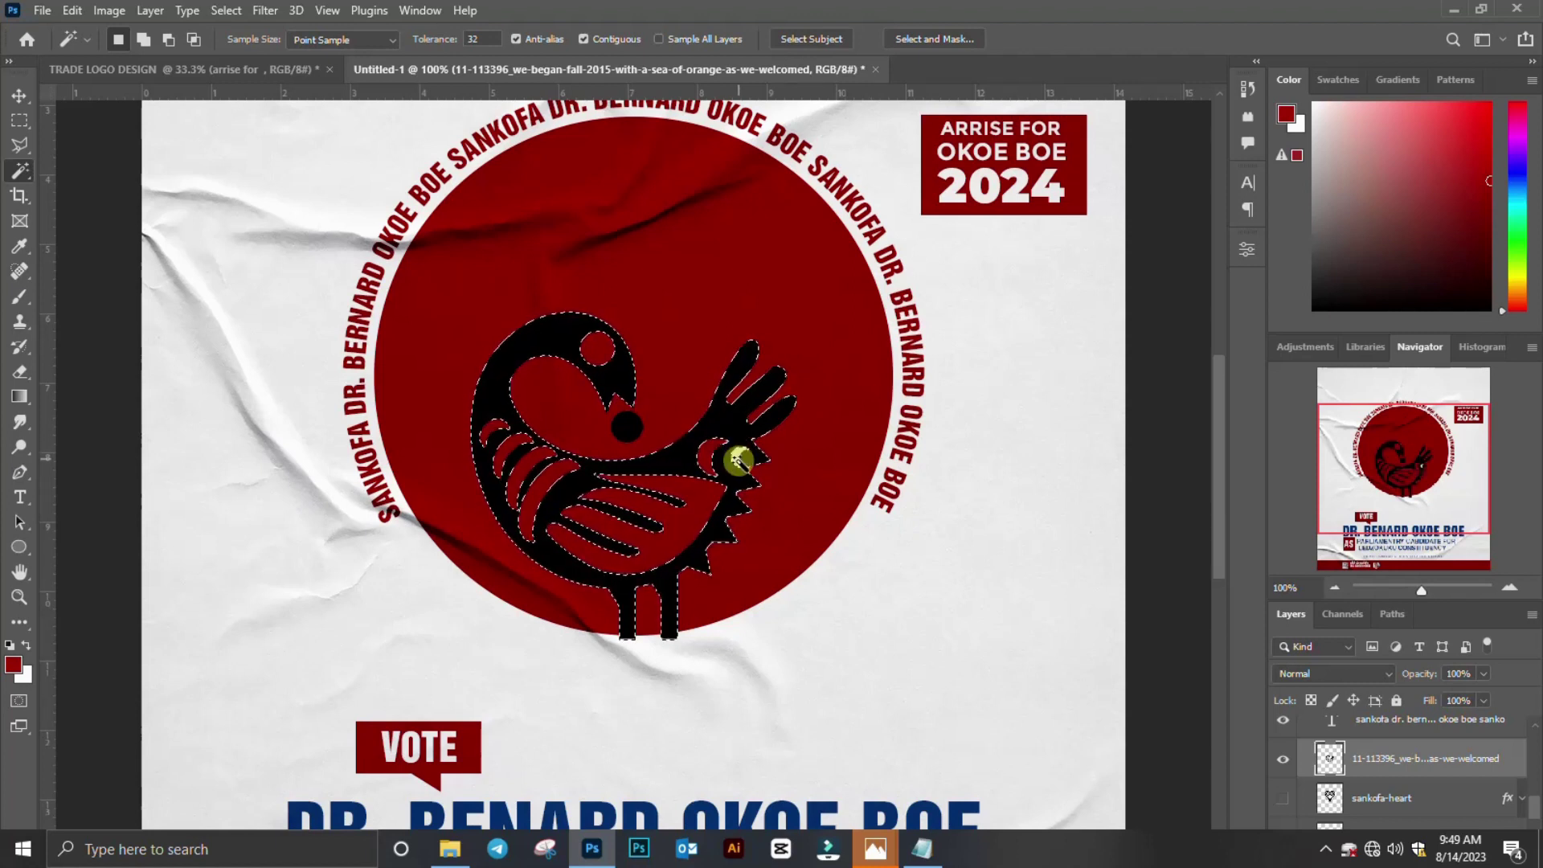
key(ctrl+d)
click(740, 455)
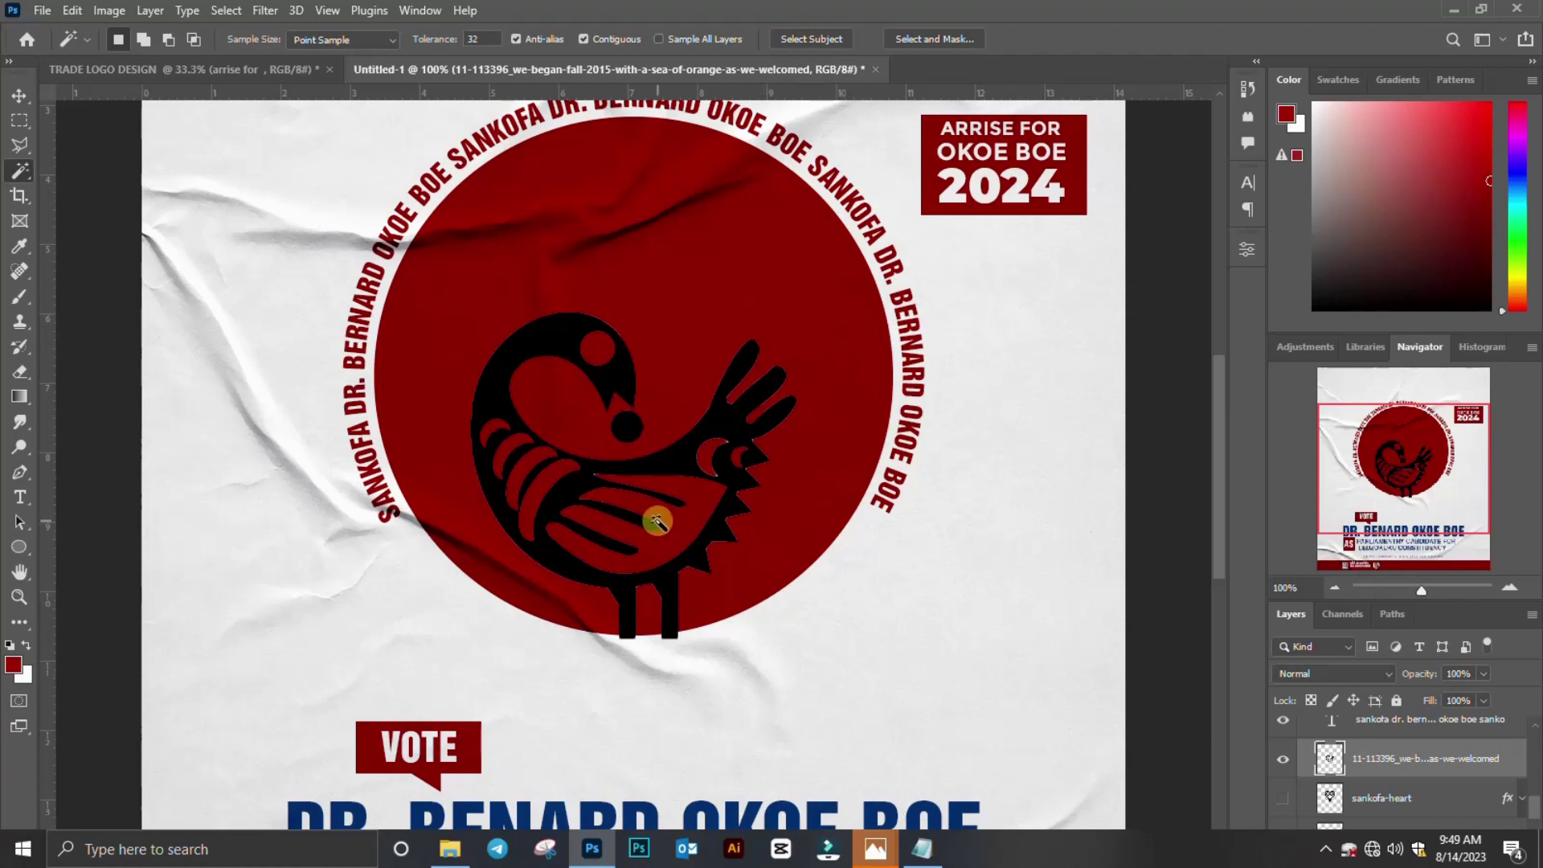
Zoom back out to the whole poster and select the paper texture layer.
key(v)
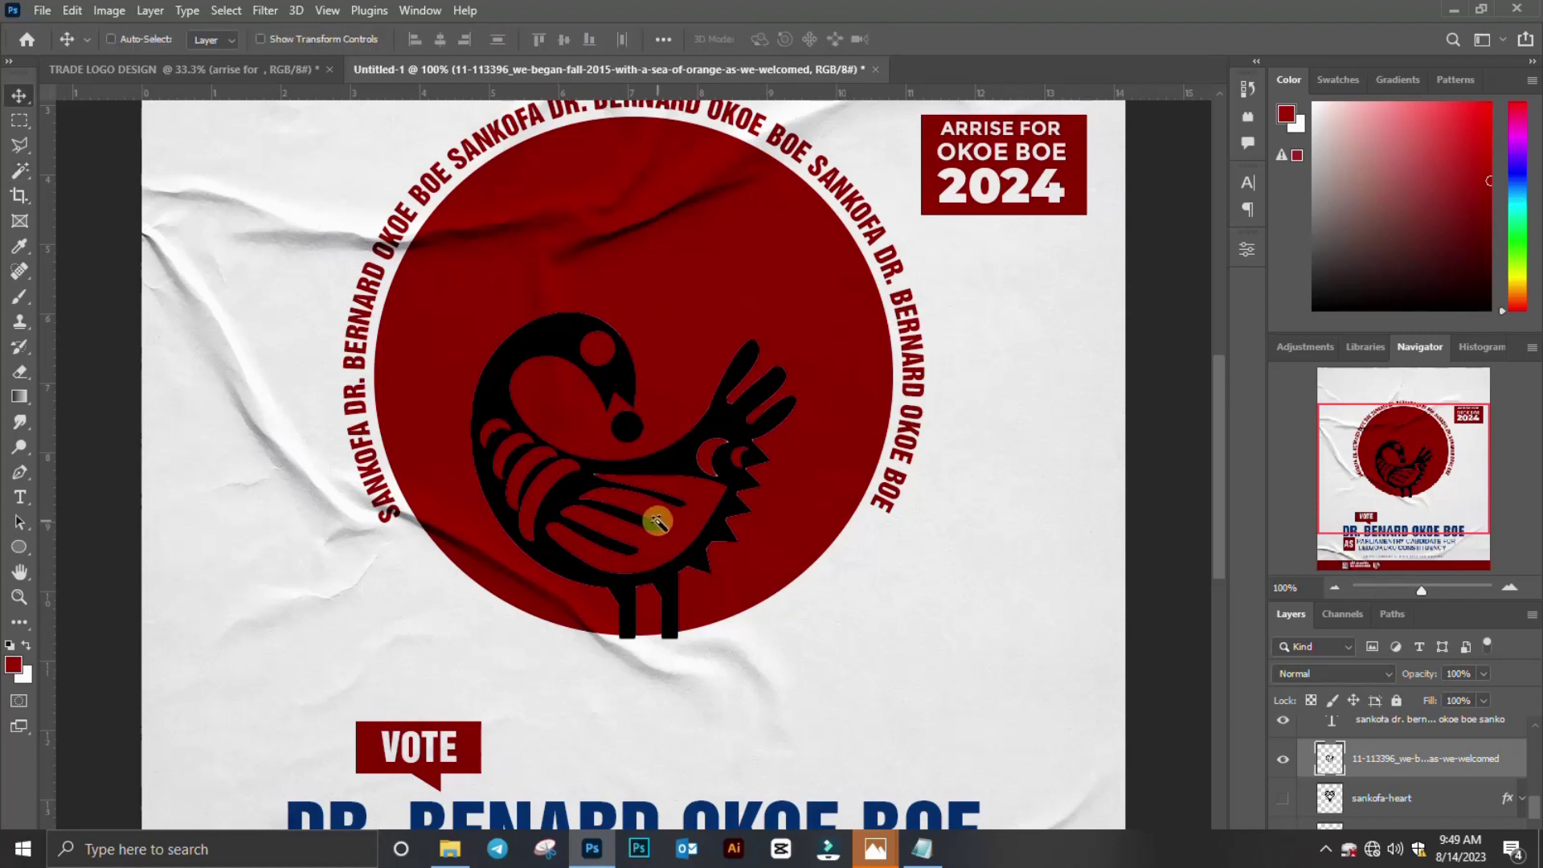
key(ctrl+minus)
key(ctrl+minus)
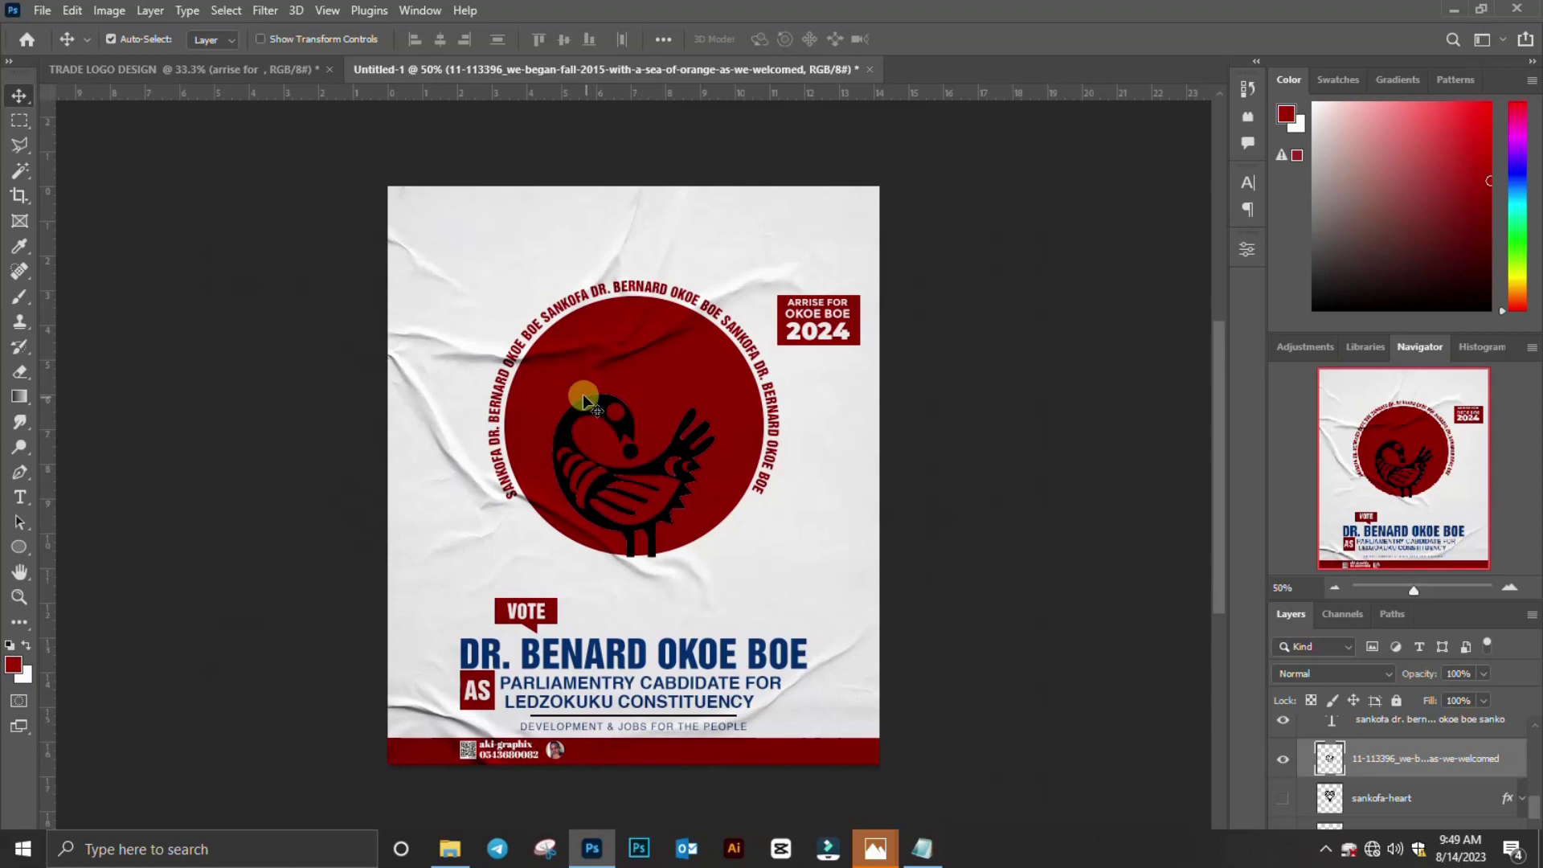
click(590, 408)
key(ctrl+t)
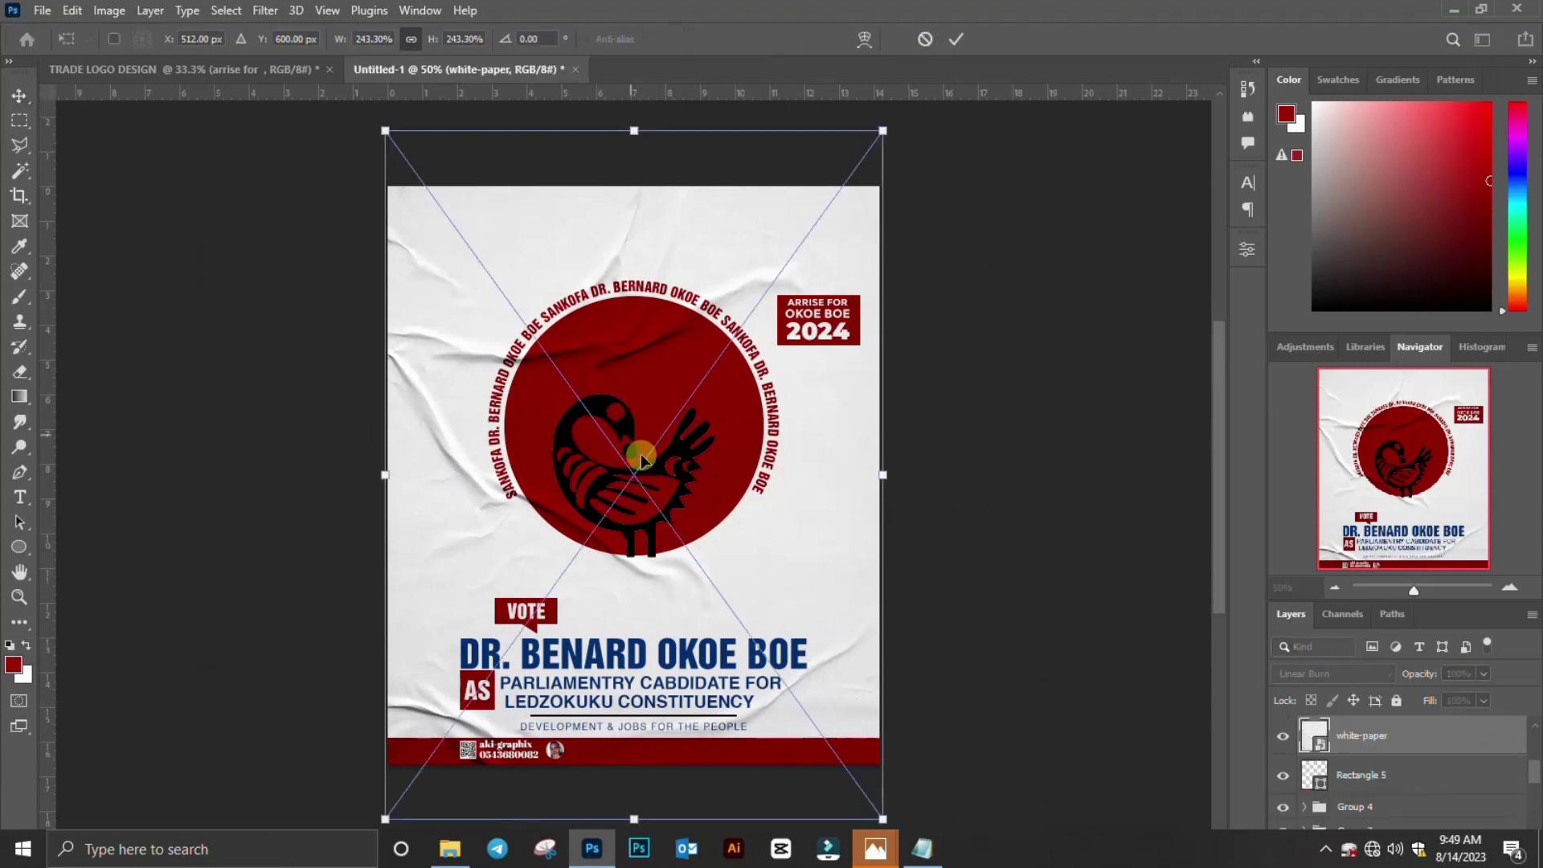
Scale the bird layer to about 144% and move it up to fill the red circle.
key(Return)
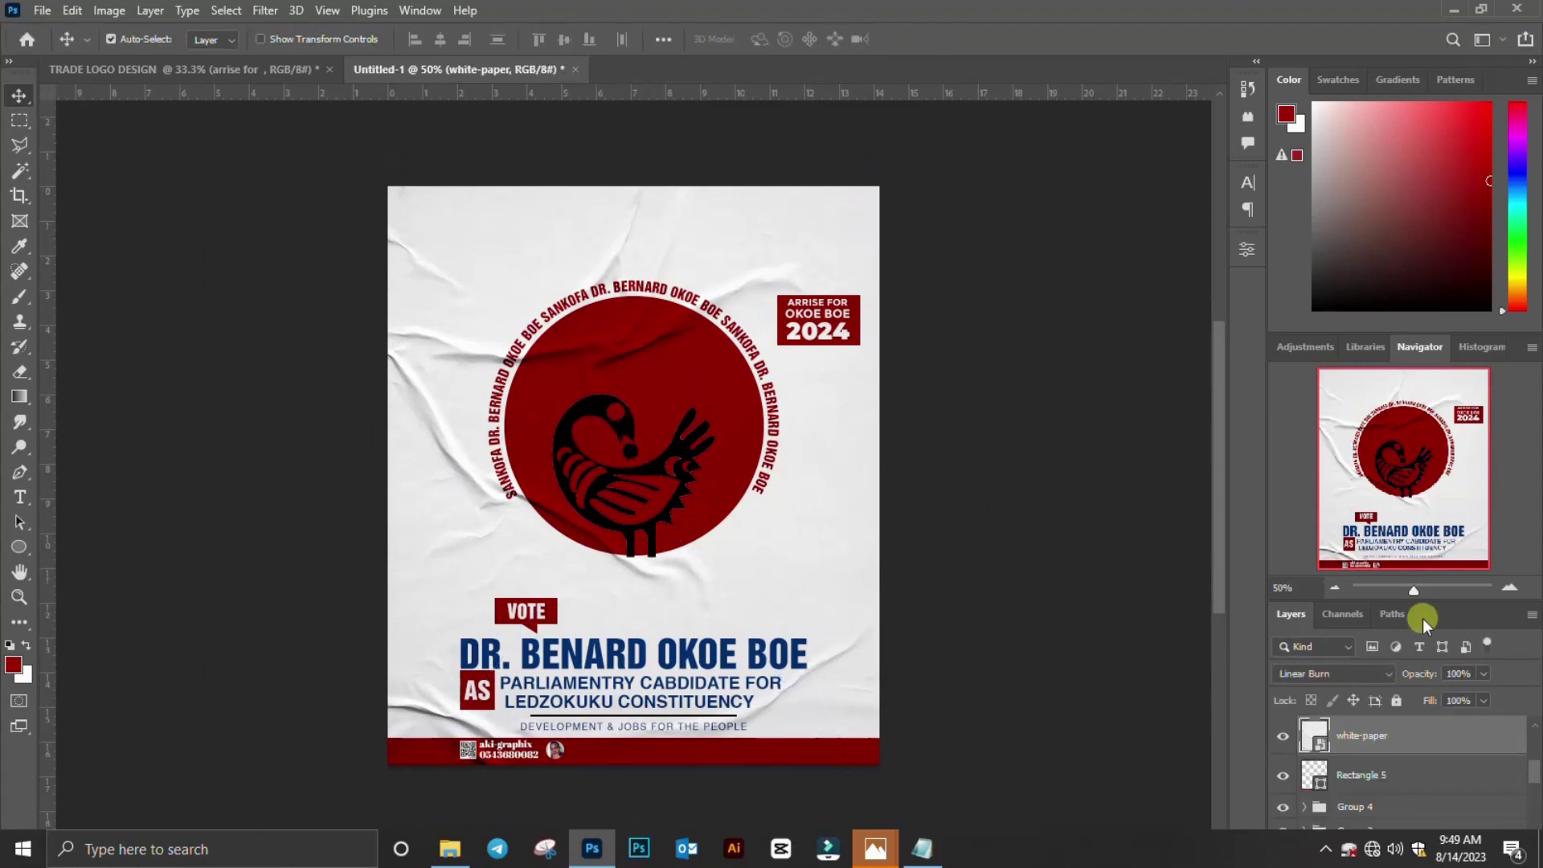
scroll(1430, 765, down, 5)
click(1402, 755)
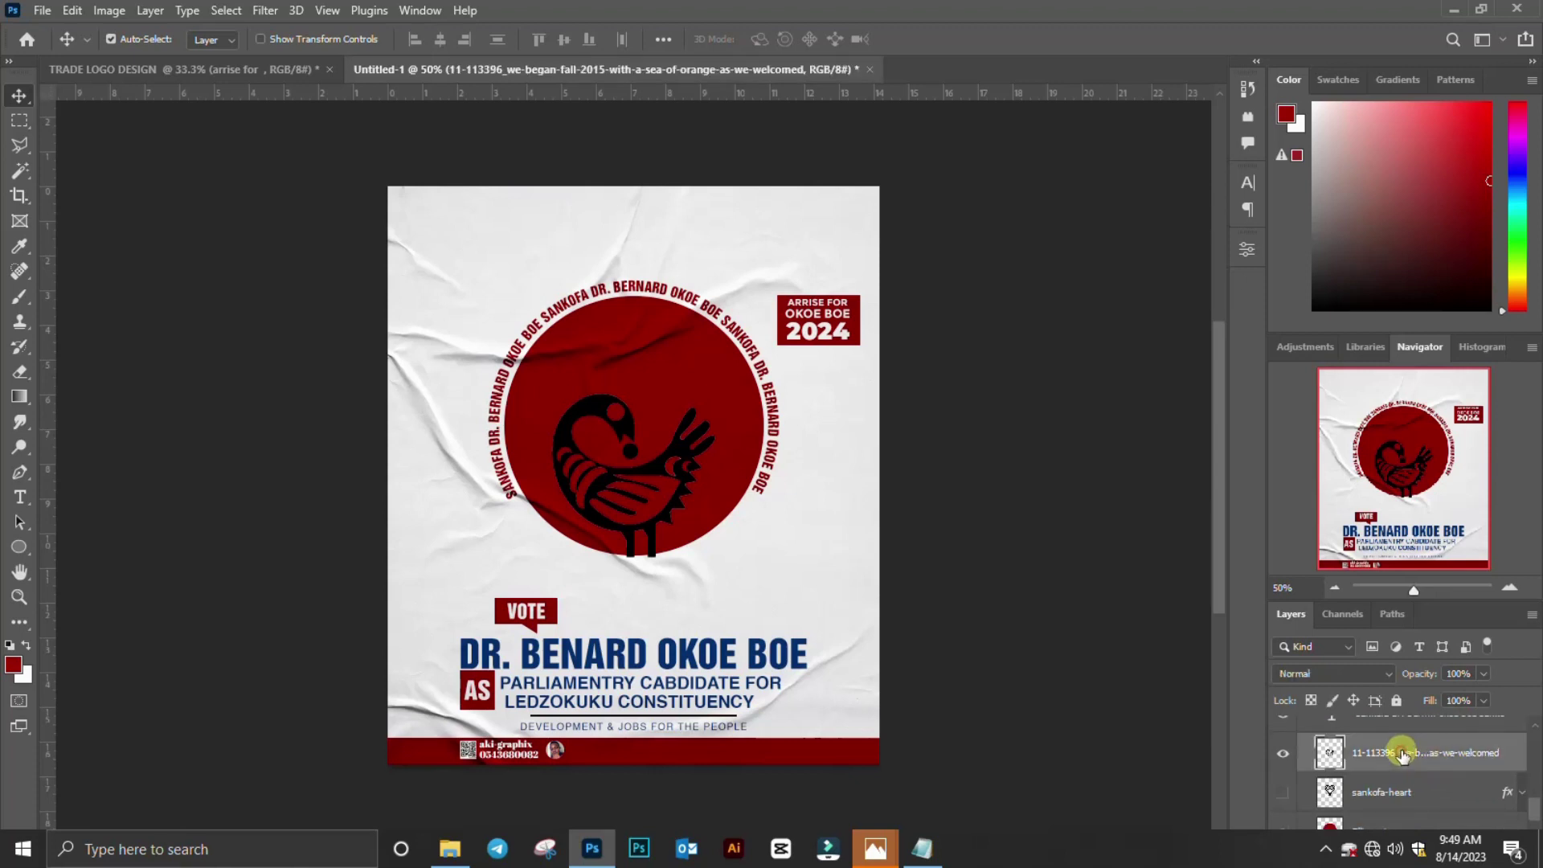
key(ctrl+t)
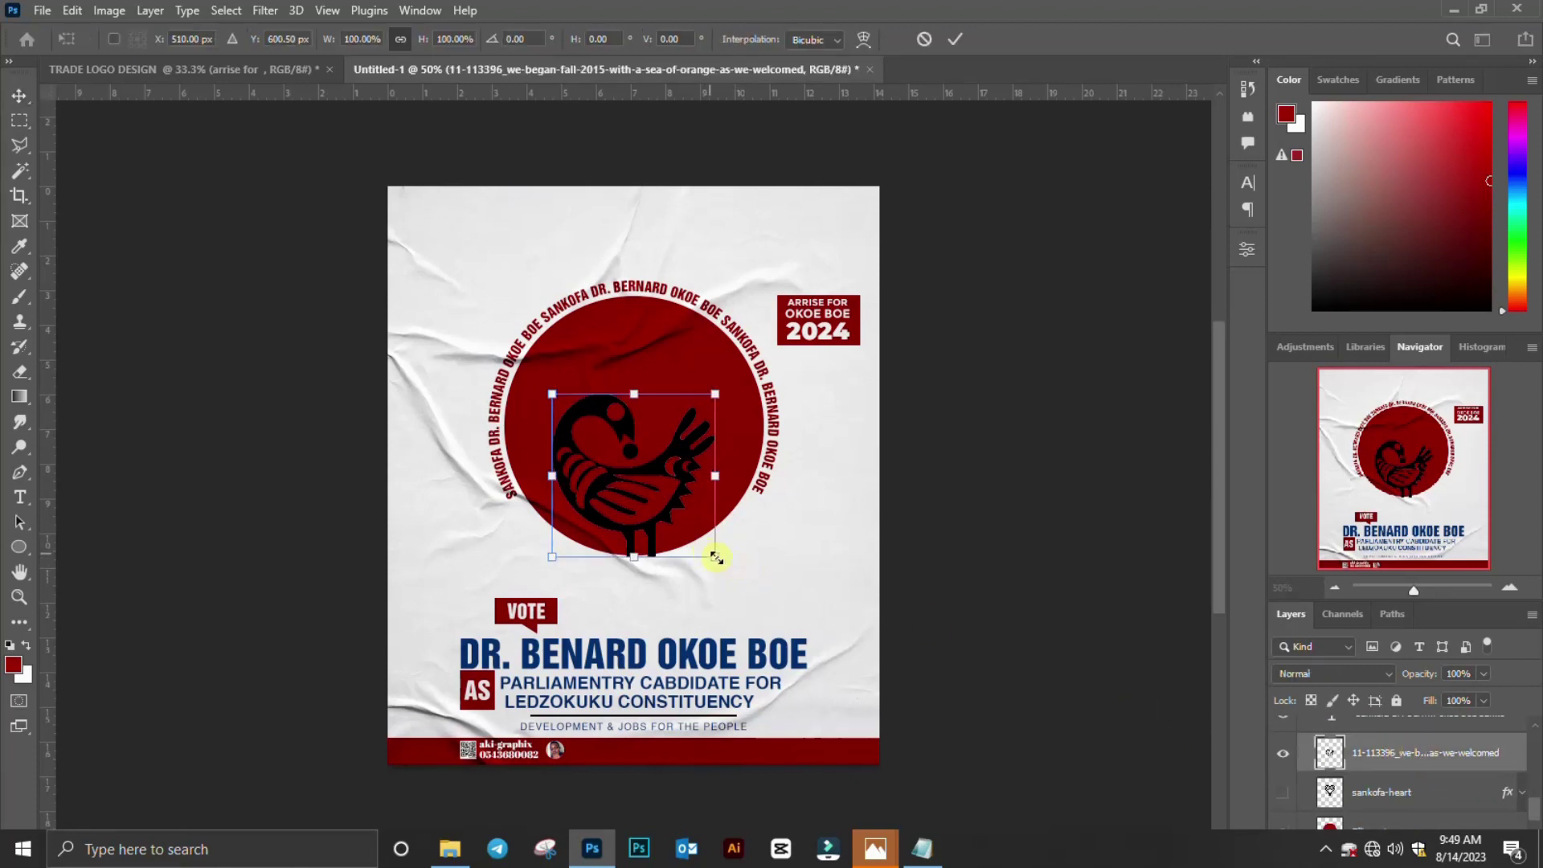
drag(716, 557, 751, 592)
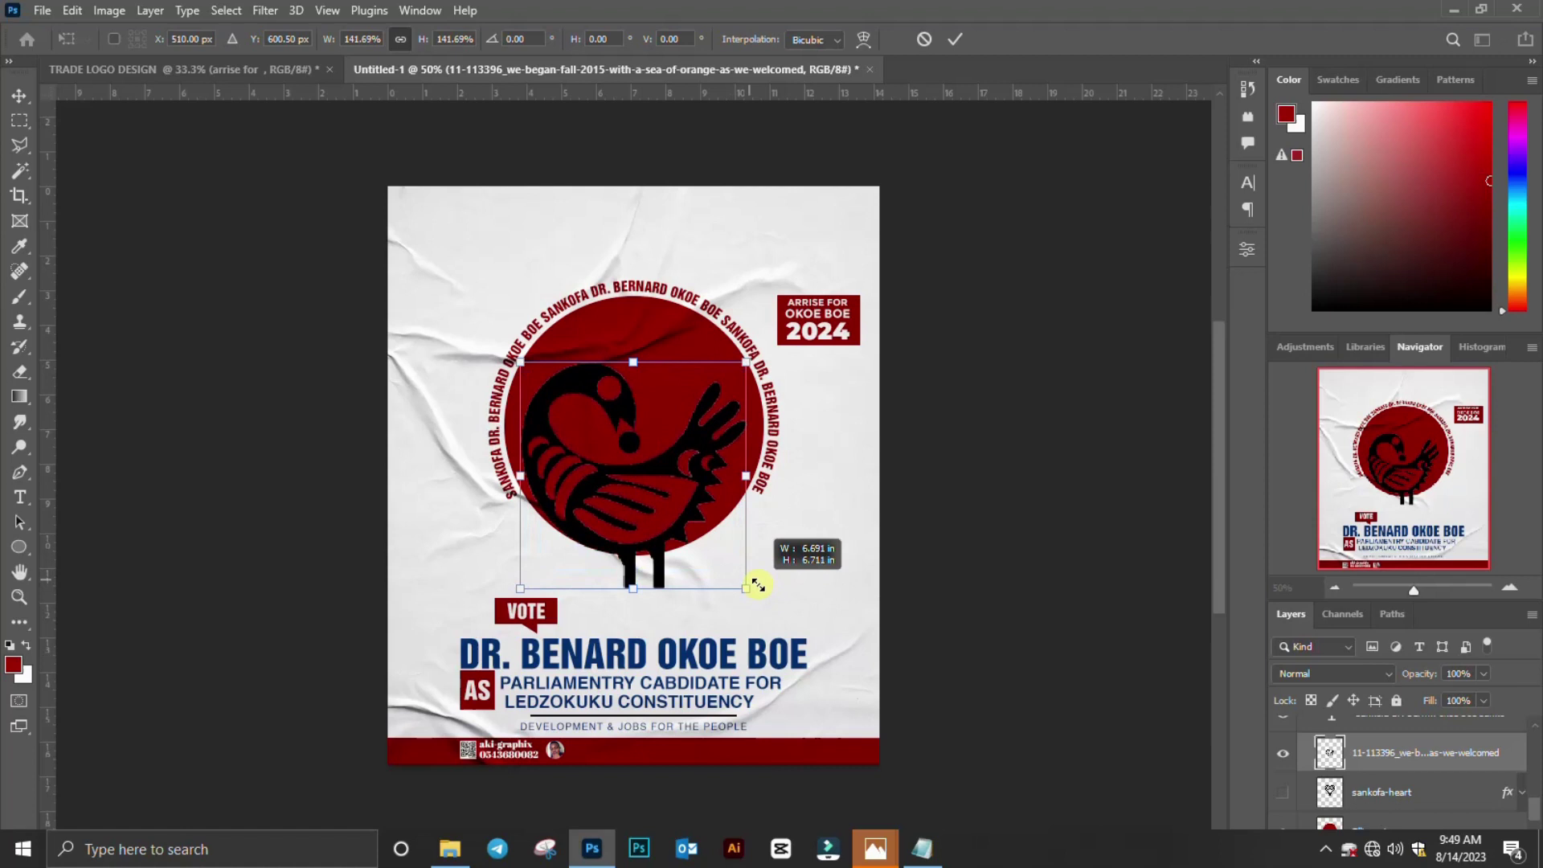
drag(696, 548, 684, 477)
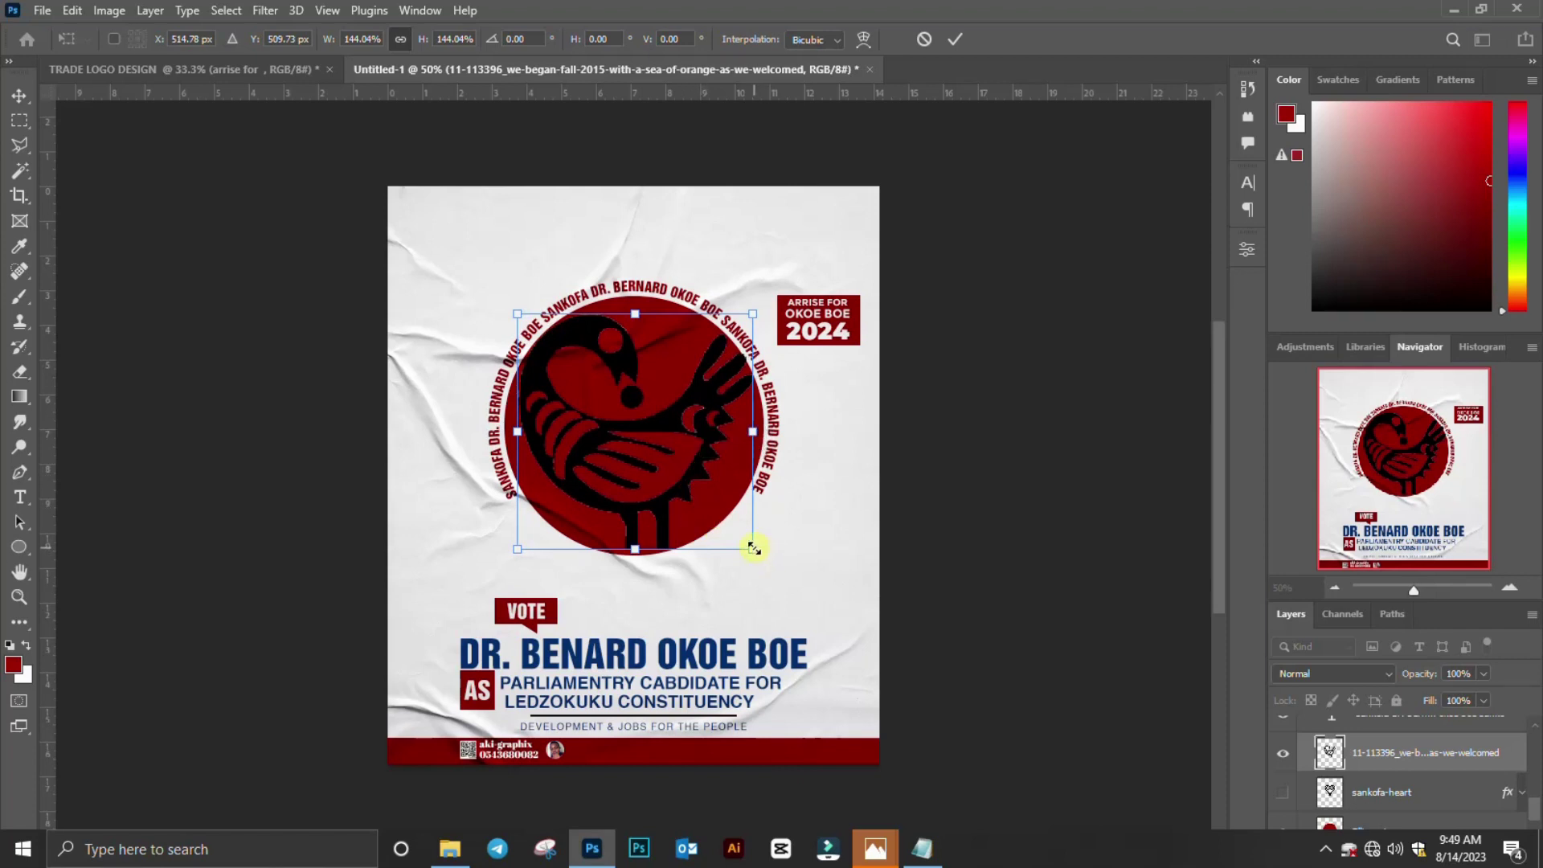
key(Down)
key(Down)
key(Return)
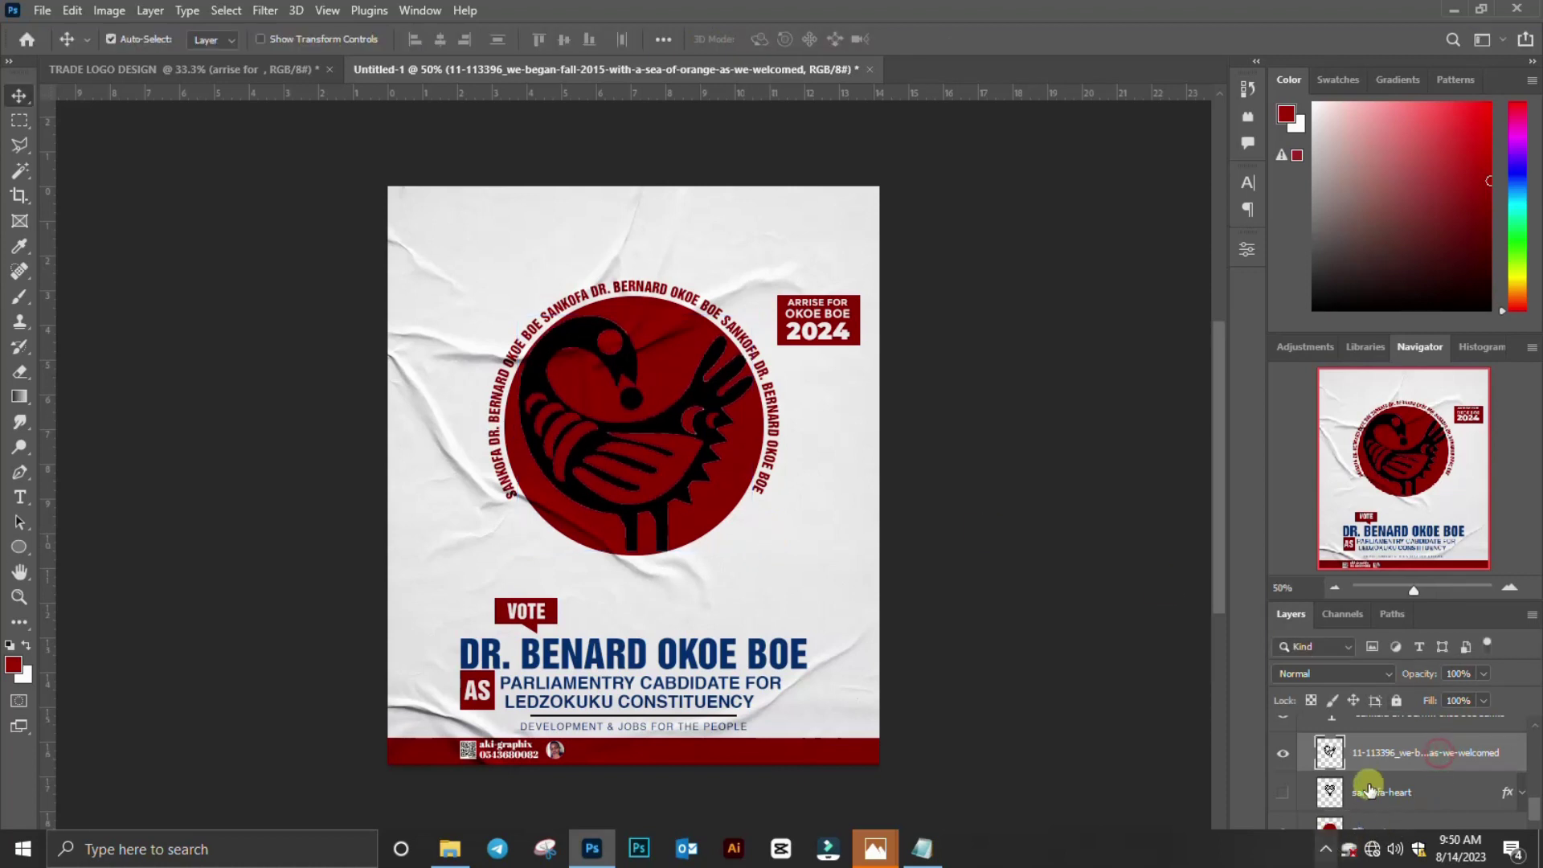
Add a white Color Overlay to the bird layer through Blending Options.
right_click(1433, 758)
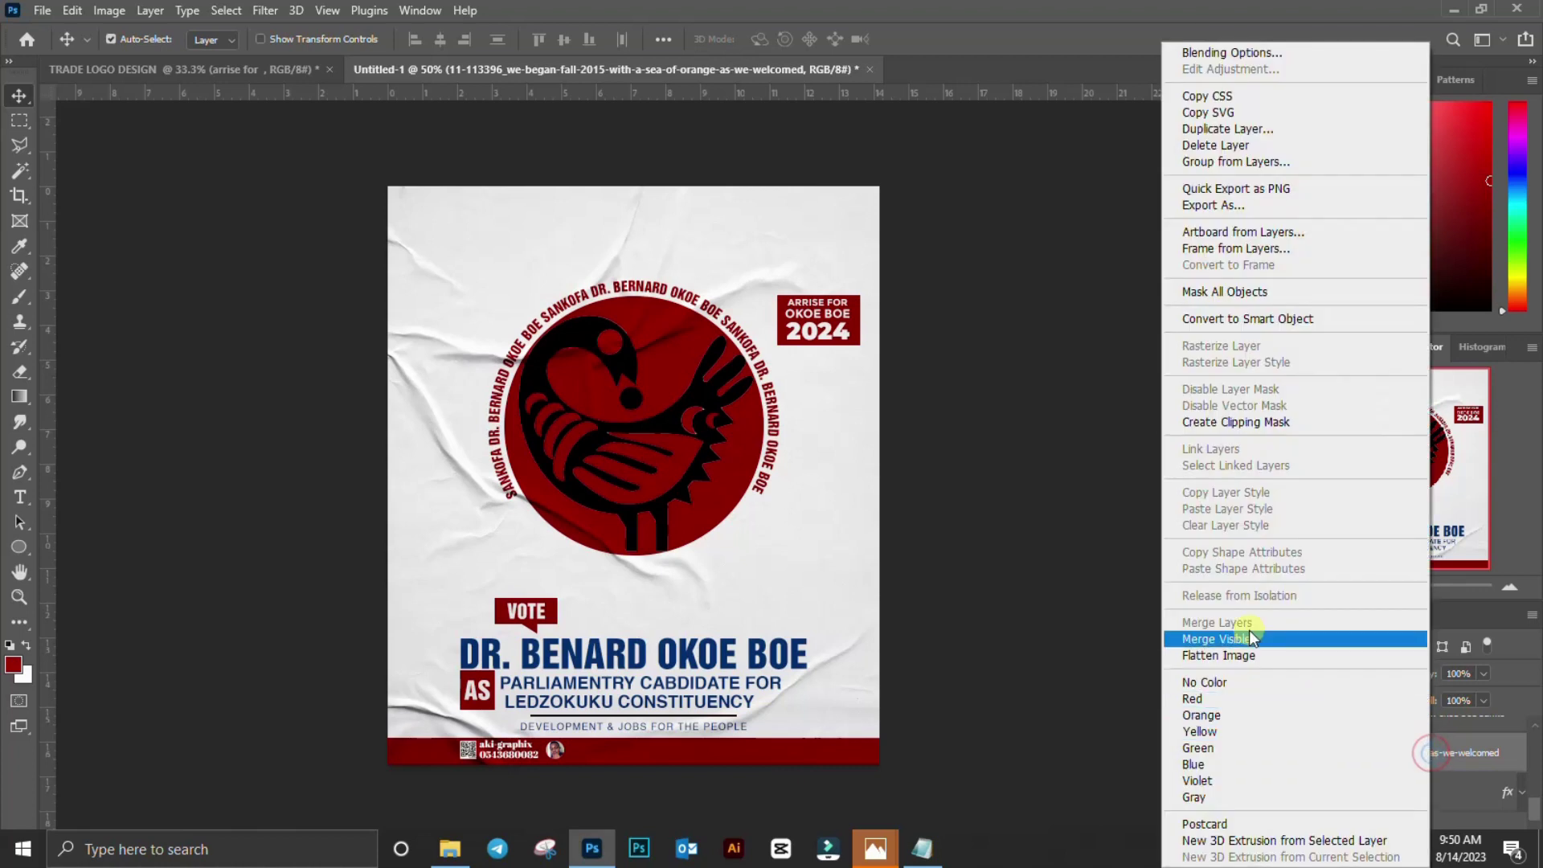
click(1225, 51)
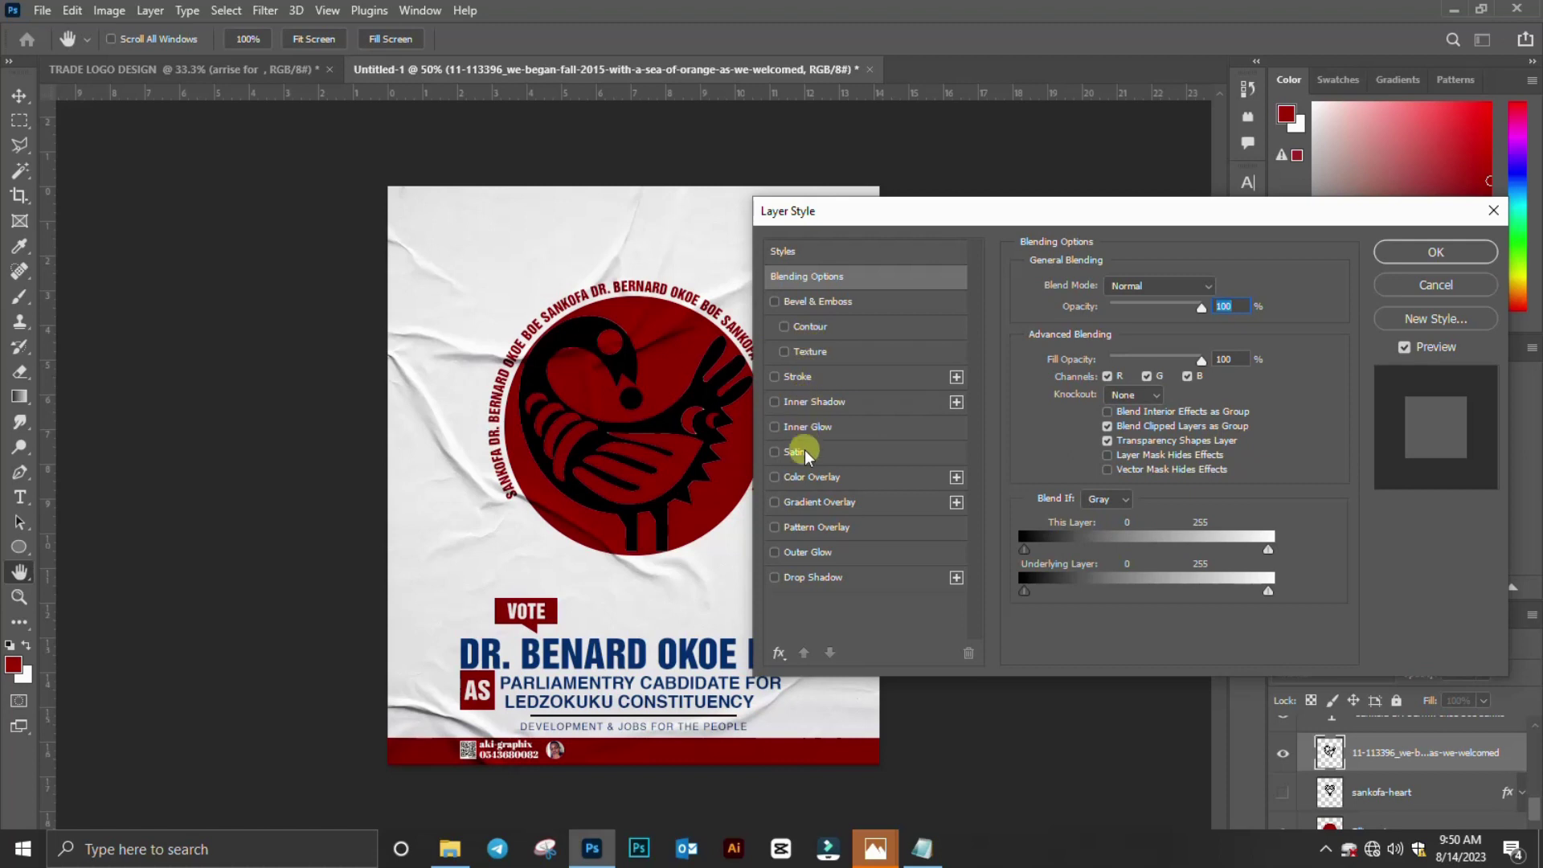
click(805, 478)
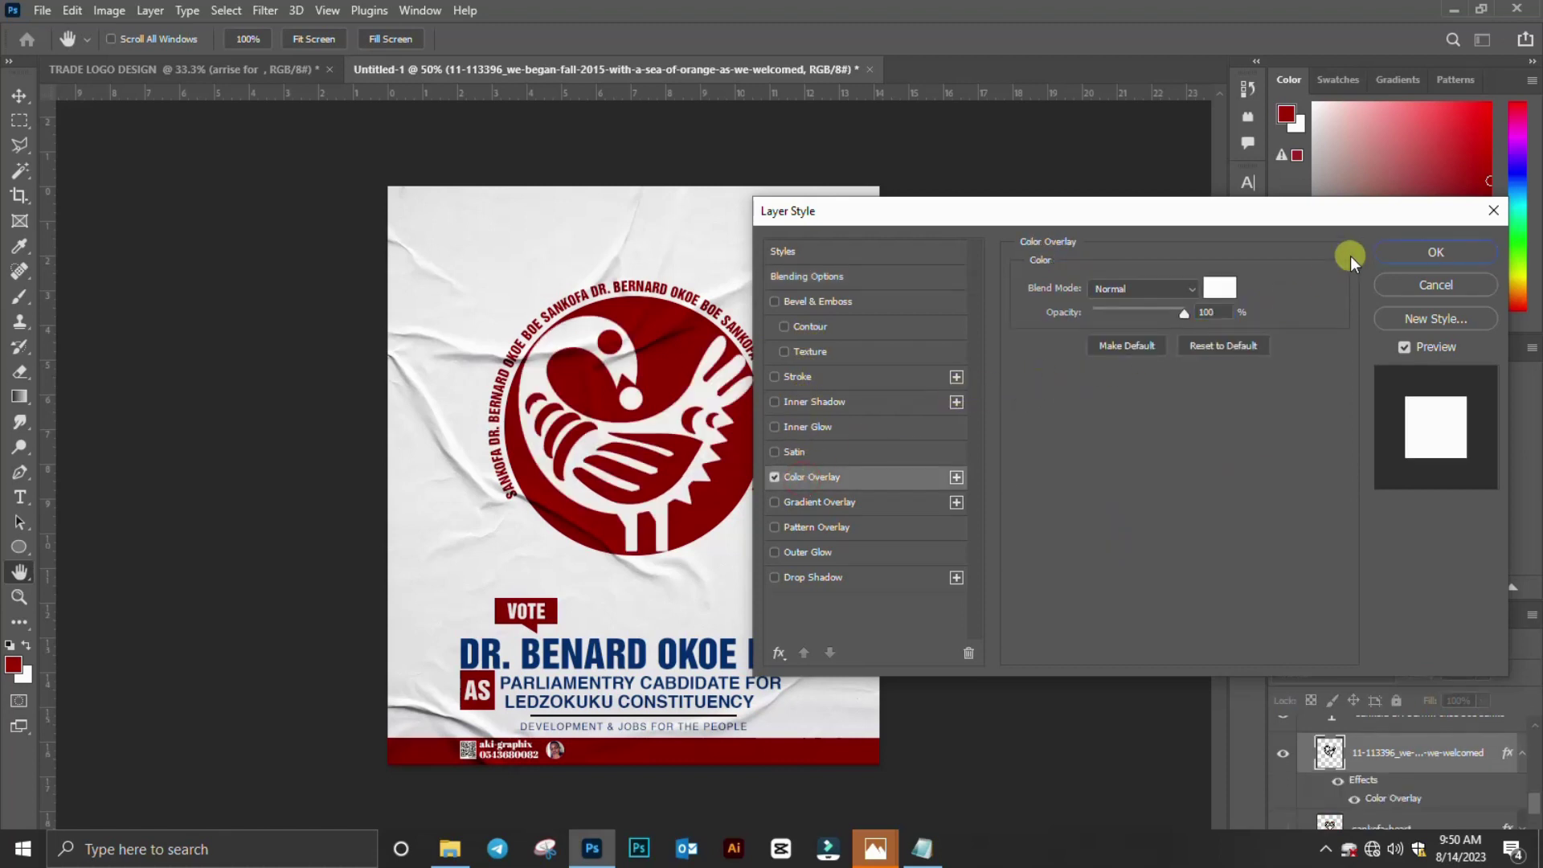
click(1436, 252)
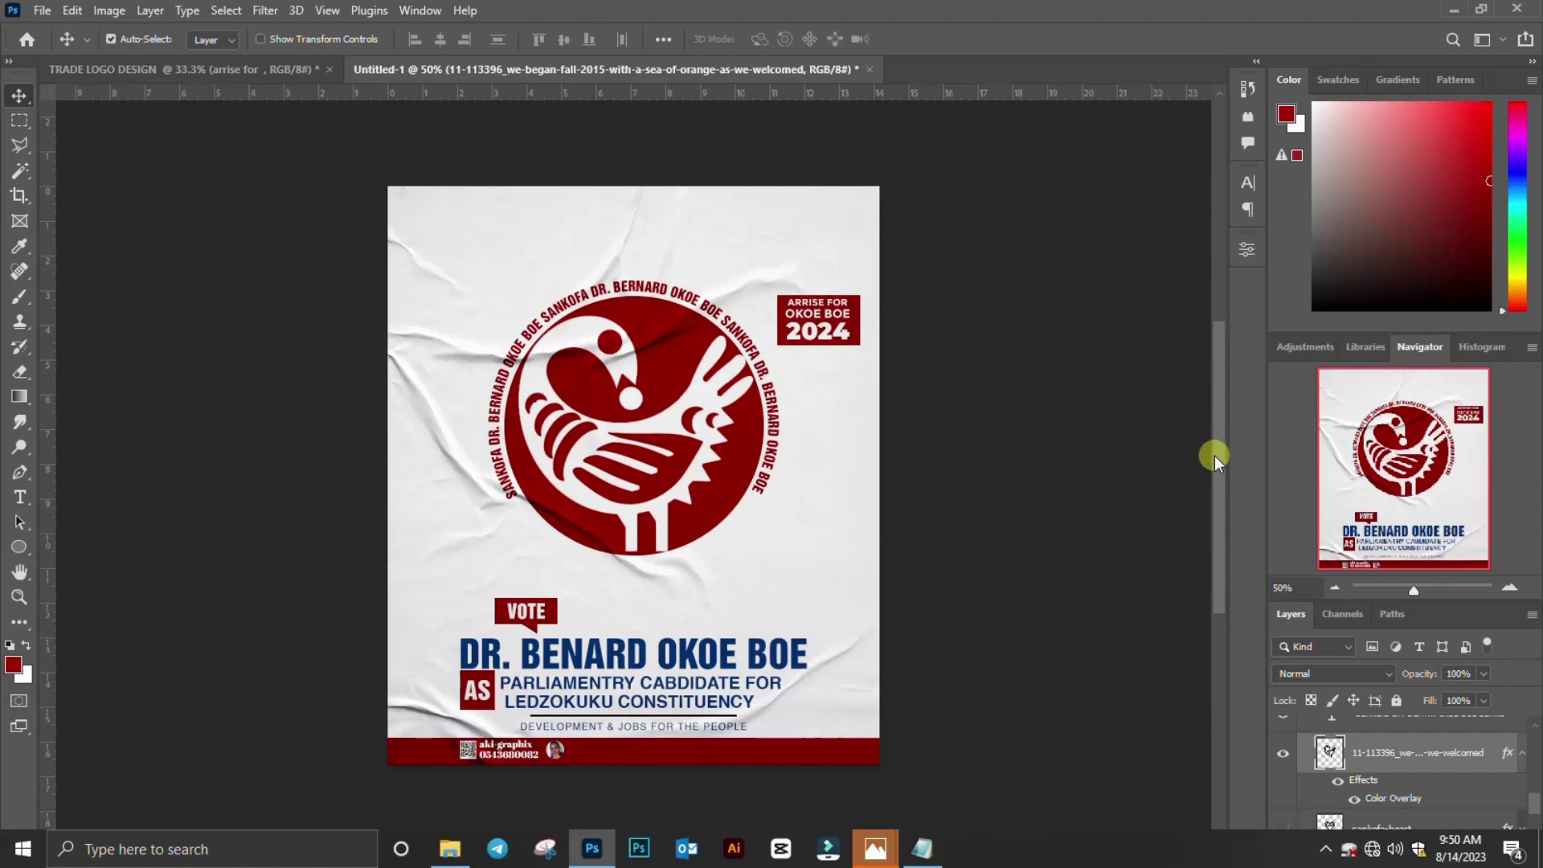
Show the candidate portrait group, toggling the portrait and red circle visibility to check them.
click(1521, 753)
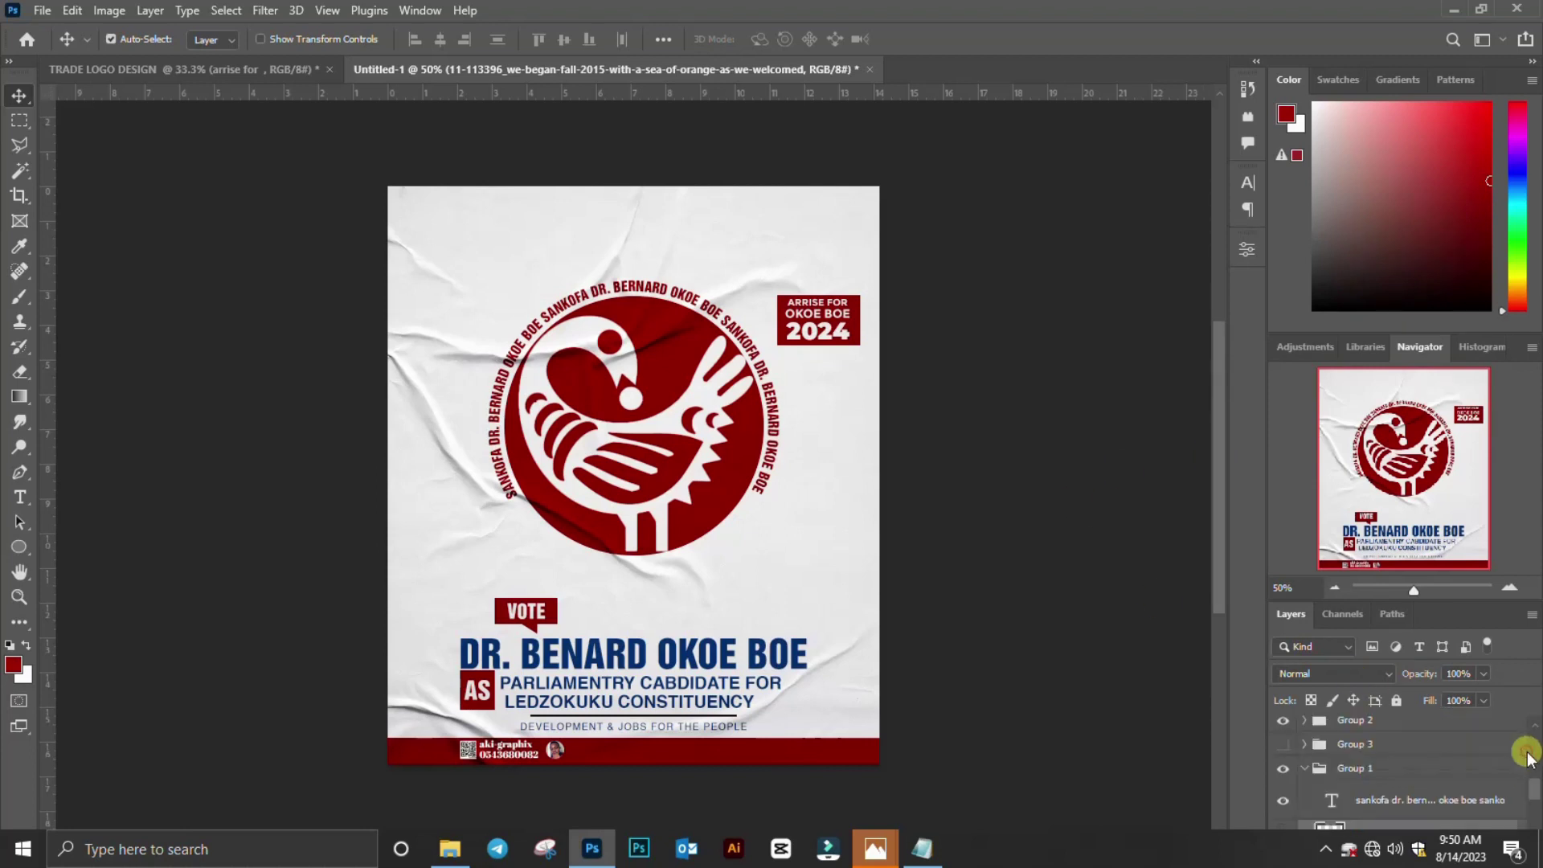
scroll(1521, 731, down, 2)
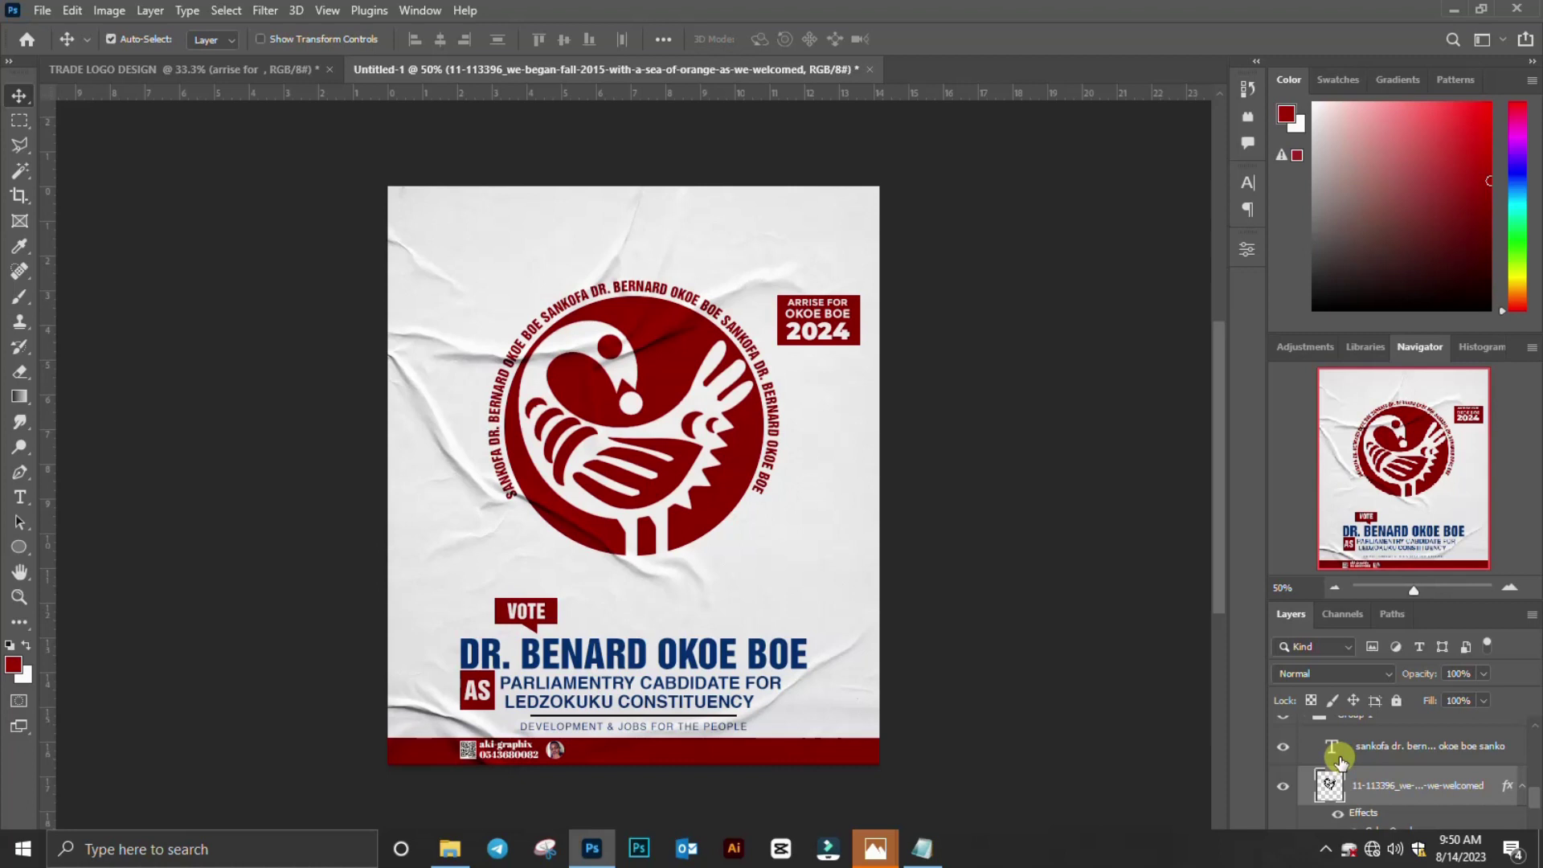
scroll(1334, 767, up, 1)
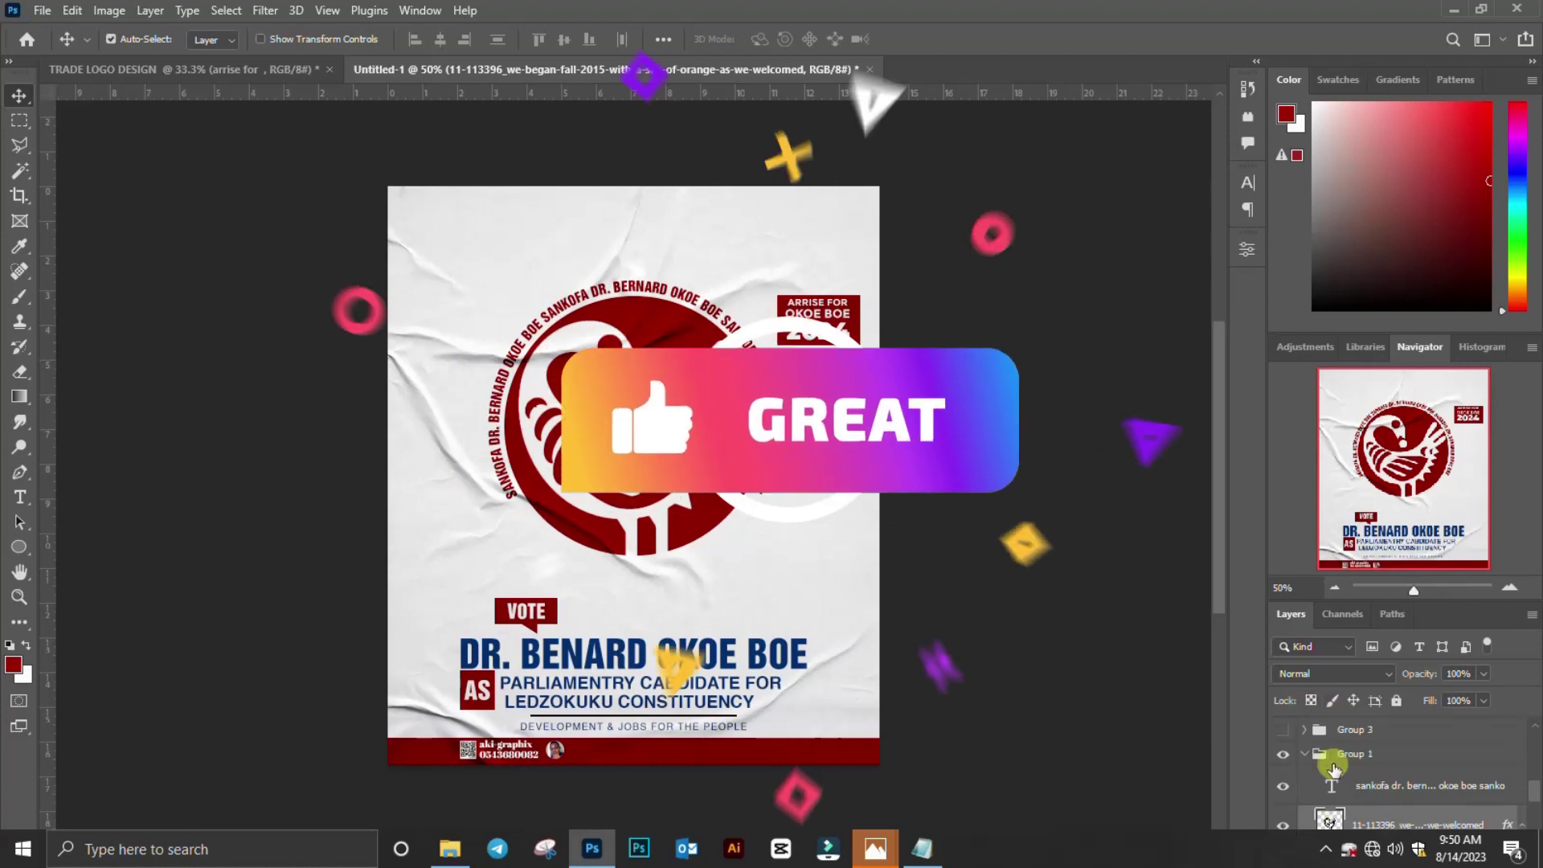
scroll(1326, 775, up, 2)
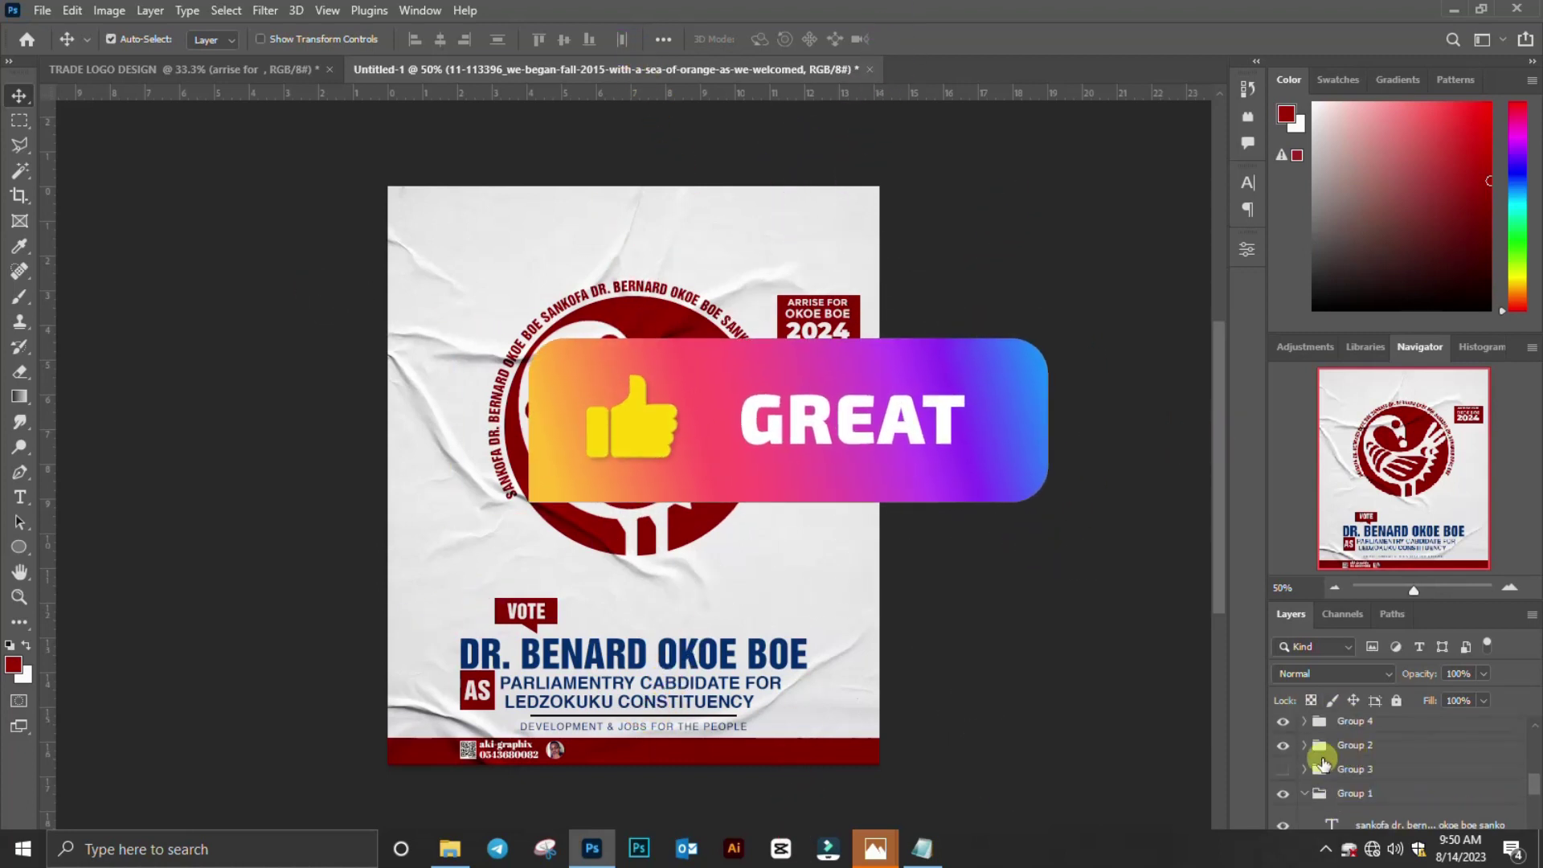
click(1306, 796)
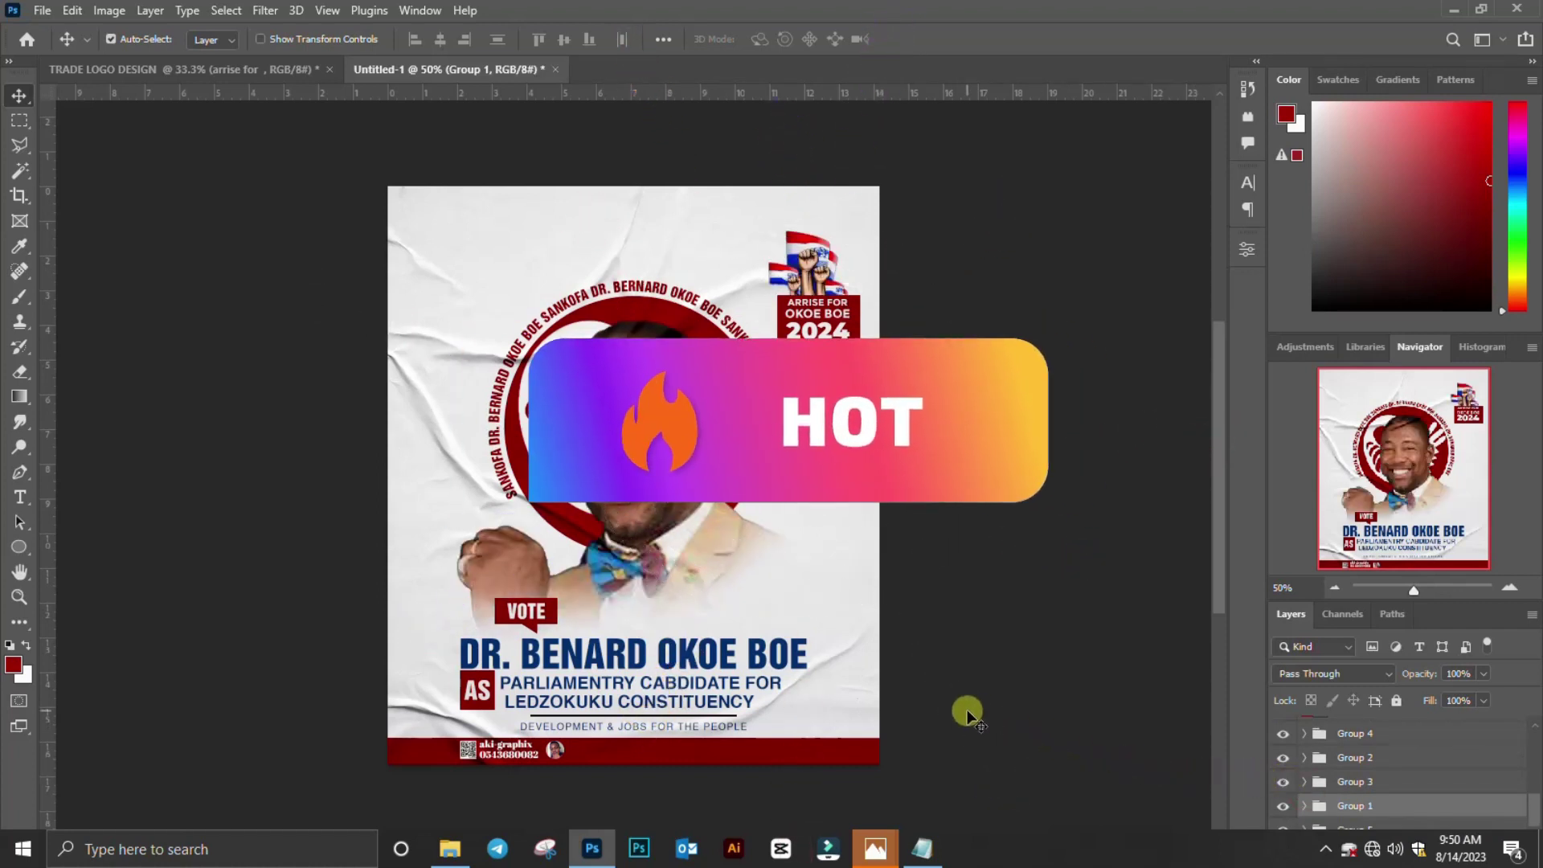
click(1360, 806)
click(1282, 804)
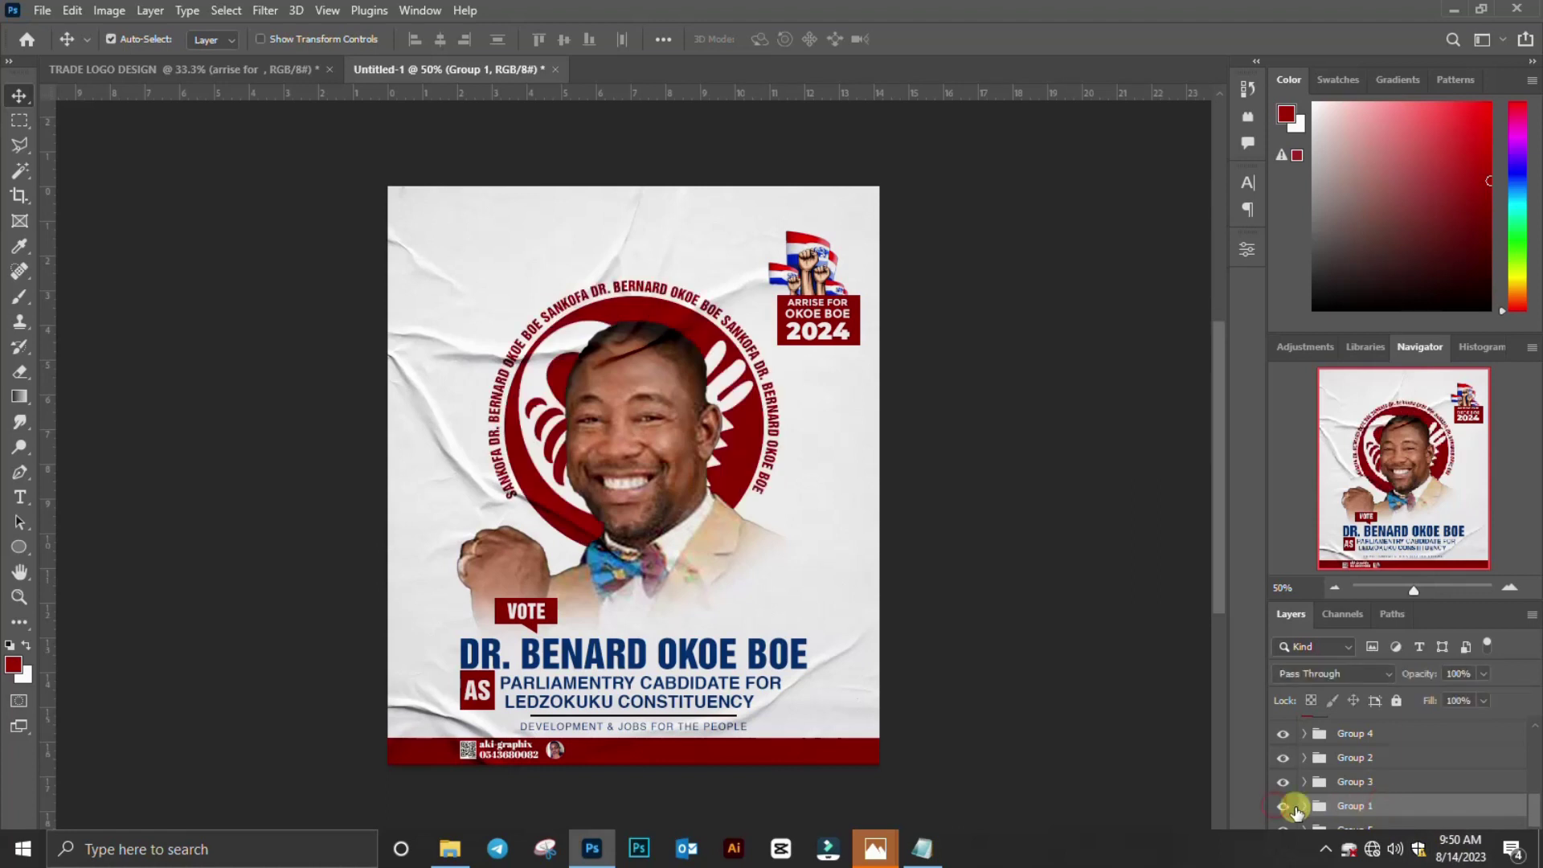
click(1278, 783)
click(1379, 782)
click(1284, 783)
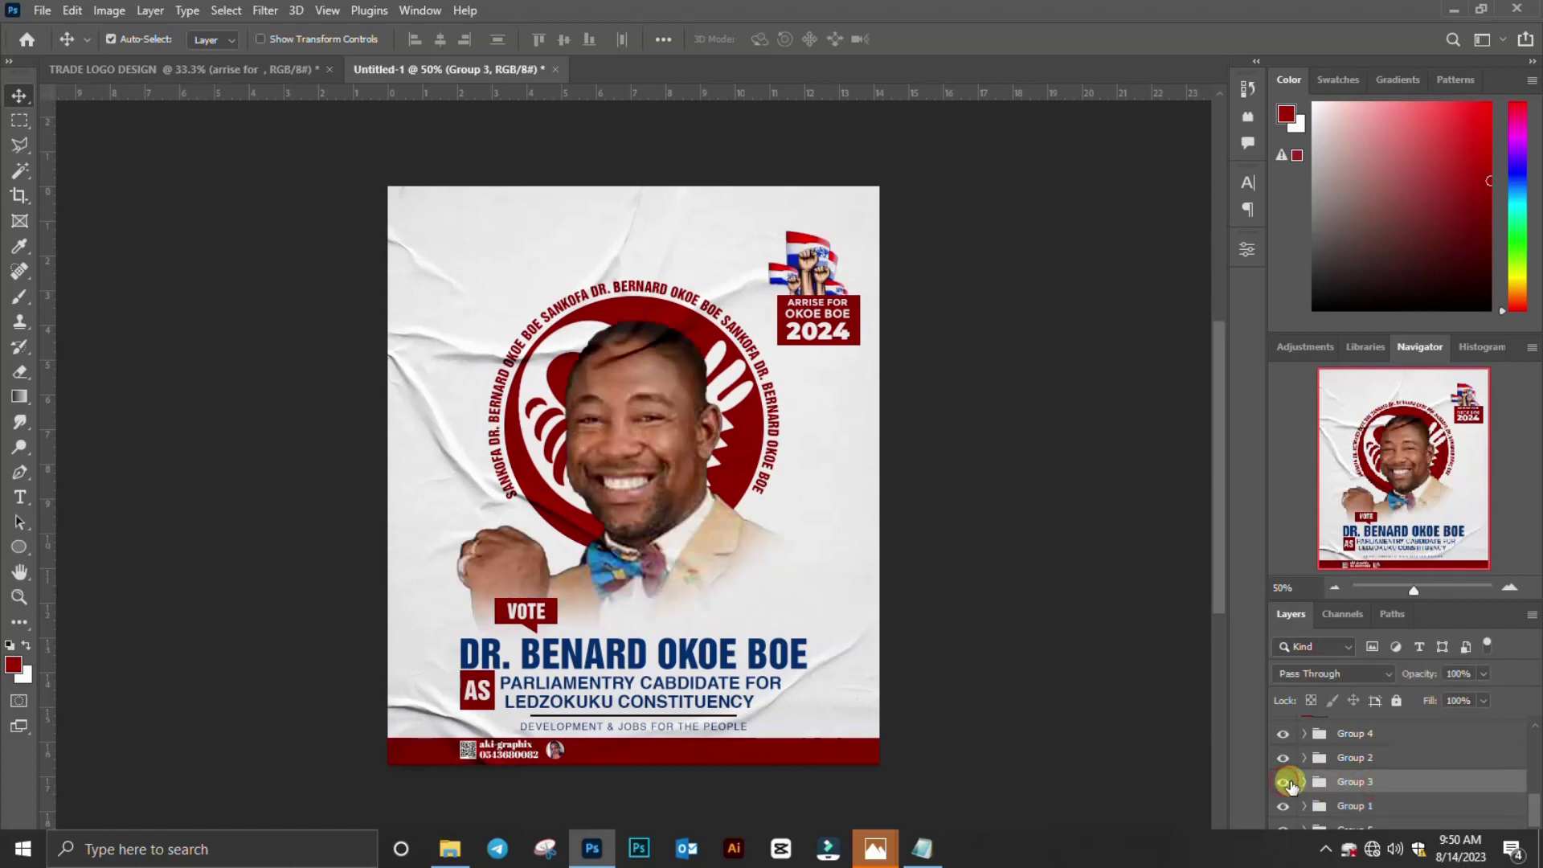
click(1306, 782)
Hide and reshow the VOTE badge, name and slogan text group to check it.
click(1286, 736)
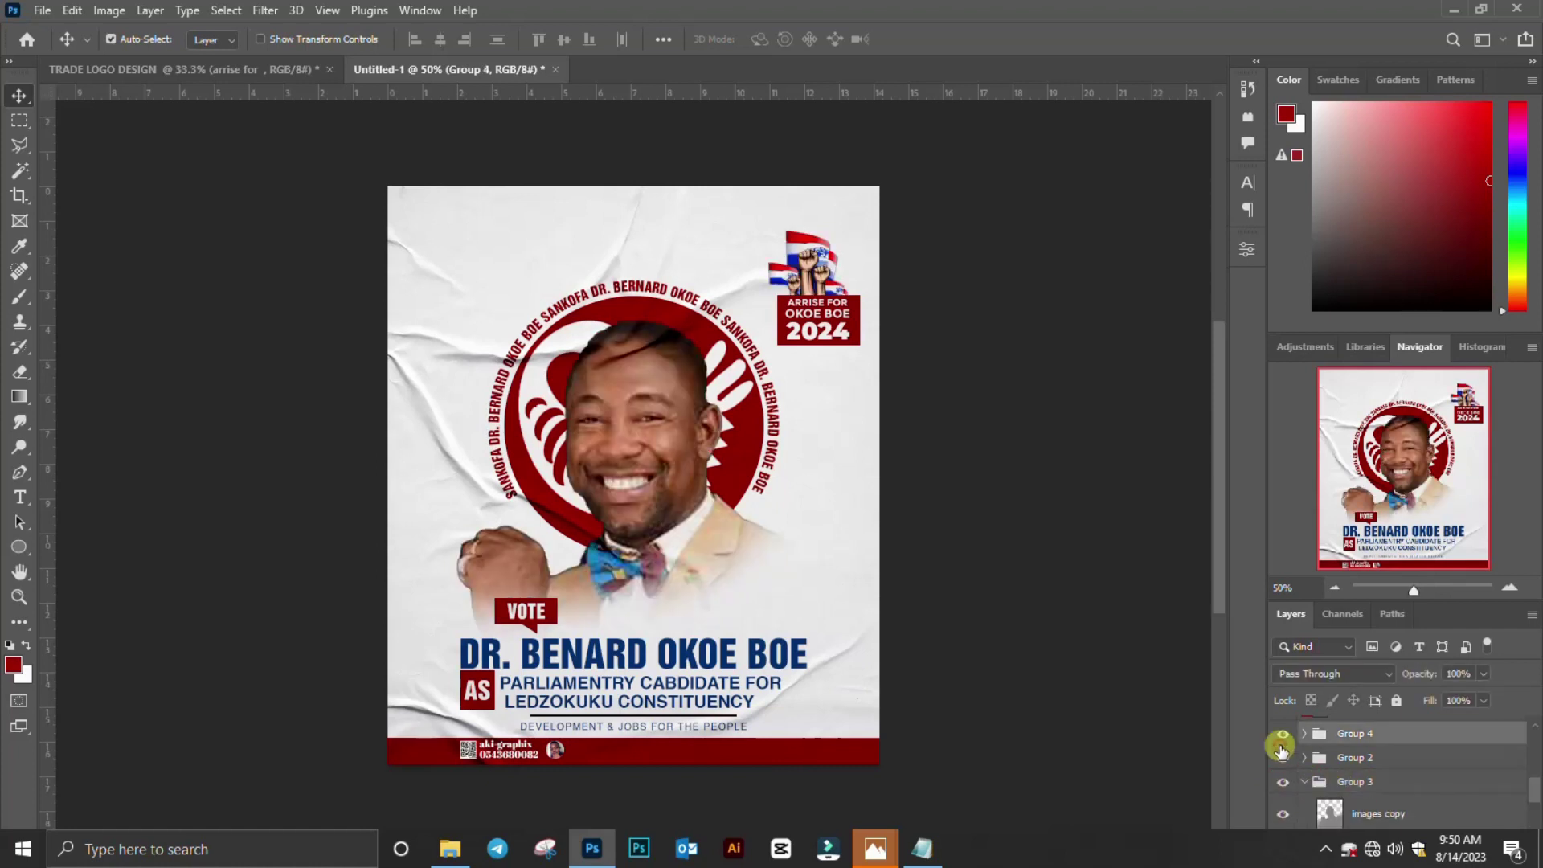
click(1284, 758)
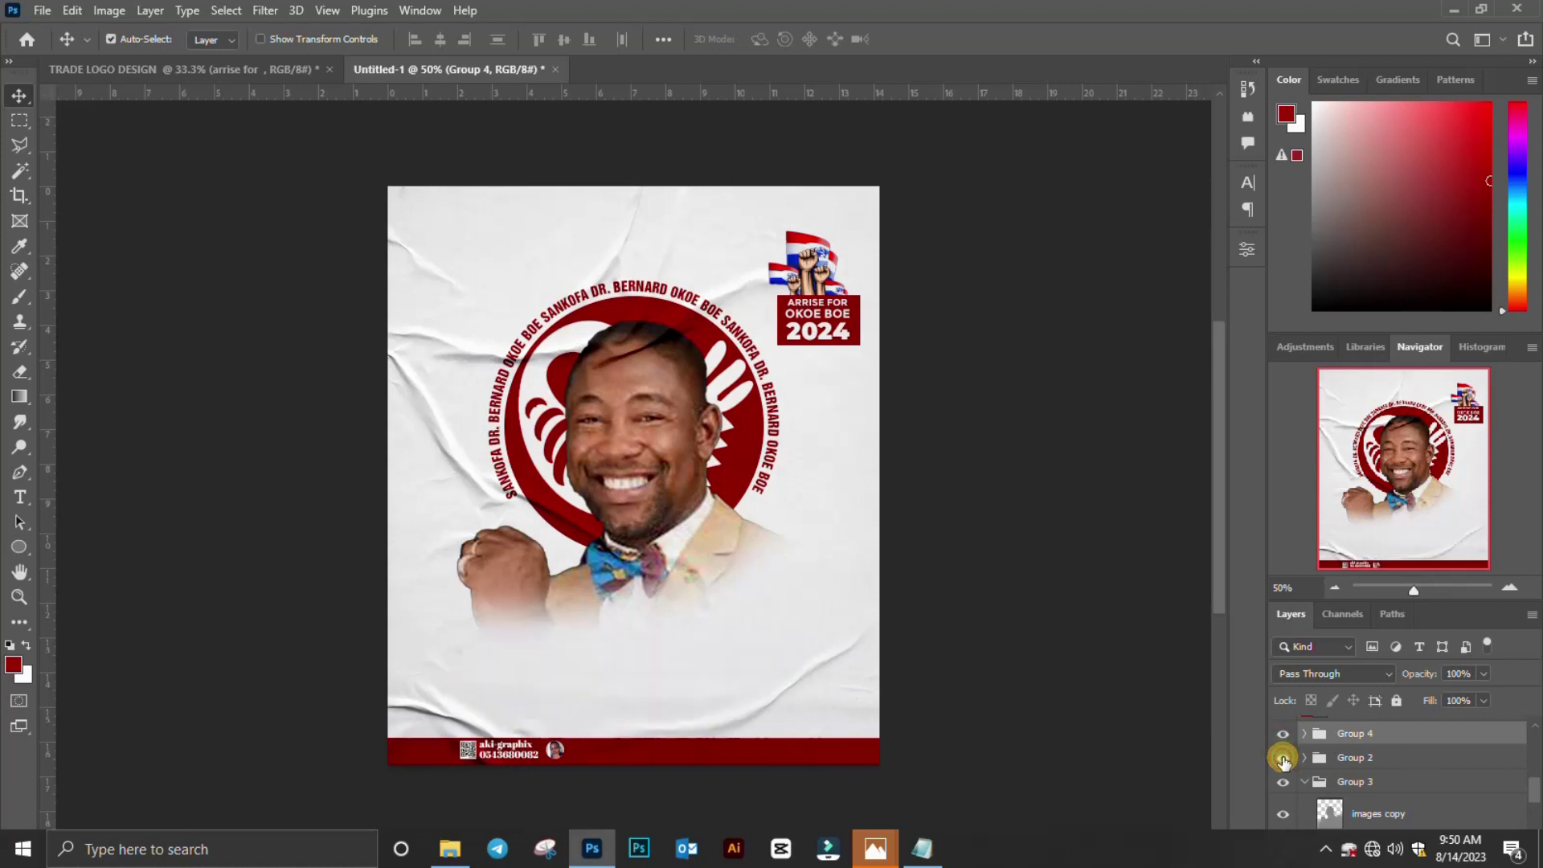
click(1283, 758)
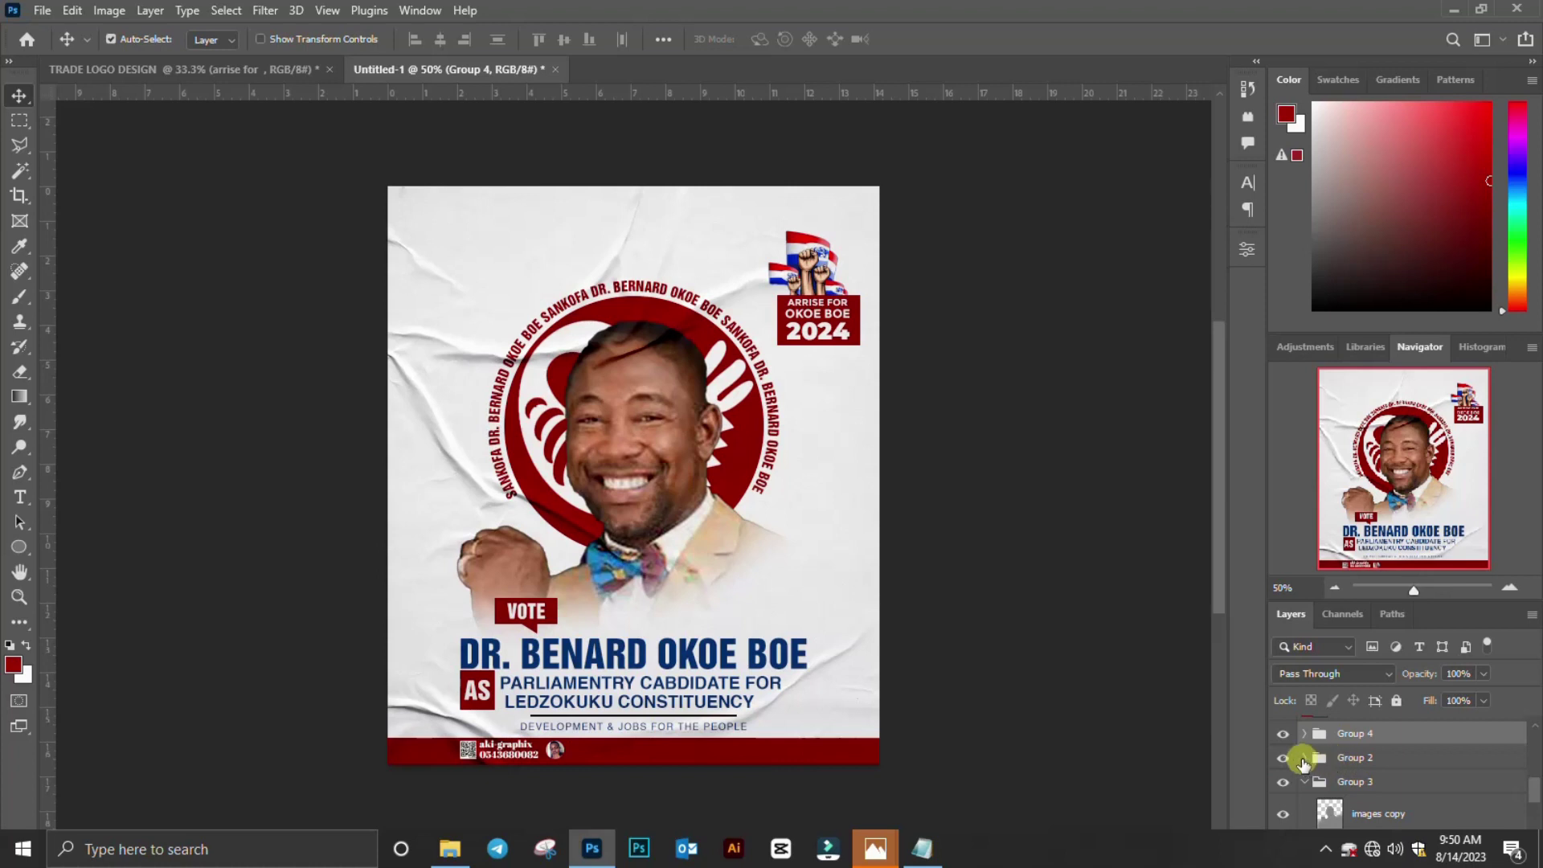
click(1286, 759)
click(1286, 759)
Select both portrait image layers together, undoing an accidental layer reorder.
scroll(1363, 796, down, 1)
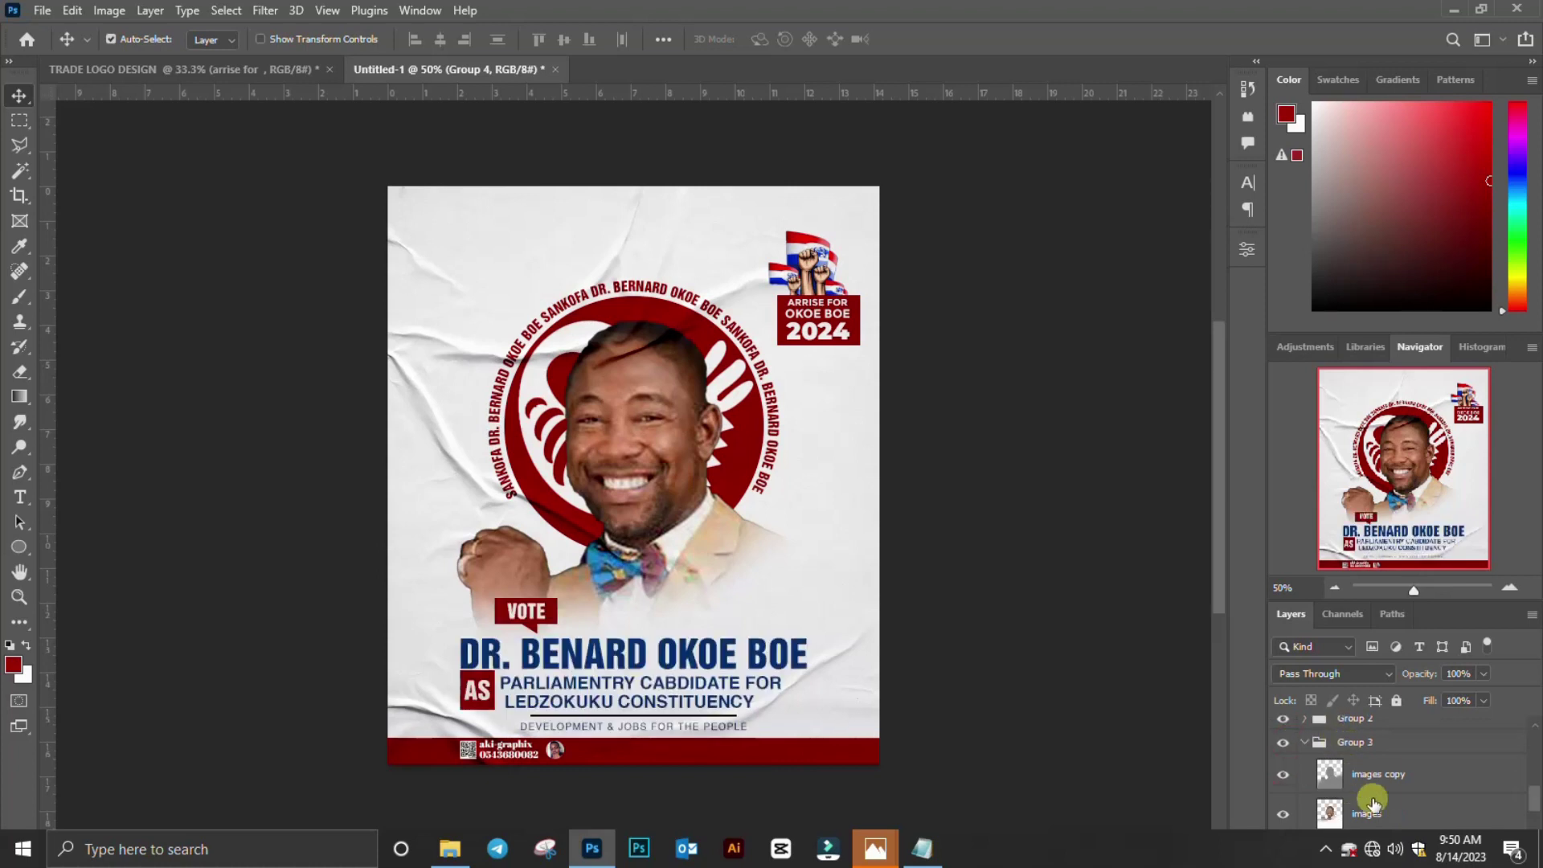
click(1383, 778)
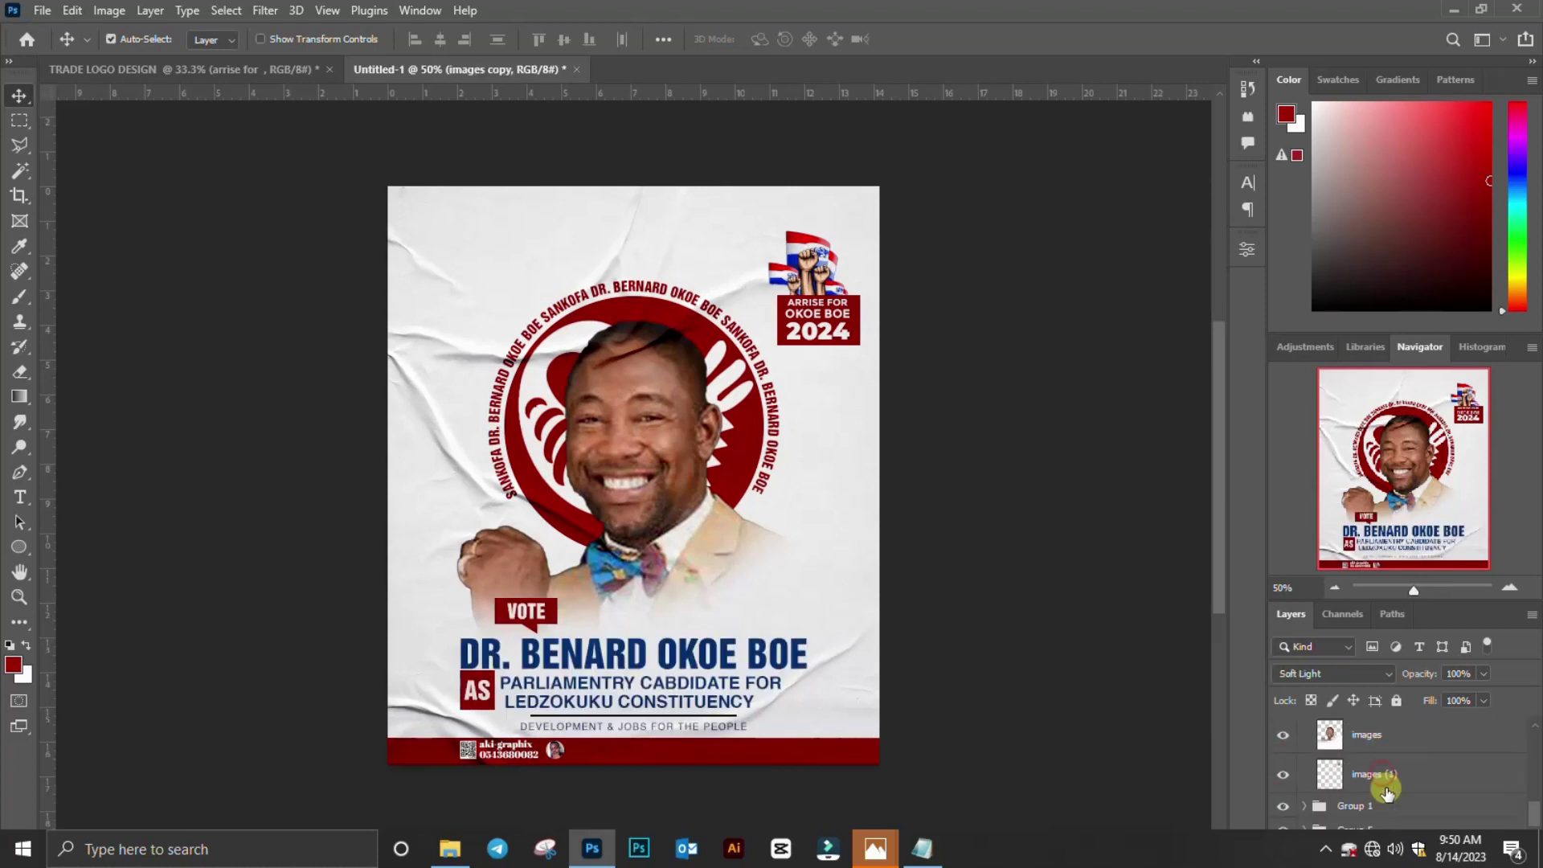
shift+click(1388, 779)
key(ctrl+])
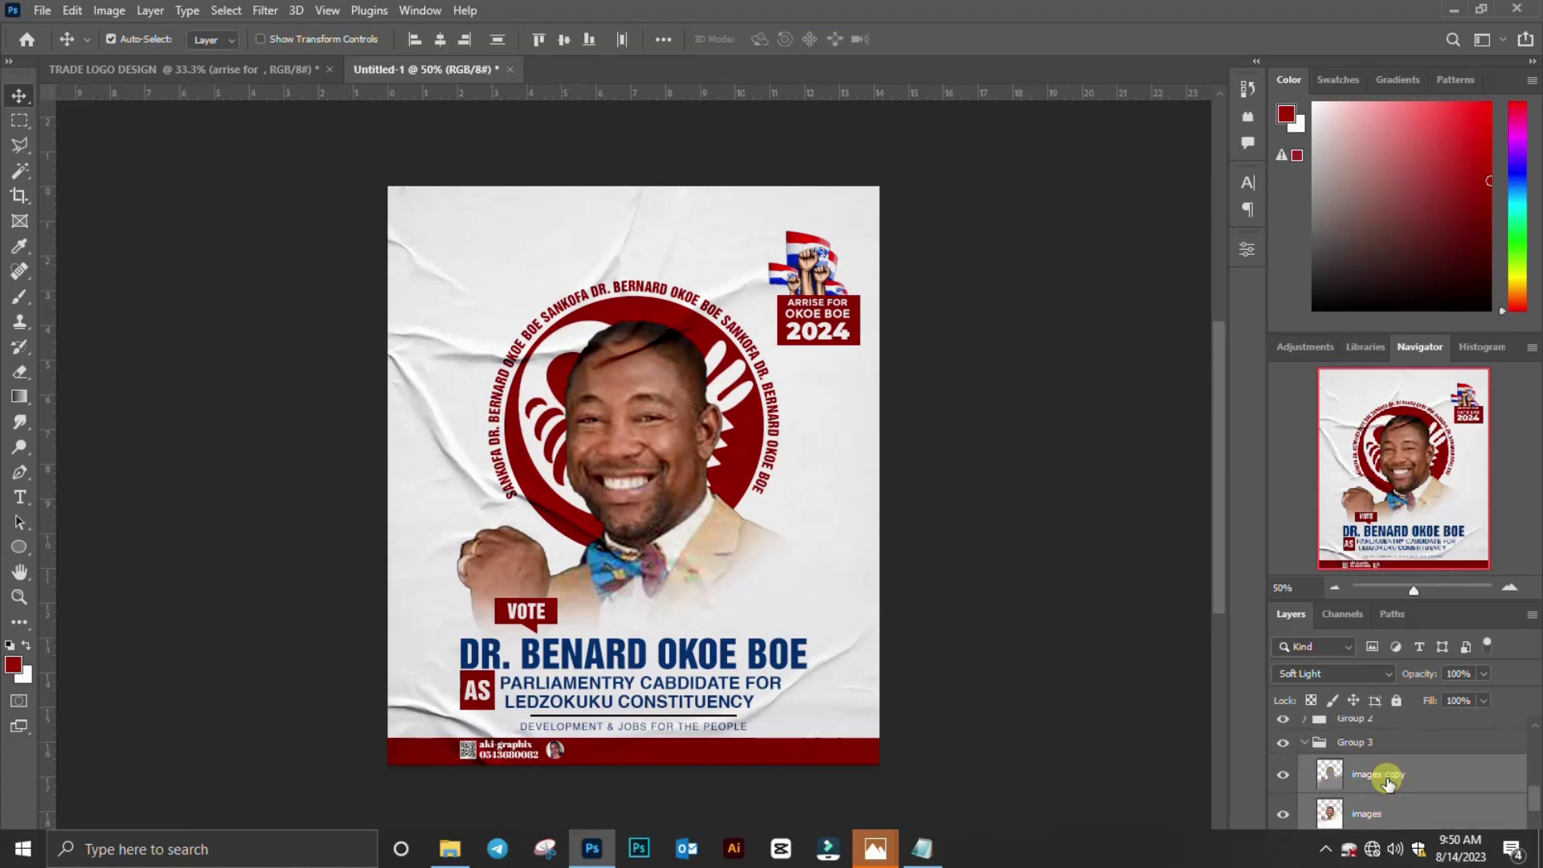
key(ctrl+z)
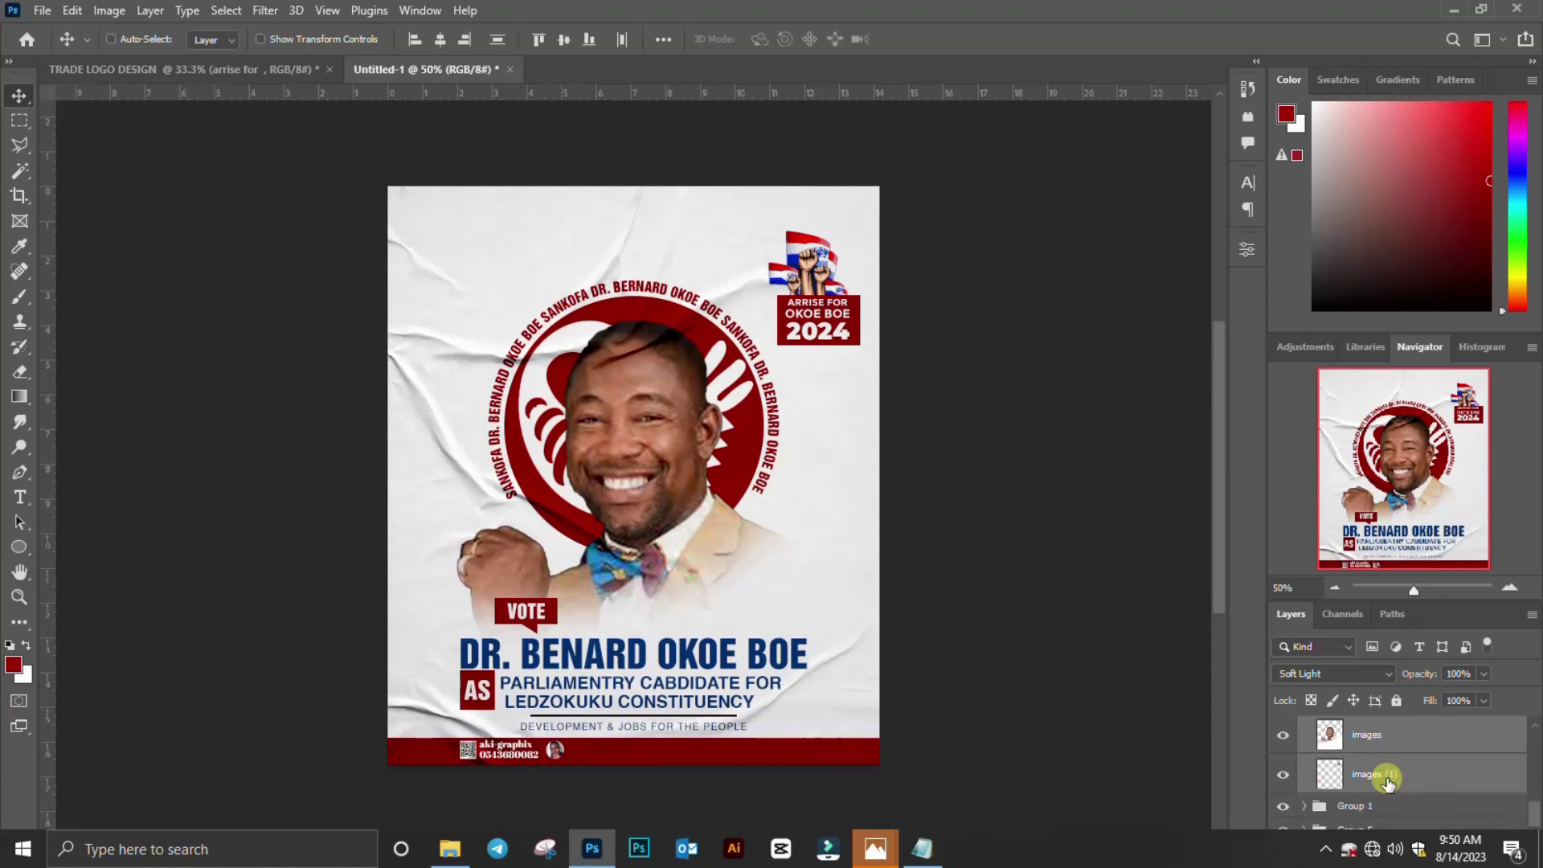
key(ctrl+t)
Shrink the portrait to about 92% of its size.
drag(879, 812, 859, 796)
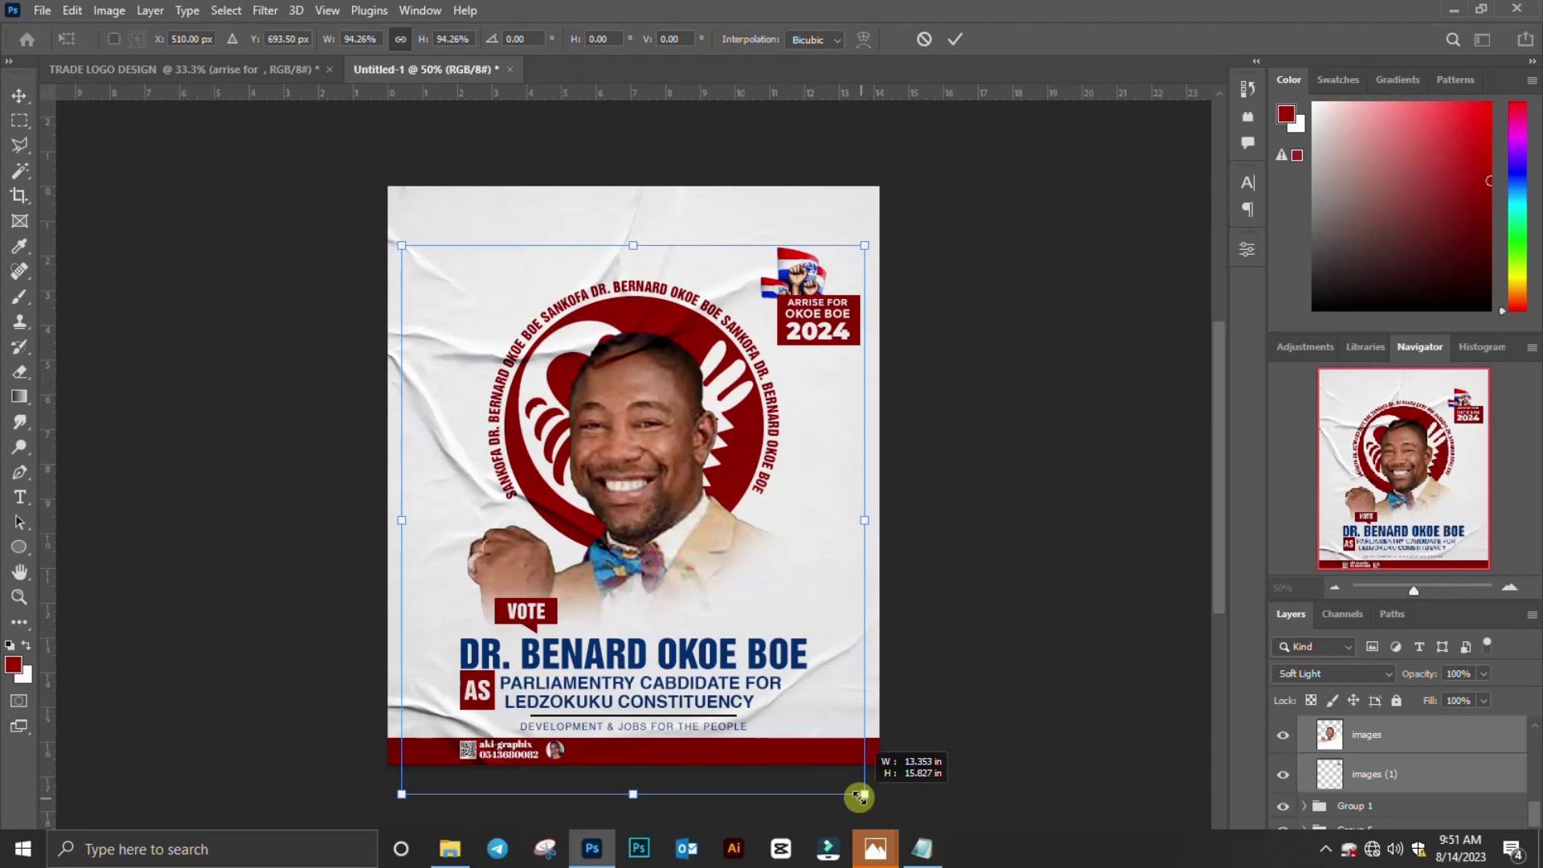
drag(860, 798, 853, 790)
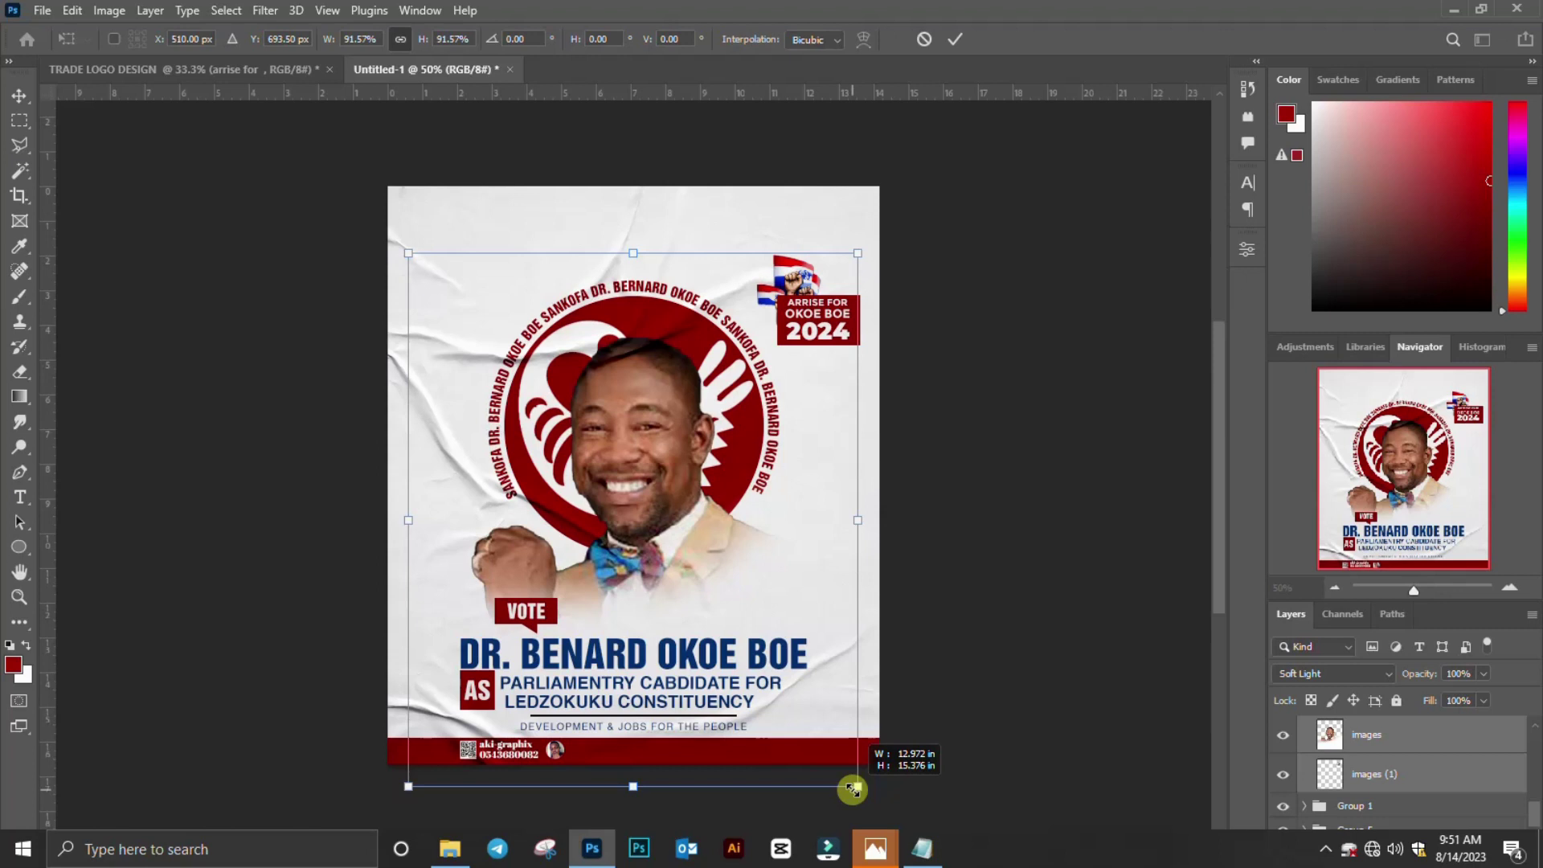
drag(852, 790, 852, 787)
key(Return)
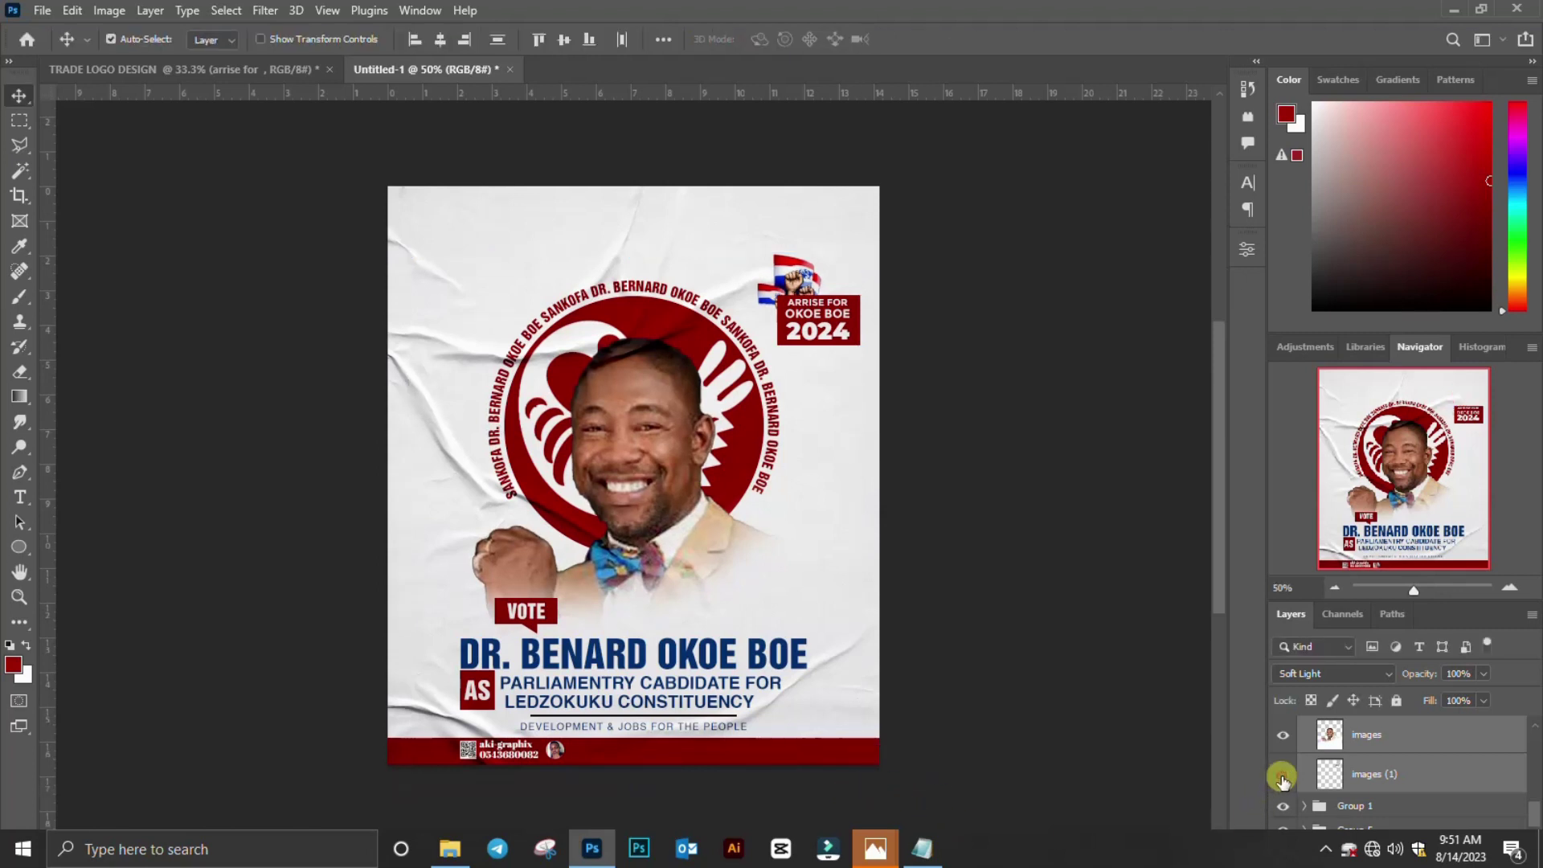
Enlarge the flag graphic layer images (1) to about 116%.
click(1283, 775)
click(1370, 776)
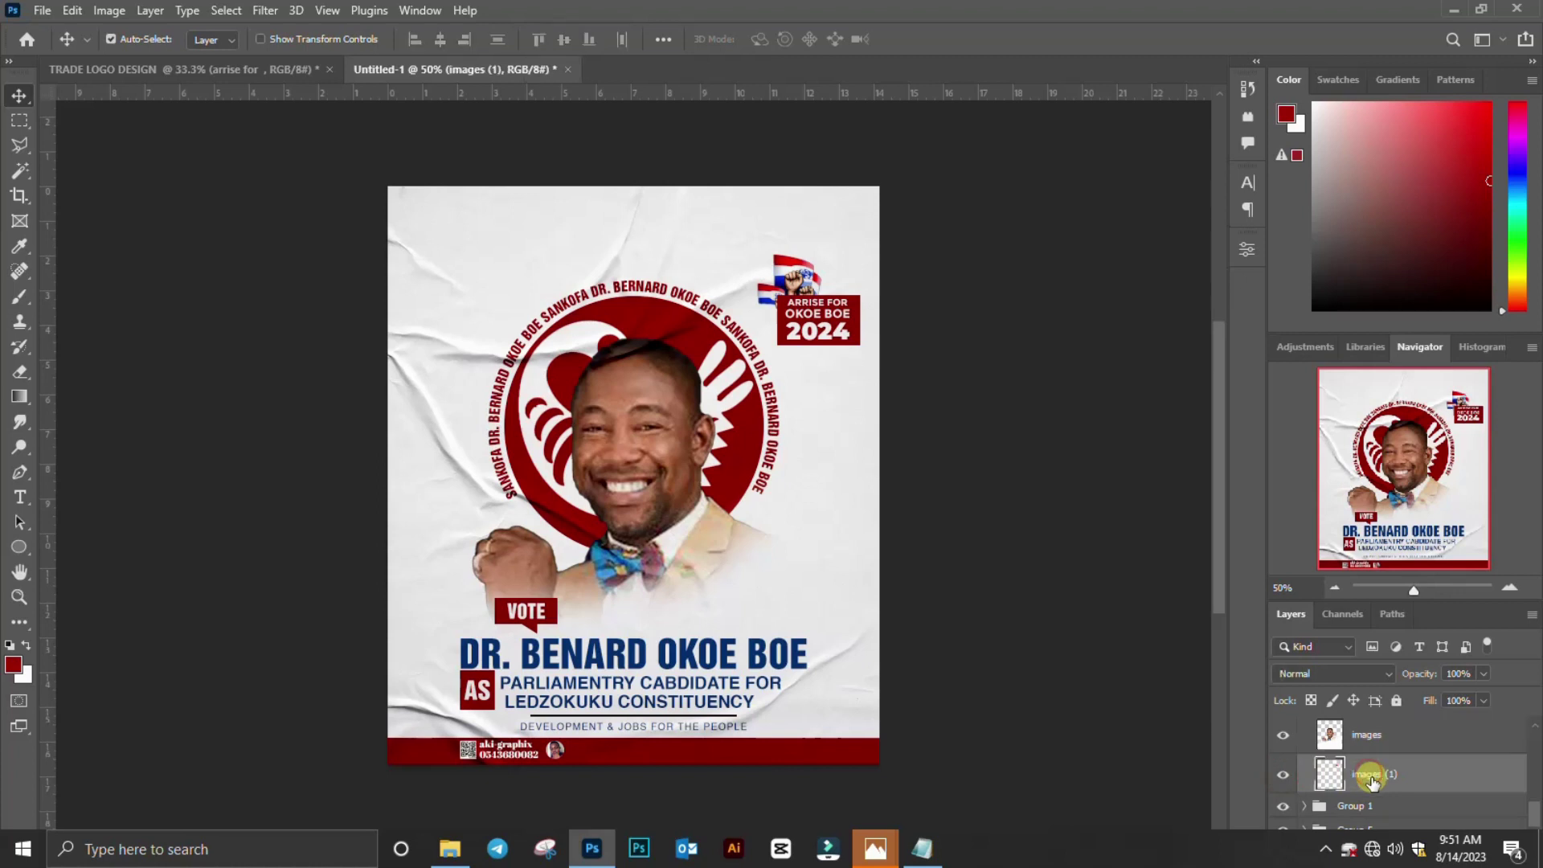
drag(1370, 776, 1375, 782)
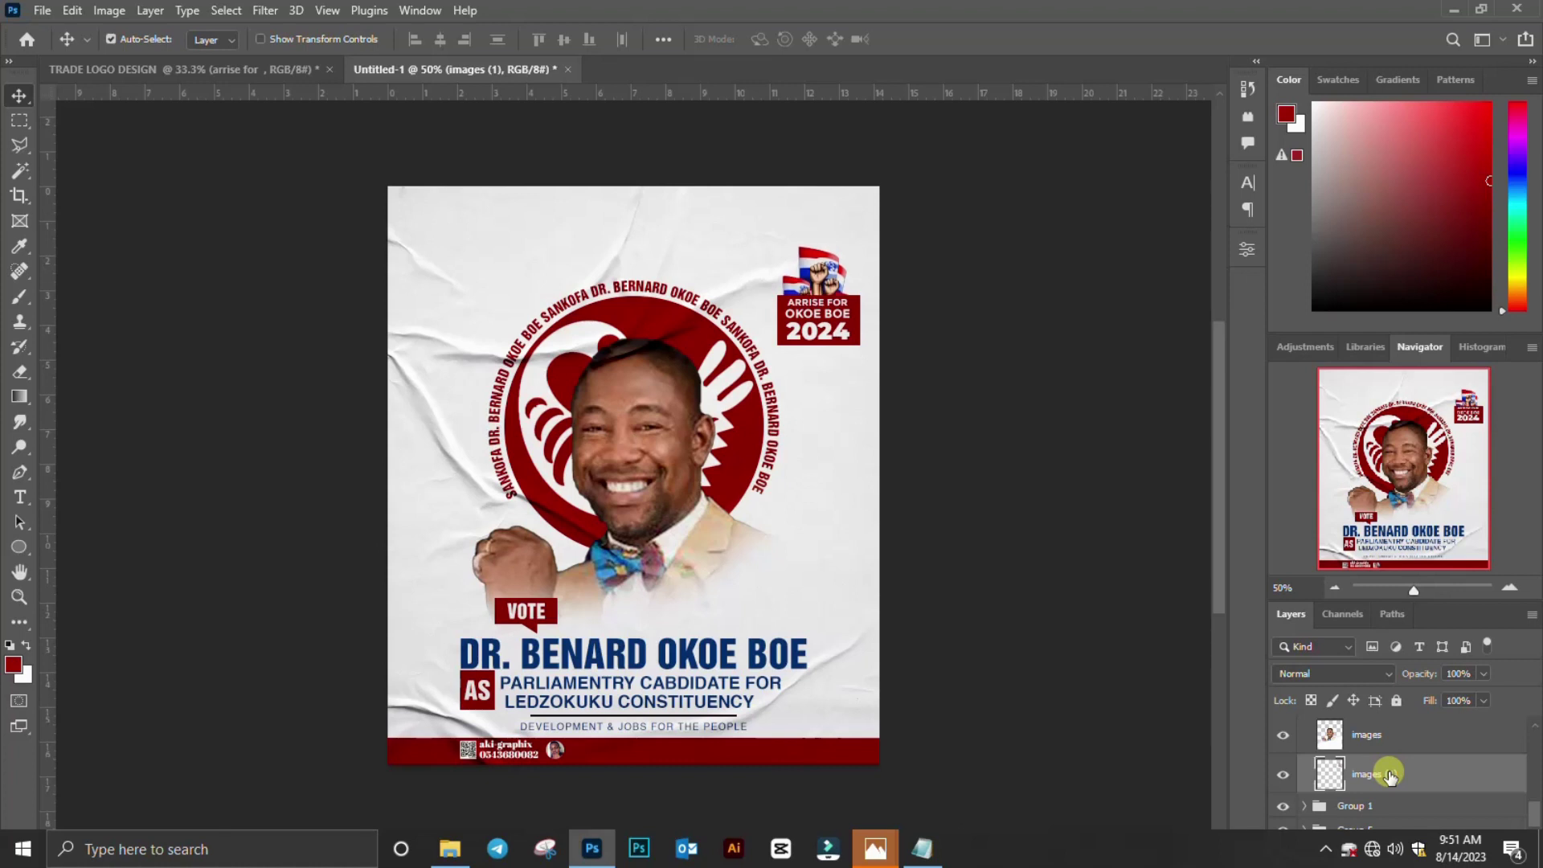
key(ctrl+t)
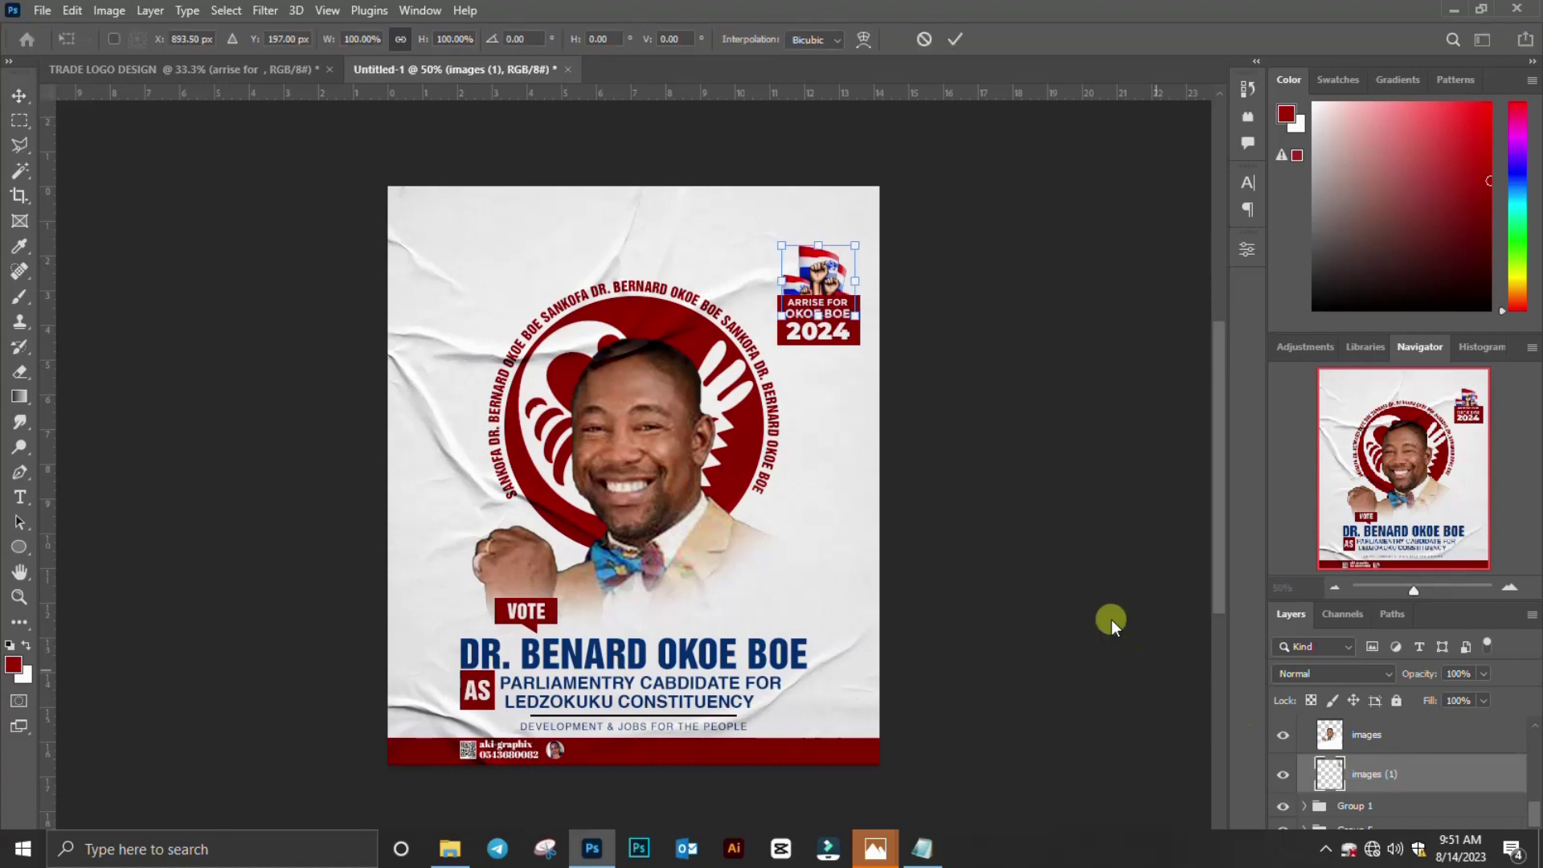
drag(856, 316, 865, 322)
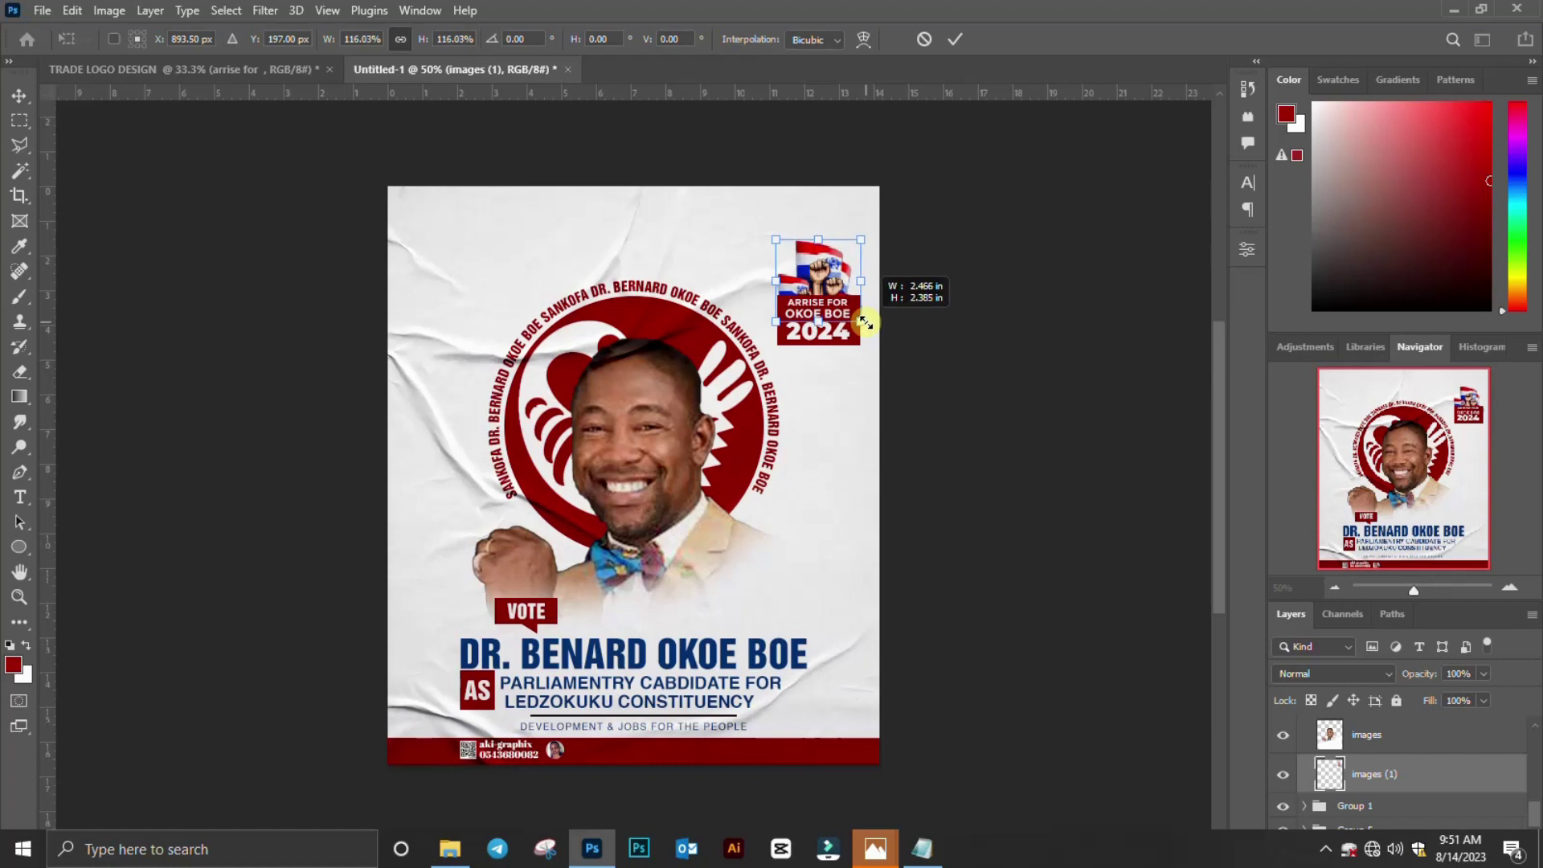
key(Return)
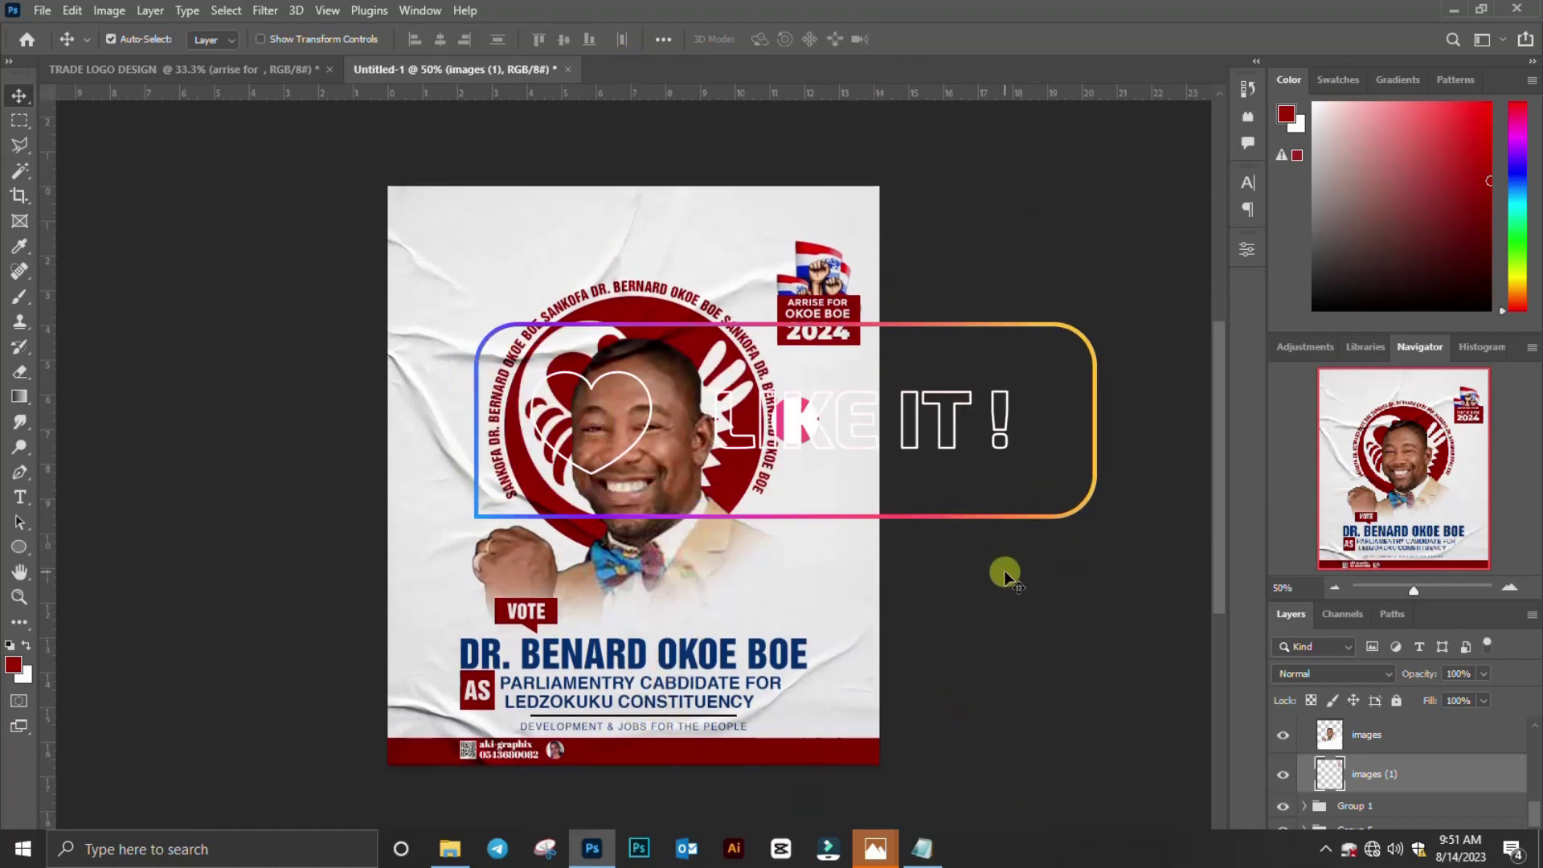
Save a Photoshop-format copy of the flyer named Untitled-2 to the Desktop.
key(ctrl+s)
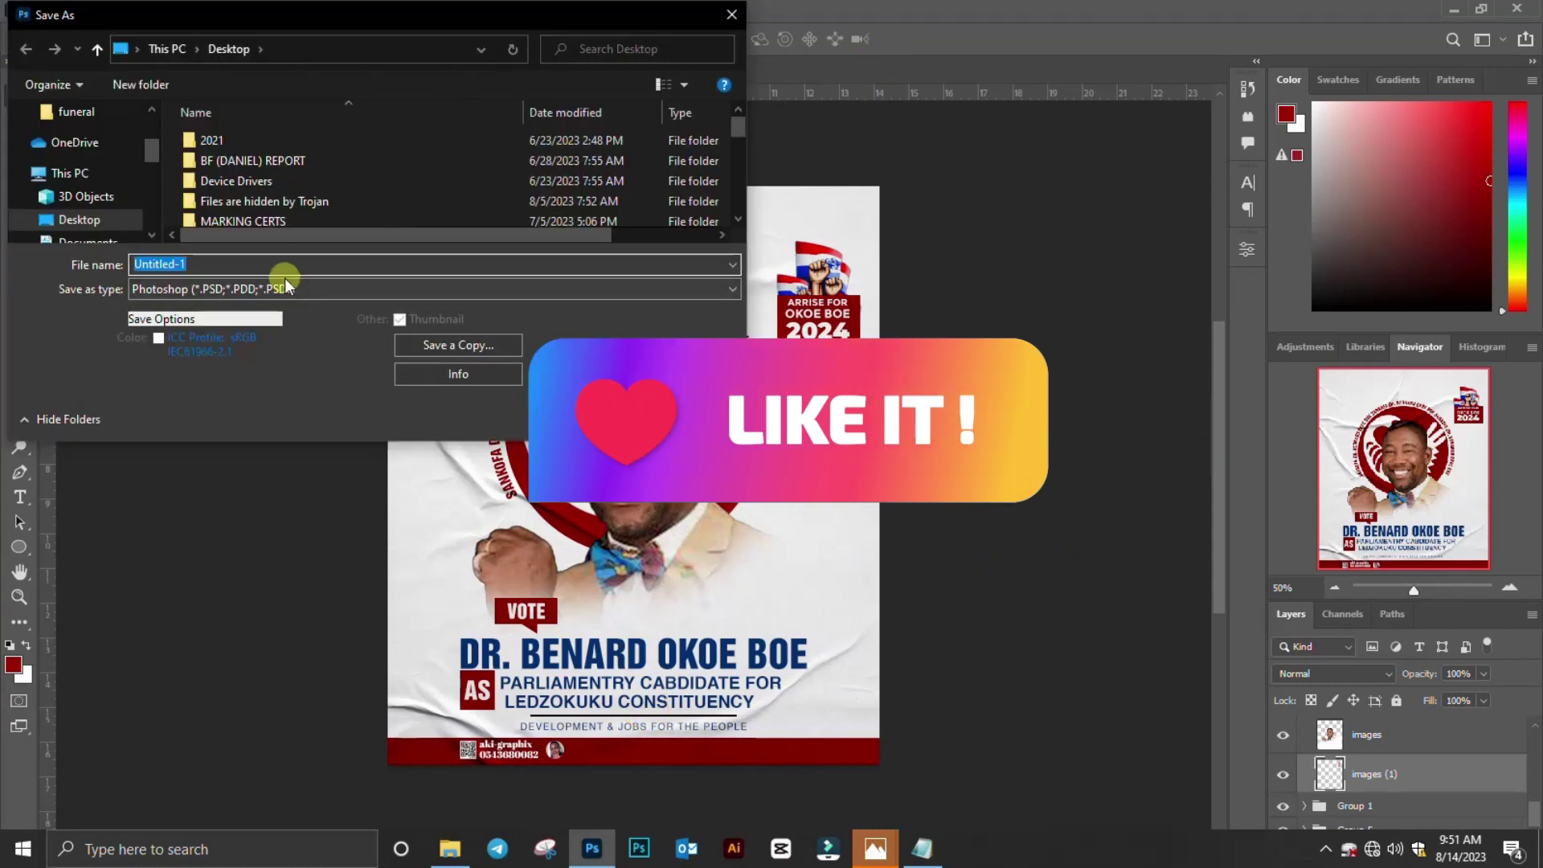
click(461, 351)
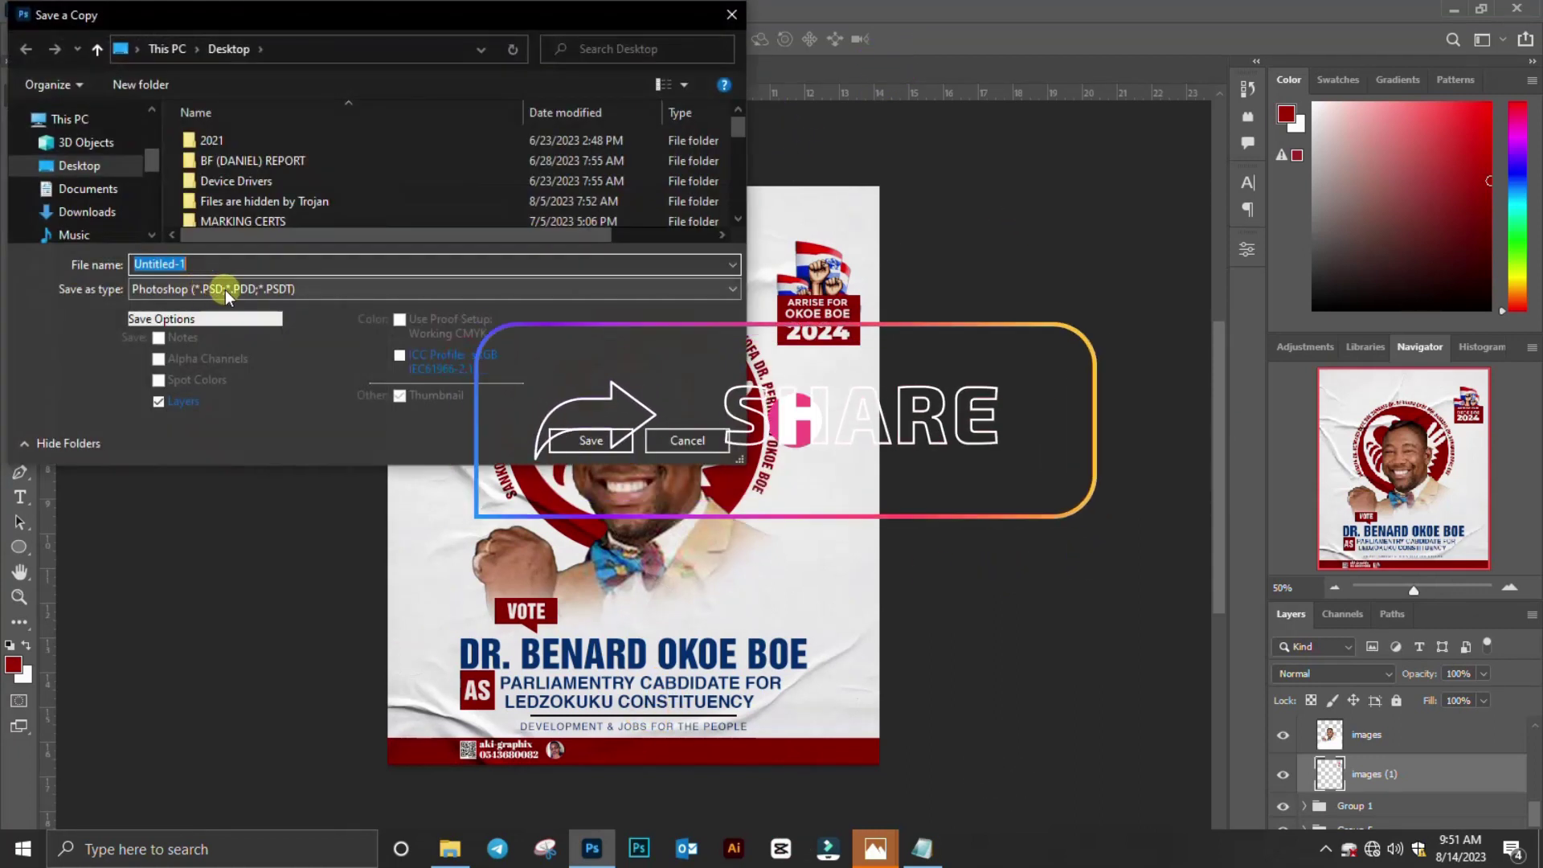
click(225, 289)
click(225, 263)
double_click(226, 263)
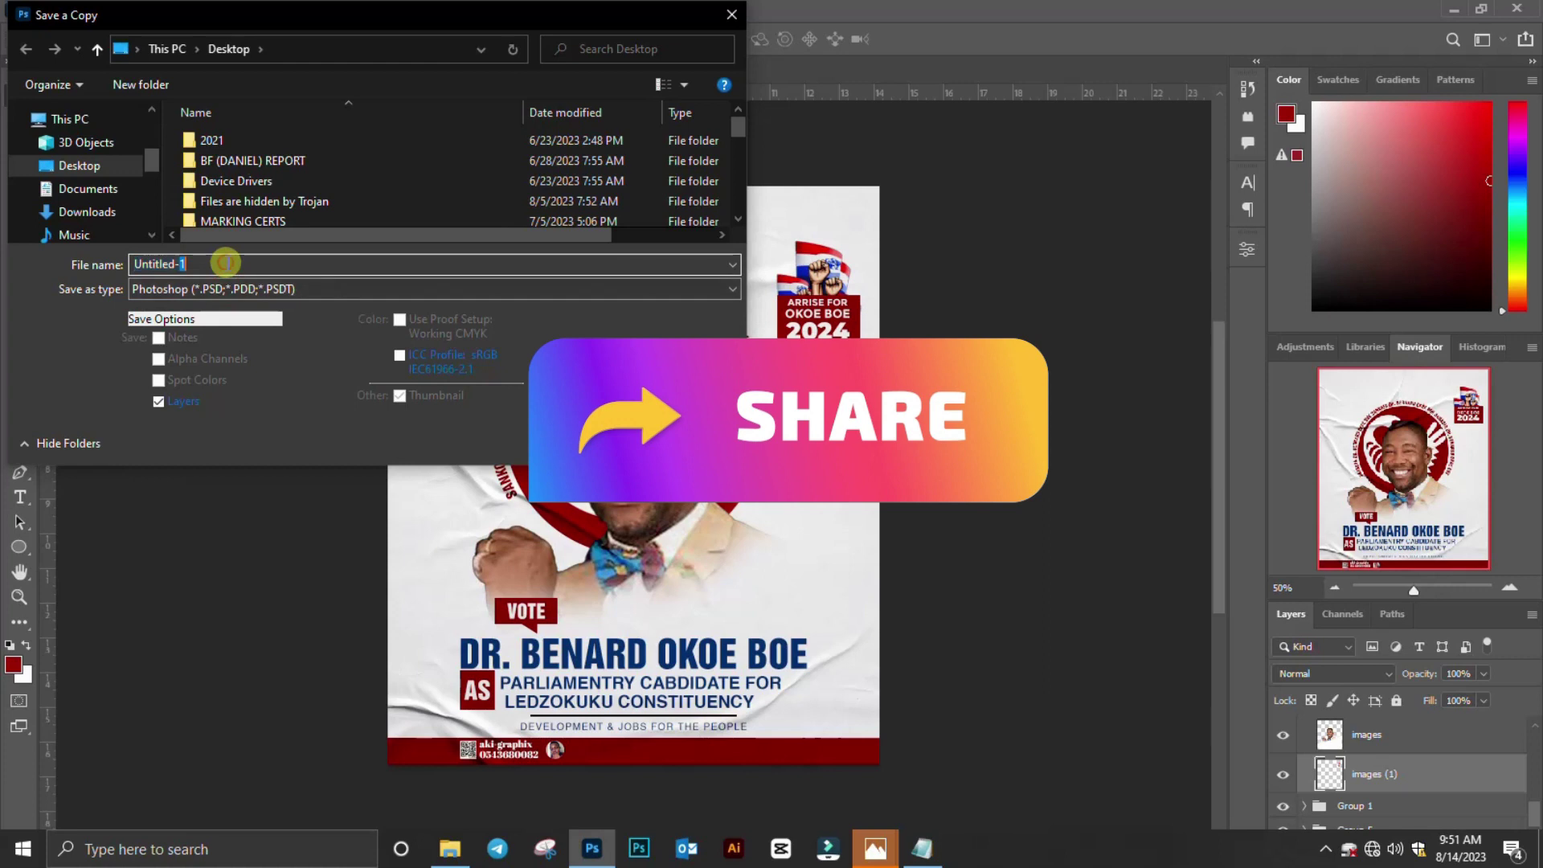
text(2)
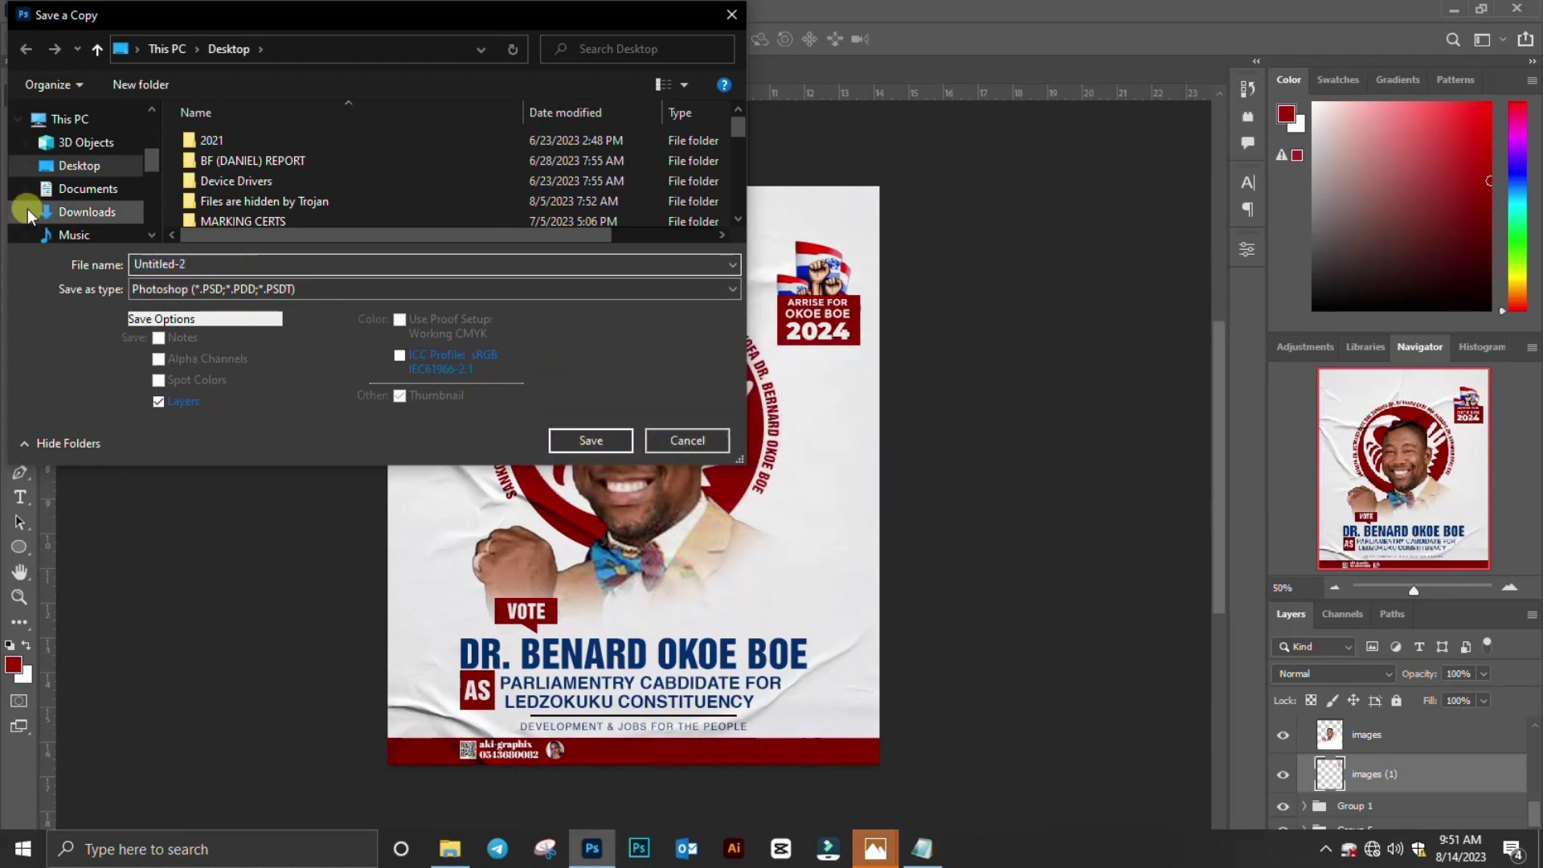
click(101, 165)
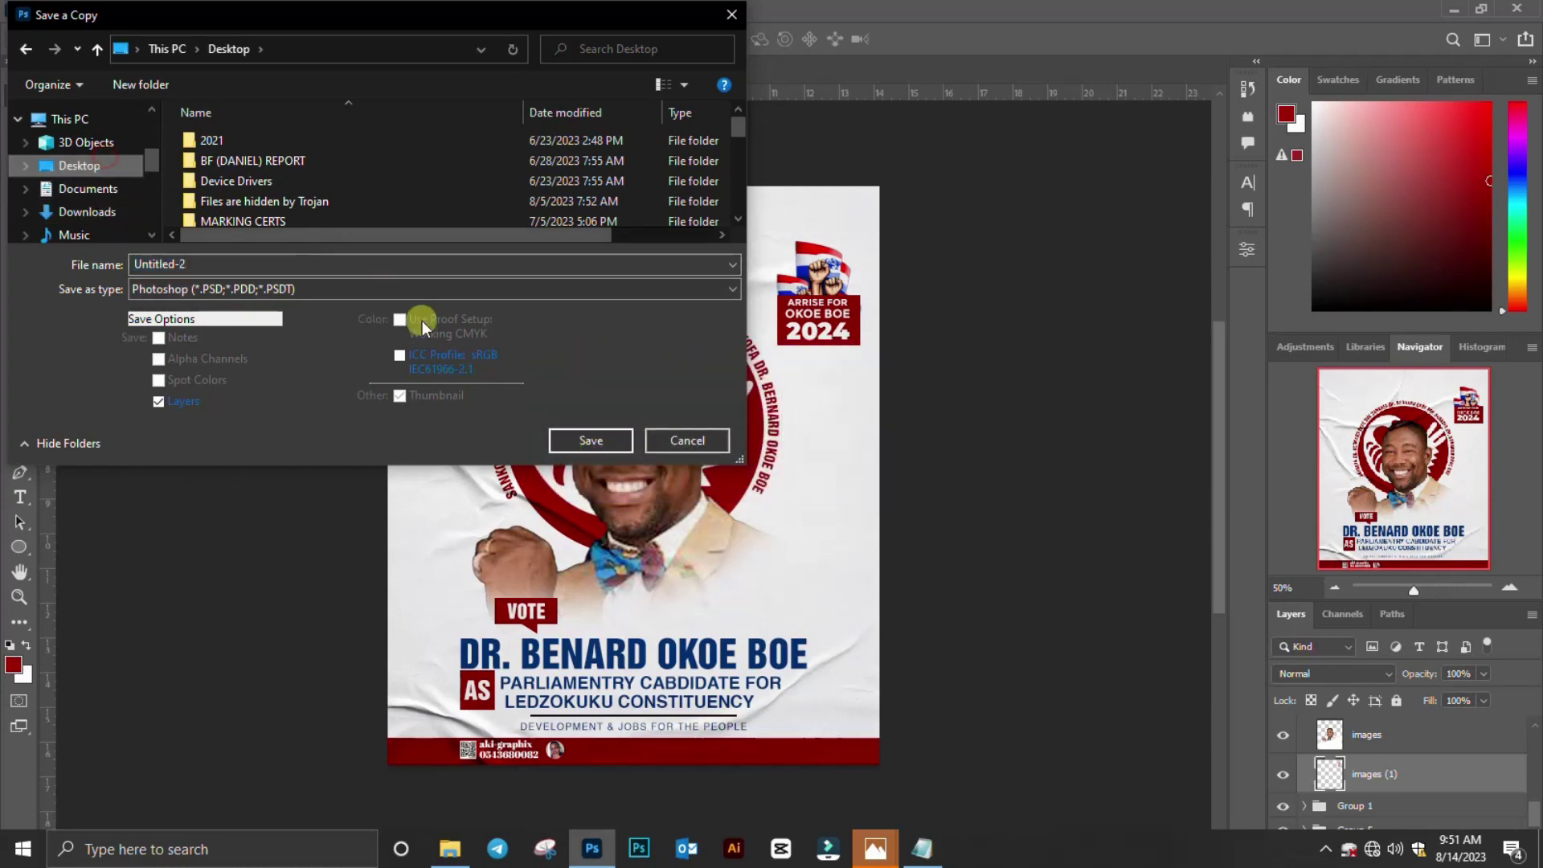
click(604, 440)
click(987, 225)
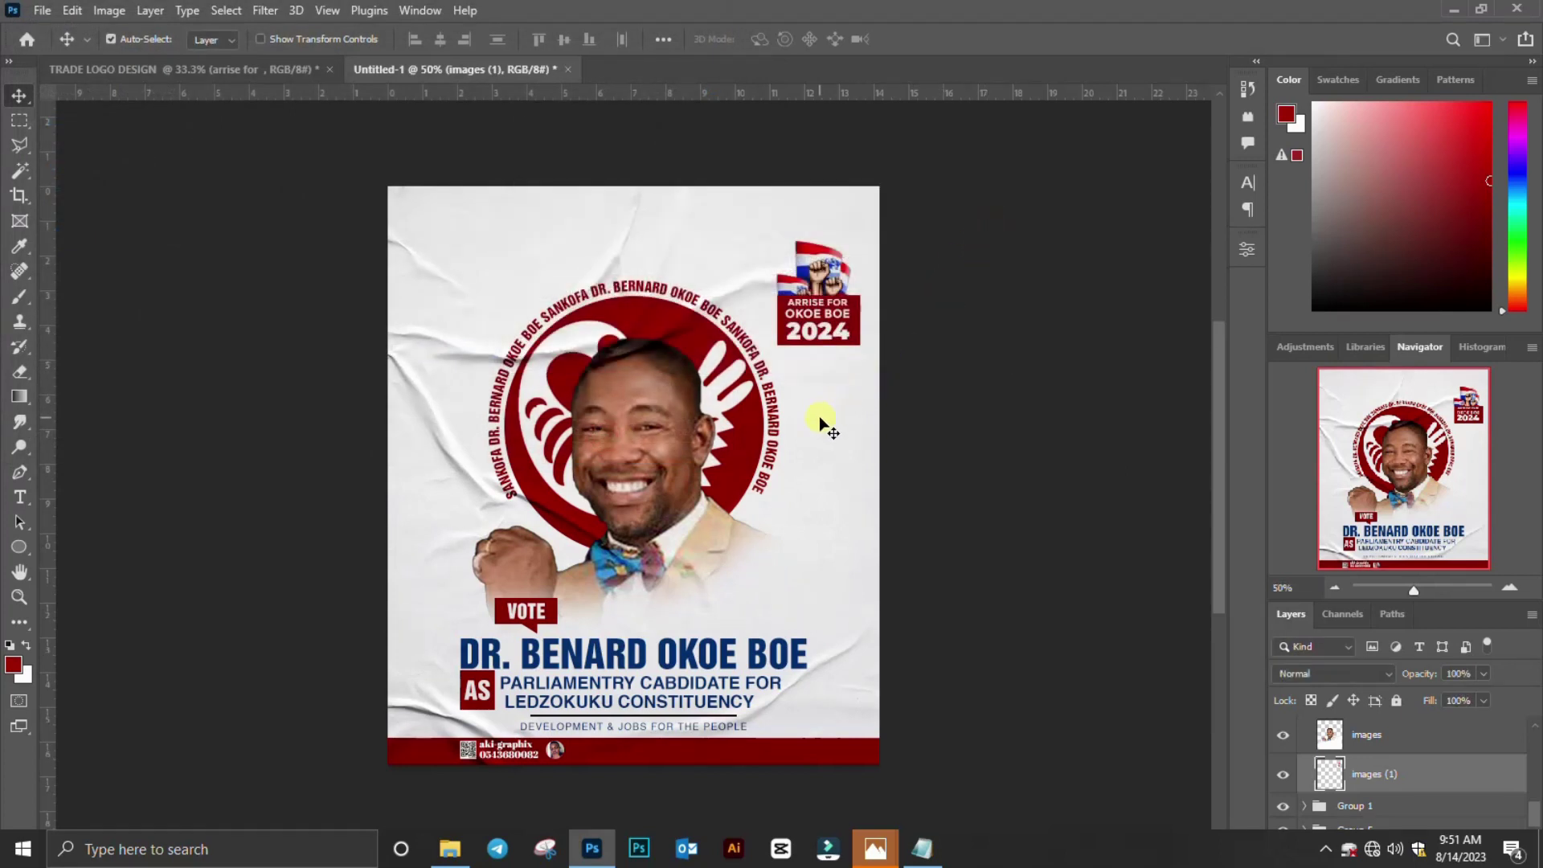
Save a PNG copy of the flyer named Untitled-2 to the Desktop.
key(ctrl+s)
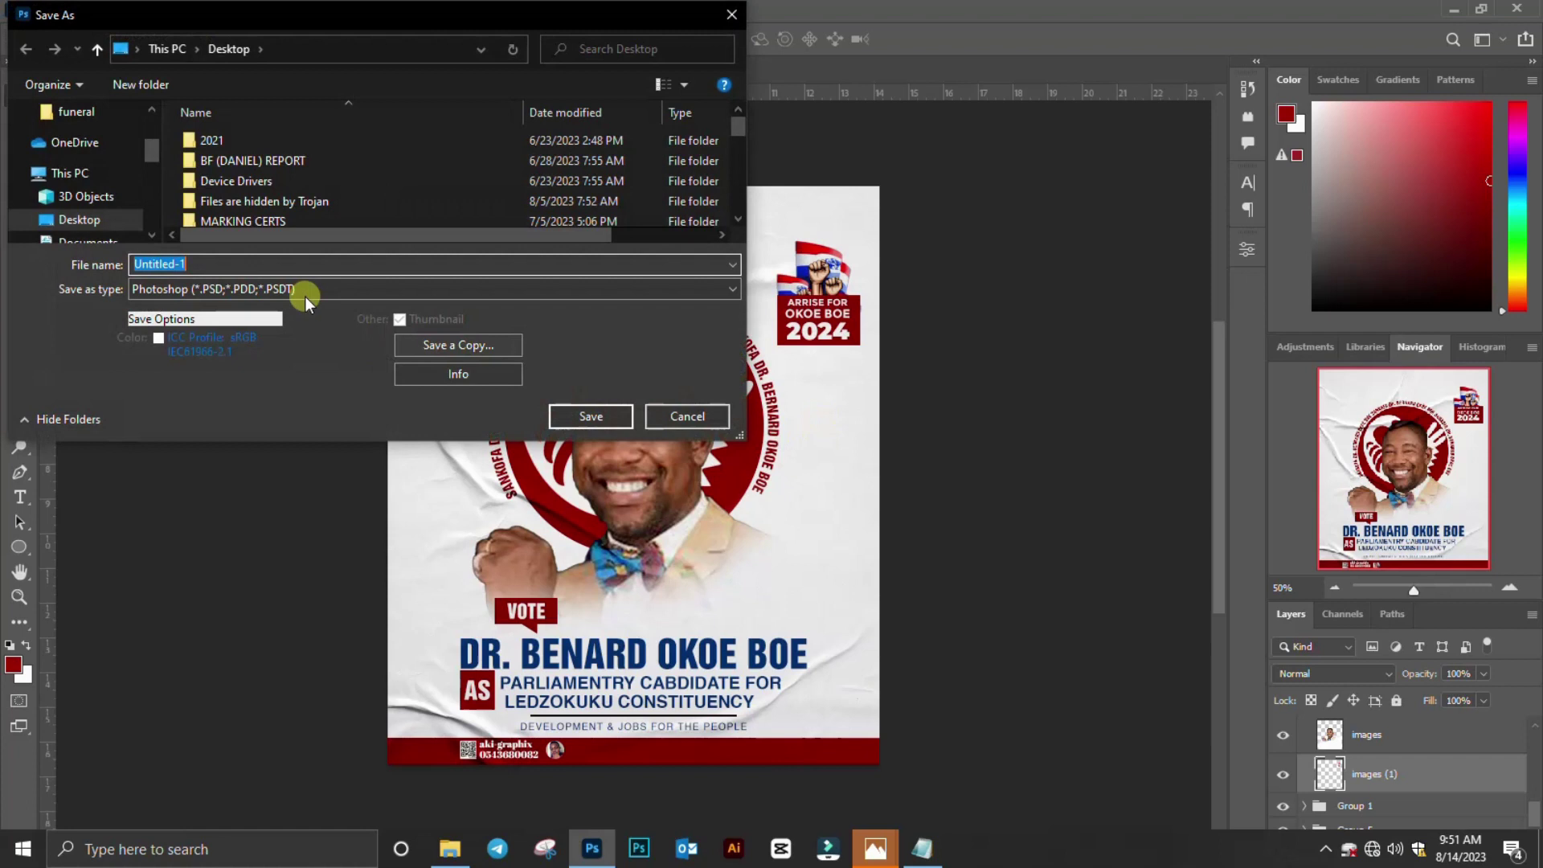
click(450, 343)
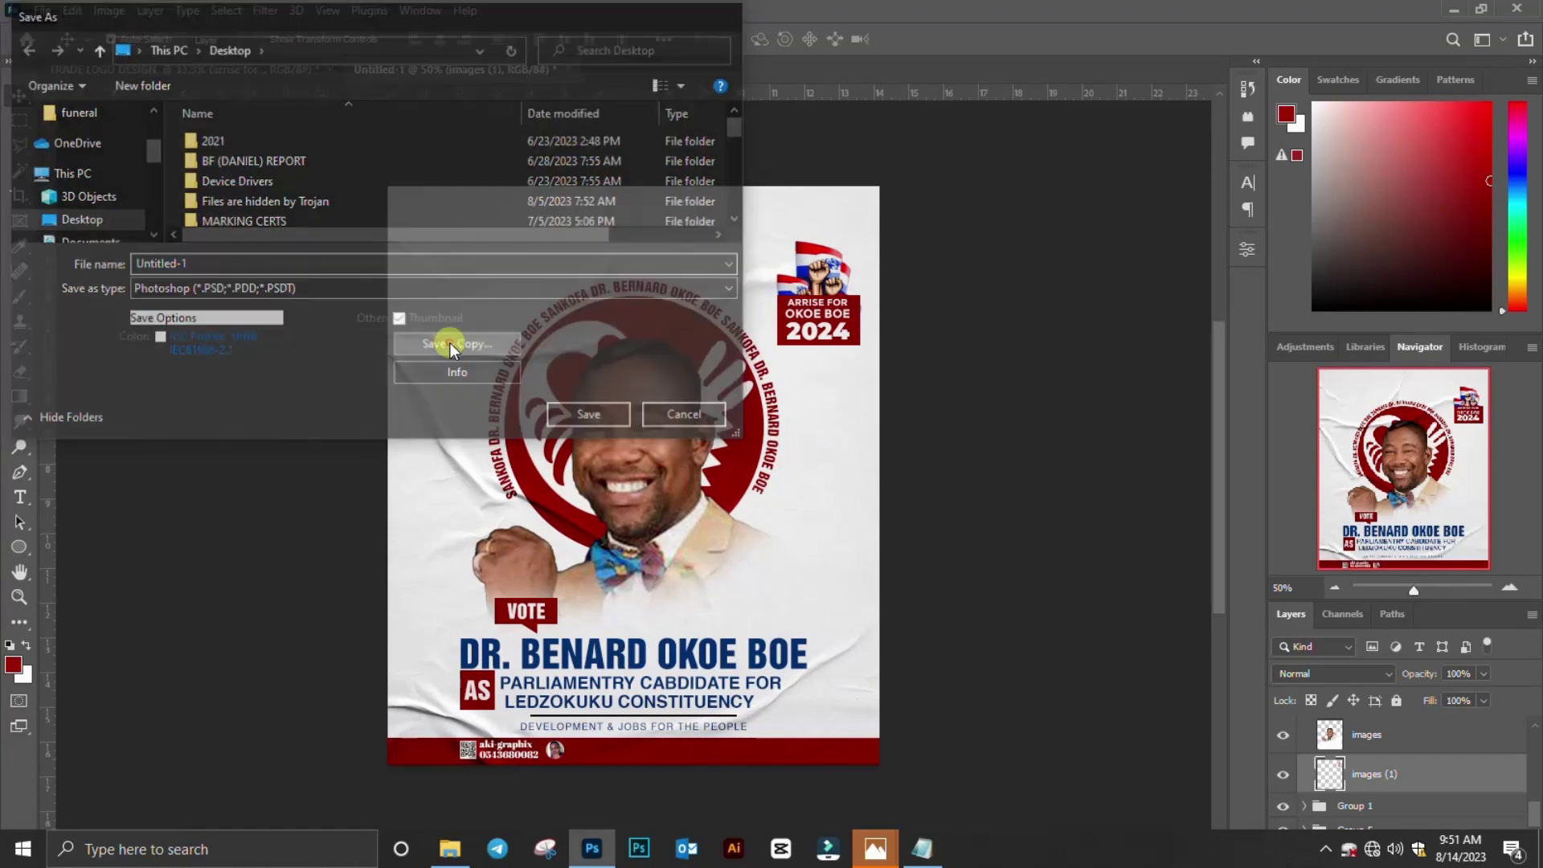
click(205, 288)
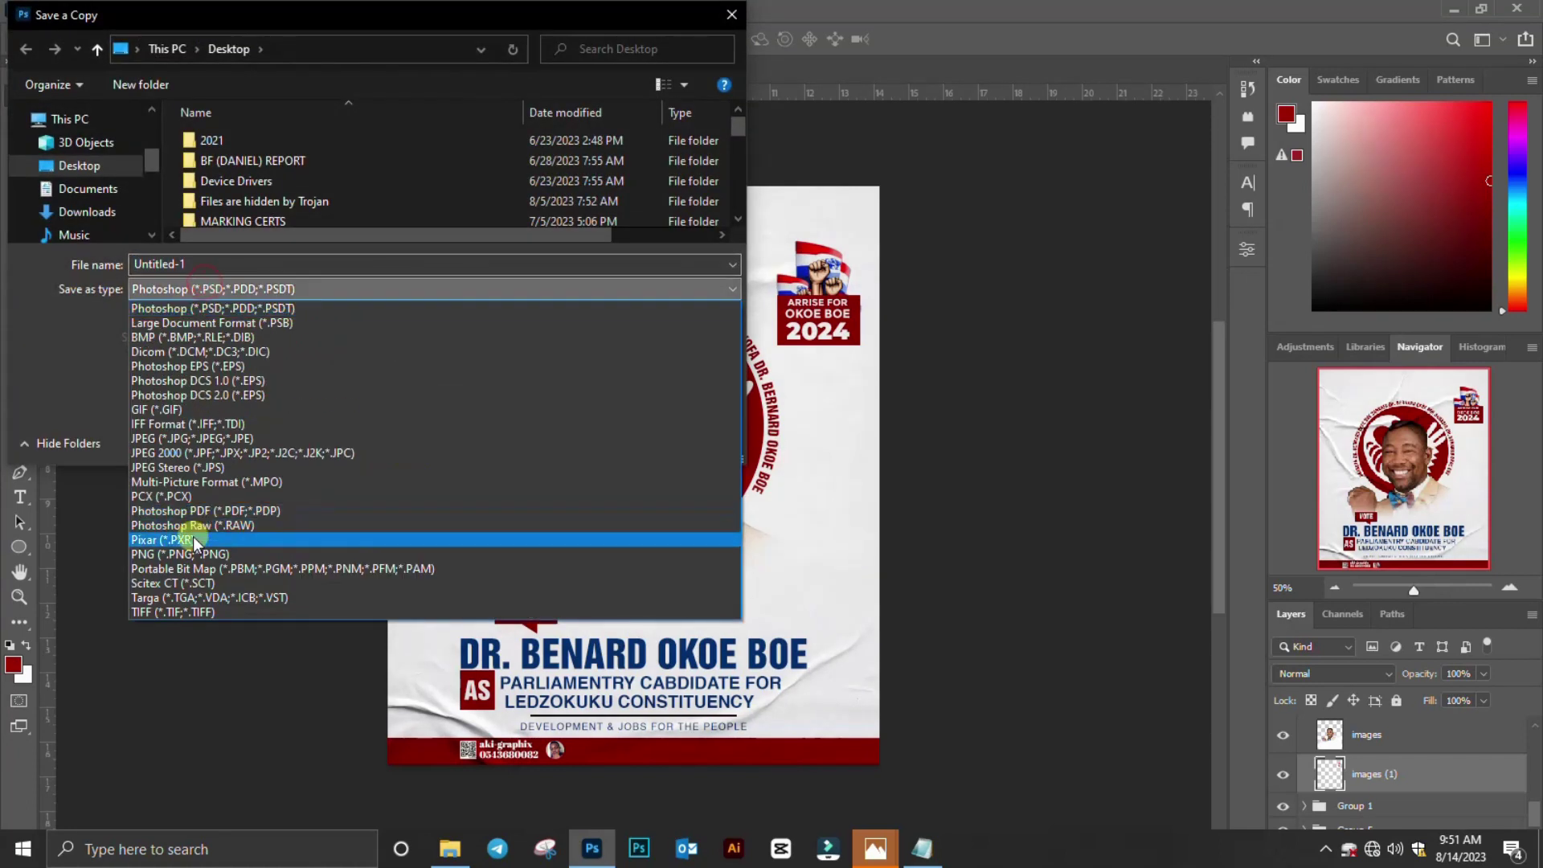
click(193, 544)
double_click(229, 268)
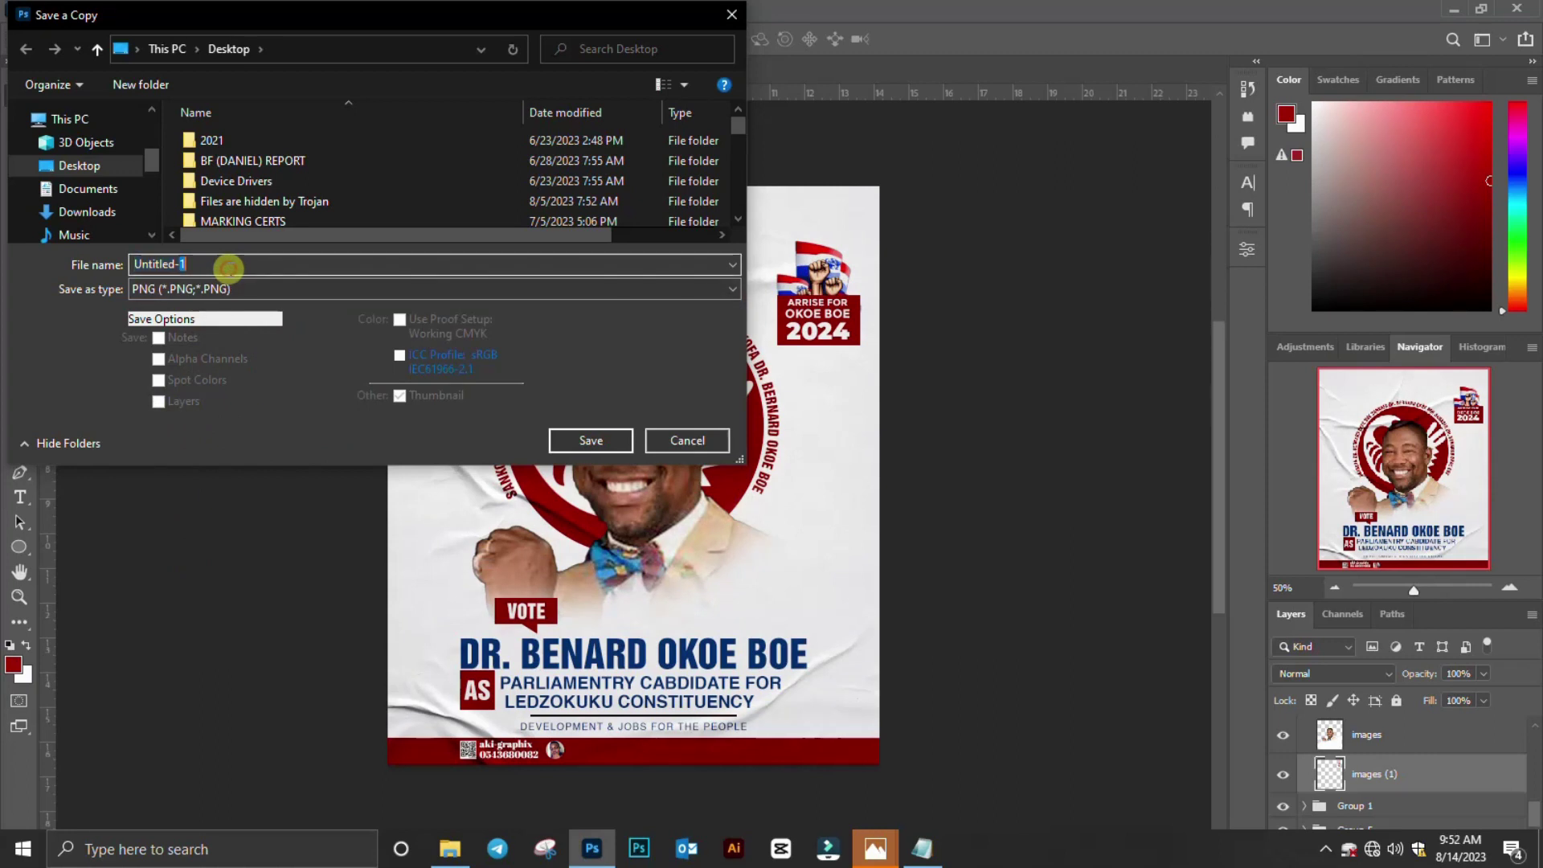
text(2)
click(84, 172)
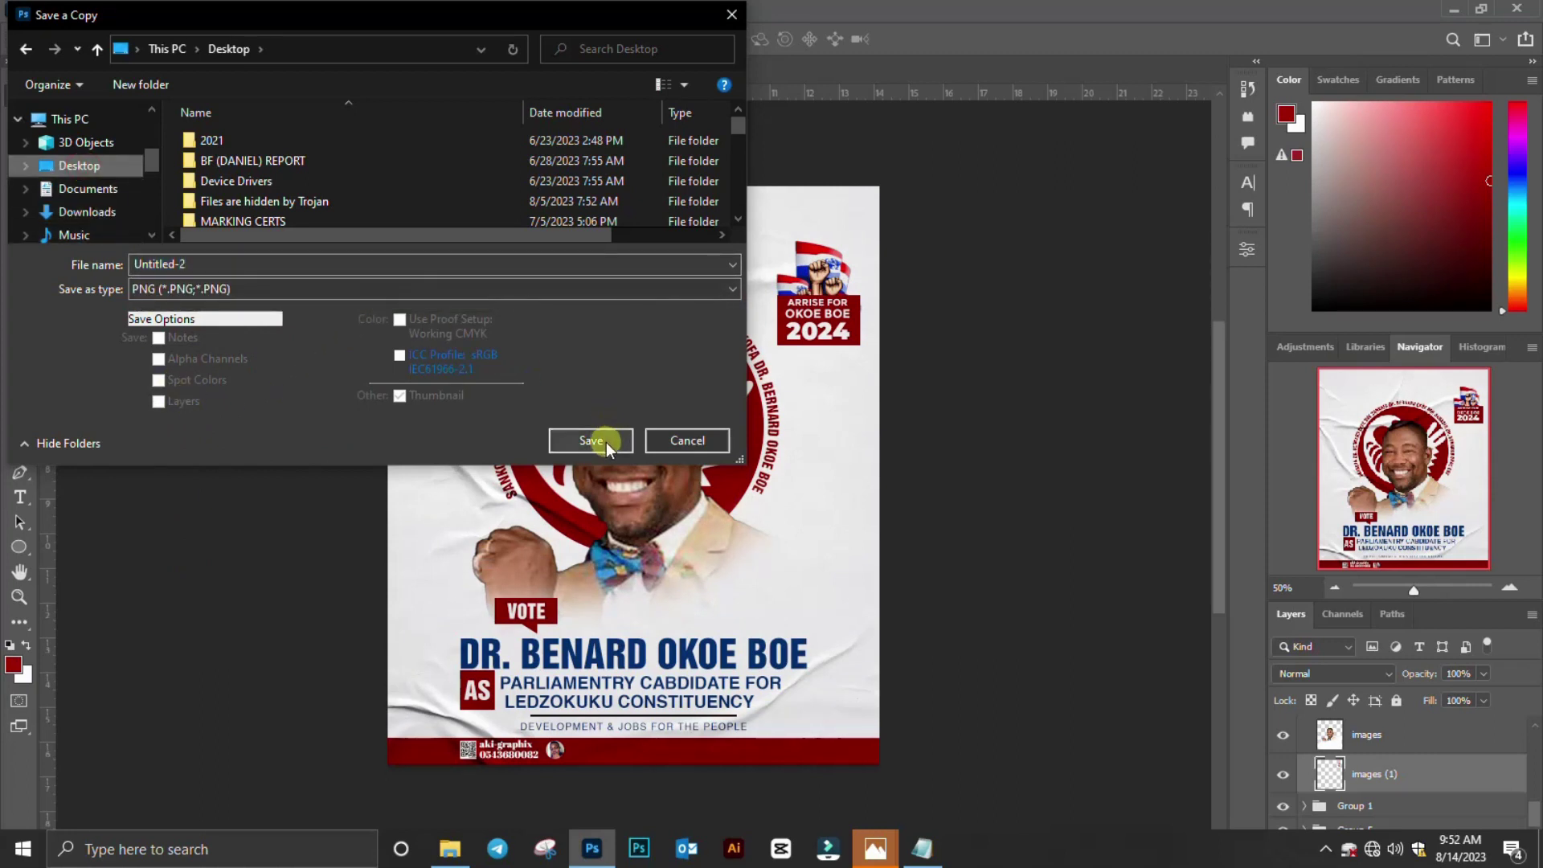
click(590, 441)
click(914, 248)
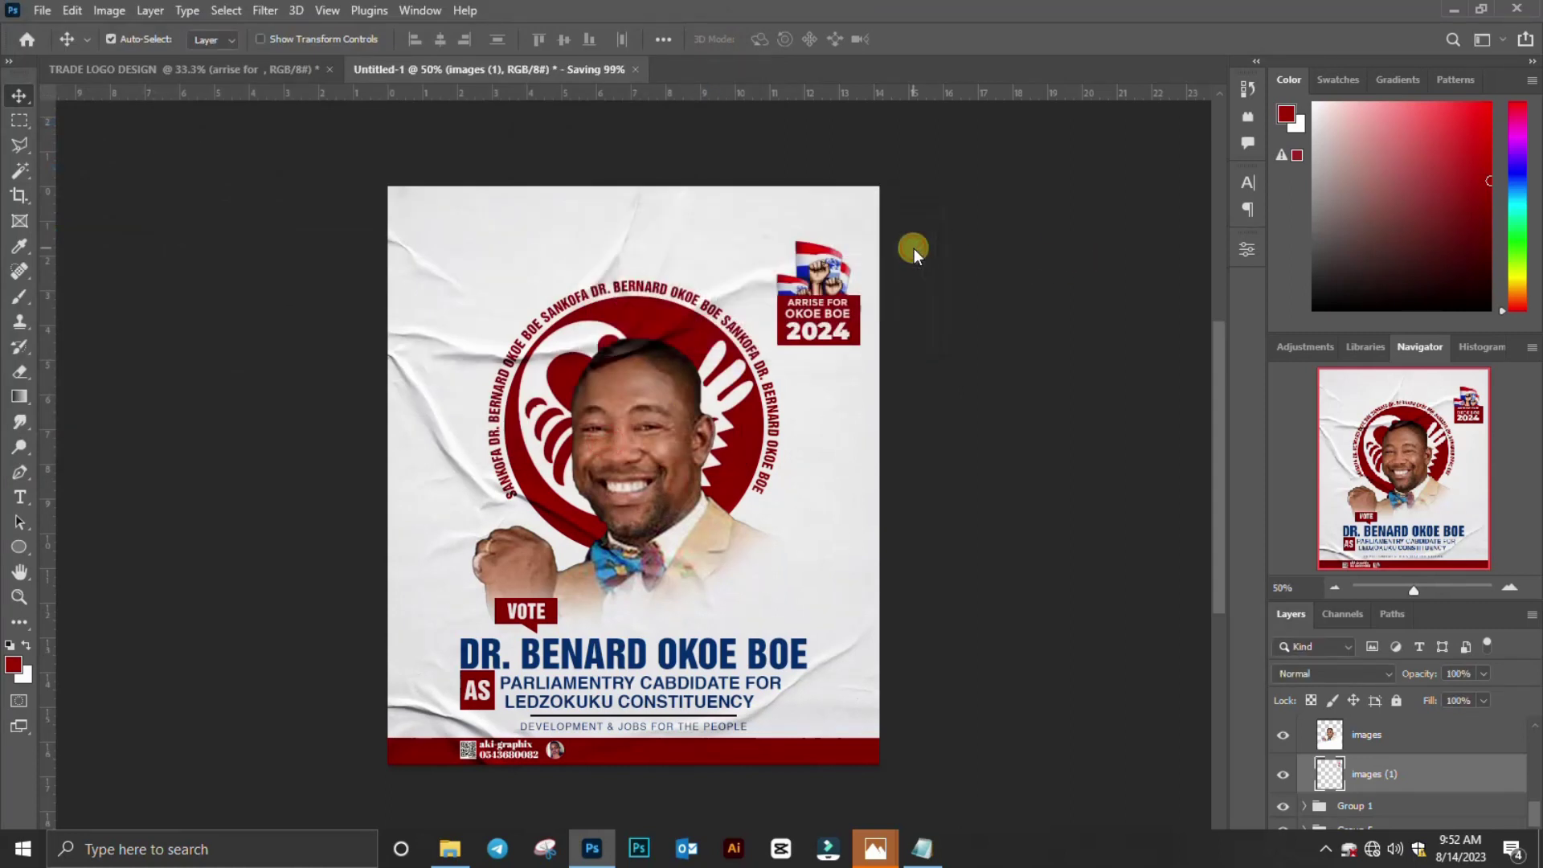